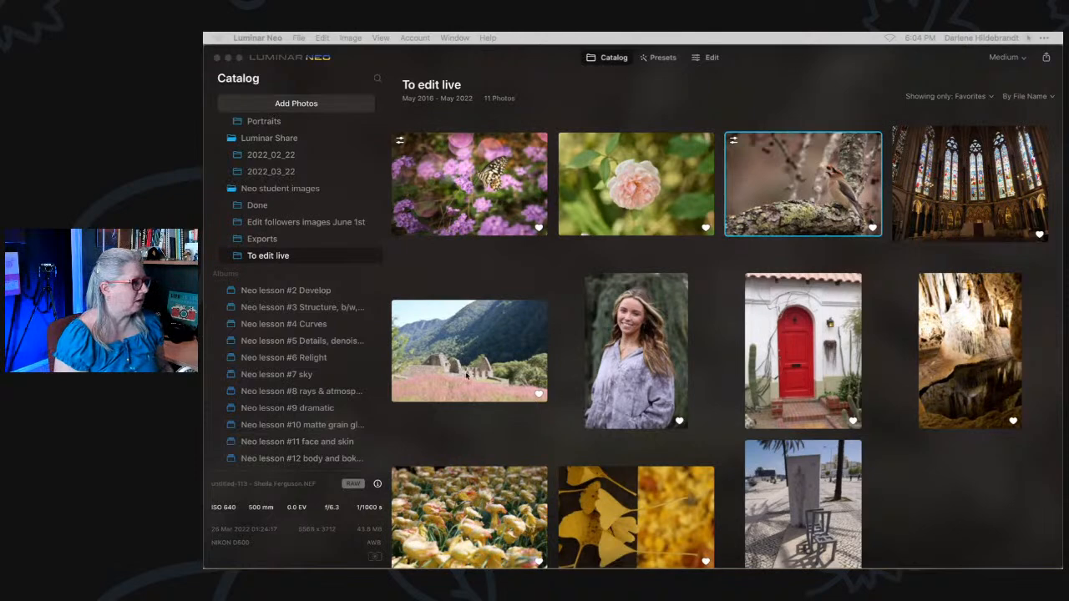
pyautogui.click(970, 365)
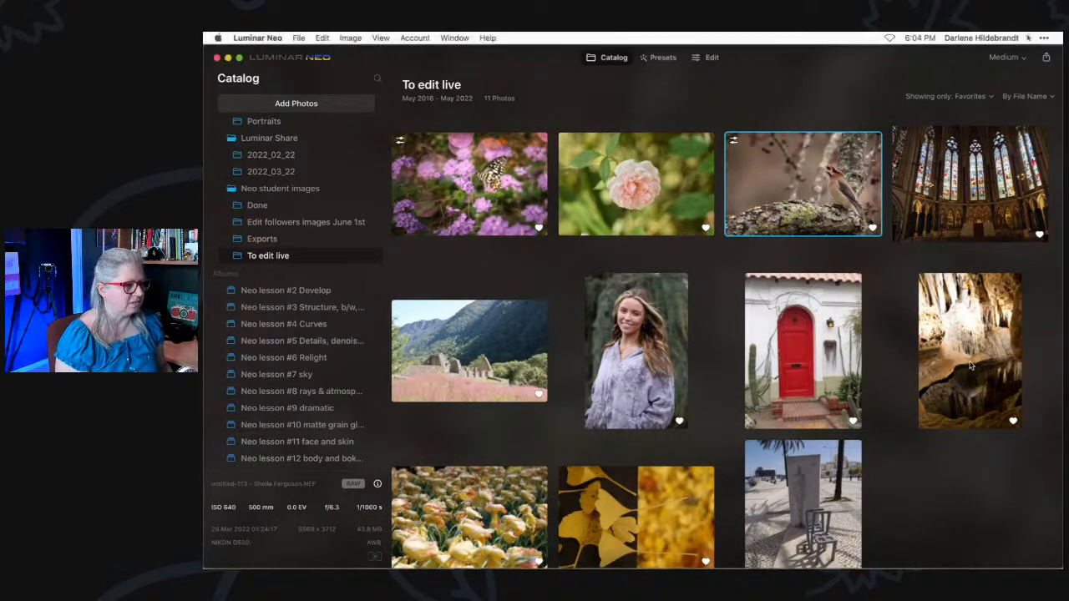
pyautogui.click(955, 340)
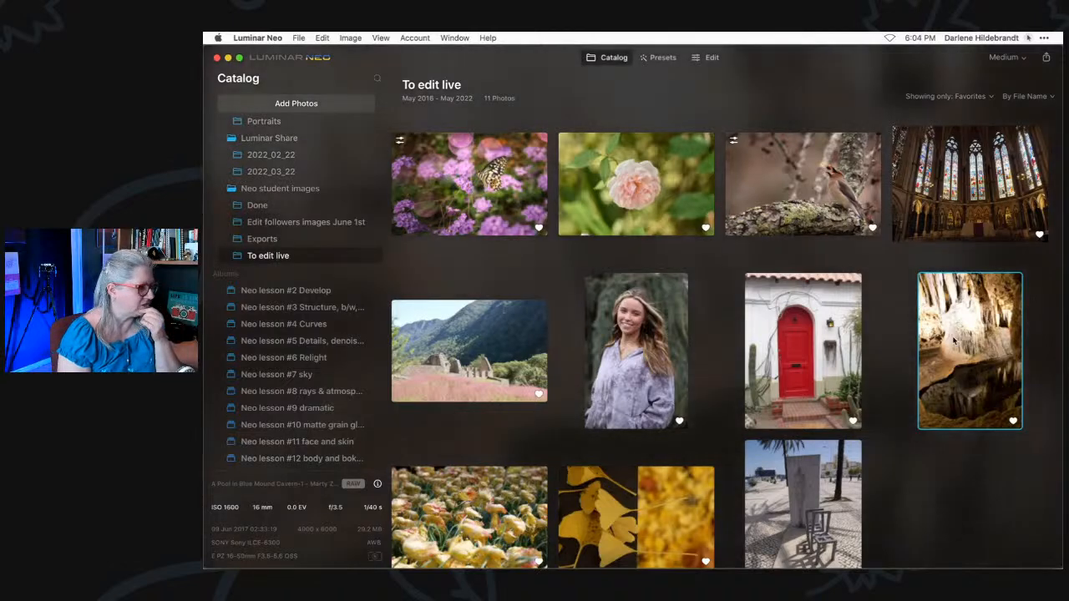
pyautogui.click(629, 496)
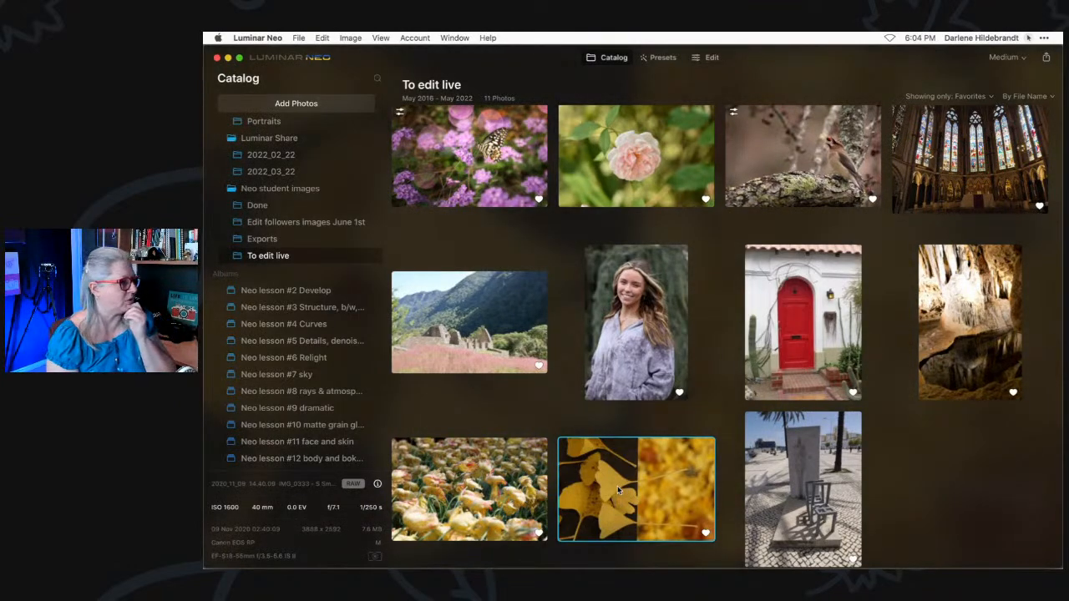
pyautogui.click(463, 174)
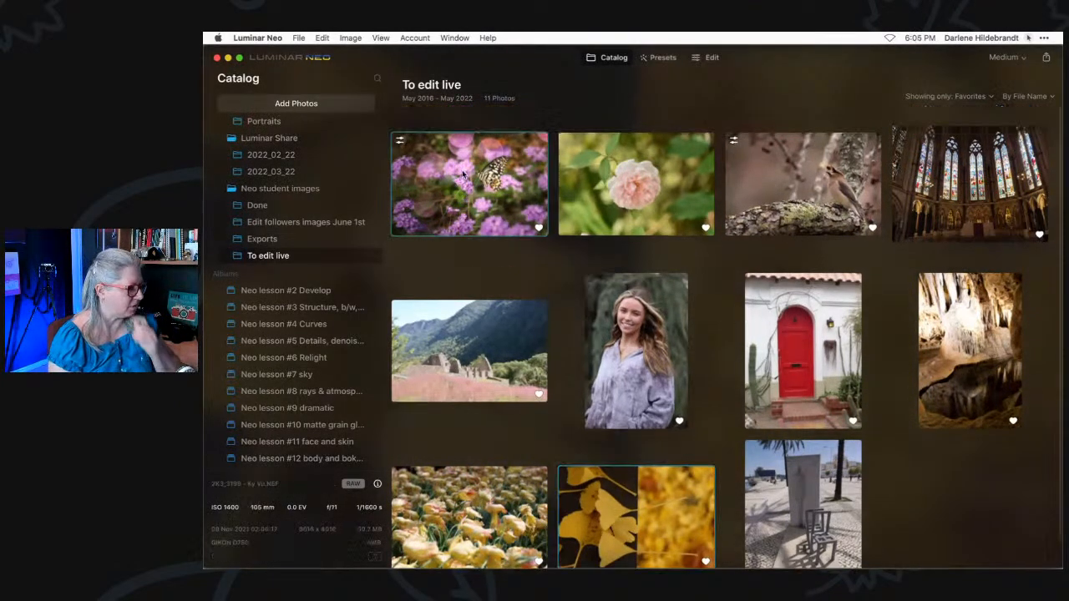
pyautogui.press('super+3')
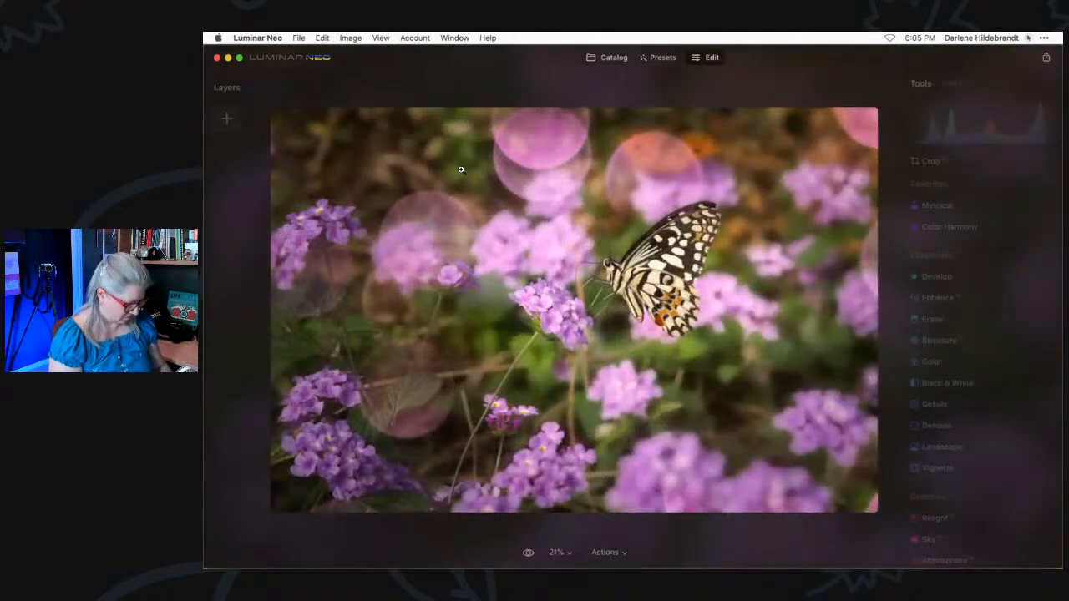
pyautogui.press('super+1')
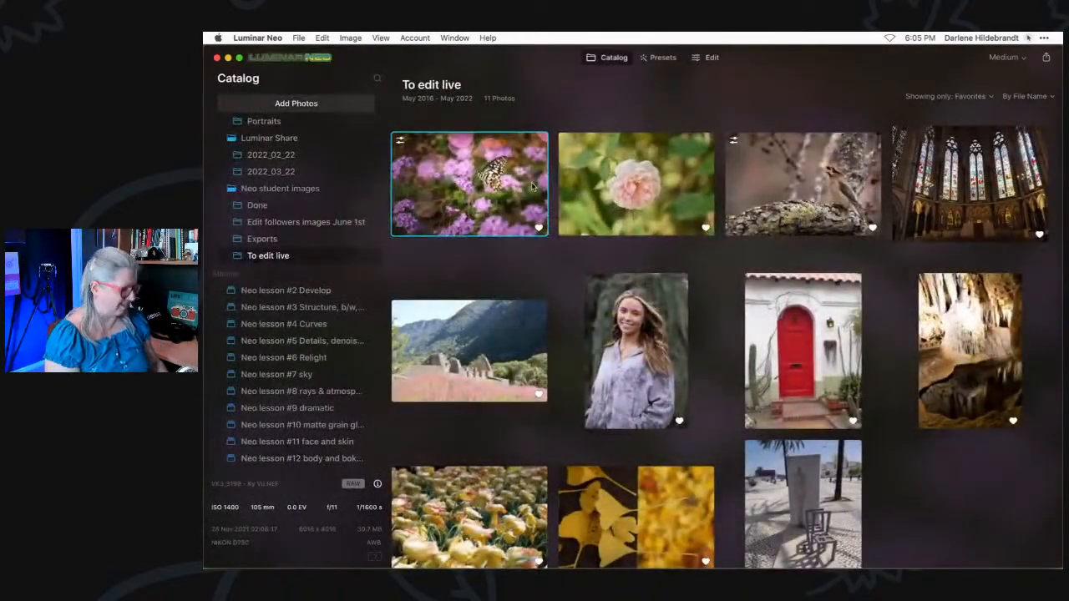
pyautogui.press('space')
pyautogui.click(622, 113)
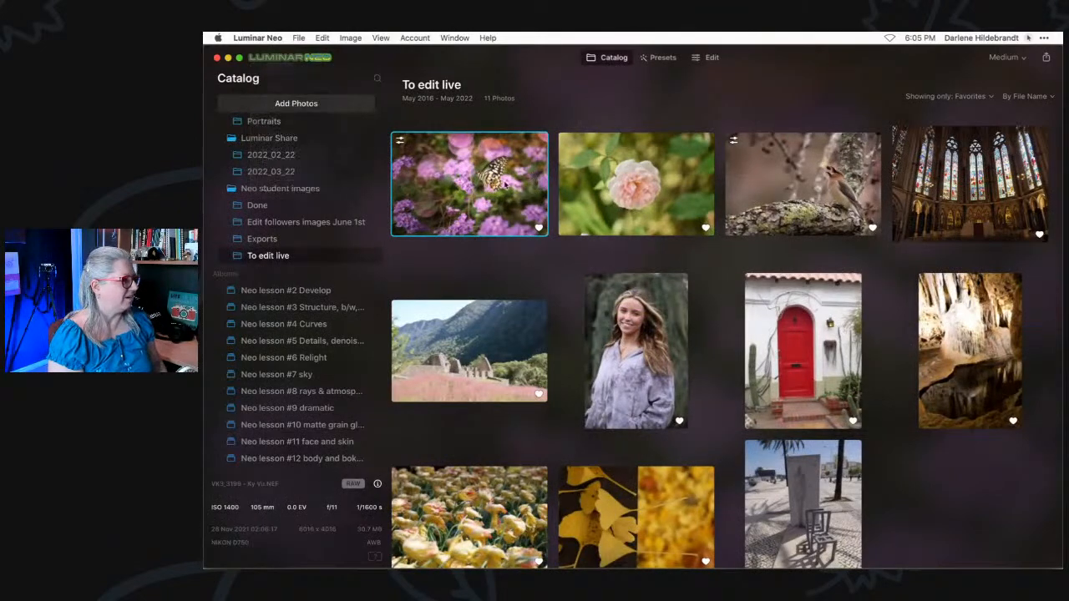
# Enlarge the butterfly photo in the catalog, postponing the Adobe Flash Player reminder, and compare the edit with the original.
pyautogui.doubleClick(479, 199)
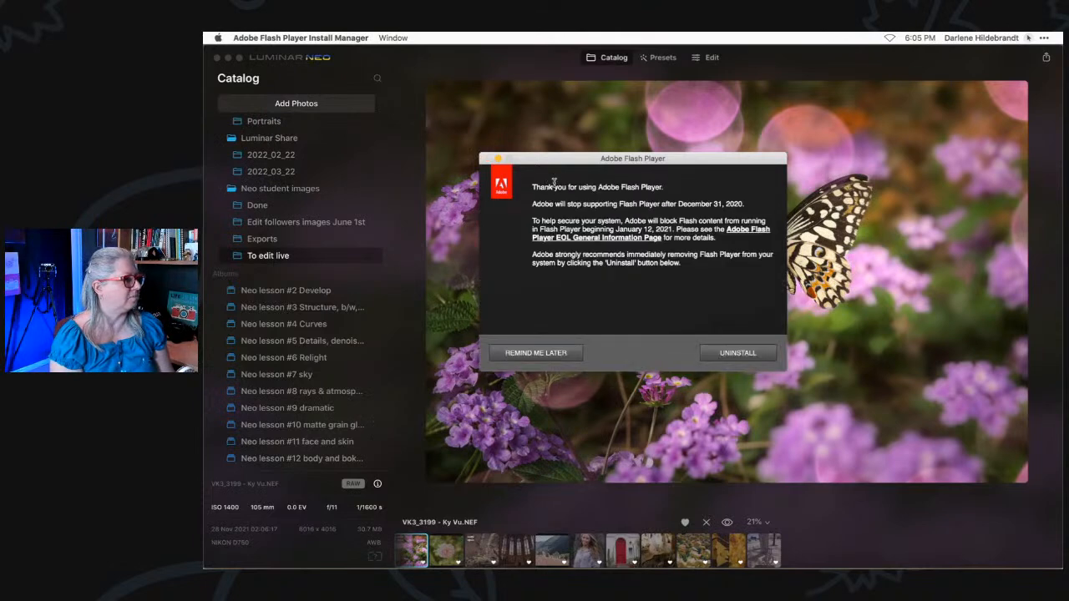
pyautogui.click(550, 354)
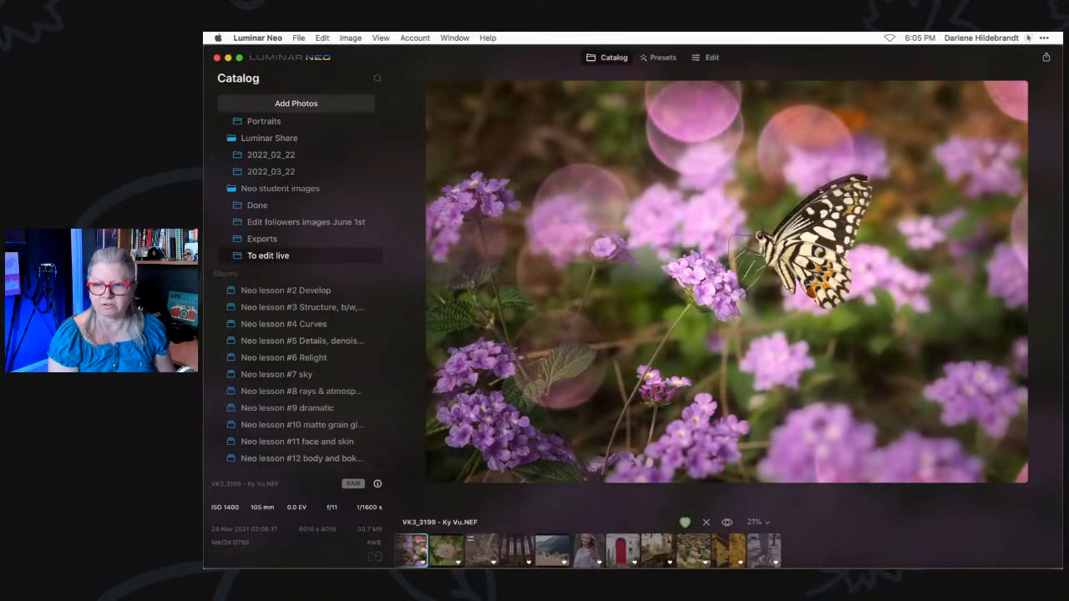
pyautogui.press('\\')
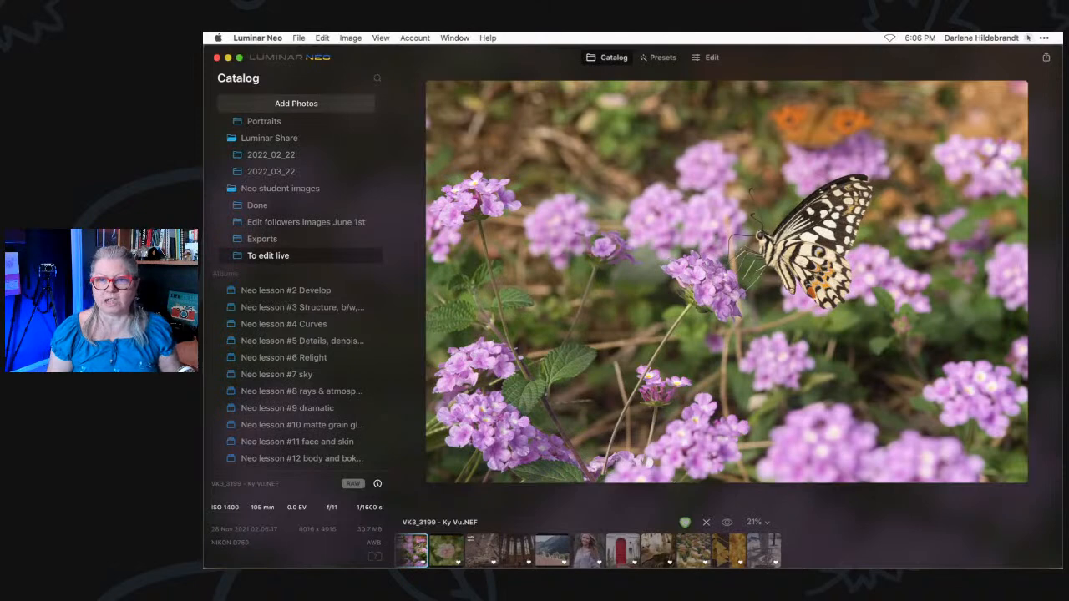
pyautogui.press('\\')
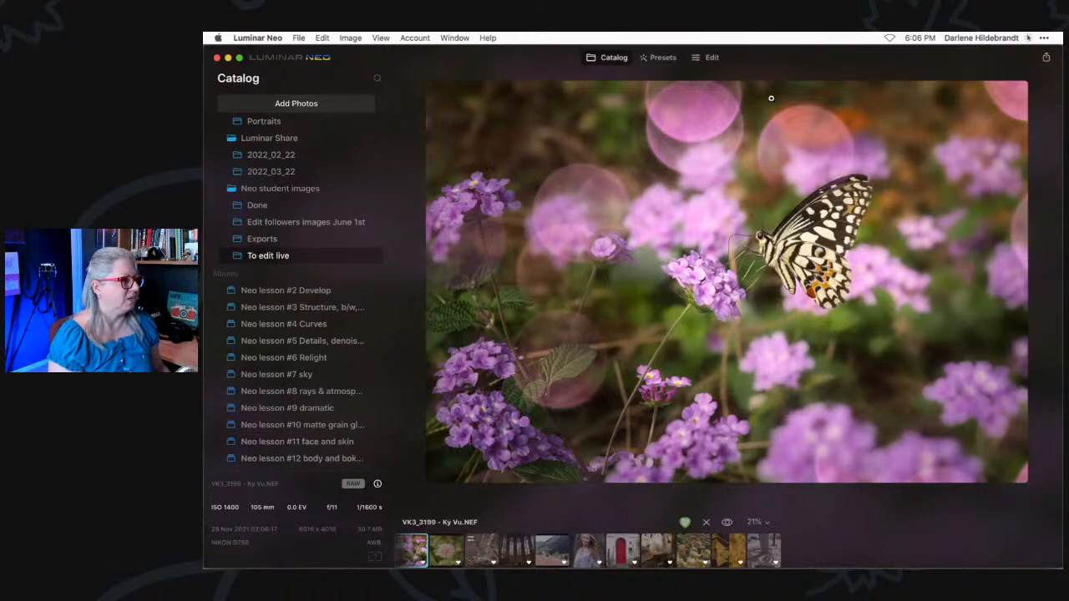
# Open the butterfly photo for editing and look at the Develop and topmost Vignette entries in its applied edits.
pyautogui.click(711, 58)
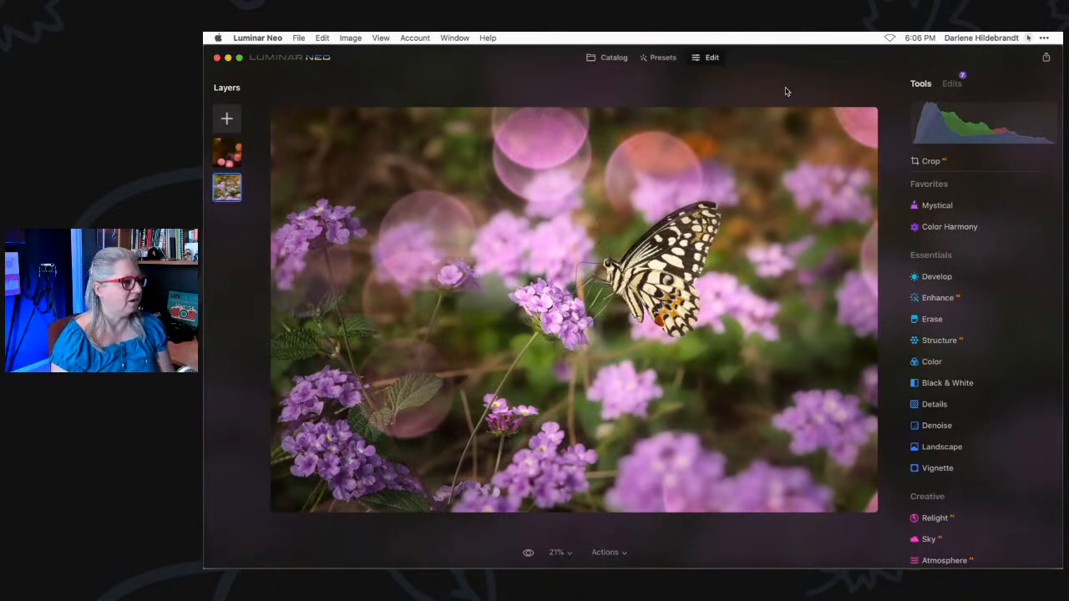
pyautogui.click(953, 84)
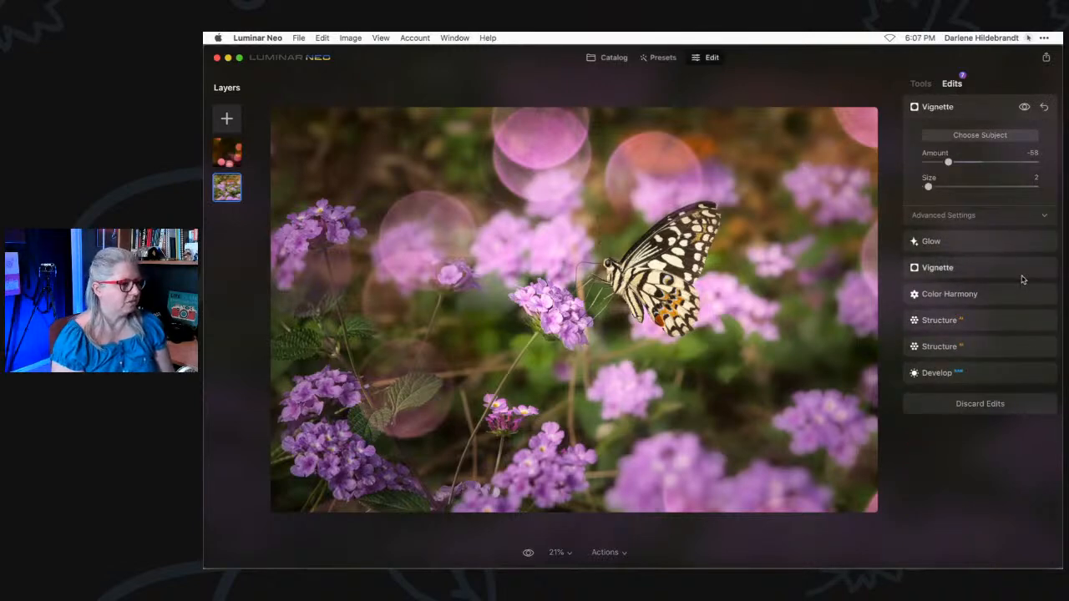
pyautogui.click(1006, 371)
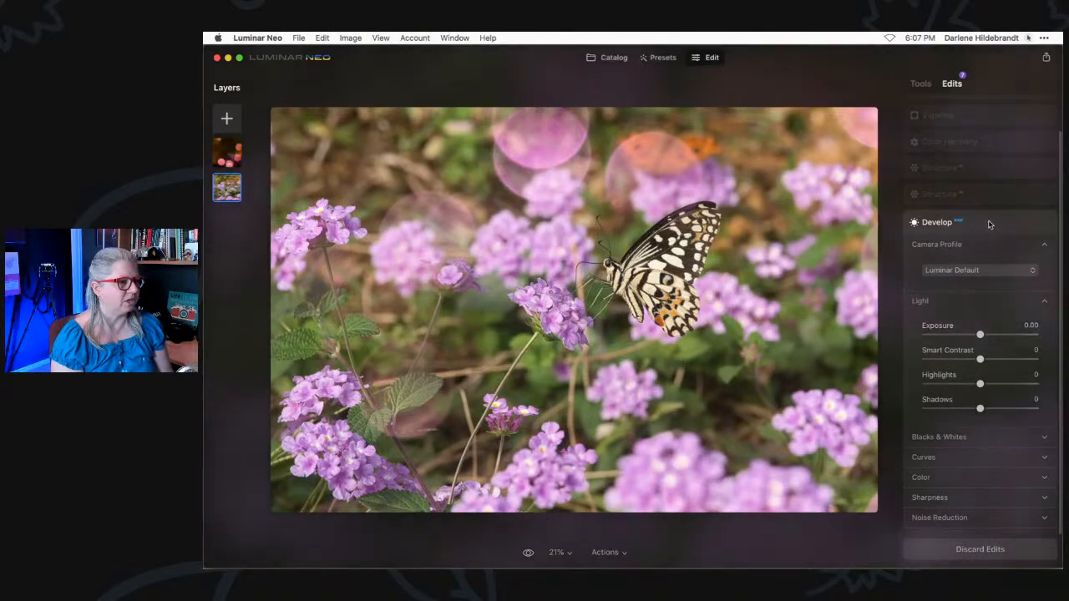
pyautogui.click(961, 117)
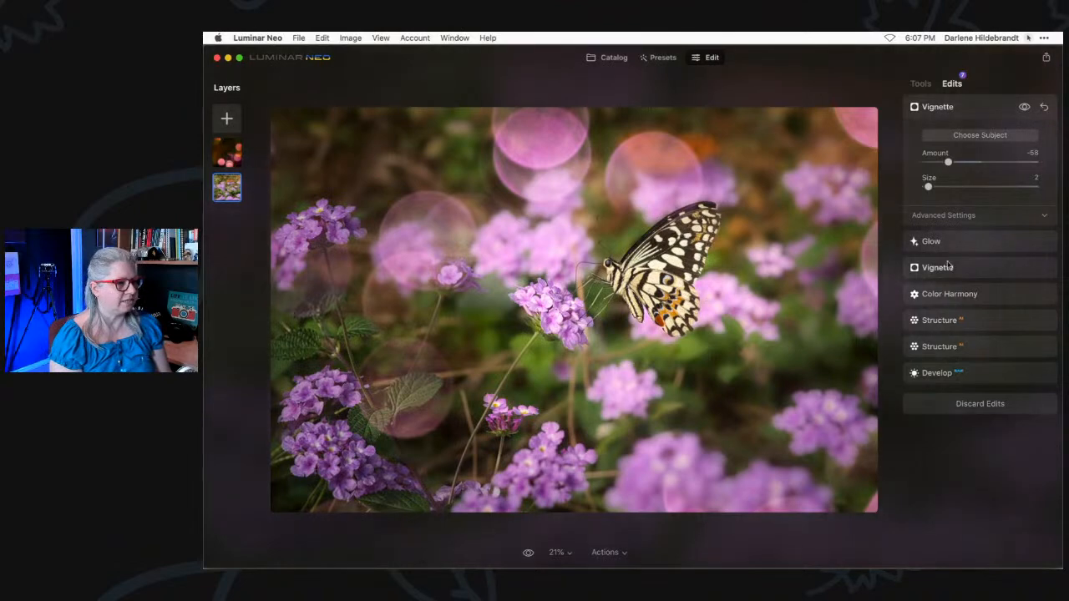
# Turn on the pointer highlighter and review the settings of the applied Develop edit.
pyautogui.click(1029, 40)
pyautogui.click(1007, 71)
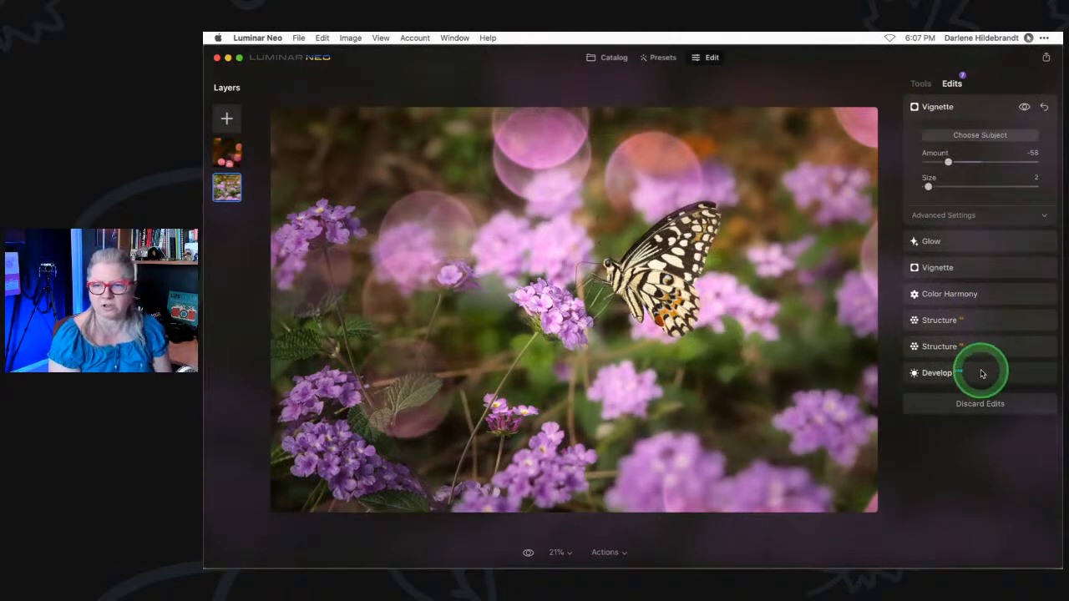
pyautogui.click(996, 372)
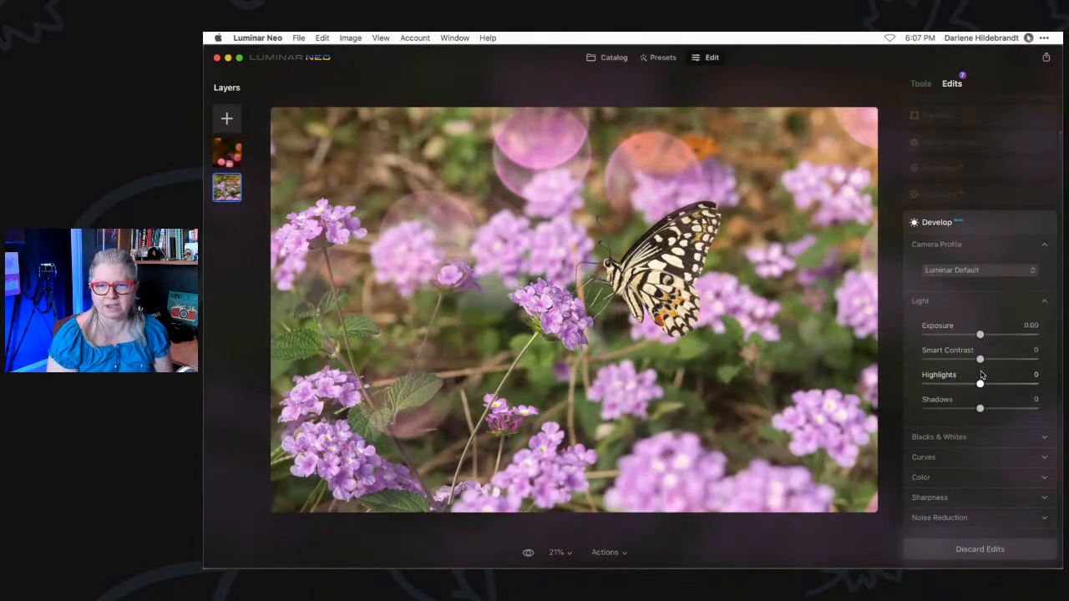
pyautogui.scroll(-2, 982, 374)
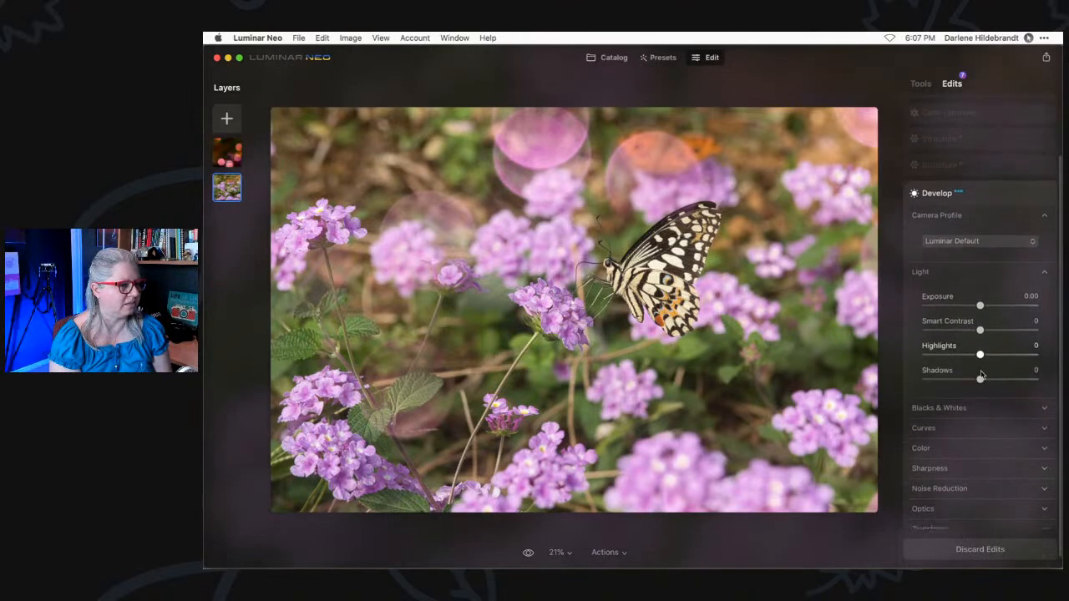
pyautogui.scroll(-1, 927, 426)
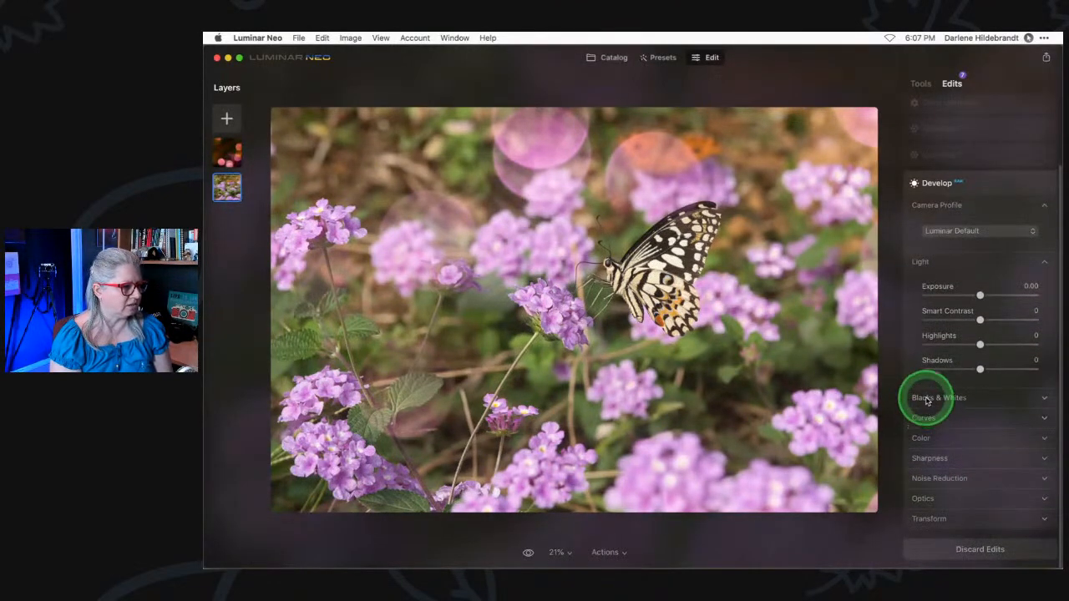
pyautogui.scroll(2, 961, 378)
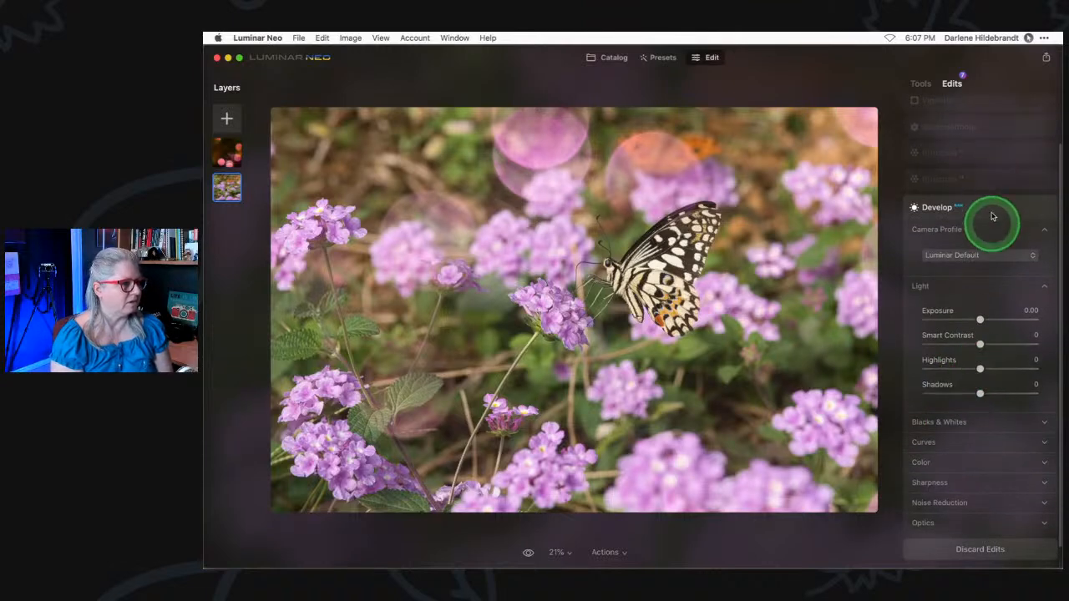
# Open the Structure edit just above Develop and toggle its visibility to compare its effect on the photo.
pyautogui.click(995, 179)
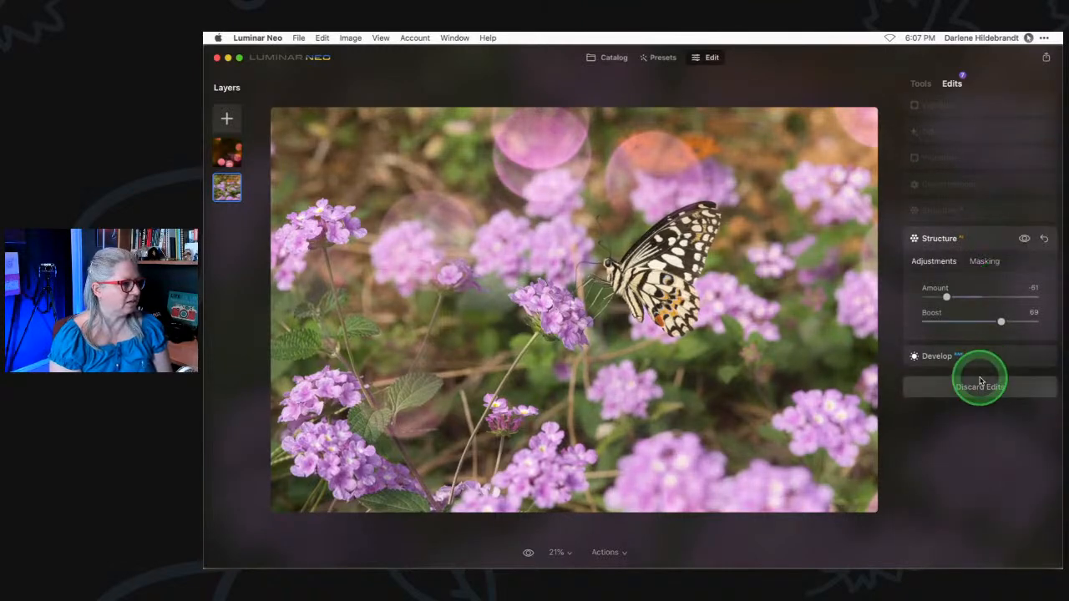
pyautogui.click(1026, 242)
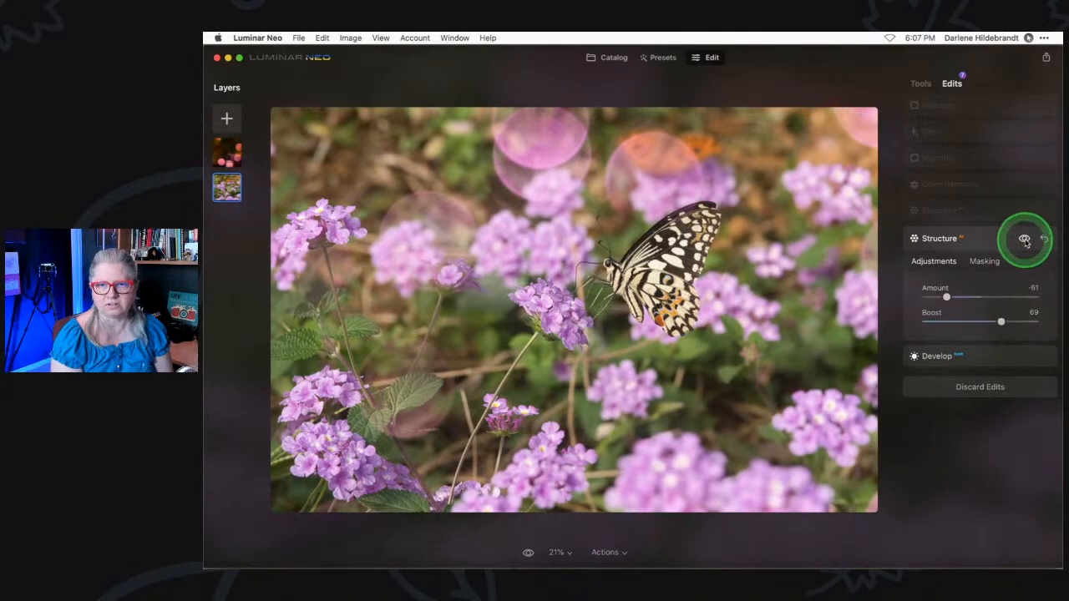
pyautogui.click(1026, 242)
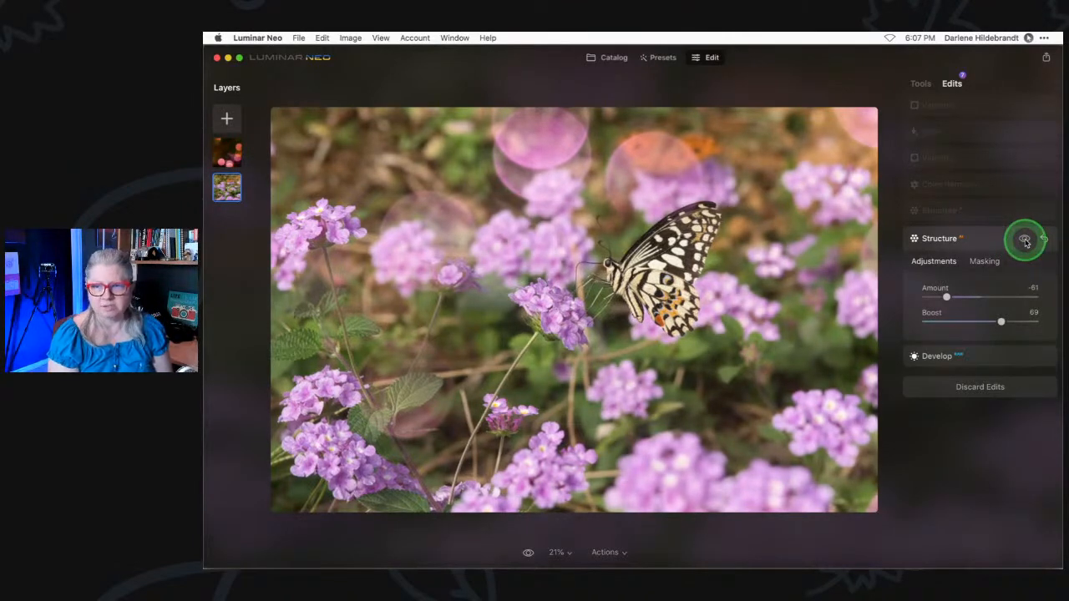
# Review the remaining applied edits upward in order: the second Structure, Color Harmony, first Vignette, Glow and topmost Vignette.
pyautogui.click(984, 216)
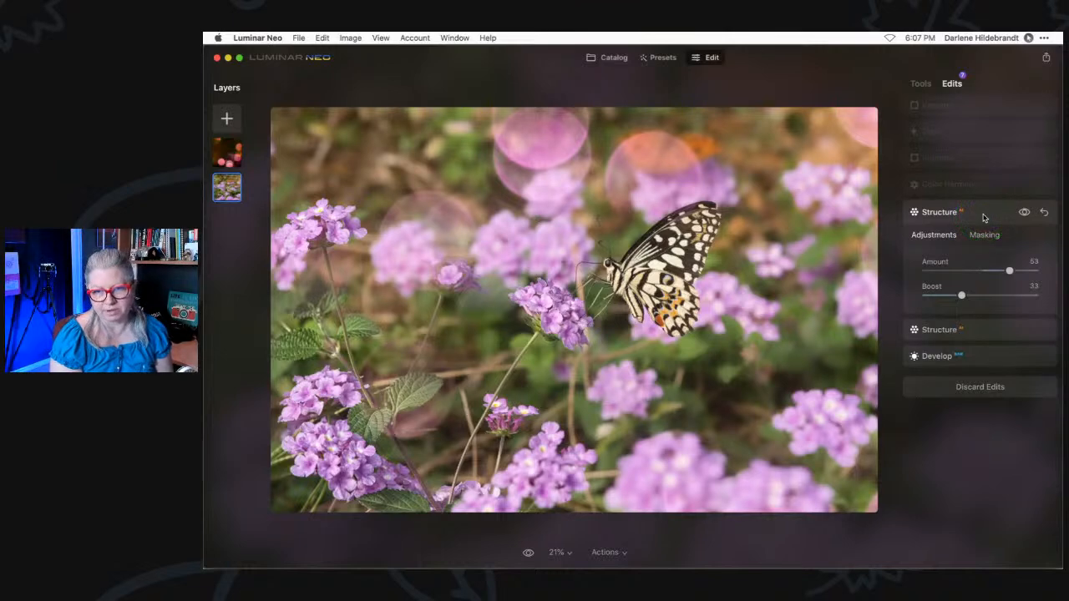
pyautogui.click(982, 186)
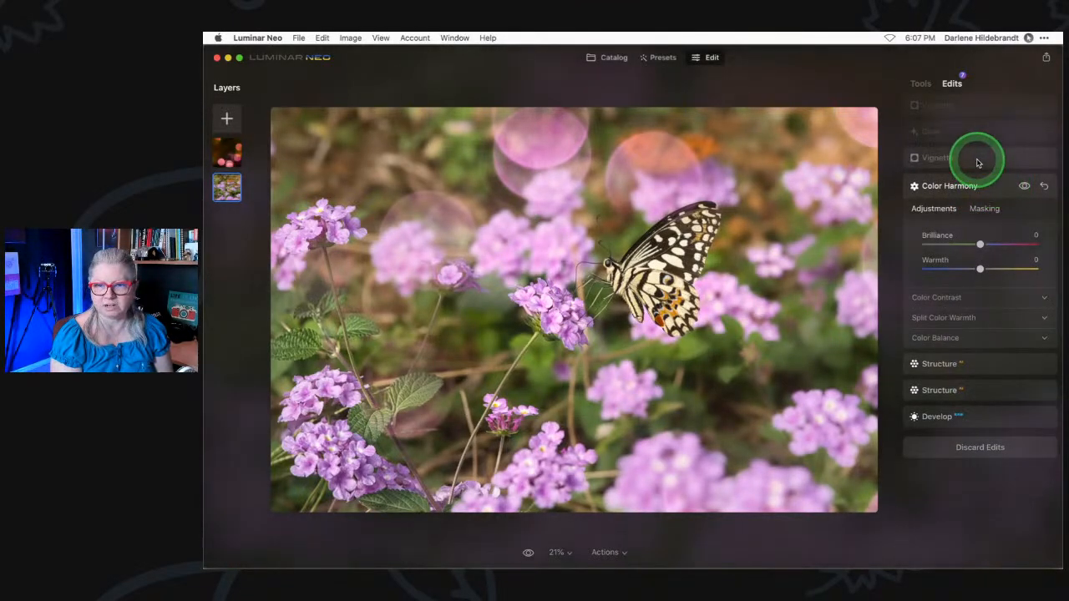
pyautogui.click(978, 160)
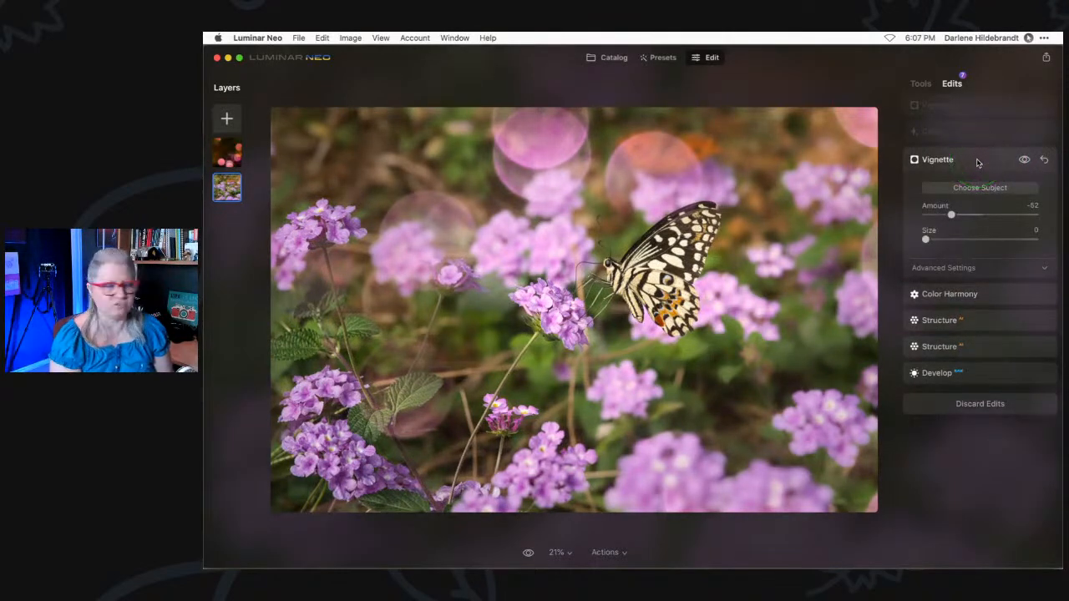
pyautogui.click(972, 133)
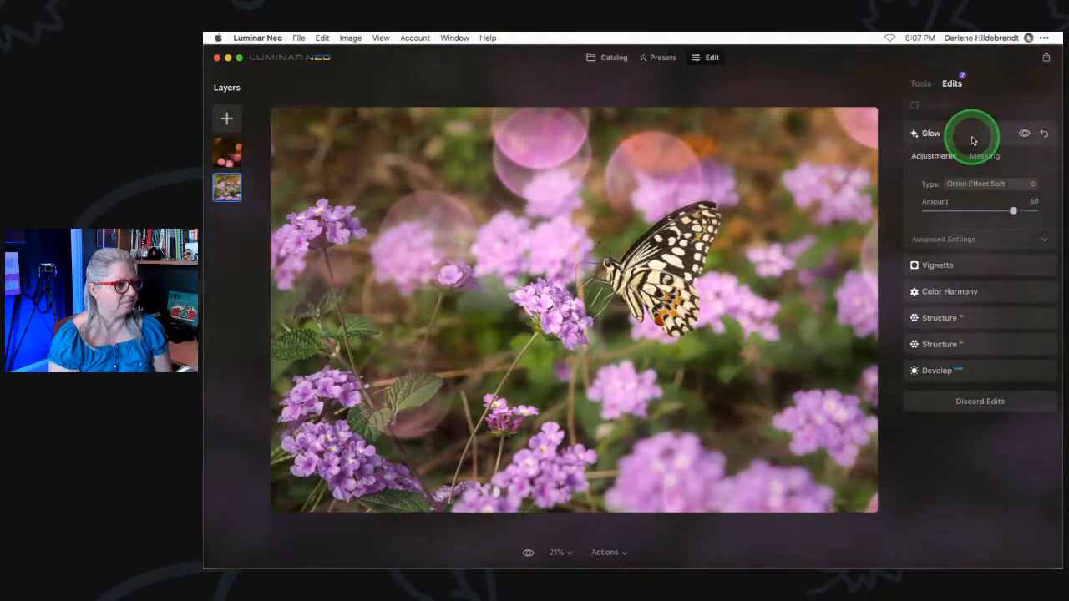
pyautogui.click(973, 107)
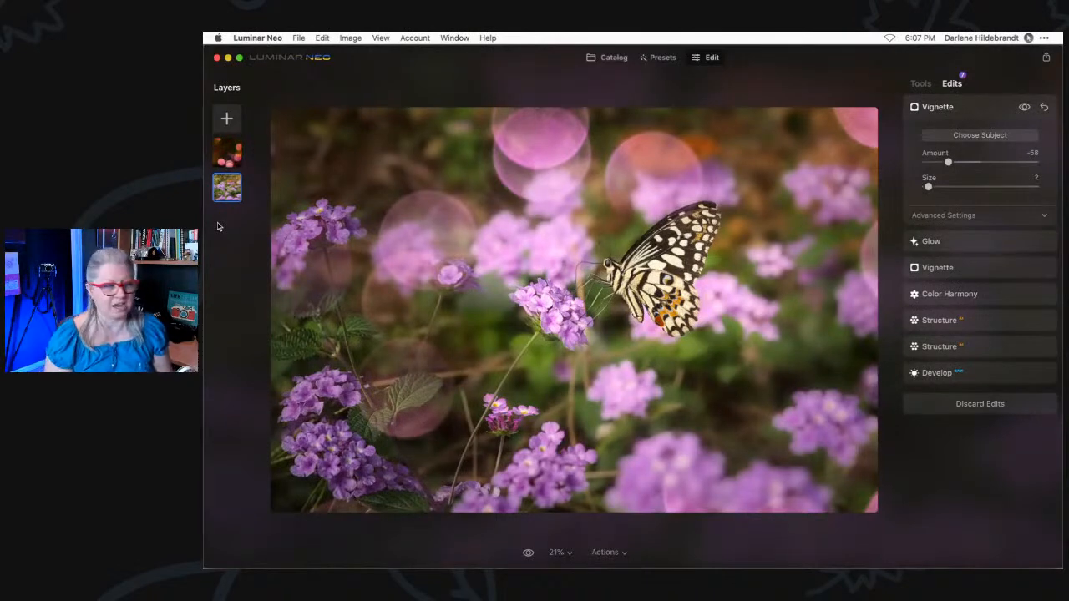
# Hide the bokeh overlay layer to compare the photo without it, and show the layer again.
pyautogui.rightClick(227, 147)
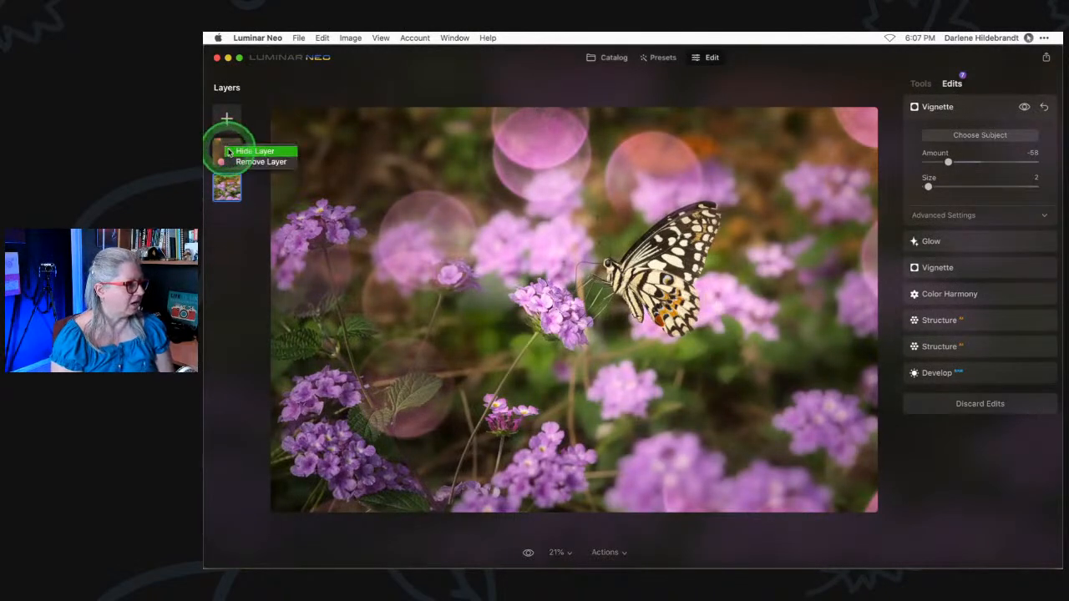
pyautogui.click(251, 151)
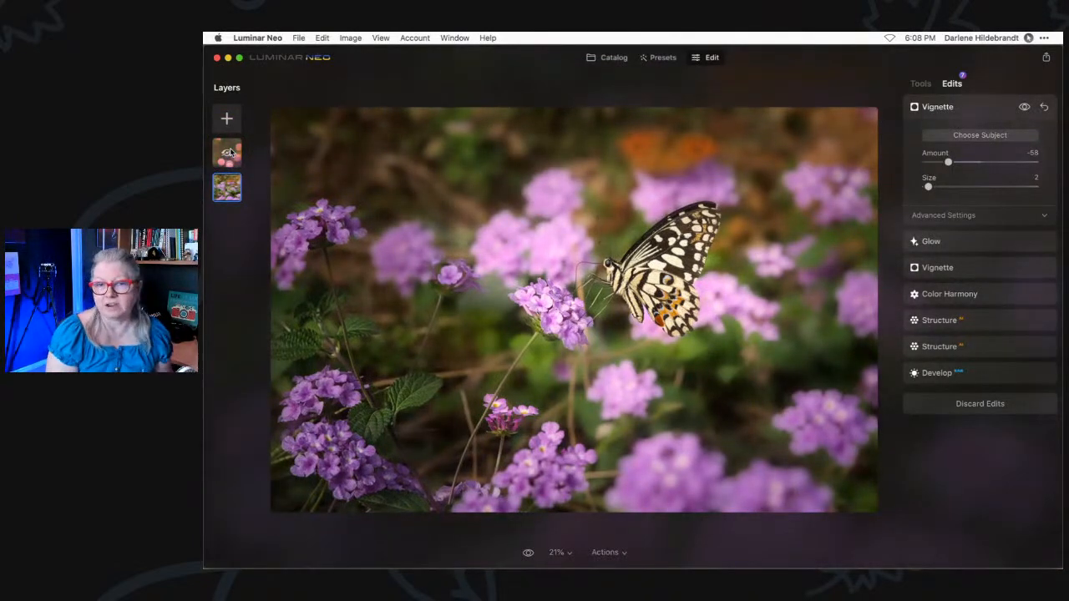
pyautogui.rightClick(231, 152)
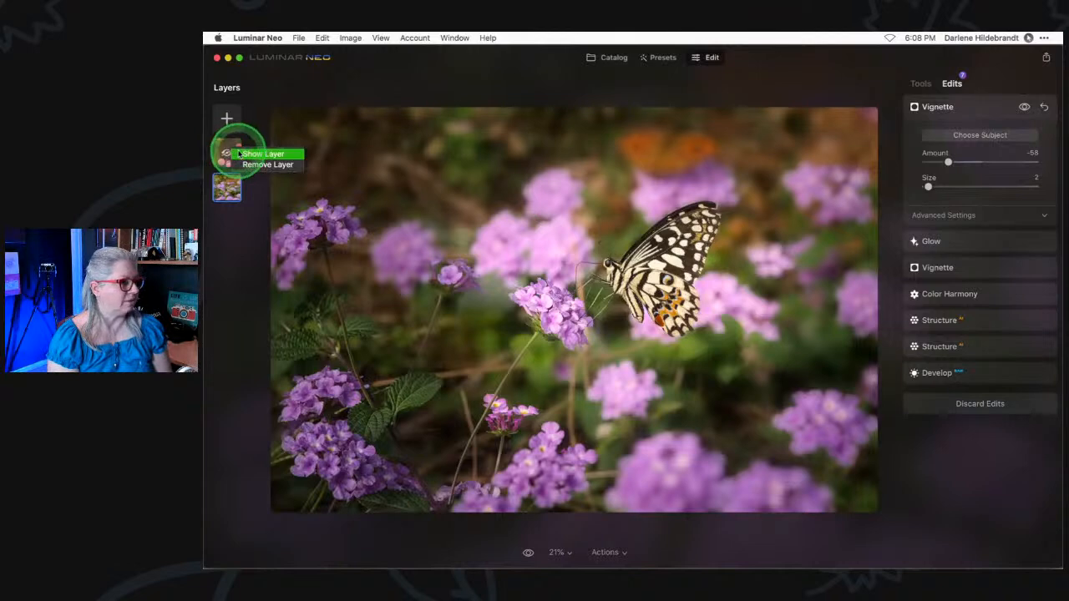
pyautogui.click(240, 152)
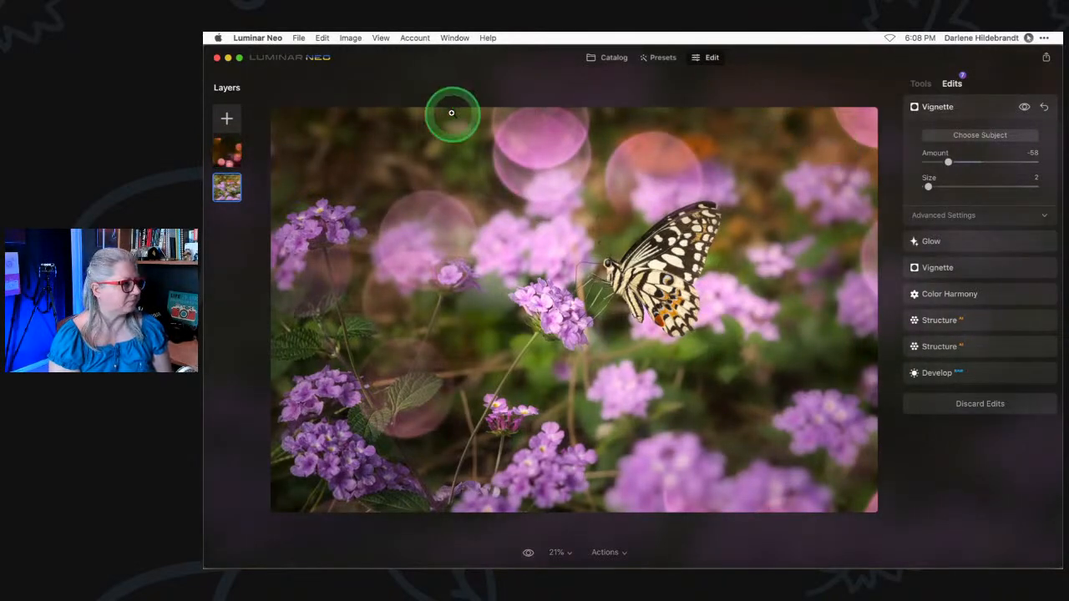
# Select the bokeh overlay layer and open its Layer Properties to examine the opacity and blend mode.
pyautogui.click(229, 154)
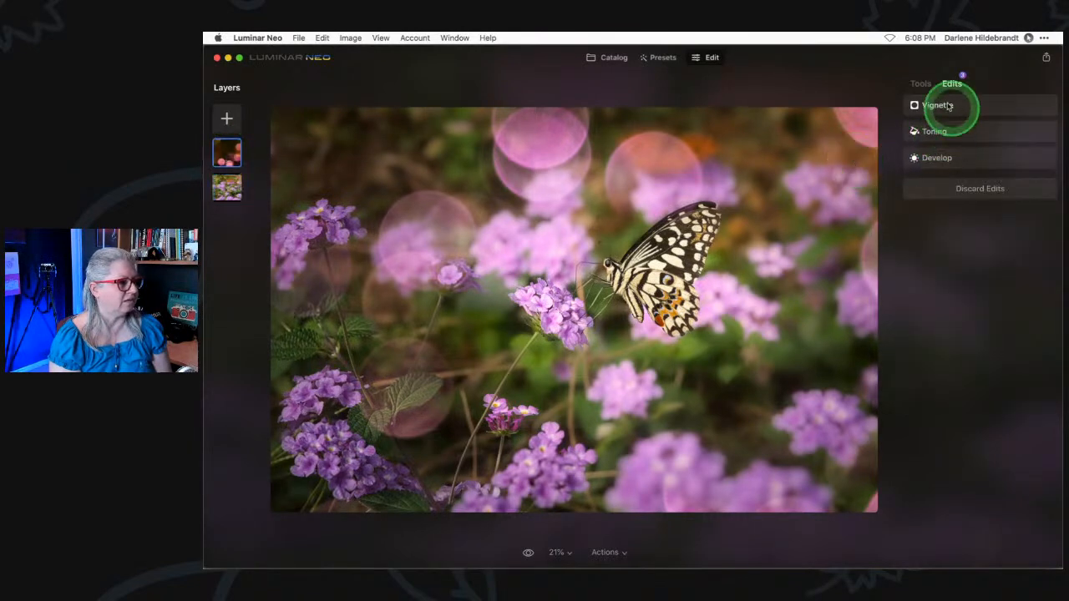
pyautogui.click(919, 84)
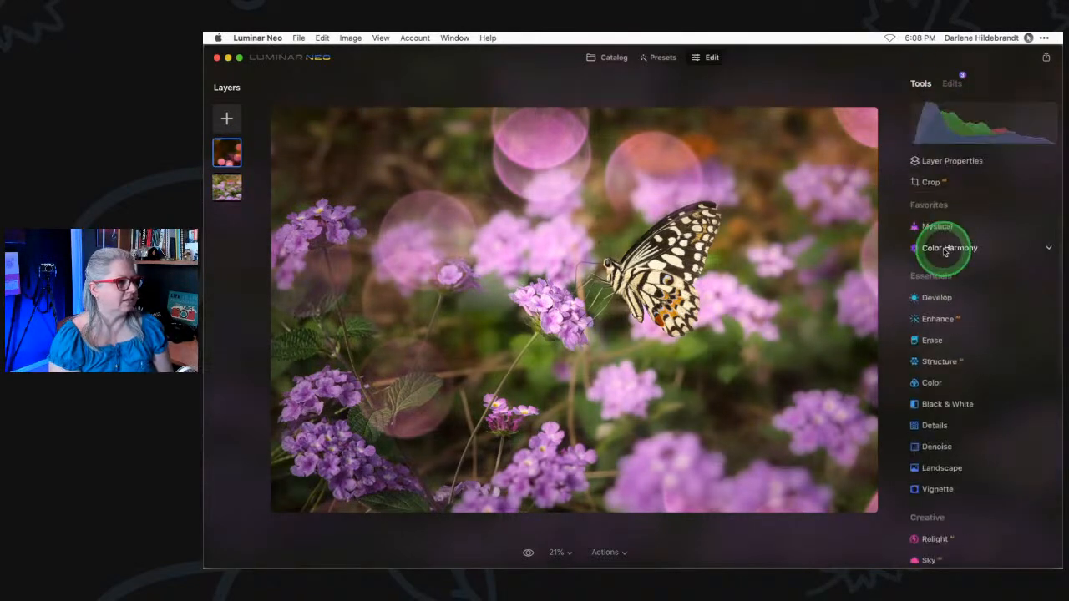
pyautogui.click(952, 162)
pyautogui.moveTo(1034, 216)
pyautogui.mouseDown()
pyautogui.moveTo(928, 216)
pyautogui.moveTo(1033, 217)
pyautogui.mouseUp()
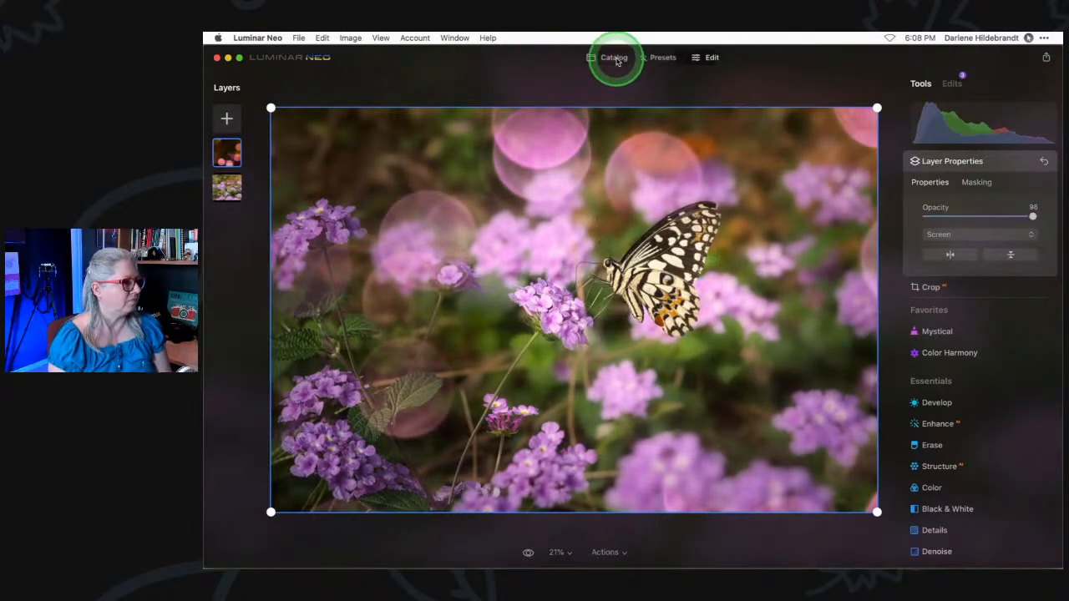
# Revert the butterfly photo's adjustments to the original from the catalog and reopen the photo for editing.
pyautogui.click(613, 57)
pyautogui.rightClick(466, 187)
pyautogui.moveTo(498, 207)
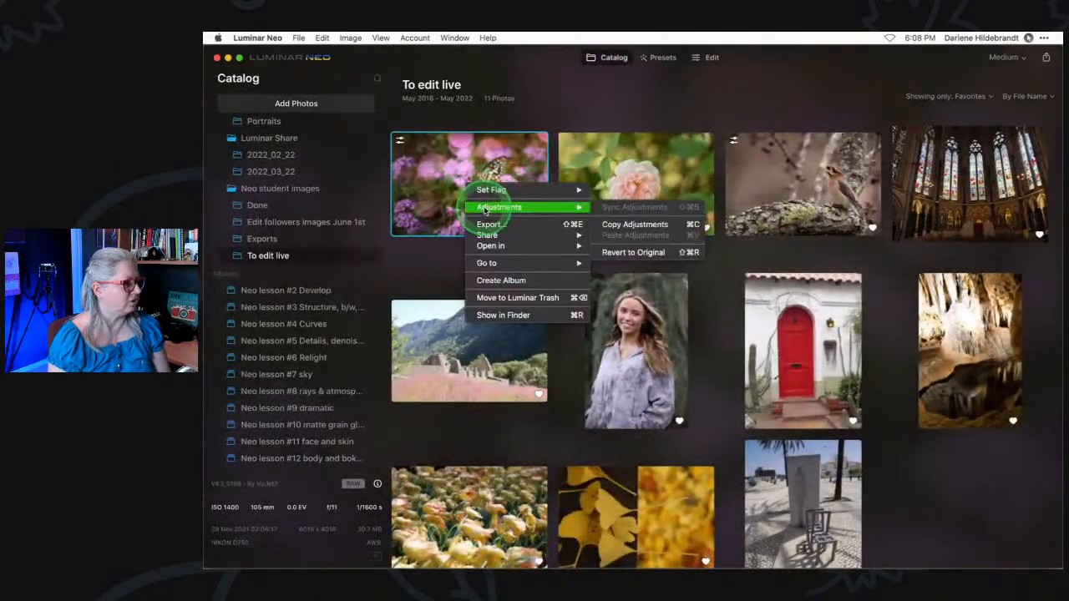
pyautogui.click(640, 253)
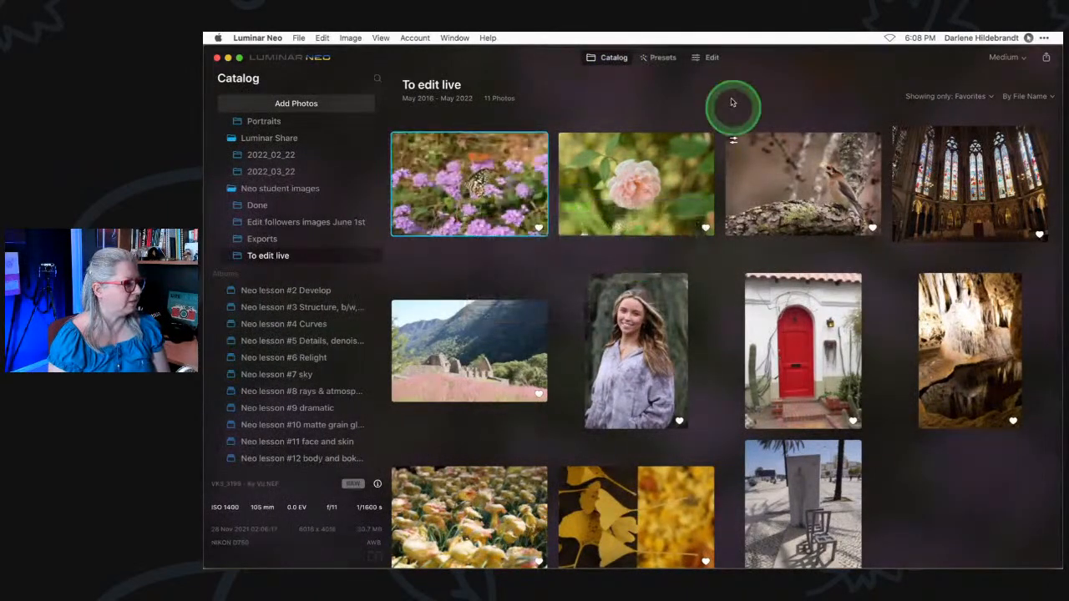
pyautogui.click(694, 58)
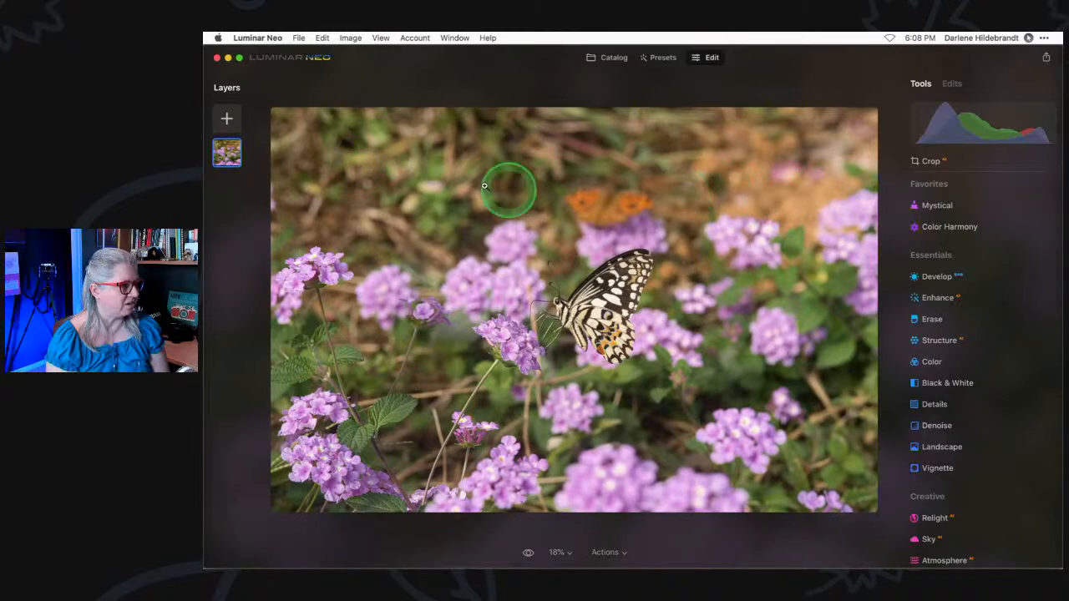
# With the Crop tool, rotate the photo upside down to judge its composition and rotate it back upright.
pyautogui.click(928, 162)
pyautogui.click(938, 282)
pyautogui.click(938, 281)
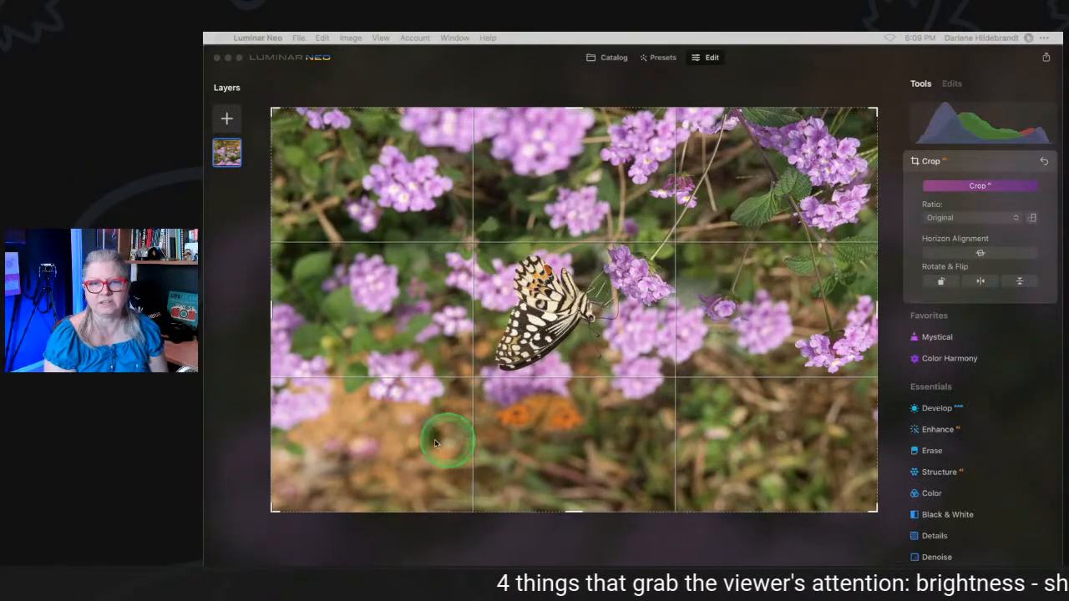
pyautogui.click(937, 282)
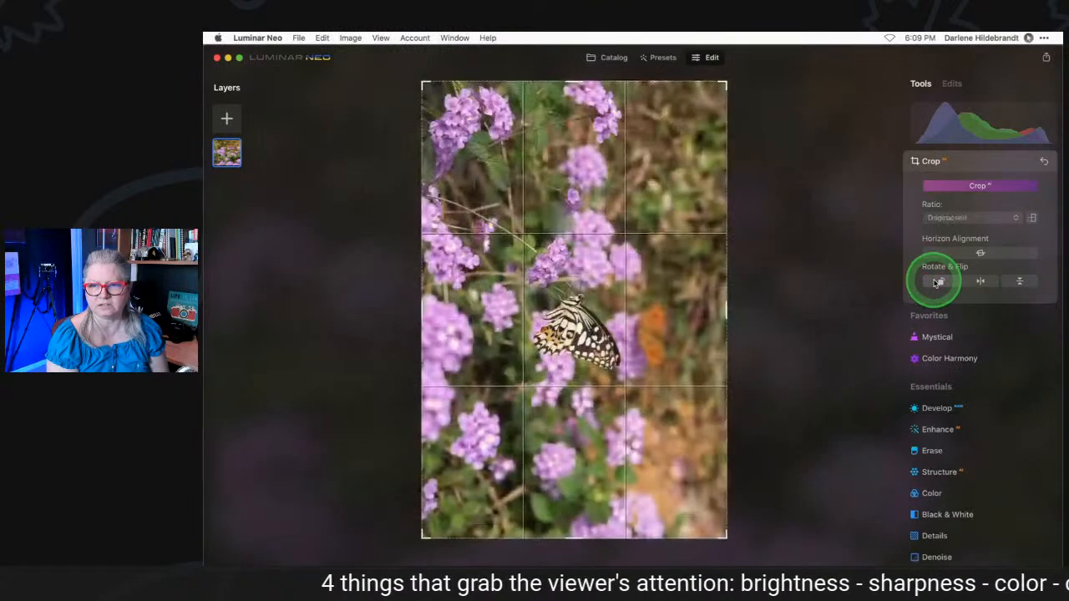
pyautogui.click(937, 283)
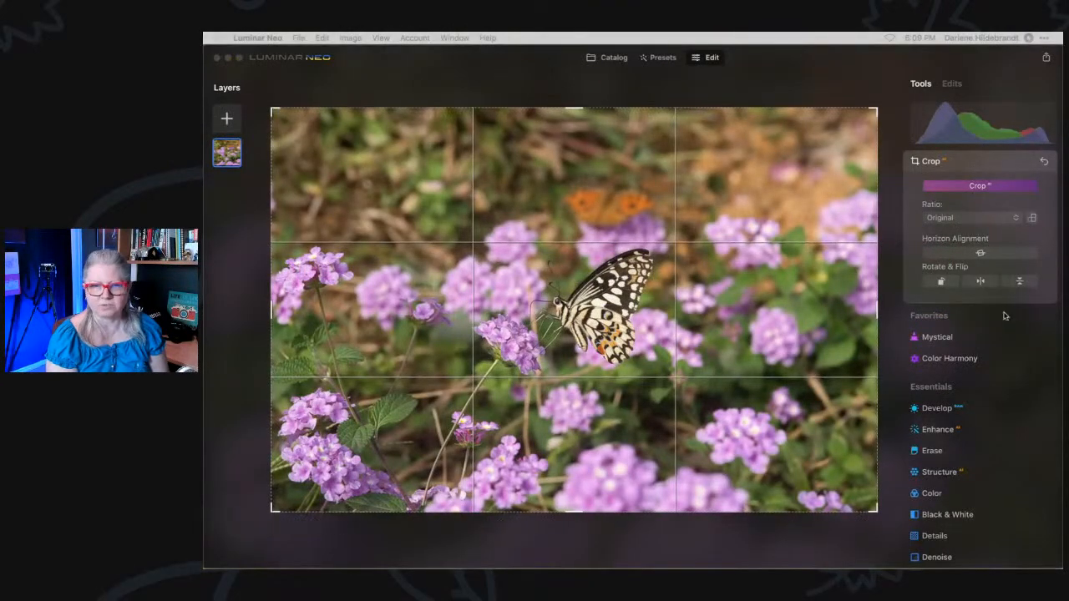
# Crop the photo with Crop AI, tighten the frame to place the butterfly near the upper-right thirds intersection, and apply the crop.
pyautogui.click(963, 203)
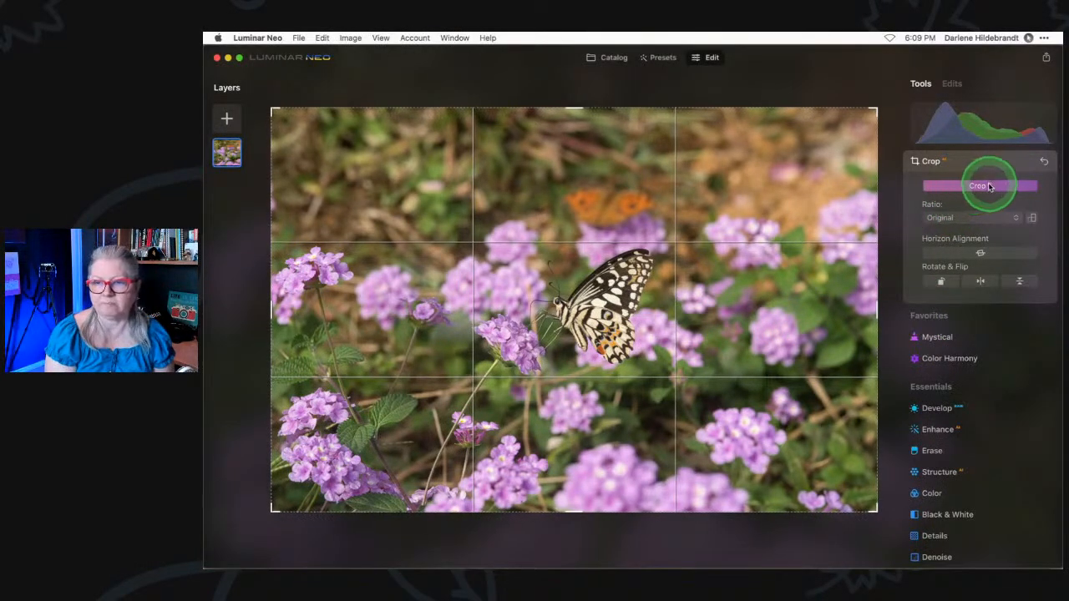
pyautogui.click(984, 187)
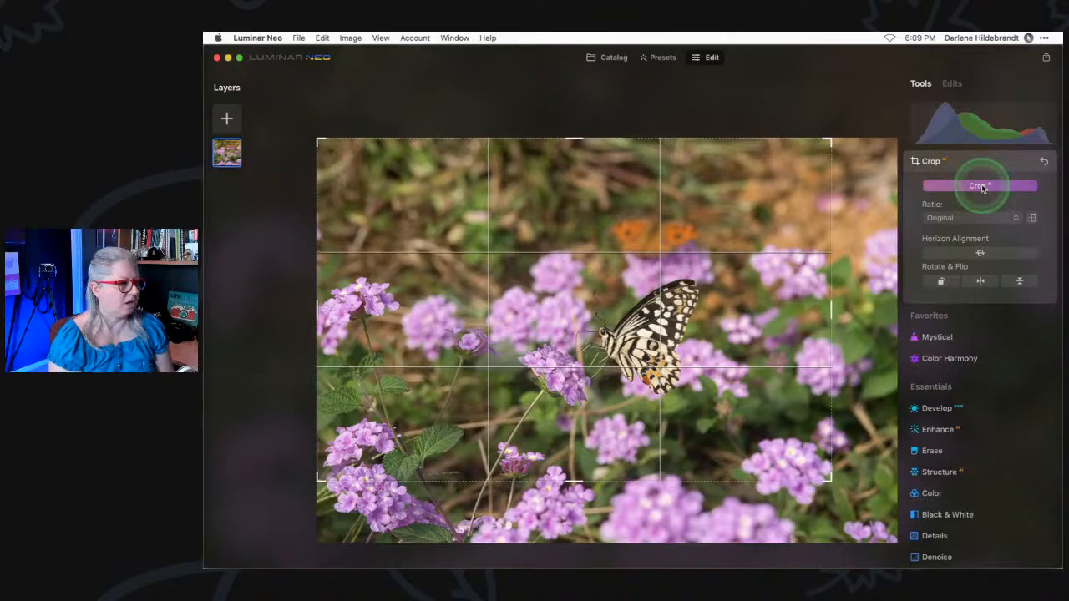
pyautogui.click(665, 357)
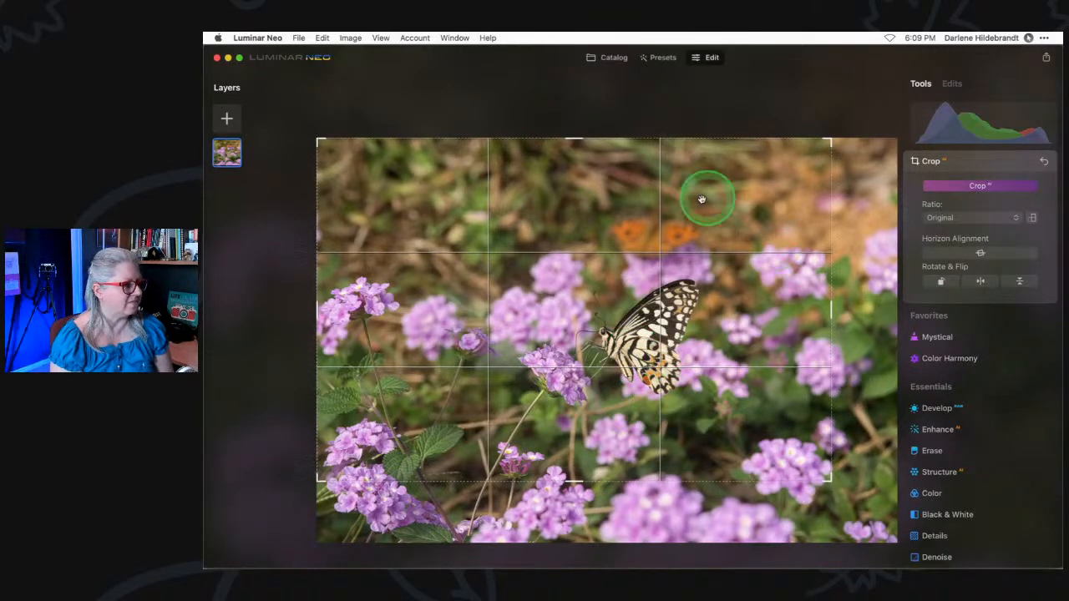
pyautogui.moveTo(644, 355); pyautogui.dragTo(647, 268)
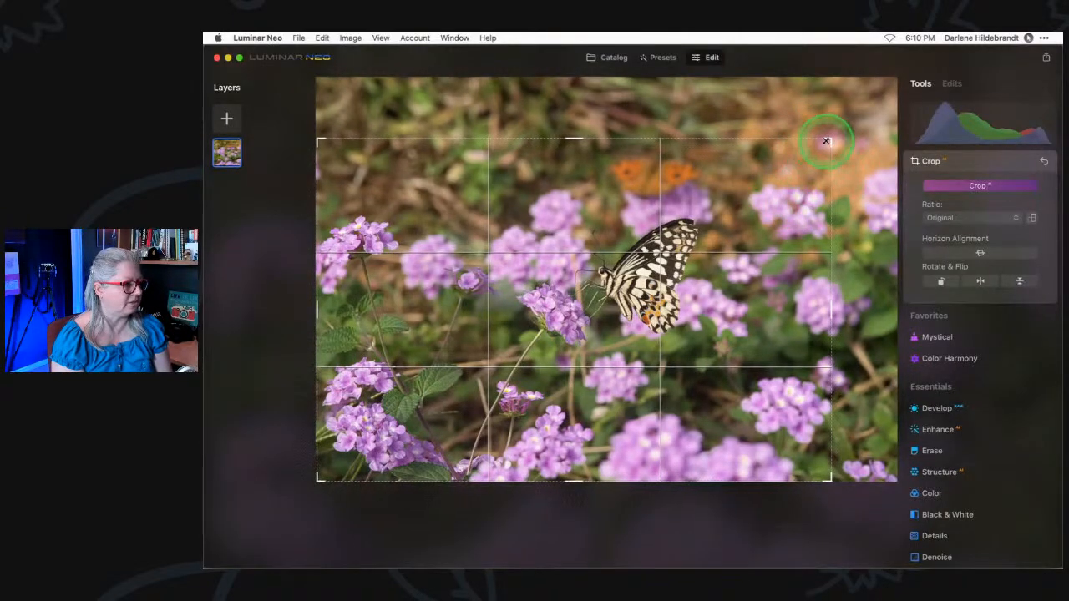
pyautogui.moveTo(827, 140); pyautogui.dragTo(804, 158)
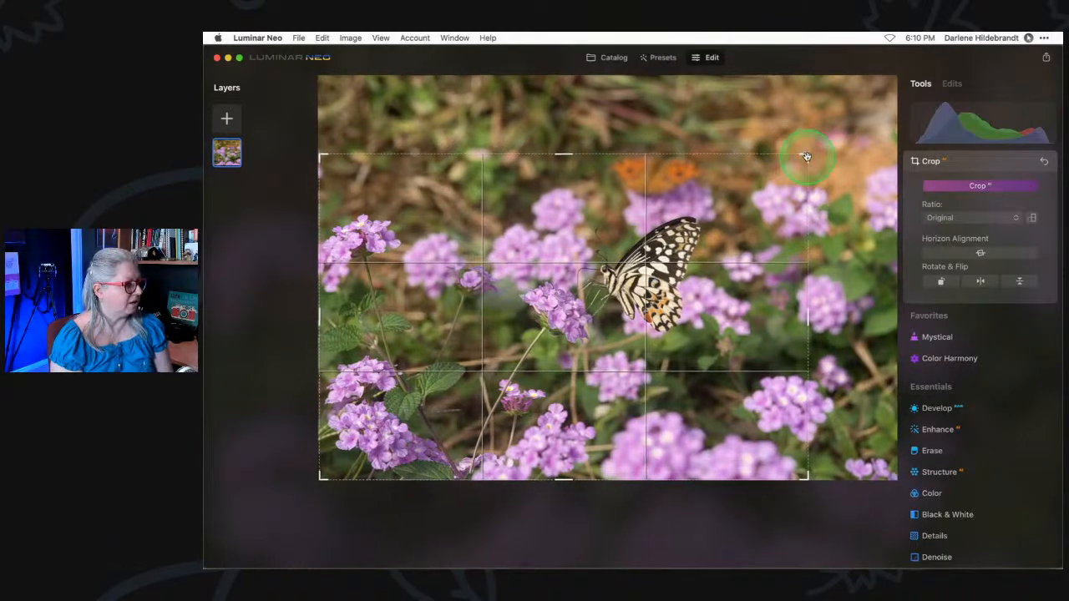
pyautogui.moveTo(701, 291); pyautogui.dragTo(705, 289)
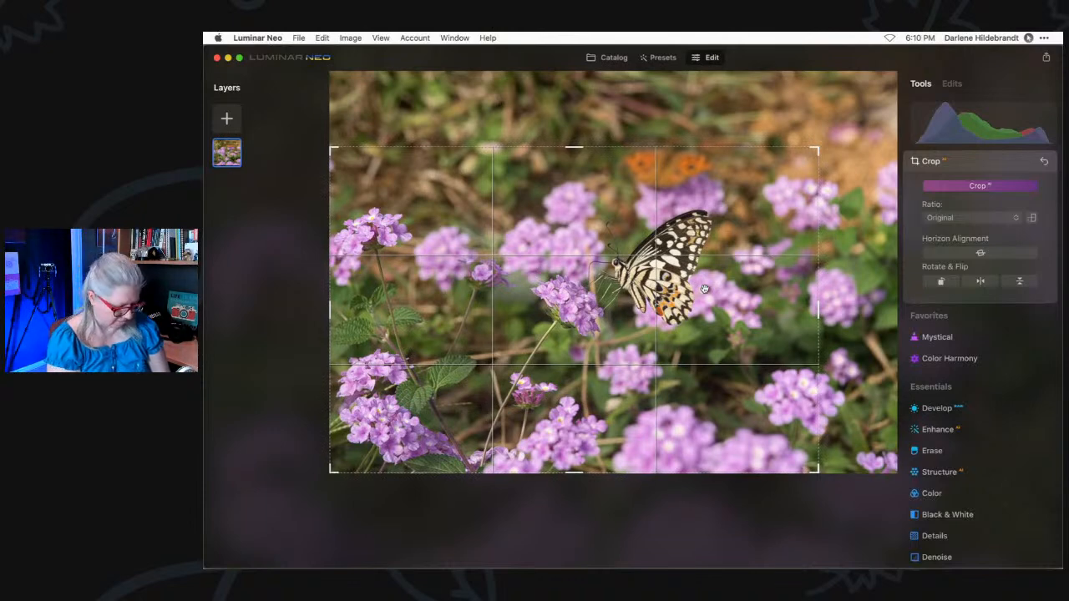
pyautogui.press('Return')
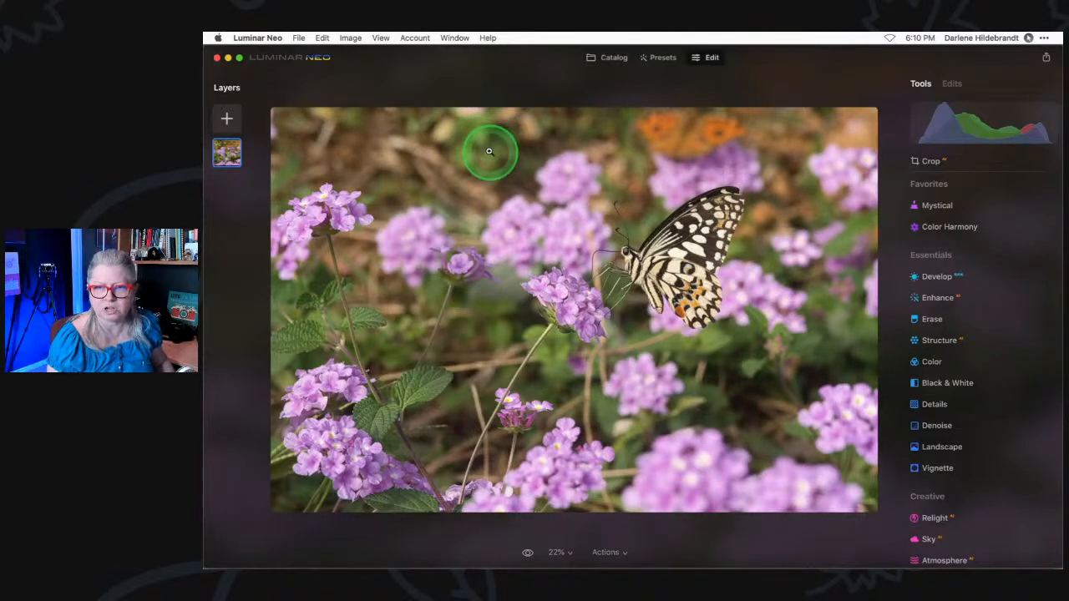
# Reopen the crop, pull its upper-left corner slightly inward to trim the photo's edges, and apply it.
pyautogui.press('c')
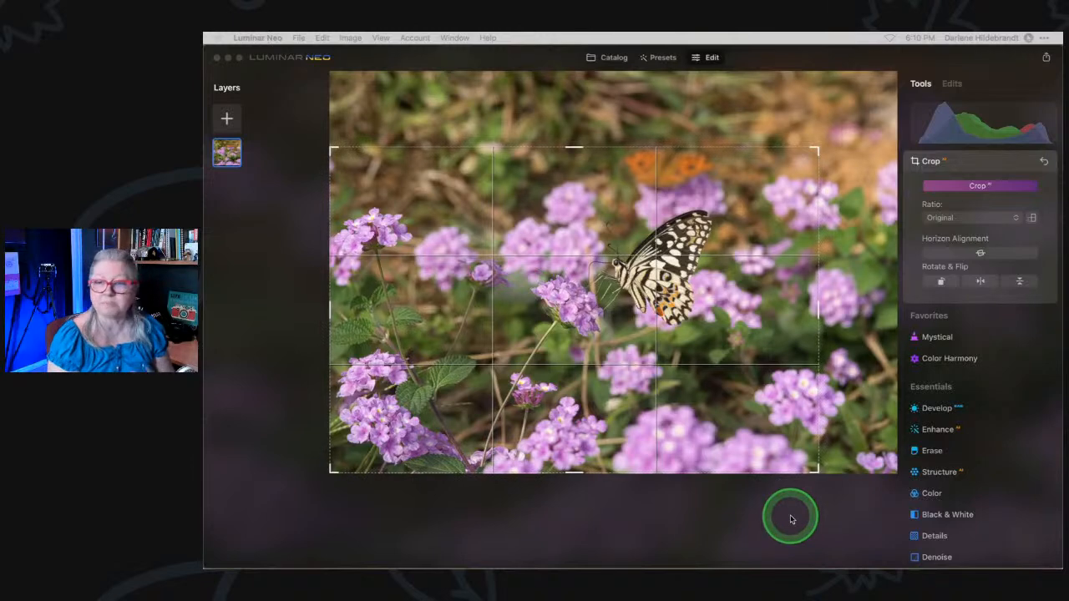
pyautogui.click(640, 370)
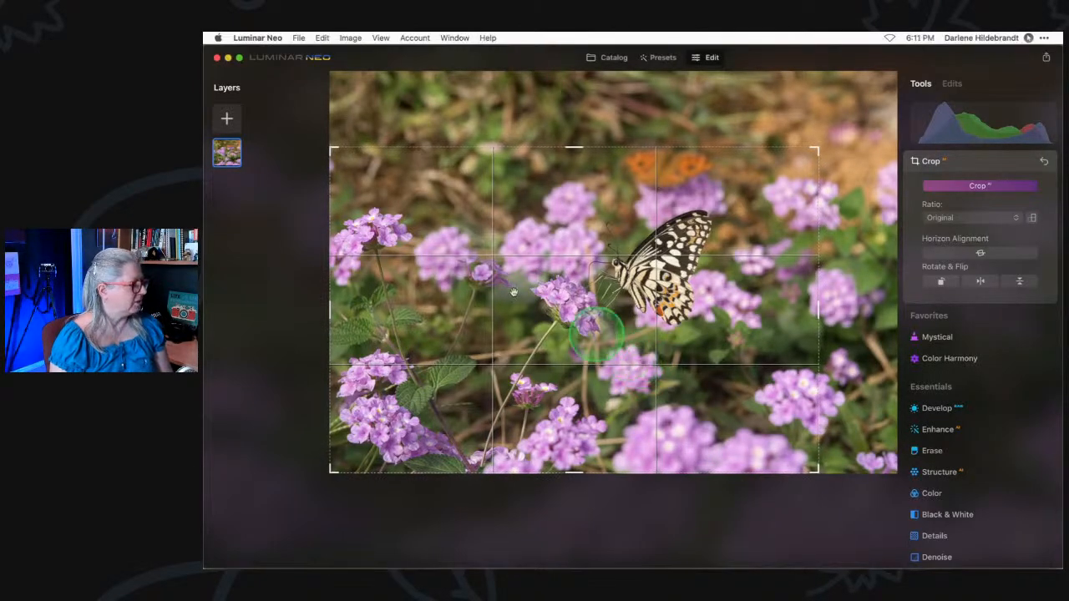
pyautogui.moveTo(331, 149); pyautogui.dragTo(334, 152)
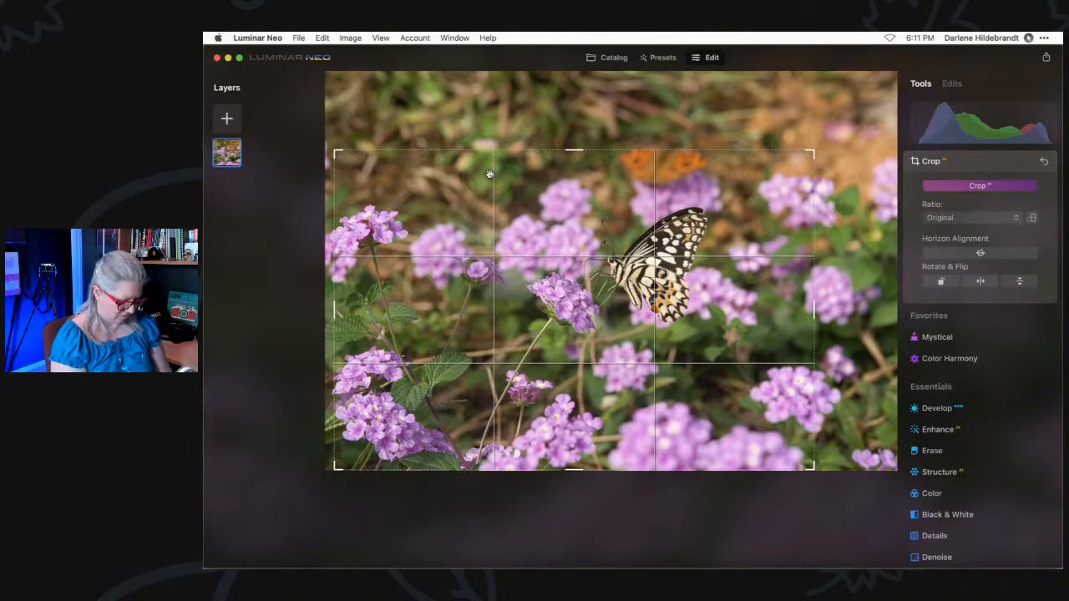
pyautogui.press('Return')
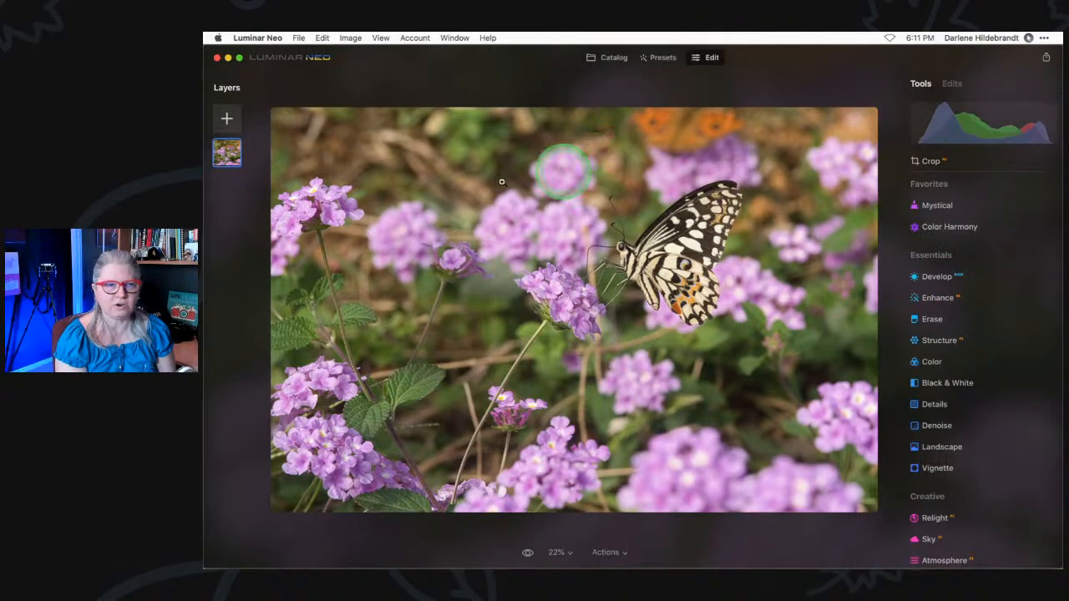
# Hide the histogram above the editing tools and show it again.
pyautogui.click(381, 38)
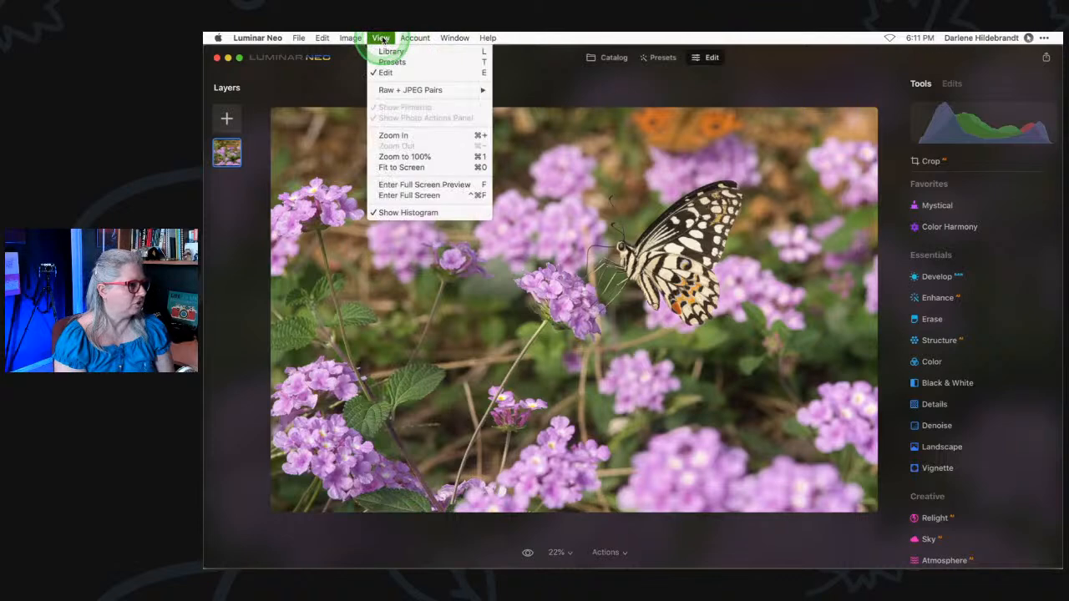
pyautogui.click(400, 213)
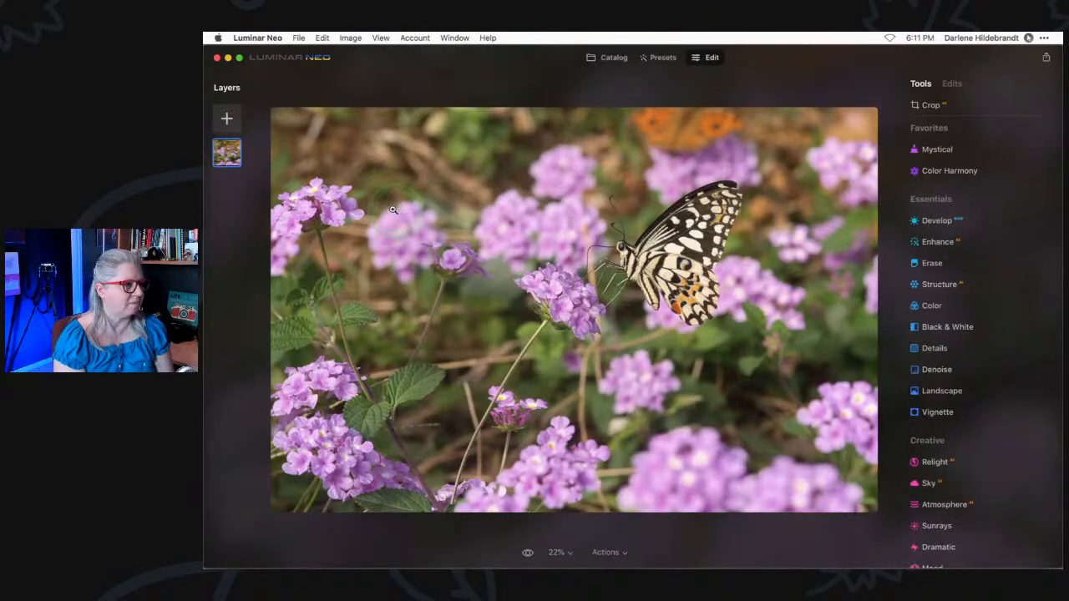
pyautogui.click(381, 38)
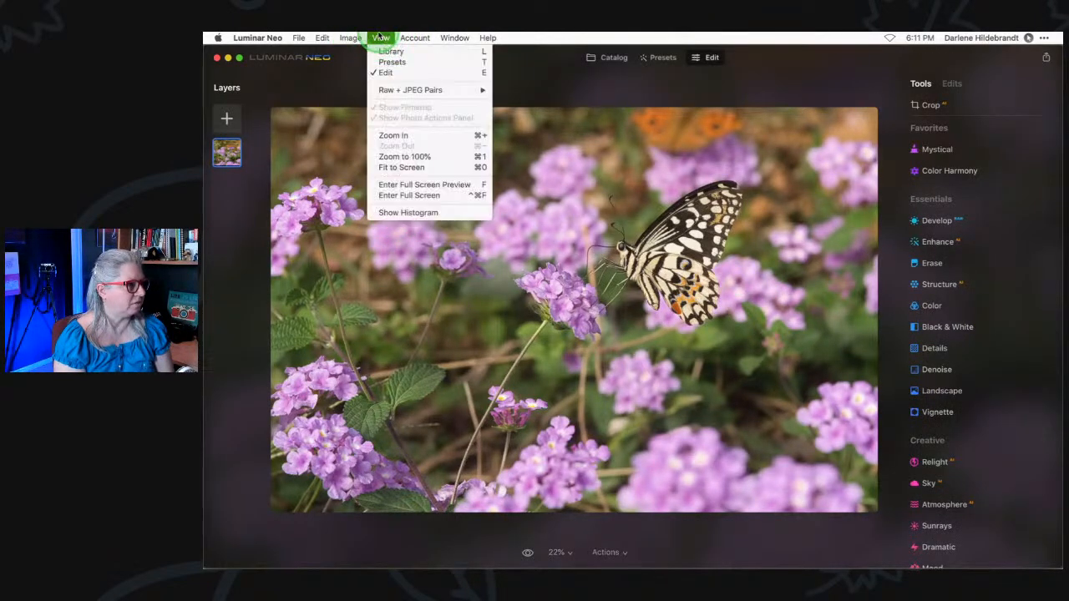
pyautogui.click(397, 213)
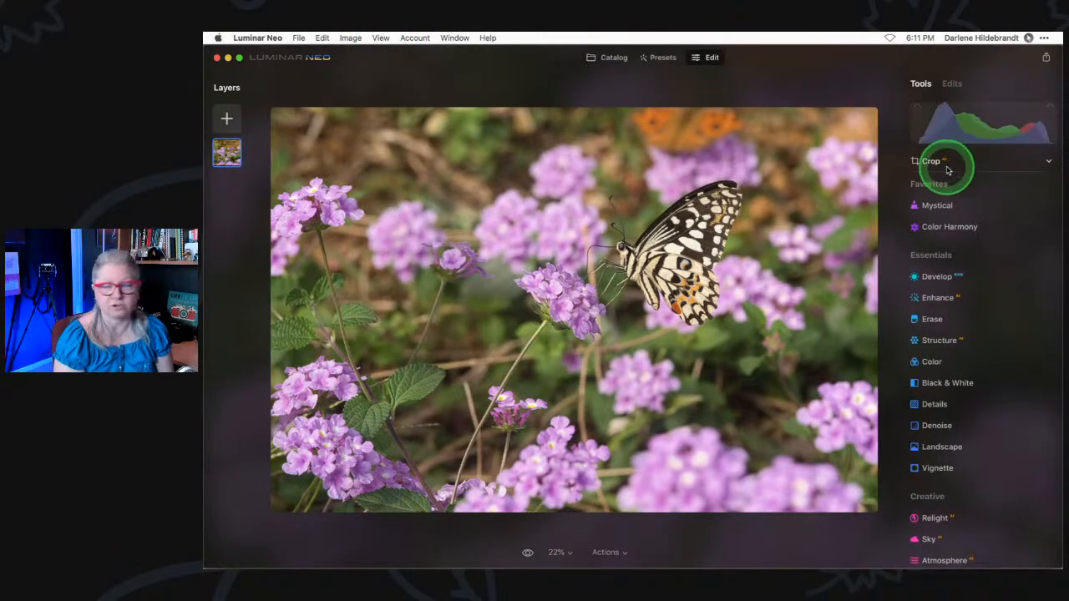
pyautogui.click(974, 174)
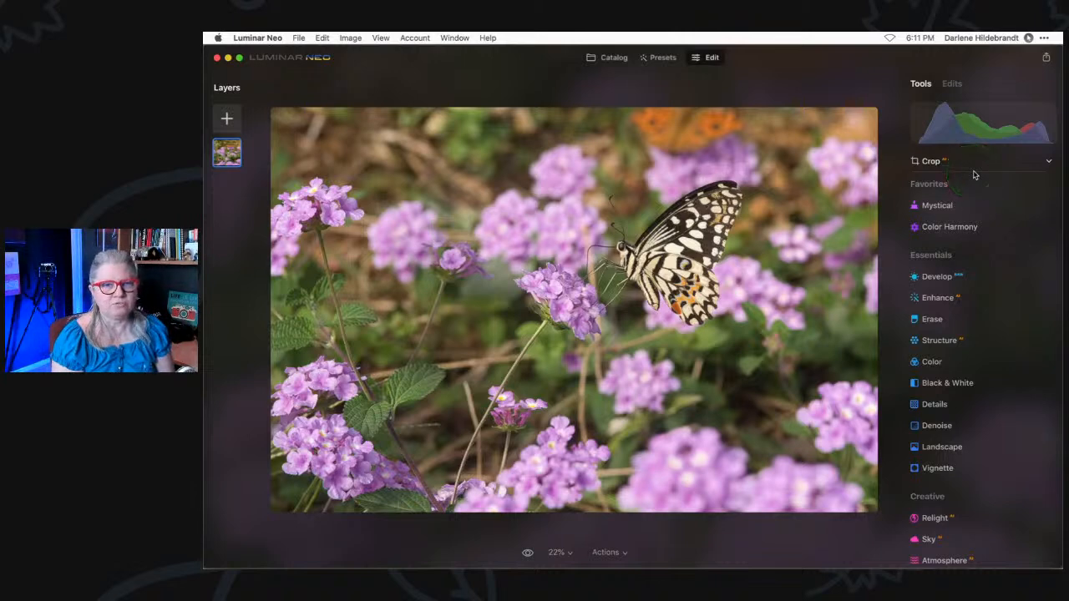
# Check for software updates and dismiss the result message.
pyautogui.click(251, 38)
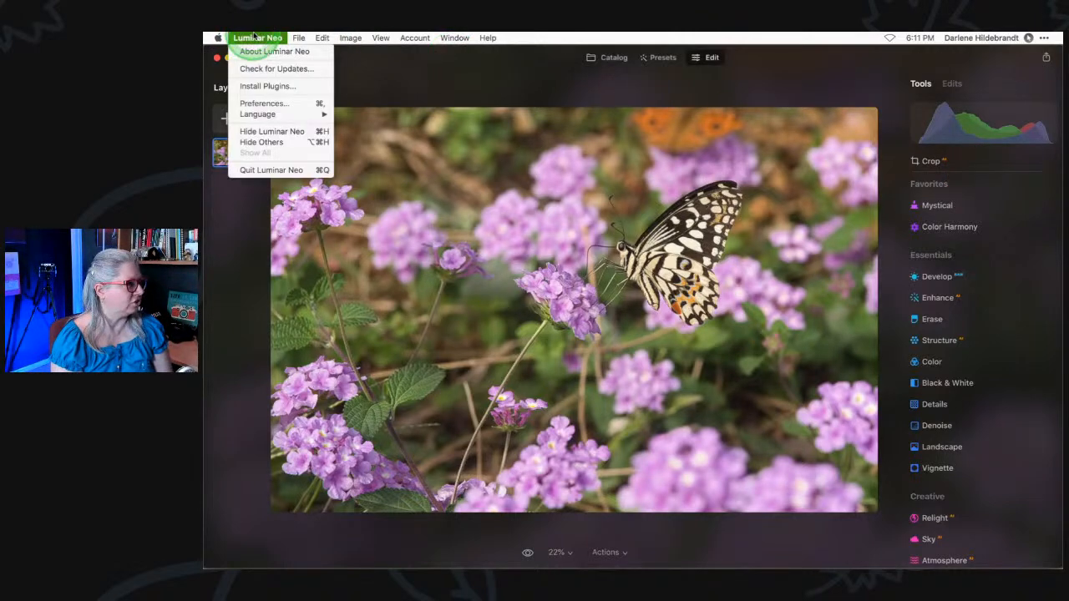
pyautogui.click(265, 69)
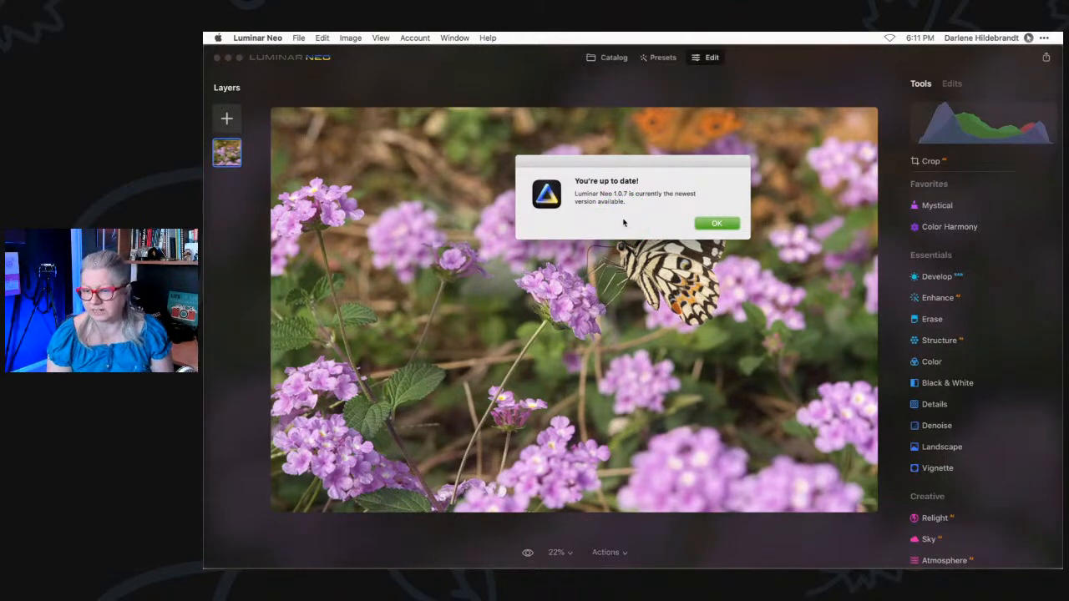
pyautogui.click(716, 222)
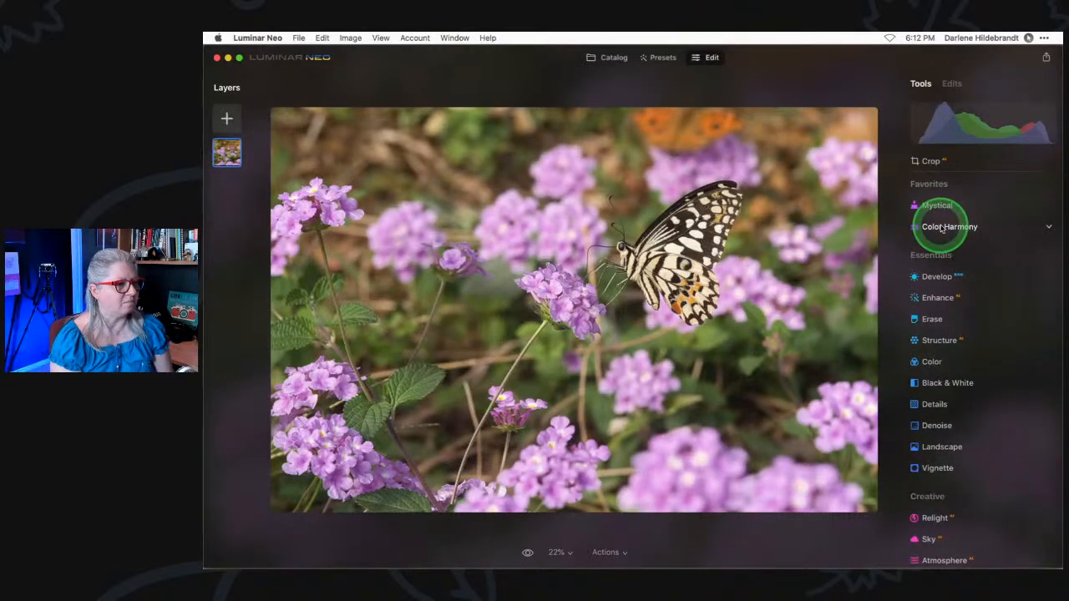
# Look through the editing tools, open Develop and examine the available camera profiles without changing the current one.
pyautogui.scroll(-5, 941, 227)
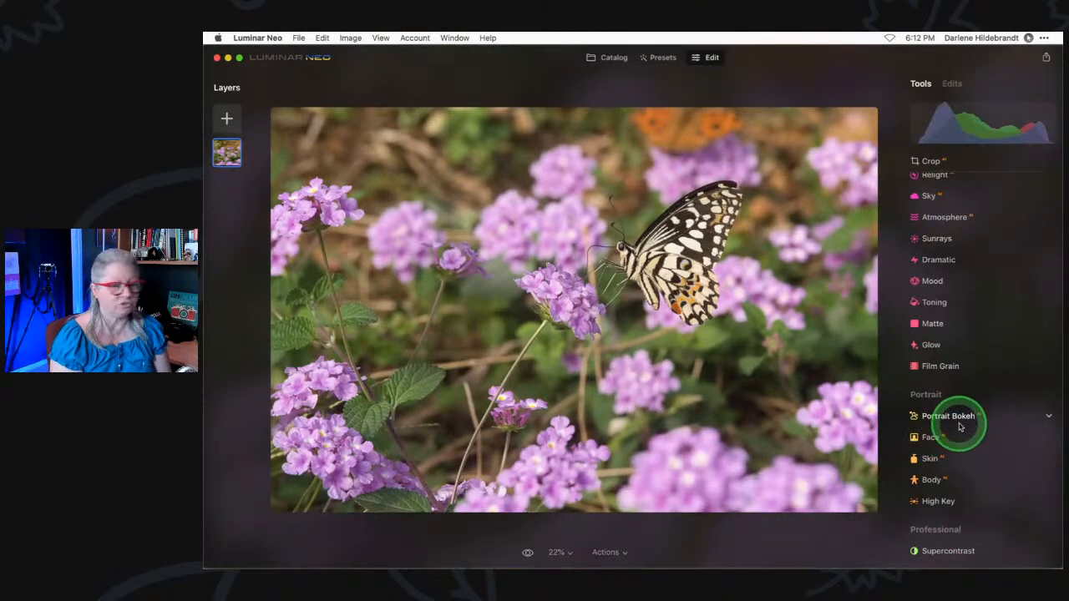
pyautogui.scroll(8, 959, 426)
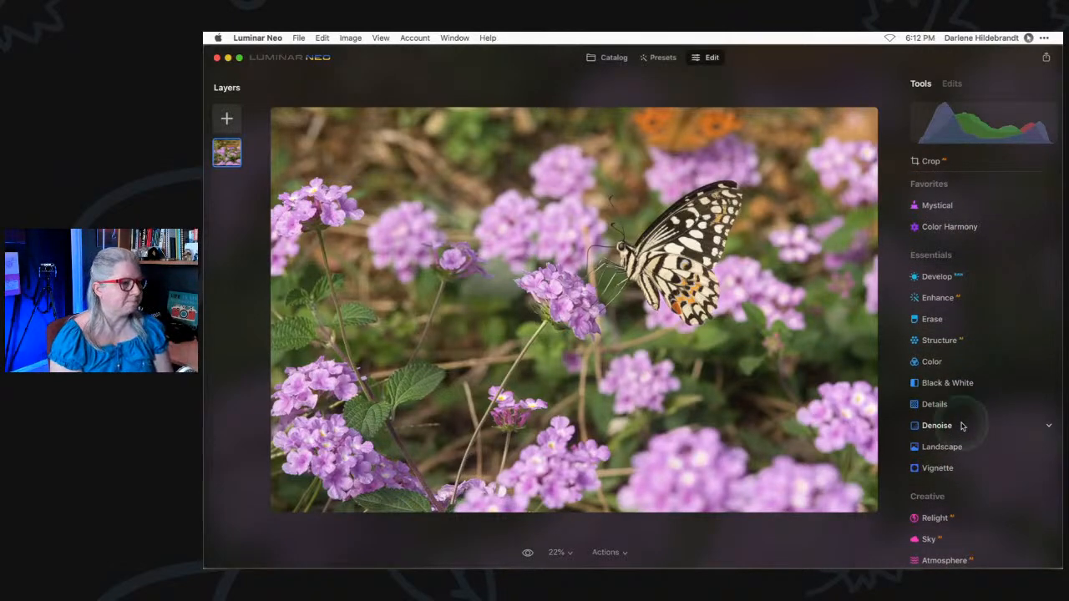
pyautogui.click(940, 276)
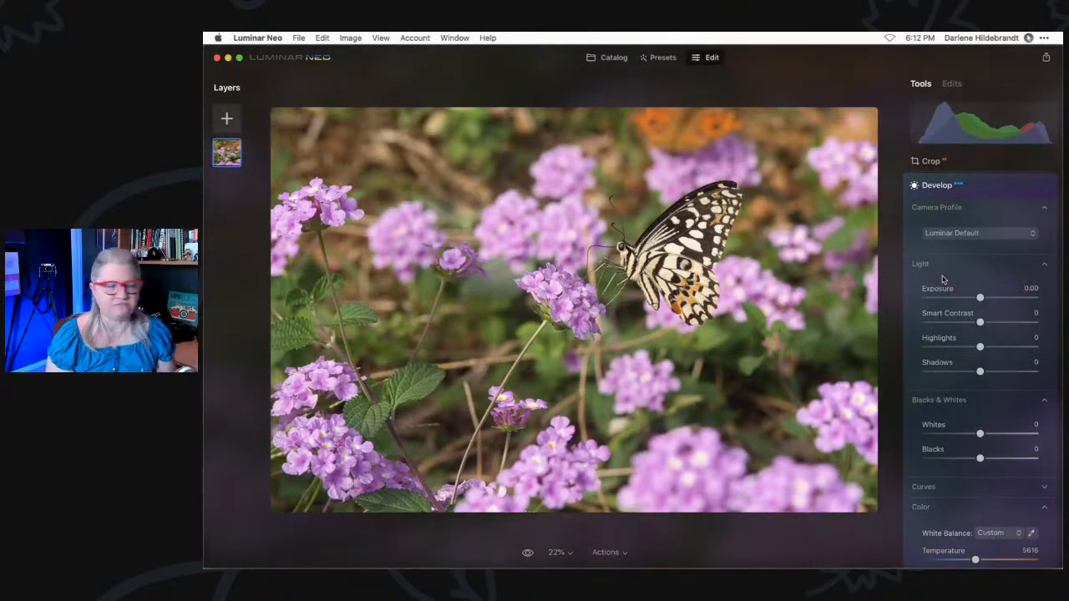
pyautogui.click(952, 233)
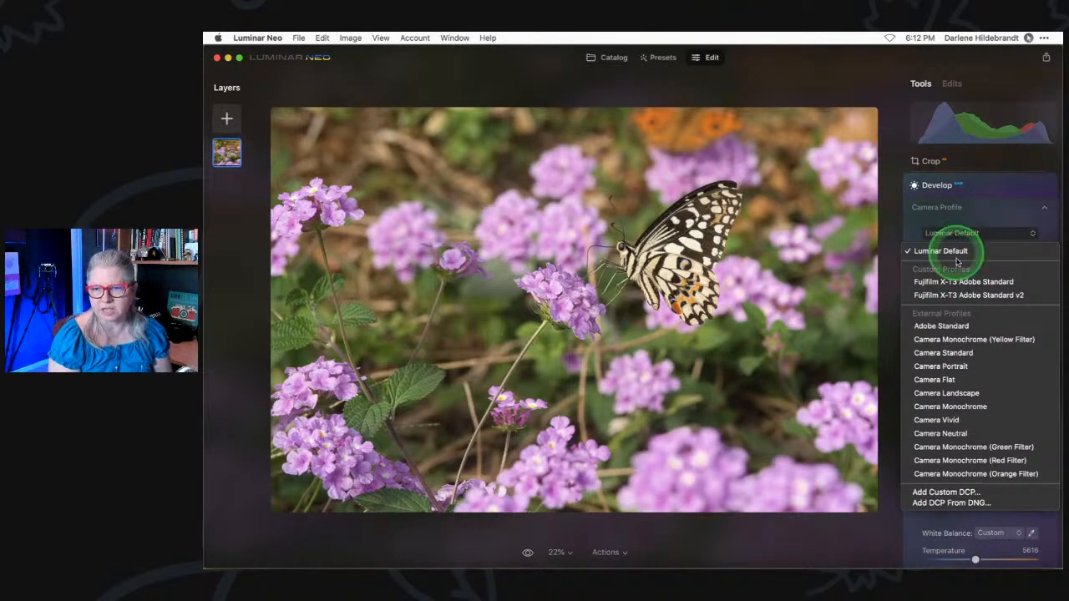
pyautogui.click(959, 450)
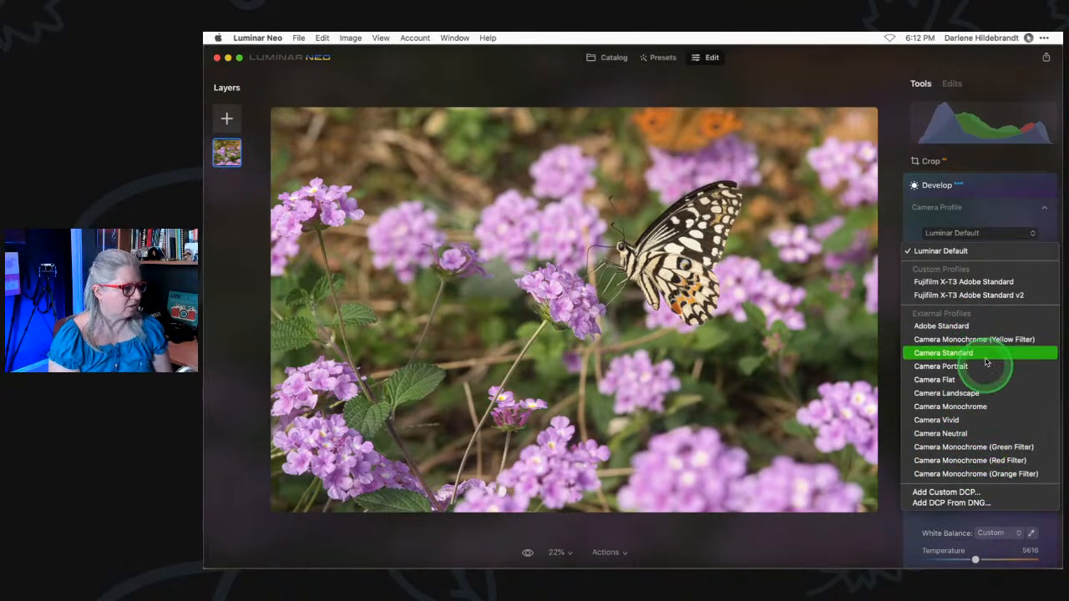
pyautogui.click(890, 87)
# Check the butterfly photo's file information in the catalog and return to its Develop settings.
pyautogui.click(612, 57)
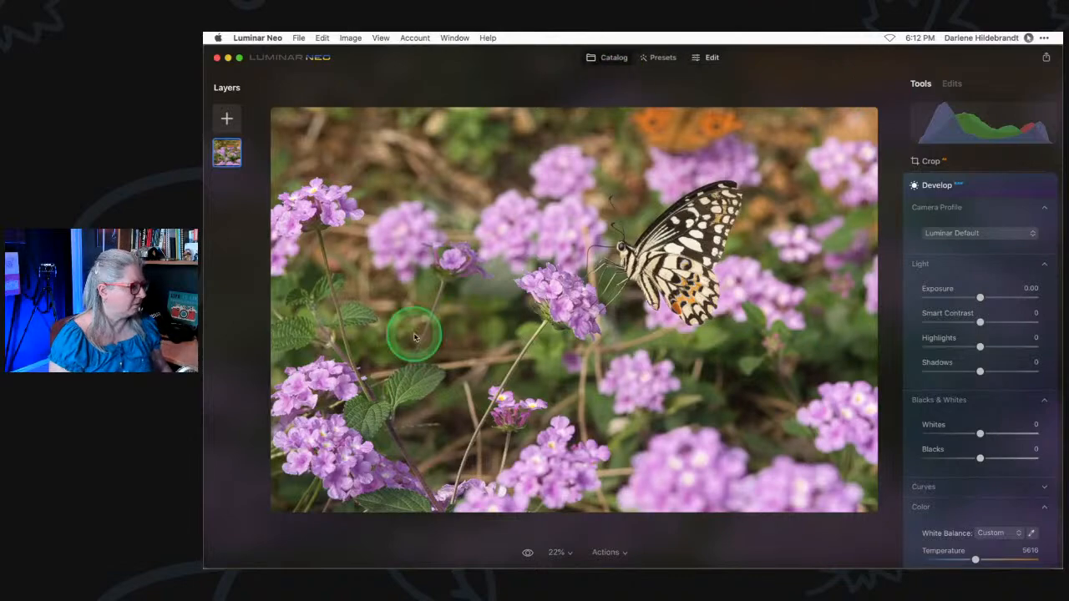
pyautogui.click(378, 485)
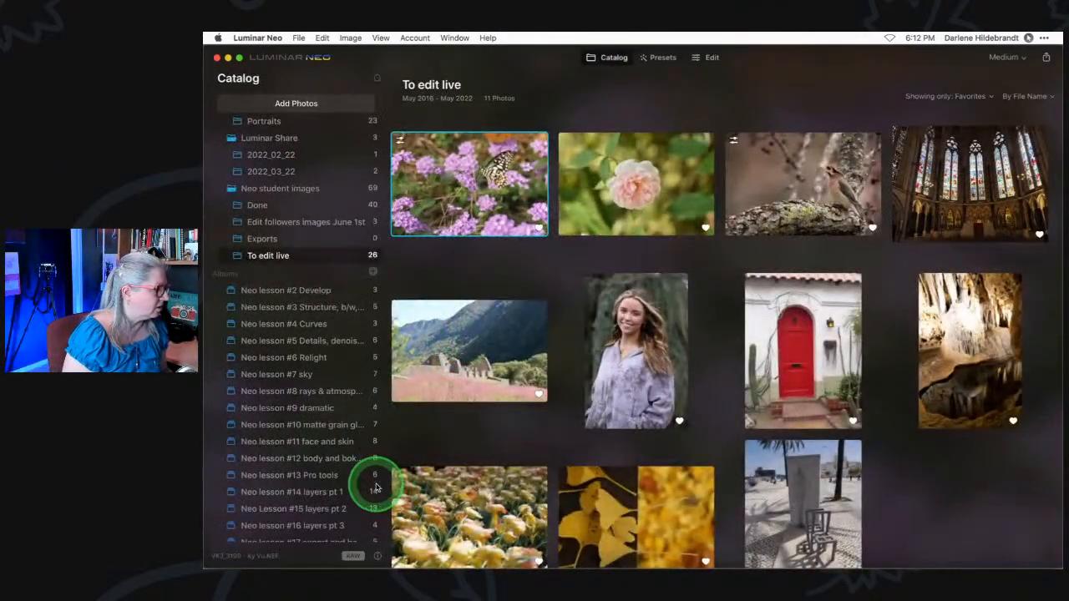
pyautogui.click(378, 557)
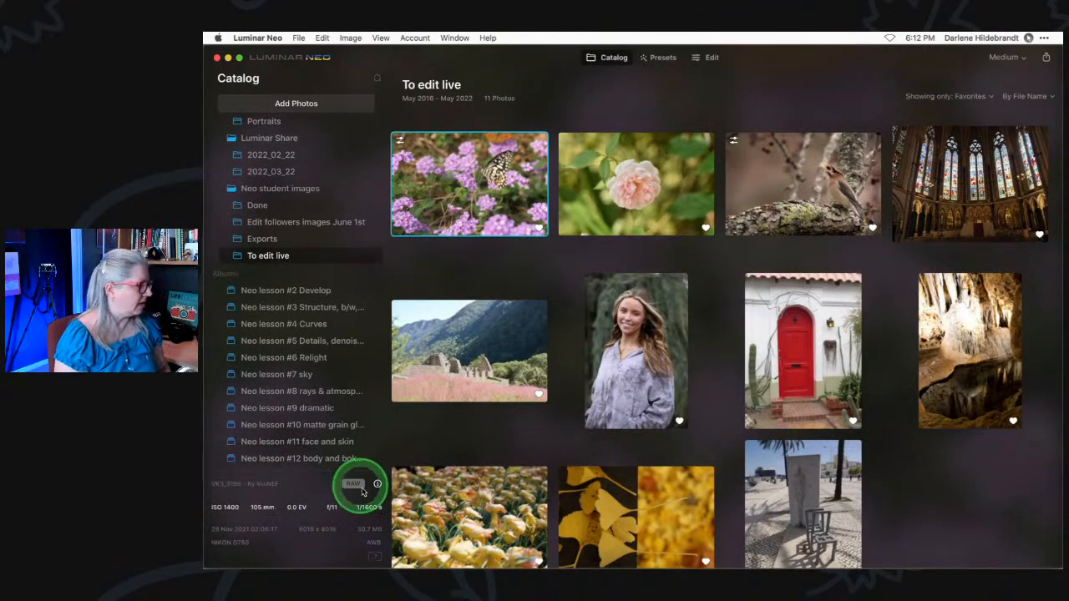
pyautogui.click(712, 58)
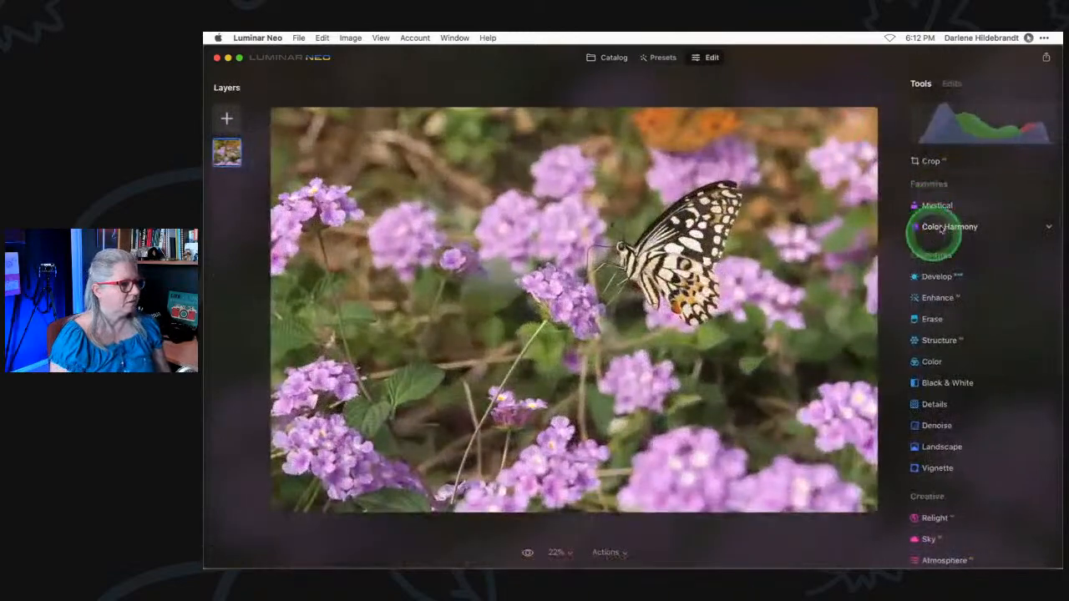
pyautogui.click(951, 281)
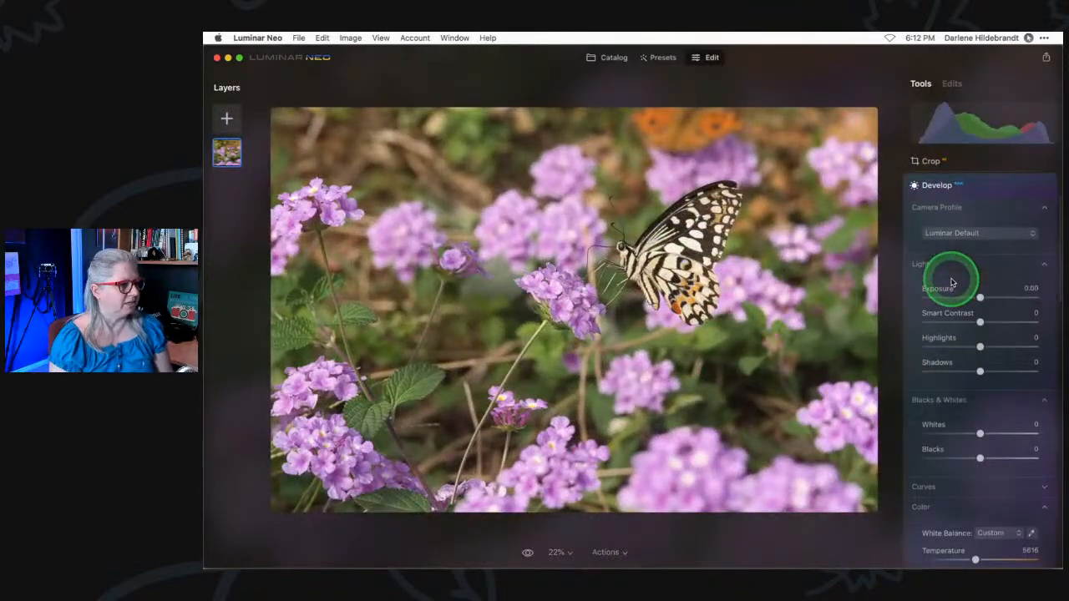
# Try the Camera Landscape, Camera Neutral, Camera Vivid and Camera Portrait profiles on the butterfly photo.
pyautogui.click(951, 235)
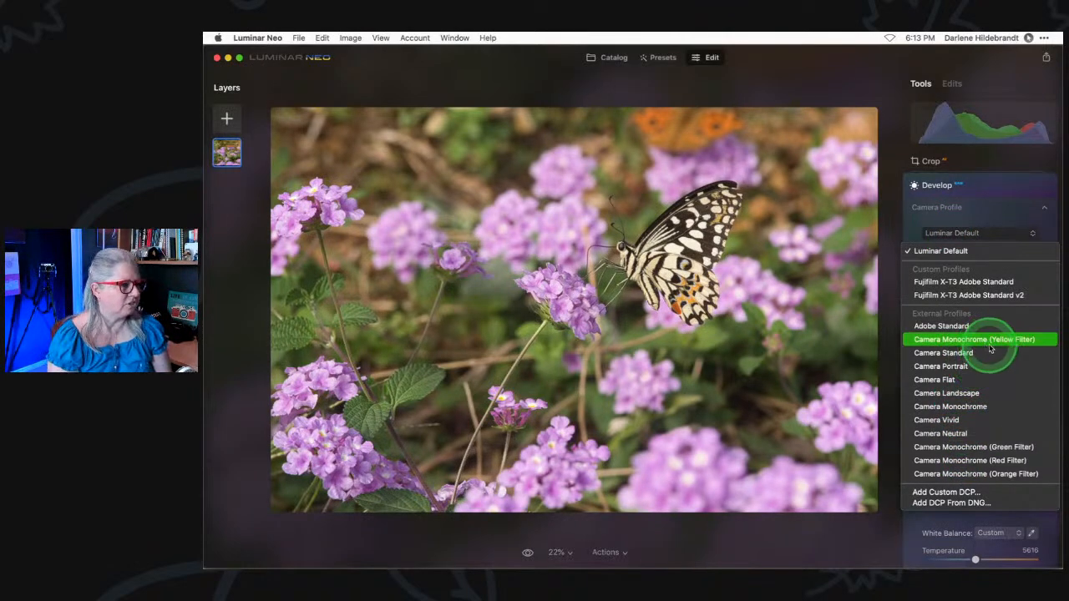
pyautogui.click(941, 394)
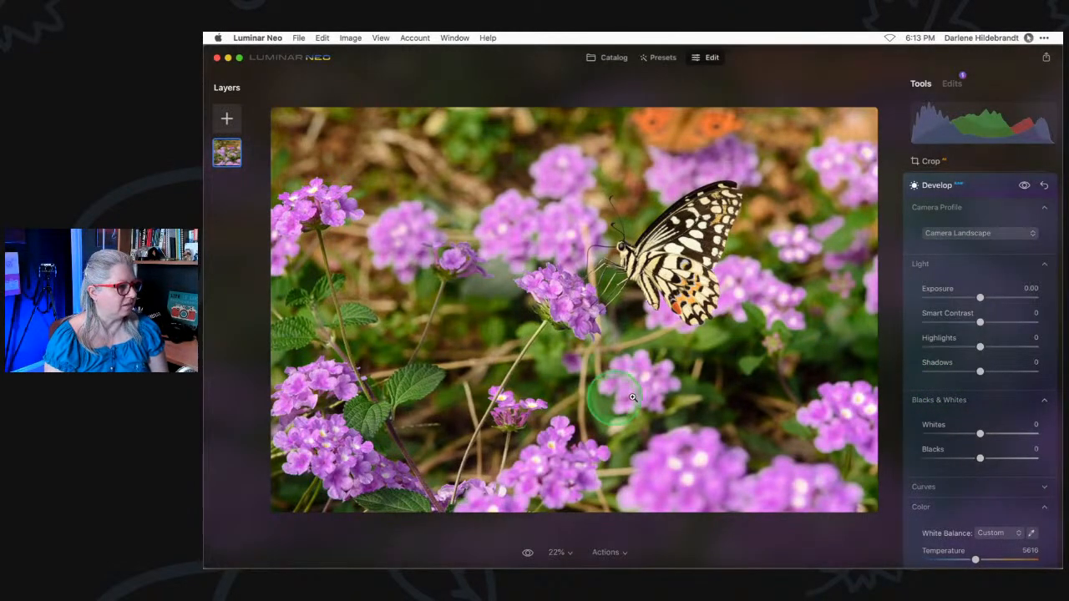
pyautogui.click(948, 235)
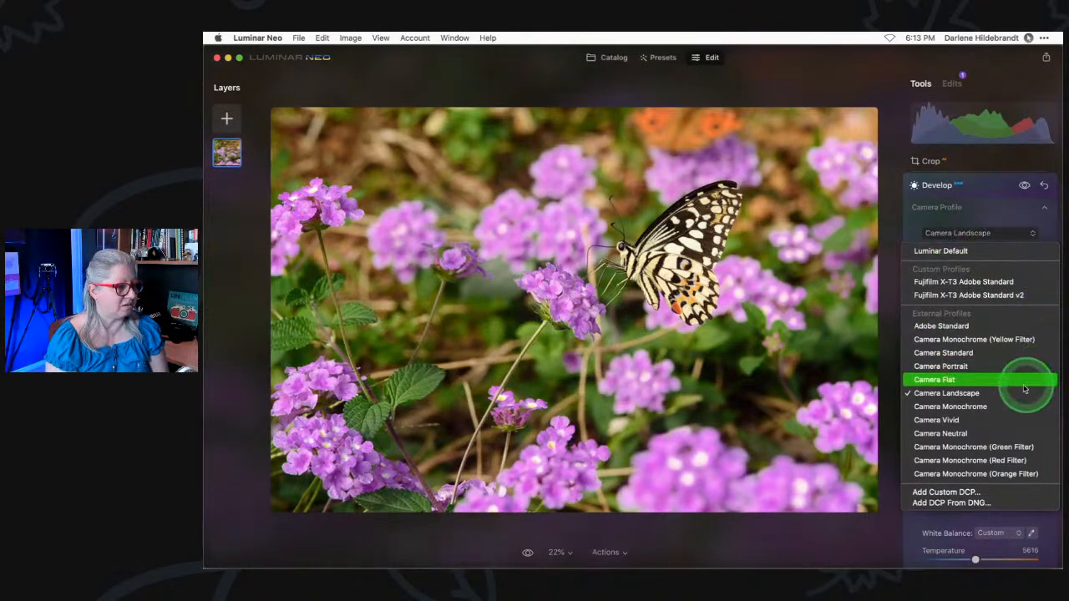
pyautogui.click(968, 434)
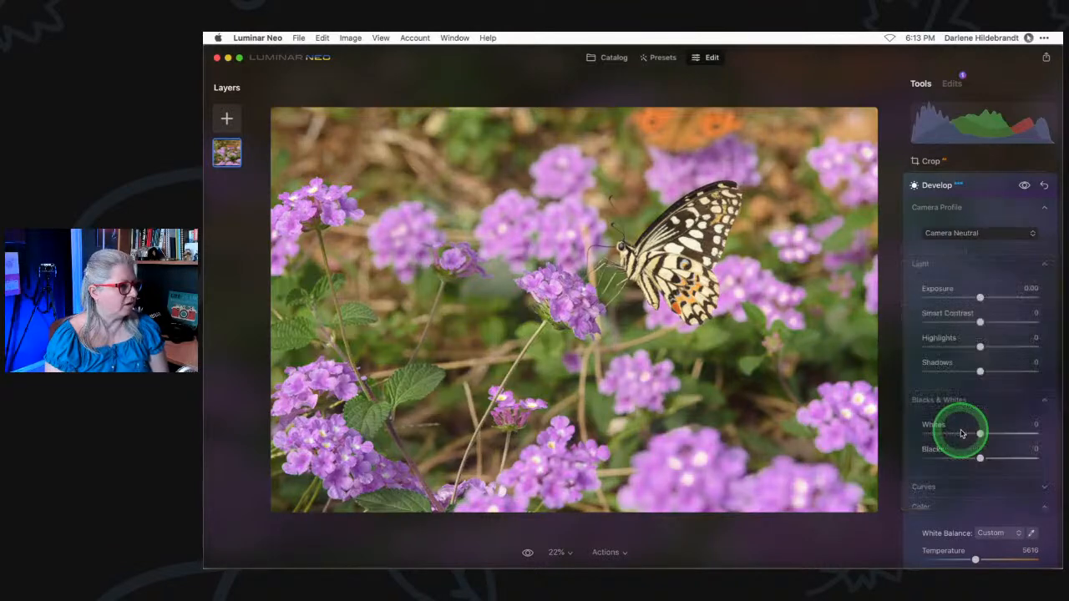
pyautogui.click(955, 234)
pyautogui.click(954, 420)
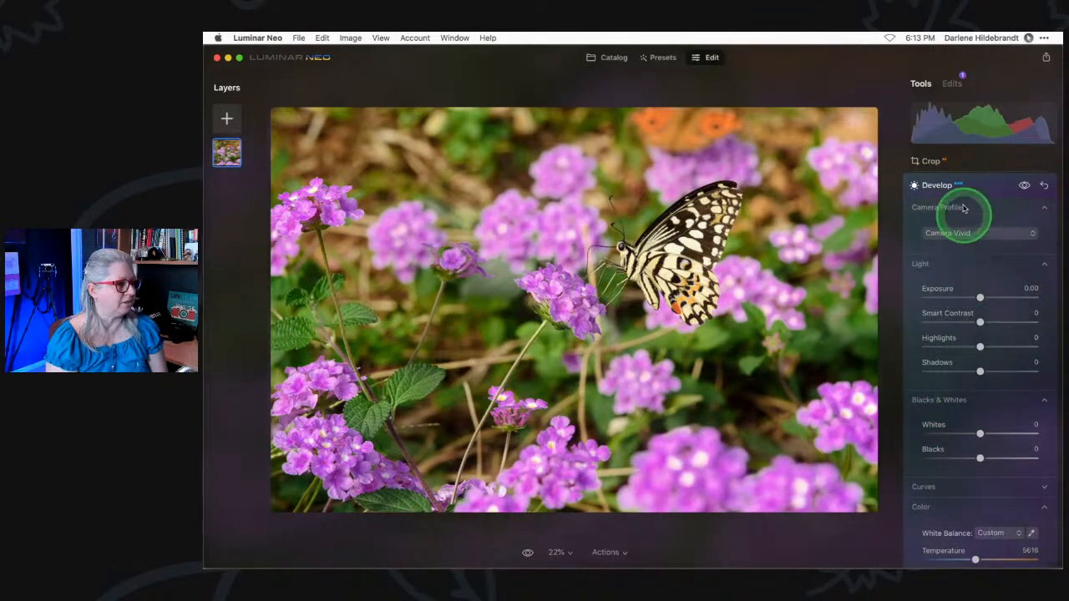
pyautogui.click(958, 233)
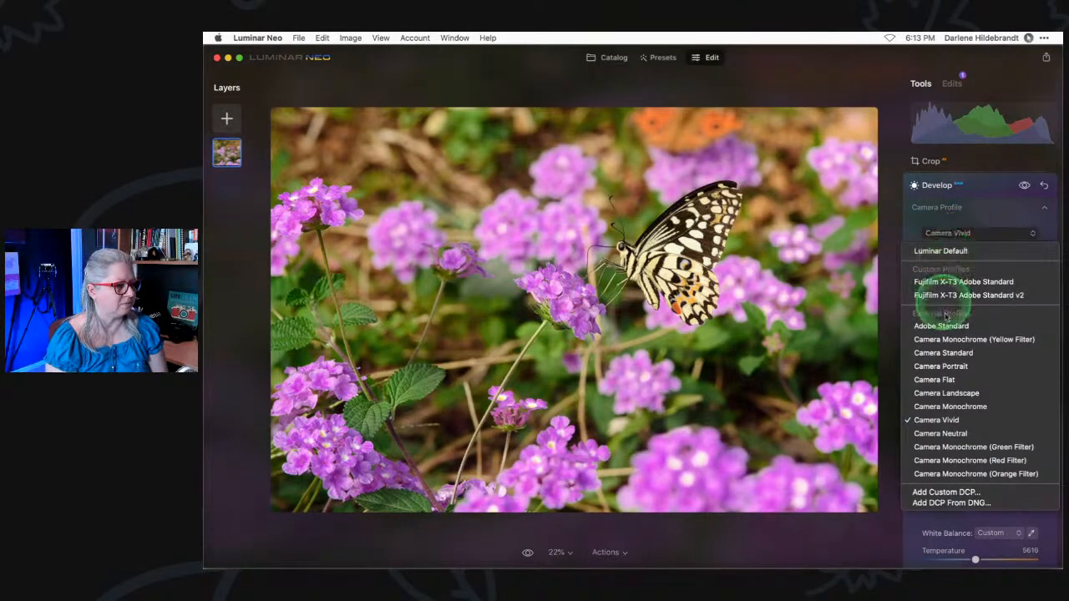
pyautogui.click(942, 366)
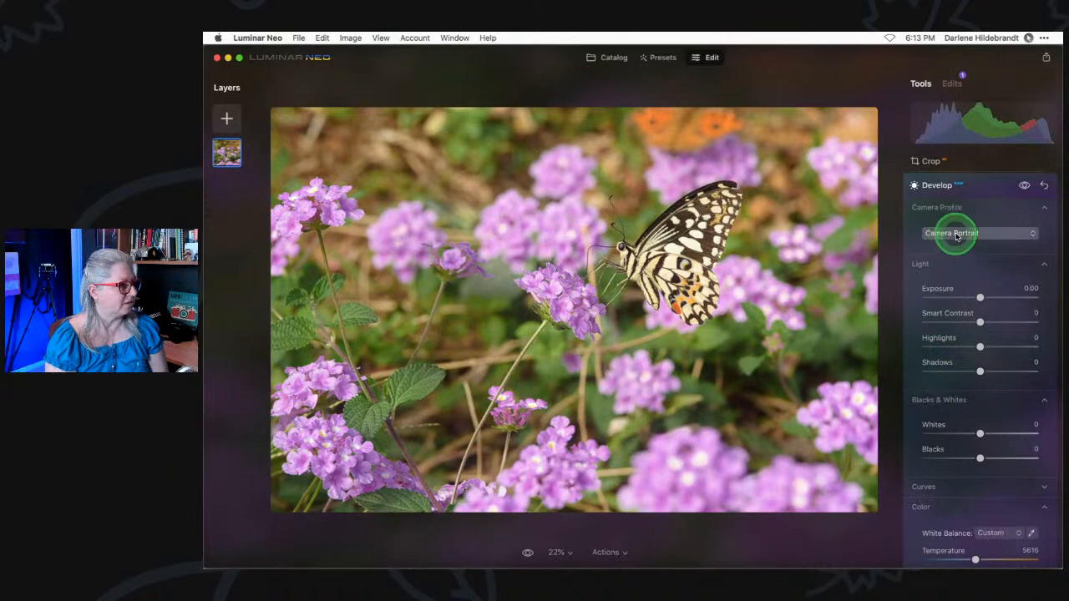
# Try the Camera Standard and Camera Flat profiles, then settle on Camera Landscape as the photo's camera profile.
pyautogui.click(956, 234)
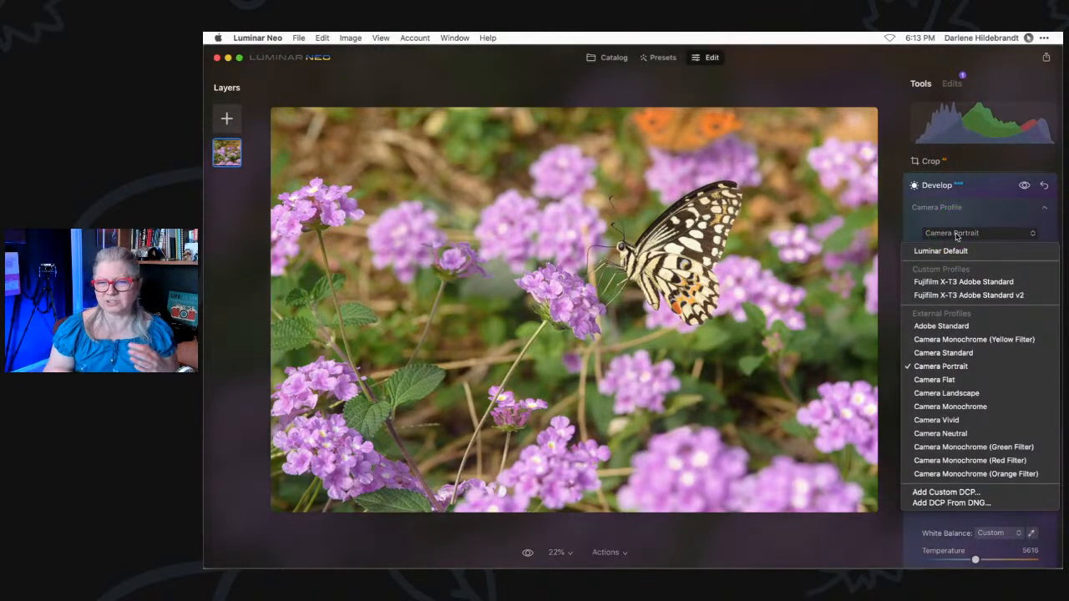
pyautogui.click(932, 352)
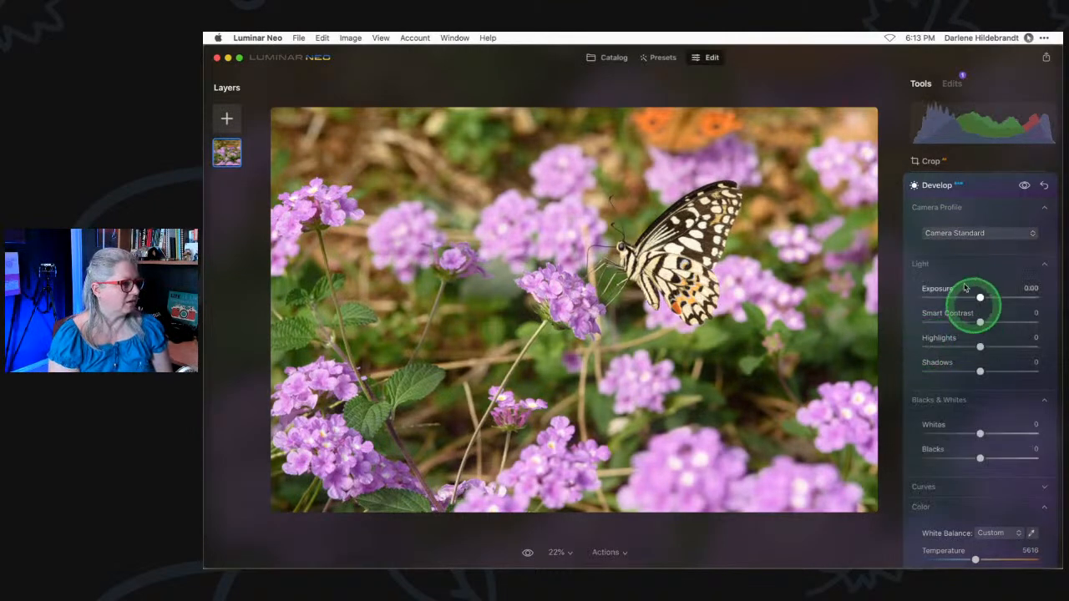
pyautogui.click(952, 233)
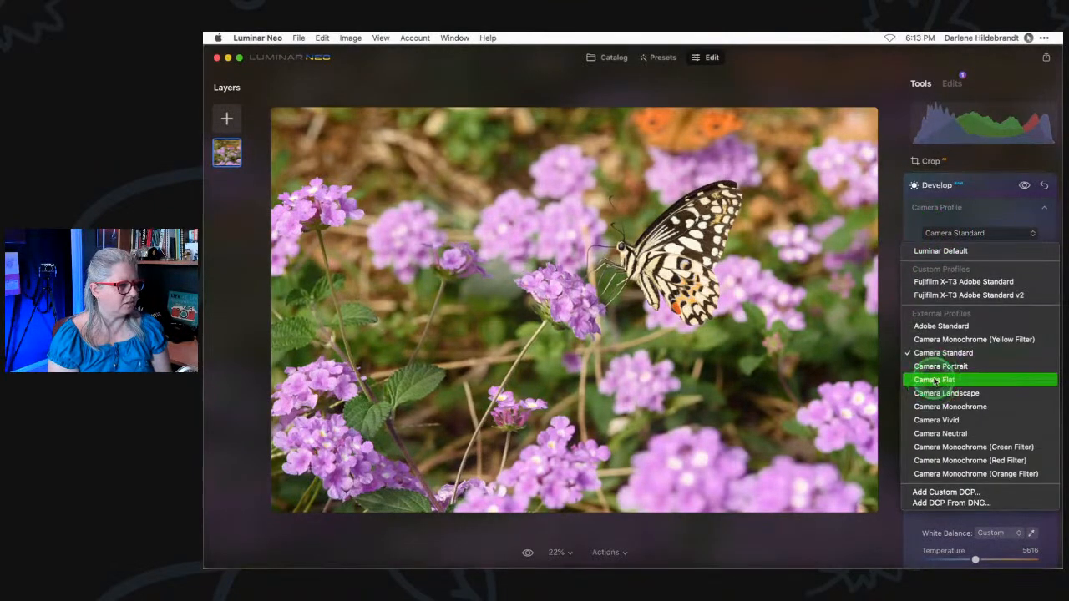
pyautogui.click(935, 380)
pyautogui.click(961, 233)
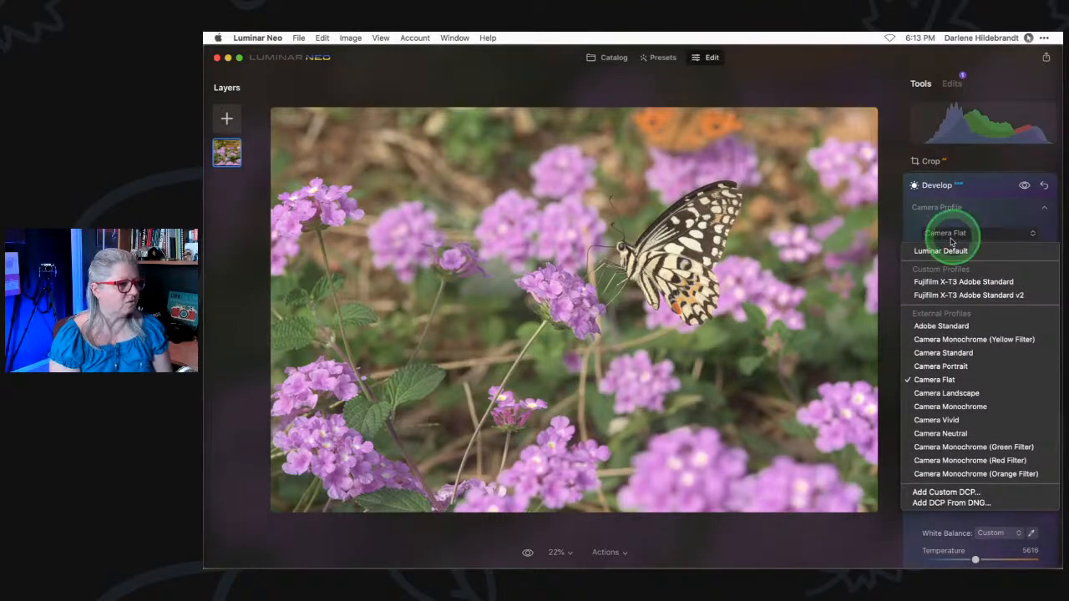
pyautogui.click(942, 393)
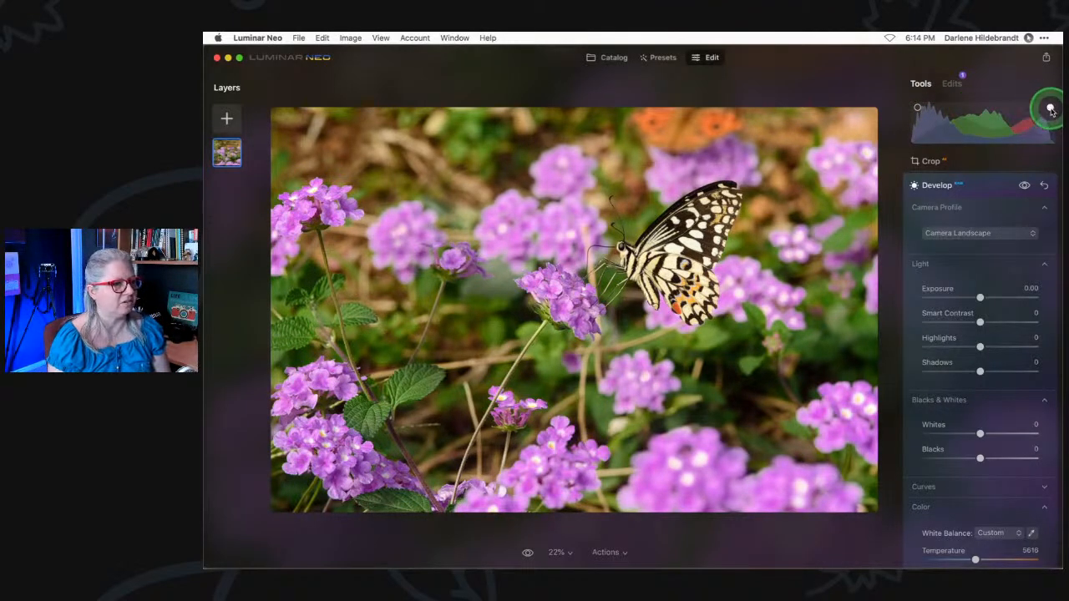
# Turn on the shadow and highlight clipping warnings and lower Highlights to -49 while viewing the small flower cluster at 100%.
pyautogui.click(918, 109)
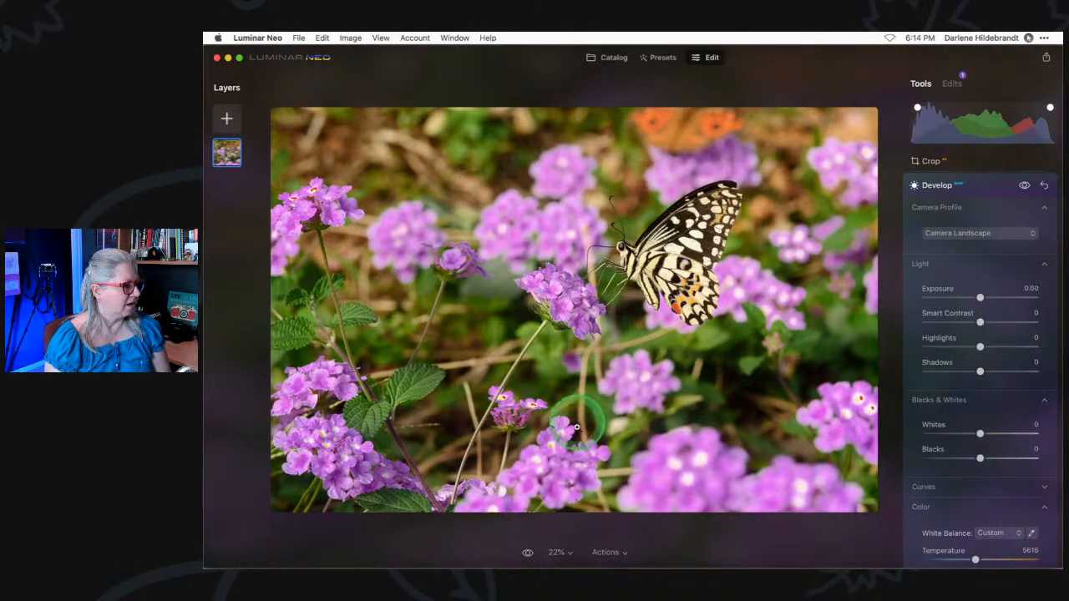
pyautogui.click(511, 417)
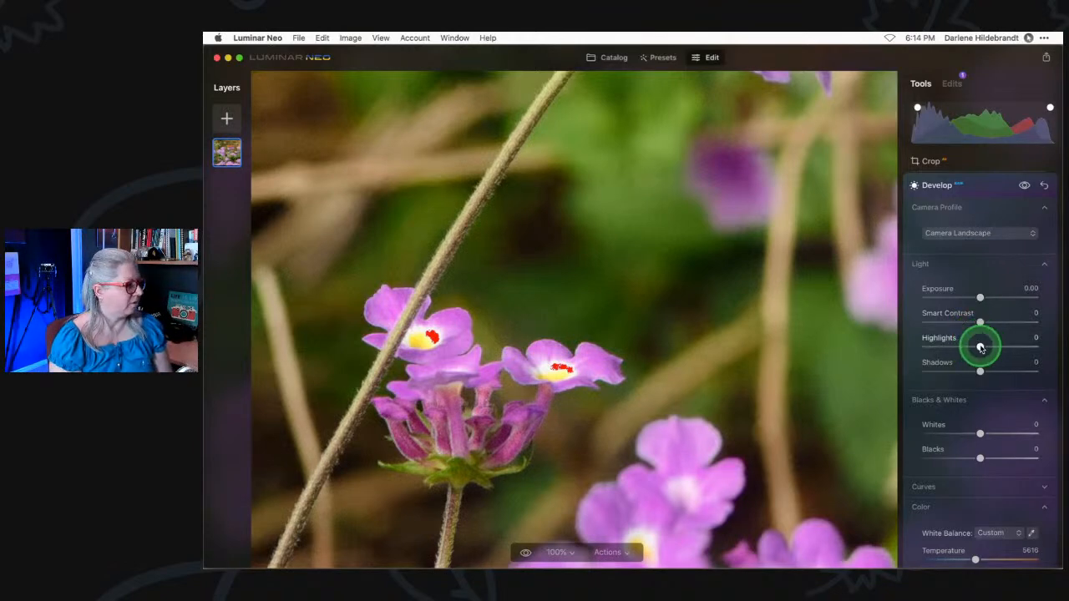
pyautogui.moveTo(980, 349); pyautogui.dragTo(955, 348)
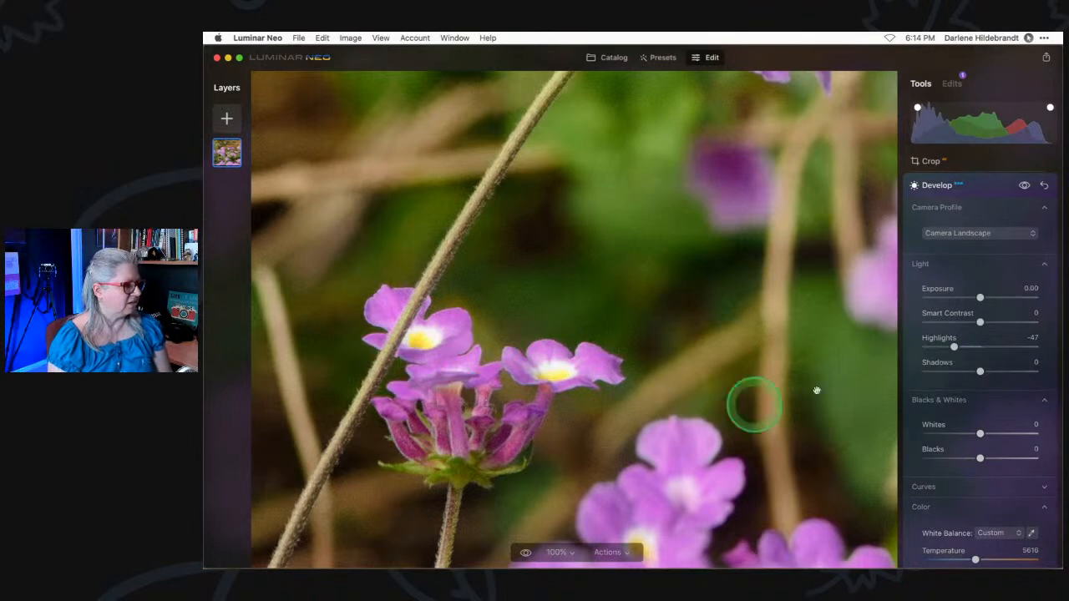
pyautogui.moveTo(953, 348); pyautogui.dragTo(952, 350)
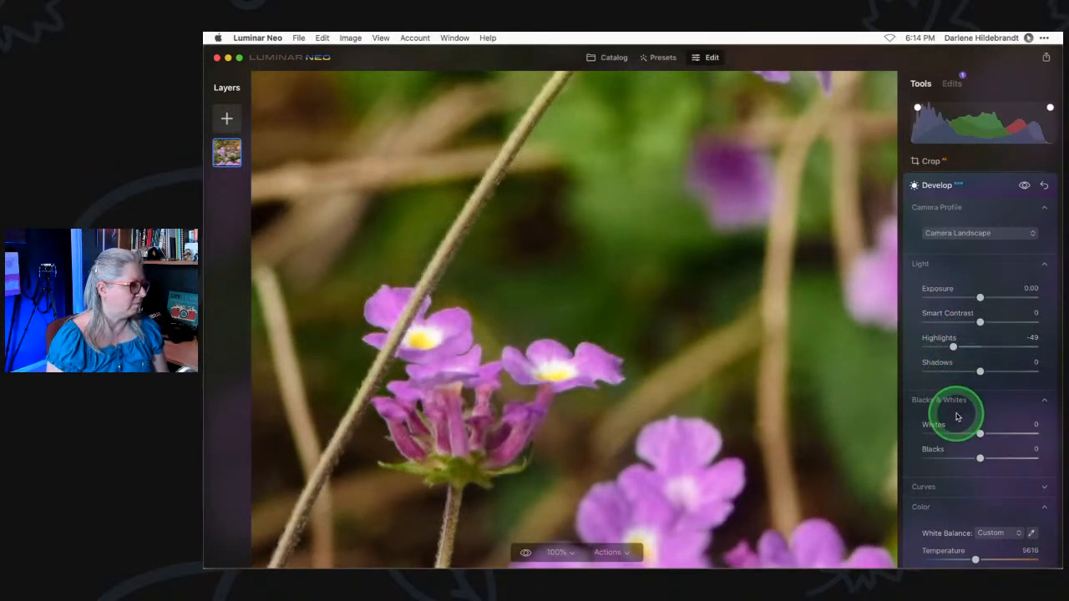
# Magnify the blurred background to 200% and collapse Develop's Optics and Transform sections.
pyautogui.moveTo(782, 418); pyautogui.dragTo(584, 327)
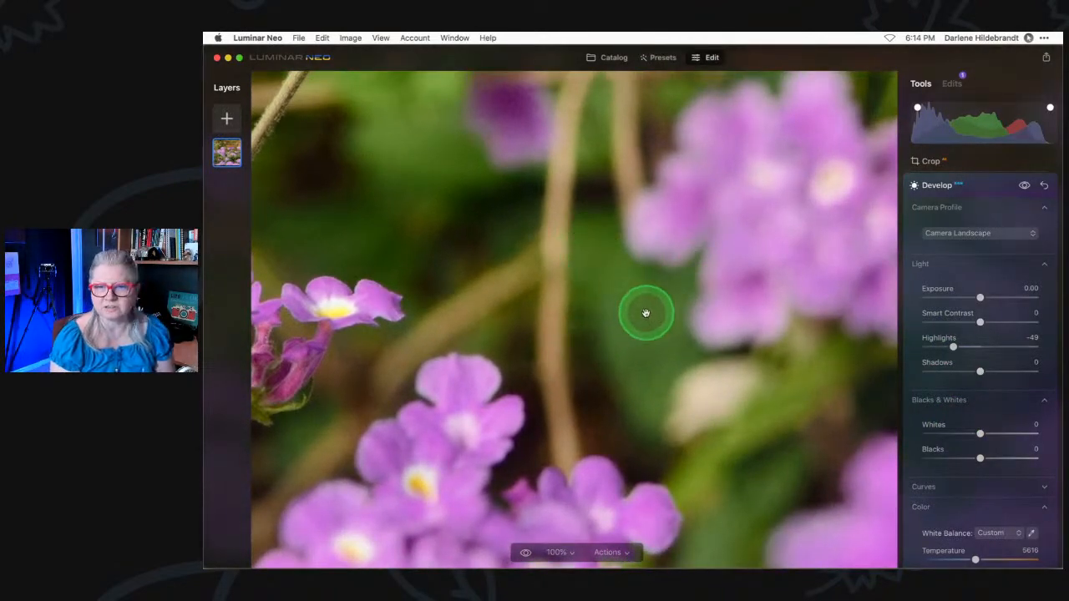
pyautogui.click(570, 553)
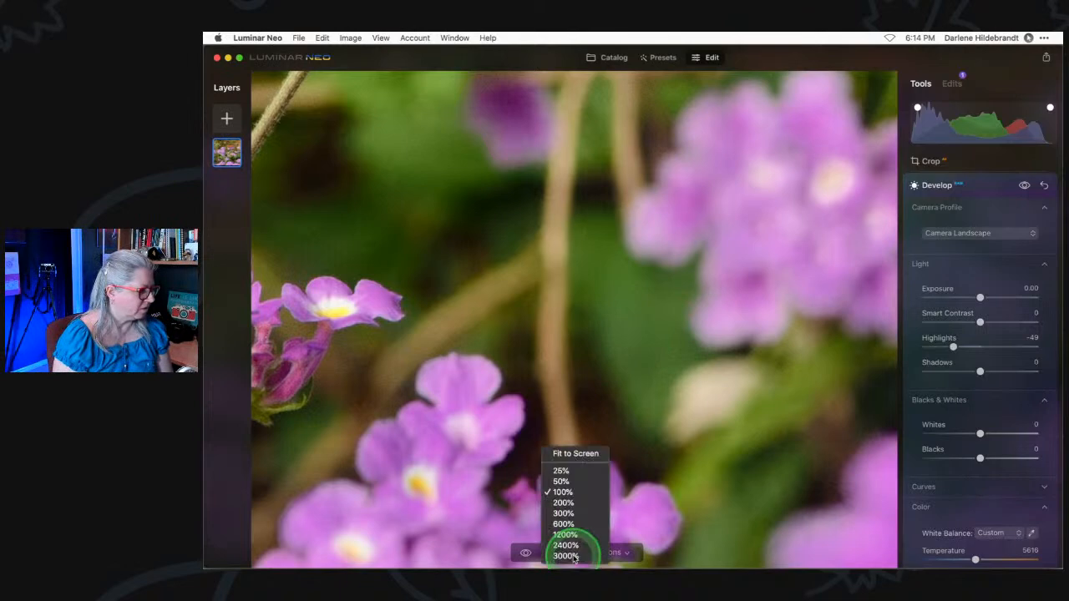
pyautogui.click(568, 502)
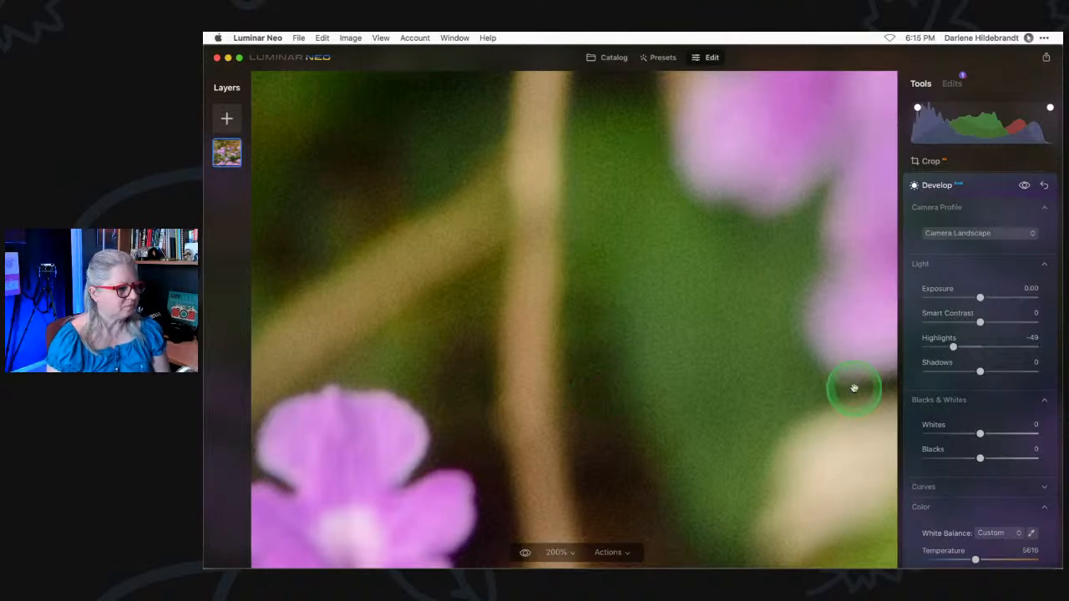
pyautogui.scroll(-3, 949, 449)
pyautogui.scroll(-2, 950, 448)
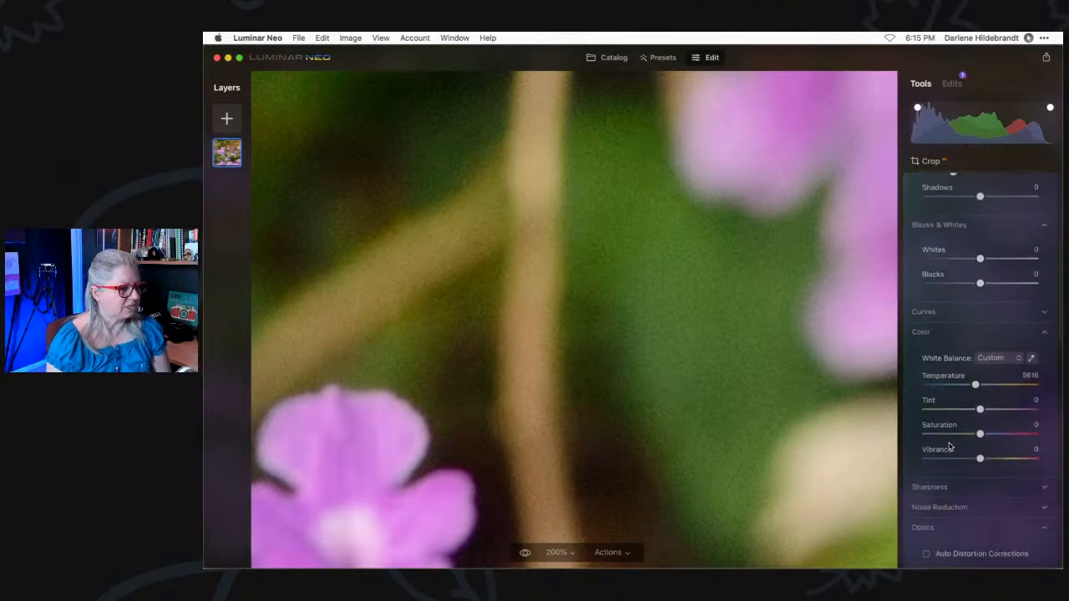
pyautogui.scroll(-6, 949, 447)
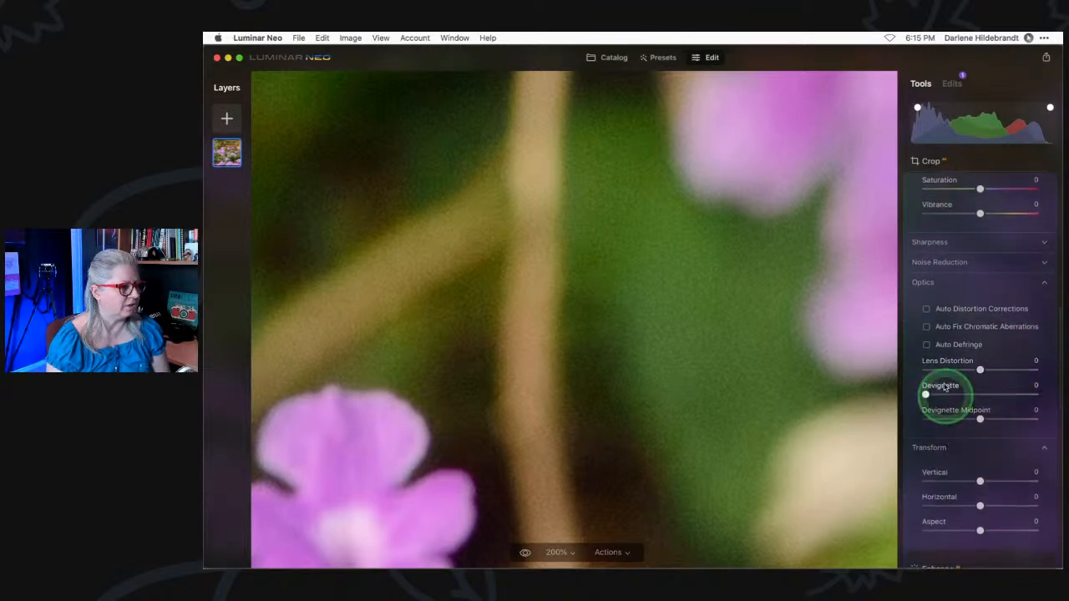
pyautogui.click(922, 284)
pyautogui.scroll(4, 924, 401)
pyautogui.click(935, 468)
pyautogui.scroll(-3, 960, 492)
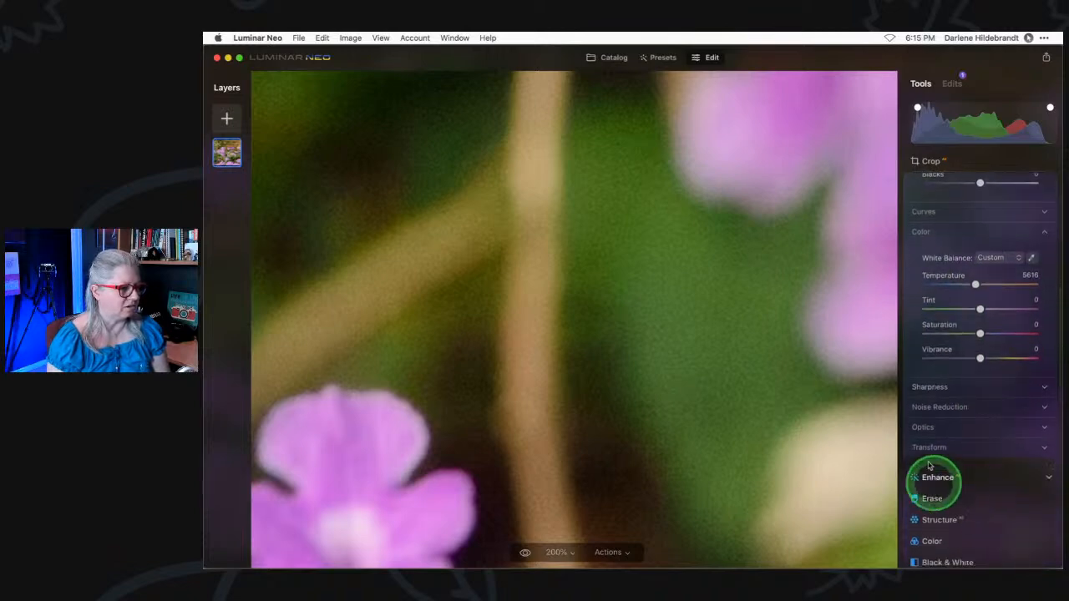
# Expand Develop's Noise Reduction settings and set Luminosity to 68.
pyautogui.click(926, 406)
pyautogui.moveTo(926, 410); pyautogui.dragTo(1012, 410)
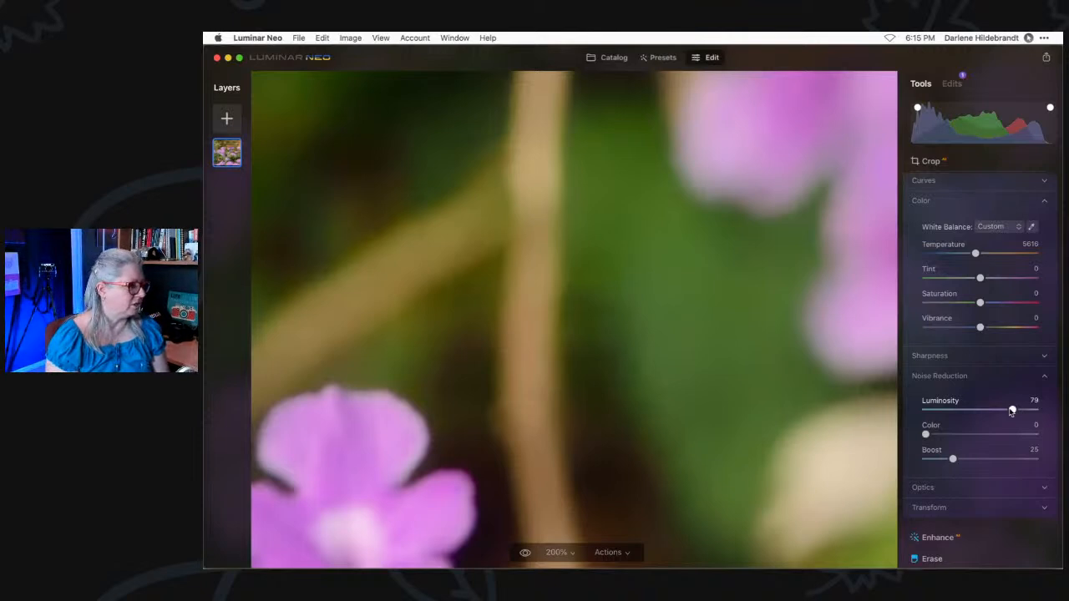
pyautogui.moveTo(1011, 411)
pyautogui.mouseDown()
pyautogui.moveTo(883, 401)
pyautogui.moveTo(1000, 409)
pyautogui.mouseUp()
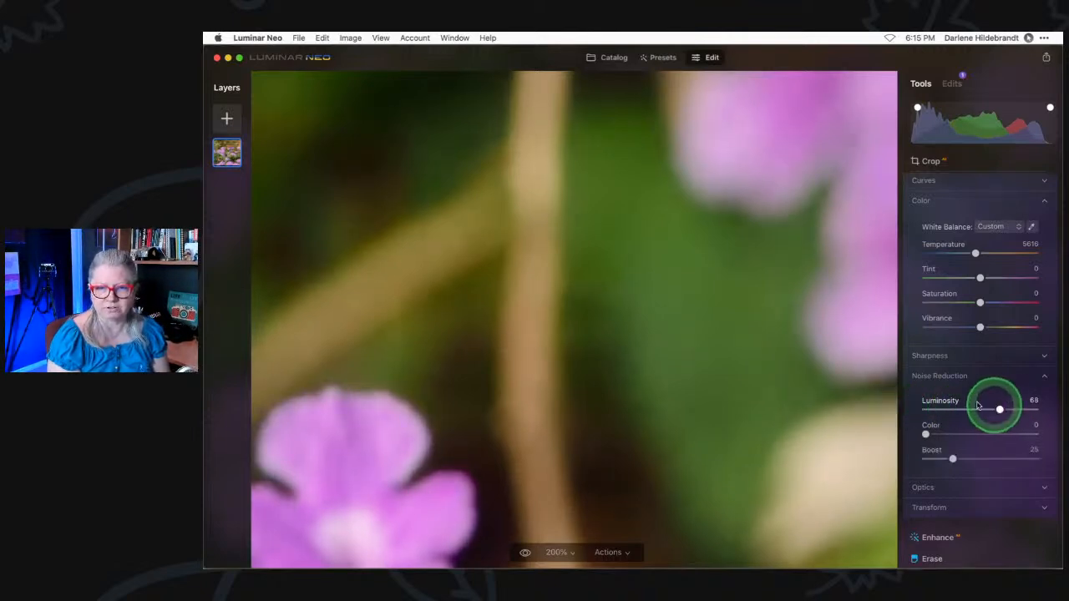
# Check the noise reduction on the butterfly's body, compare it with no reduction, and set Luminosity to 24.
pyautogui.hscroll(4, 608, 241)
pyautogui.scroll(3, 608, 240)
pyautogui.scroll(10, 608, 241)
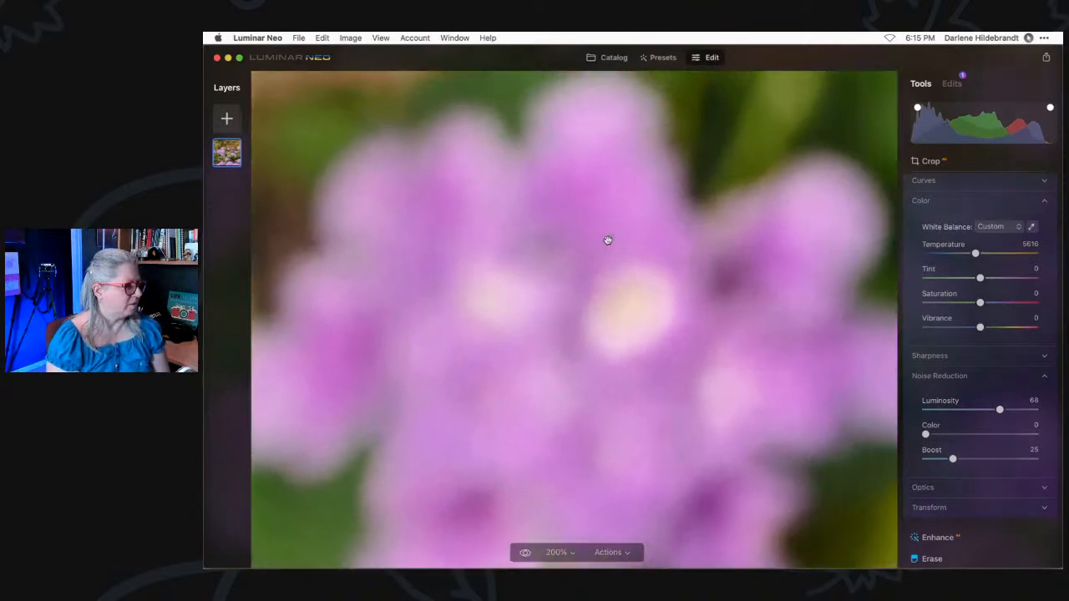
pyautogui.scroll(4, 609, 240)
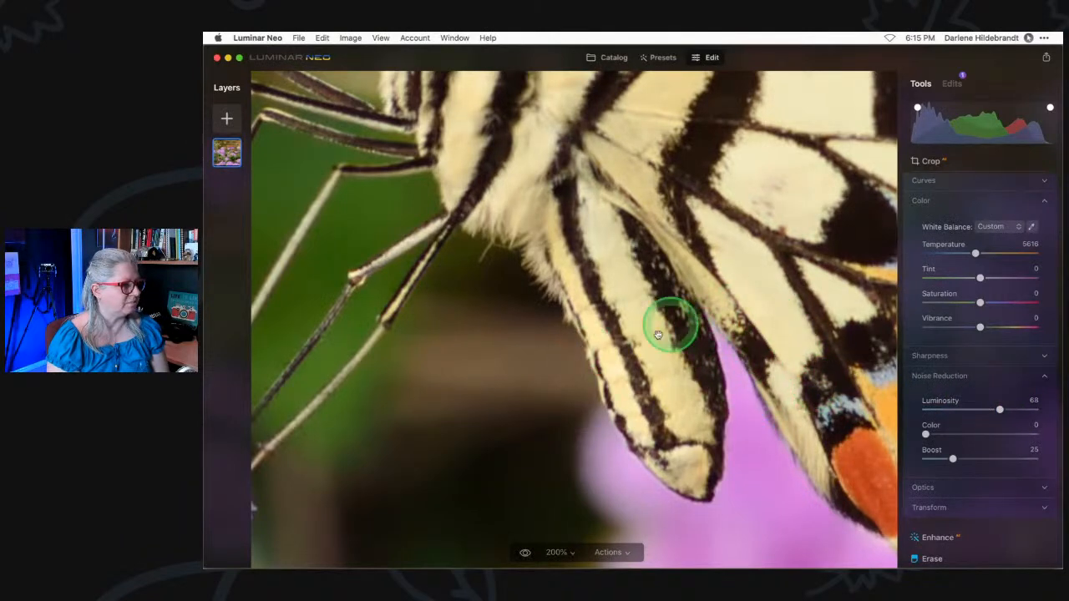
pyautogui.moveTo(1000, 410); pyautogui.dragTo(891, 407)
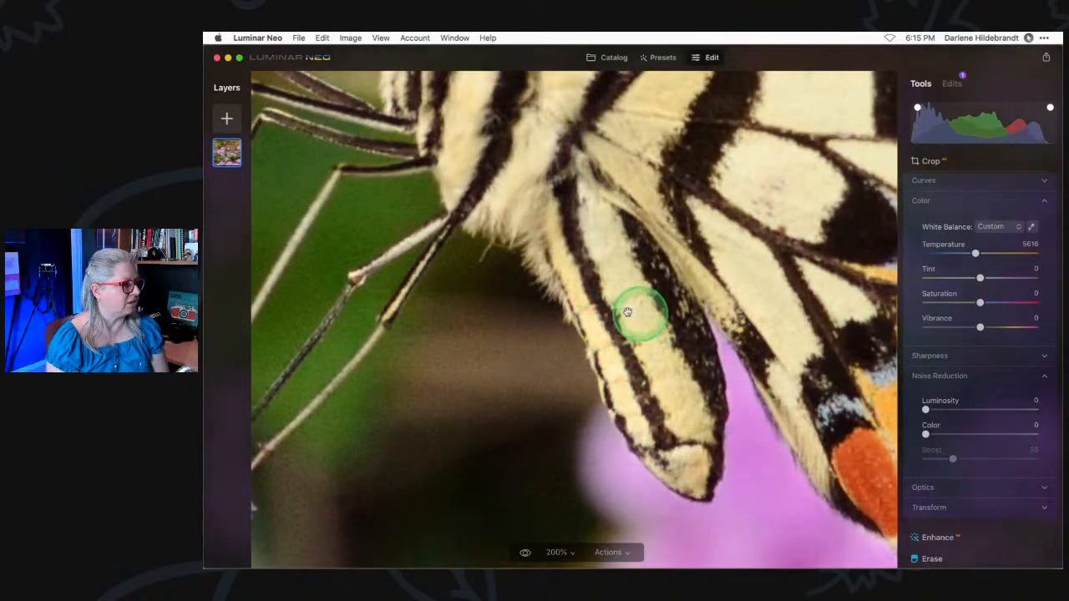
pyautogui.moveTo(928, 411); pyautogui.dragTo(990, 411)
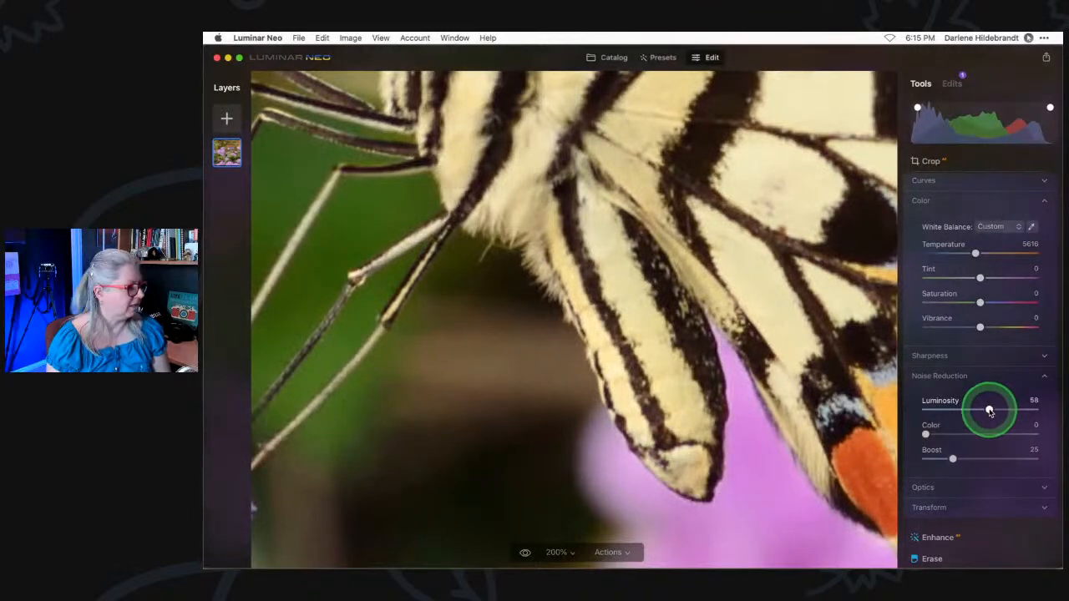
pyautogui.moveTo(989, 411); pyautogui.dragTo(952, 410)
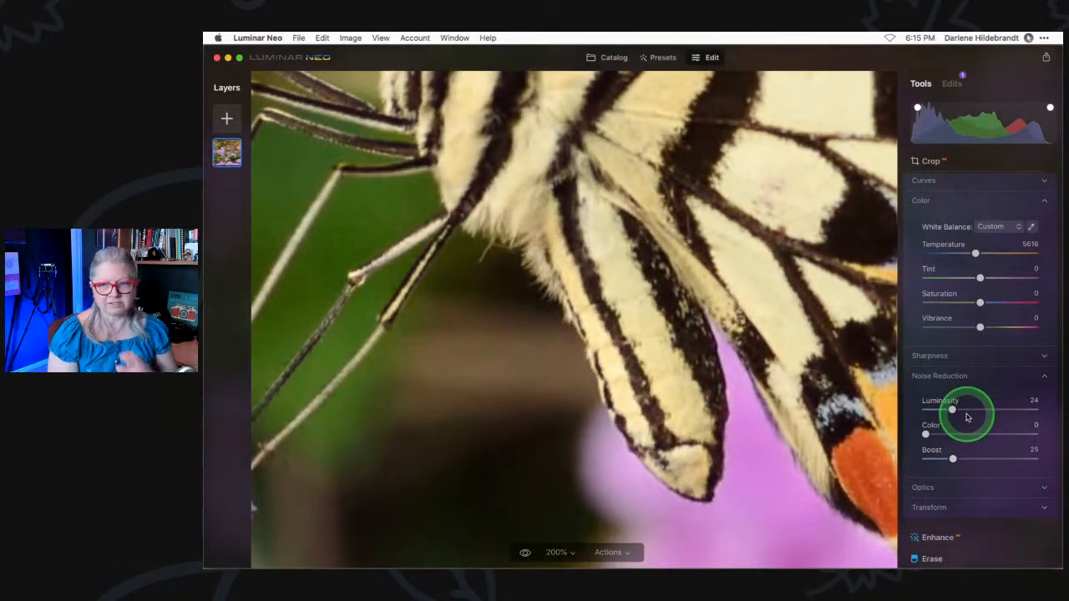
# Expand Develop's Sharpness settings and set Sharpen to 51.
pyautogui.click(932, 356)
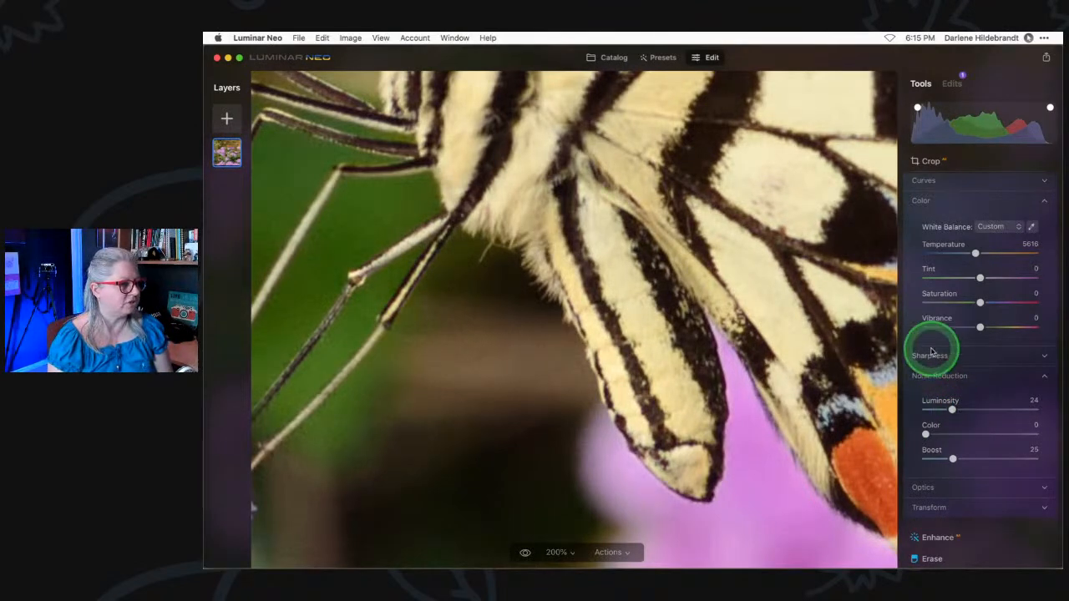
pyautogui.click(927, 389)
pyautogui.moveTo(934, 389); pyautogui.dragTo(986, 390)
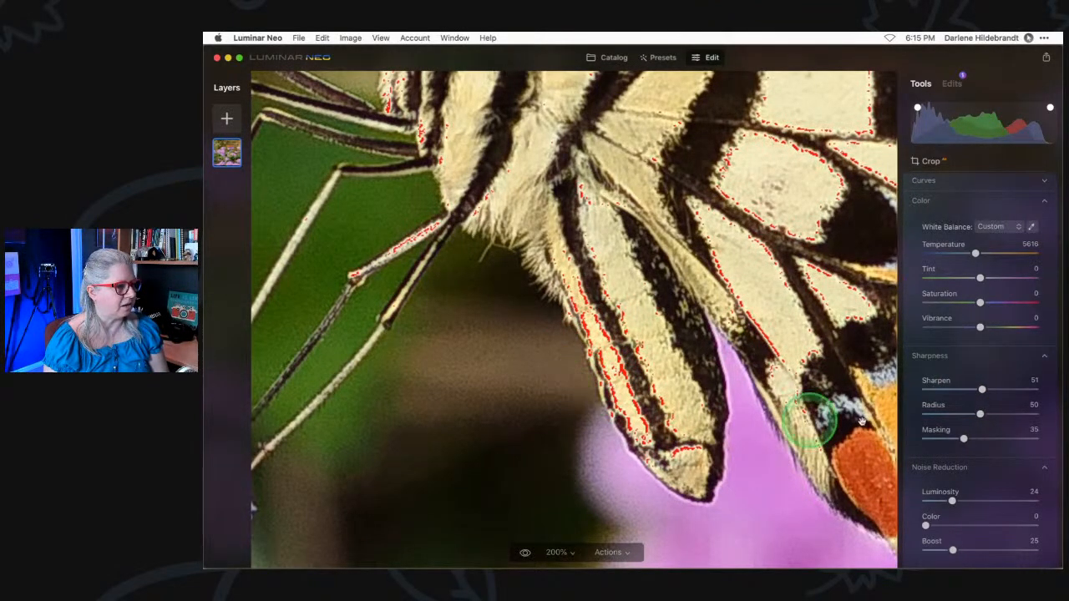
# Collapse the Color section, then set Highlights to -84 and Exposure to -0.12 to reduce clipping on the butterfly's body.
pyautogui.scroll(3, 969, 317)
pyautogui.click(943, 282)
pyautogui.scroll(1, 946, 283)
pyautogui.scroll(2, 944, 281)
pyautogui.moveTo(980, 243); pyautogui.dragTo(941, 245)
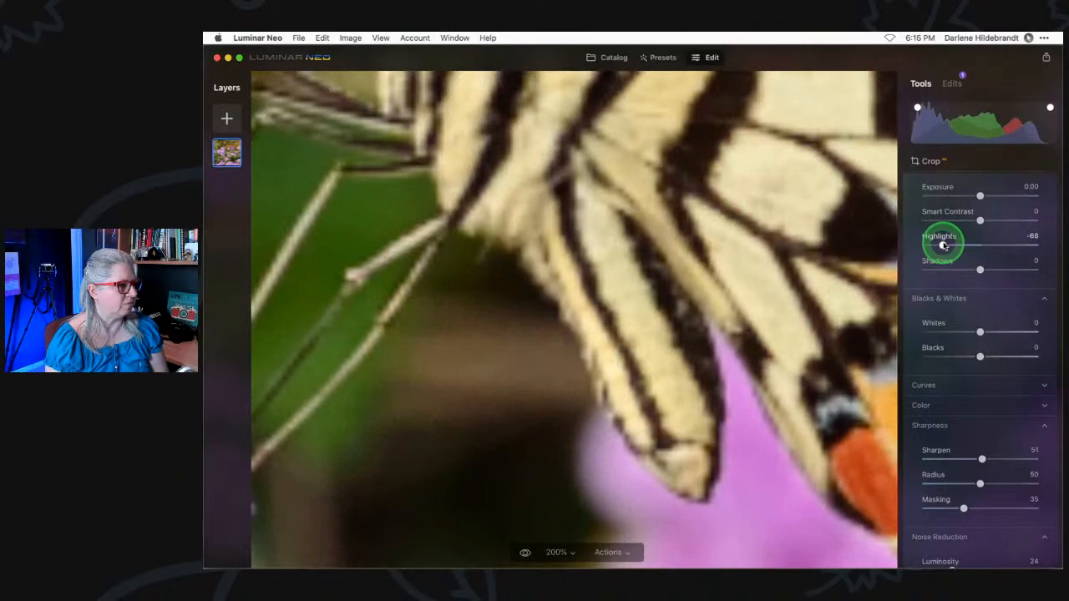
pyautogui.moveTo(980, 195); pyautogui.dragTo(979, 196)
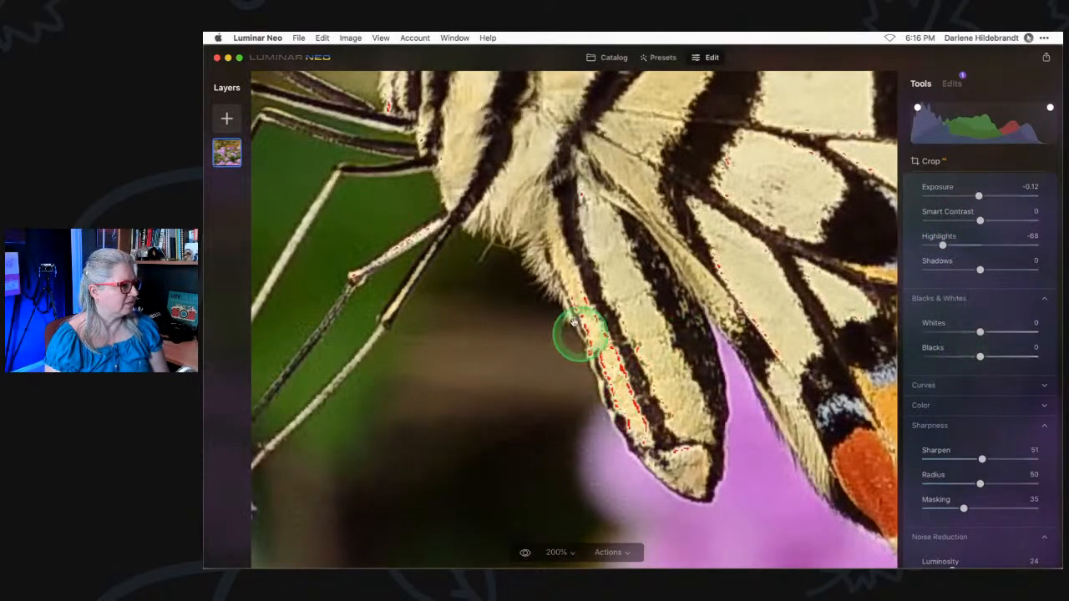
pyautogui.moveTo(943, 248); pyautogui.dragTo(934, 245)
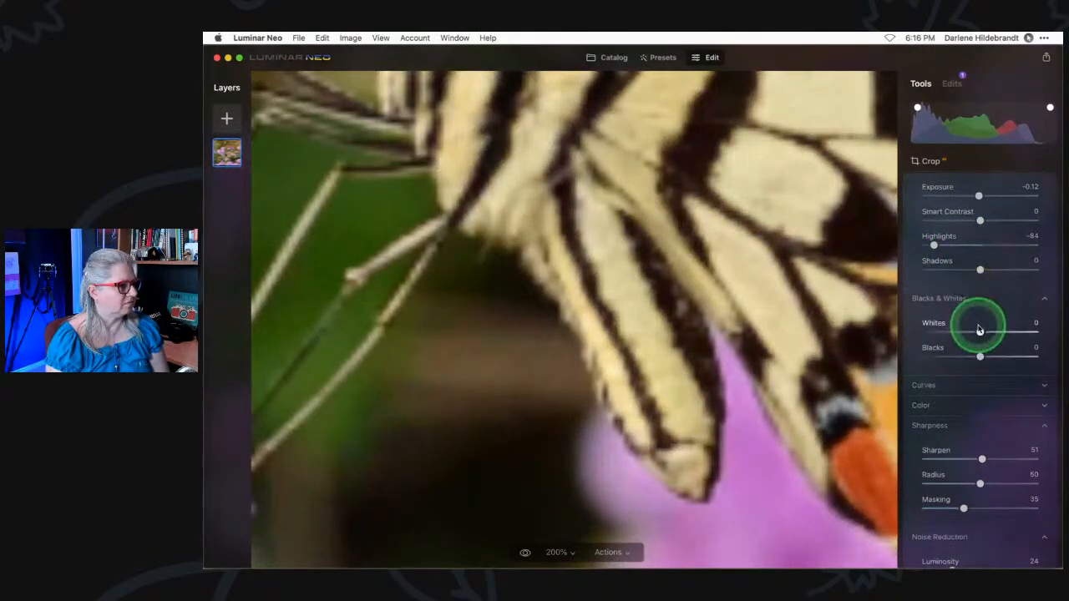
pyautogui.scroll(-6, 979, 328)
pyautogui.scroll(3, 979, 329)
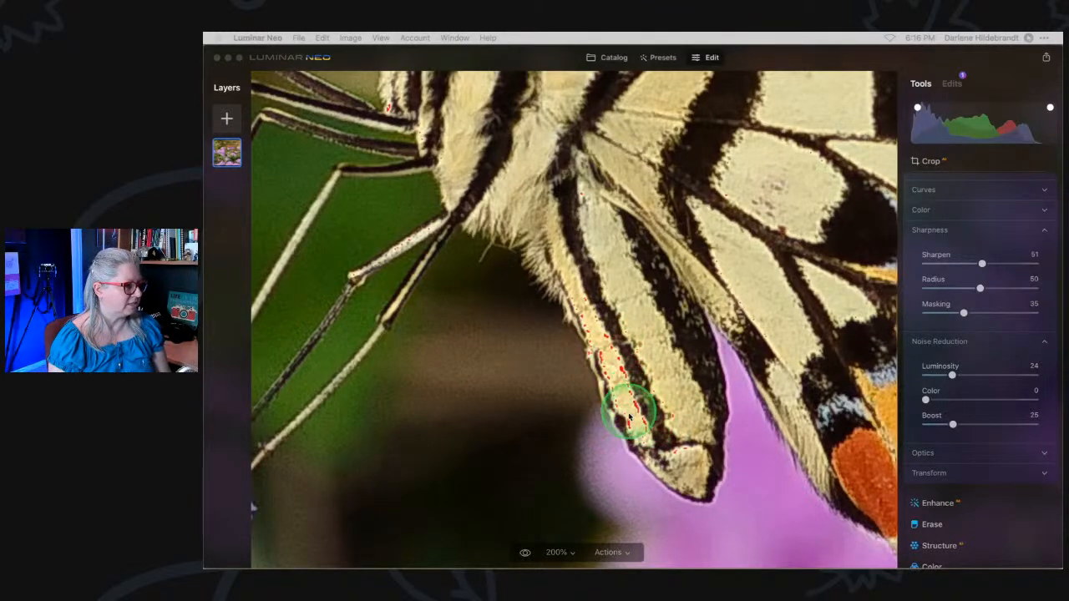
# Reset Highlights to its default and raise Exposure to 2.76 to exaggerate the highlight clipping on the butterfly.
pyautogui.scroll(5, 944, 317)
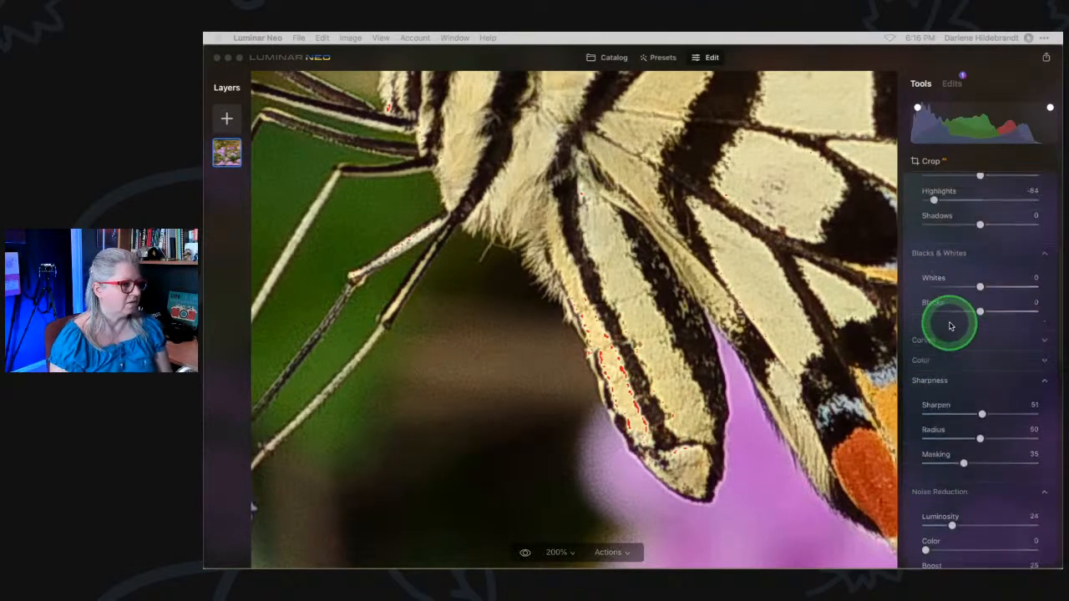
pyautogui.doubleClick(934, 211)
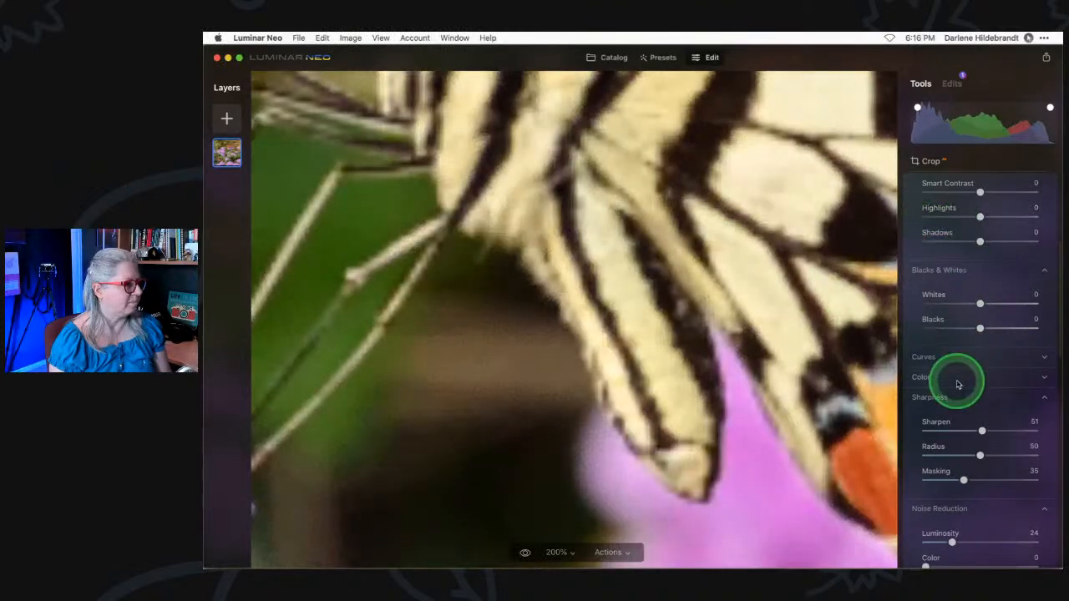
pyautogui.scroll(2, 958, 384)
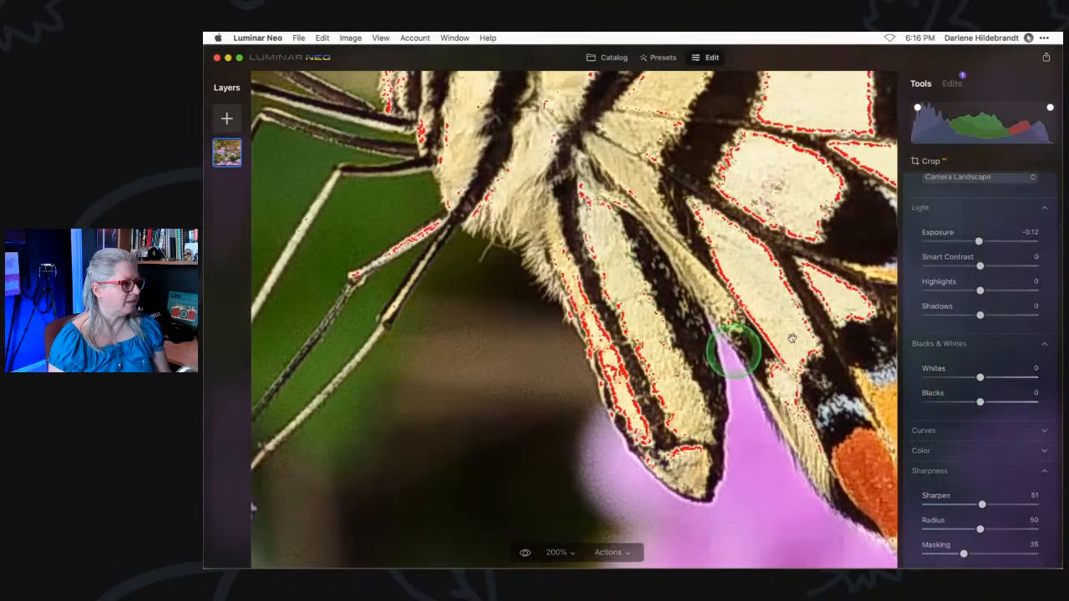
pyautogui.moveTo(979, 241); pyautogui.dragTo(1012, 242)
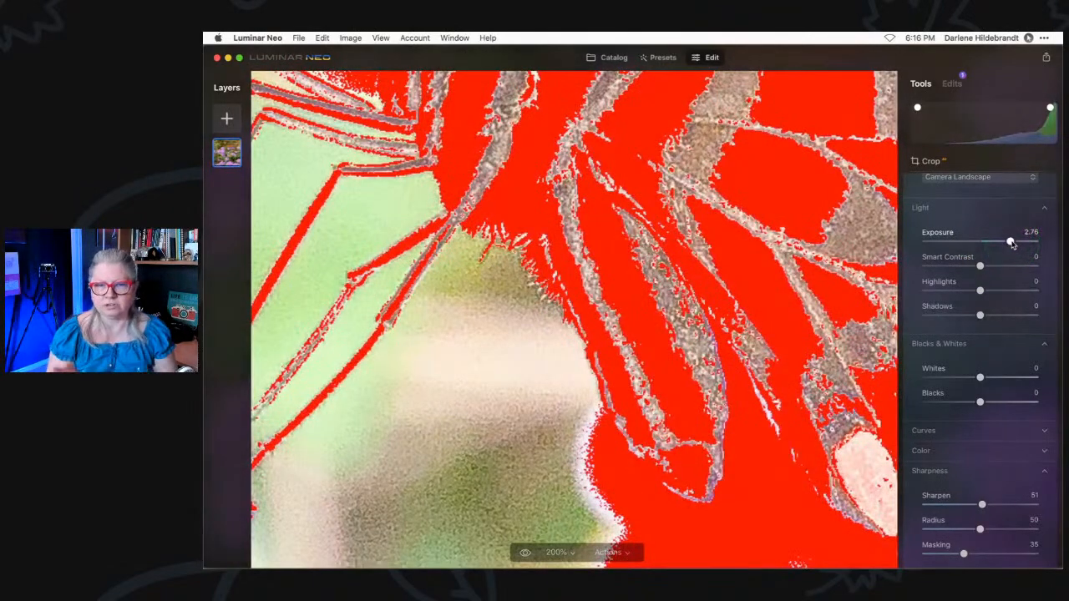
# Set Exposure to -0.25 and Highlights to -80 to reduce the clipping, and collapse the Blacks & Whites section.
pyautogui.moveTo(1012, 242); pyautogui.dragTo(977, 242)
pyautogui.click(958, 288)
pyautogui.moveTo(958, 289); pyautogui.dragTo(935, 289)
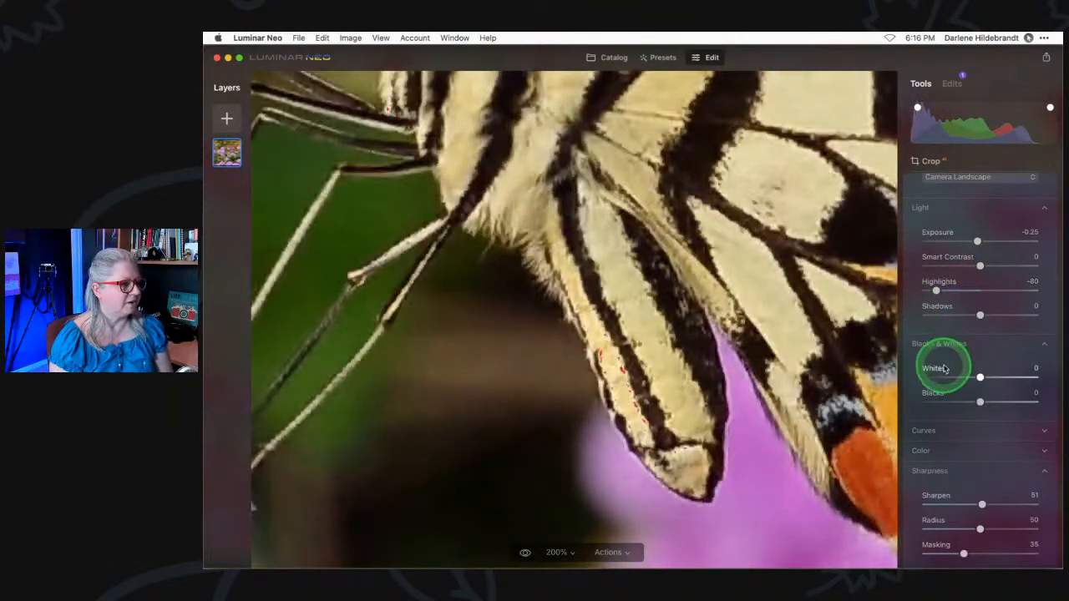
pyautogui.click(931, 342)
pyautogui.click(685, 319)
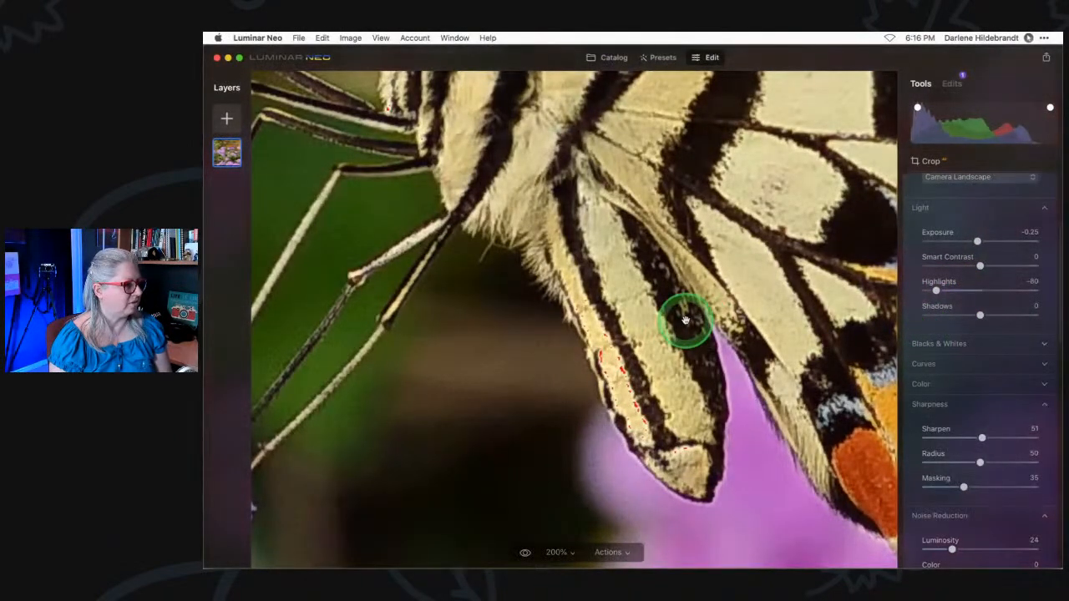
pyautogui.click(734, 325)
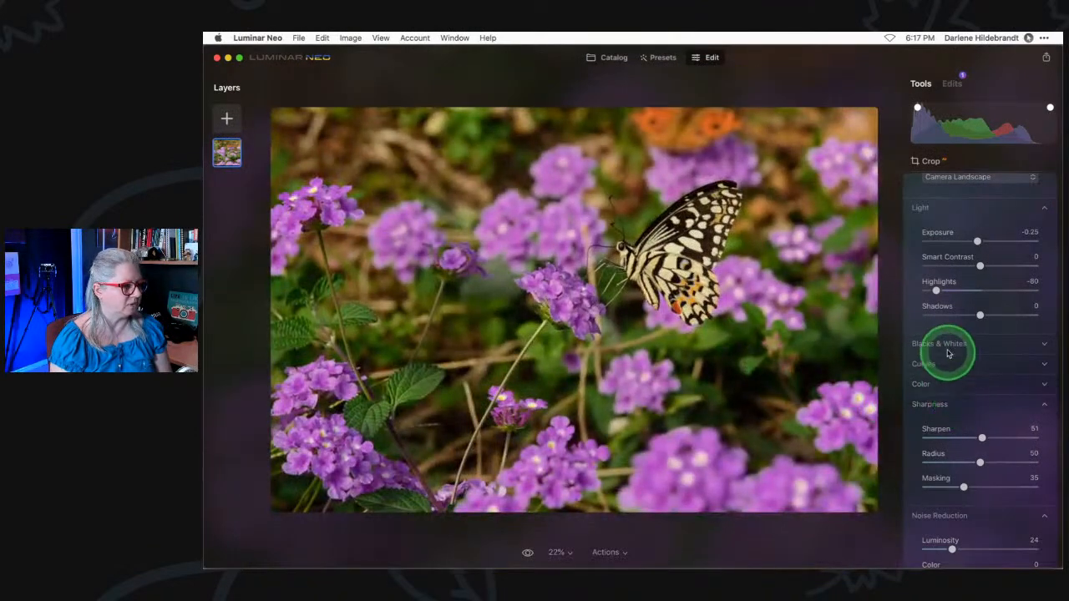
# Expand Develop's Curves and move the curve's black point slightly inward so only the darkest shadows clip.
pyautogui.click(923, 364)
pyautogui.scroll(-2, 919, 362)
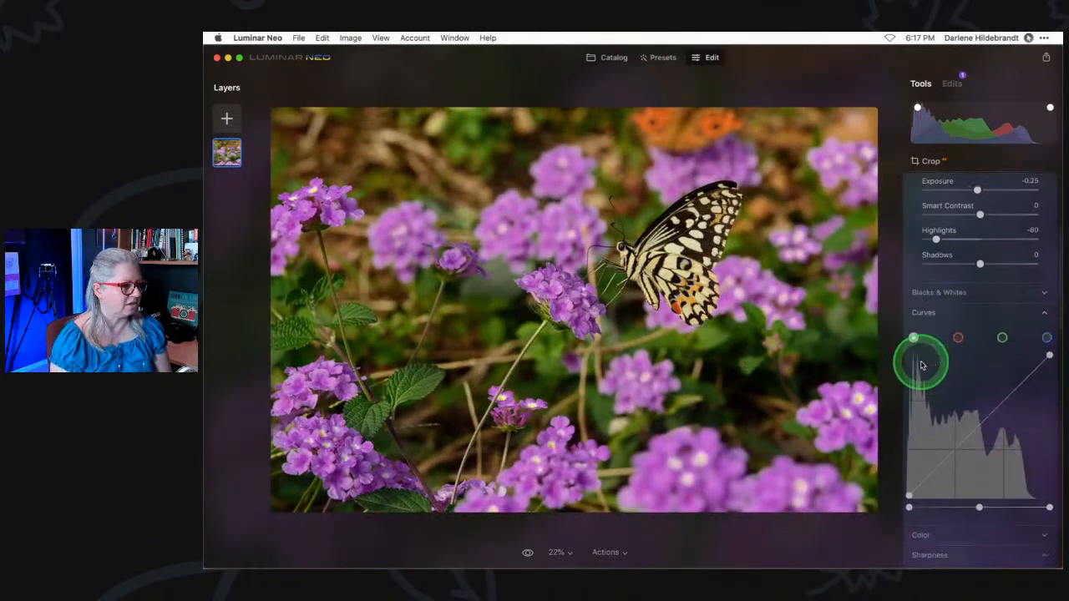
pyautogui.moveTo(909, 504); pyautogui.dragTo(934, 507)
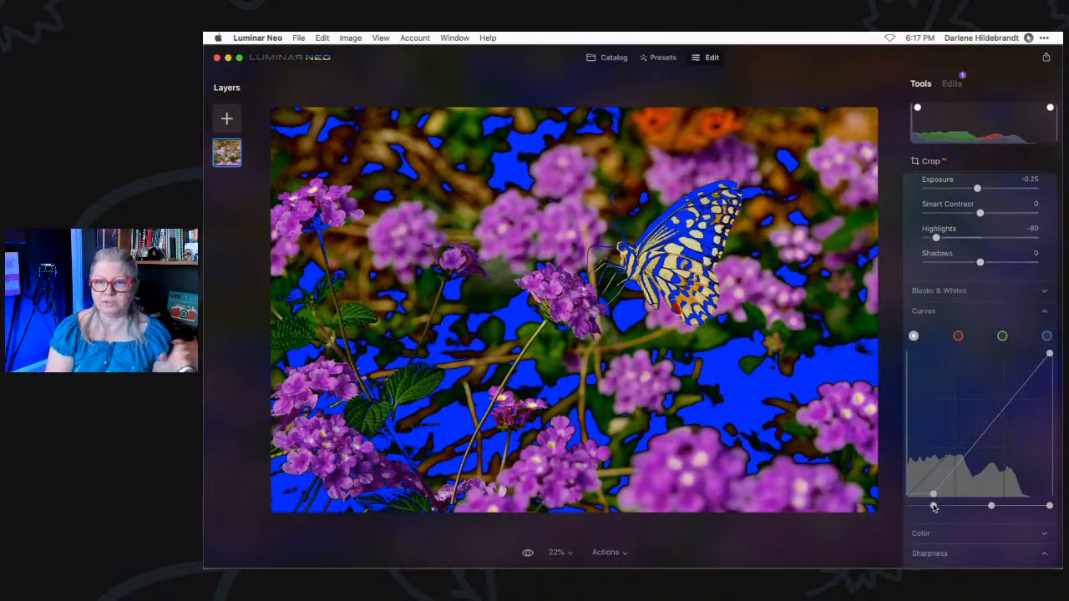
pyautogui.moveTo(934, 506); pyautogui.dragTo(912, 508)
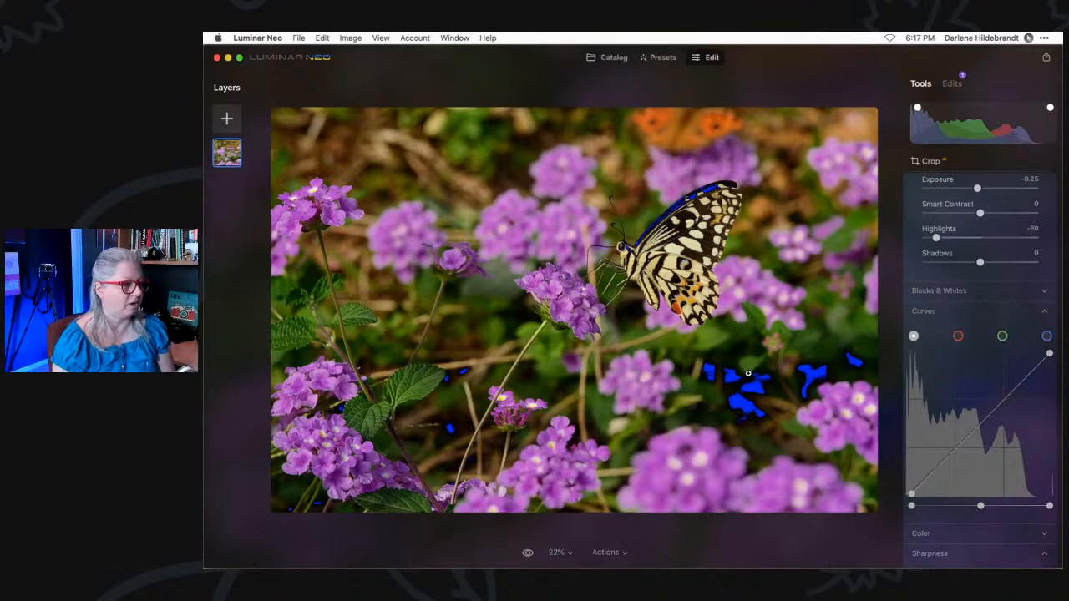
# Toggle the clipping warnings on the photo and leave them switched off.
pyautogui.click(752, 381)
pyautogui.press('j')
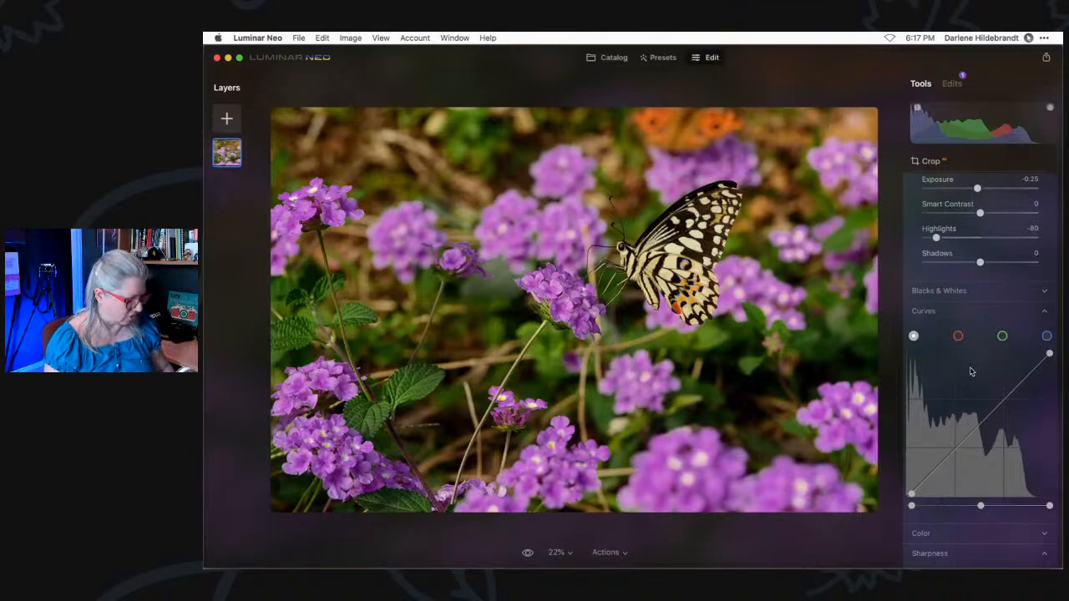
pyautogui.press('j')
pyautogui.press('j')
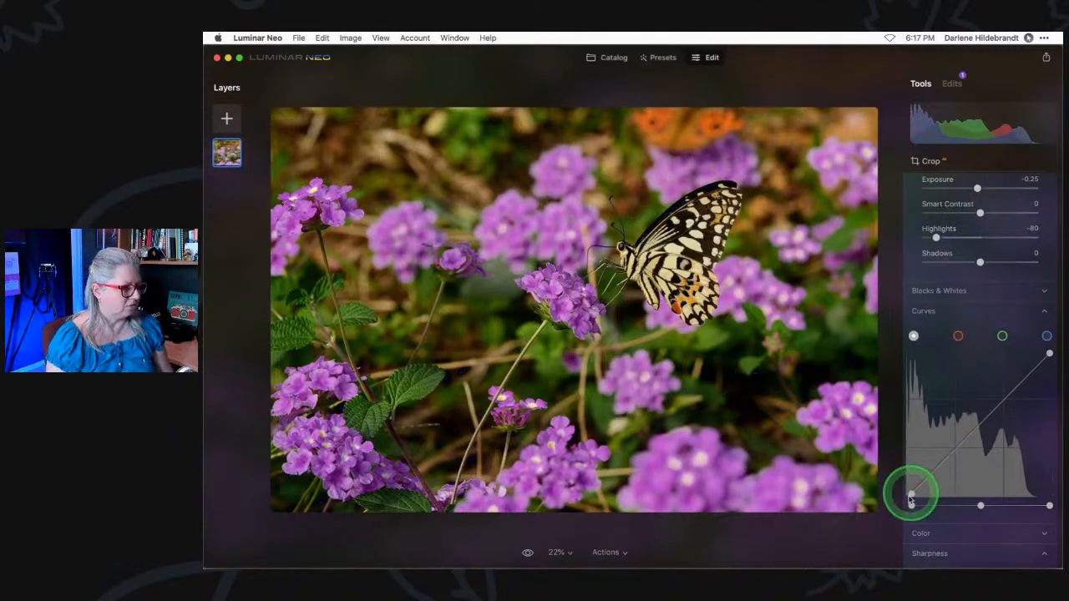
# Compare the original and a much stronger black point, place it slightly inward on the curve, and collapse Curves.
pyautogui.moveTo(912, 506); pyautogui.dragTo(906, 506)
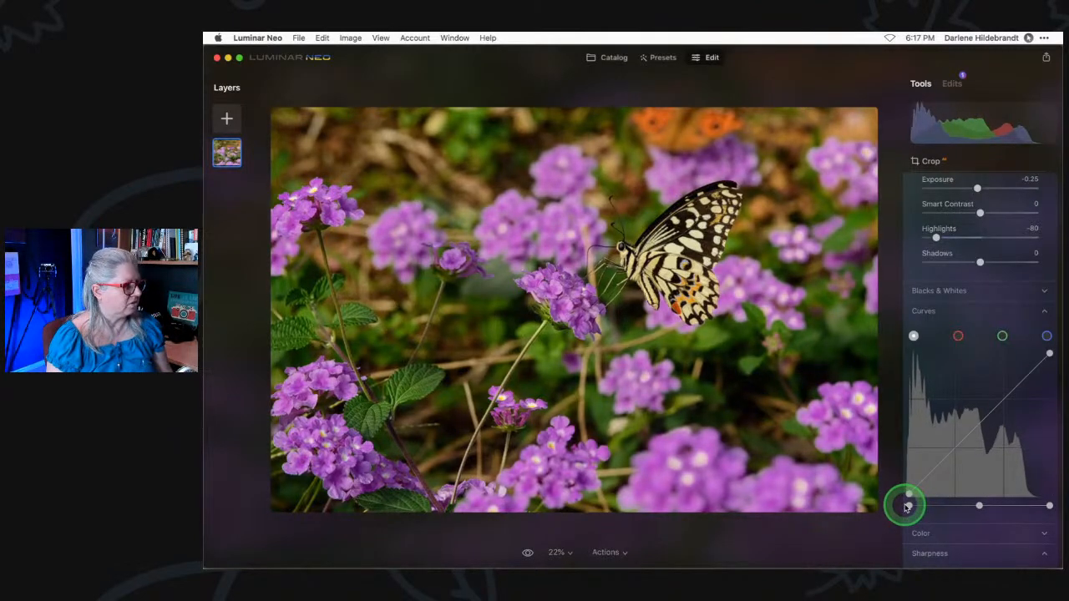
pyautogui.moveTo(908, 507); pyautogui.dragTo(934, 509)
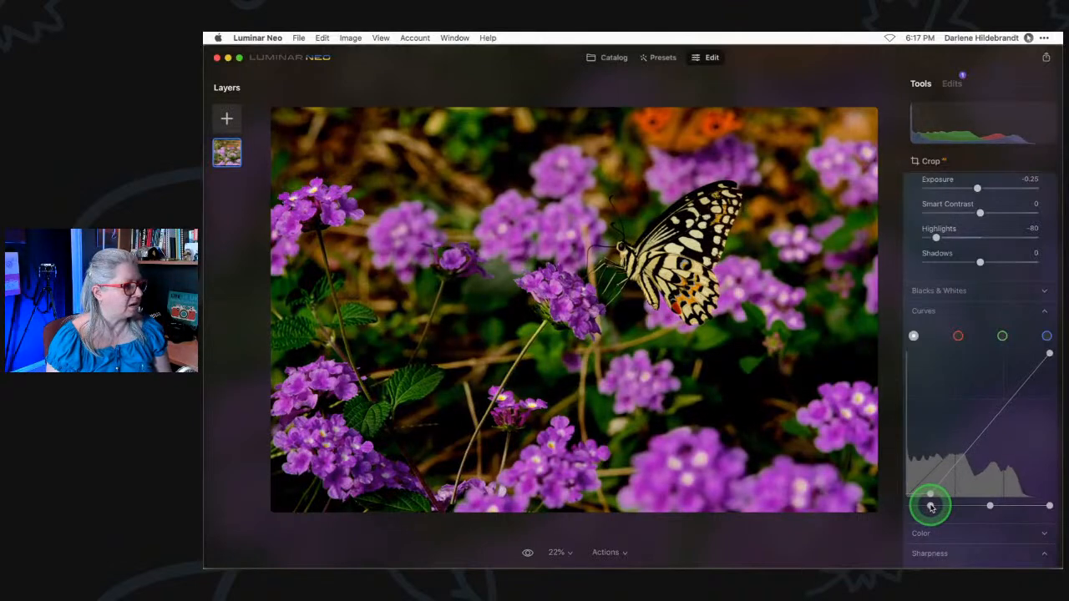
pyautogui.moveTo(932, 507)
pyautogui.mouseDown()
pyautogui.moveTo(876, 504)
pyautogui.moveTo(912, 507)
pyautogui.mouseUp()
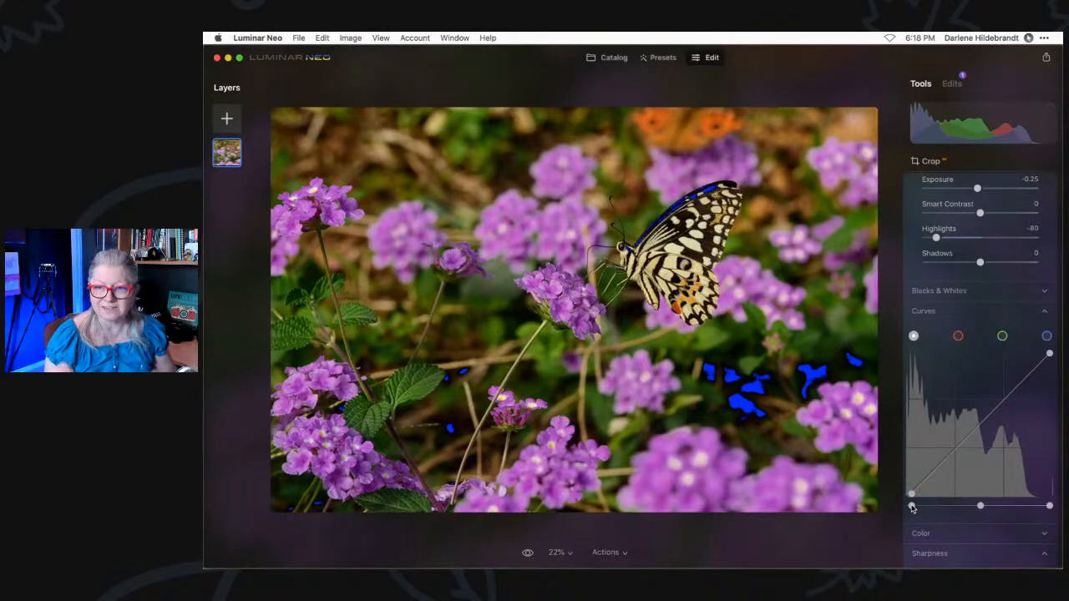
pyautogui.click(938, 410)
pyautogui.click(925, 313)
pyautogui.scroll(-5, 928, 315)
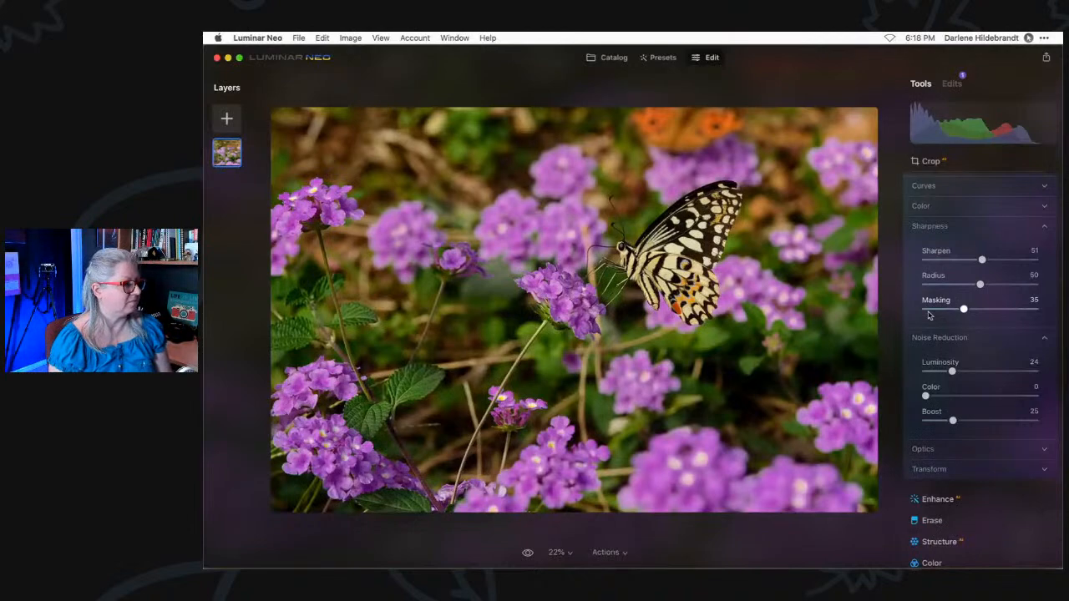
# Inspect the butterfly at 100% and set Sharpen to 59, Masking to 74 and noise reduction Luminosity to 27.
pyautogui.doubleClick(627, 287)
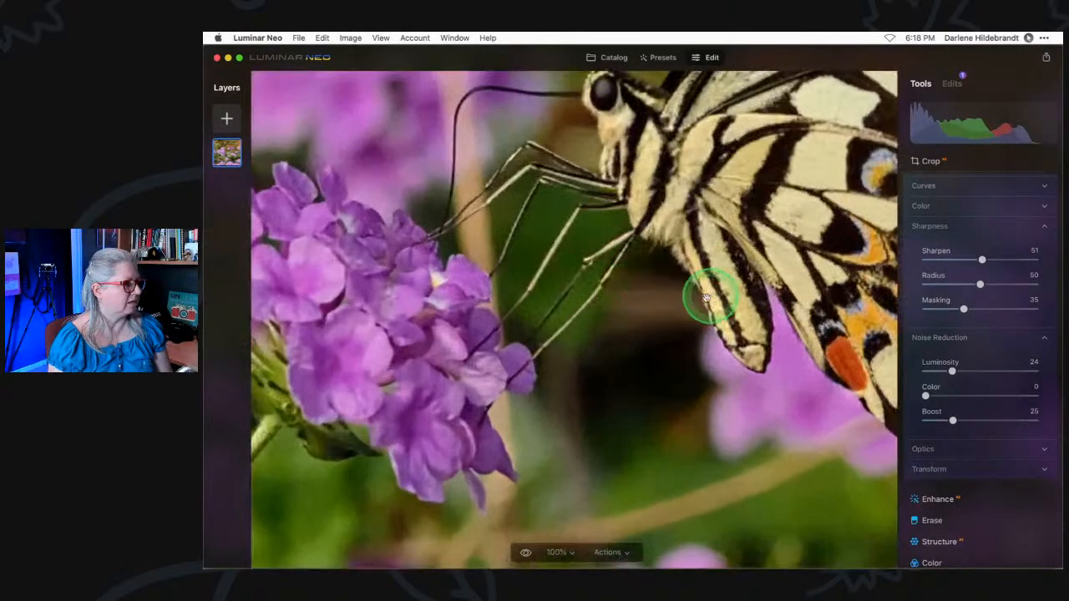
pyautogui.moveTo(706, 297); pyautogui.dragTo(649, 322)
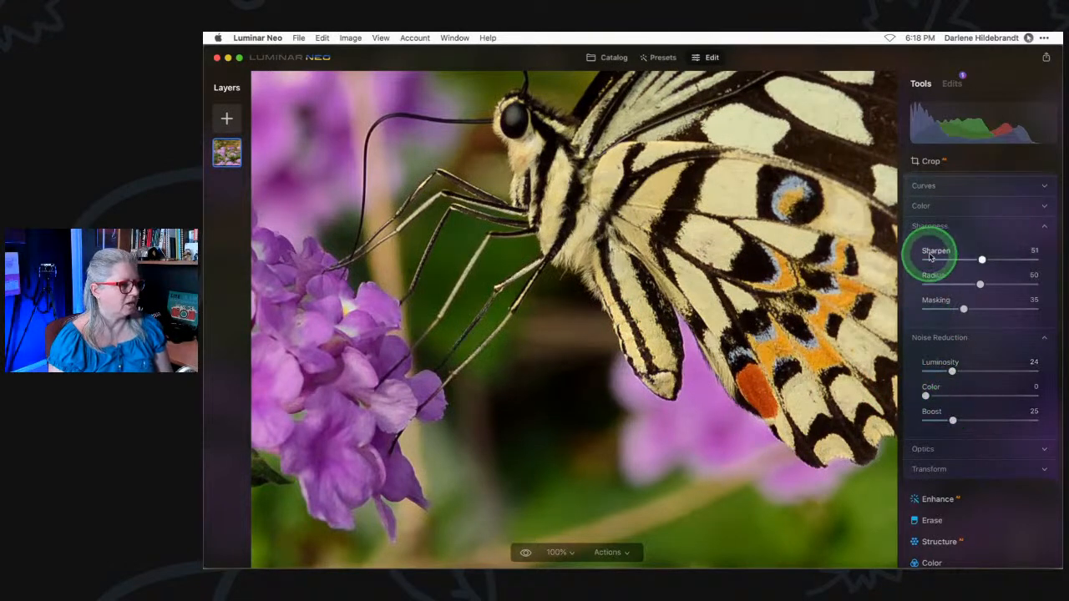
pyautogui.moveTo(982, 261); pyautogui.dragTo(990, 260)
pyautogui.moveTo(963, 309); pyautogui.dragTo(1008, 310)
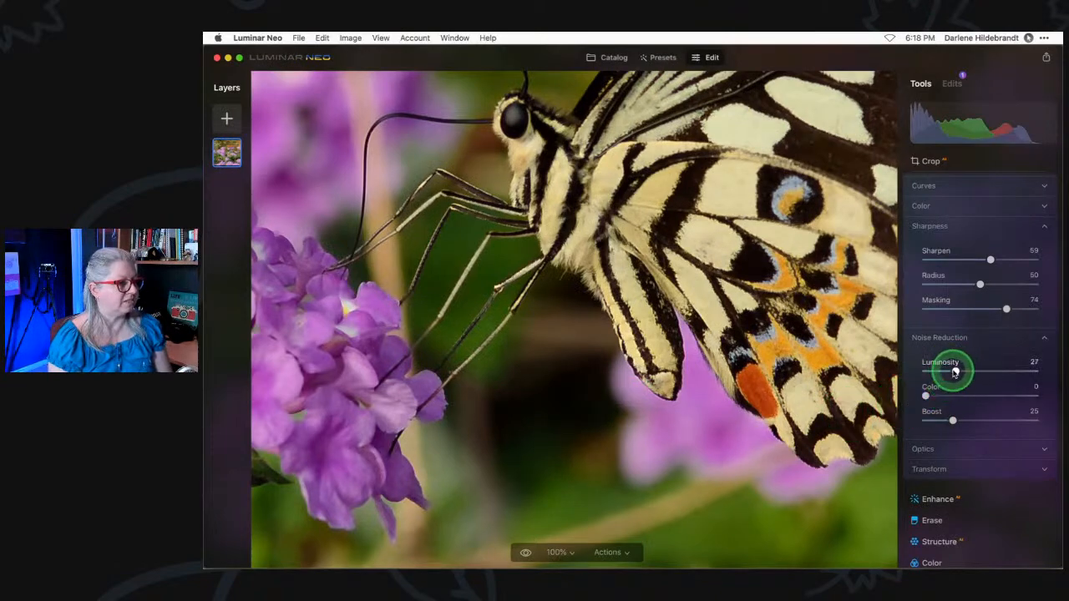
pyautogui.moveTo(951, 371); pyautogui.dragTo(954, 372)
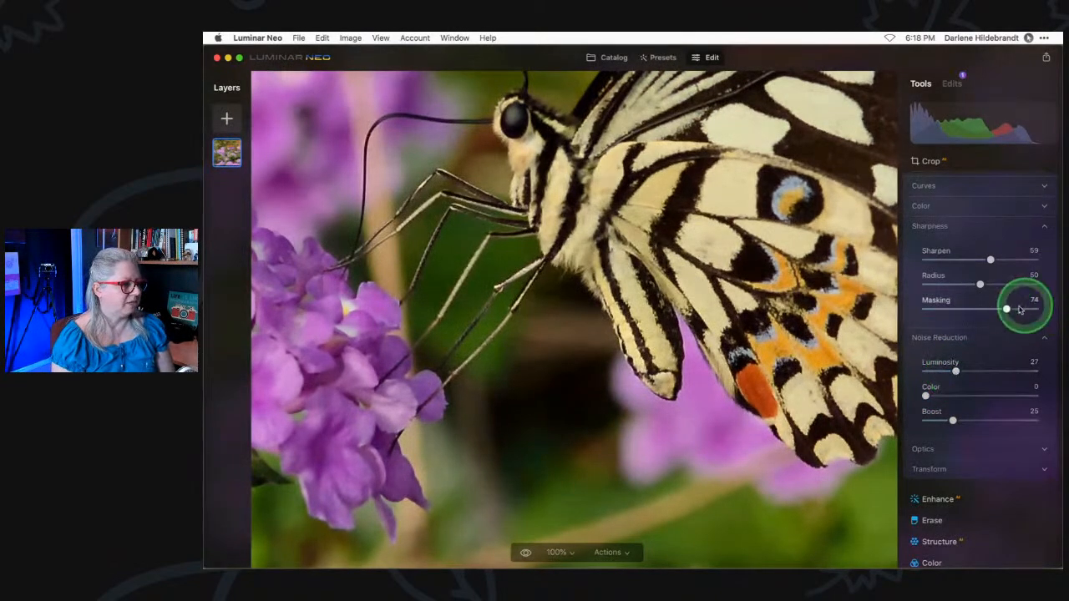
# Exaggerate the sharpening with Sharpen 100, Radius 100 and Masking 0, and examine the blurred background at 200%.
pyautogui.moveTo(1006, 309); pyautogui.dragTo(896, 311)
pyautogui.moveTo(989, 260); pyautogui.dragTo(1036, 259)
pyautogui.moveTo(980, 286); pyautogui.dragTo(1033, 296)
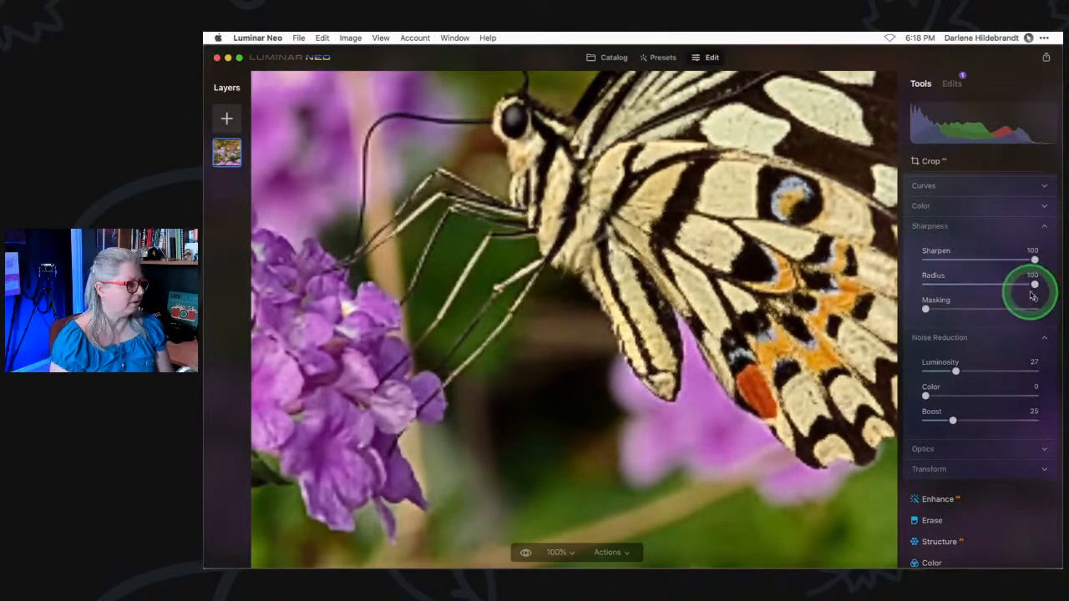
pyautogui.click(560, 553)
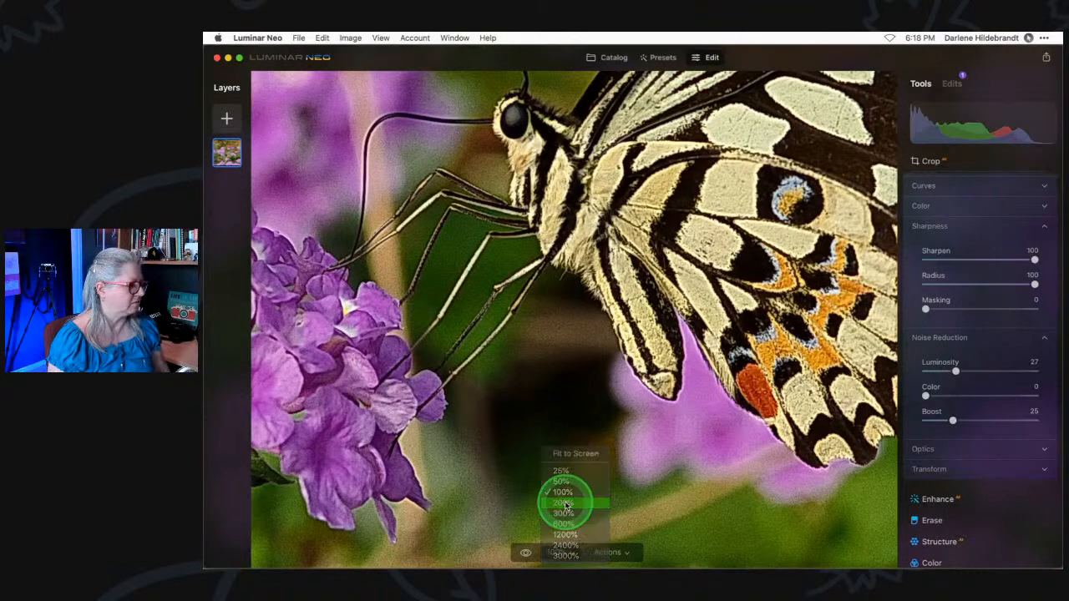
pyautogui.click(564, 502)
pyautogui.moveTo(564, 502); pyautogui.dragTo(525, 287)
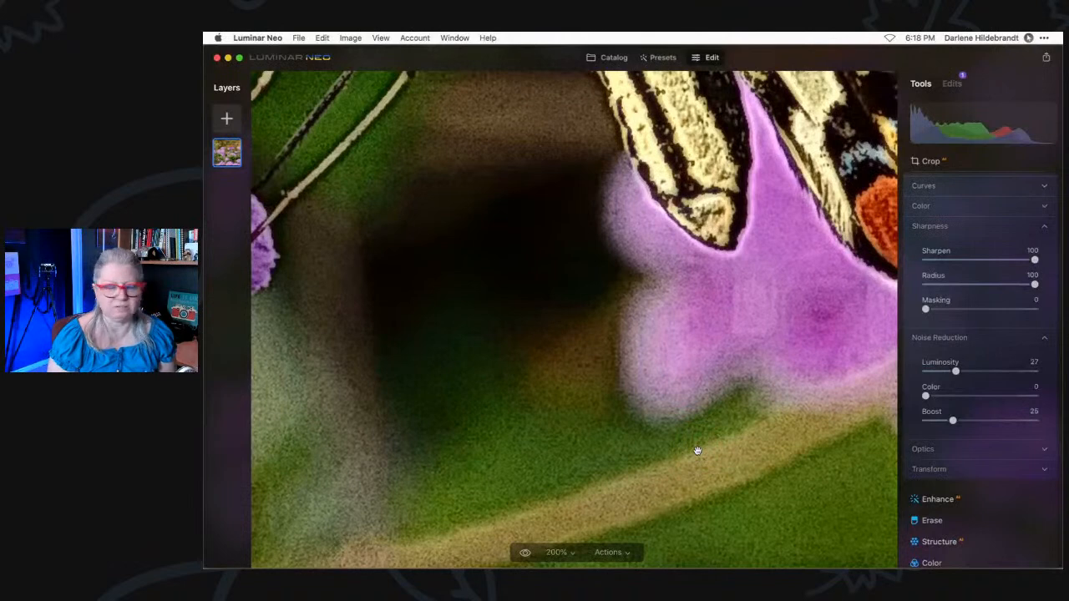
# Set Sharpen to 67, Radius to 29 and Masking to 66, plus noise reduction Luminosity to 36 and Color to 4.
pyautogui.moveTo(925, 309); pyautogui.dragTo(992, 311)
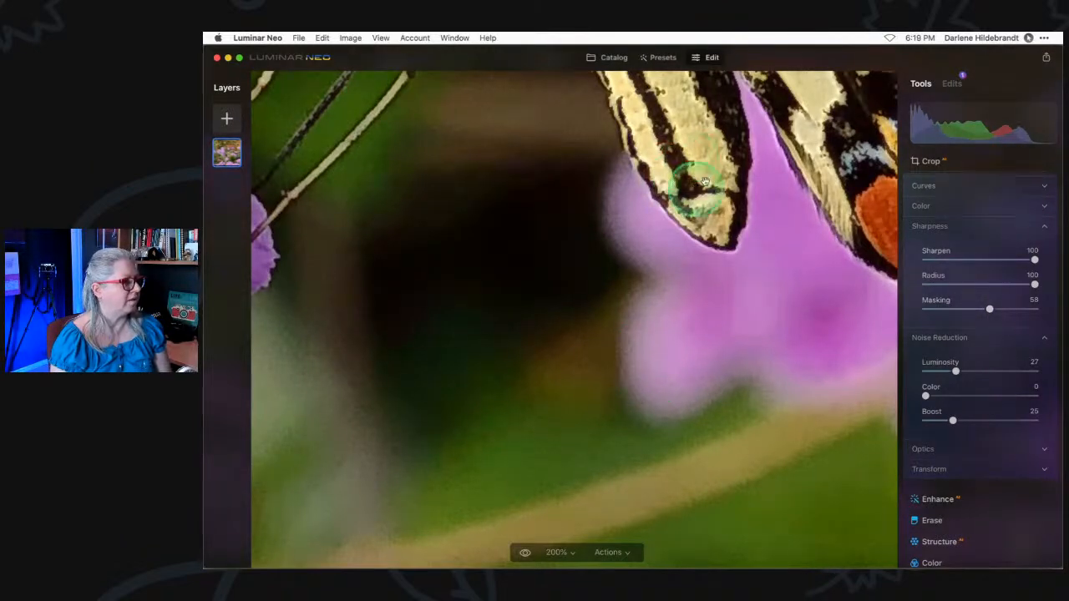
pyautogui.moveTo(675, 167); pyautogui.dragTo(649, 239)
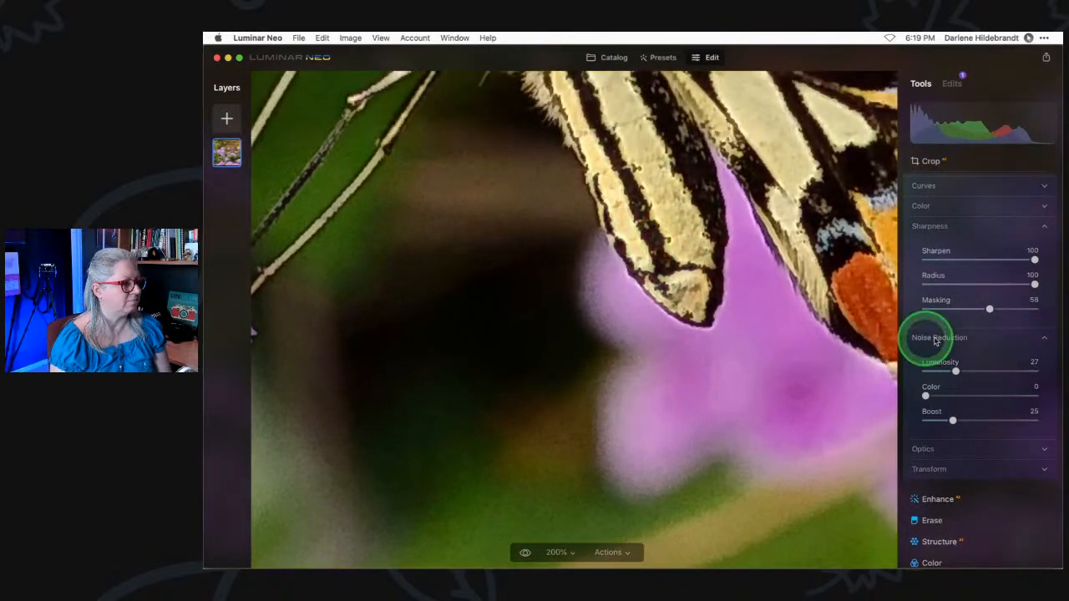
pyautogui.moveTo(990, 308); pyautogui.dragTo(957, 284)
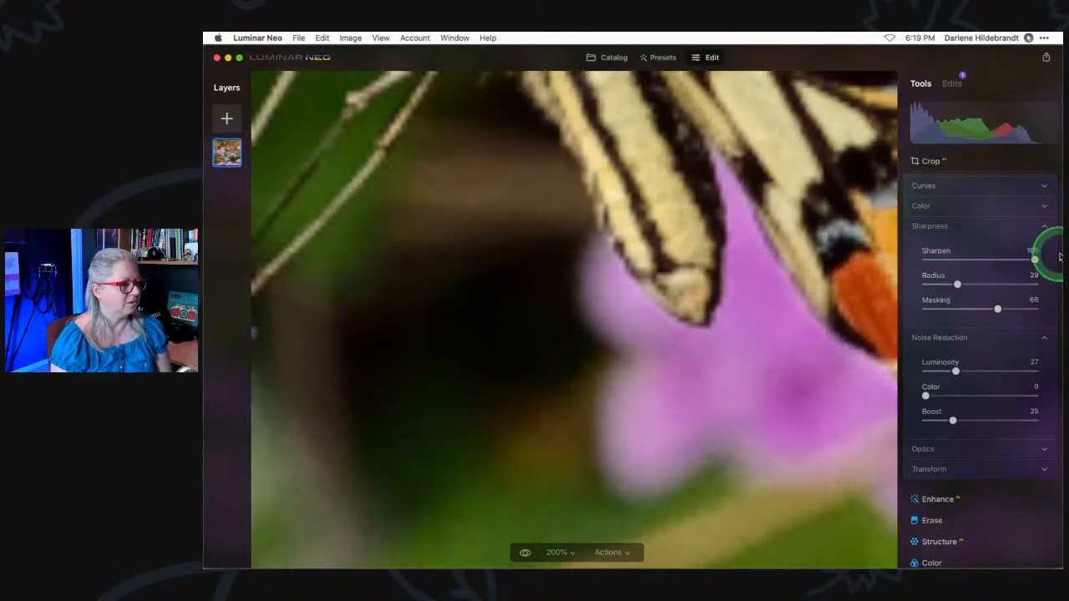
pyautogui.moveTo(1036, 261); pyautogui.dragTo(998, 259)
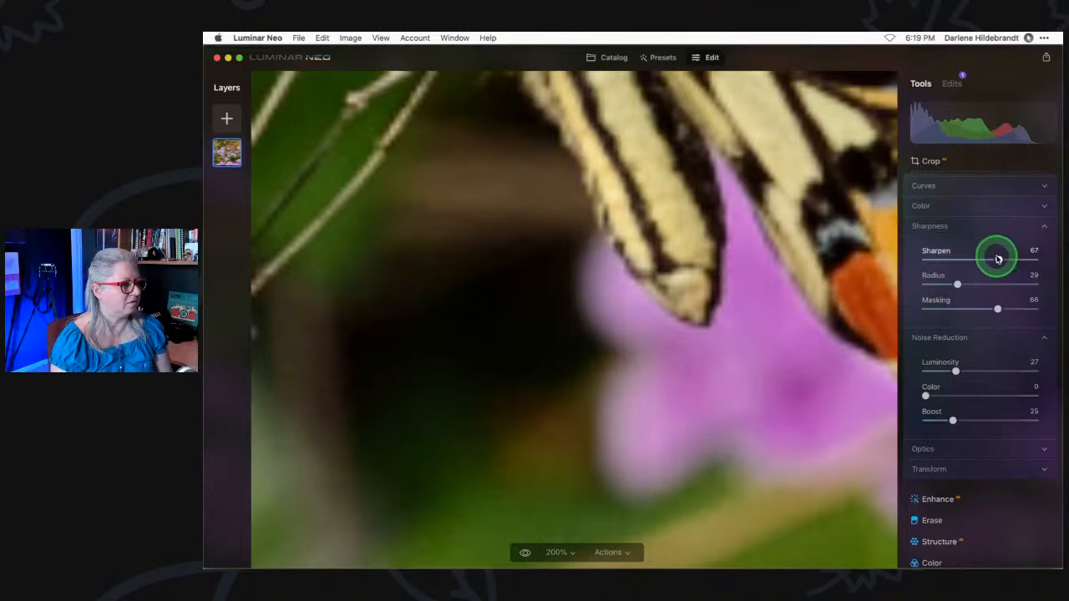
pyautogui.moveTo(926, 395); pyautogui.dragTo(965, 370)
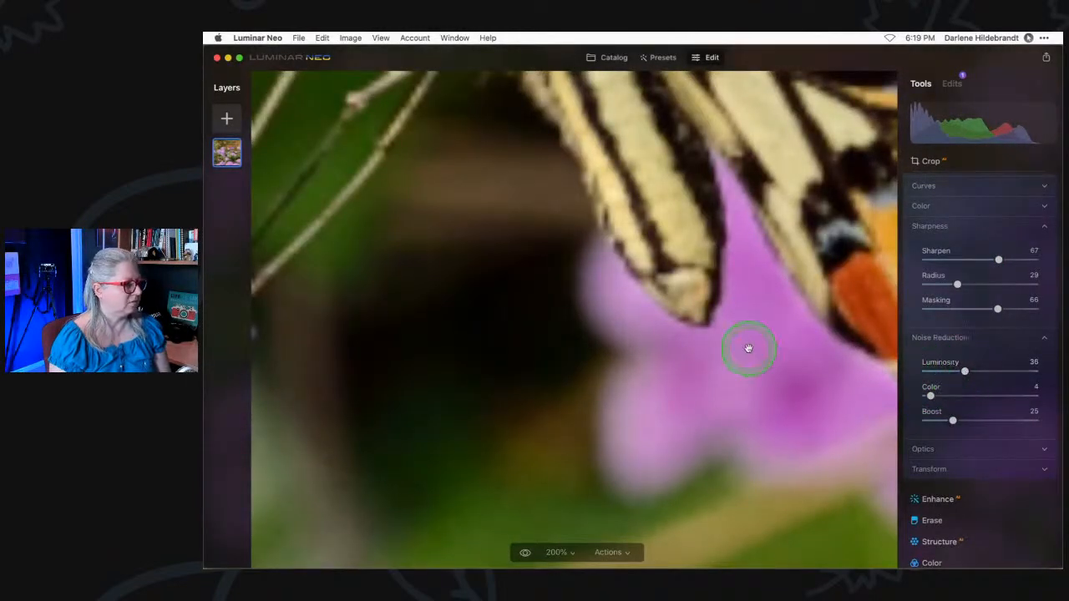
pyautogui.click(769, 392)
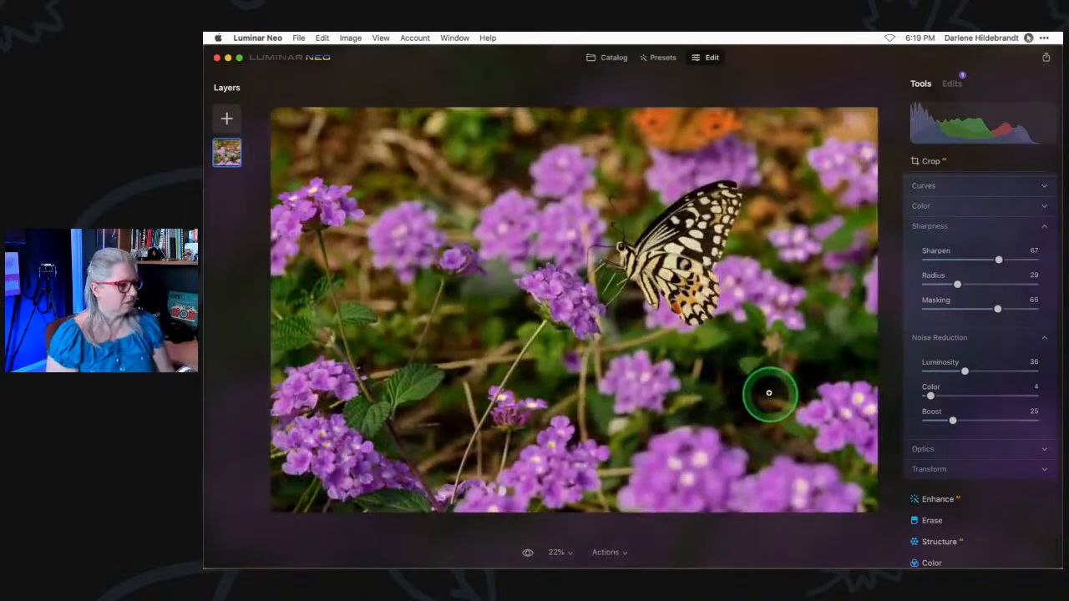
# Look at Develop's Transform settings, then expand Optics and enable Auto Fix Chromatic Aberrations and Auto Defringe.
pyautogui.click(918, 468)
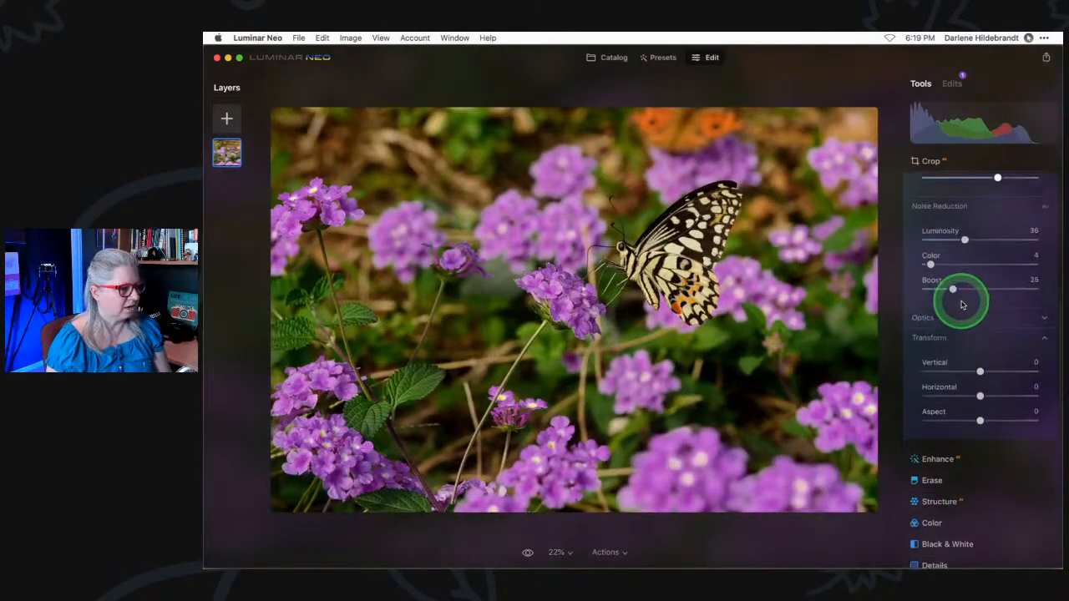
pyautogui.click(927, 315)
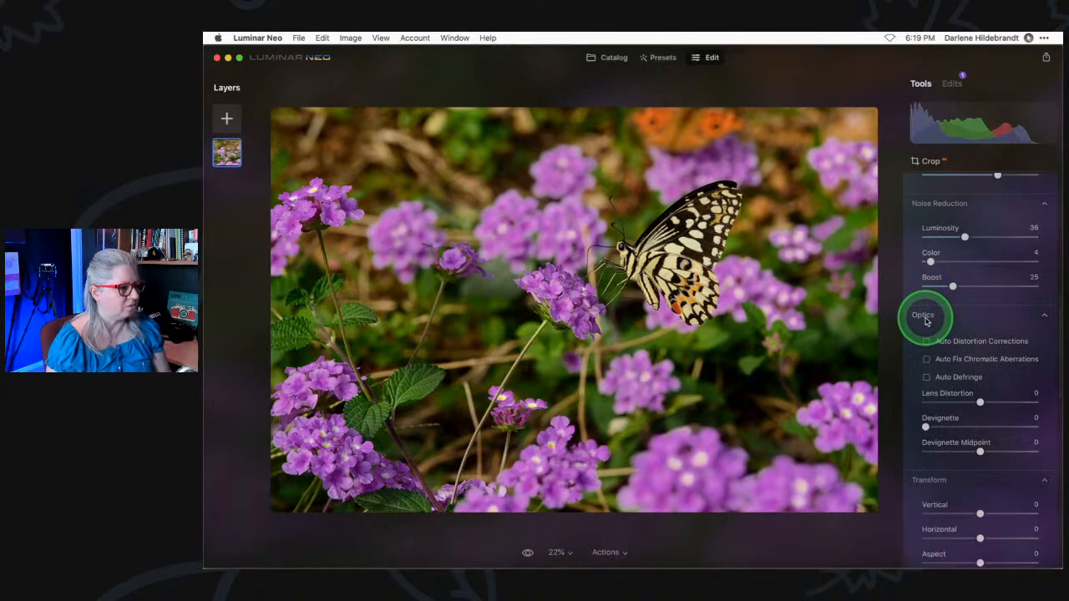
pyautogui.click(933, 480)
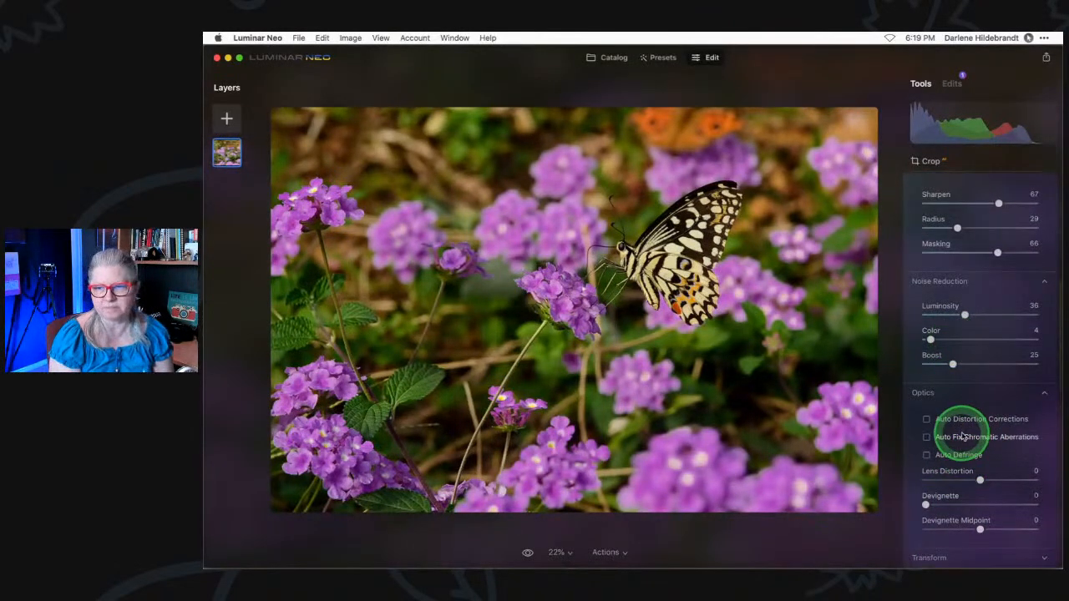
pyautogui.click(926, 455)
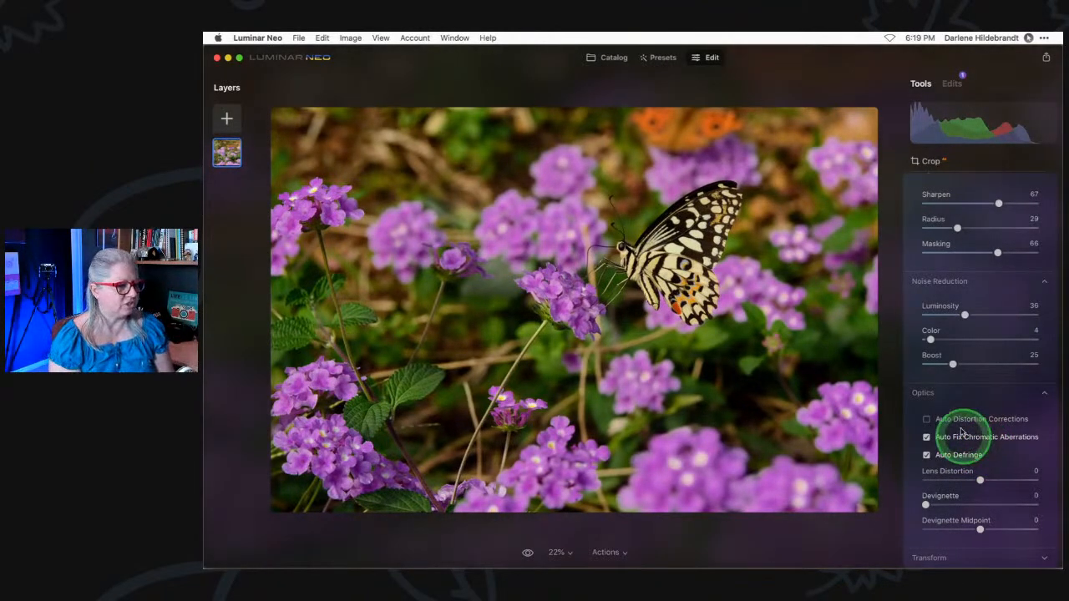
# Collapse the Develop tool to return to the full list of editing tools.
pyautogui.scroll(3, 949, 424)
pyautogui.scroll(6, 971, 367)
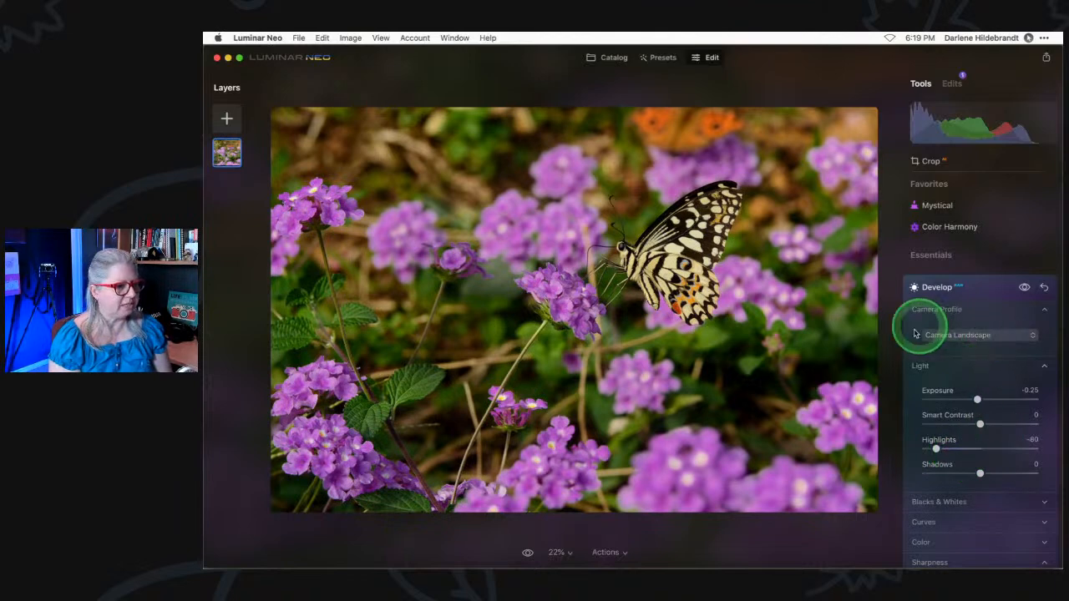
pyautogui.click(985, 290)
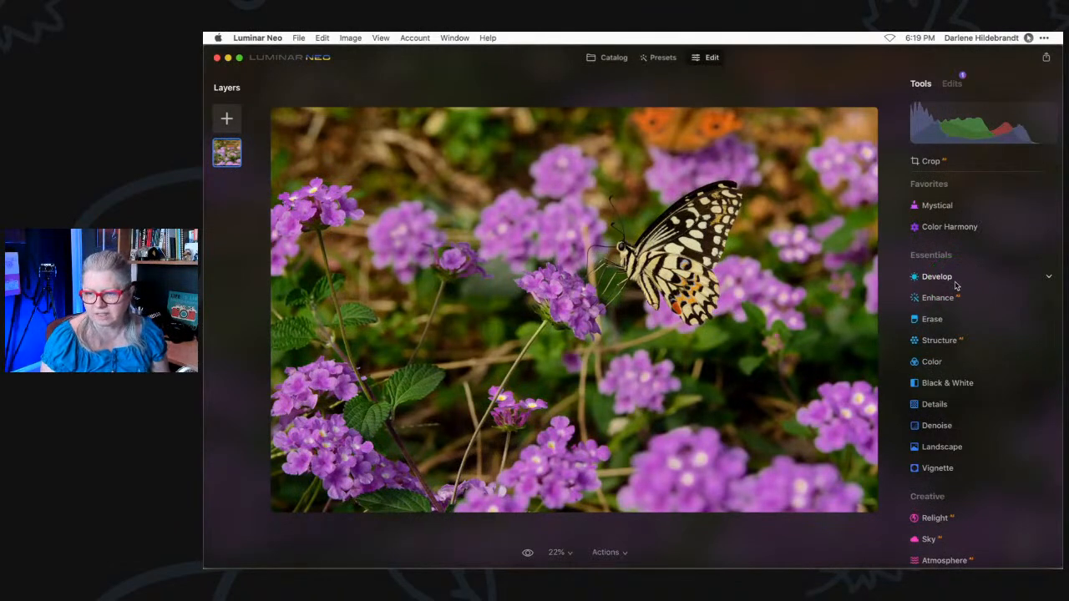
# Look through the Develop tool's adjustment sections down to Optics and Transform, then collapse the tool.
pyautogui.click(957, 284)
pyautogui.scroll(-10, 964, 359)
pyautogui.scroll(-3, 966, 361)
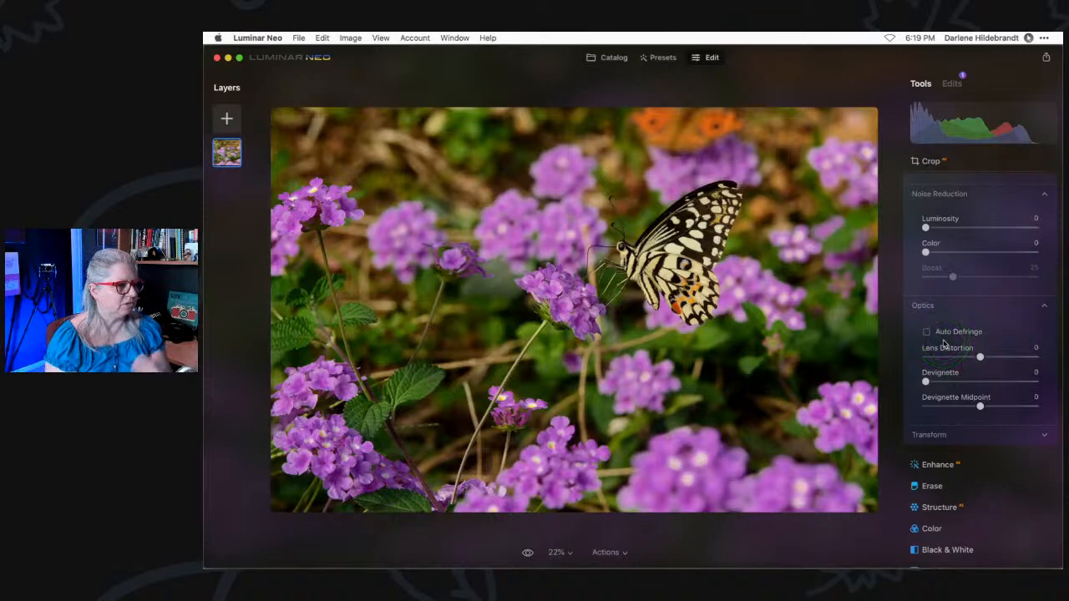
pyautogui.scroll(5, 944, 343)
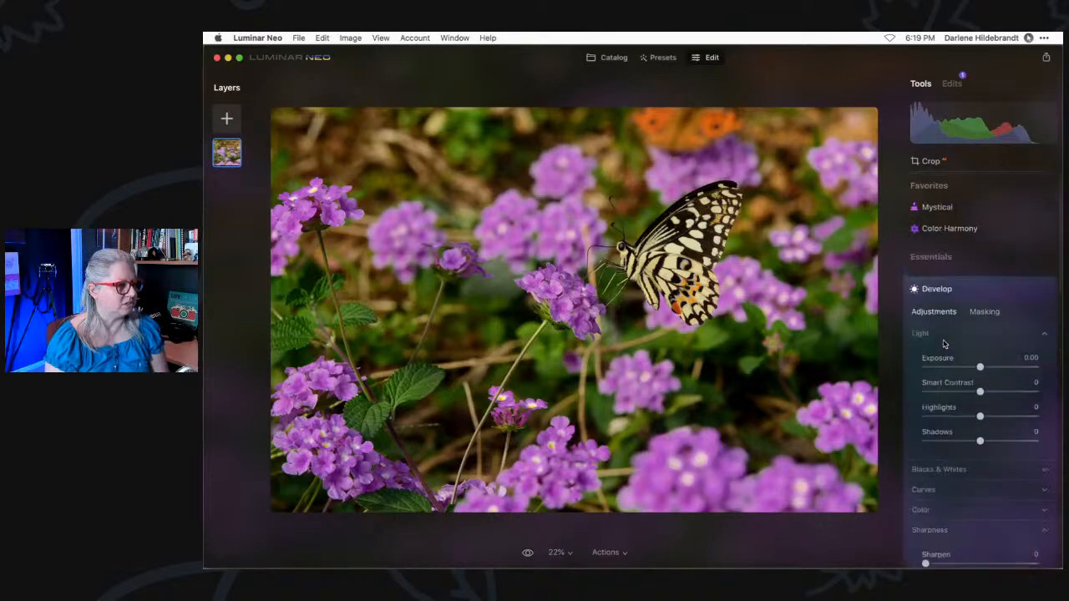
pyautogui.click(968, 284)
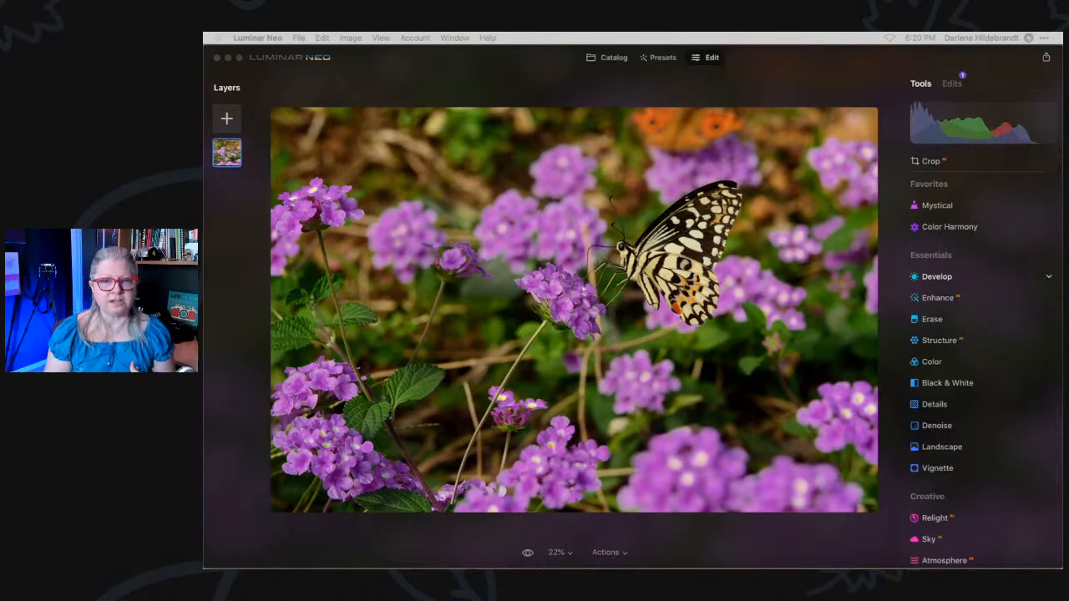
# Show the shadow and highlight clipping warnings on the butterfly photo, then hide them again.
pyautogui.click(907, 175)
pyautogui.click(1051, 110)
pyautogui.click(917, 108)
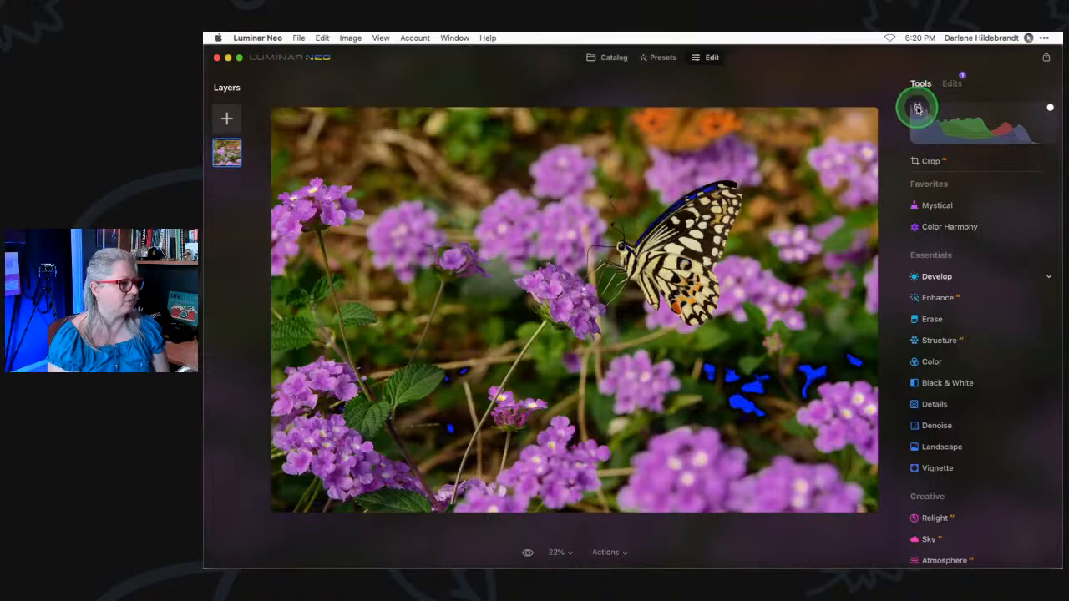
pyautogui.click(771, 385)
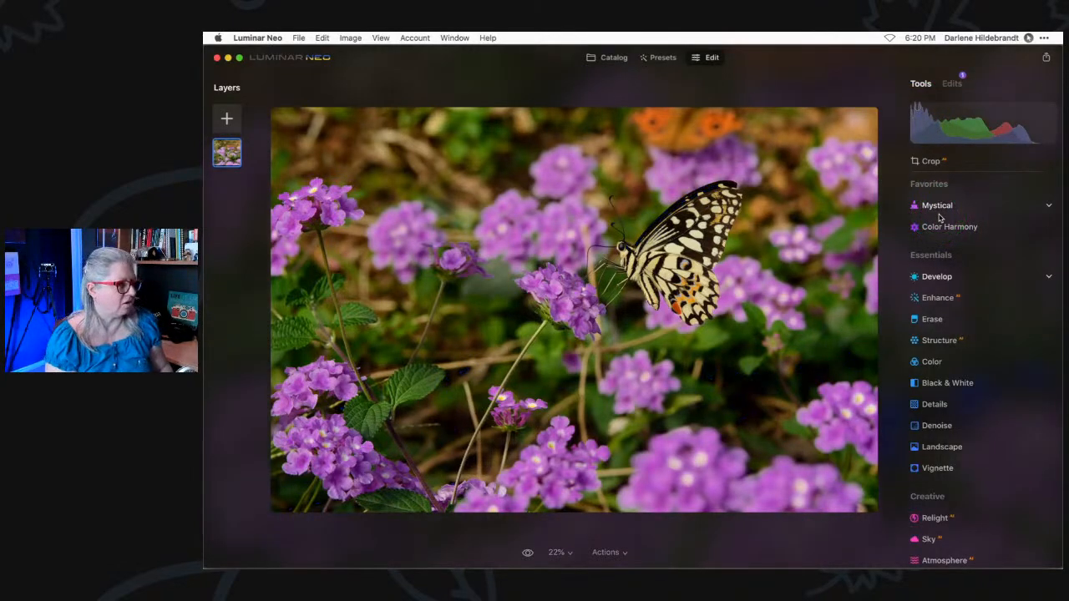
pyautogui.press('j')
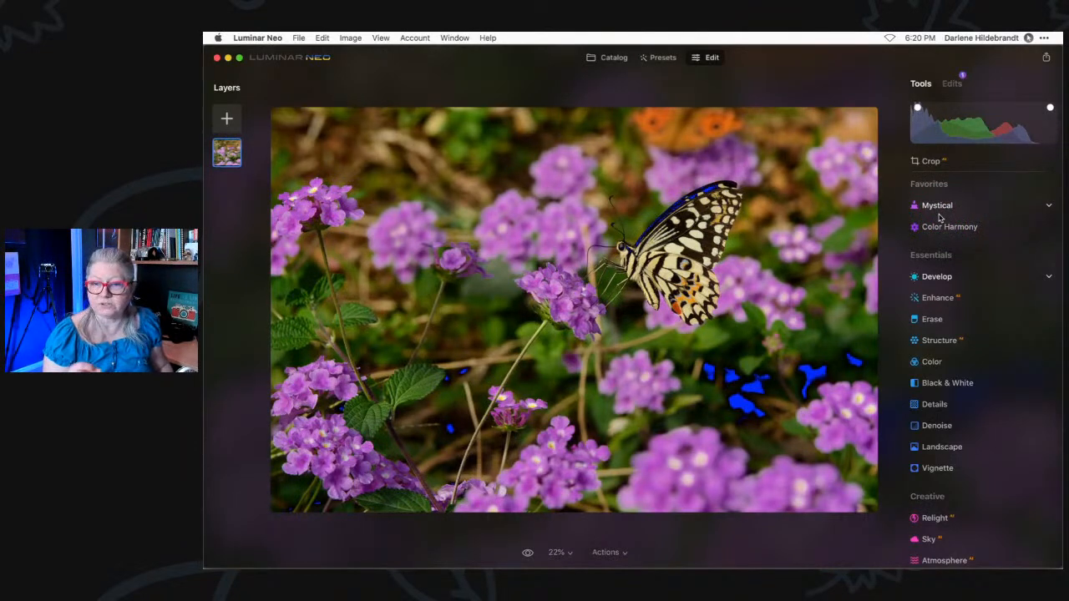
pyautogui.press('j')
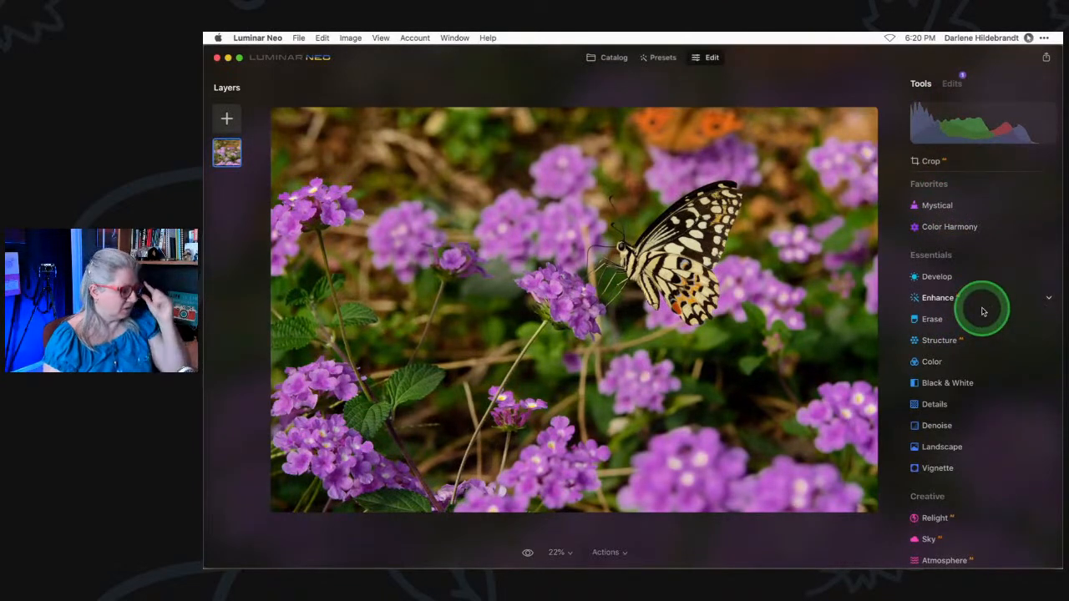
# Compare the Develop-adjusted photo with its unedited original, then return to the edited version.
pyautogui.press('\\')
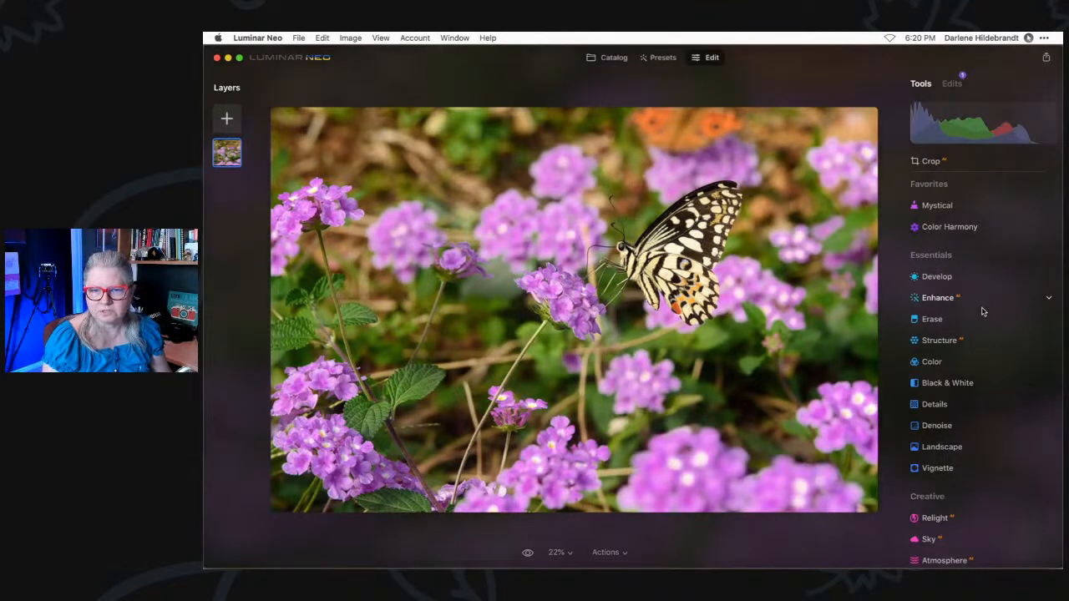
pyautogui.press('\\')
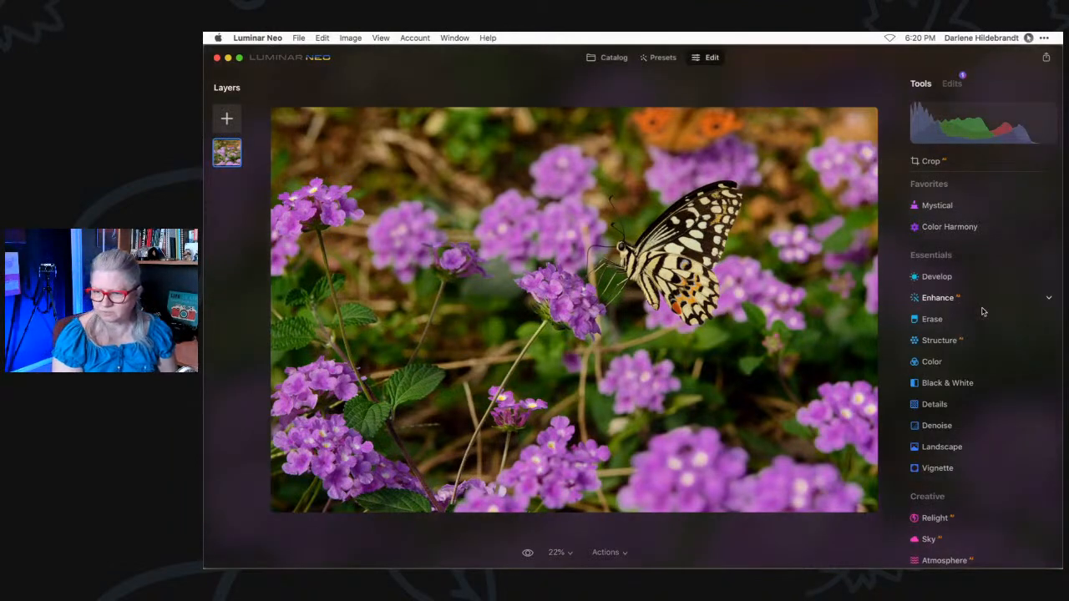
pyautogui.click(985, 313)
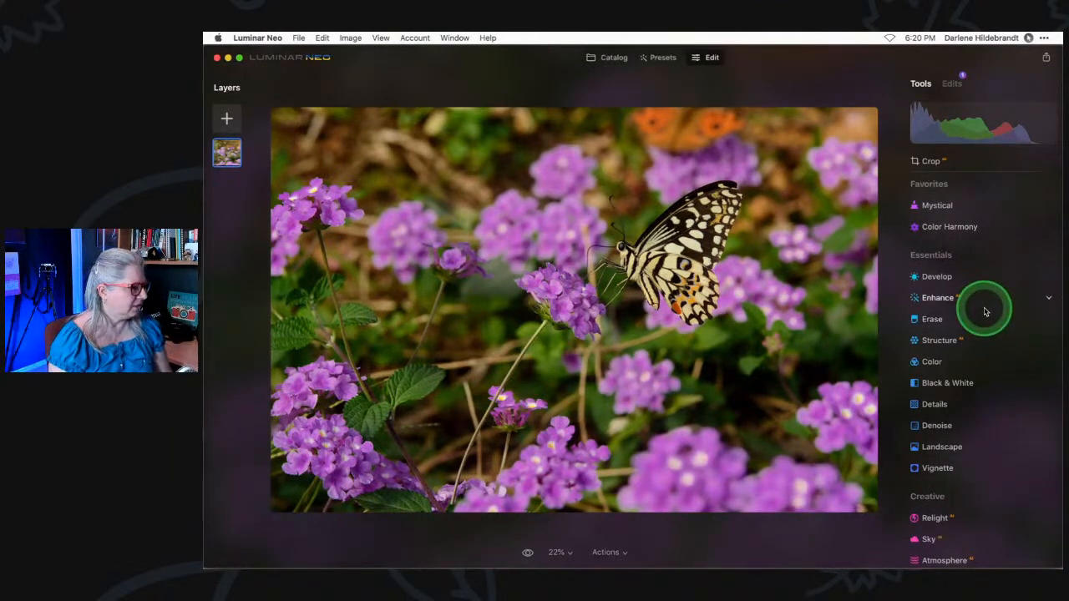
# Add an exaggerated, hard-edged vignette with Amount -100, Size 0, Roundness 18 and Feather -100.
pyautogui.click(943, 467)
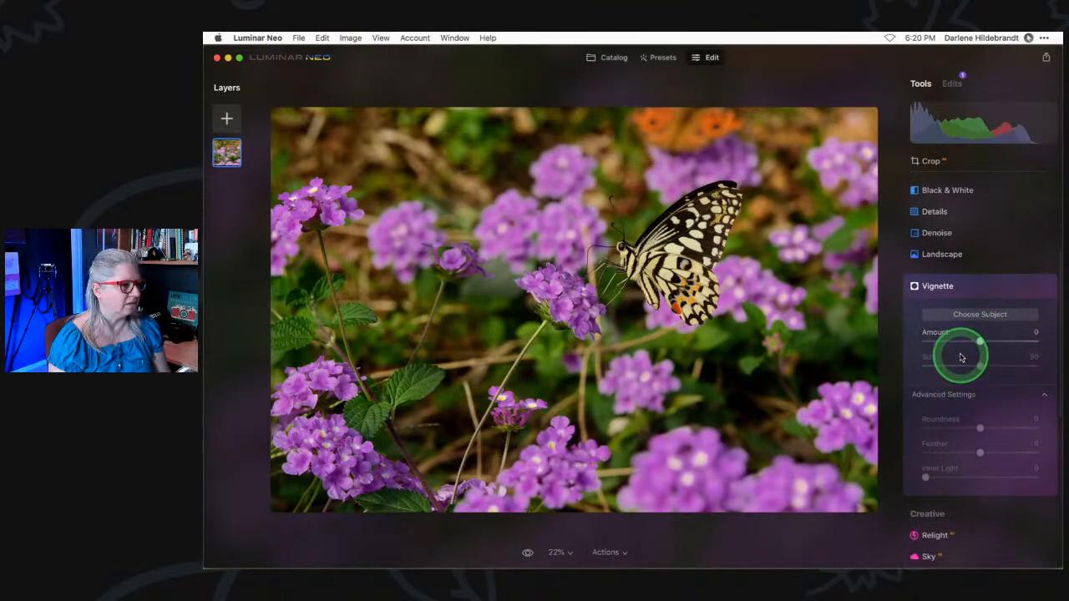
pyautogui.moveTo(980, 341); pyautogui.dragTo(907, 341)
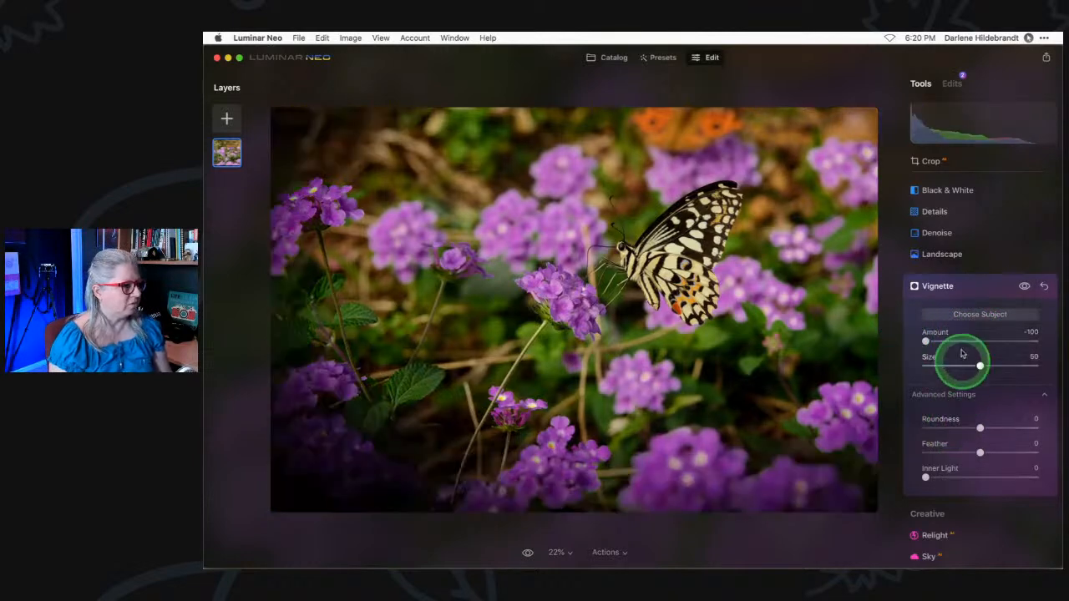
pyautogui.moveTo(980, 451); pyautogui.dragTo(874, 444)
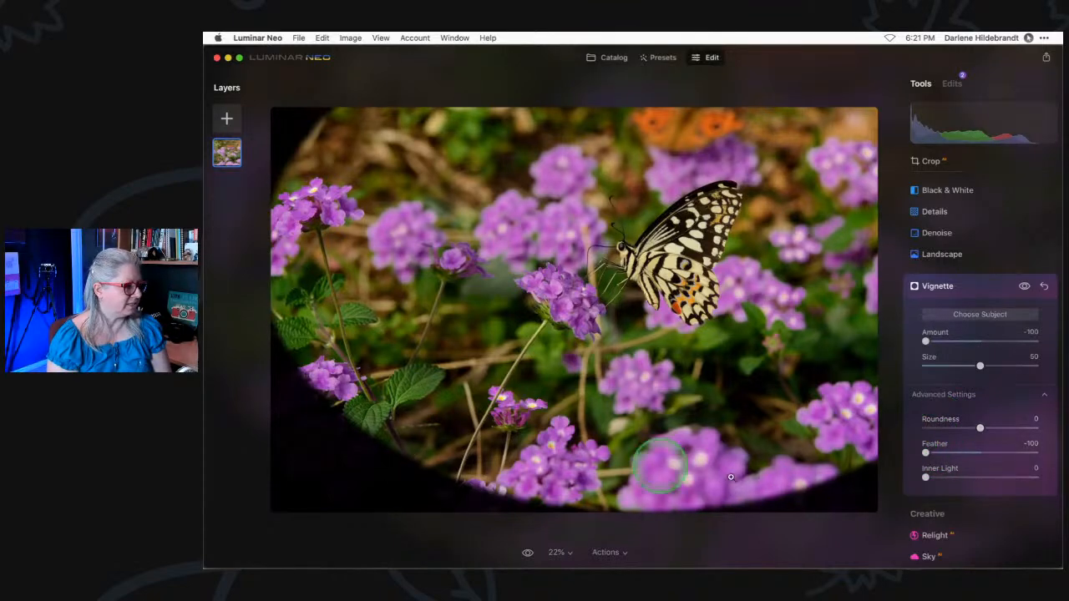
pyautogui.moveTo(979, 366); pyautogui.dragTo(924, 365)
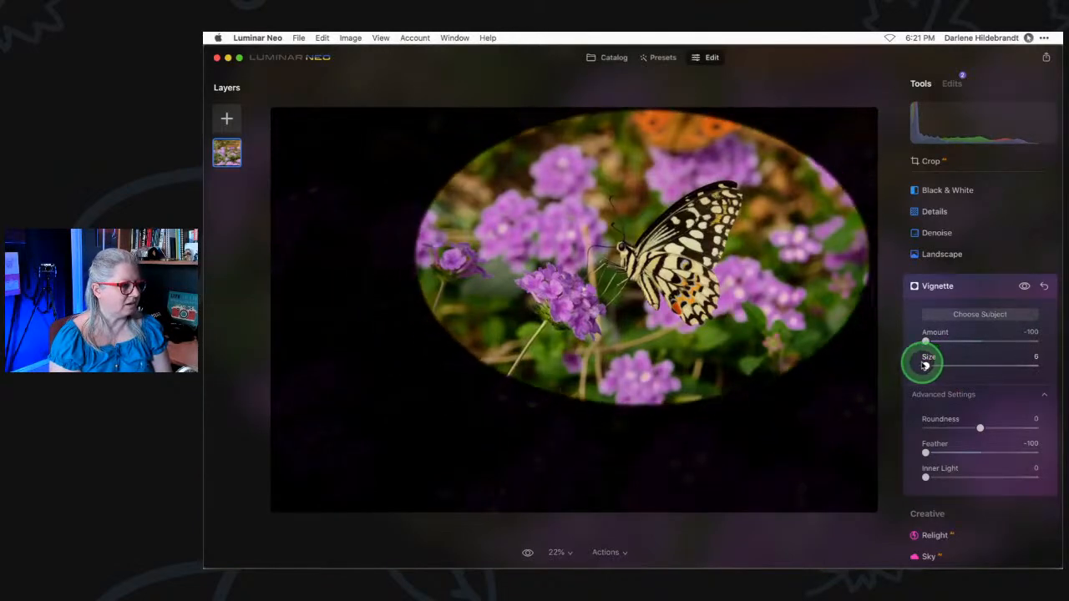
pyautogui.moveTo(986, 429)
pyautogui.mouseDown()
pyautogui.moveTo(976, 428)
pyautogui.moveTo(1024, 428)
pyautogui.moveTo(989, 428)
pyautogui.mouseUp()
# Choose the vignette's subject so that it is centred between the butterfly and the flower it feeds on.
pyautogui.click(980, 315)
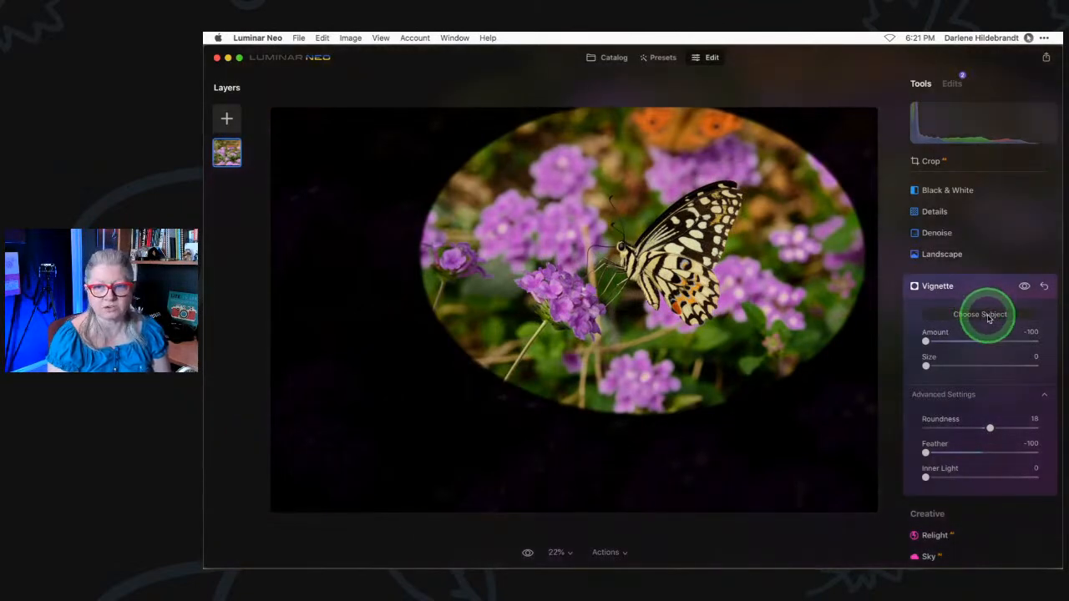
pyautogui.click(636, 289)
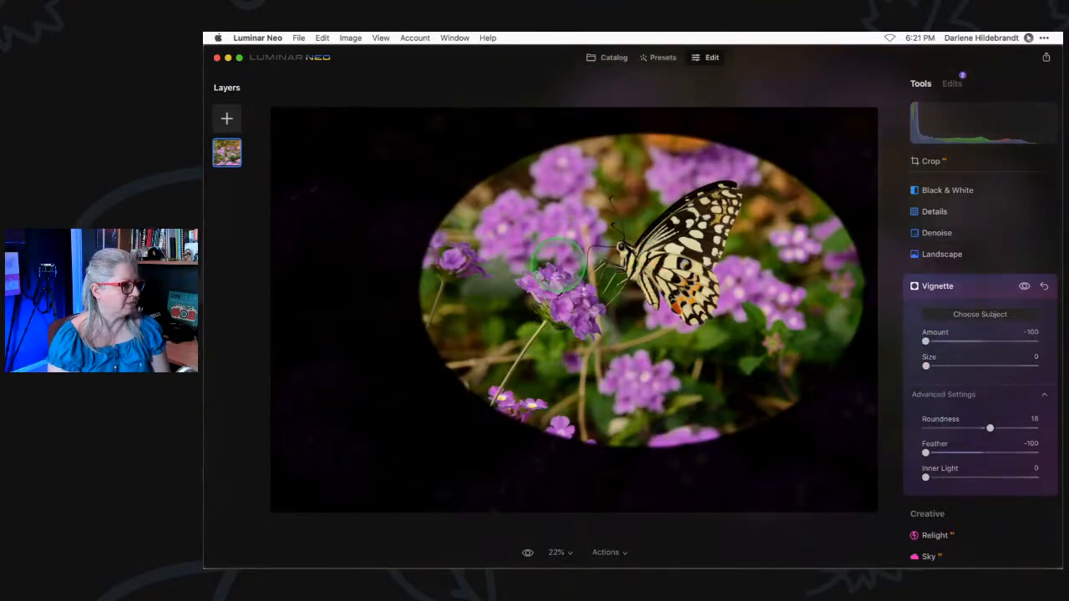
pyautogui.click(591, 302)
pyautogui.click(616, 296)
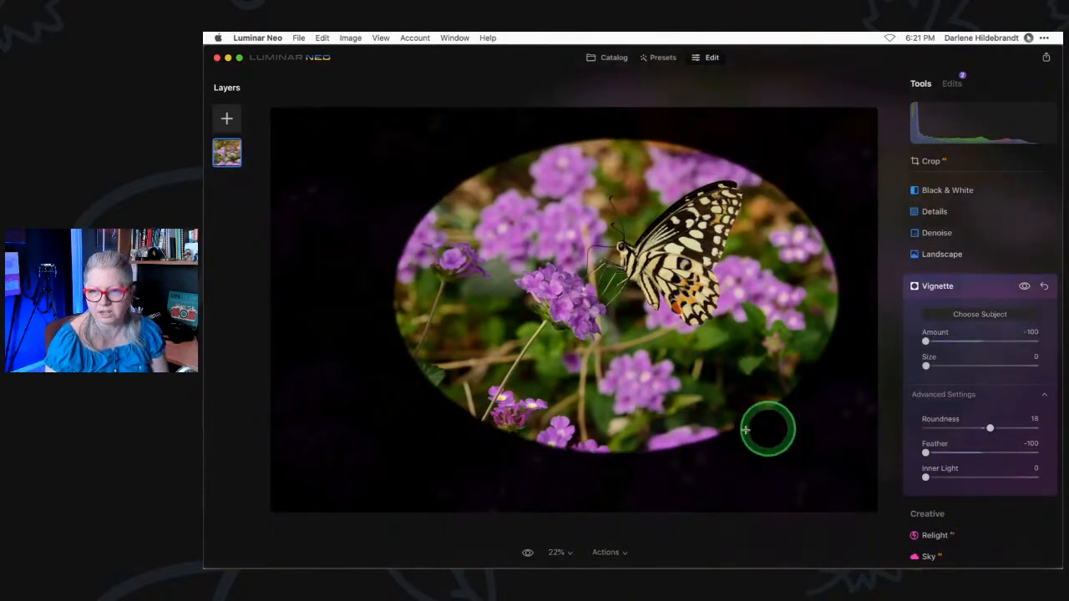
# Soften the vignette with Feather 70 and Amount -63, then collapse the Vignette tool.
pyautogui.moveTo(925, 452); pyautogui.dragTo(1021, 453)
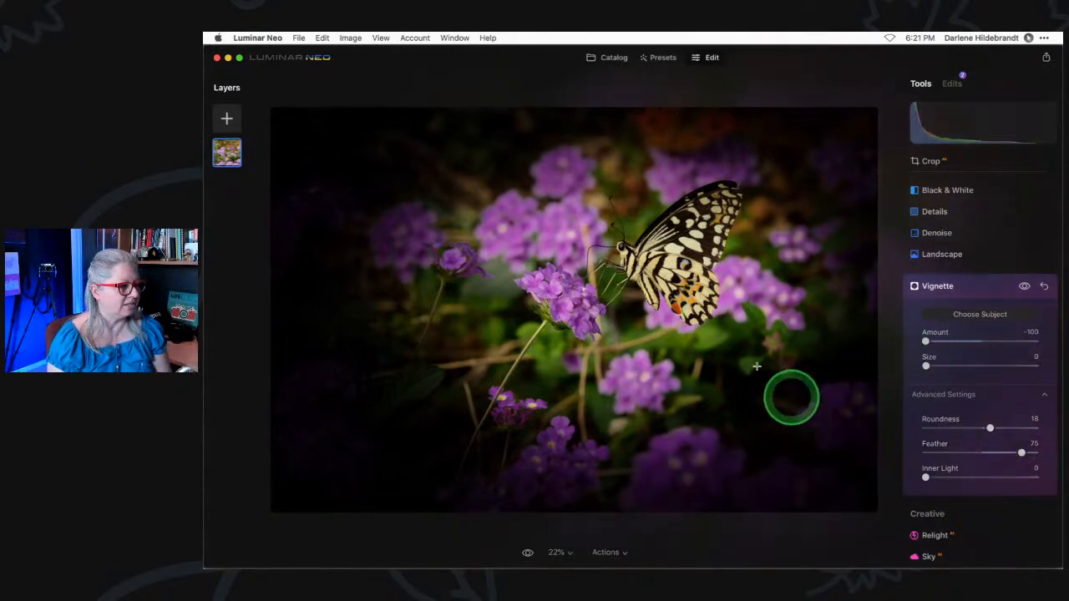
pyautogui.moveTo(928, 341)
pyautogui.mouseDown()
pyautogui.moveTo(967, 340)
pyautogui.moveTo(938, 341)
pyautogui.mouseUp()
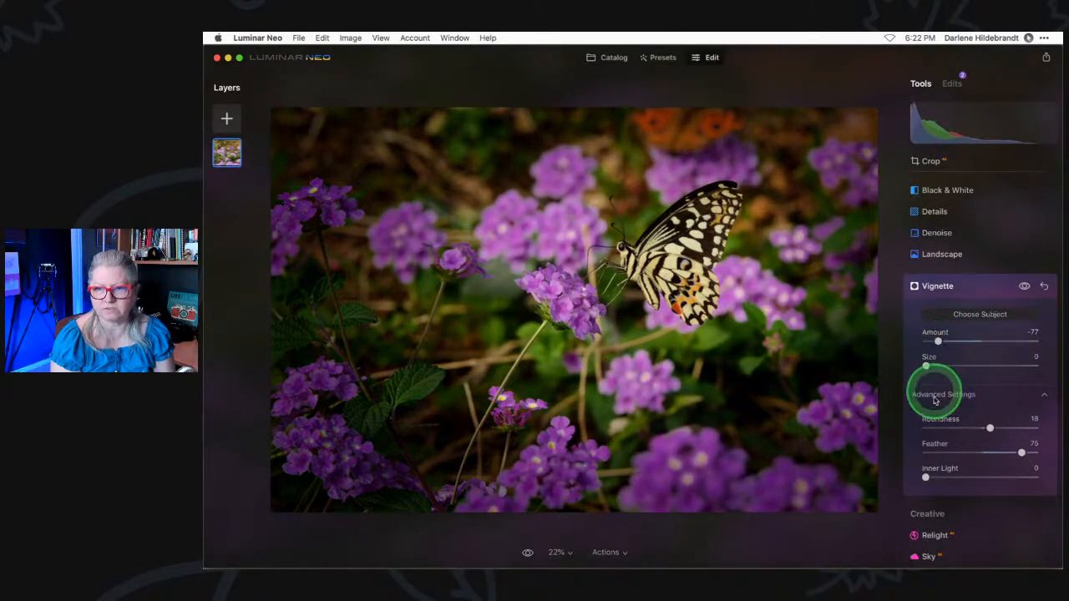
pyautogui.click(951, 452)
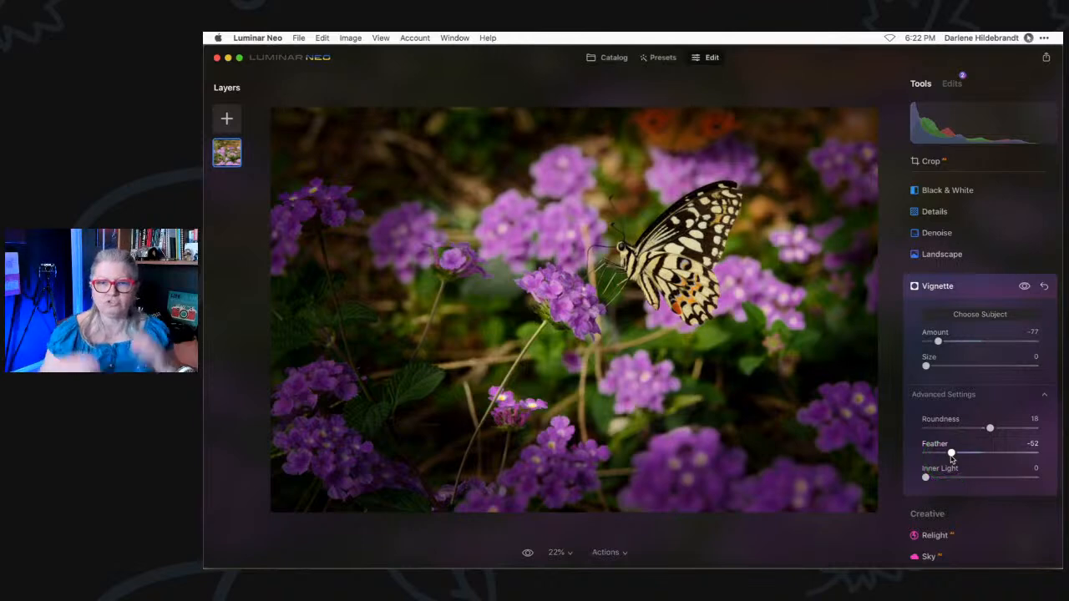
pyautogui.moveTo(951, 452); pyautogui.dragTo(1018, 453)
pyautogui.click(937, 341)
pyautogui.moveTo(937, 341); pyautogui.dragTo(945, 341)
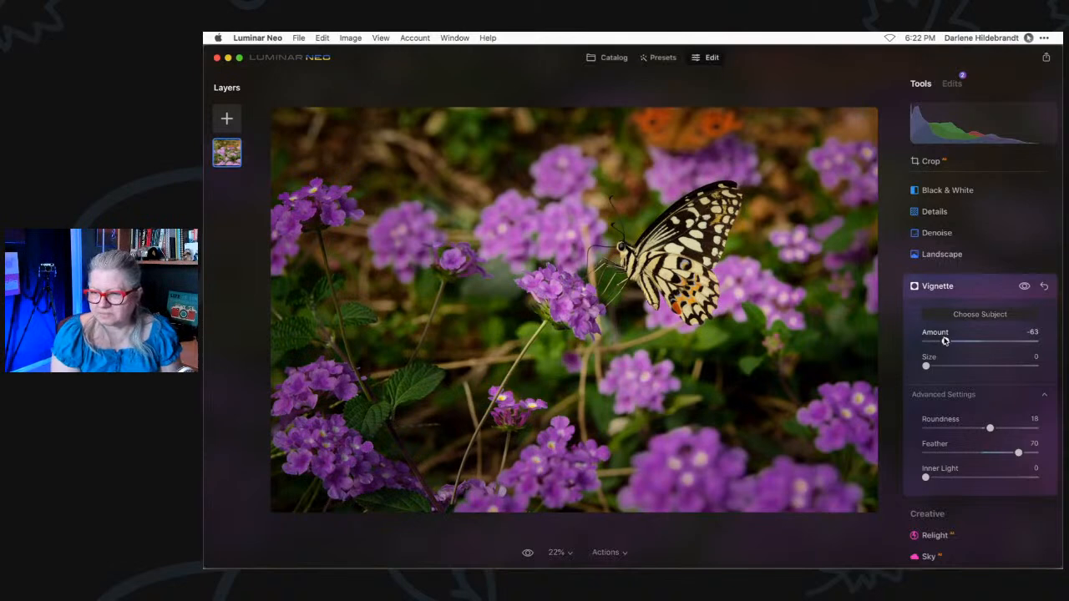
pyautogui.click(945, 341)
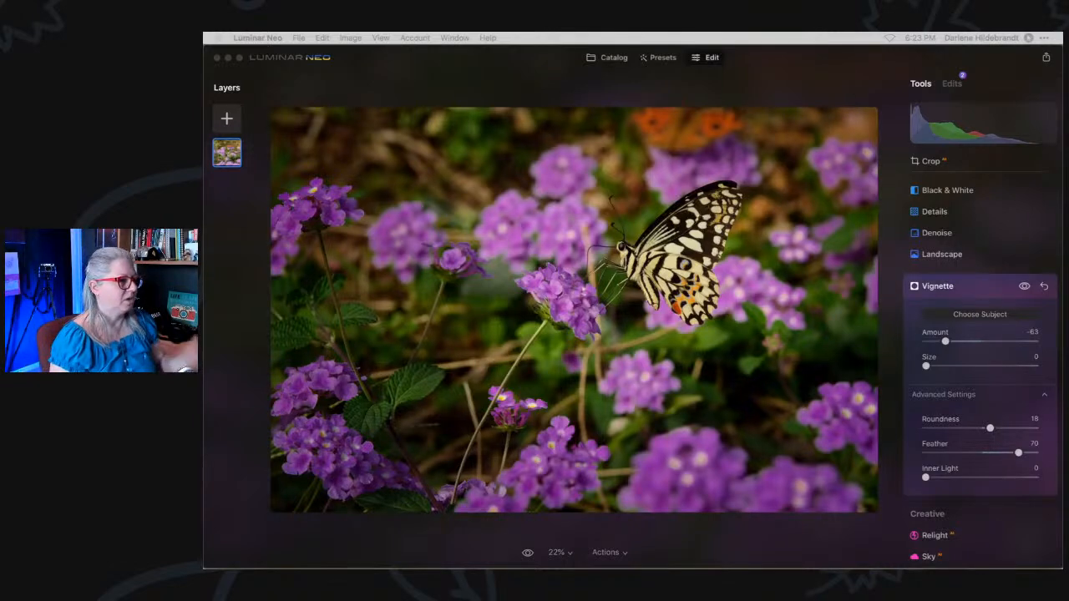
pyautogui.click(973, 286)
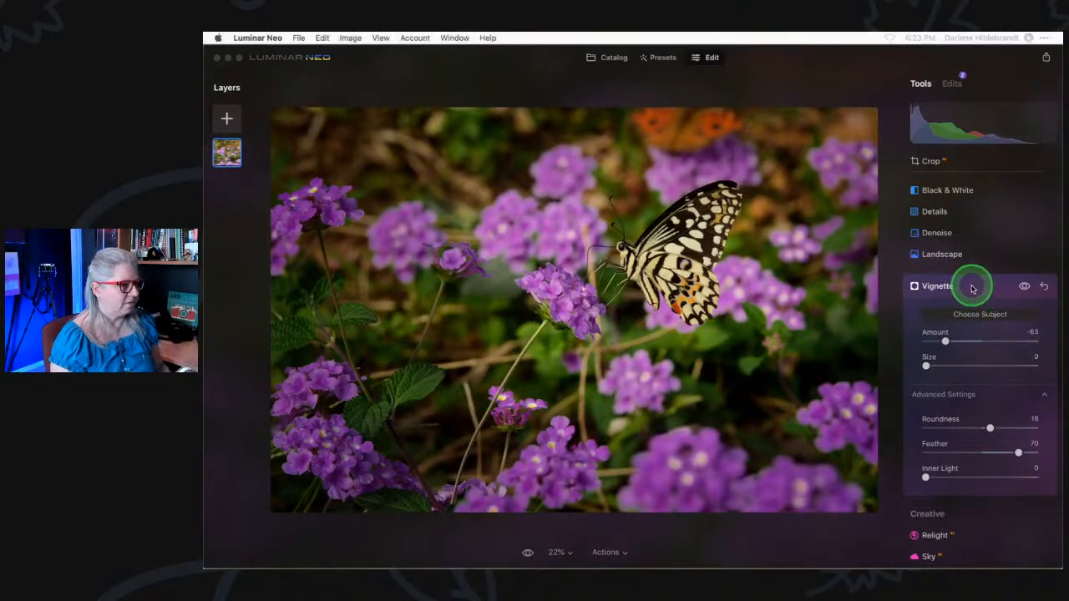
pyautogui.click(973, 286)
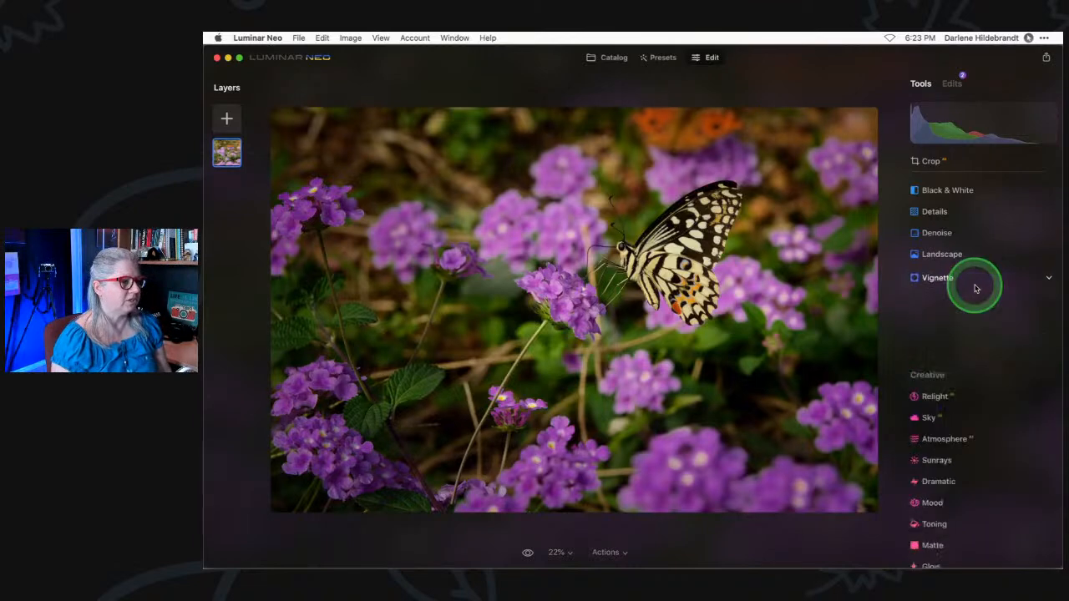
# Browse the Creative and Portrait tools, look at the Portrait Bokeh settings, and return to the Essentials tools.
pyautogui.scroll(3, 974, 289)
pyautogui.scroll(2, 974, 288)
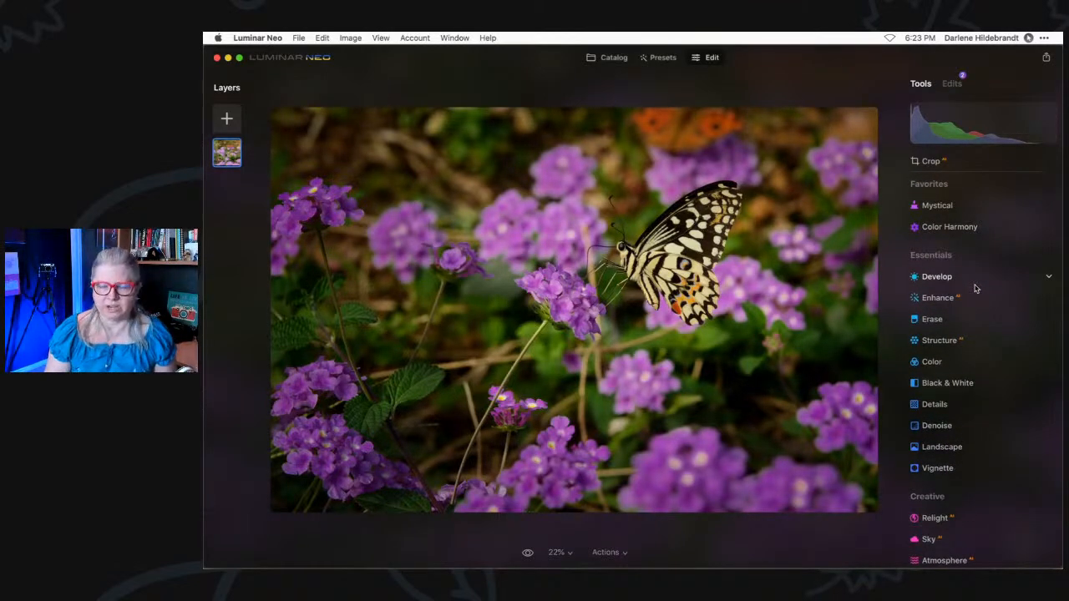
pyautogui.scroll(-10, 976, 289)
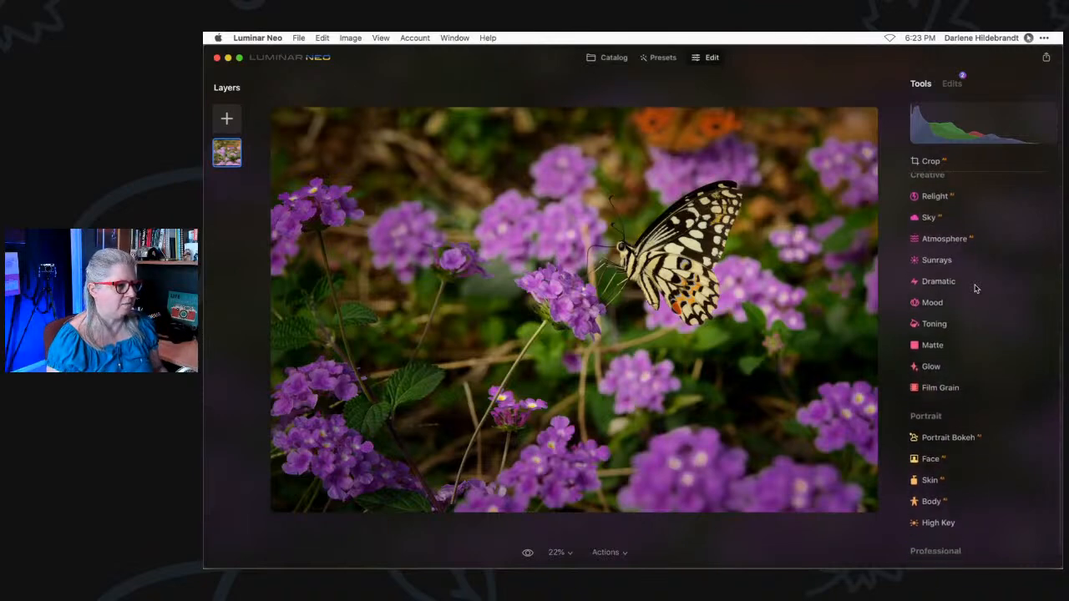
pyautogui.click(949, 417)
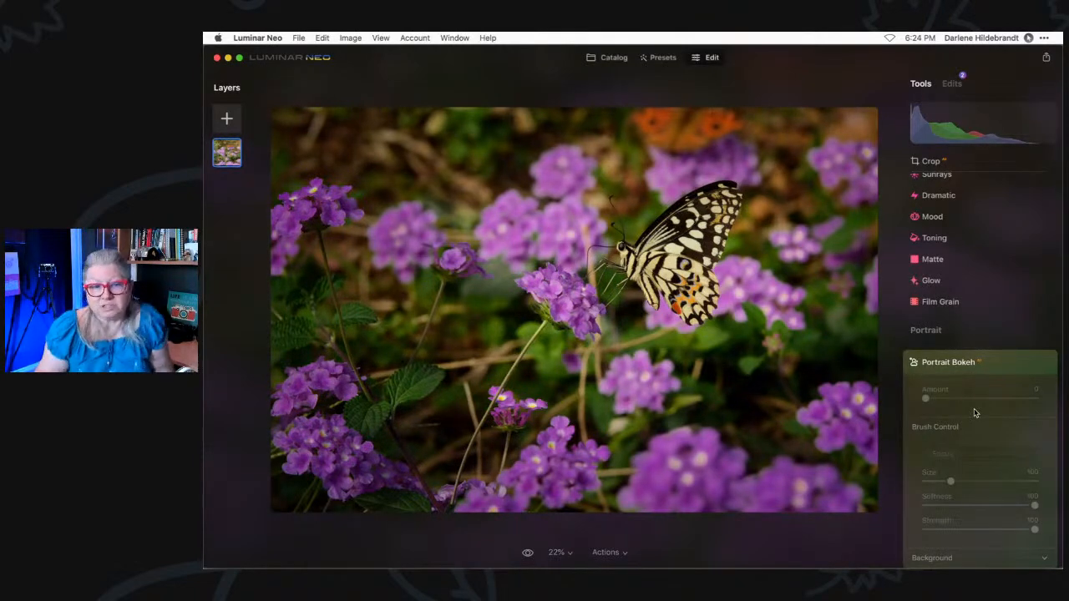
pyautogui.click(983, 362)
pyautogui.scroll(8, 983, 363)
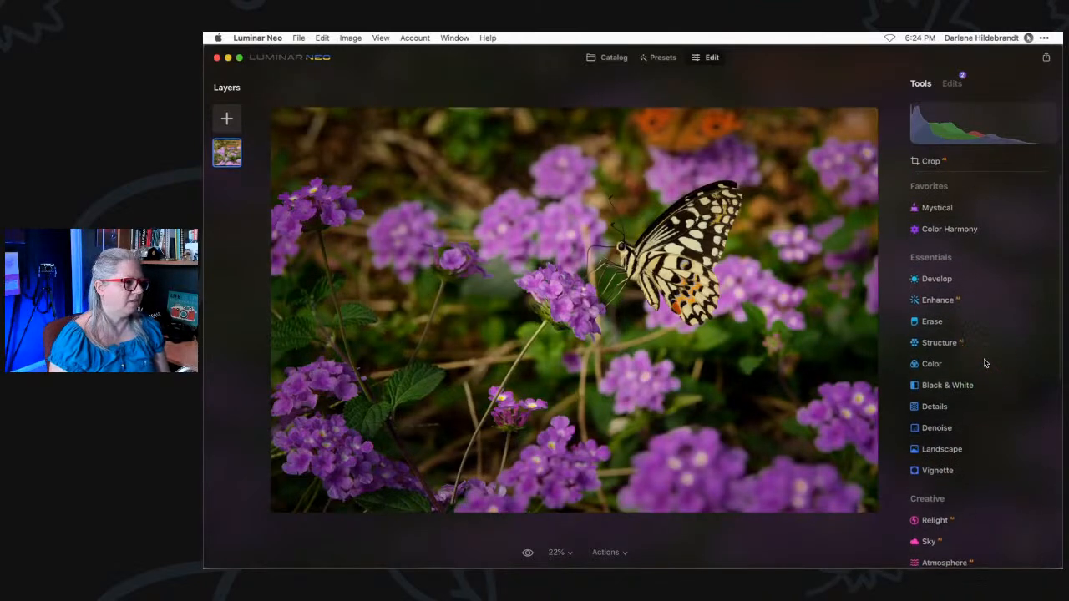
# Soften the whole photo with Structure Amount -100 and Boost 100, and compare it with and without the effect.
pyautogui.click(944, 303)
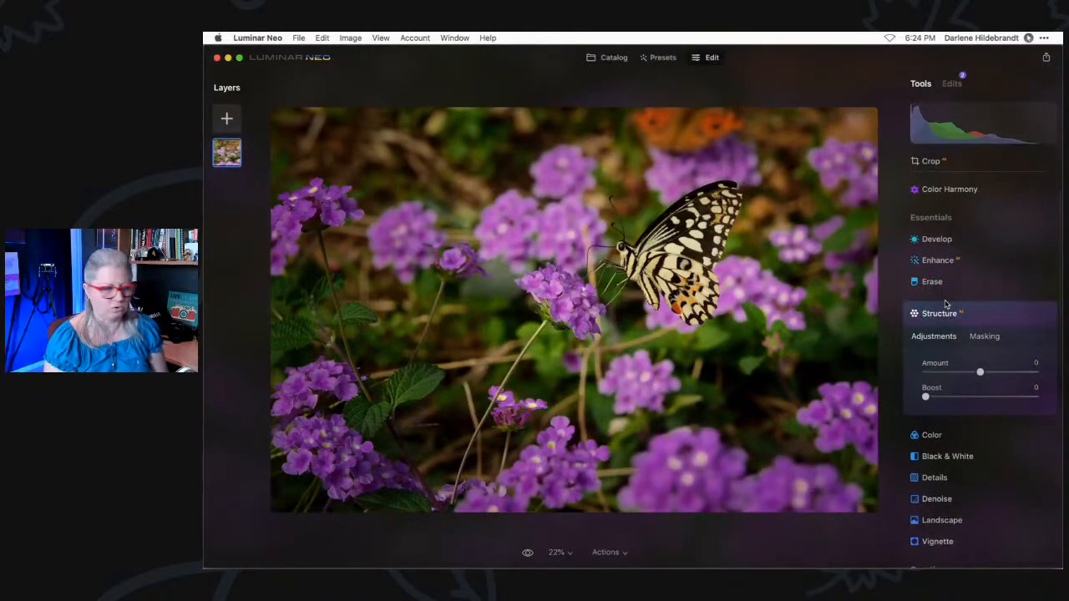
pyautogui.moveTo(979, 372); pyautogui.dragTo(782, 375)
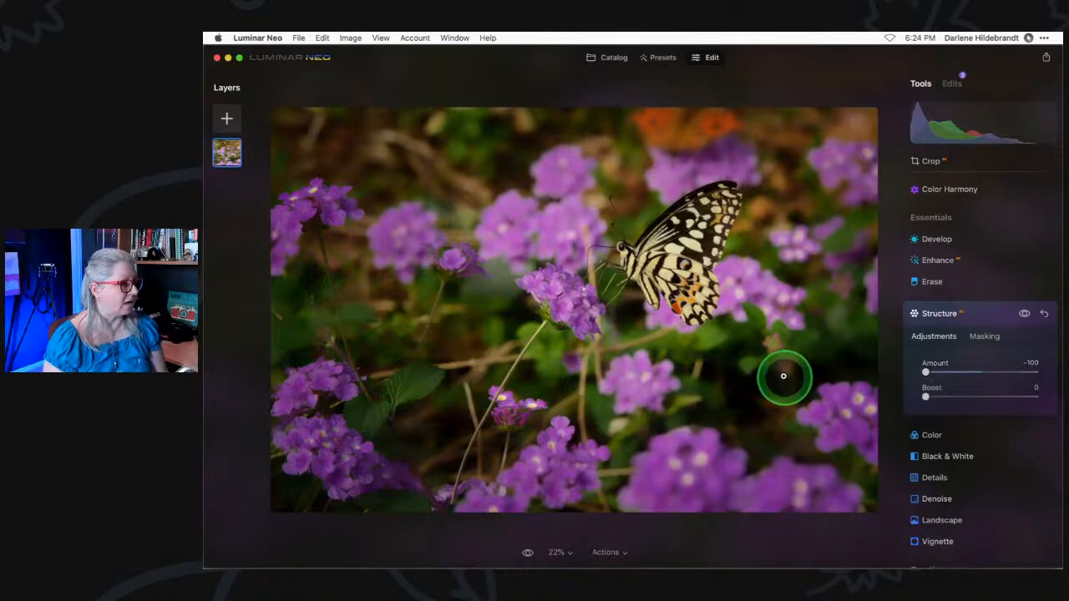
pyautogui.moveTo(926, 397); pyautogui.dragTo(1035, 397)
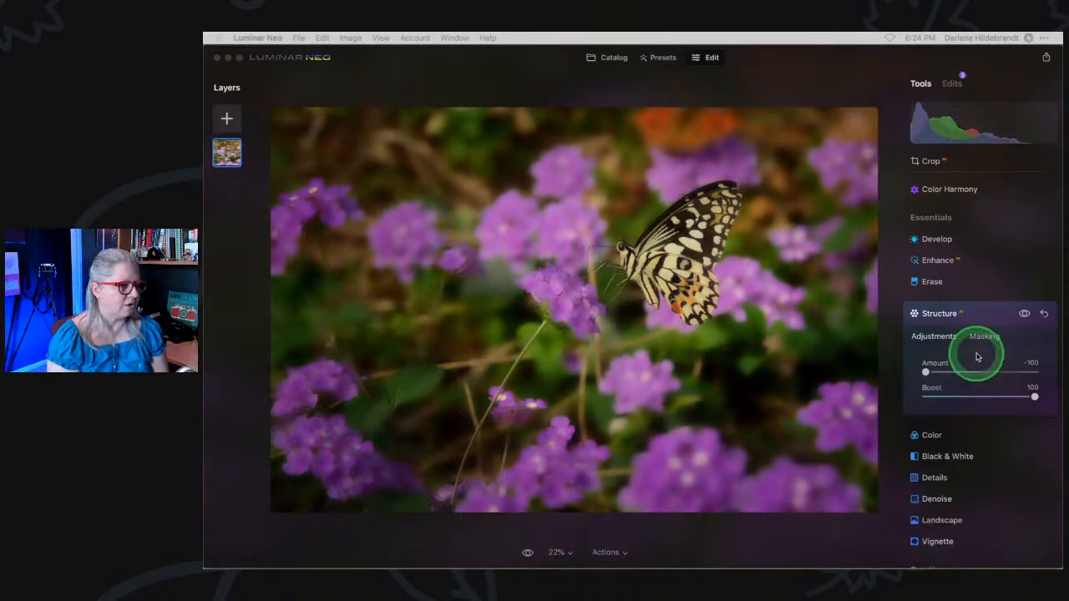
pyautogui.click(978, 313)
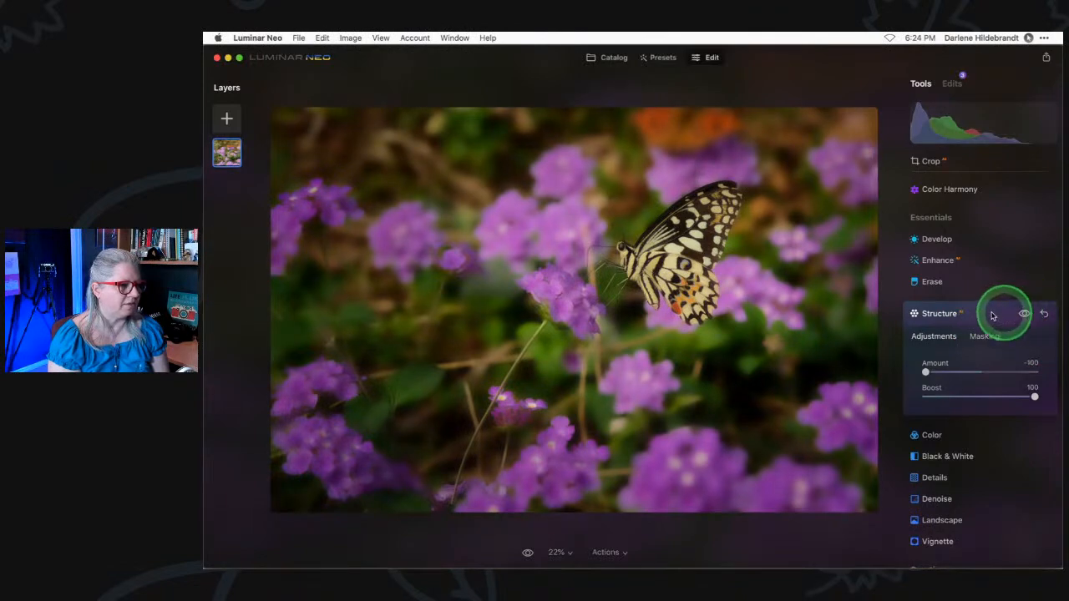
pyautogui.click(1024, 315)
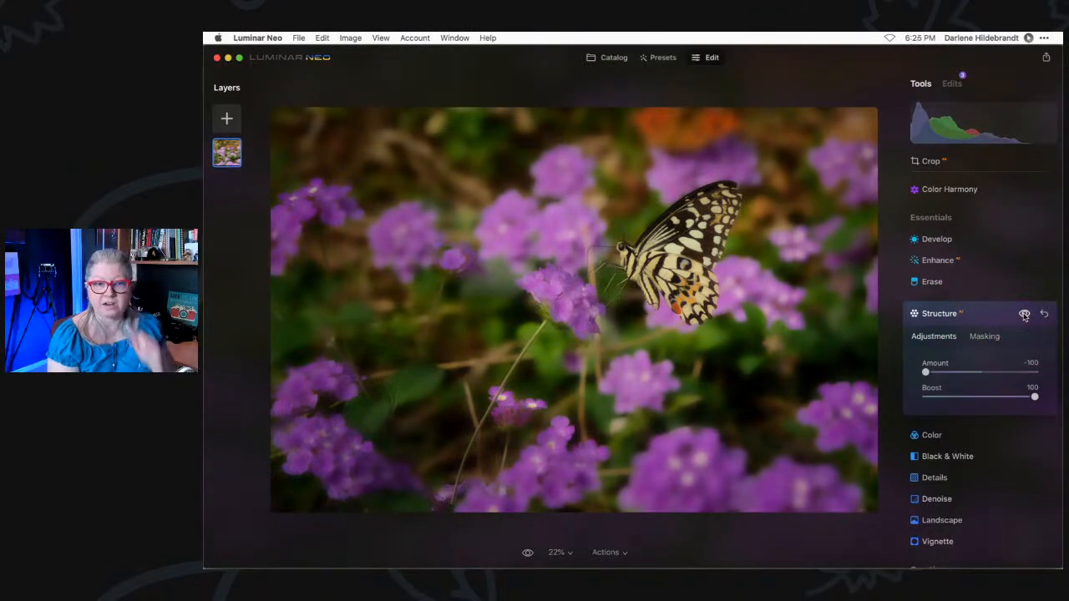
# Mask the Structure effect with the Architecture category of Mask AI.
pyautogui.click(983, 338)
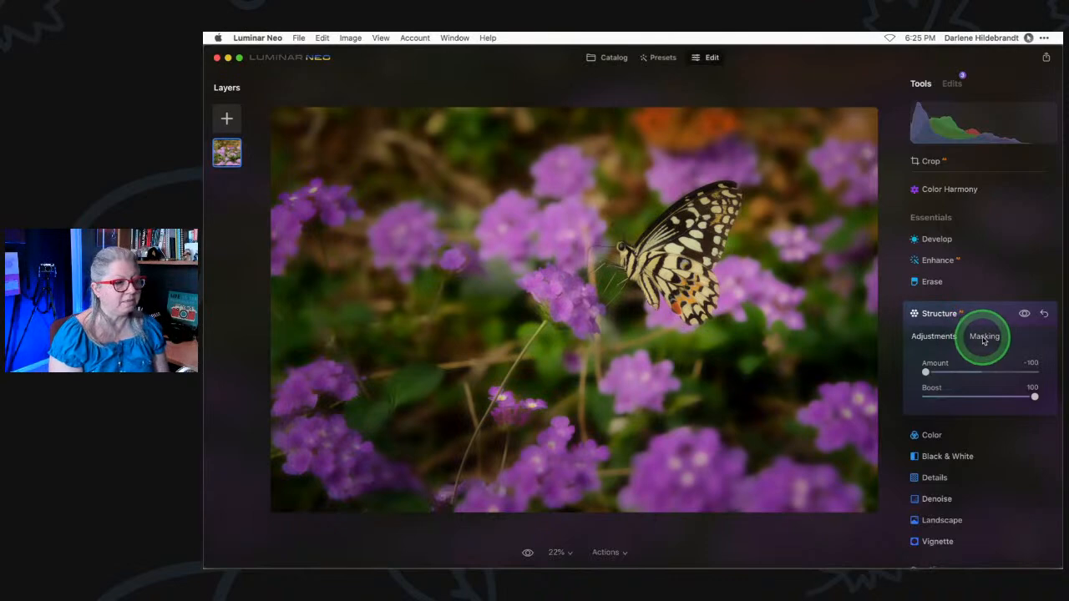
pyautogui.click(988, 338)
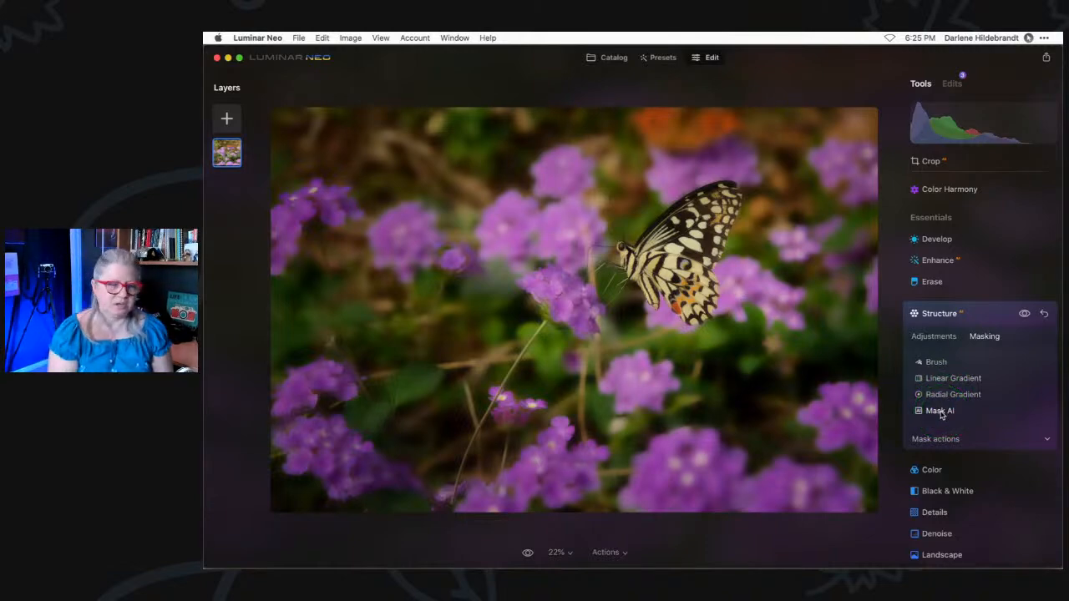
pyautogui.click(937, 439)
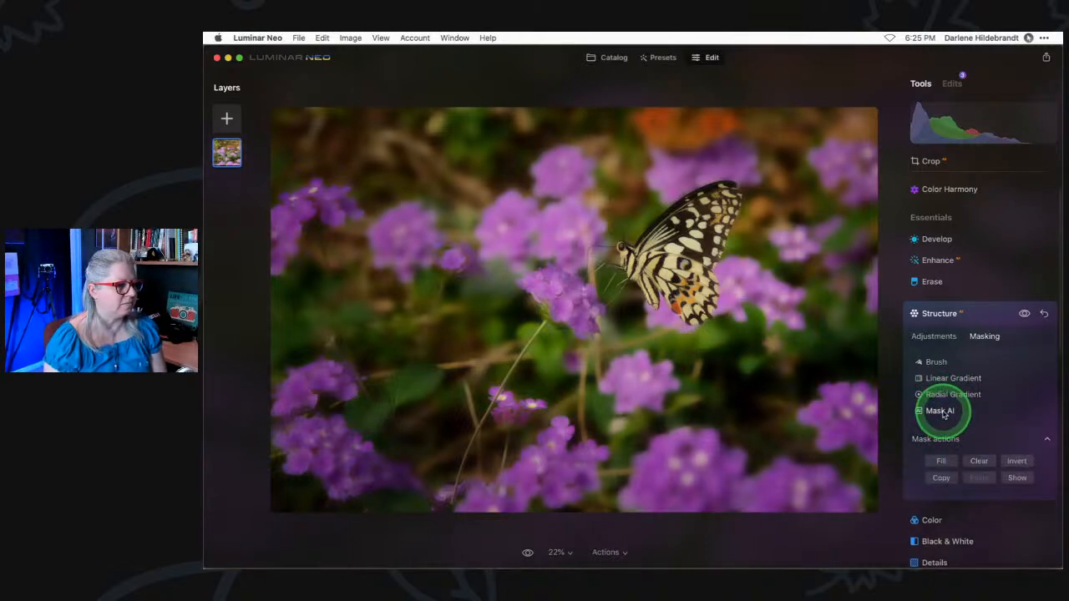
pyautogui.click(941, 412)
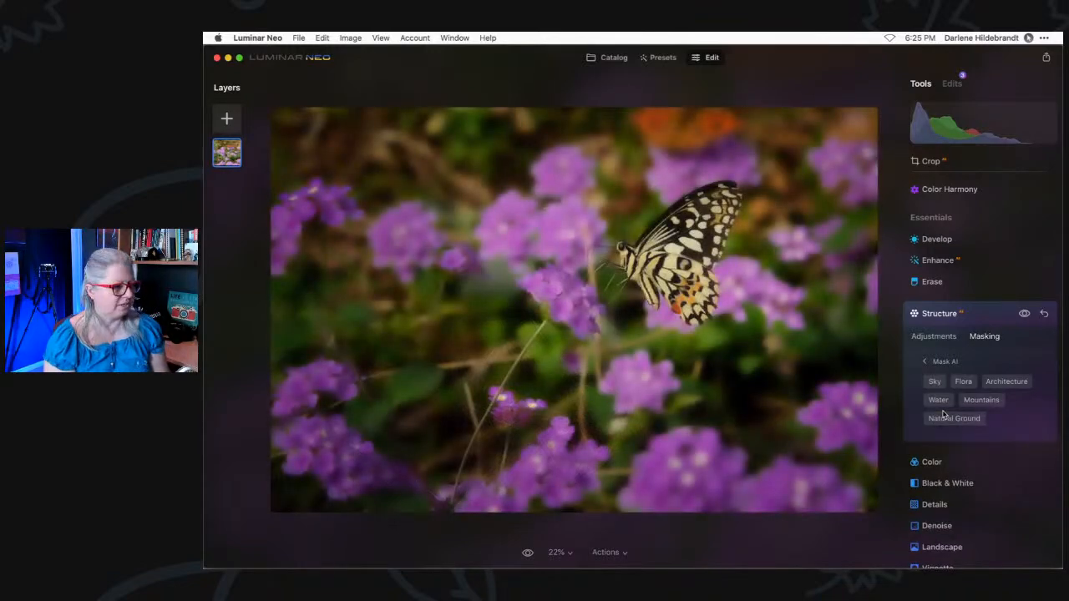
pyautogui.click(934, 382)
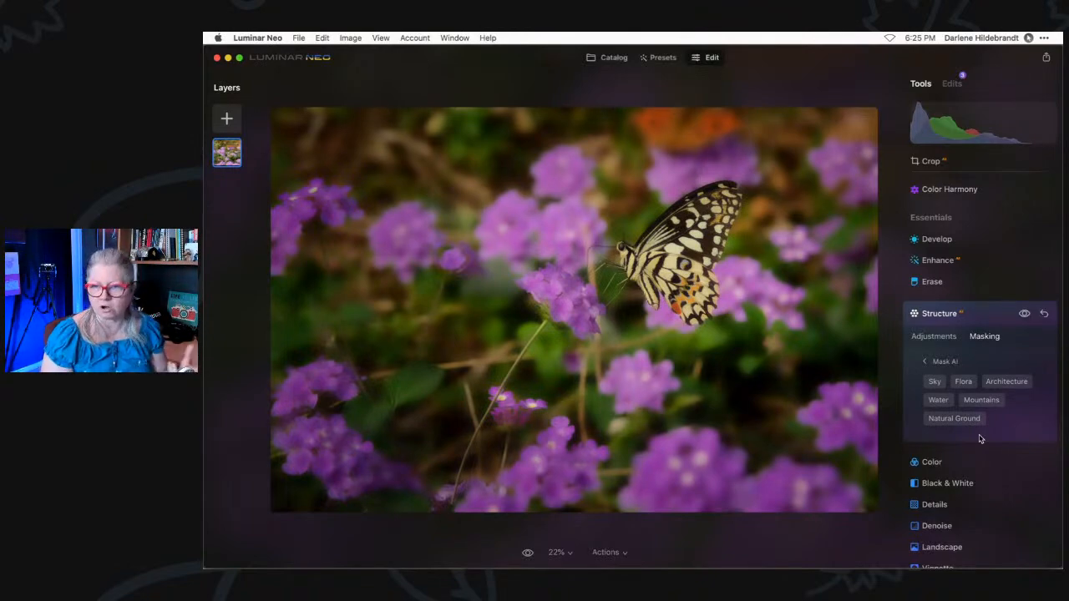
pyautogui.click(1006, 381)
pyautogui.click(1007, 383)
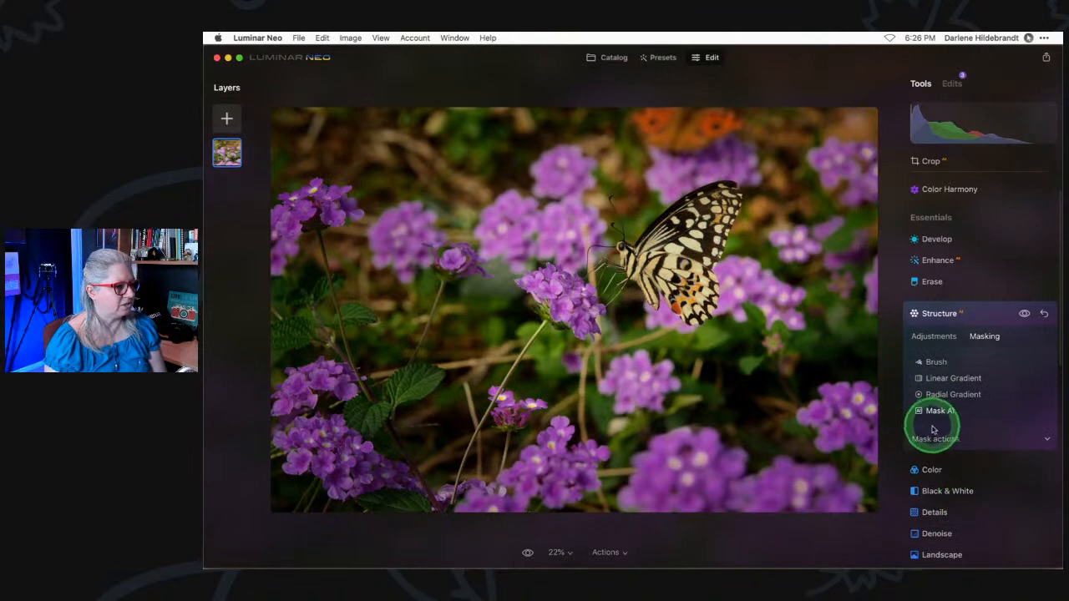
# Display the Structure mask as an overlay on the photo.
pyautogui.click(937, 438)
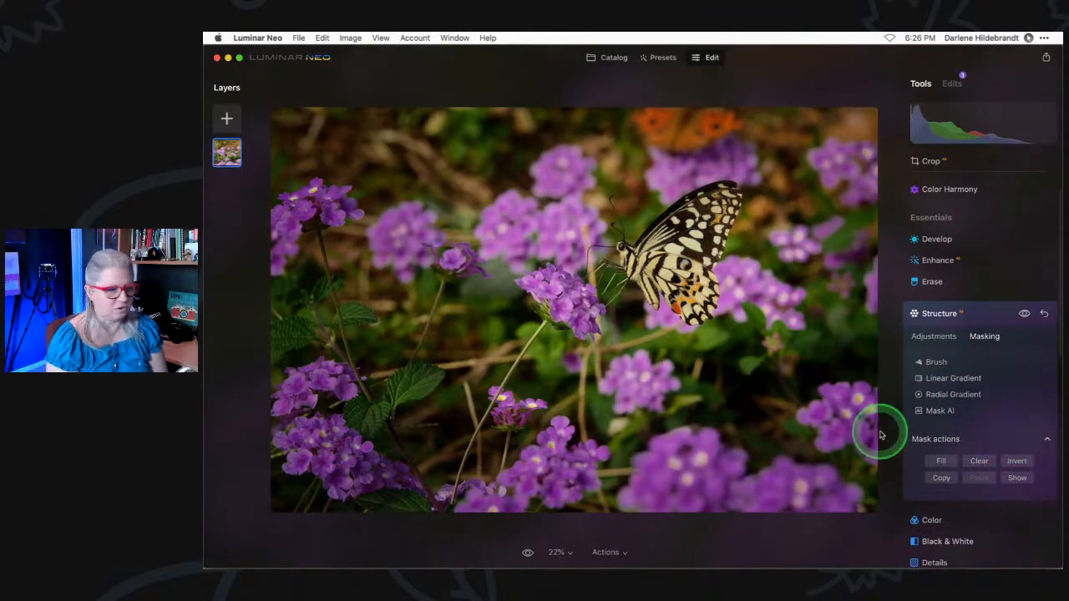
pyautogui.click(950, 439)
pyautogui.click(952, 439)
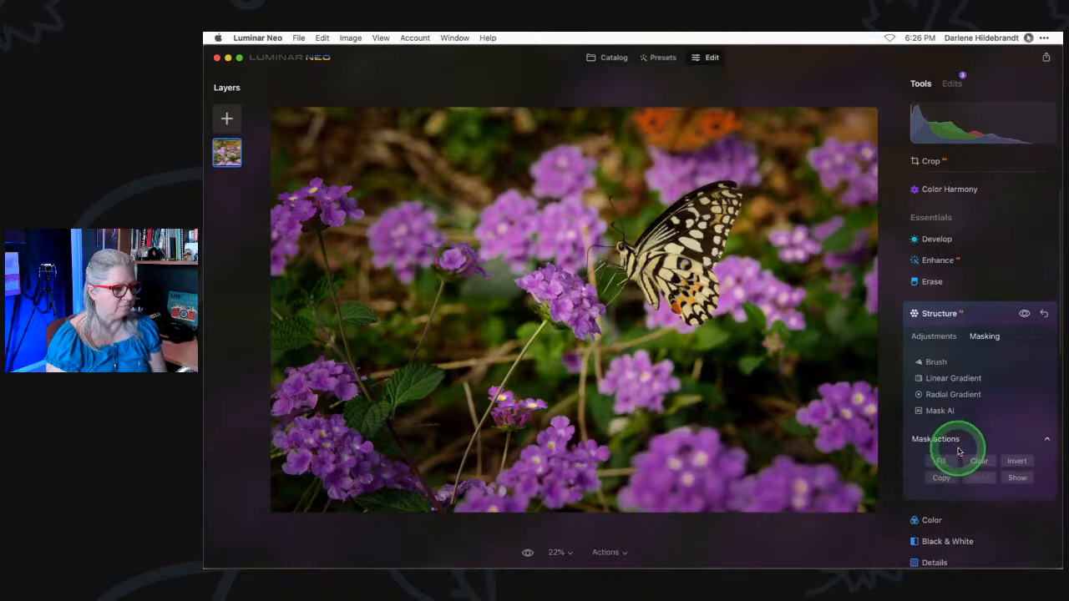
pyautogui.click(1017, 479)
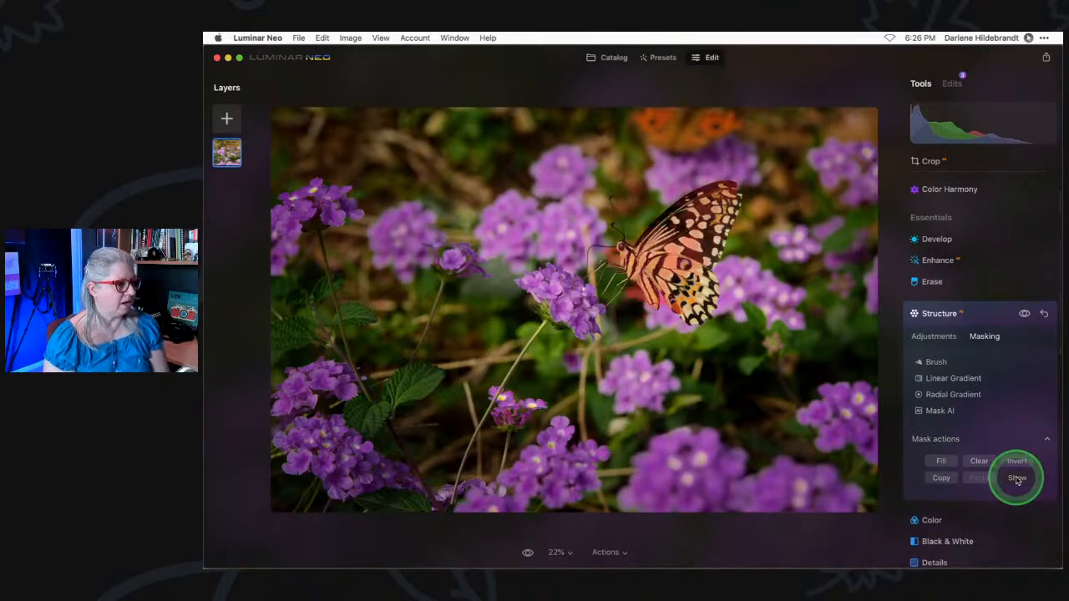
# Paint the mask over the butterfly, the flower it feeds on and the bottom-centre flowers with Softness 82 and Strength 54.
pyautogui.click(936, 363)
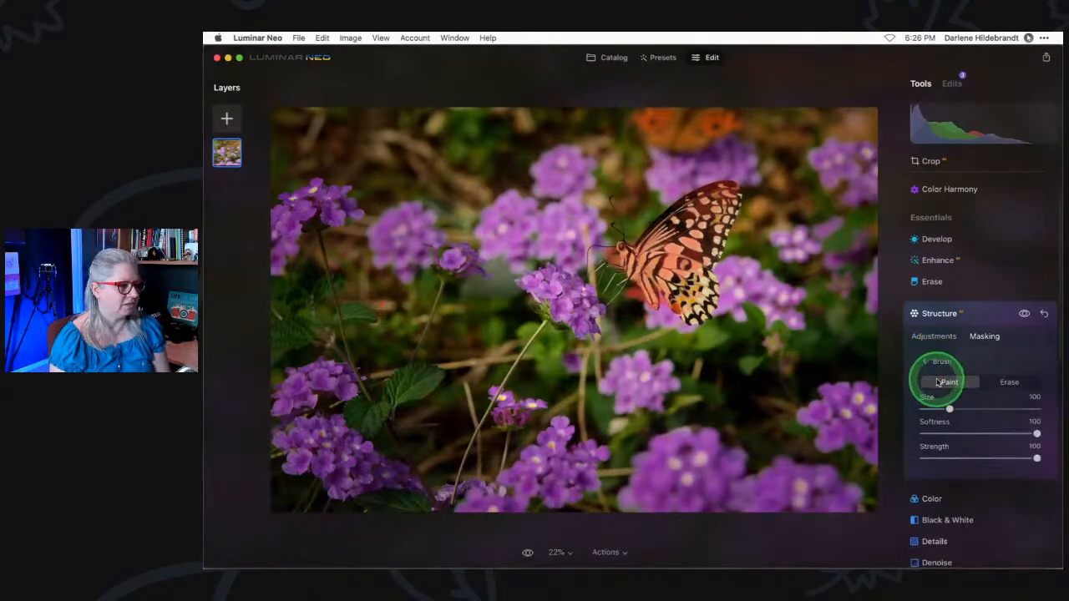
pyautogui.click(1013, 382)
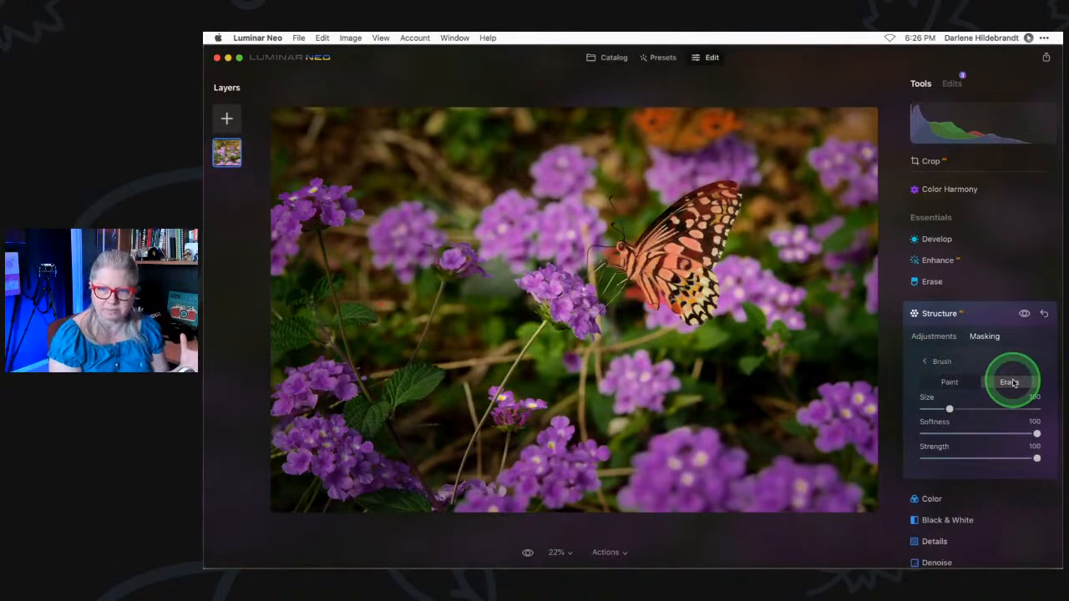
pyautogui.click(954, 382)
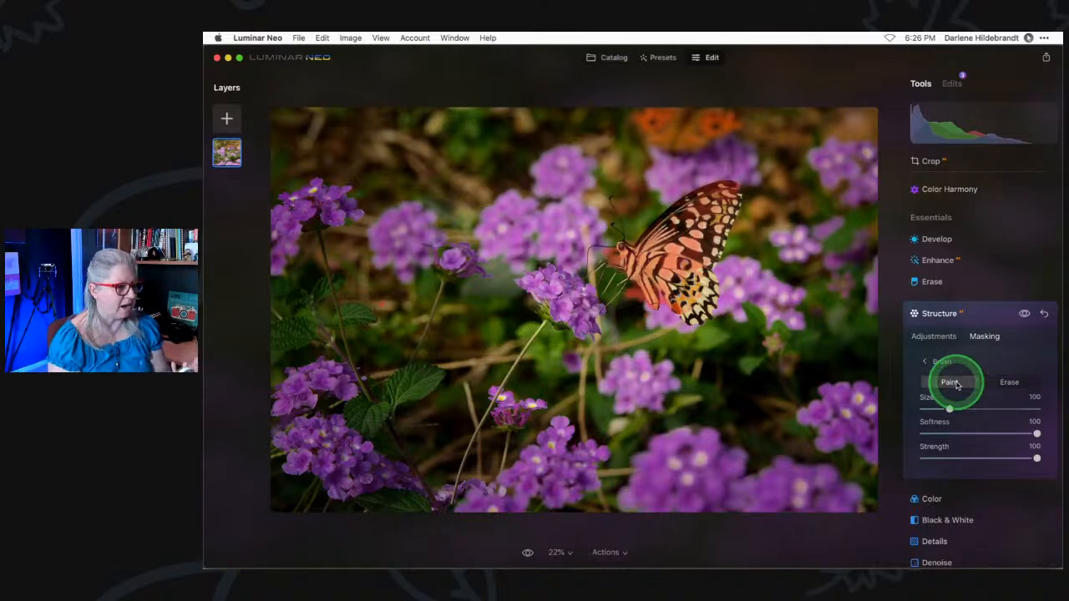
pyautogui.moveTo(979, 433); pyautogui.dragTo(1016, 433)
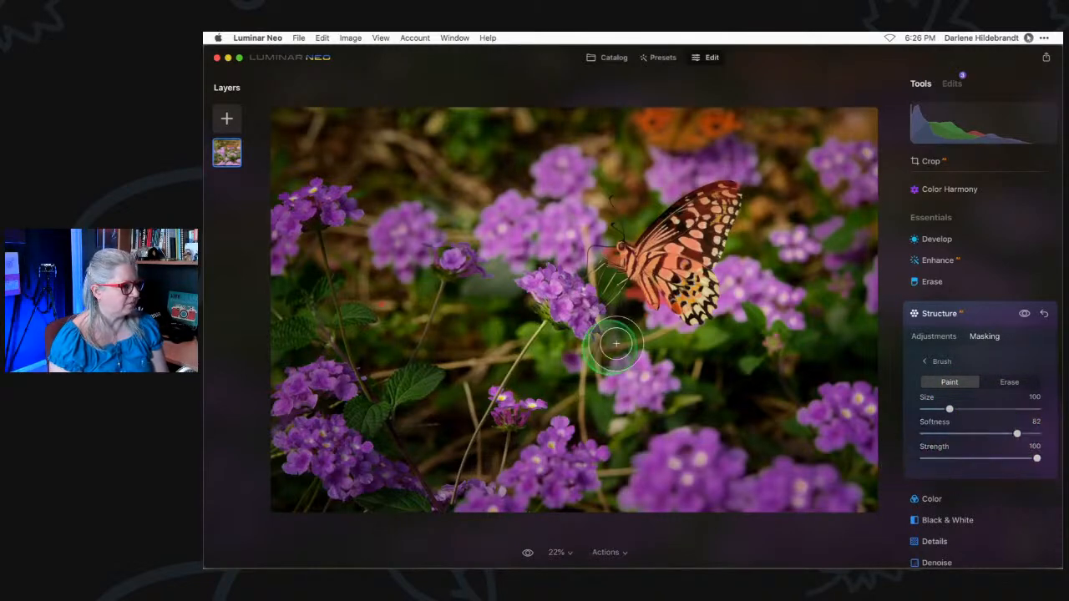
pyautogui.moveTo(1016, 459); pyautogui.dragTo(985, 458)
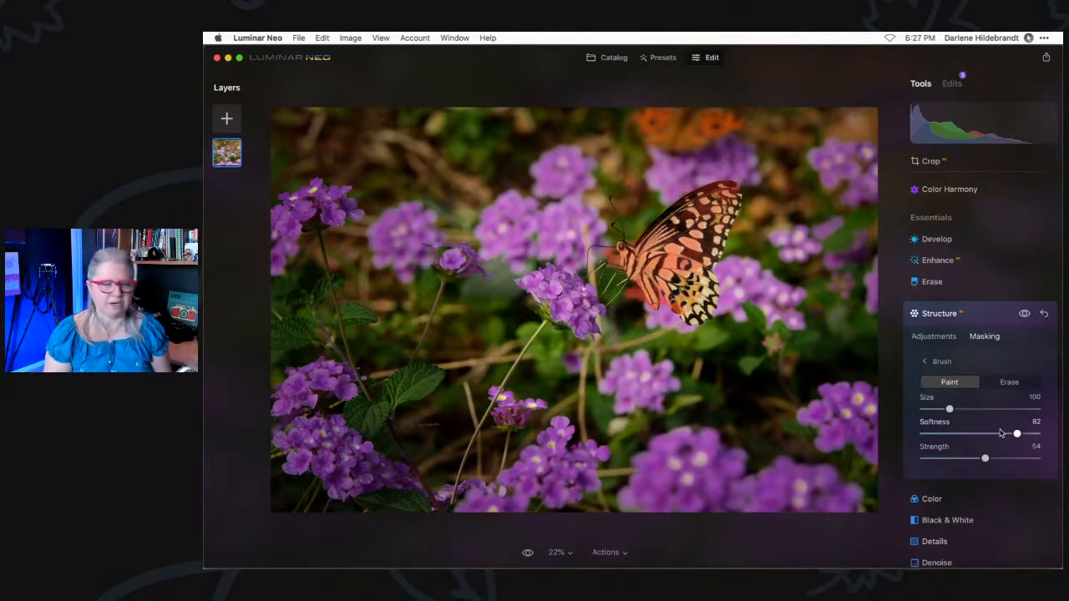
pyautogui.click(969, 520)
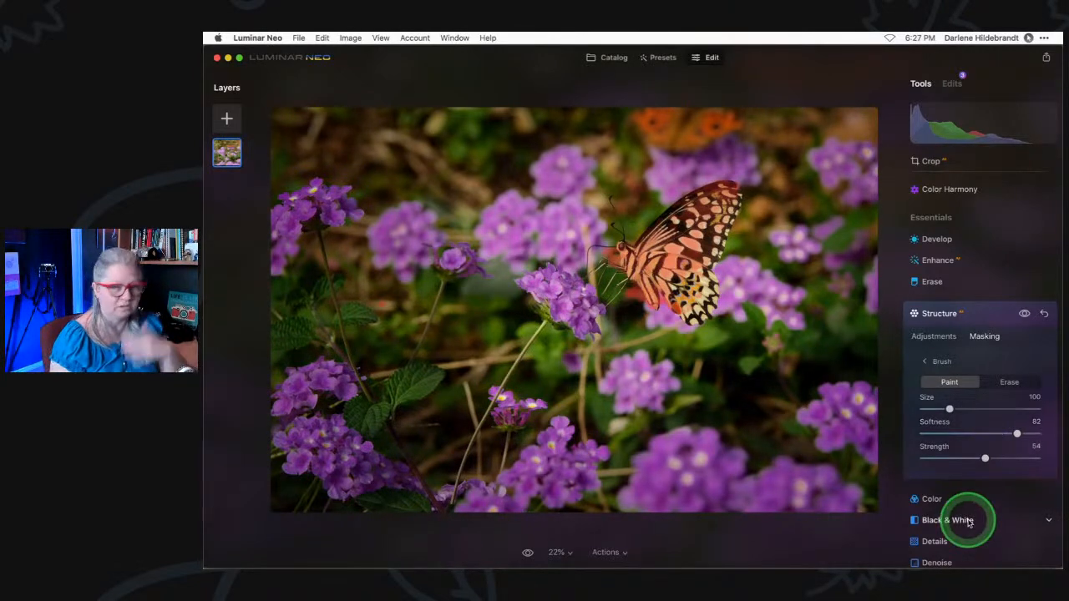
pyautogui.moveTo(627, 260)
pyautogui.mouseDown()
pyautogui.moveTo(684, 281)
pyautogui.moveTo(692, 298)
pyautogui.moveTo(693, 285)
pyautogui.moveTo(696, 309)
pyautogui.moveTo(700, 223)
pyautogui.moveTo(720, 215)
pyautogui.moveTo(690, 296)
pyautogui.moveTo(722, 200)
pyautogui.moveTo(694, 284)
pyautogui.moveTo(673, 244)
pyautogui.moveTo(640, 268)
pyautogui.moveTo(547, 286)
pyautogui.moveTo(589, 325)
pyautogui.moveTo(551, 272)
pyautogui.moveTo(571, 288)
pyautogui.moveTo(549, 292)
pyautogui.moveTo(539, 272)
pyautogui.moveTo(563, 300)
pyautogui.mouseUp()
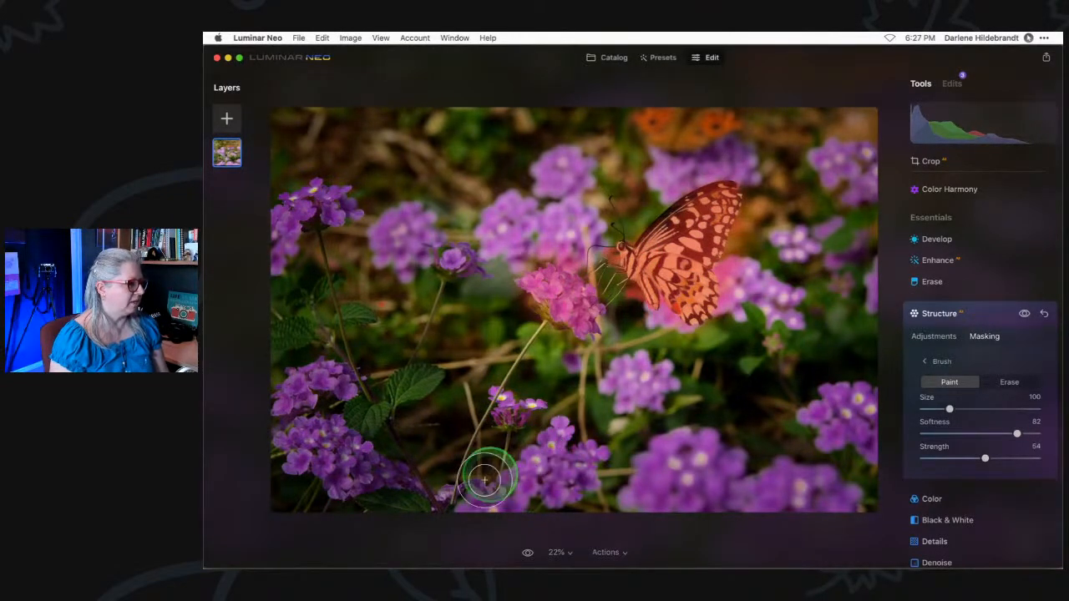
pyautogui.moveTo(516, 491)
pyautogui.mouseDown()
pyautogui.moveTo(570, 456)
pyautogui.moveTo(510, 496)
pyautogui.mouseUp()
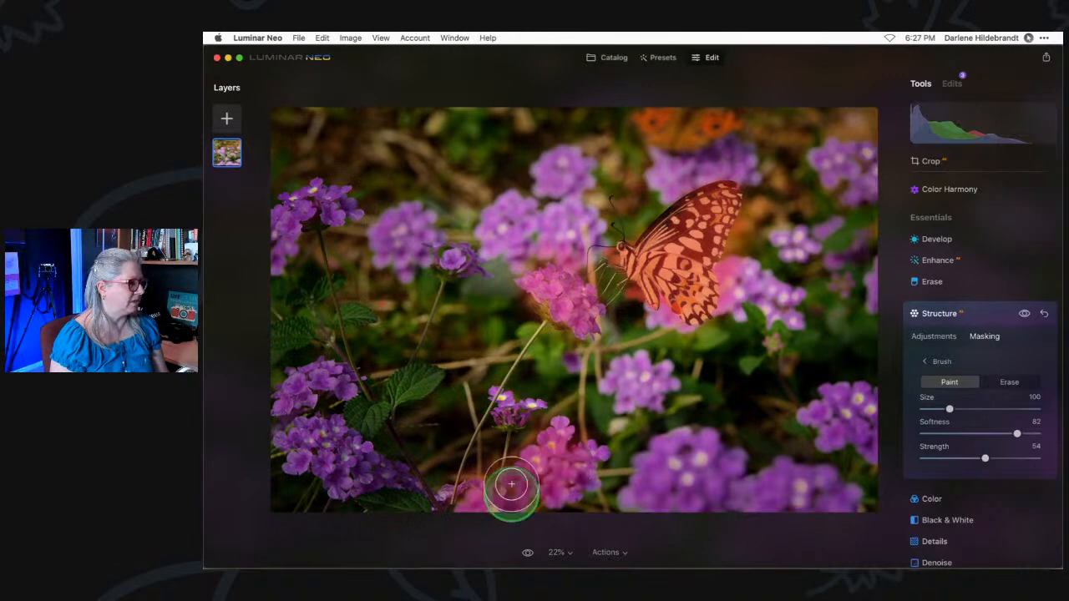
# Paint the mask over the small pink bloom and the lower-left leaves and flowers with brush Size 52, raising Strength to 80.
pyautogui.press('[')
pyautogui.press('[')
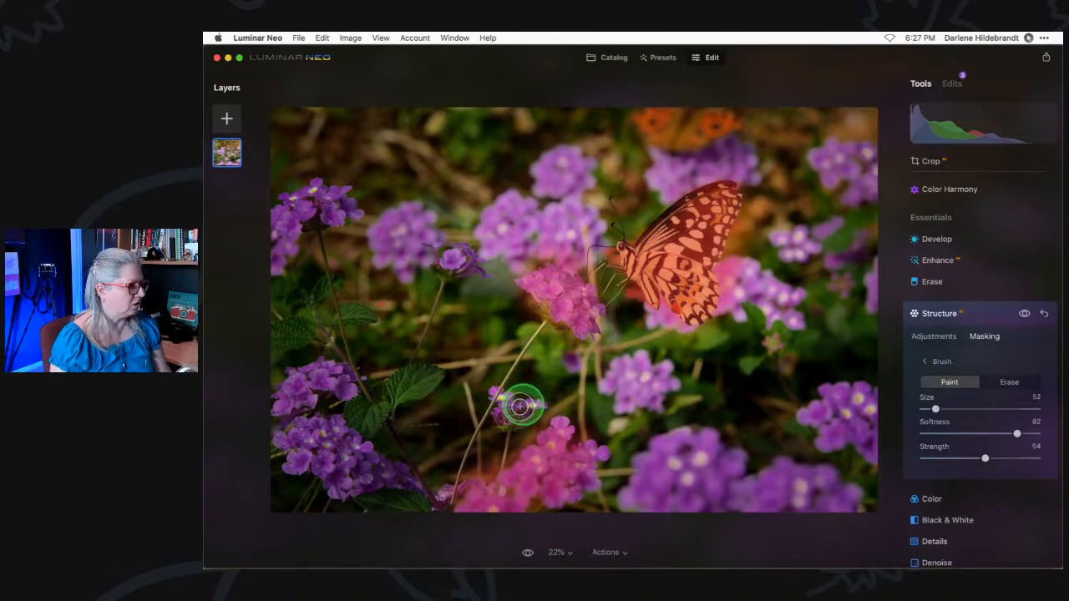
pyautogui.moveTo(496, 396); pyautogui.dragTo(502, 484)
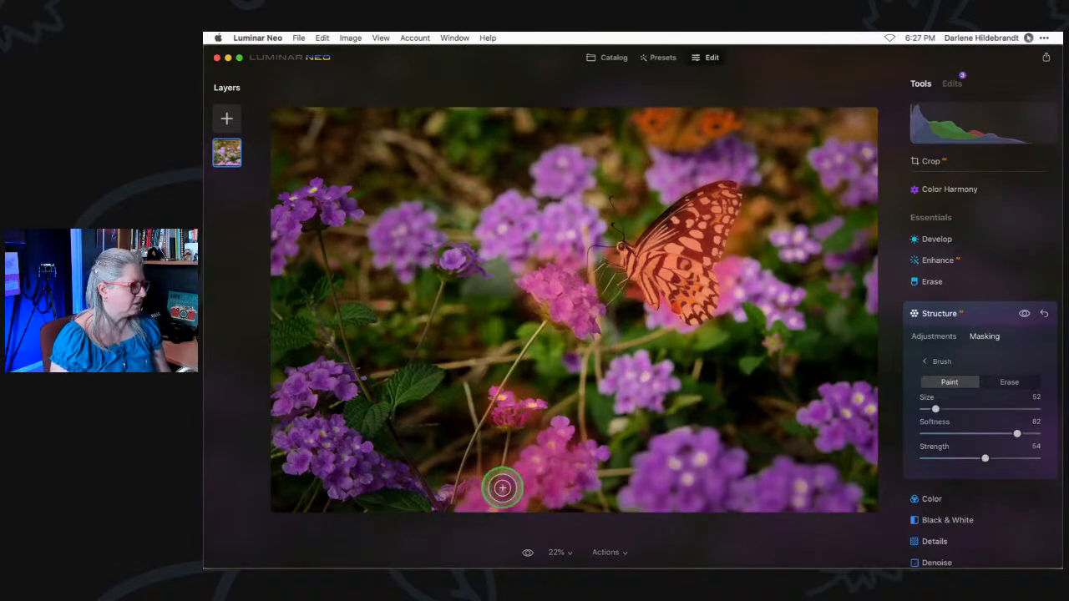
pyautogui.moveTo(273, 481)
pyautogui.mouseDown()
pyautogui.moveTo(365, 501)
pyautogui.moveTo(332, 499)
pyautogui.moveTo(351, 444)
pyautogui.moveTo(420, 379)
pyautogui.moveTo(382, 453)
pyautogui.moveTo(409, 401)
pyautogui.mouseUp()
pyautogui.moveTo(984, 458); pyautogui.dragTo(1013, 458)
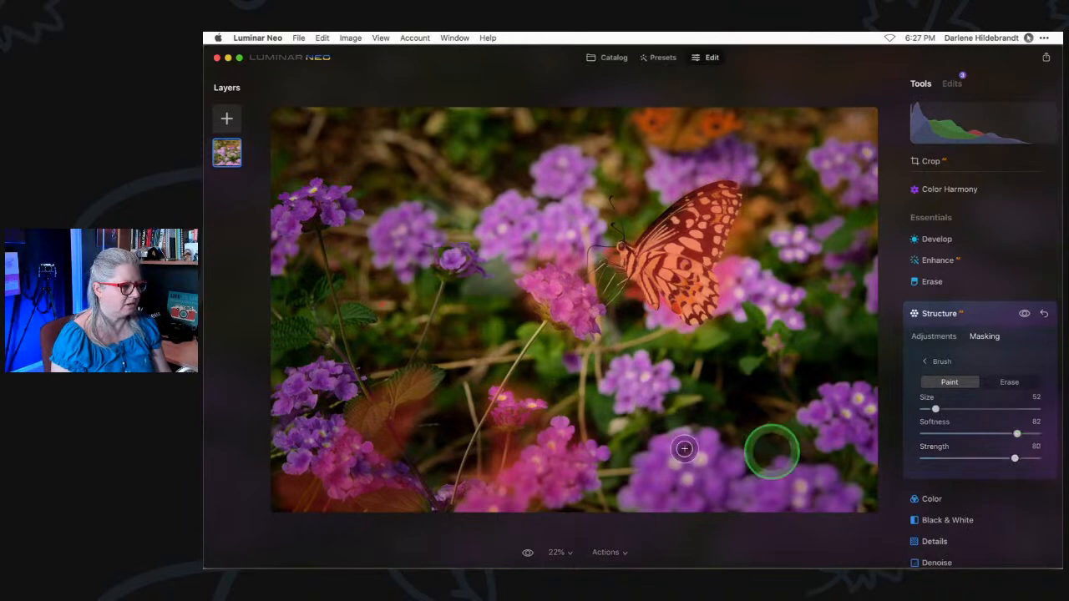
pyautogui.moveTo(367, 504)
pyautogui.mouseDown()
pyautogui.moveTo(408, 504)
pyautogui.moveTo(341, 460)
pyautogui.moveTo(396, 389)
pyautogui.moveTo(410, 390)
pyautogui.moveTo(329, 471)
pyautogui.moveTo(303, 470)
pyautogui.moveTo(343, 385)
pyautogui.moveTo(292, 378)
pyautogui.moveTo(298, 473)
pyautogui.moveTo(293, 399)
pyautogui.moveTo(289, 426)
pyautogui.moveTo(350, 408)
pyautogui.moveTo(296, 474)
pyautogui.moveTo(419, 512)
pyautogui.moveTo(396, 479)
pyautogui.moveTo(322, 472)
pyautogui.moveTo(292, 427)
pyautogui.mouseUp()
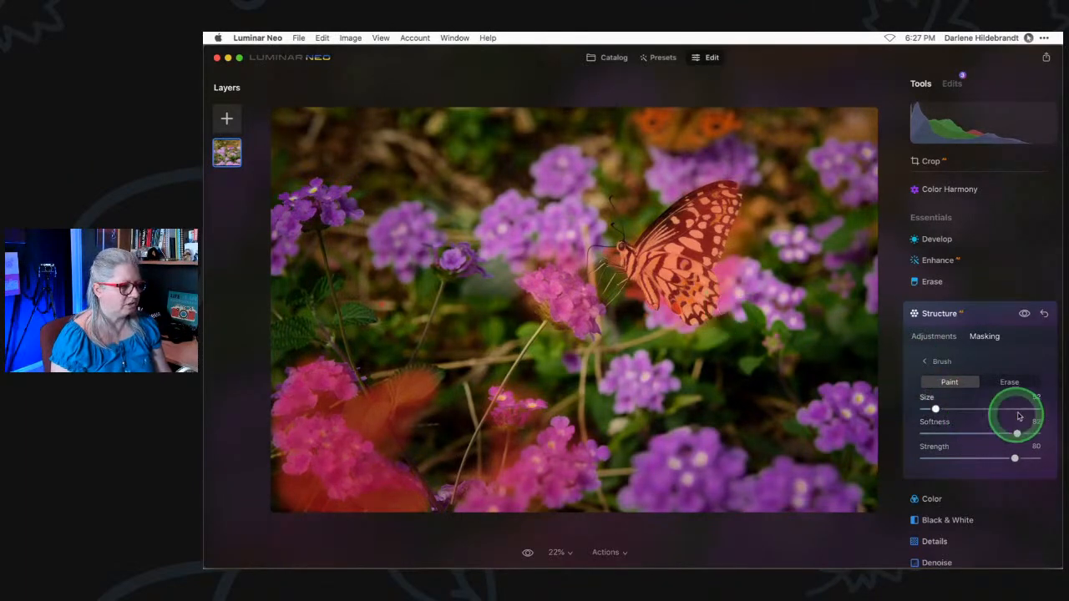
# Paint the mask over the upper-left flowers, the leaves below them and the nearby bud with its stem, using brush Size 100 and then 28.
pyautogui.press(']')
pyautogui.press(']')
pyautogui.press(']')
pyautogui.press(']')
pyautogui.press(']')
pyautogui.press(']')
pyautogui.press(']')
pyautogui.press(']')
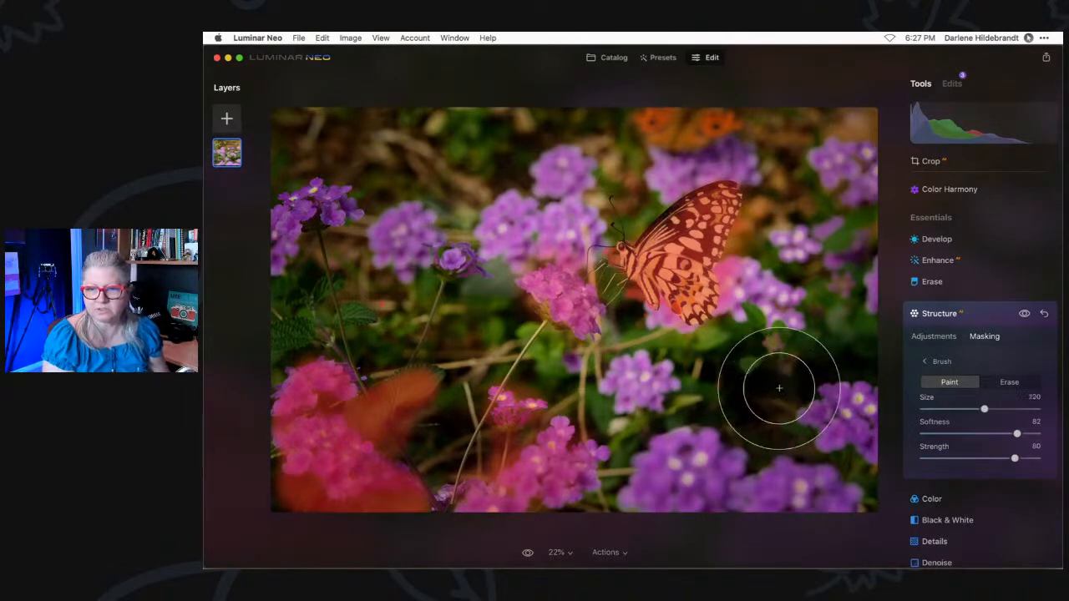
pyautogui.press('[')
pyautogui.press('[')
pyautogui.press('[')
pyautogui.press('[')
pyautogui.press('[')
pyautogui.press('[')
pyautogui.press('[')
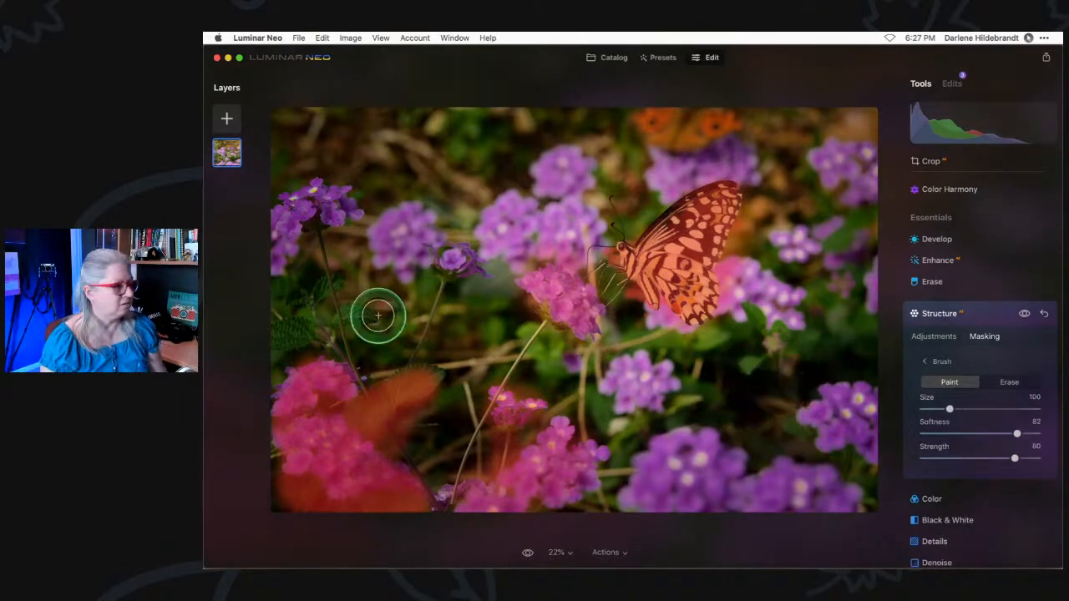
pyautogui.moveTo(324, 200)
pyautogui.mouseDown()
pyautogui.moveTo(254, 265)
pyautogui.moveTo(288, 225)
pyautogui.moveTo(342, 210)
pyautogui.moveTo(275, 234)
pyautogui.moveTo(277, 341)
pyautogui.moveTo(358, 318)
pyautogui.moveTo(322, 290)
pyautogui.moveTo(289, 326)
pyautogui.mouseUp()
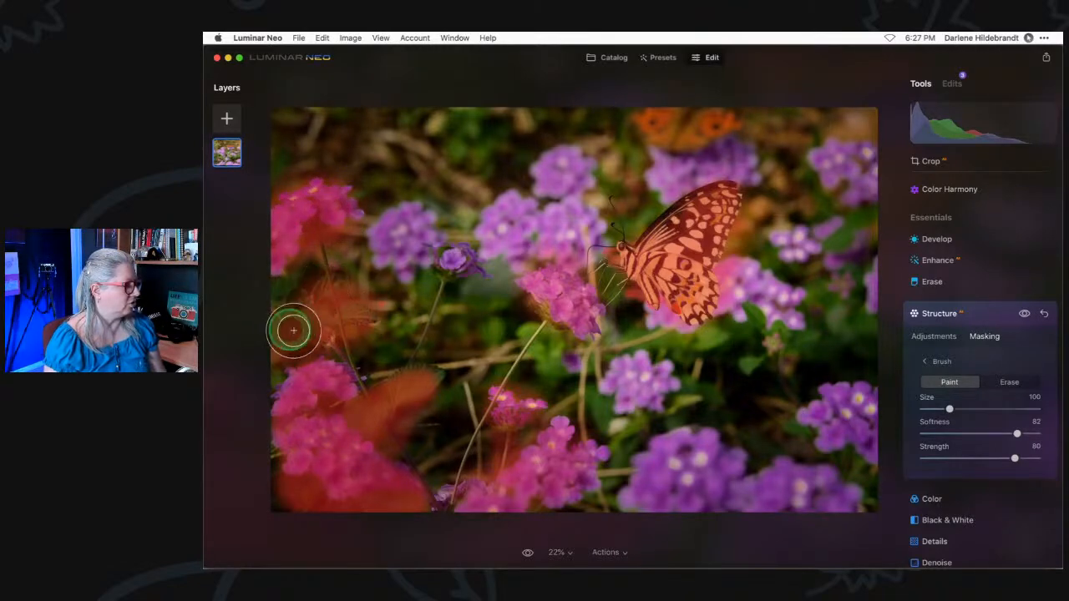
pyautogui.moveTo(357, 425)
pyautogui.mouseDown()
pyautogui.moveTo(334, 381)
pyautogui.moveTo(333, 324)
pyautogui.moveTo(346, 314)
pyautogui.moveTo(293, 340)
pyautogui.moveTo(319, 309)
pyautogui.moveTo(307, 307)
pyautogui.moveTo(313, 214)
pyautogui.mouseUp()
pyautogui.moveTo(440, 260)
pyautogui.mouseDown()
pyautogui.moveTo(398, 388)
pyautogui.moveTo(425, 369)
pyautogui.moveTo(438, 380)
pyautogui.moveTo(427, 371)
pyautogui.moveTo(376, 399)
pyautogui.moveTo(374, 428)
pyautogui.moveTo(364, 410)
pyautogui.moveTo(357, 449)
pyautogui.moveTo(408, 491)
pyautogui.moveTo(377, 505)
pyautogui.moveTo(467, 491)
pyautogui.moveTo(447, 500)
pyautogui.moveTo(457, 485)
pyautogui.moveTo(478, 484)
pyautogui.moveTo(437, 504)
pyautogui.moveTo(497, 498)
pyautogui.moveTo(446, 502)
pyautogui.moveTo(489, 495)
pyautogui.moveTo(570, 419)
pyautogui.moveTo(594, 449)
pyautogui.moveTo(584, 483)
pyautogui.moveTo(527, 502)
pyautogui.moveTo(512, 496)
pyautogui.moveTo(541, 487)
pyautogui.mouseUp()
pyautogui.press('[')
pyautogui.press('[')
pyautogui.press('[')
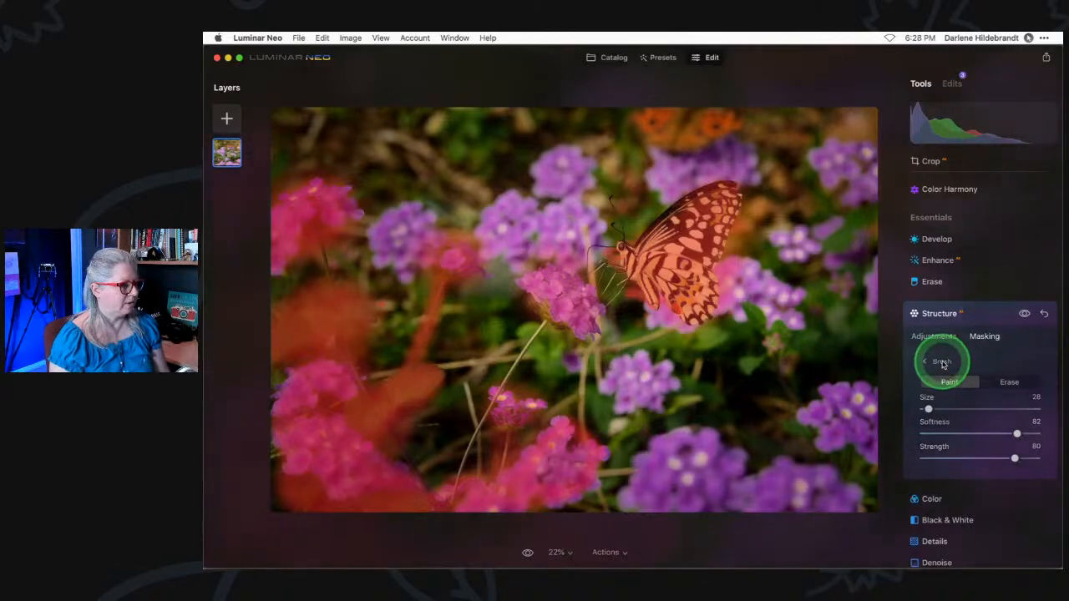
# Hide the mask overlay and compare the photo with and without the masked Structure effect.
pyautogui.click(942, 363)
pyautogui.click(1006, 439)
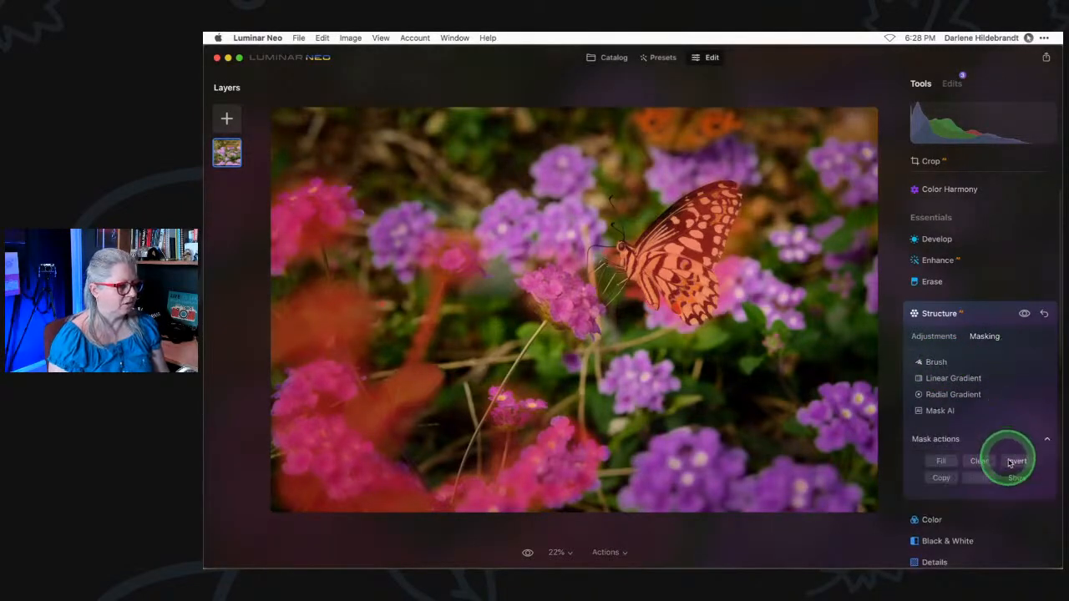
pyautogui.click(1016, 478)
pyautogui.click(1027, 321)
pyautogui.click(1027, 321)
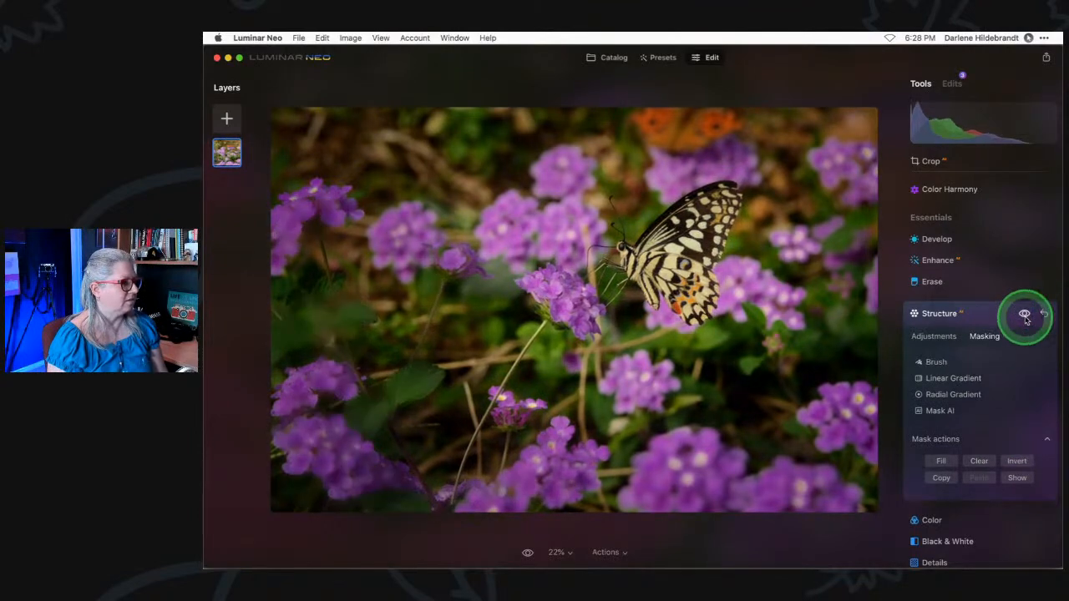
# Paint the mask over the butterfly's legs, head and lower wing edge with the brush at Size 100.
pyautogui.click(929, 362)
pyautogui.moveTo(705, 333)
pyautogui.mouseDown()
pyautogui.moveTo(676, 266)
pyautogui.moveTo(662, 267)
pyautogui.moveTo(685, 270)
pyautogui.moveTo(639, 263)
pyautogui.moveTo(757, 180)
pyautogui.moveTo(711, 207)
pyautogui.moveTo(706, 307)
pyautogui.moveTo(674, 297)
pyautogui.moveTo(656, 256)
pyautogui.moveTo(593, 299)
pyautogui.moveTo(630, 255)
pyautogui.moveTo(582, 290)
pyautogui.moveTo(662, 249)
pyautogui.moveTo(690, 270)
pyautogui.moveTo(710, 218)
pyautogui.moveTo(620, 246)
pyautogui.mouseUp()
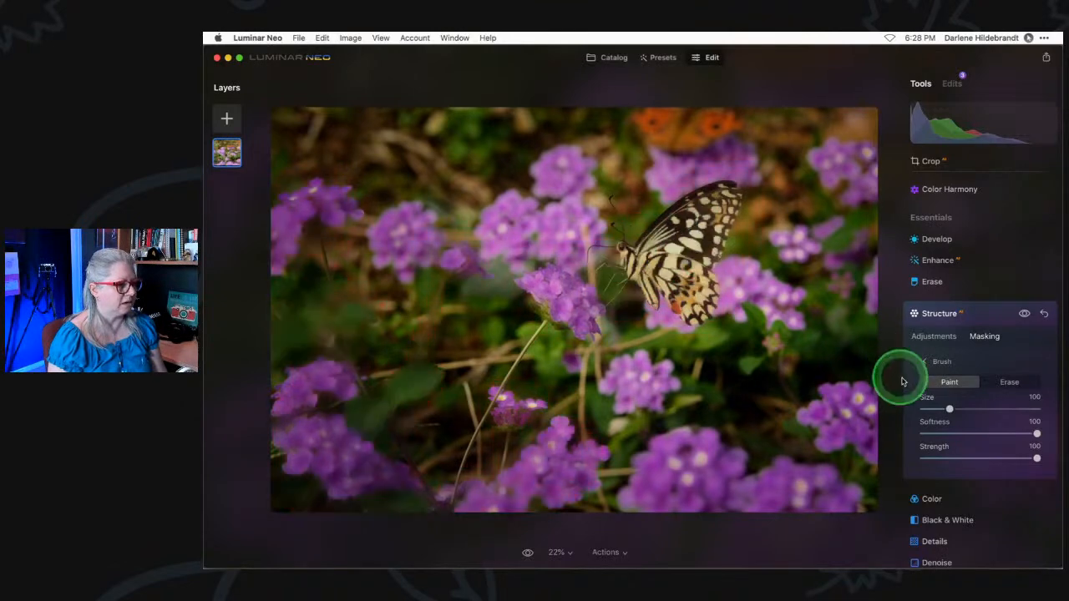
pyautogui.click(939, 361)
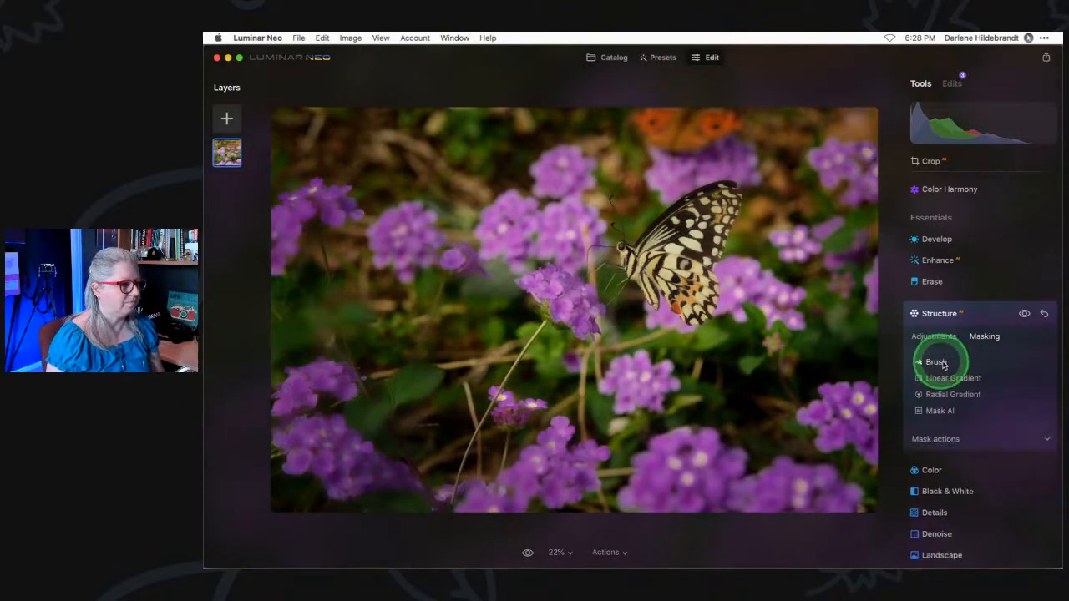
# Invert the Structure mask so that it covers the background, and display its overlay.
pyautogui.click(955, 441)
pyautogui.click(1019, 461)
pyautogui.click(1022, 476)
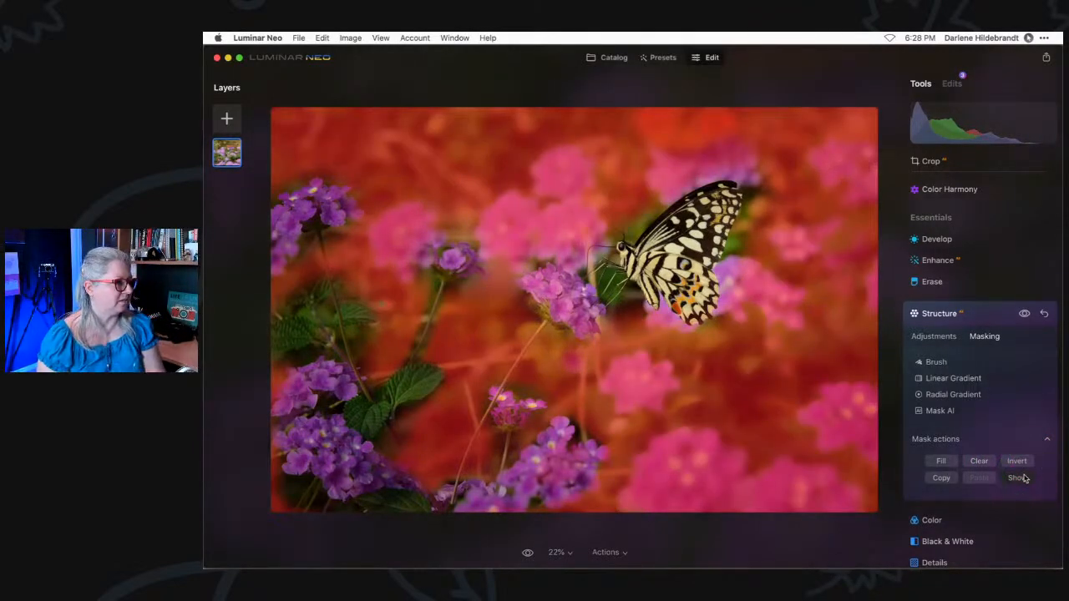
# Erase the mask from the butterfly's legs and proboscis with the brush at Size 10 and Softness 17.
pyautogui.click(931, 361)
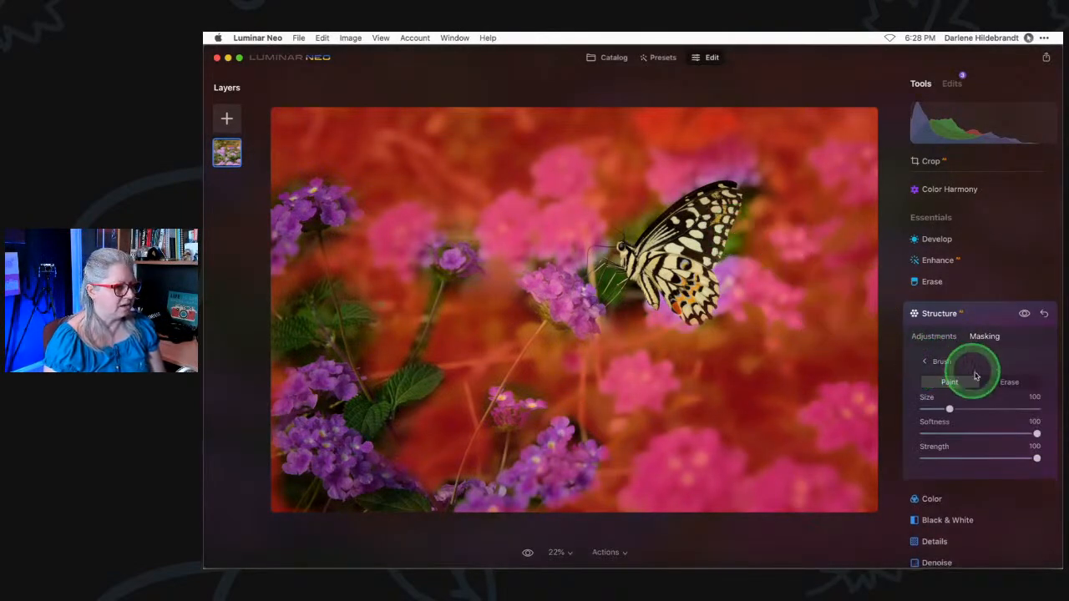
pyautogui.moveTo(1037, 433)
pyautogui.mouseDown()
pyautogui.moveTo(942, 432)
pyautogui.moveTo(945, 408)
pyautogui.moveTo(935, 408)
pyautogui.mouseUp()
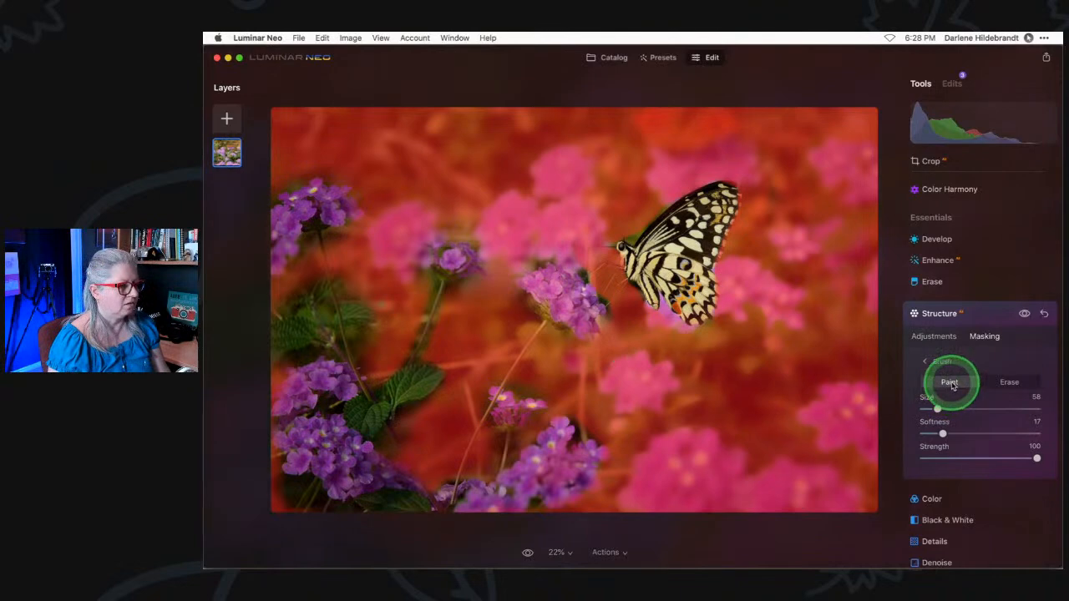
pyautogui.click(1007, 382)
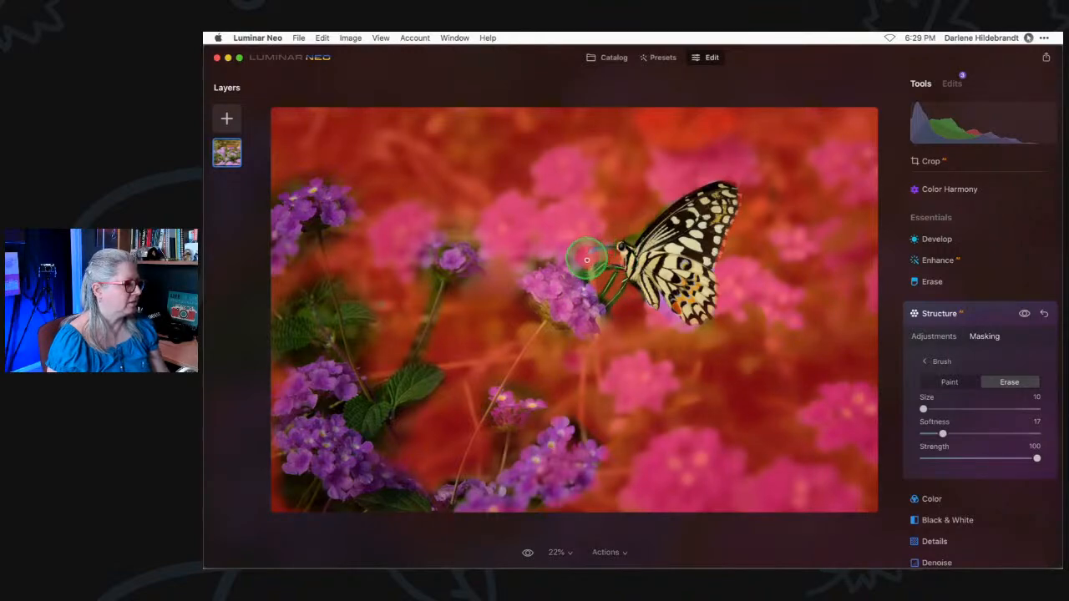
pyautogui.moveTo(611, 274); pyautogui.dragTo(669, 255)
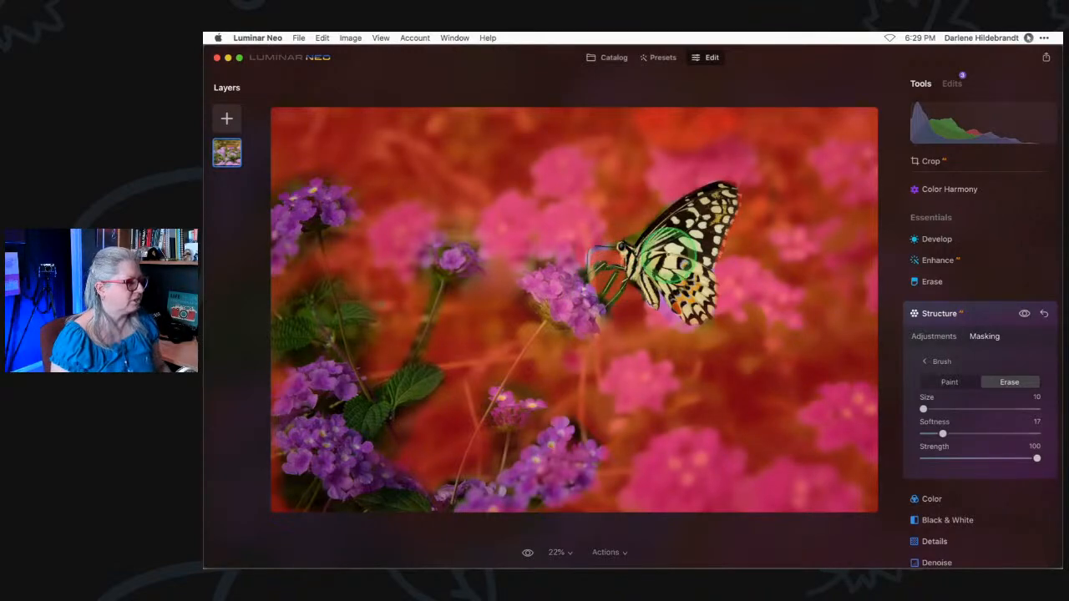
# Erase the mask from the butterfly's antenna, proboscis and remaining legs at 100% zoom with brush Size 34, and finish brushing.
pyautogui.doubleClick(667, 258)
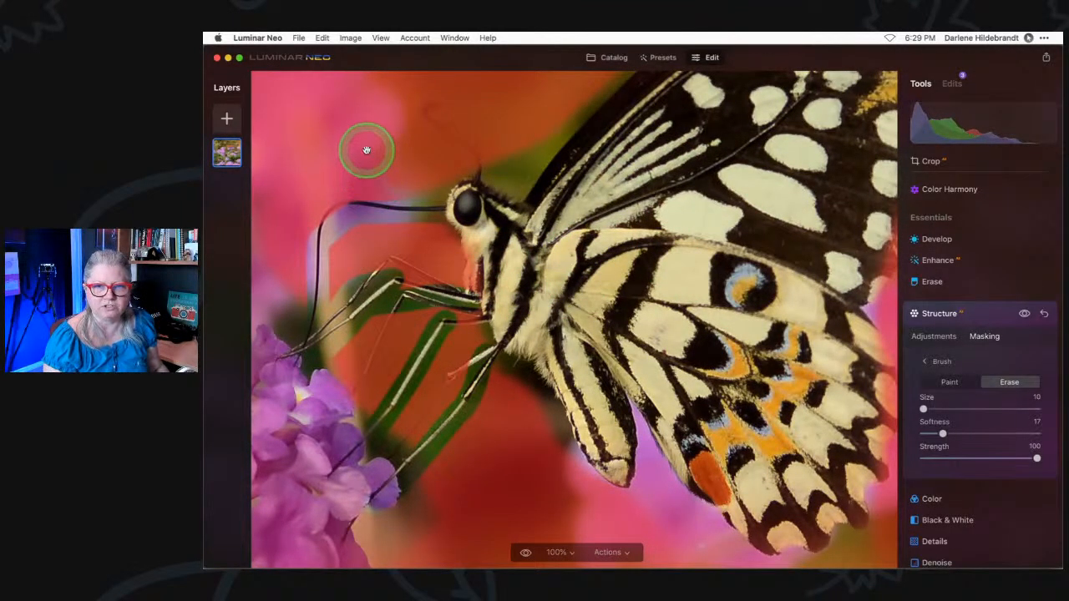
pyautogui.moveTo(366, 149)
pyautogui.mouseDown()
pyautogui.moveTo(470, 258)
pyautogui.moveTo(470, 239)
pyautogui.moveTo(443, 226)
pyautogui.mouseUp()
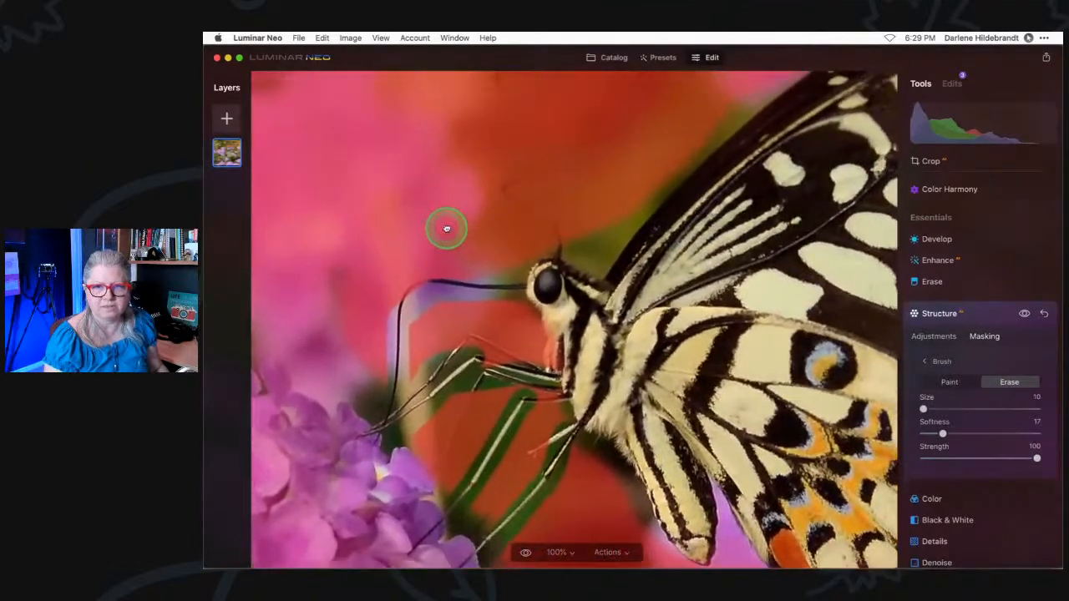
pyautogui.moveTo(559, 252)
pyautogui.mouseDown()
pyautogui.moveTo(553, 221)
pyautogui.moveTo(506, 194)
pyautogui.mouseUp()
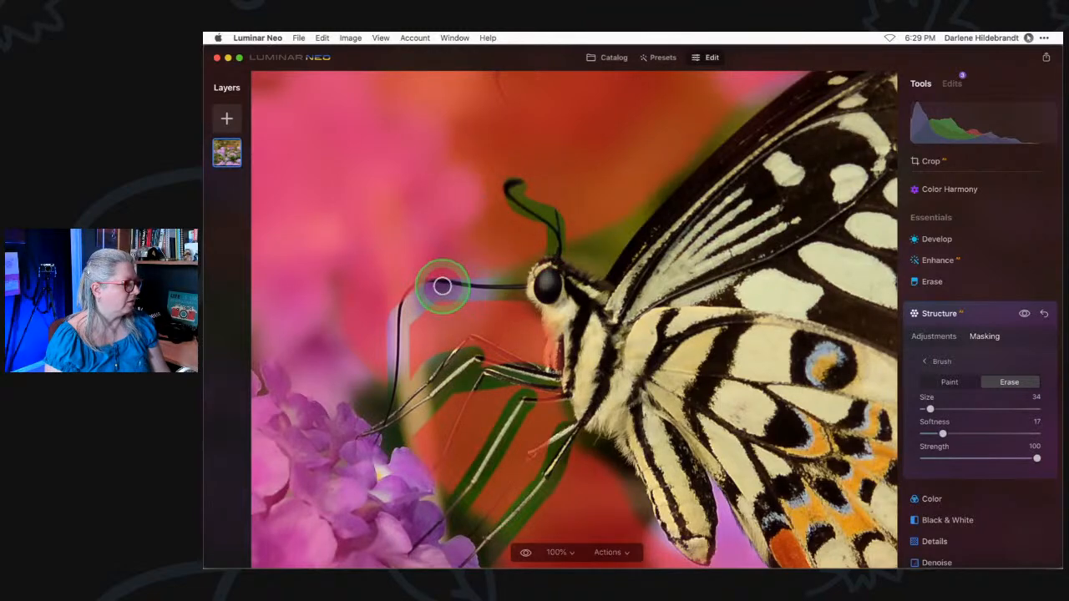
pyautogui.moveTo(410, 290); pyautogui.dragTo(407, 340)
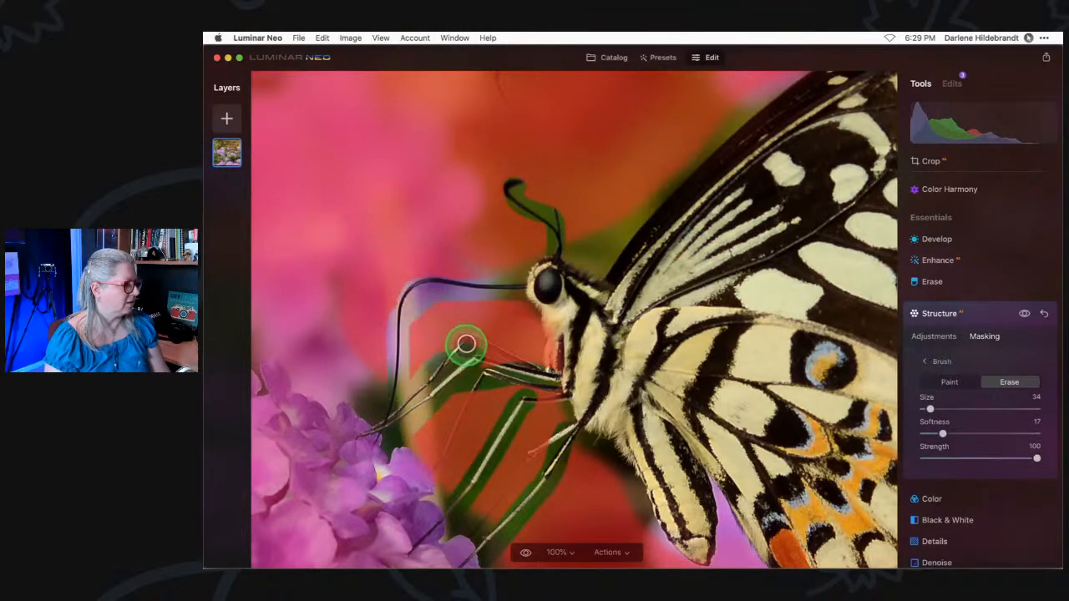
pyautogui.moveTo(487, 348)
pyautogui.mouseDown()
pyautogui.moveTo(522, 367)
pyautogui.moveTo(482, 362)
pyautogui.moveTo(504, 404)
pyautogui.moveTo(481, 390)
pyautogui.moveTo(466, 400)
pyautogui.moveTo(422, 480)
pyautogui.moveTo(543, 438)
pyautogui.moveTo(465, 546)
pyautogui.mouseUp()
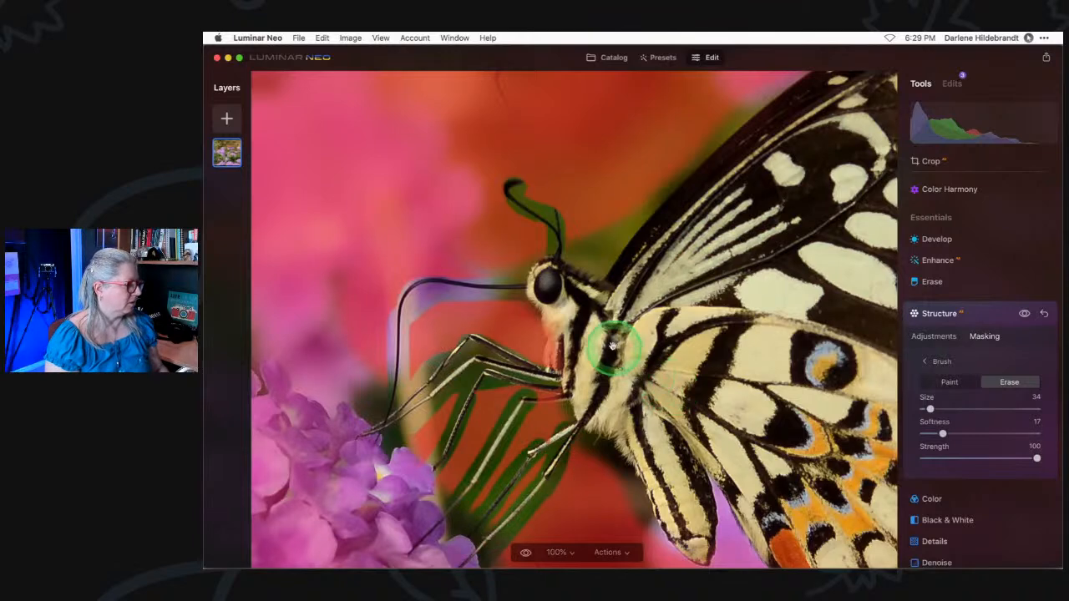
pyautogui.press('super+0')
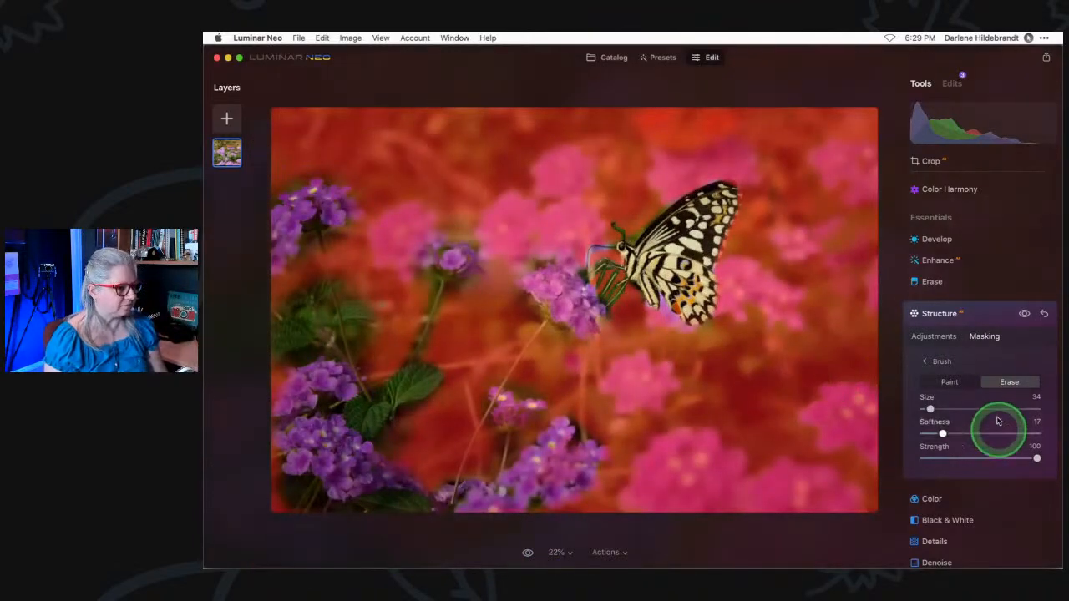
pyautogui.click(944, 364)
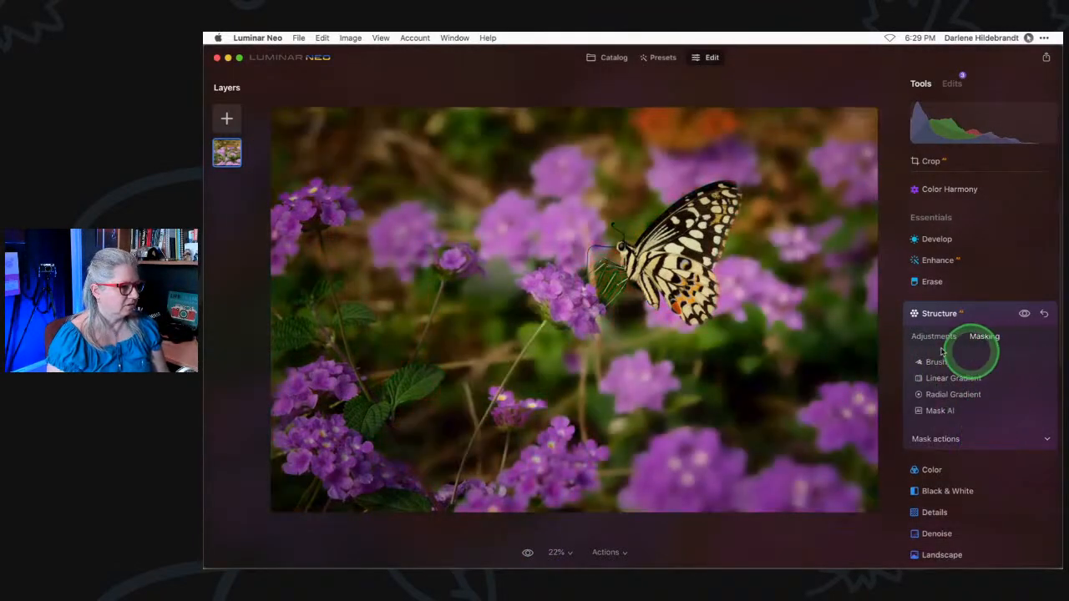
# Compare the photo with and without the masked background softening from Structure.
pyautogui.click(933, 336)
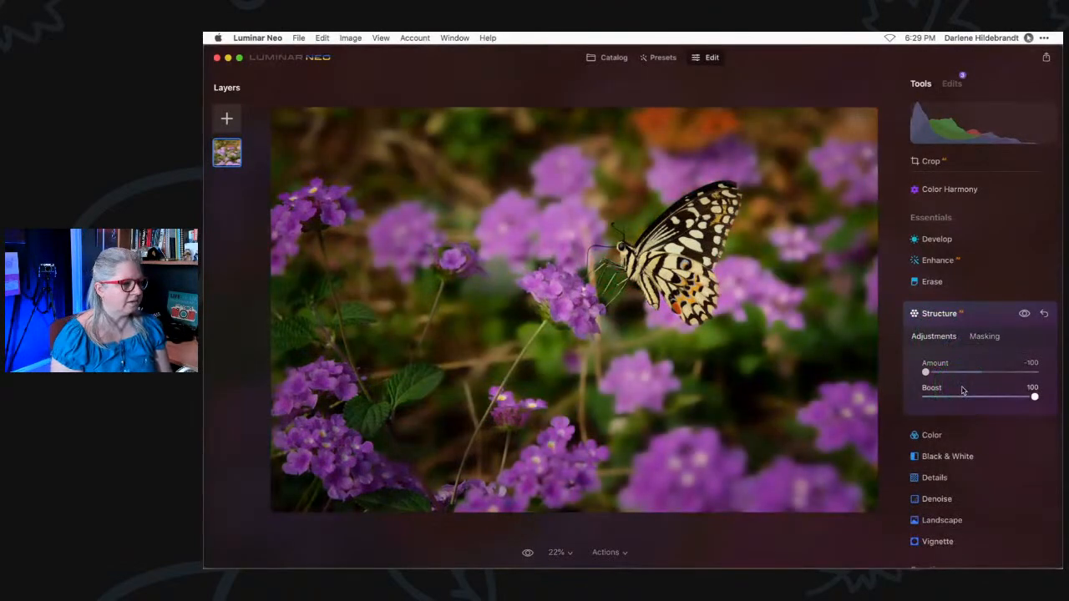
pyautogui.click(1024, 314)
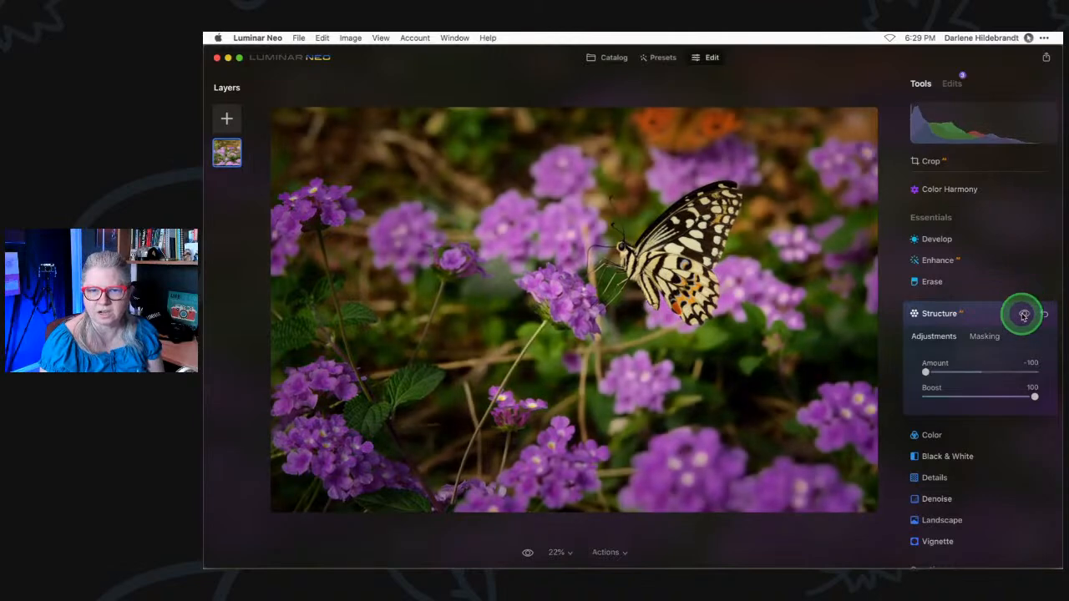
pyautogui.click(1024, 316)
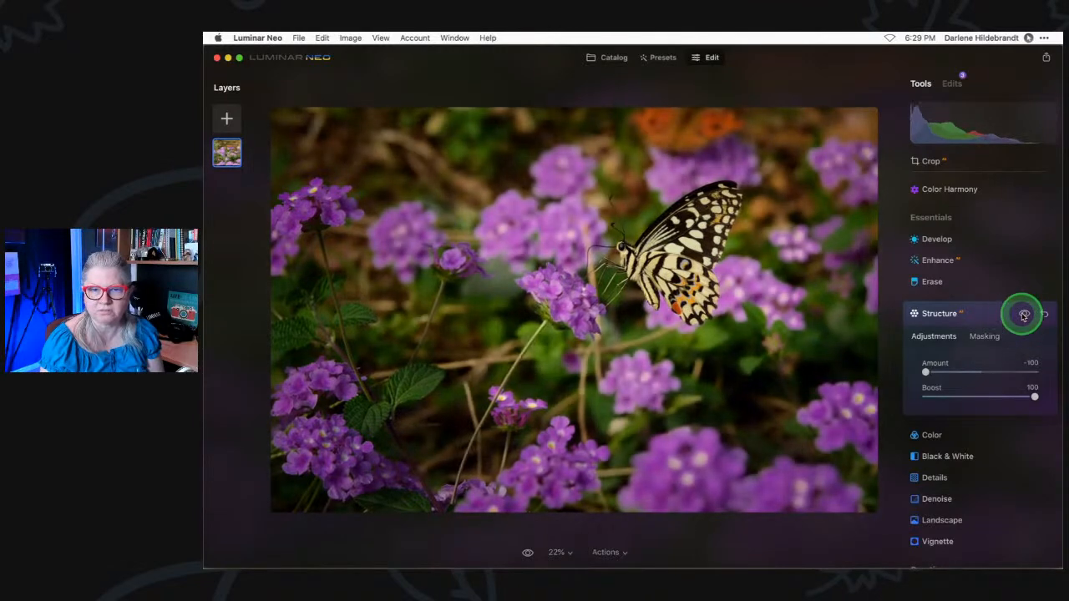
pyautogui.click(1024, 315)
pyautogui.click(1024, 316)
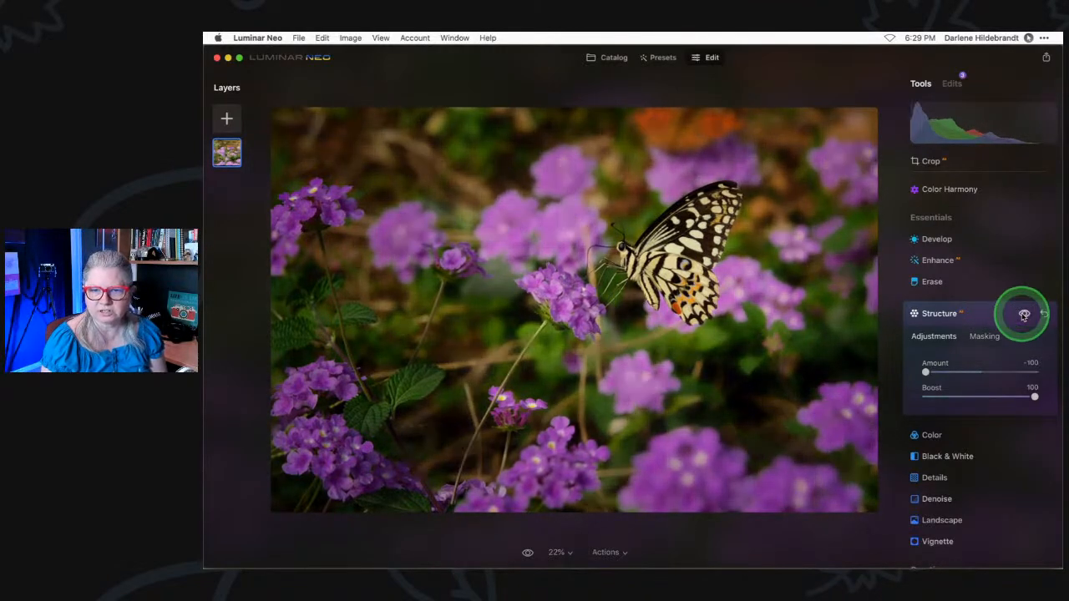
pyautogui.click(1023, 316)
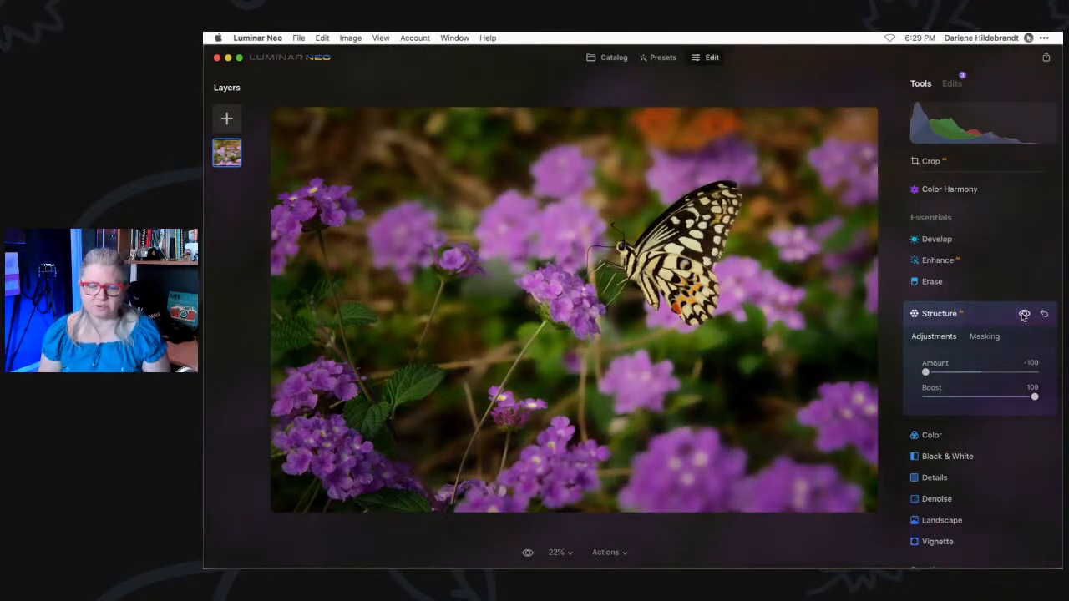
# Copy the finished background mask of the Structure adjustment.
pyautogui.click(985, 330)
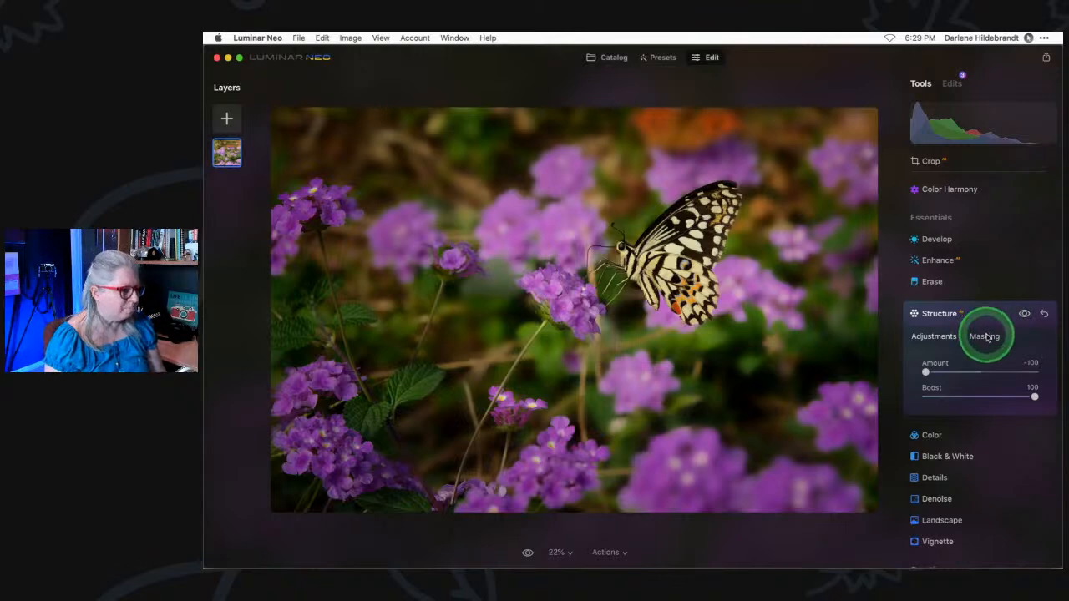
pyautogui.click(985, 336)
pyautogui.click(960, 438)
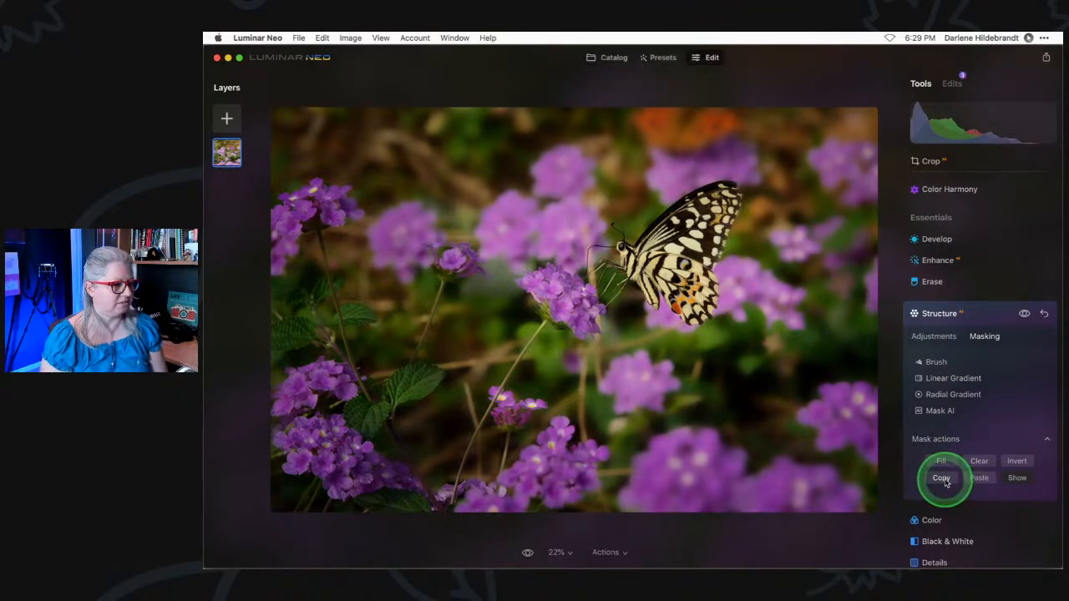
pyautogui.click(942, 479)
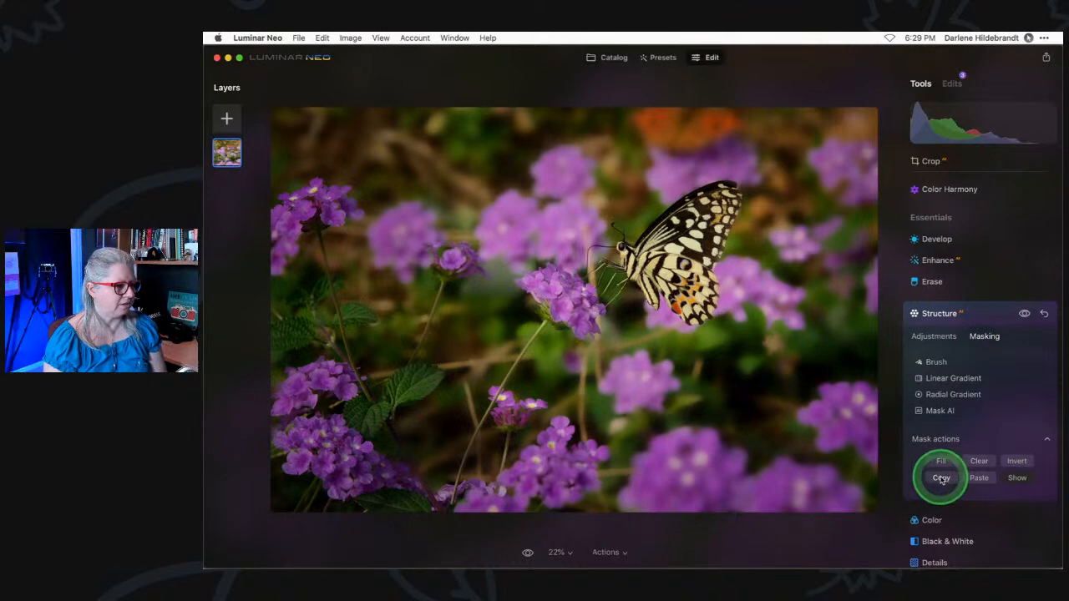
# Start a second Structure adjustment with Amount 100 and Boost 100.
pyautogui.click(980, 315)
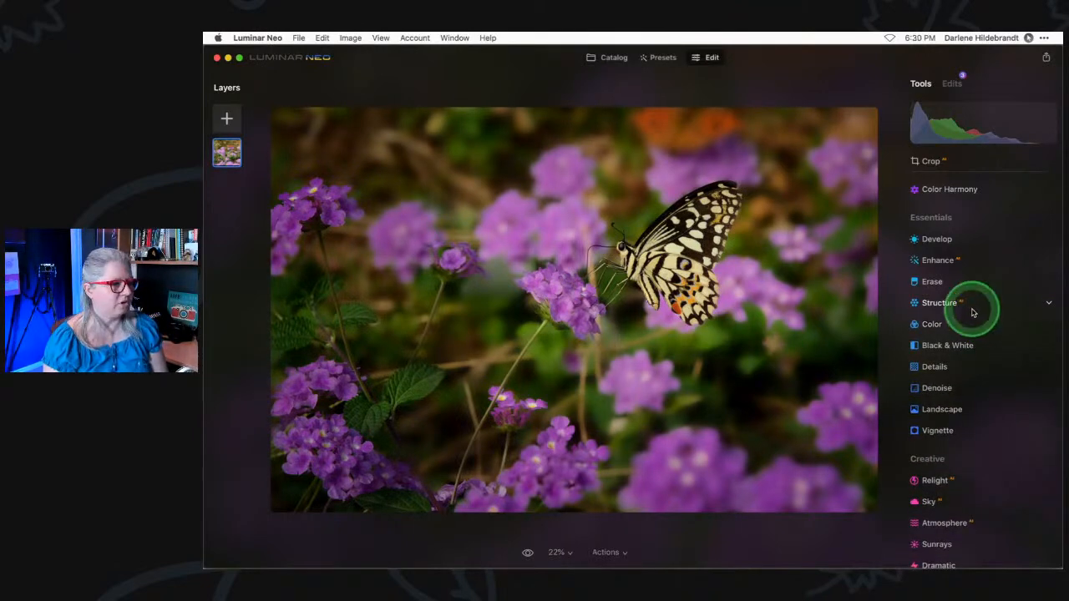
pyautogui.click(973, 311)
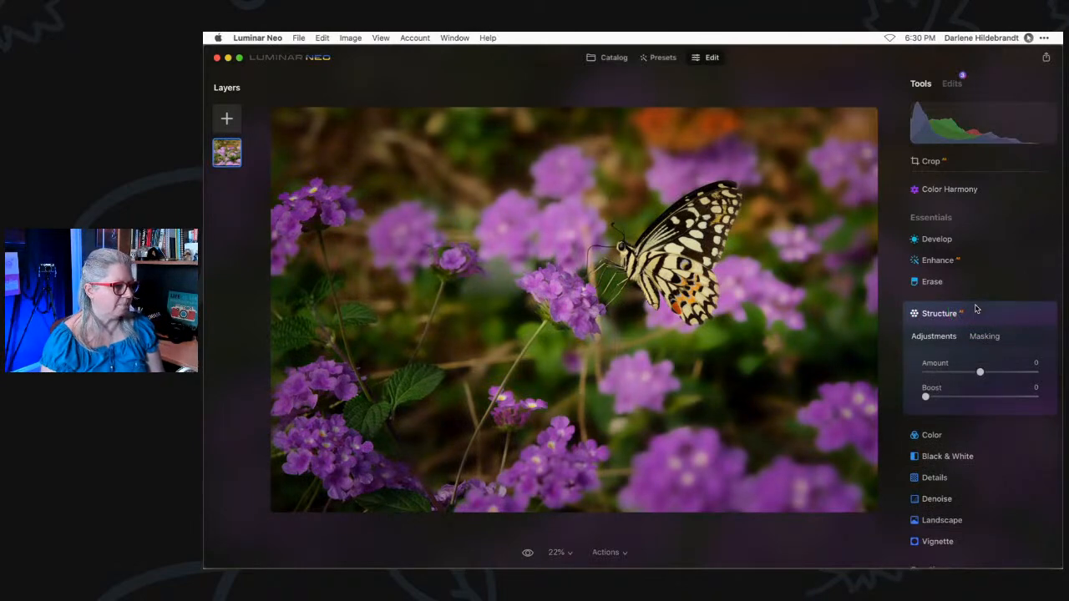
pyautogui.moveTo(979, 372); pyautogui.dragTo(1061, 373)
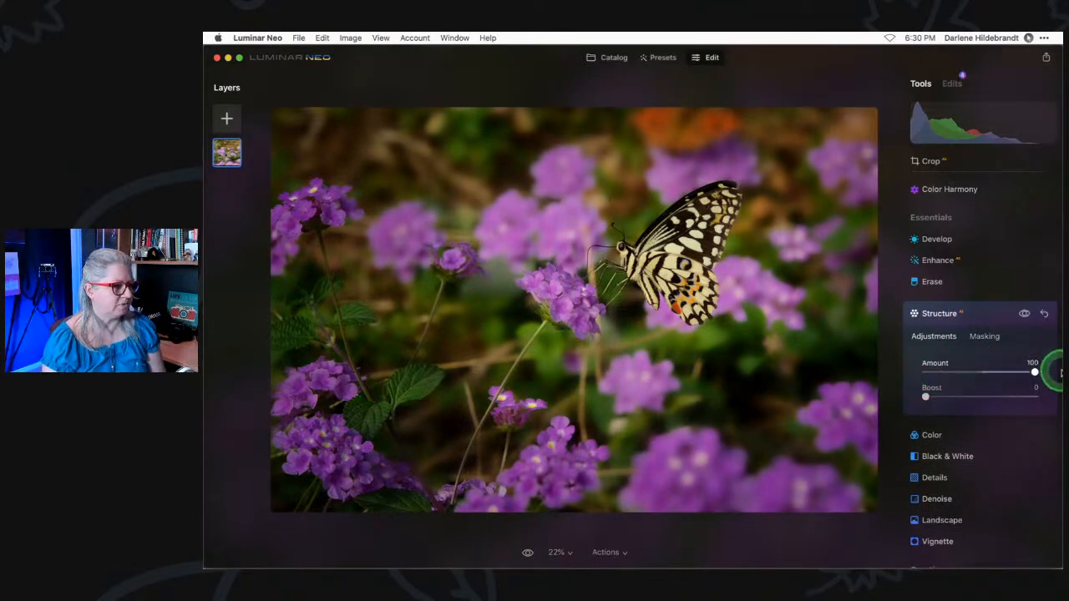
pyautogui.moveTo(925, 397); pyautogui.dragTo(1034, 396)
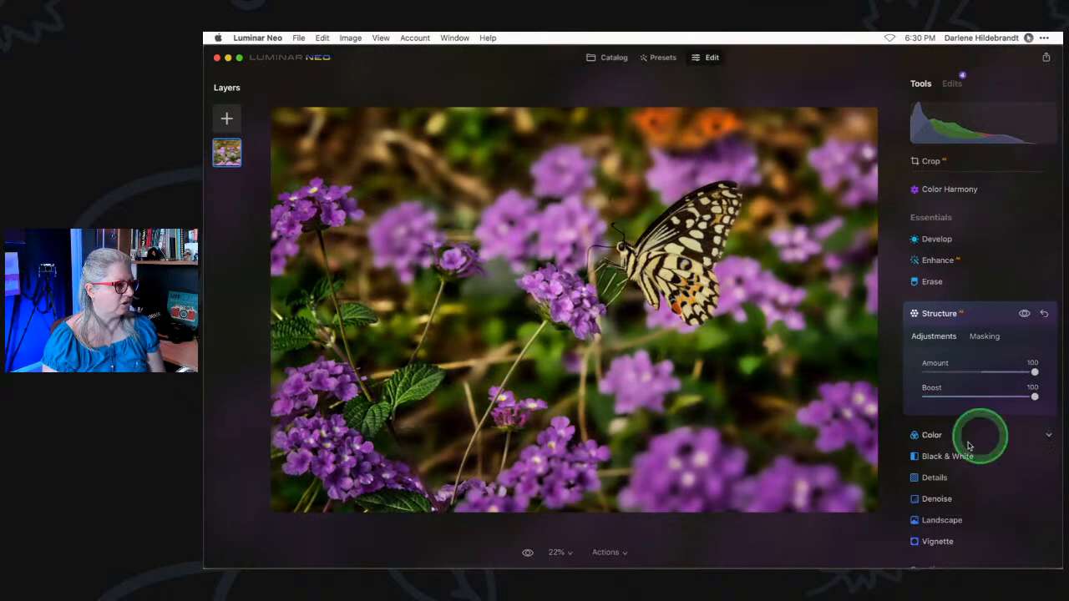
# Paste the copied mask into the second Structure adjustment, show its overlay and invert it to cover the butterfly and foreground flowers.
pyautogui.click(983, 338)
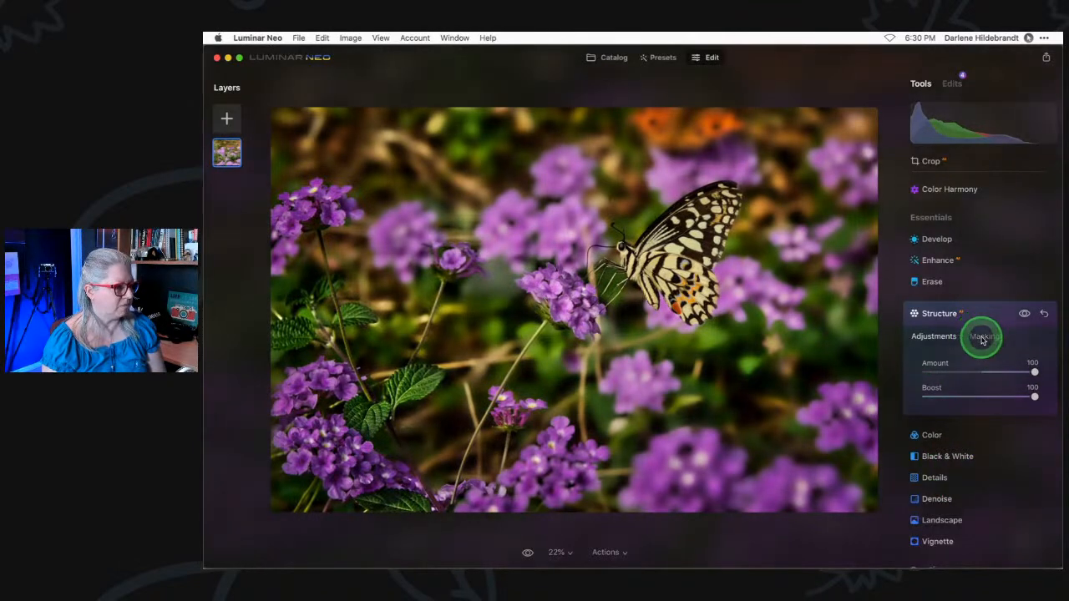
pyautogui.click(929, 437)
pyautogui.click(947, 462)
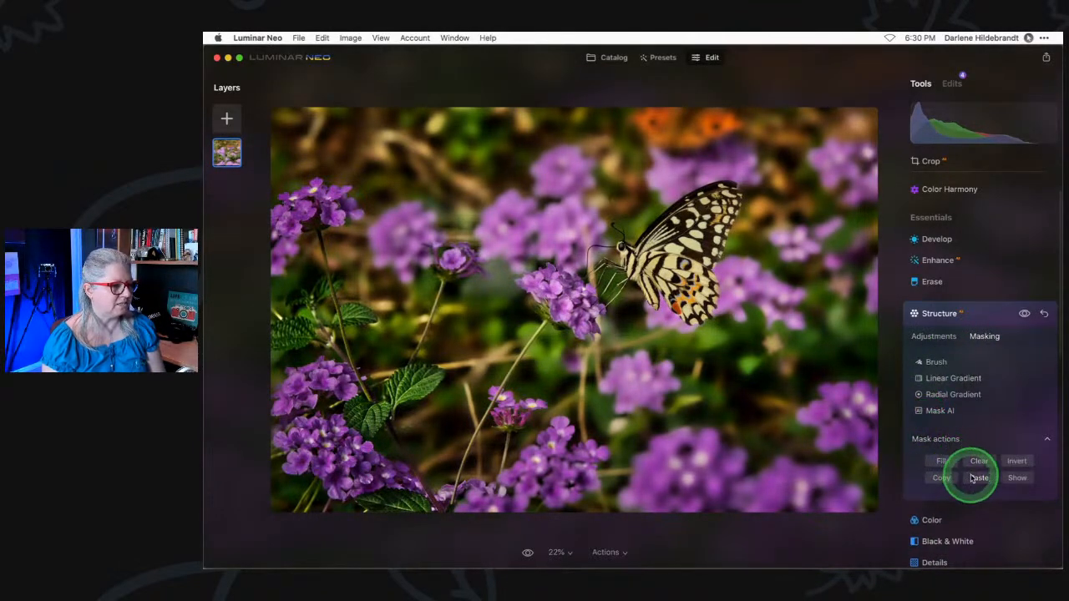
pyautogui.click(1019, 480)
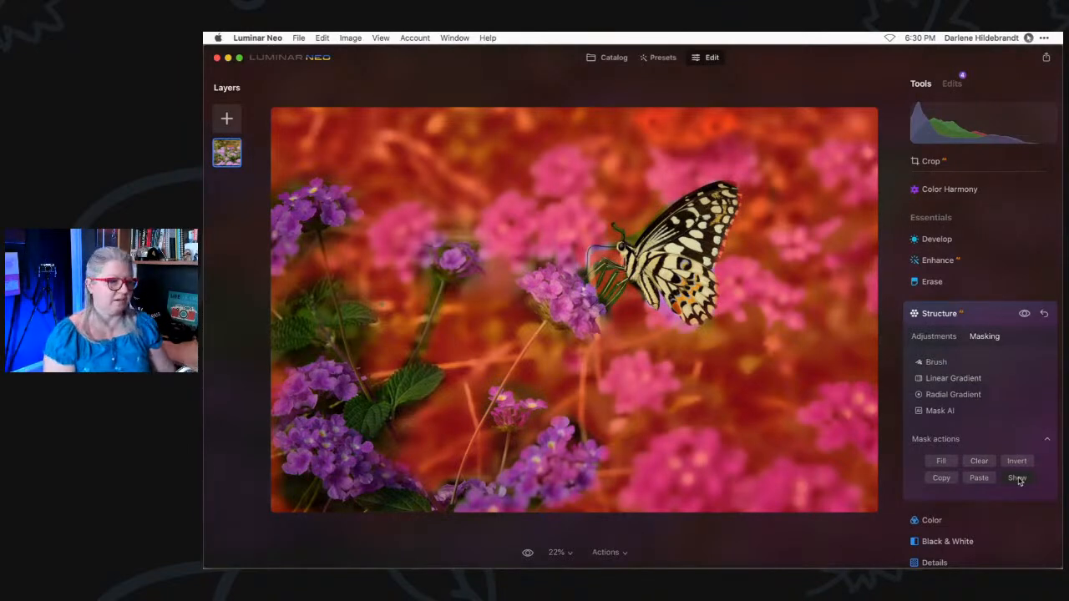
pyautogui.click(1016, 462)
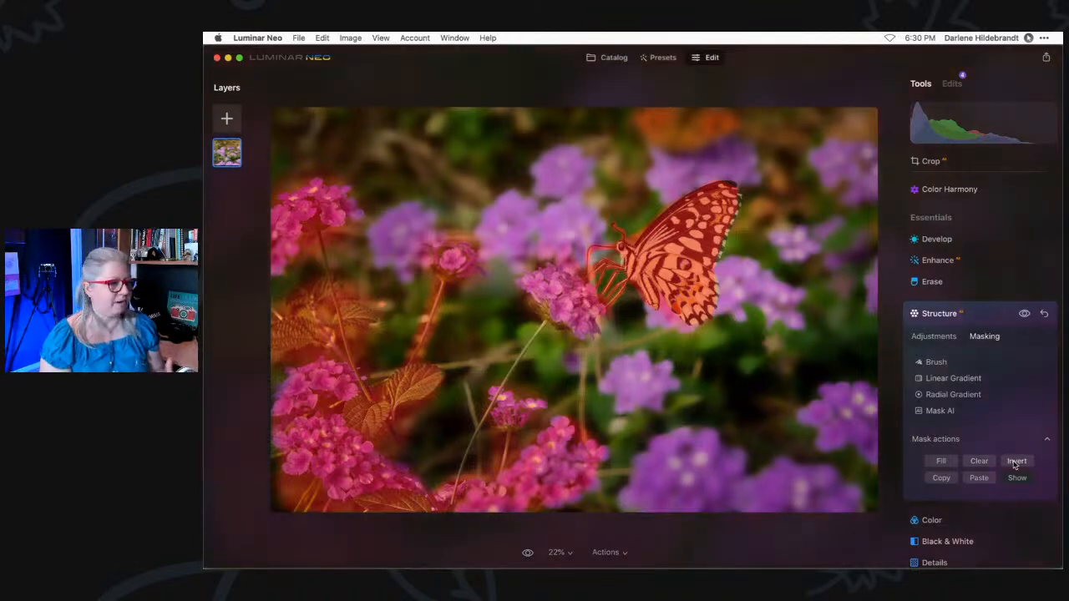
# Compare the butterfly and foreground flowers with and without the second Structure adjustment.
pyautogui.click(935, 336)
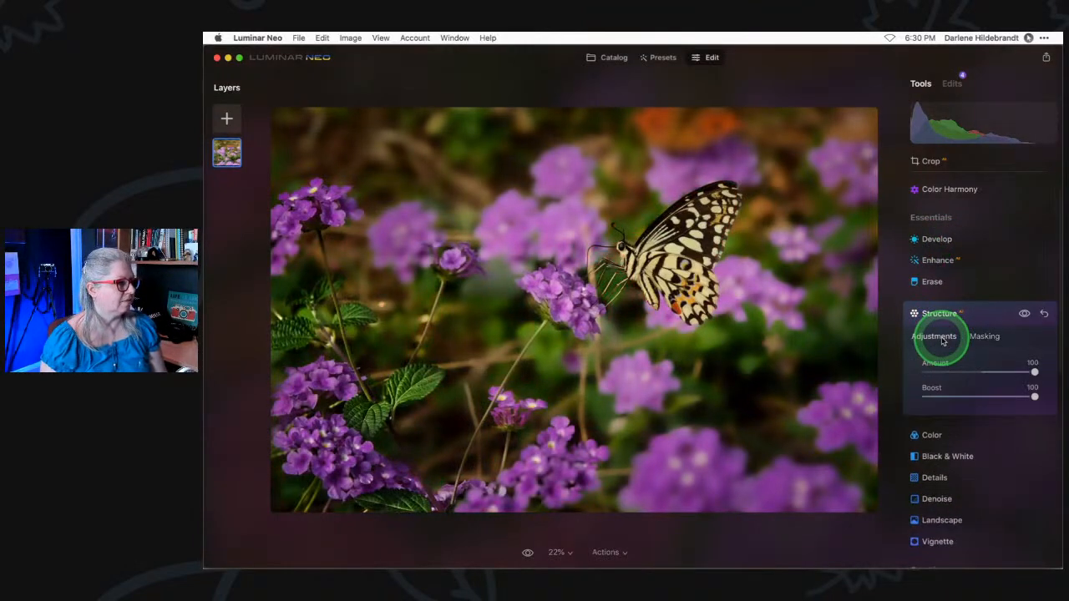
pyautogui.click(1024, 314)
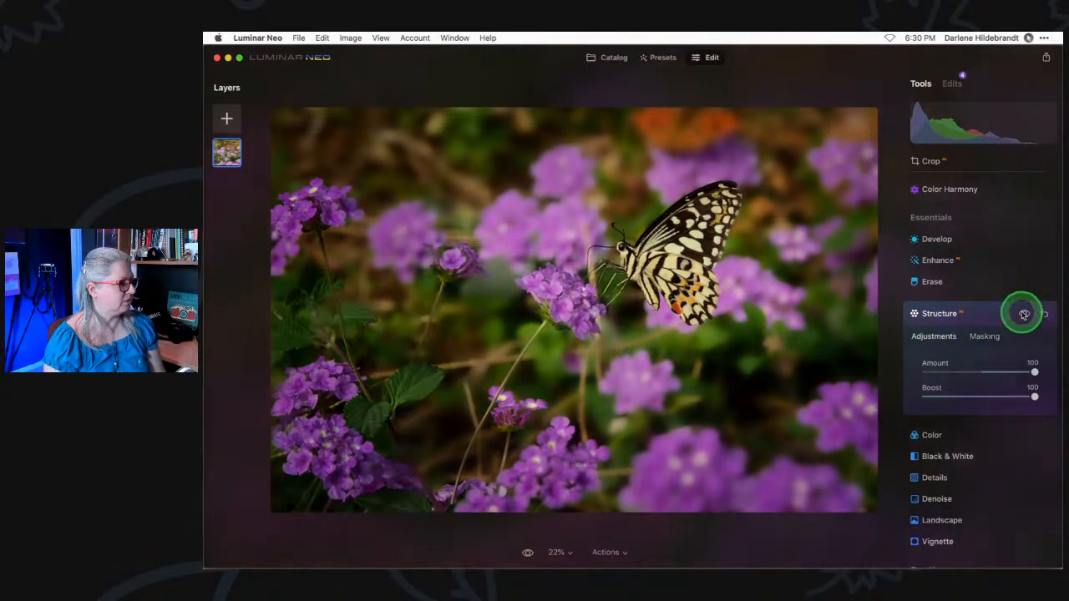
pyautogui.click(1024, 314)
pyautogui.click(1024, 314)
pyautogui.click(1024, 314)
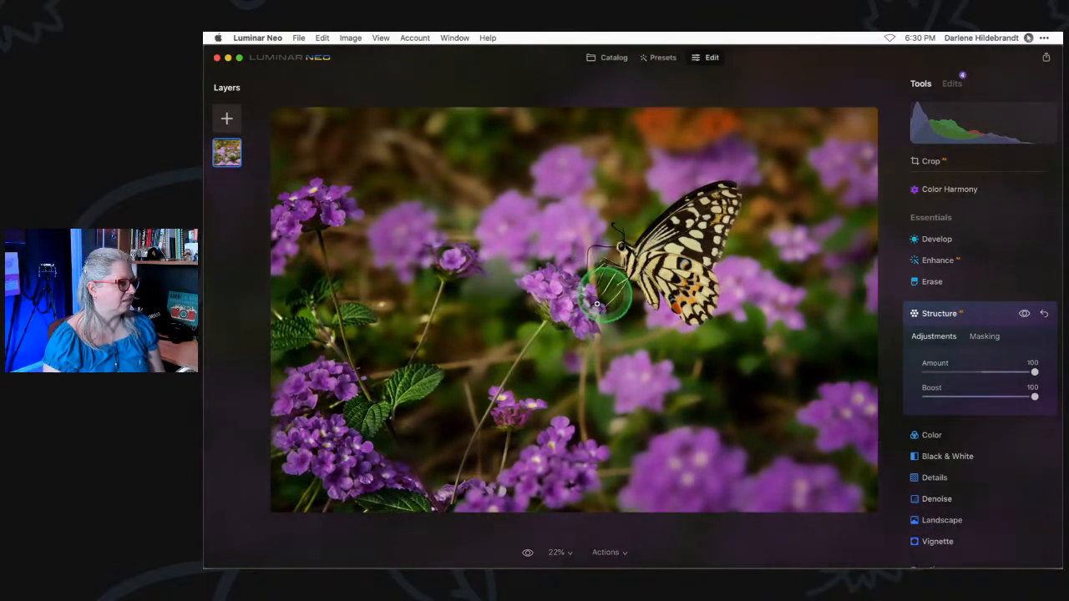
# Reduce the second Structure adjustment to Amount 48 and Boost 18, check it against the unadjusted view and close the tool.
pyautogui.moveTo(1034, 397); pyautogui.dragTo(947, 397)
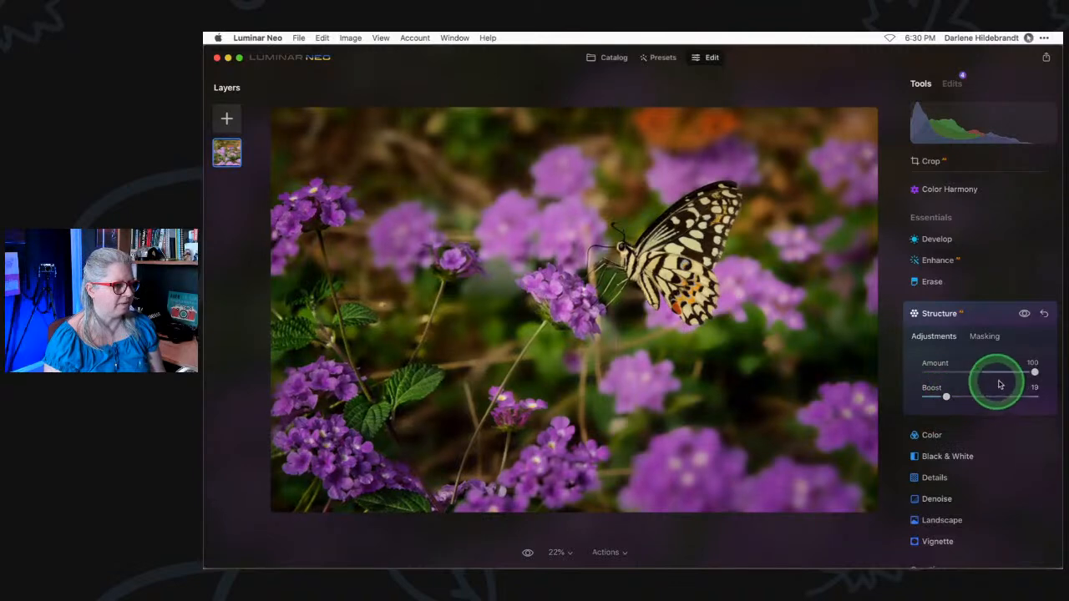
pyautogui.moveTo(1019, 375); pyautogui.dragTo(1010, 373)
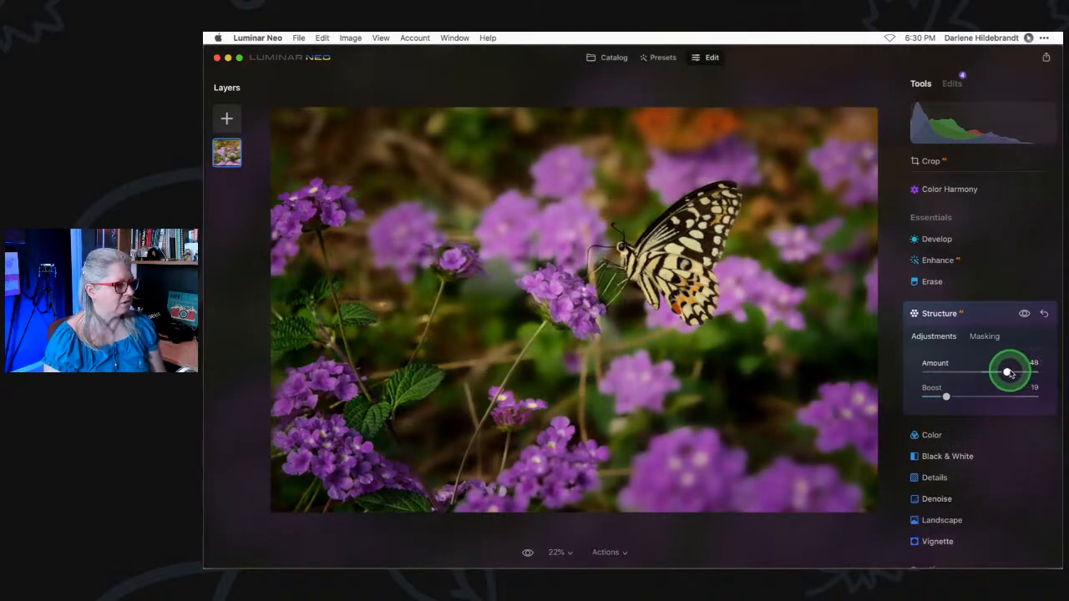
pyautogui.moveTo(946, 397); pyautogui.dragTo(947, 398)
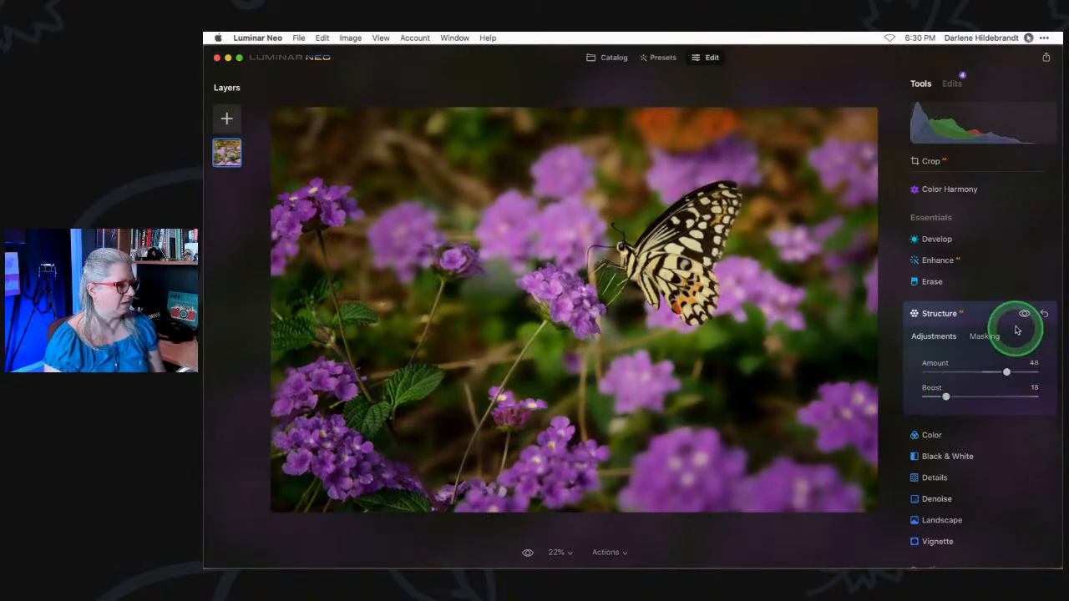
pyautogui.click(1024, 315)
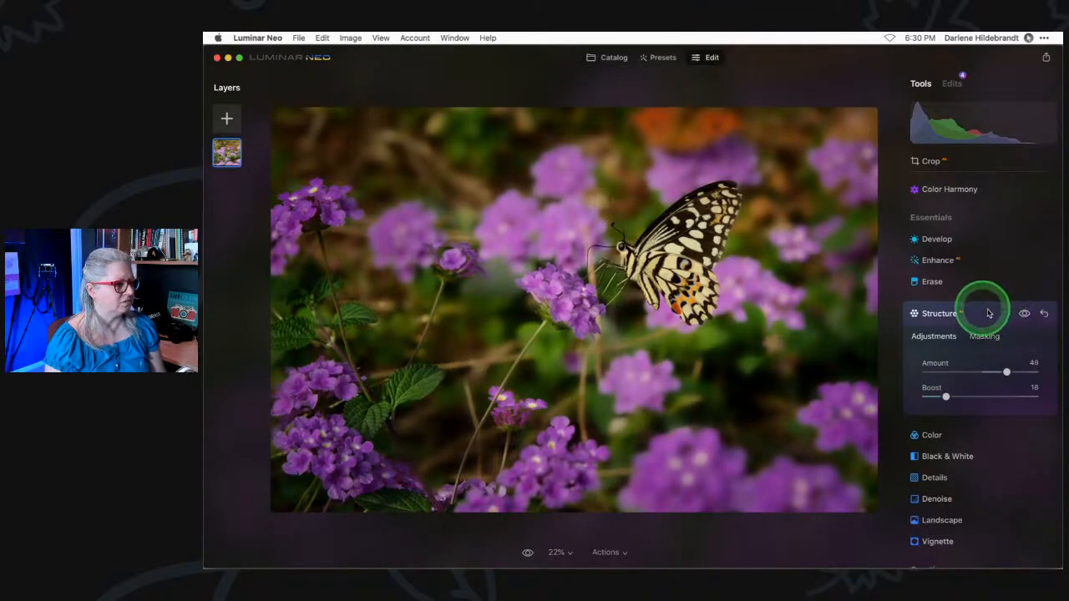
pyautogui.click(983, 315)
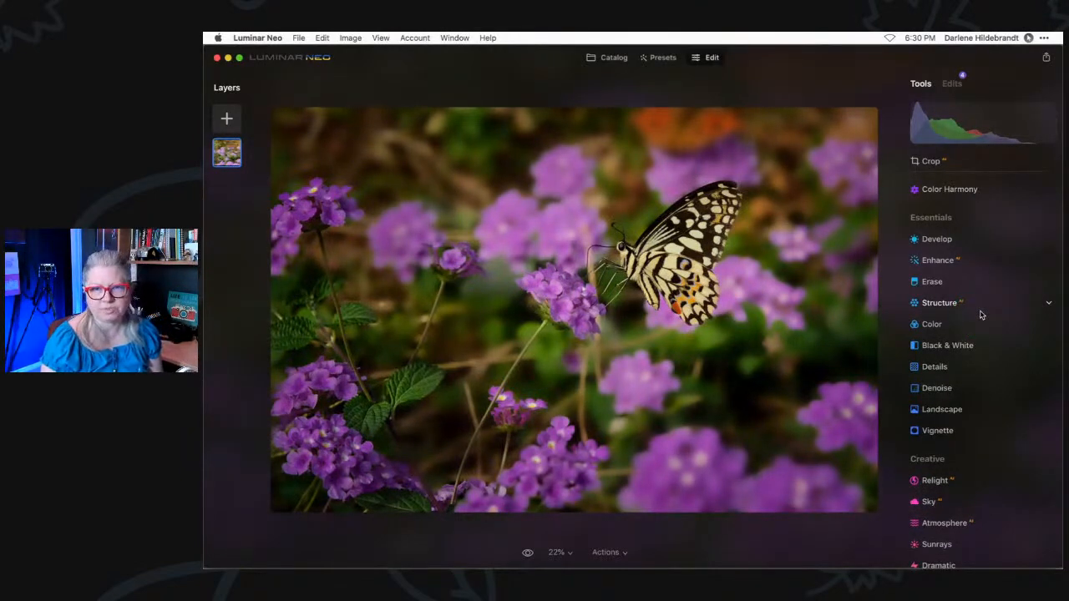
# Add a Glow adjustment of type Orton Effect Soft with Amount 60 and expand its advanced settings.
pyautogui.scroll(-5, 979, 313)
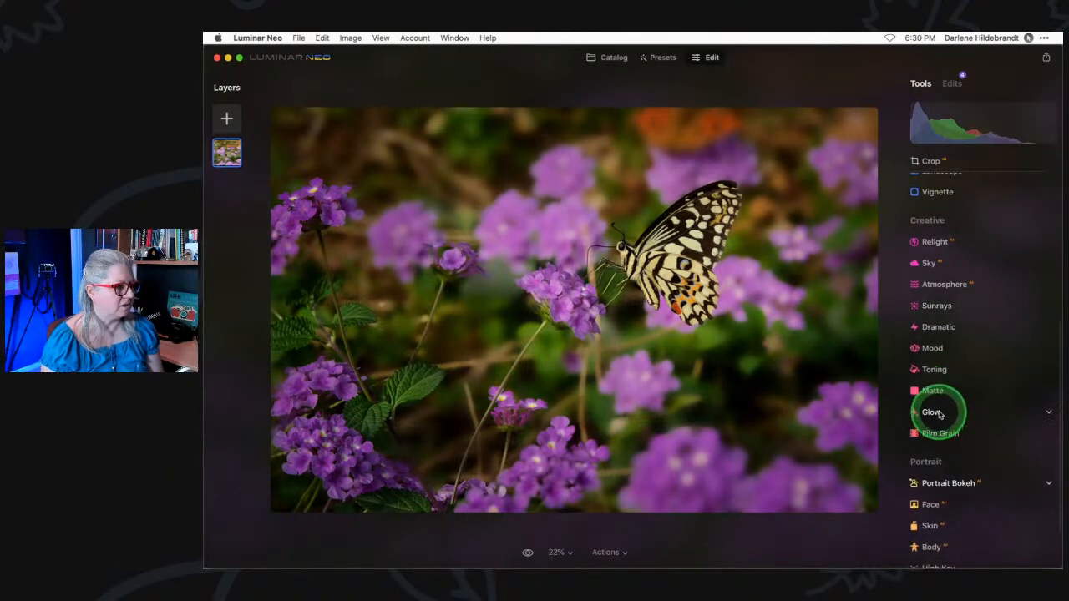
pyautogui.click(934, 412)
pyautogui.moveTo(926, 336); pyautogui.dragTo(991, 335)
pyautogui.click(988, 308)
pyautogui.click(981, 357)
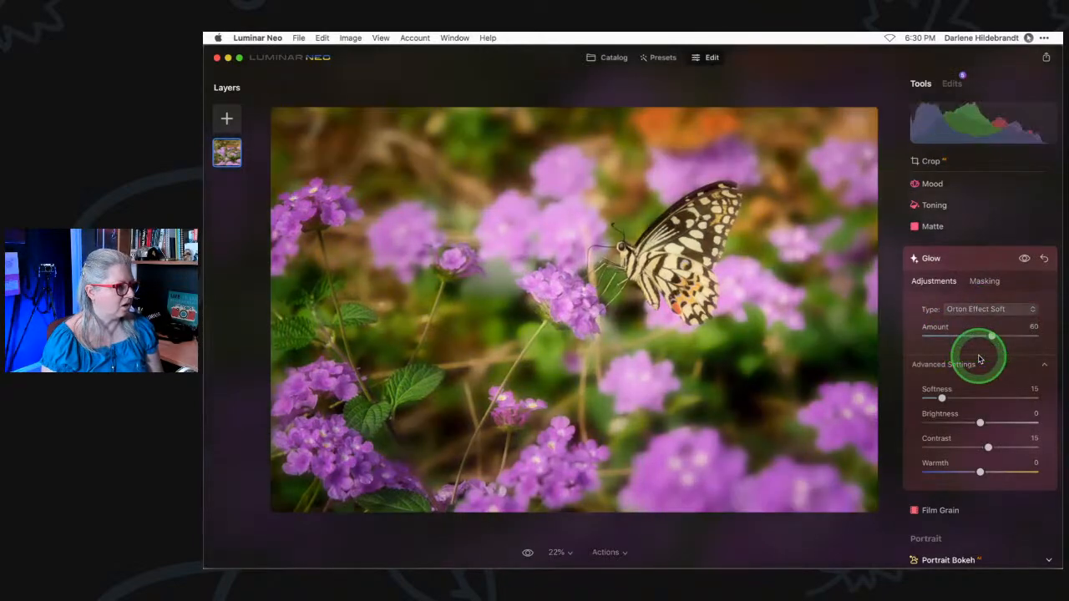
# Set the Glow's Brightness to -75 and Warmth to -28.
pyautogui.moveTo(980, 423); pyautogui.dragTo(936, 423)
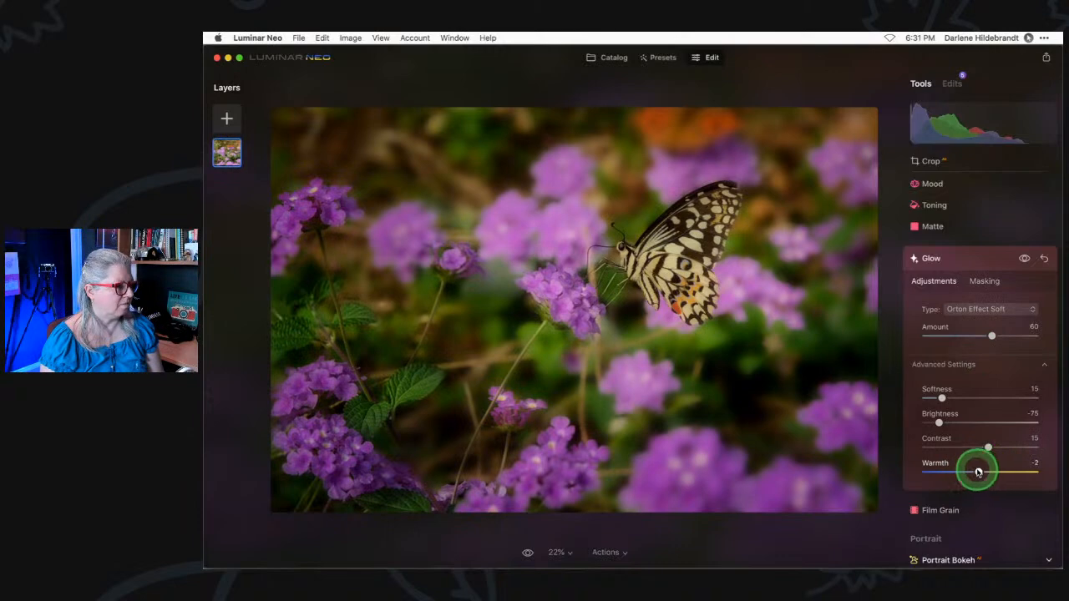
pyautogui.moveTo(954, 472); pyautogui.dragTo(1060, 473)
pyautogui.moveTo(969, 468)
pyautogui.mouseDown()
pyautogui.moveTo(876, 453)
pyautogui.moveTo(1033, 466)
pyautogui.moveTo(973, 472)
pyautogui.mouseUp()
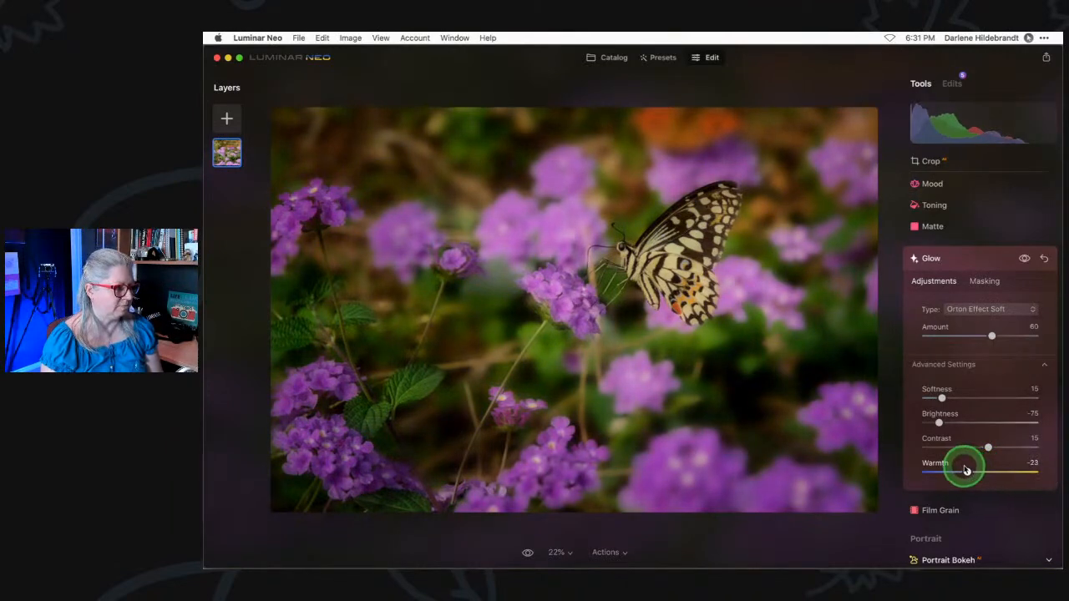
# Paste the copied mask into the Glow adjustment, show its overlay and invert it to cover only the background.
pyautogui.click(984, 280)
pyautogui.click(934, 383)
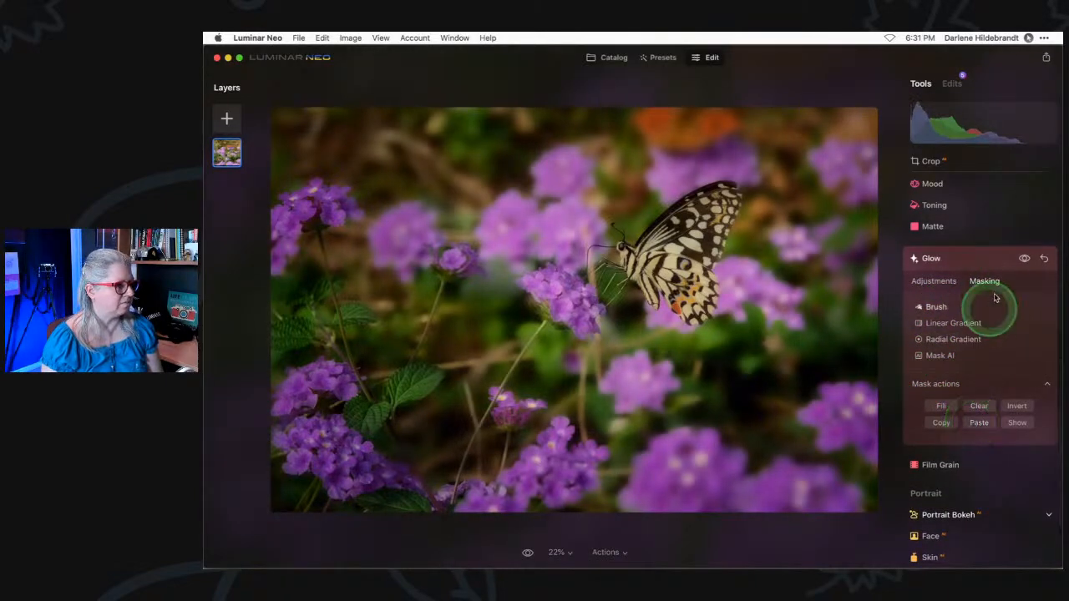
pyautogui.click(1013, 423)
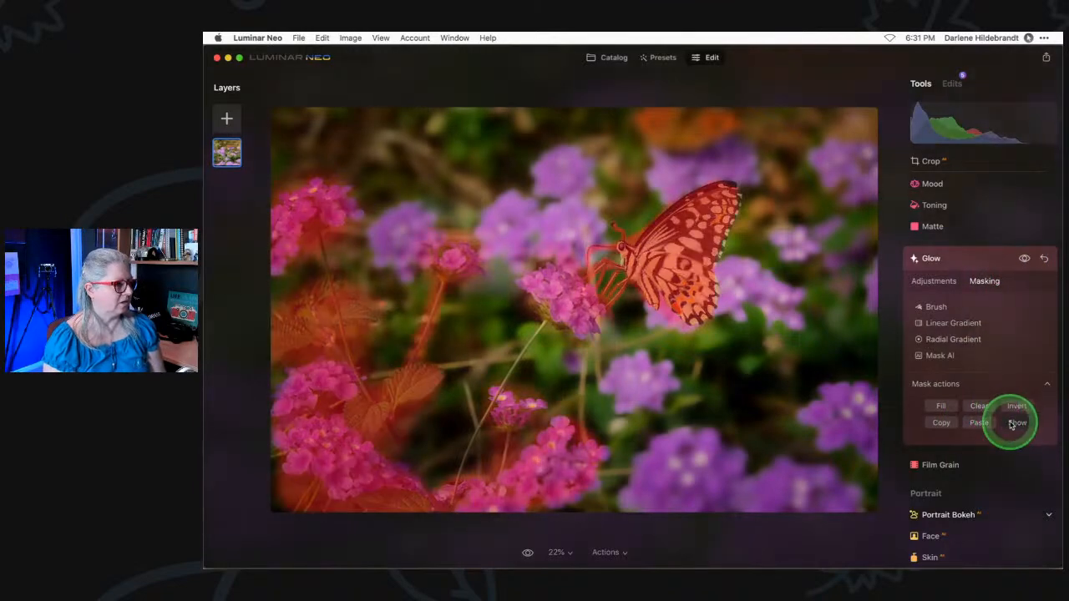
pyautogui.click(1016, 406)
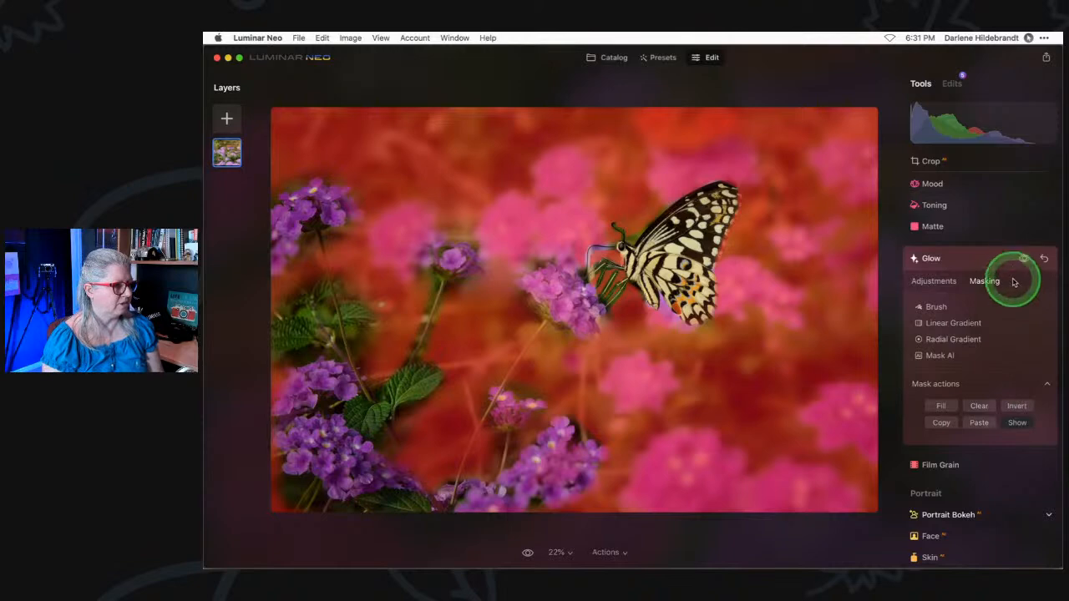
# Compare the photo with and without the masked Glow adjustment and close the tool.
pyautogui.click(946, 282)
pyautogui.click(1024, 259)
pyautogui.click(1024, 259)
pyautogui.click(1024, 260)
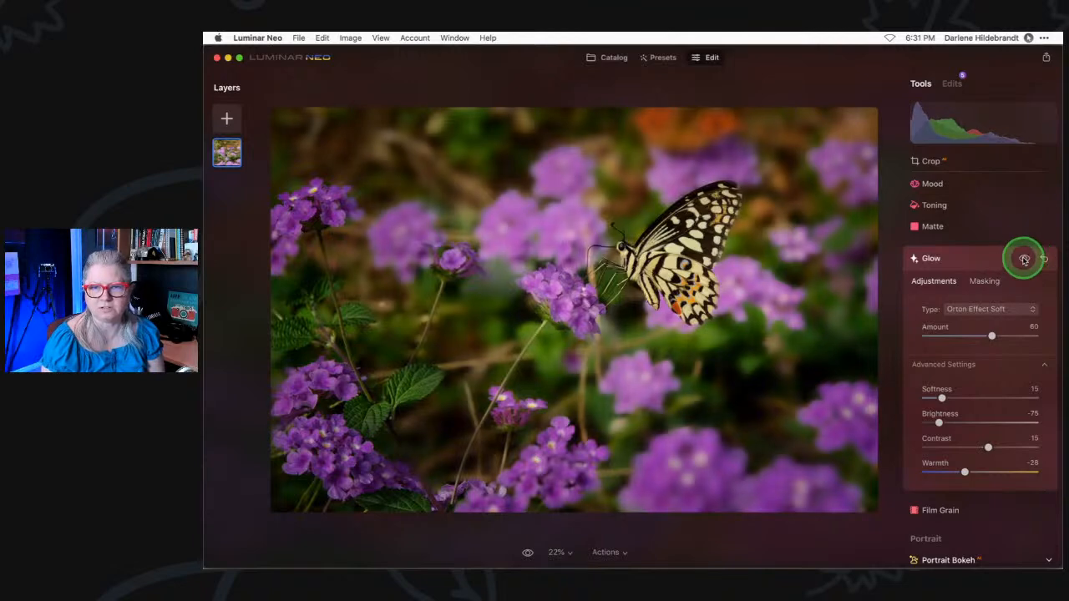
pyautogui.click(1022, 260)
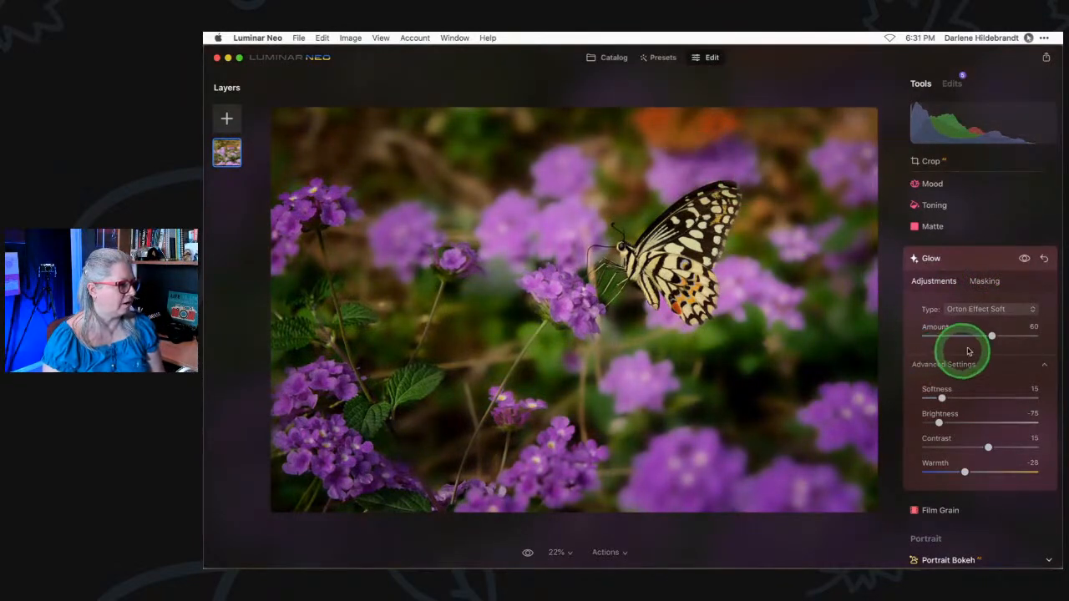
pyautogui.click(980, 256)
# Start a Color adjustment, expand its HSL settings and lower the overall Saturation to -30.
pyautogui.scroll(10, 981, 262)
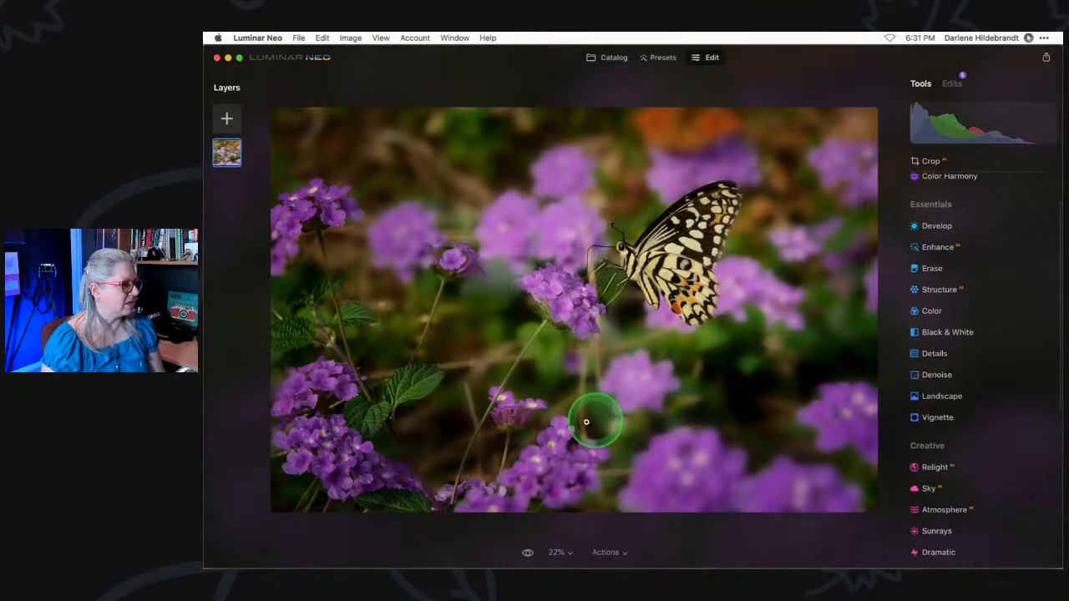
pyautogui.click(937, 311)
pyautogui.scroll(-3, 979, 285)
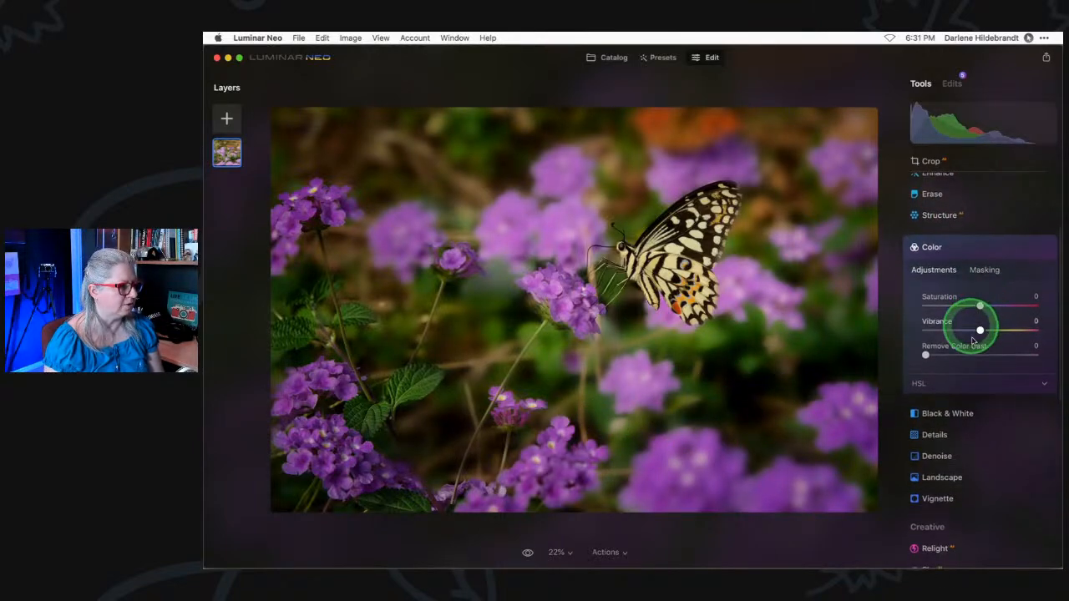
pyautogui.click(962, 382)
pyautogui.moveTo(980, 244); pyautogui.dragTo(959, 244)
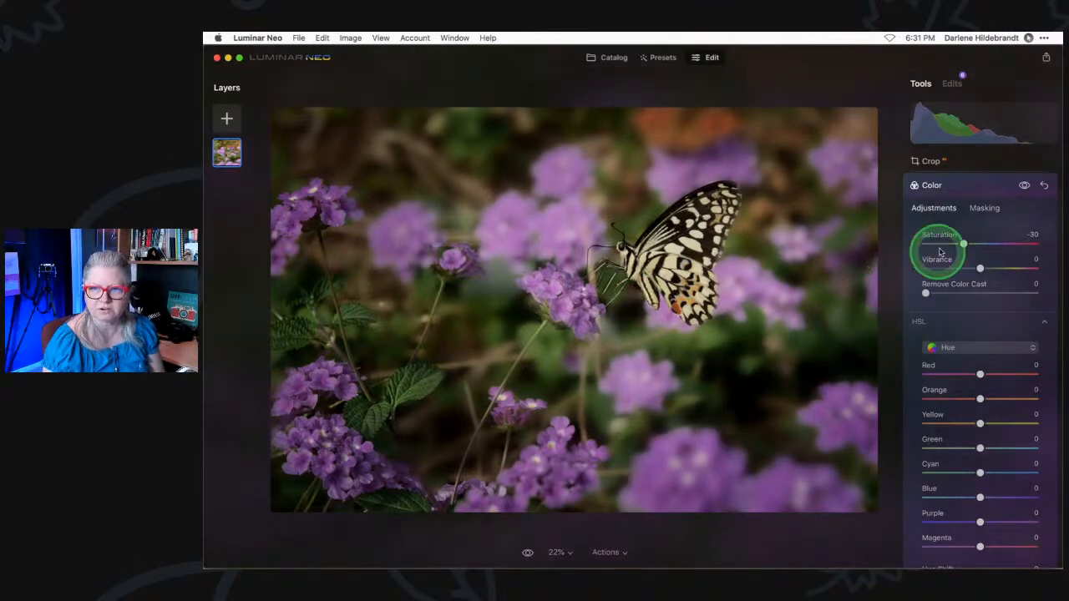
# Paste the copied background mask into the Color adjustment and check its coverage with the overlay.
pyautogui.click(985, 209)
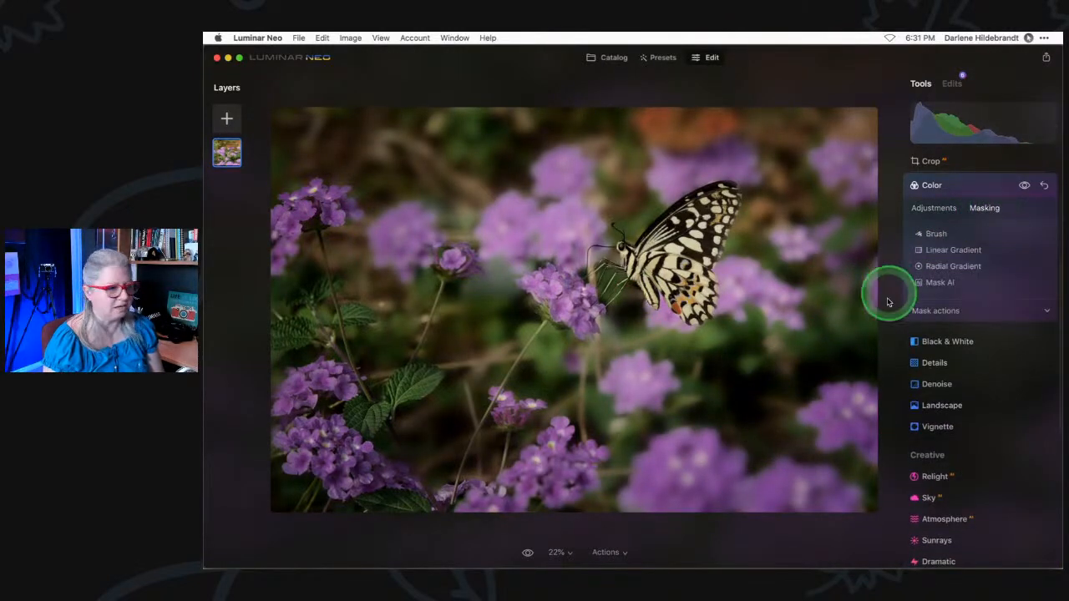
pyautogui.click(931, 312)
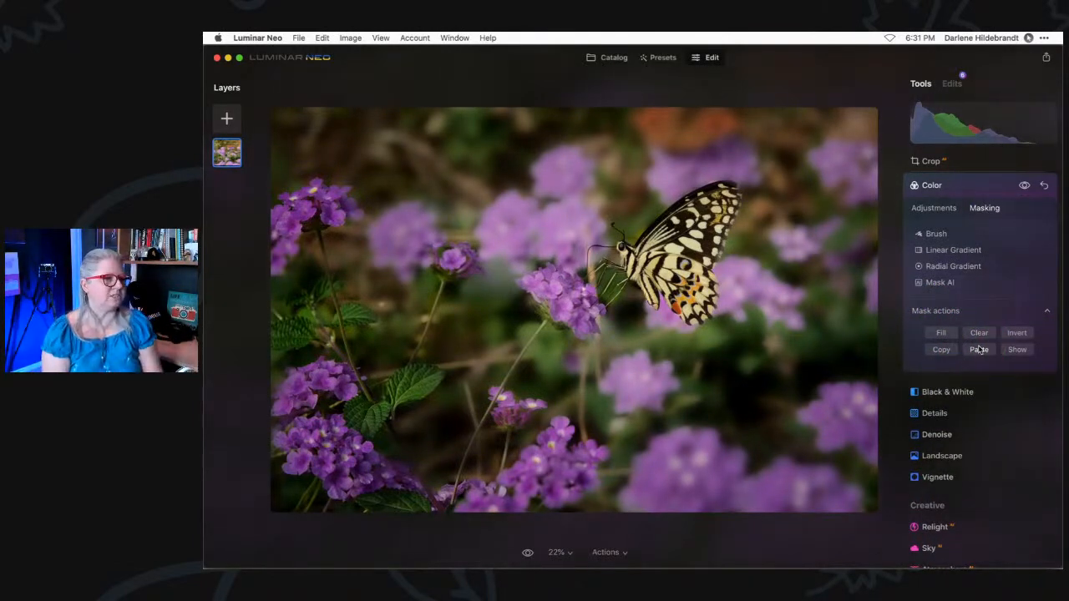
pyautogui.click(1018, 350)
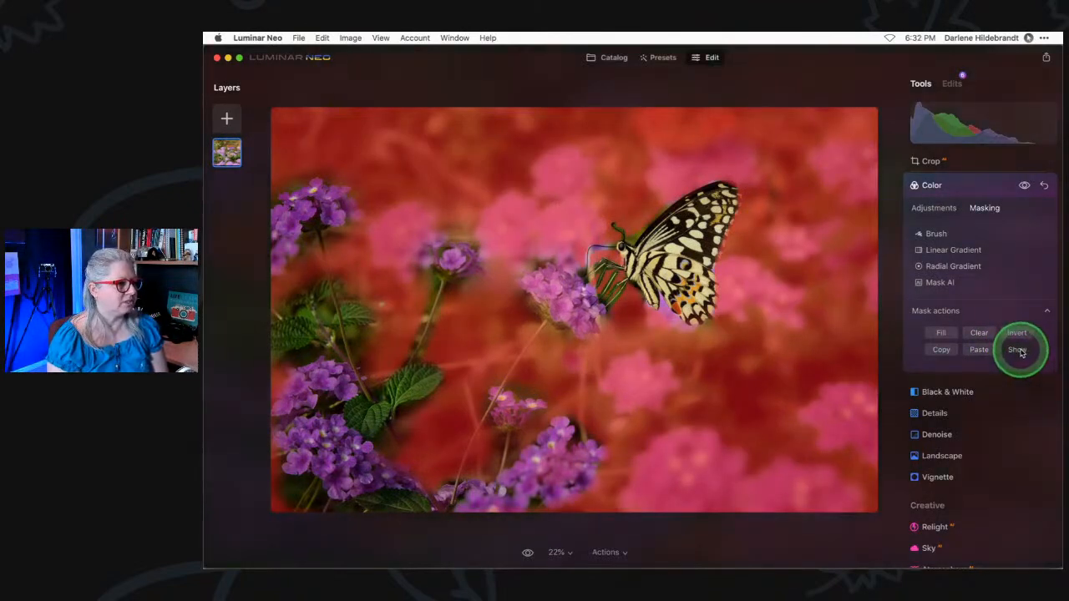
pyautogui.click(1021, 351)
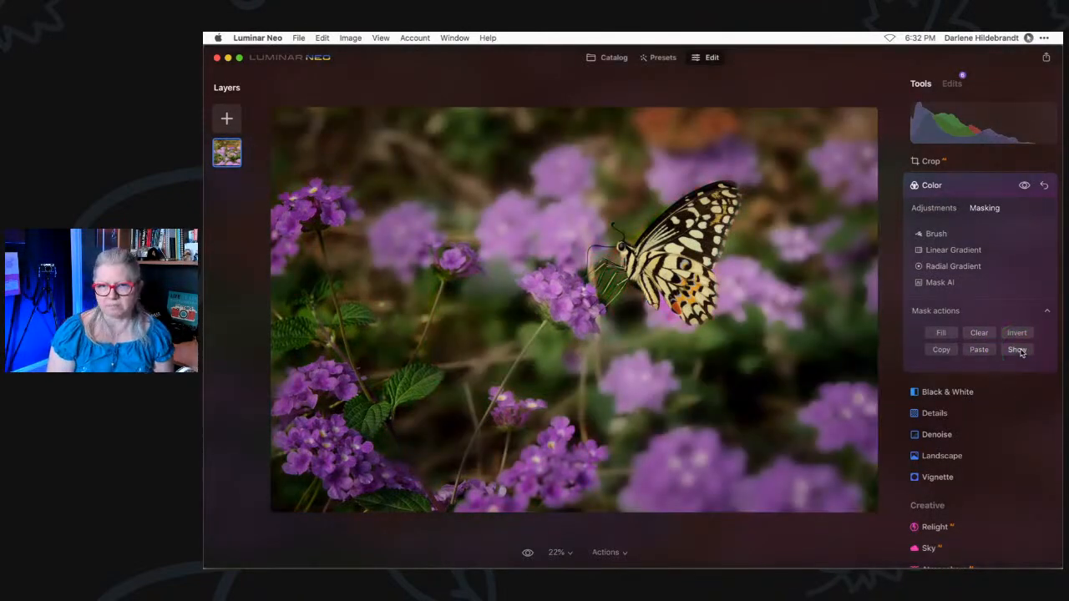
# Compare the photo with and without the Color adjustment and set its Saturation to -20.
pyautogui.click(934, 208)
pyautogui.click(1024, 186)
pyautogui.click(1025, 187)
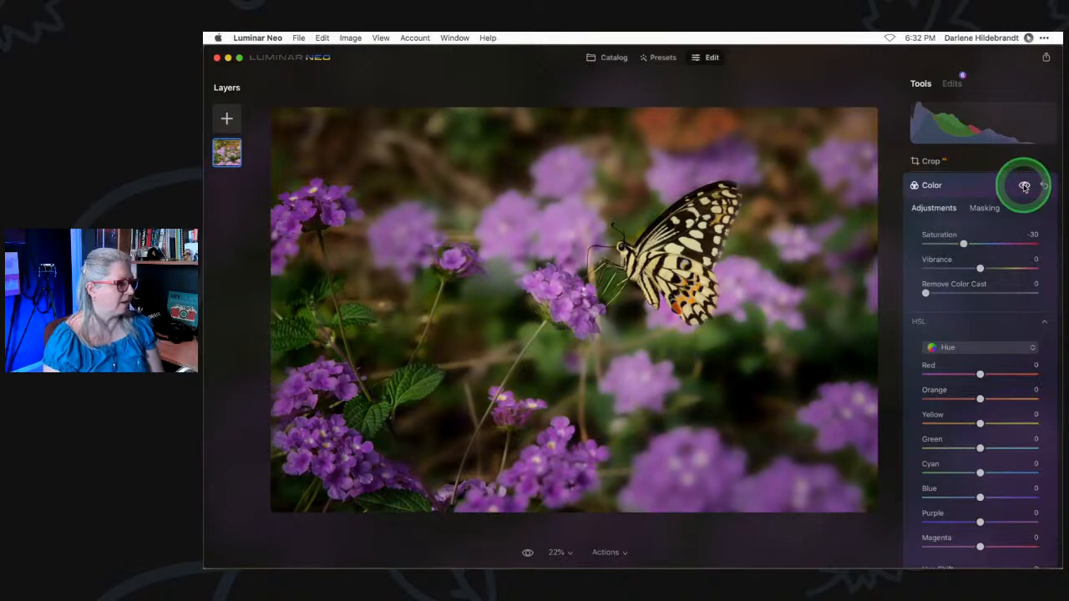
pyautogui.moveTo(963, 244); pyautogui.dragTo(975, 245)
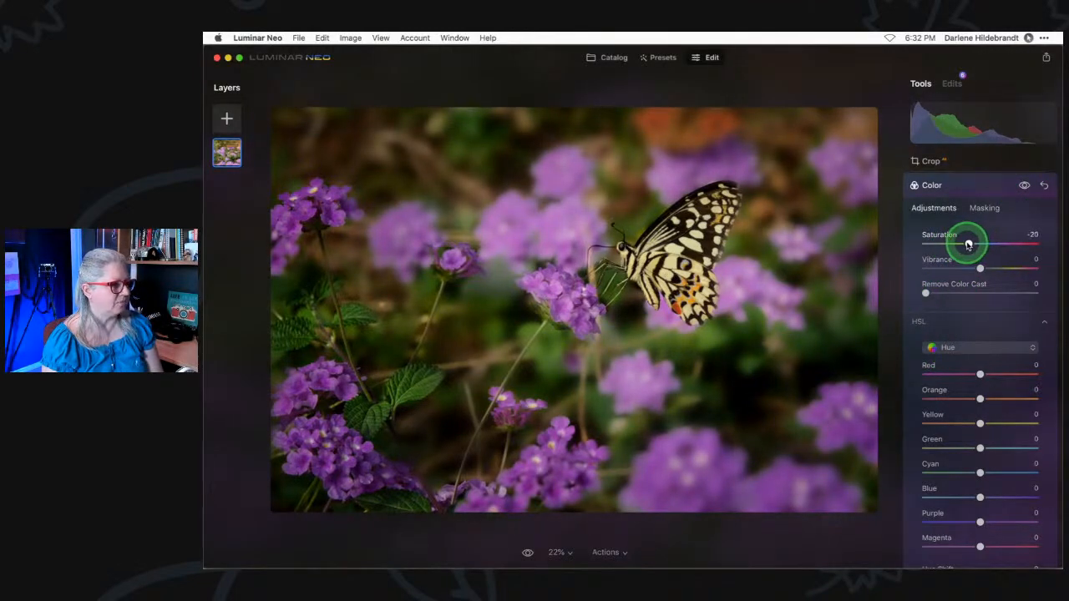
# Set the HSL Luminance values to Red -16, Orange -9, Yellow -8, Green -9, Purple -11 and Magenta -1.
pyautogui.click(953, 348)
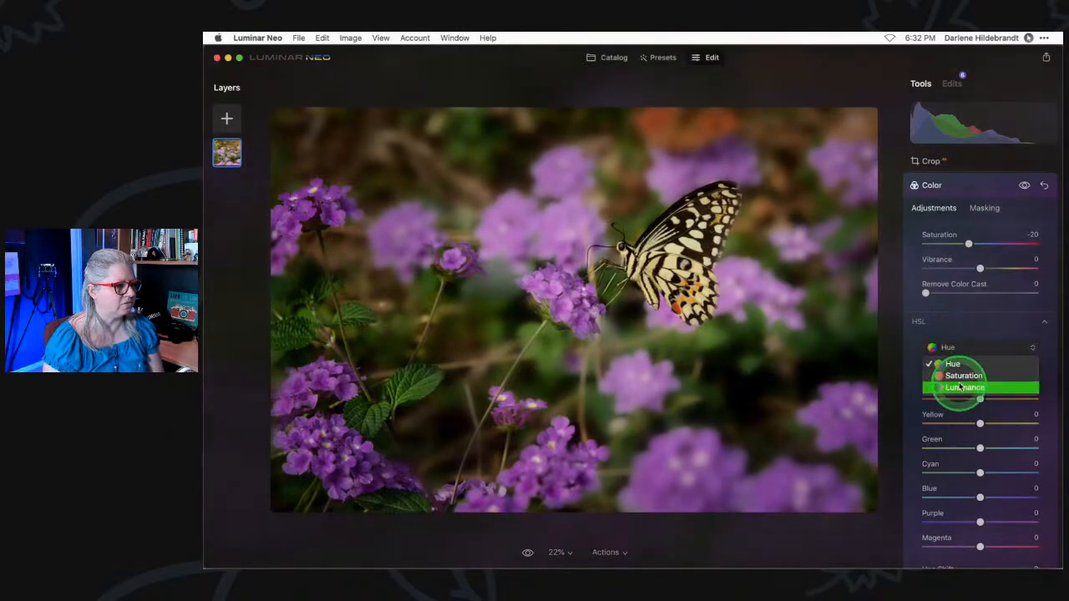
pyautogui.click(961, 388)
pyautogui.scroll(-1, 941, 314)
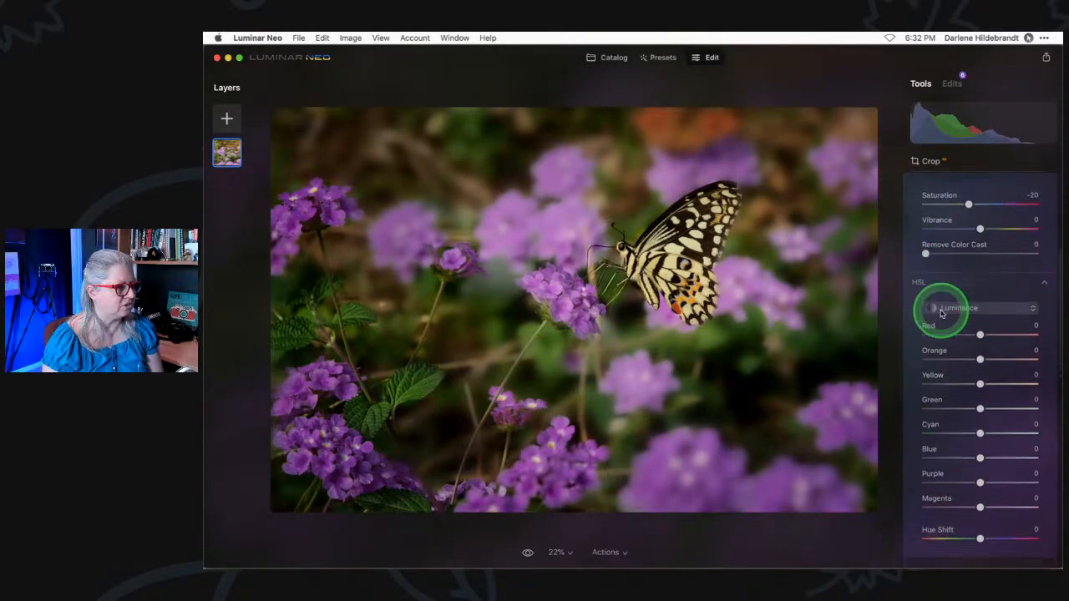
pyautogui.scroll(-1, 941, 314)
pyautogui.moveTo(980, 478)
pyautogui.mouseDown()
pyautogui.moveTo(919, 472)
pyautogui.moveTo(1033, 476)
pyautogui.moveTo(898, 472)
pyautogui.moveTo(1008, 477)
pyautogui.moveTo(983, 478)
pyautogui.mouseUp()
pyautogui.moveTo(980, 453); pyautogui.dragTo(979, 477)
pyautogui.moveTo(979, 305); pyautogui.dragTo(974, 331)
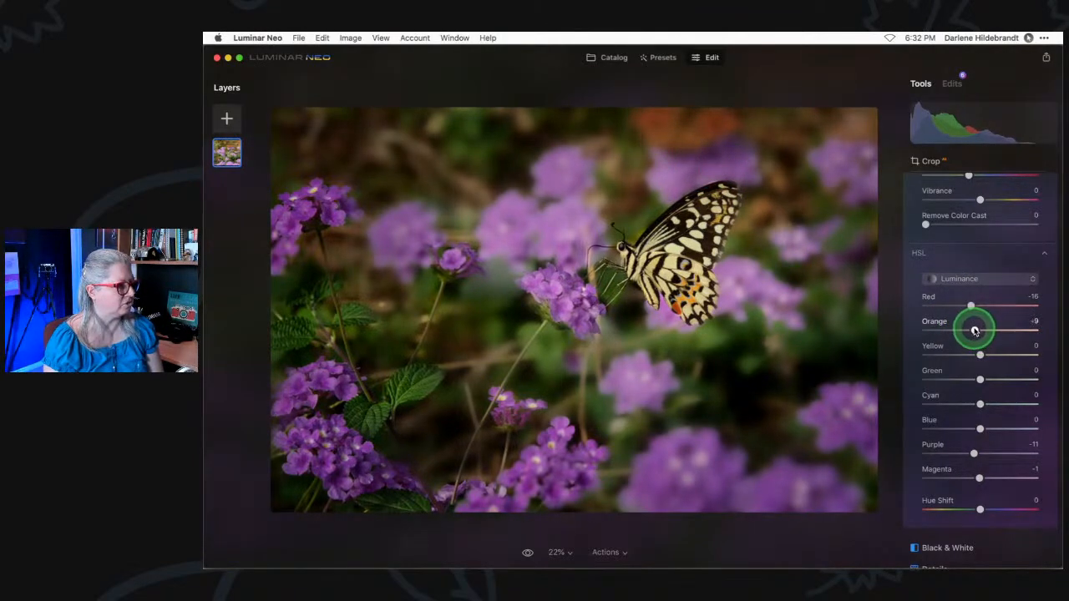
pyautogui.moveTo(980, 381); pyautogui.dragTo(977, 355)
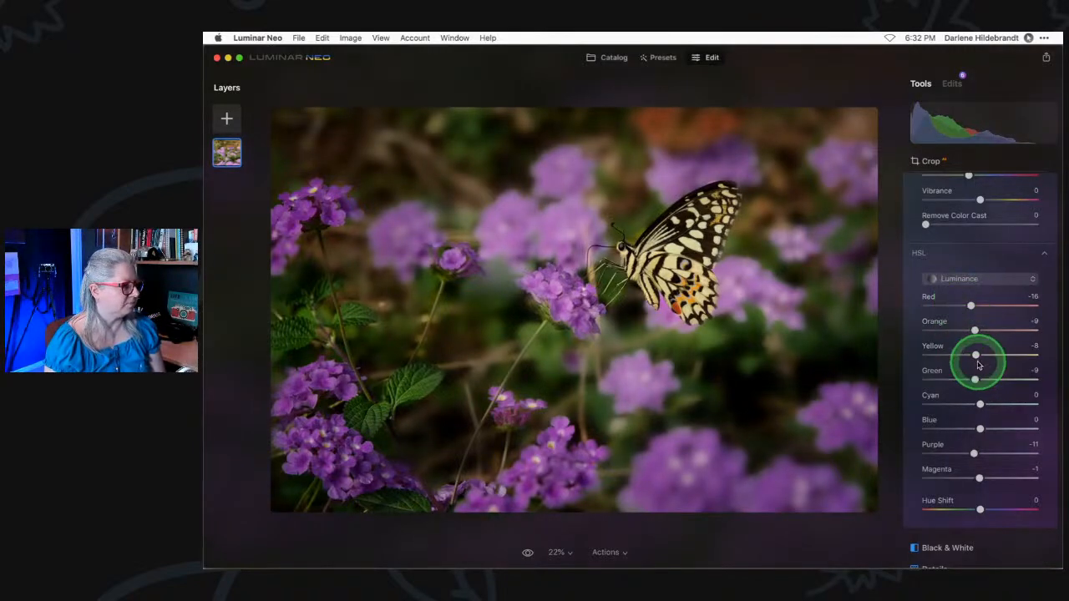
# Close the Color adjustment and compare the fully edited photo with the original.
pyautogui.scroll(3, 978, 359)
pyautogui.scroll(2, 978, 365)
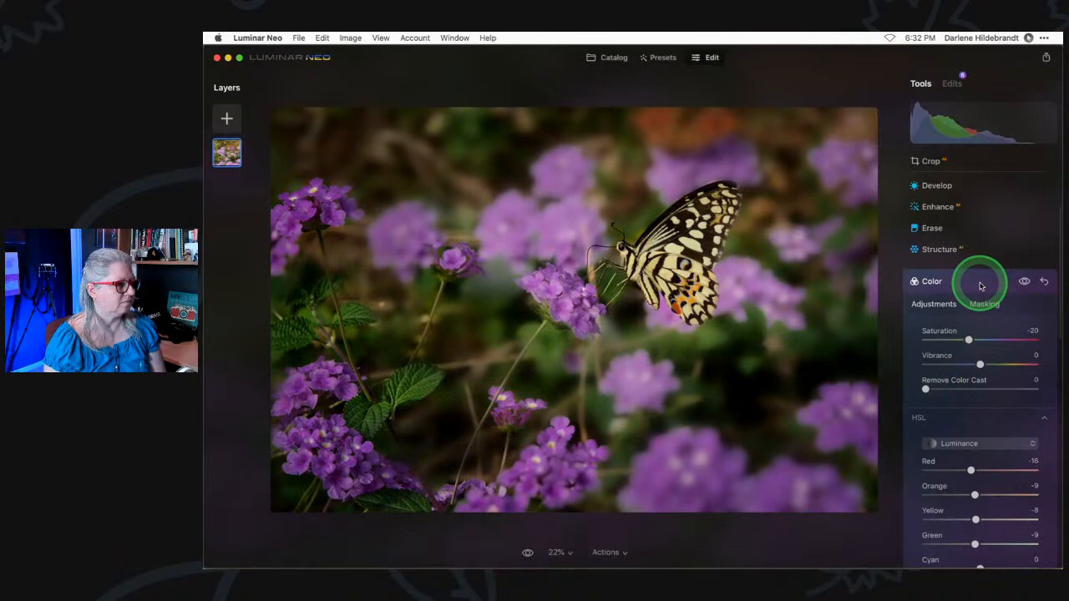
pyautogui.click(980, 286)
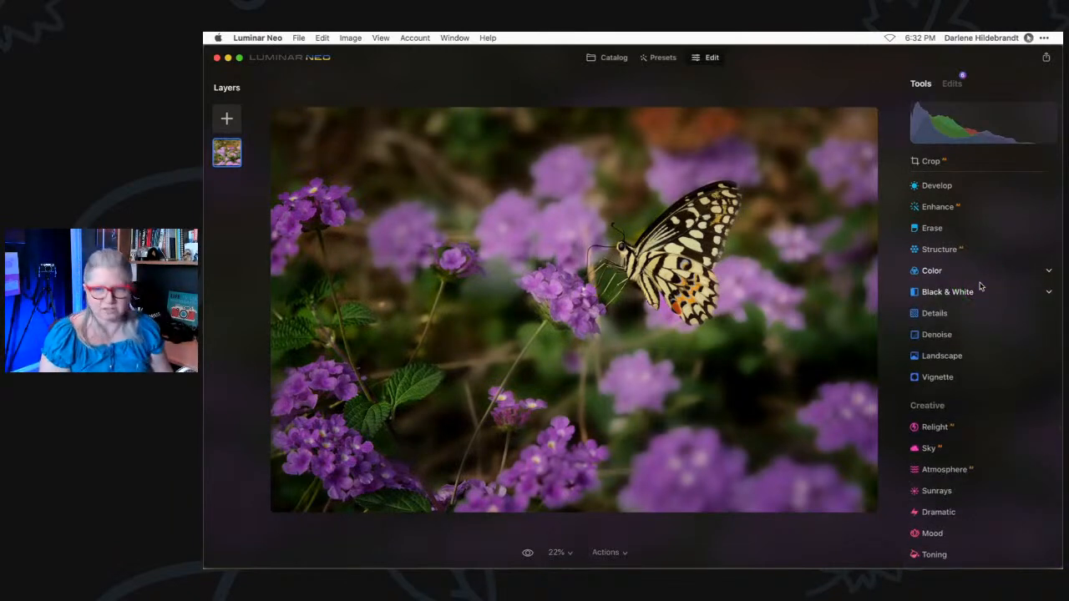
pyautogui.press('\\')
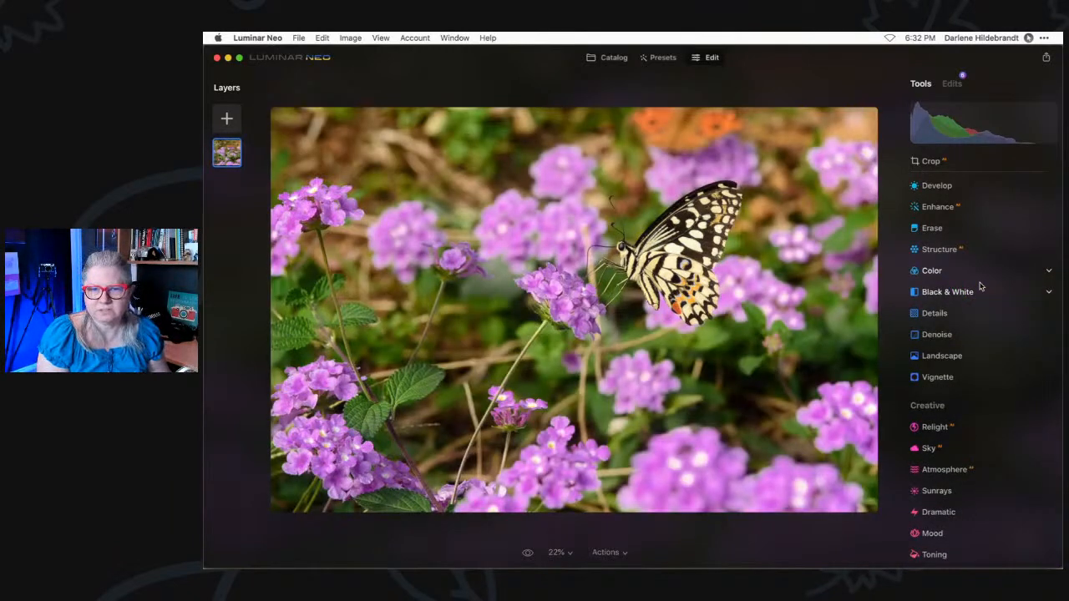
pyautogui.press('\\')
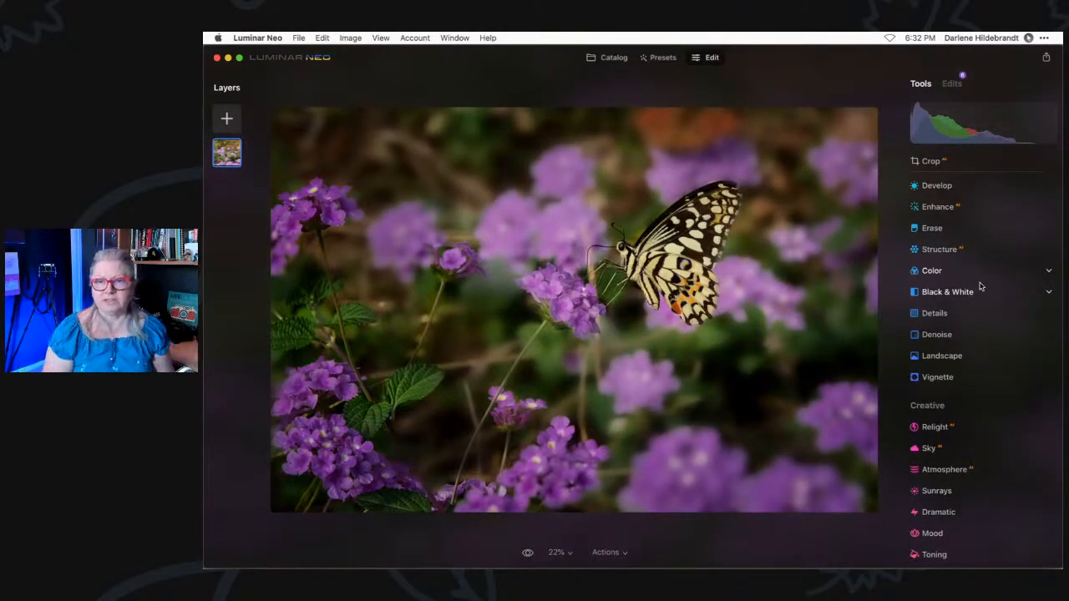
# Add the pink and orange bokeh circles picture from My Images as a new layer over the butterfly photo.
pyautogui.click(228, 120)
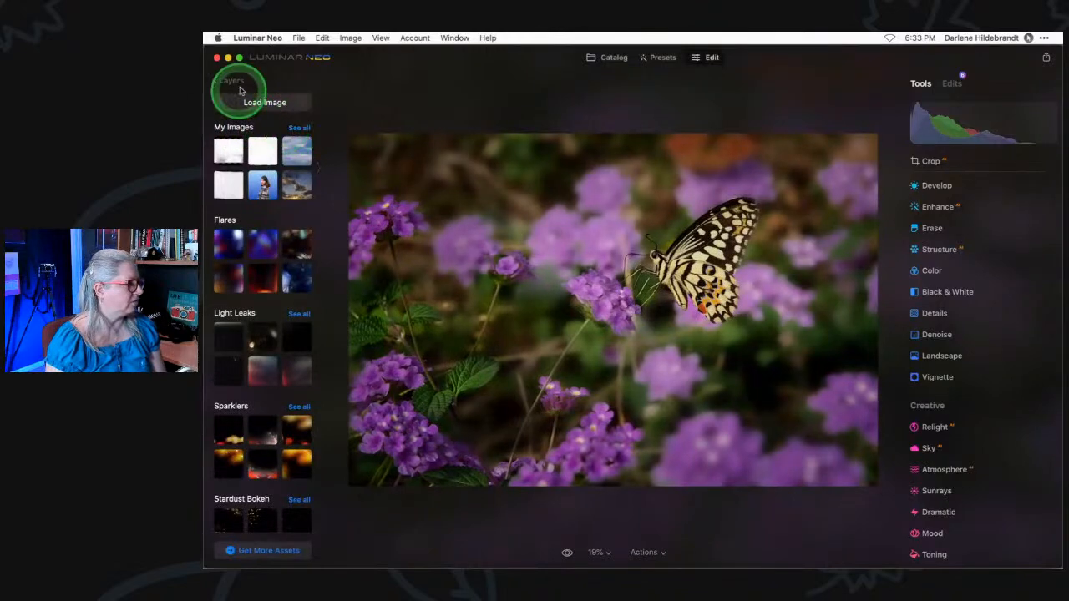
pyautogui.click(299, 127)
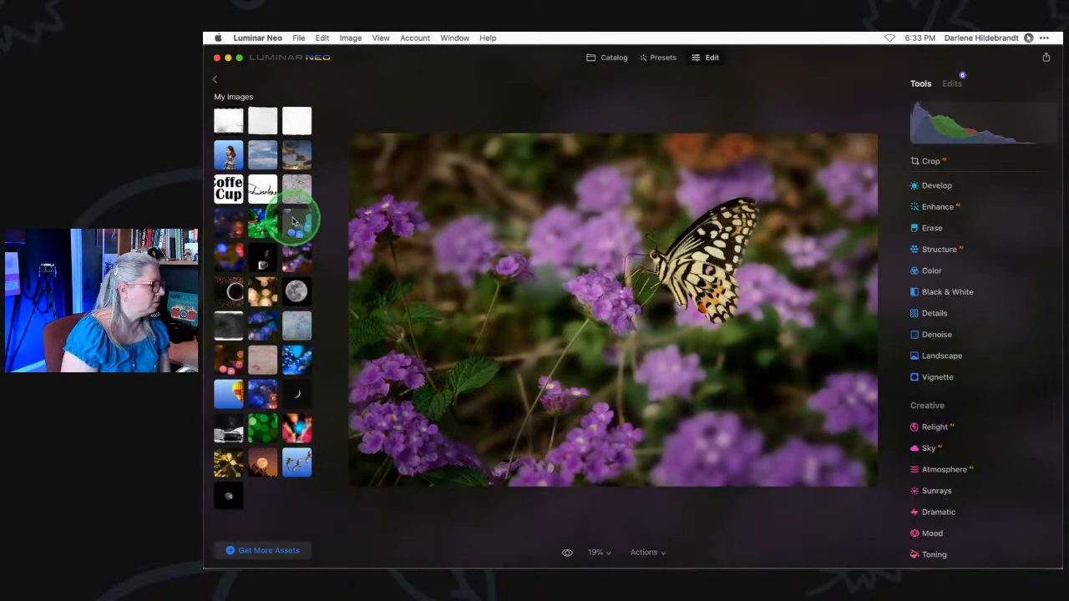
pyautogui.click(231, 361)
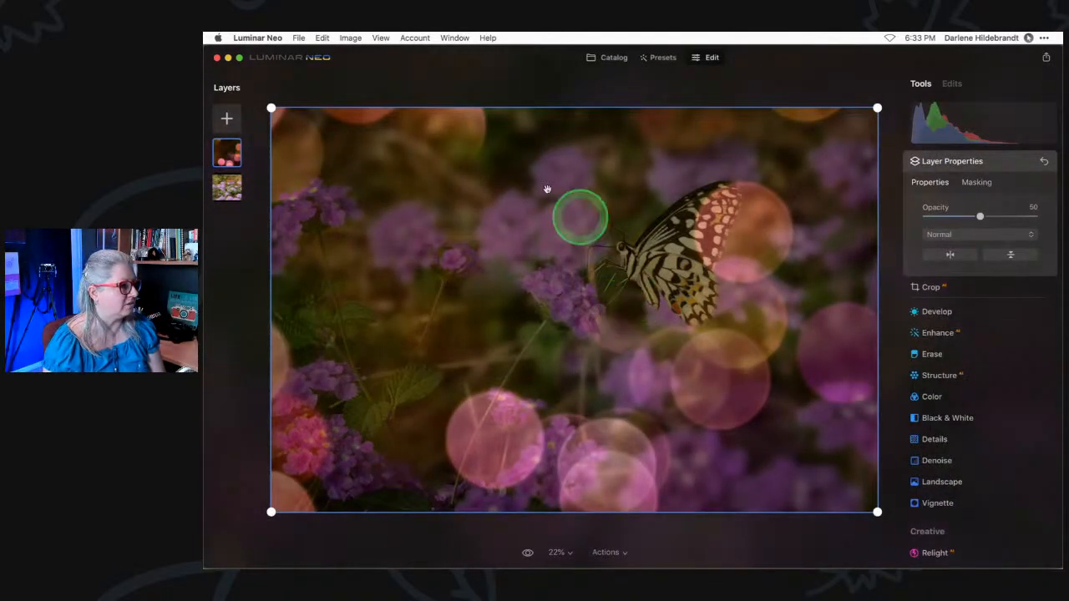
# Mirror the bokeh overlay layer horizontally and set its opacity to 62, trying the vertical flip as well.
pyautogui.click(1011, 256)
pyautogui.click(1013, 256)
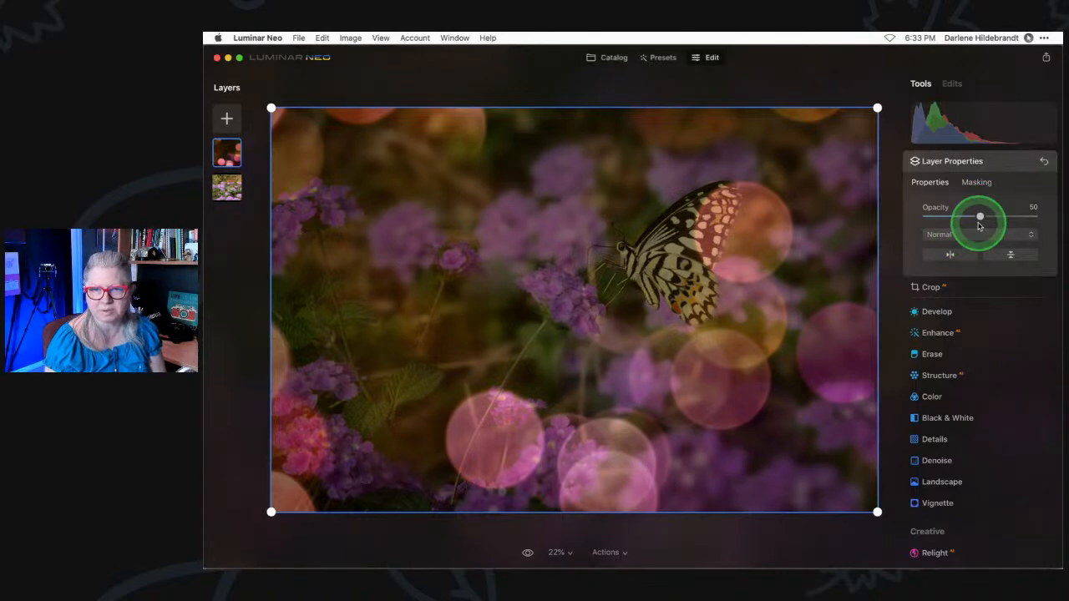
pyautogui.moveTo(979, 224); pyautogui.dragTo(1058, 218)
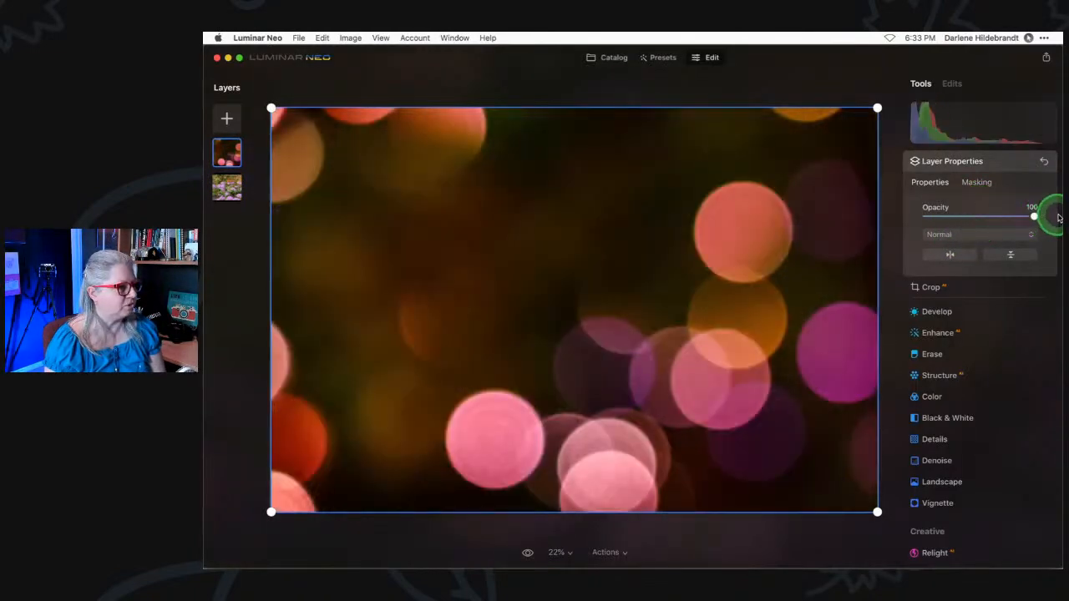
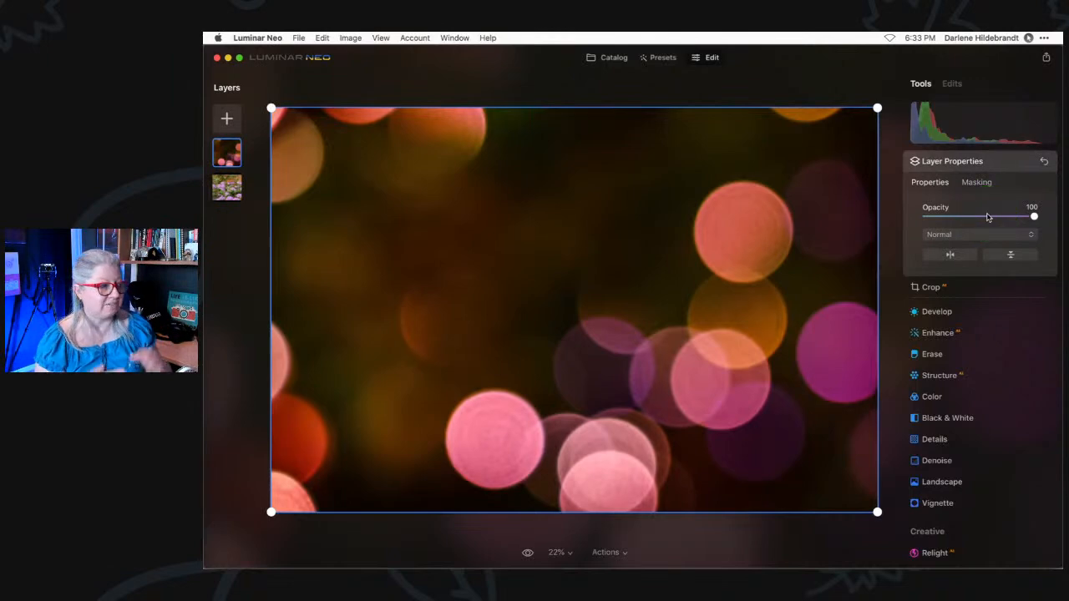
pyautogui.moveTo(1001, 217)
pyautogui.mouseDown()
pyautogui.moveTo(938, 217)
pyautogui.moveTo(994, 218)
pyautogui.mouseUp()
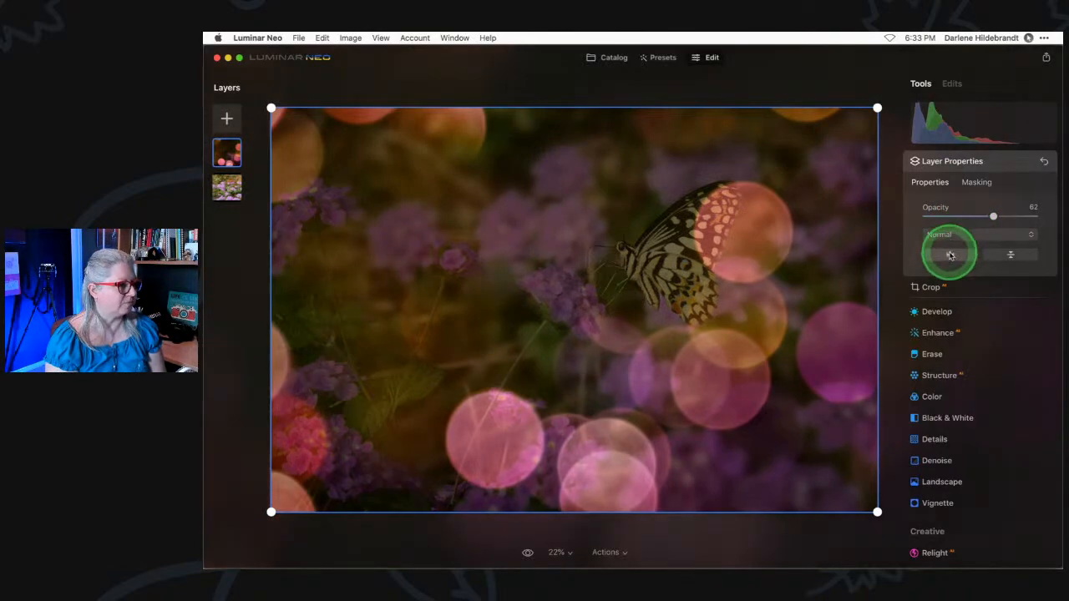
pyautogui.click(950, 254)
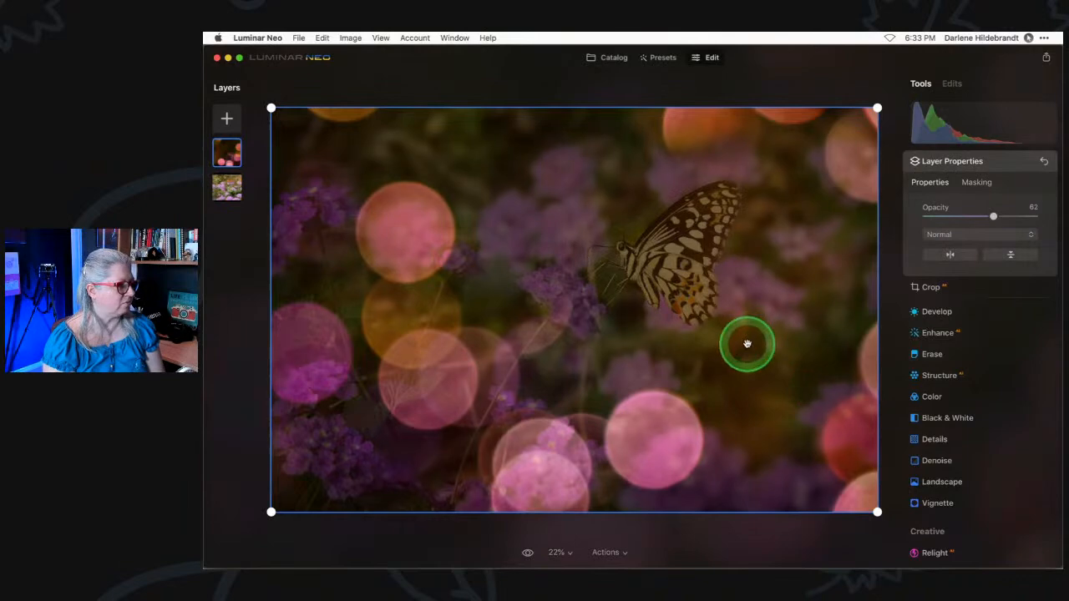
pyautogui.click(1011, 256)
pyautogui.click(1011, 256)
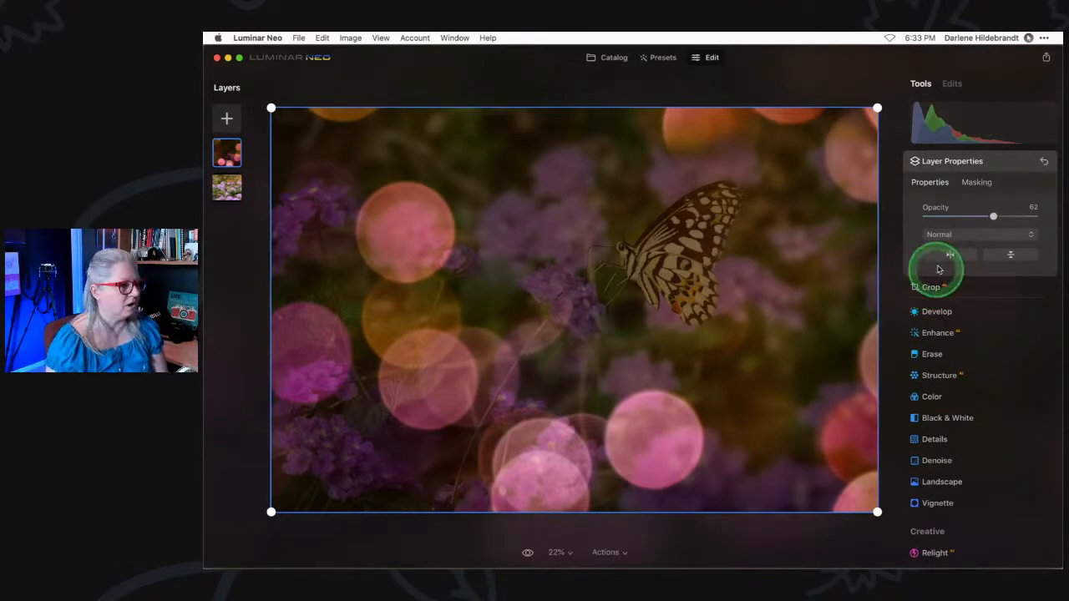
# Try the Lighten blend mode on the bokeh layer, raise its opacity to 90, and compare with Screen.
pyautogui.click(965, 235)
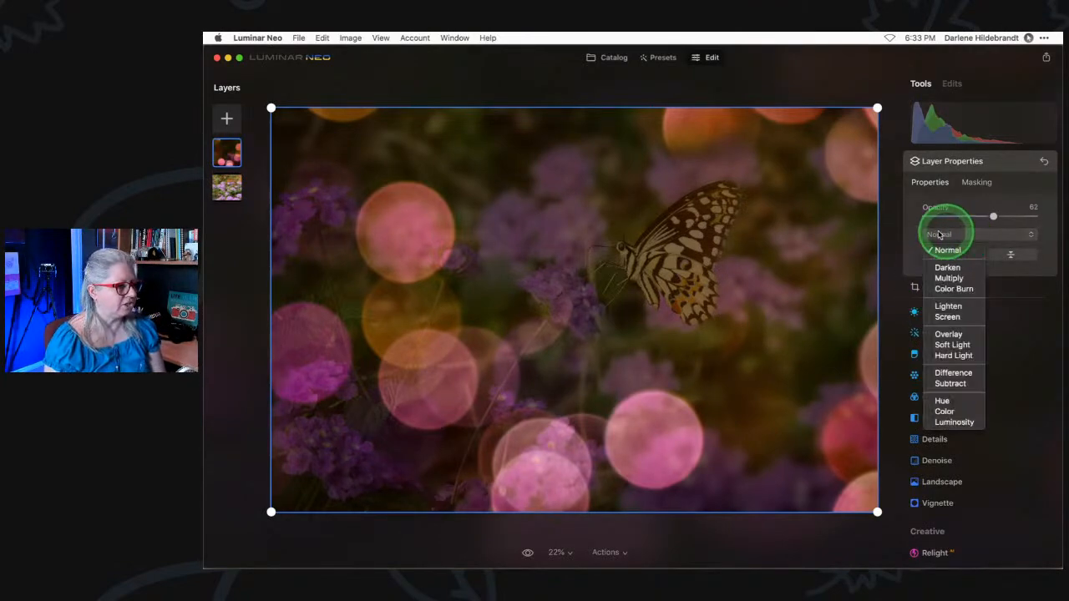
pyautogui.click(959, 308)
pyautogui.moveTo(994, 215); pyautogui.dragTo(1024, 216)
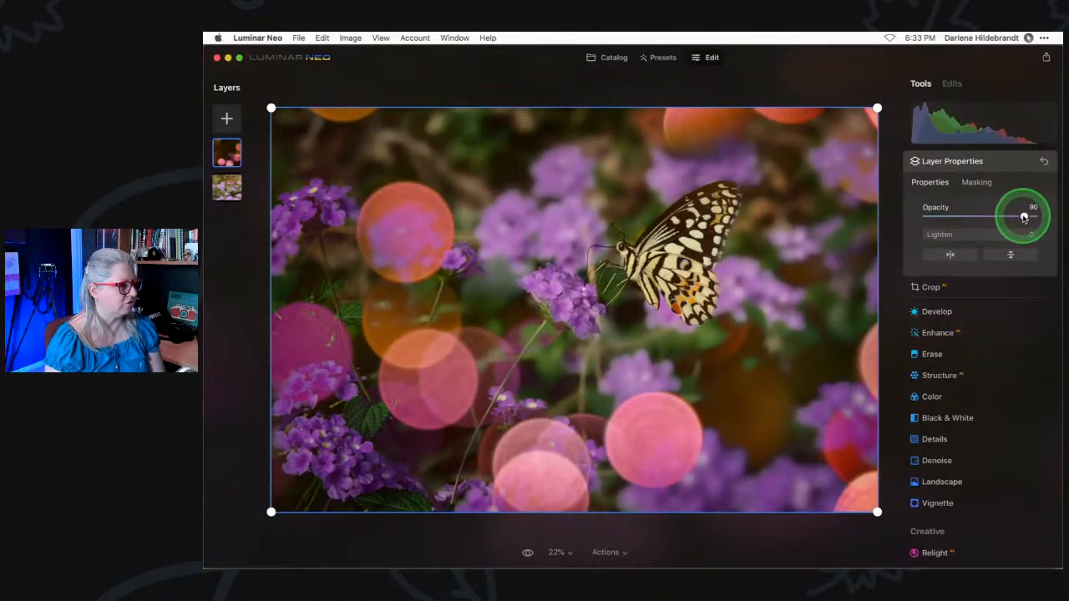
pyautogui.click(957, 236)
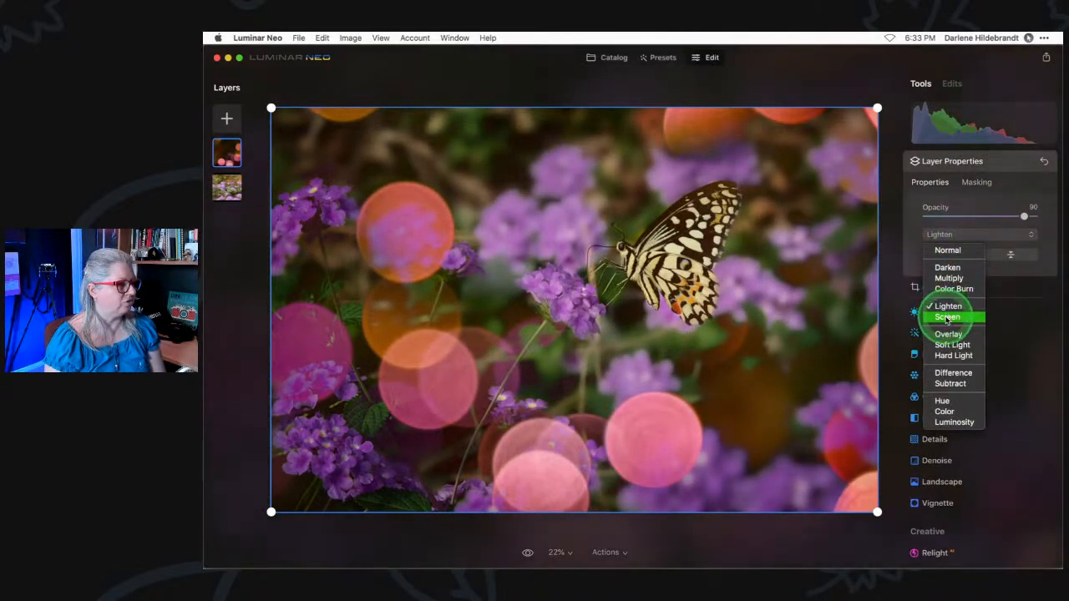
pyautogui.click(950, 317)
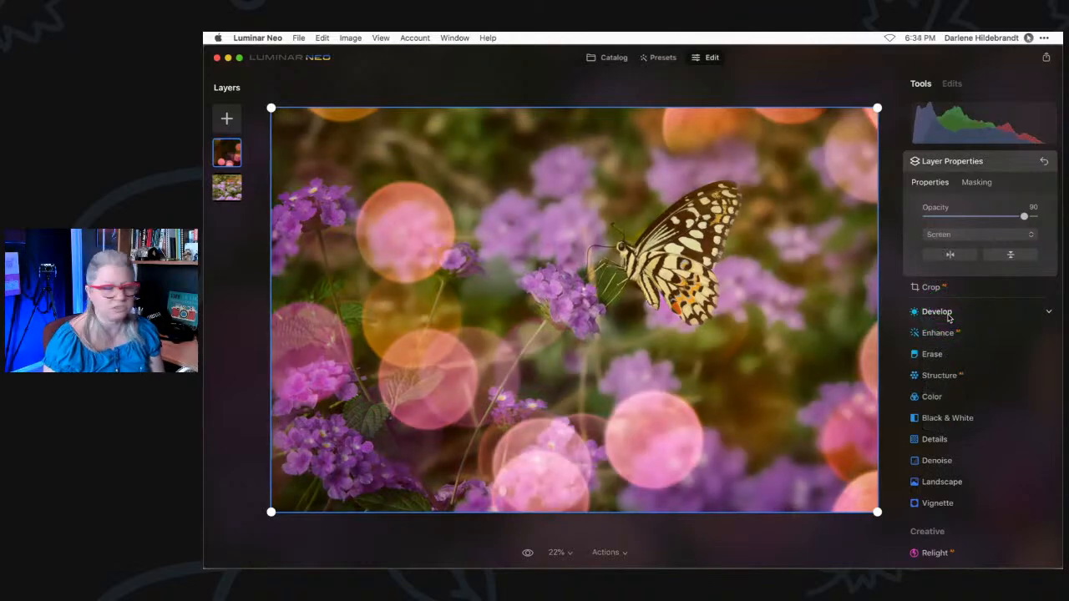
# Try the Overlay and Soft Light blend modes on the bokeh layer, reducing the opacity to 65.
pyautogui.click(961, 235)
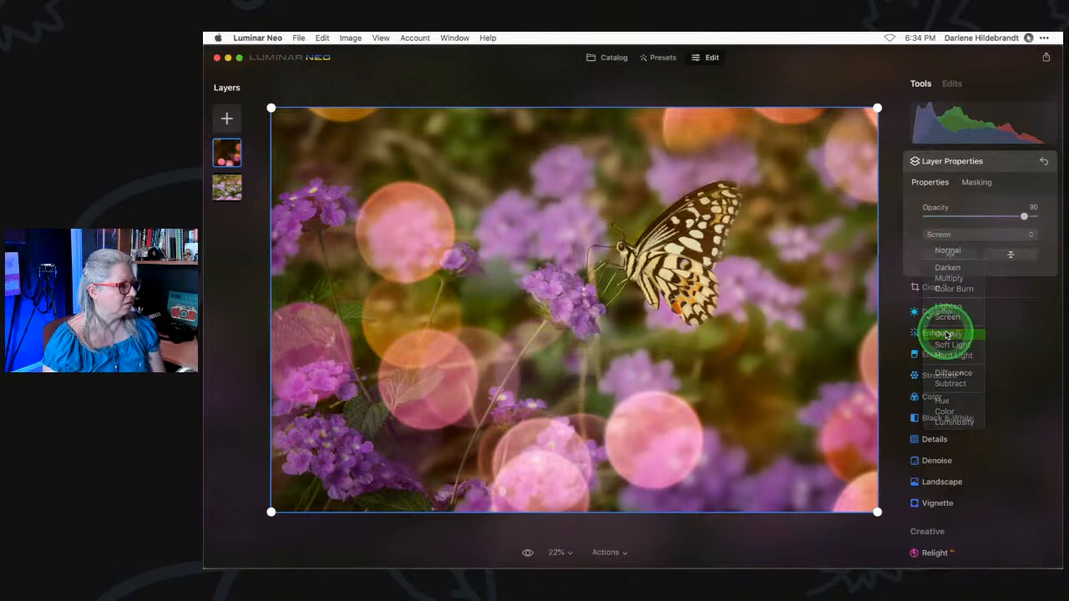
pyautogui.click(948, 334)
pyautogui.click(949, 238)
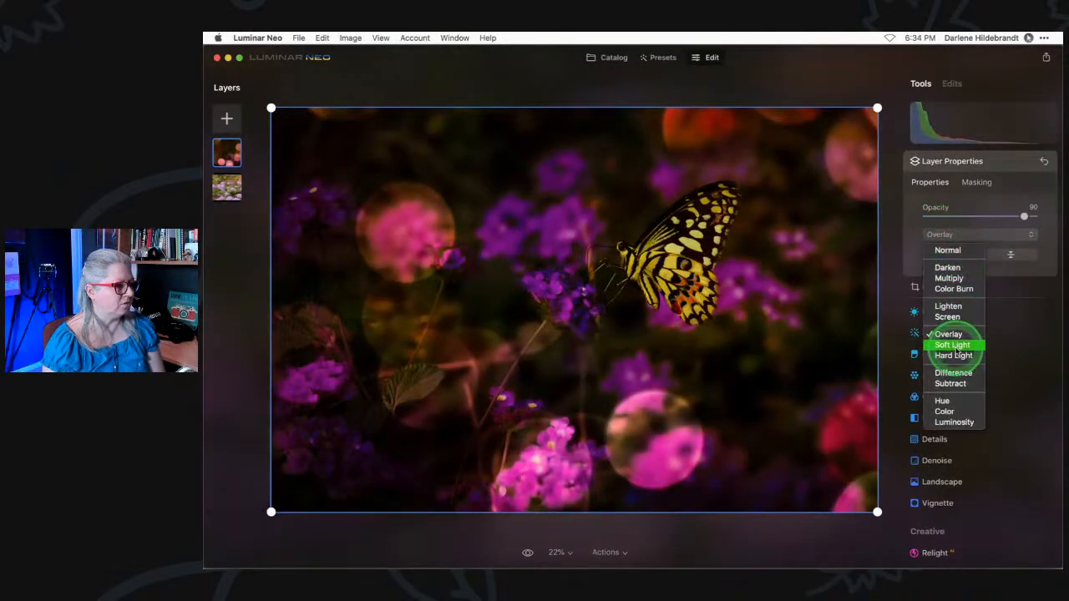
pyautogui.click(946, 342)
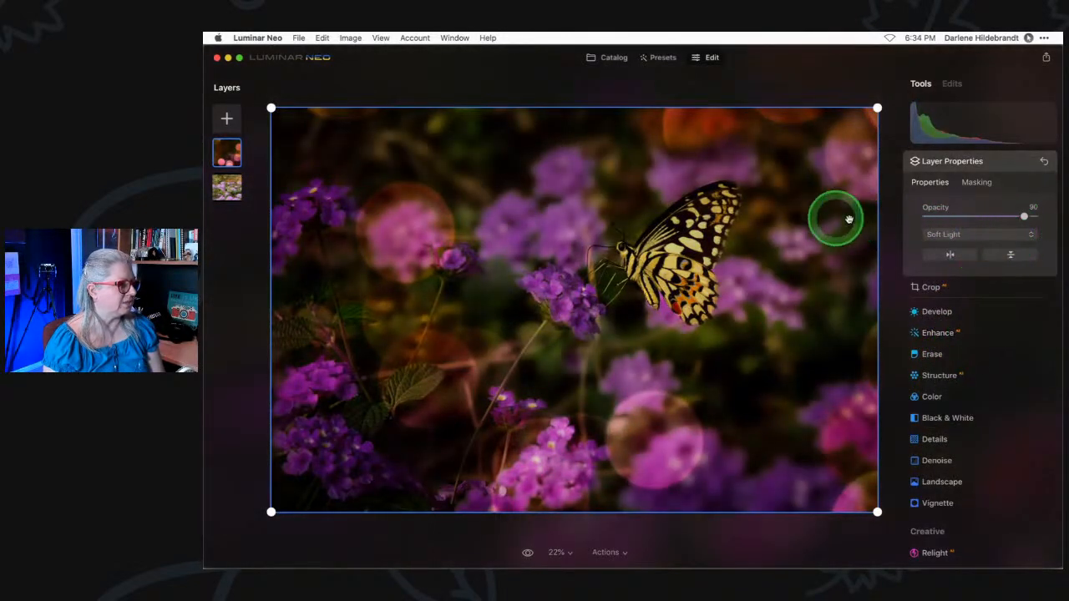
pyautogui.moveTo(1025, 216); pyautogui.dragTo(997, 218)
# Set the bokeh layer's blend mode to Screen and adjust its opacity, testing 42 before choosing a stronger setting.
pyautogui.click(931, 238)
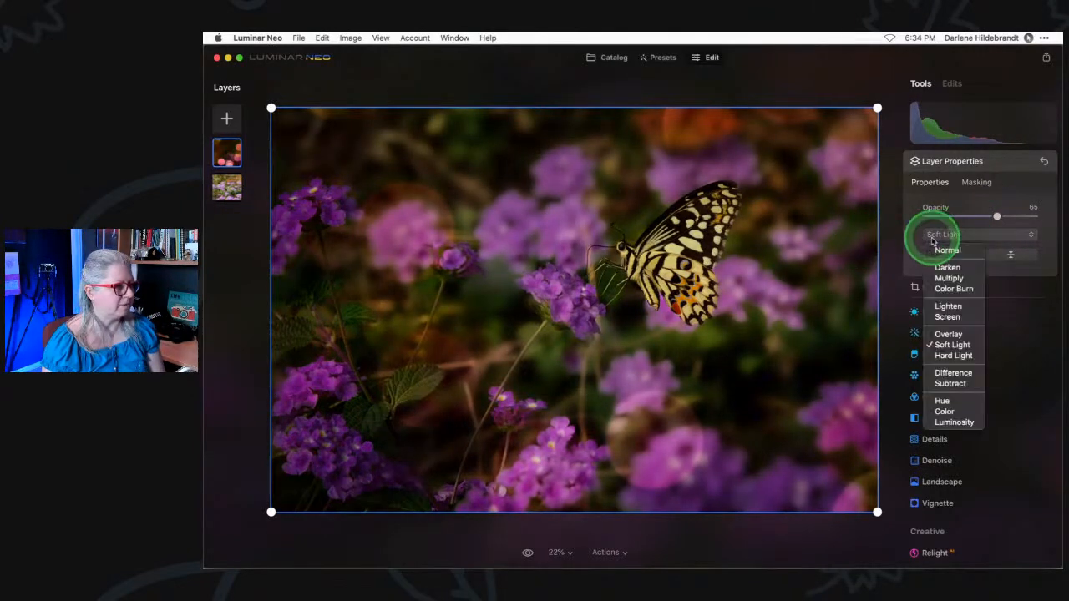
pyautogui.click(940, 320)
pyautogui.moveTo(996, 216); pyautogui.dragTo(972, 217)
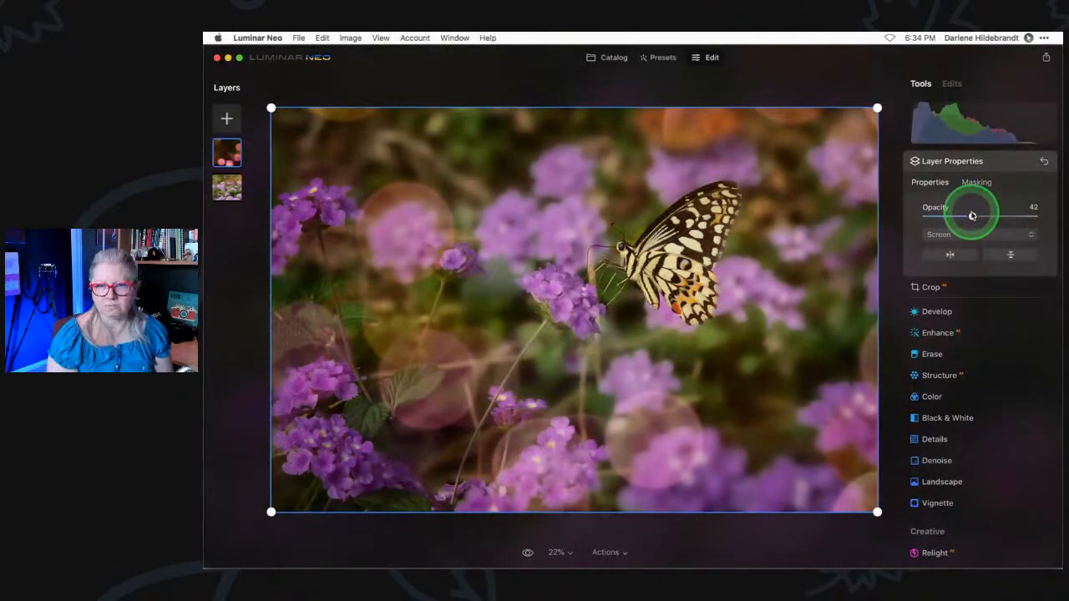
pyautogui.moveTo(973, 217); pyautogui.dragTo(1010, 216)
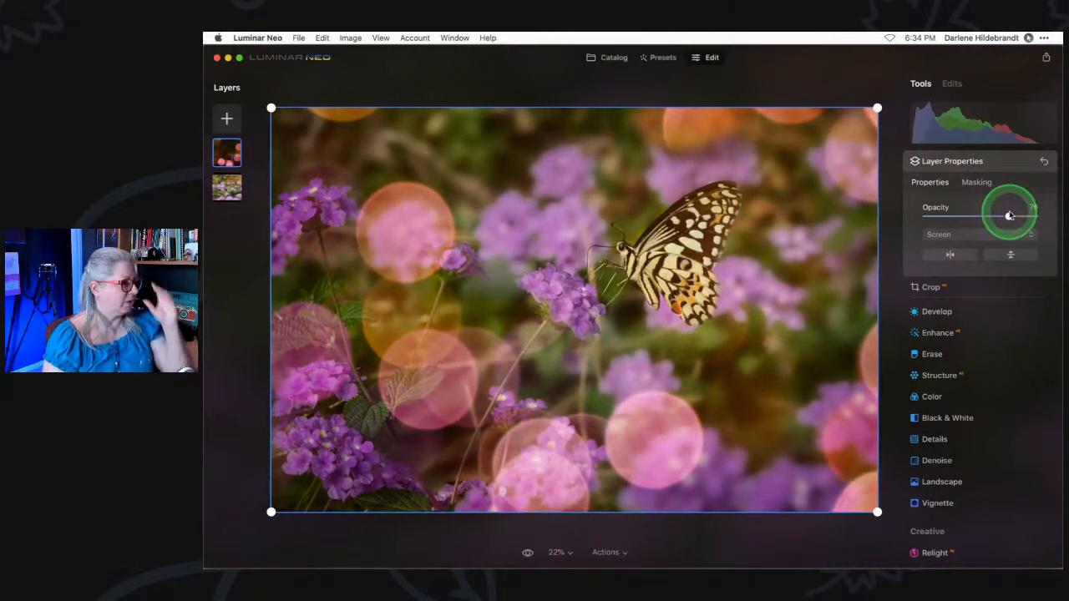
# Mask the bokeh layer with a tilted radial gradient around the butterfly and its flower, keeping the overlay outside the ellipse.
pyautogui.click(976, 182)
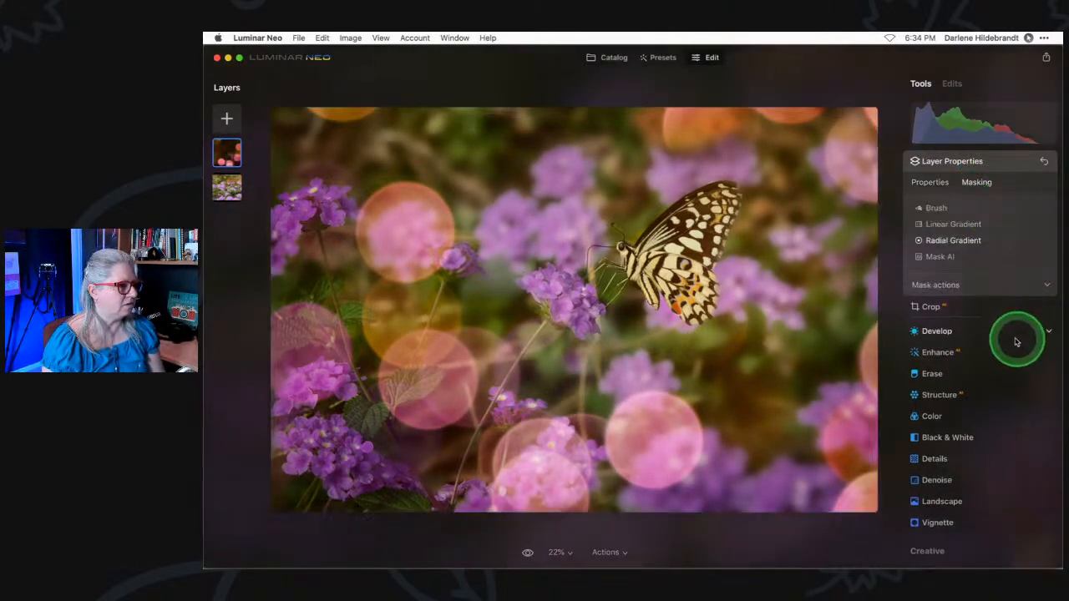
pyautogui.click(965, 285)
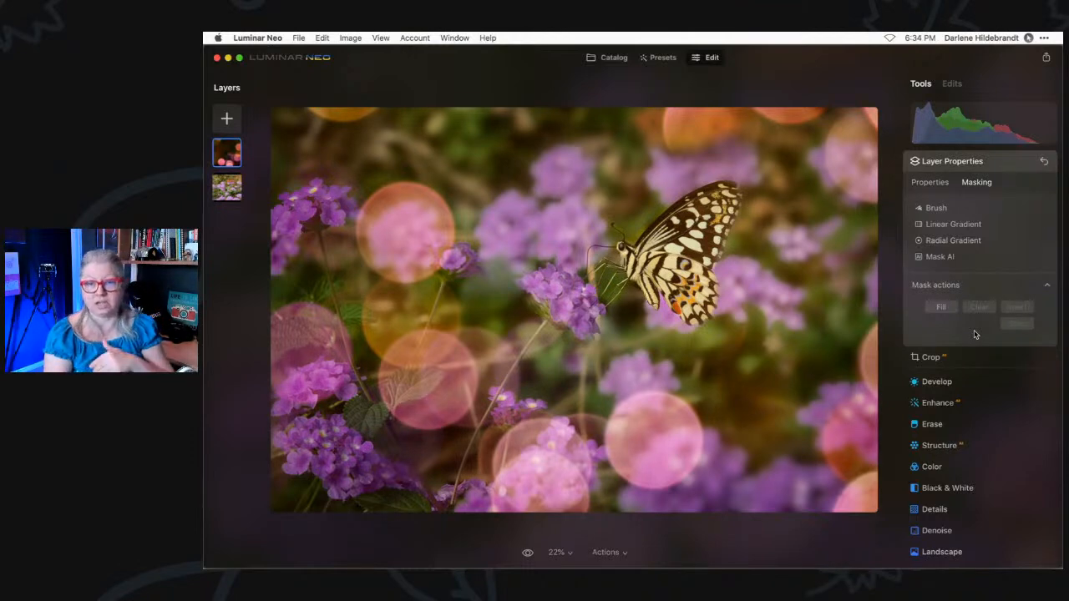
pyautogui.click(953, 239)
pyautogui.moveTo(621, 262); pyautogui.dragTo(808, 263)
pyautogui.moveTo(785, 317); pyautogui.dragTo(780, 236)
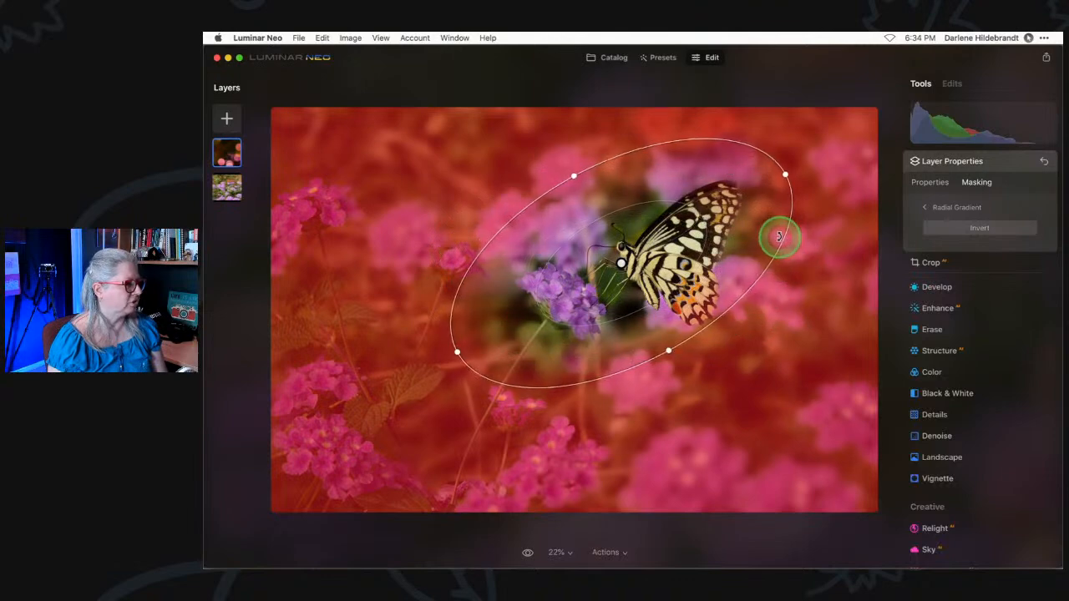
pyautogui.click(937, 206)
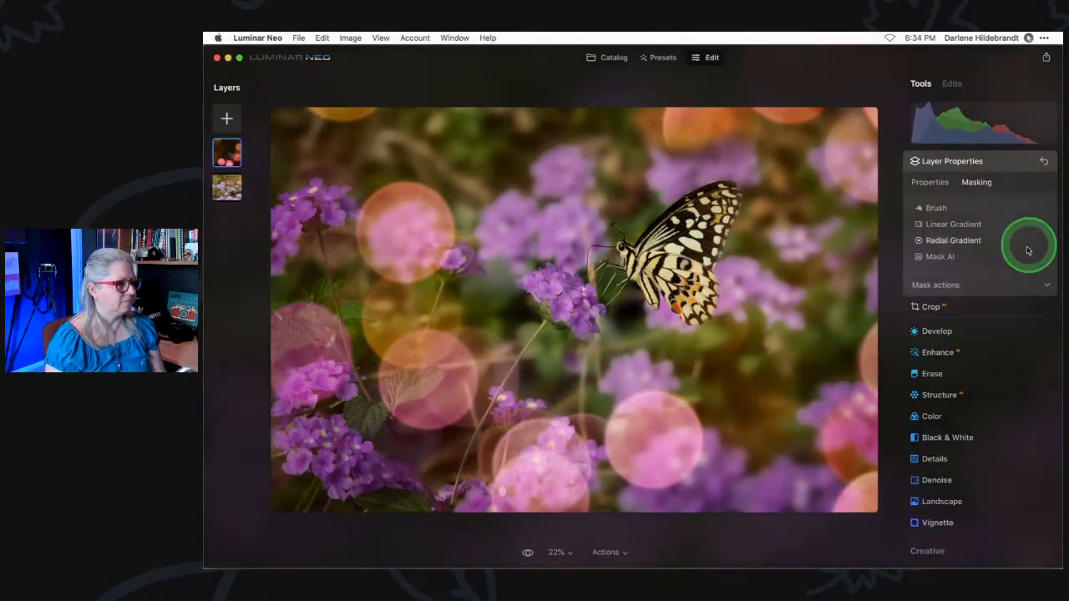
pyautogui.click(979, 285)
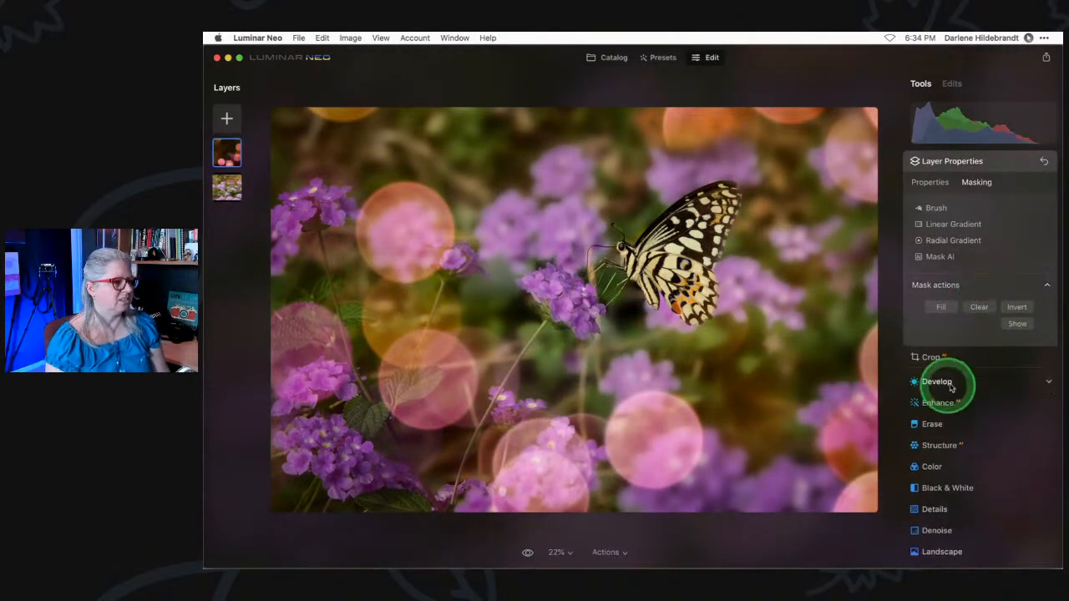
pyautogui.click(986, 287)
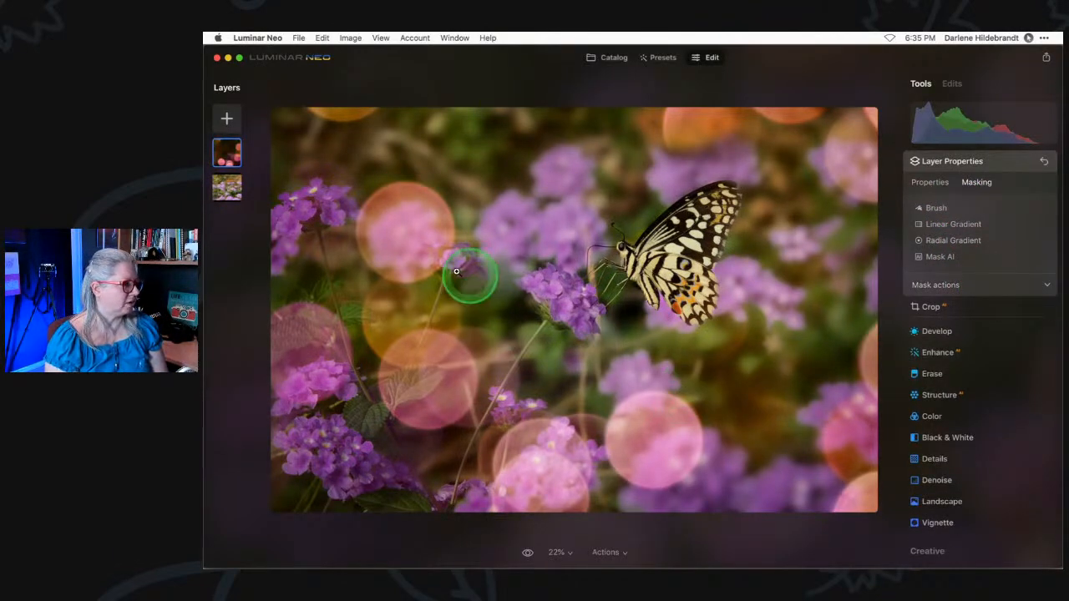
# Try shifting the bokeh layer's HSL hues in the Color tool, with Red at -37 and Orange at -38.
pyautogui.scroll(-3, 944, 376)
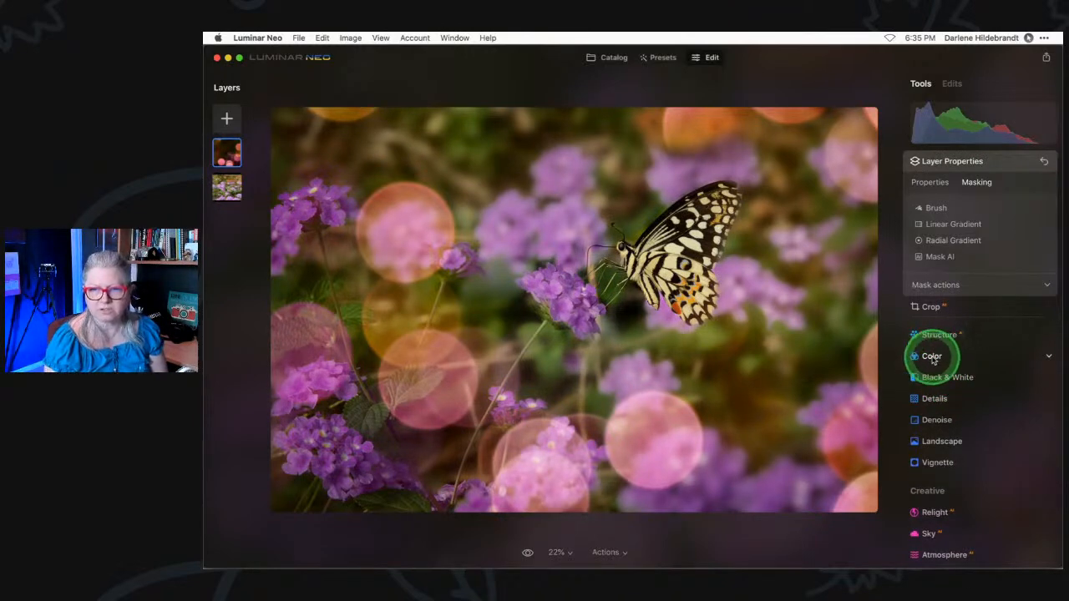
pyautogui.click(936, 357)
pyautogui.scroll(-2, 1002, 355)
pyautogui.click(956, 316)
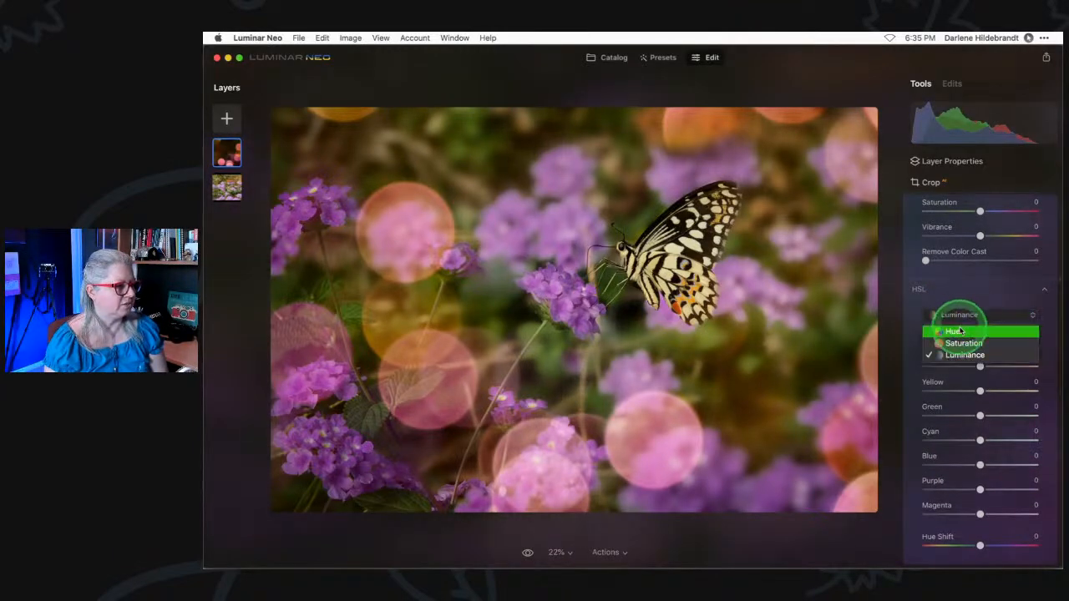
pyautogui.click(961, 331)
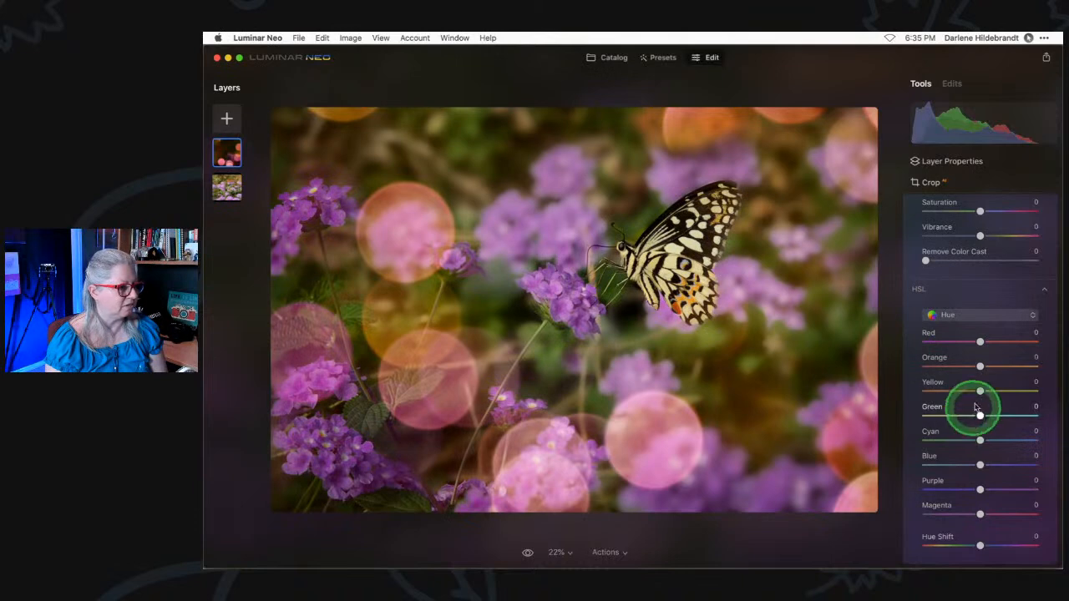
pyautogui.moveTo(971, 369)
pyautogui.mouseDown()
pyautogui.moveTo(939, 367)
pyautogui.moveTo(1042, 366)
pyautogui.moveTo(941, 368)
pyautogui.moveTo(1009, 368)
pyautogui.moveTo(959, 367)
pyautogui.moveTo(974, 346)
pyautogui.moveTo(1018, 346)
pyautogui.moveTo(942, 349)
pyautogui.moveTo(960, 352)
pyautogui.mouseUp()
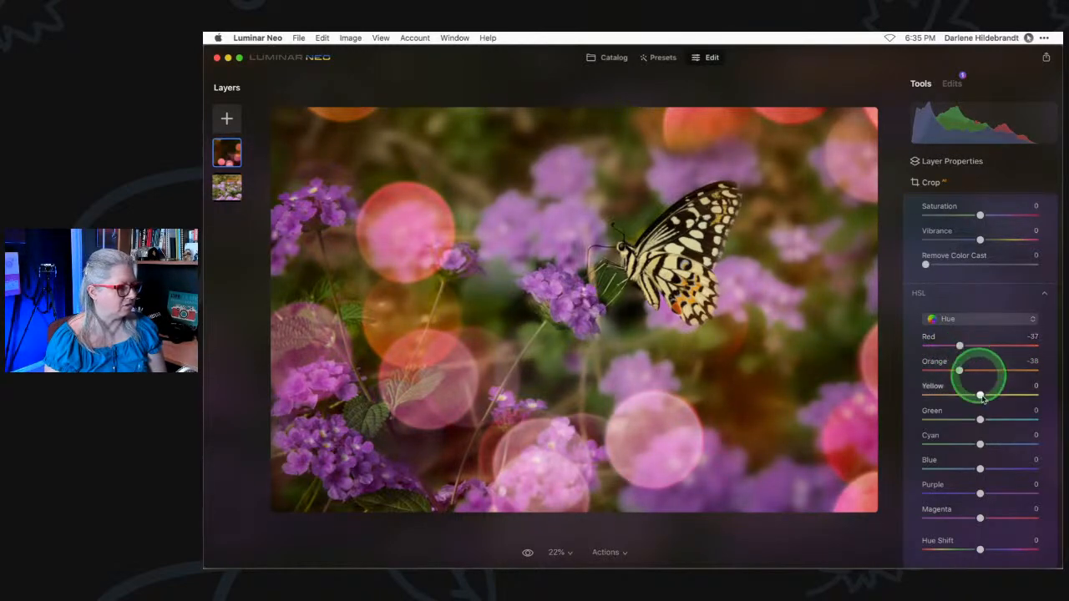
# Reset the Red and Orange hues to 0 and set the bokeh layer's Hue Shift to -58.
pyautogui.scroll(-1, 978, 405)
pyautogui.moveTo(979, 527)
pyautogui.mouseDown()
pyautogui.moveTo(992, 526)
pyautogui.moveTo(972, 527)
pyautogui.mouseUp()
pyautogui.doubleClick(958, 348)
pyautogui.doubleClick(959, 322)
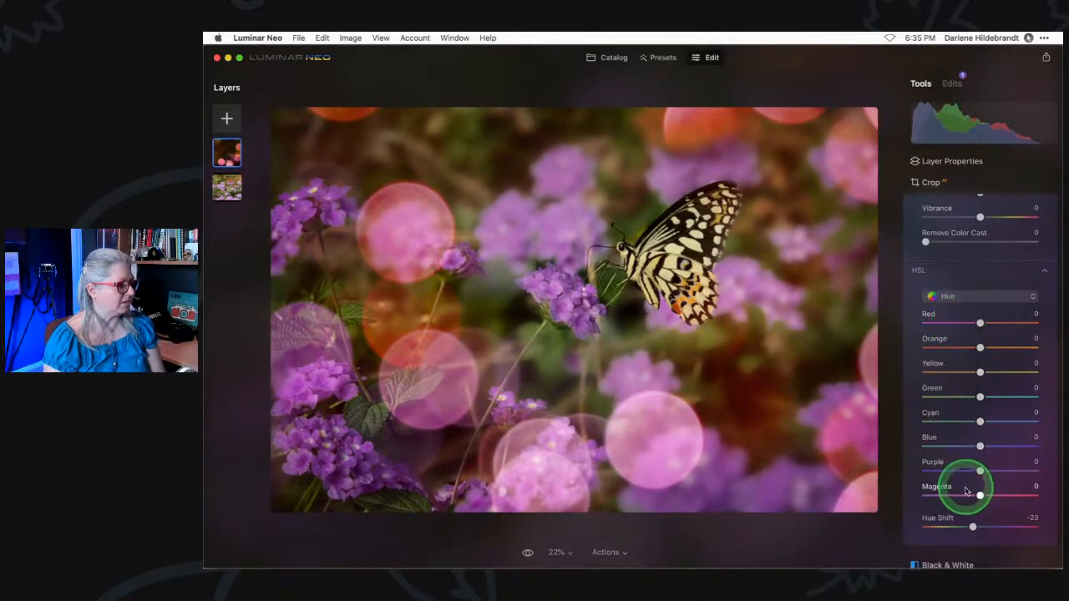
pyautogui.moveTo(970, 526)
pyautogui.mouseDown()
pyautogui.moveTo(1024, 528)
pyautogui.moveTo(914, 526)
pyautogui.moveTo(962, 525)
pyautogui.mouseUp()
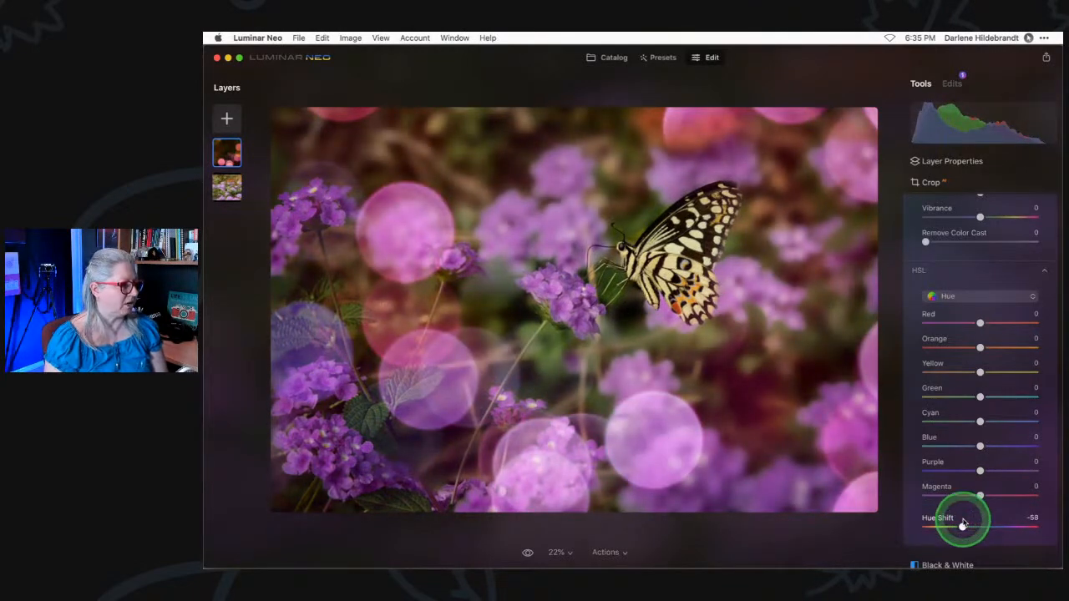
# Reduce the bokeh layer's color saturation to -26.
pyautogui.scroll(3, 978, 410)
pyautogui.moveTo(980, 316); pyautogui.dragTo(967, 317)
pyautogui.scroll(3, 967, 318)
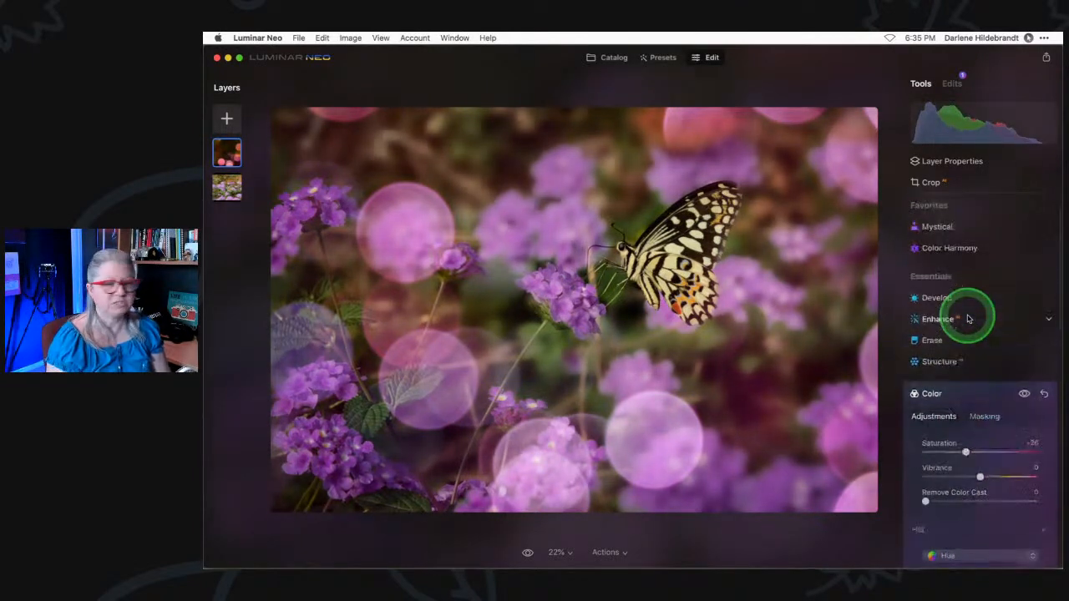
# Lower the bokeh layer's opacity to 43 and compare the blended picture with the original photo.
pyautogui.click(962, 164)
pyautogui.moveTo(980, 213)
pyautogui.mouseDown()
pyautogui.moveTo(1007, 219)
pyautogui.moveTo(973, 217)
pyautogui.mouseUp()
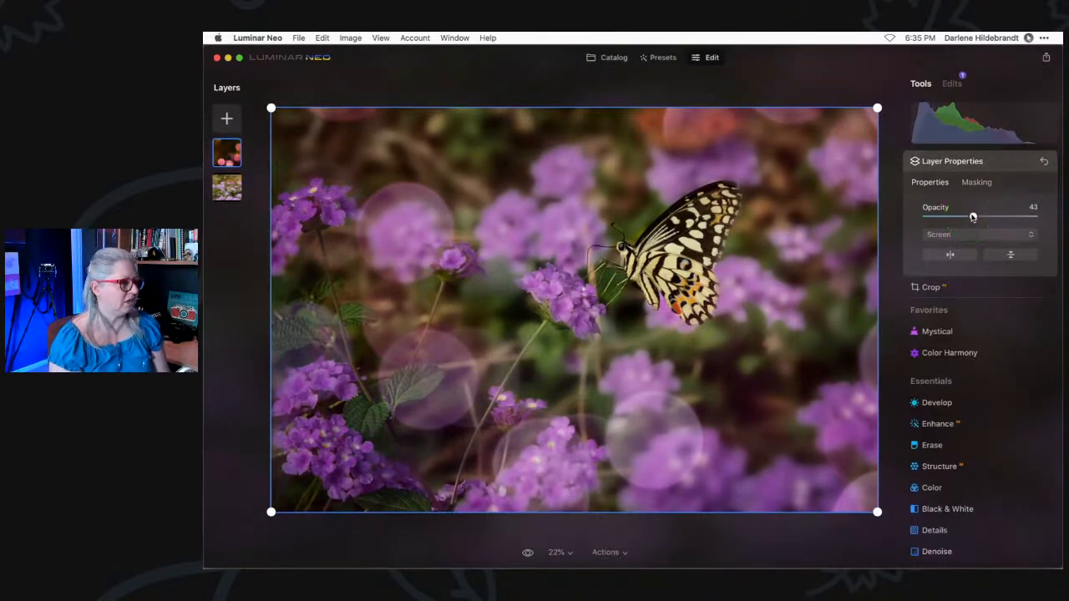
pyautogui.press('Escape')
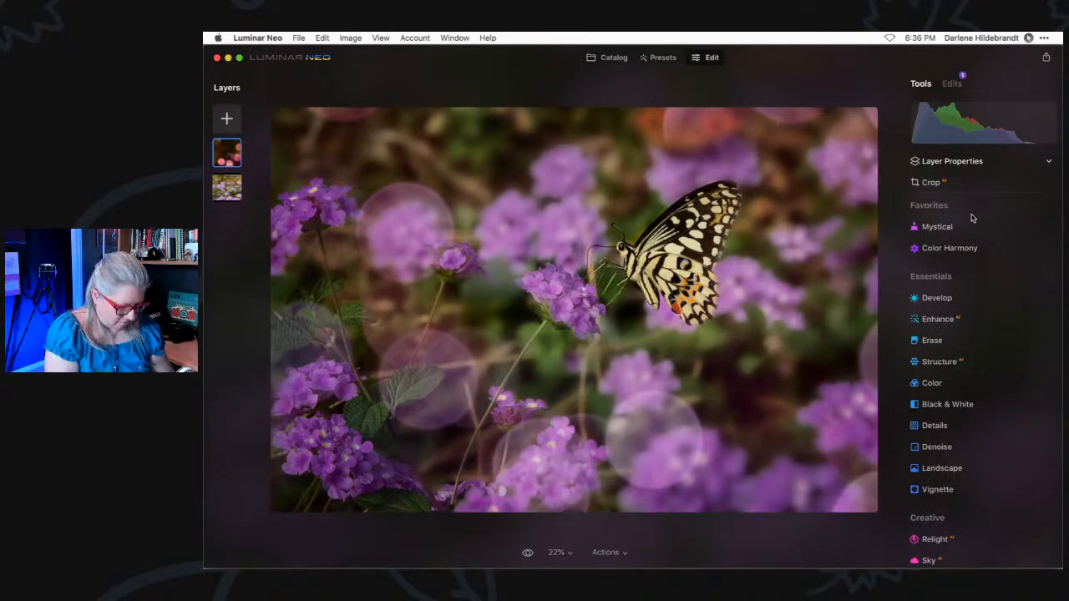
pyautogui.press('\\')
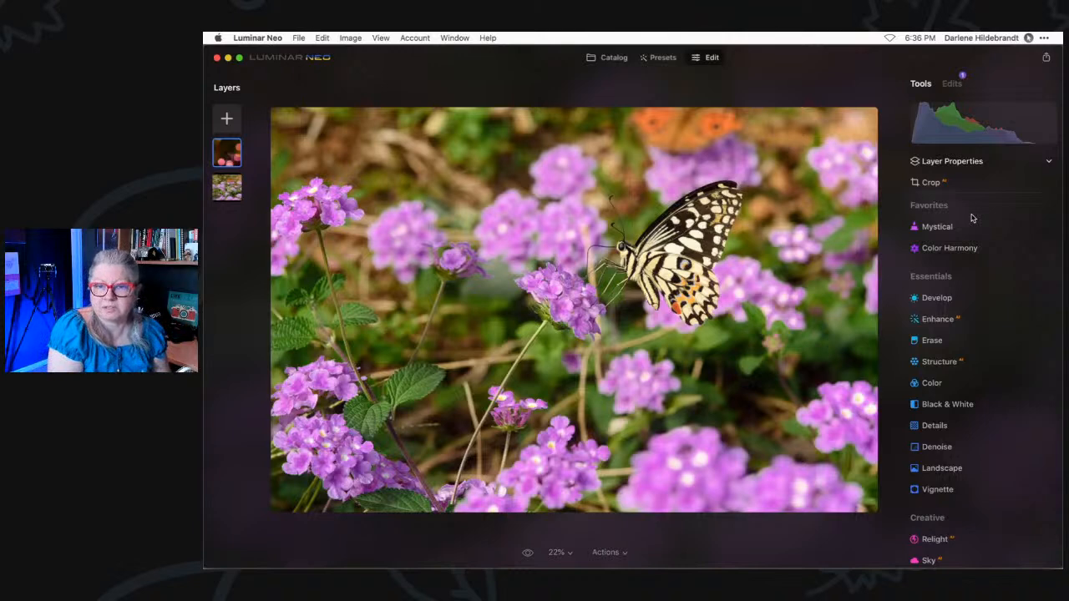
pyautogui.press('\\')
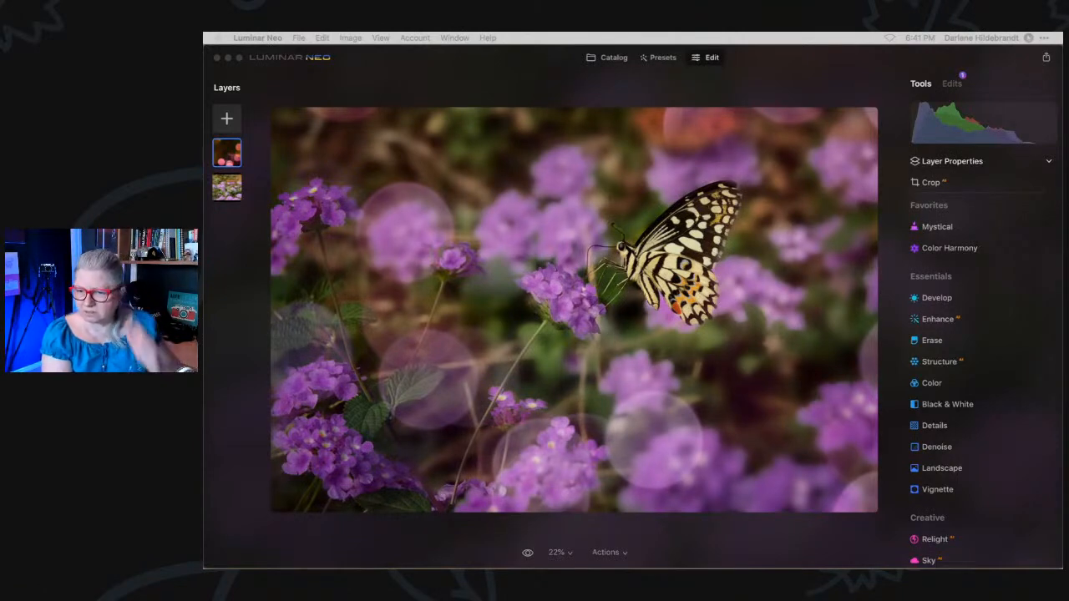
# Leave the butterfly edit and return to the photo catalog showing the To edit live folder.
pyautogui.click(799, 89)
pyautogui.click(613, 59)
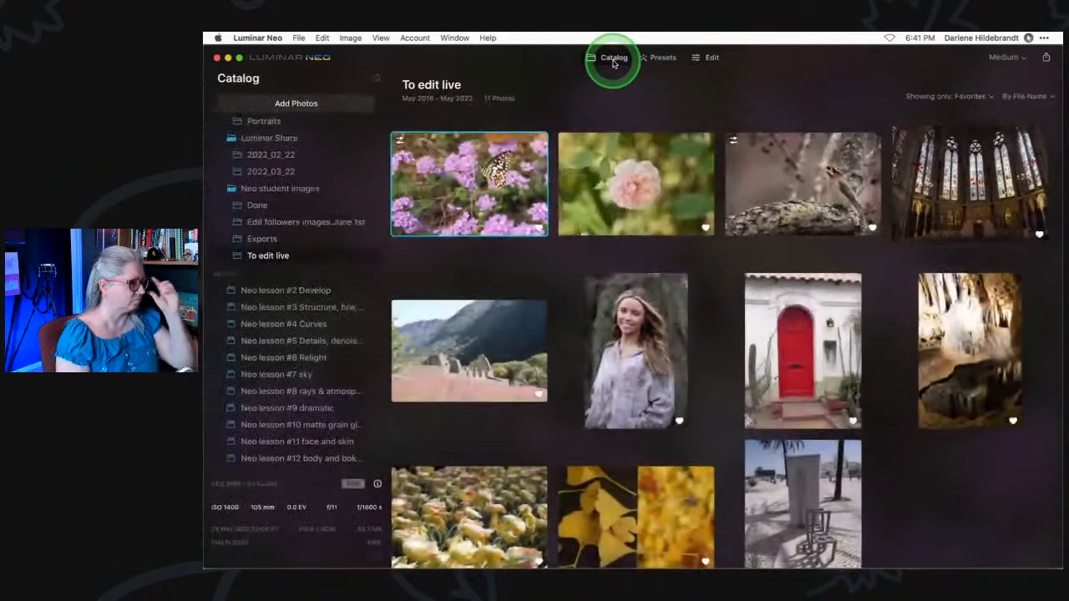
pyautogui.click(626, 133)
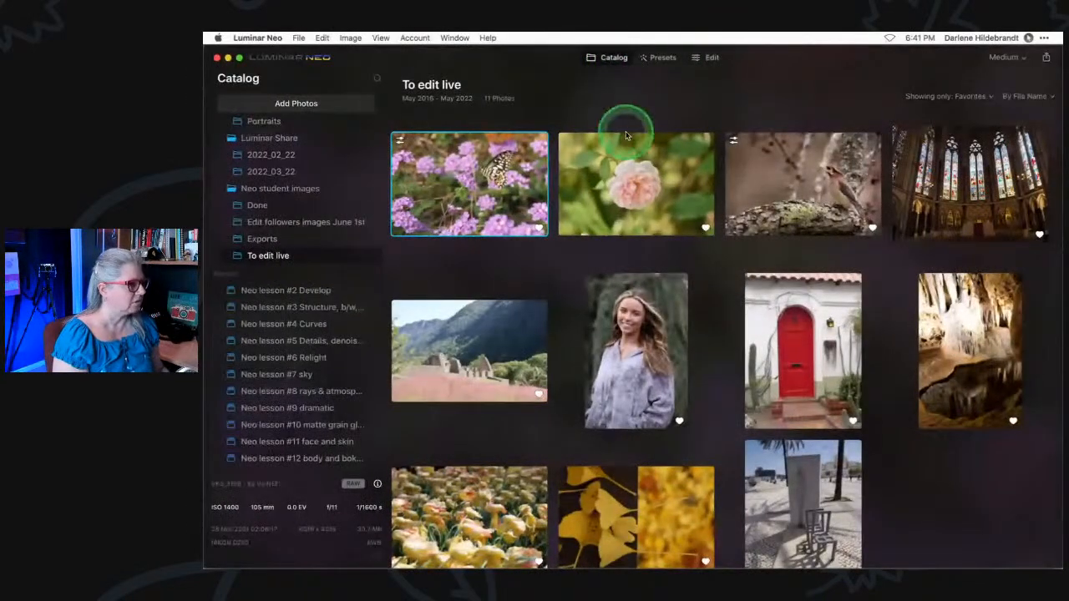
# View the pink rose photo enlarged and return to the catalog grid.
pyautogui.click(612, 186)
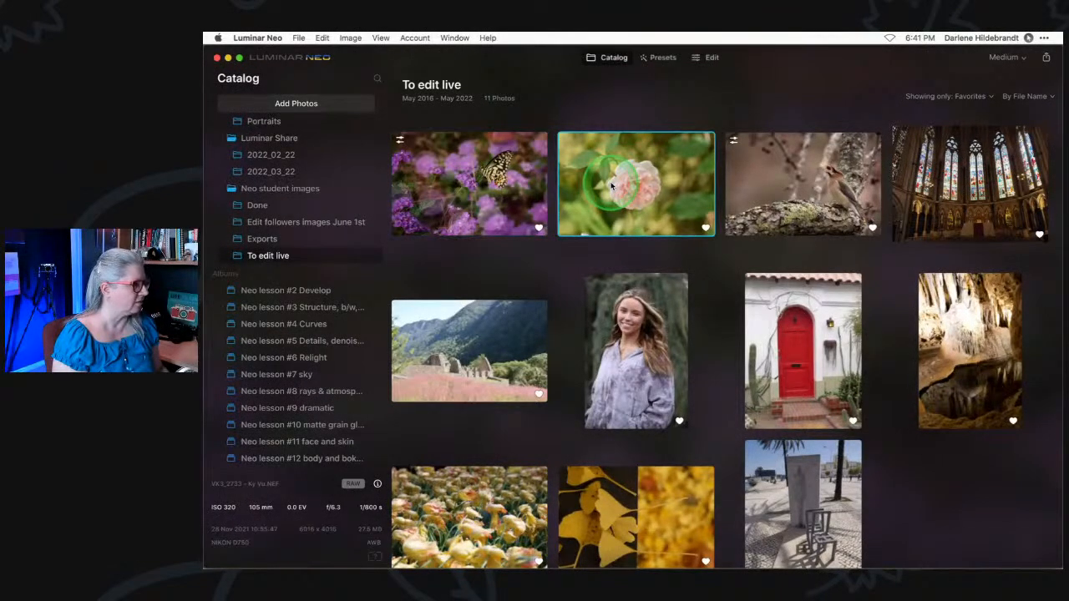
pyautogui.doubleClick(611, 183)
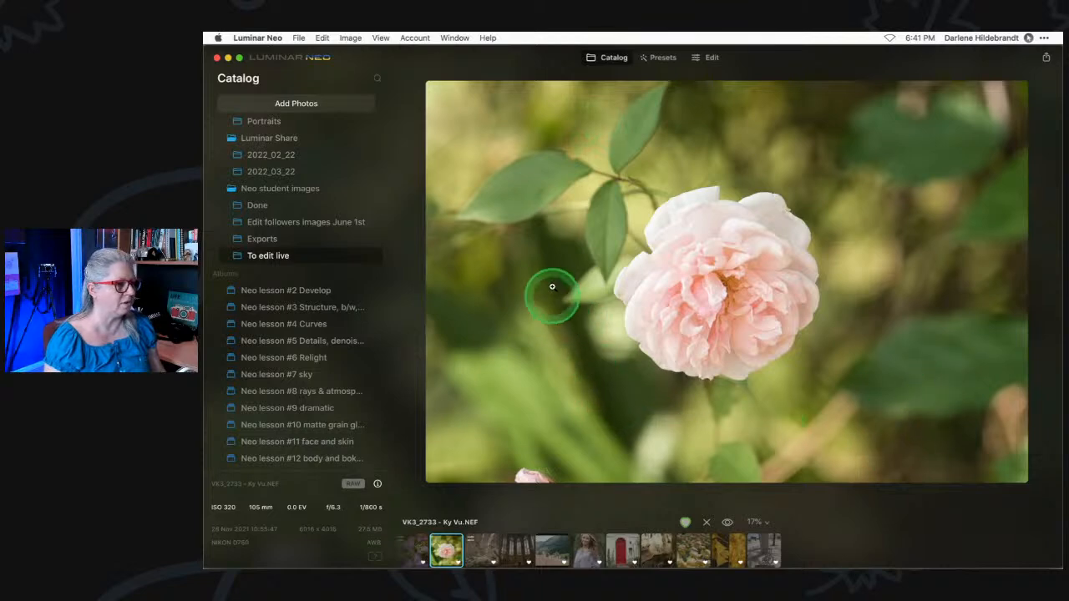
pyautogui.doubleClick(566, 259)
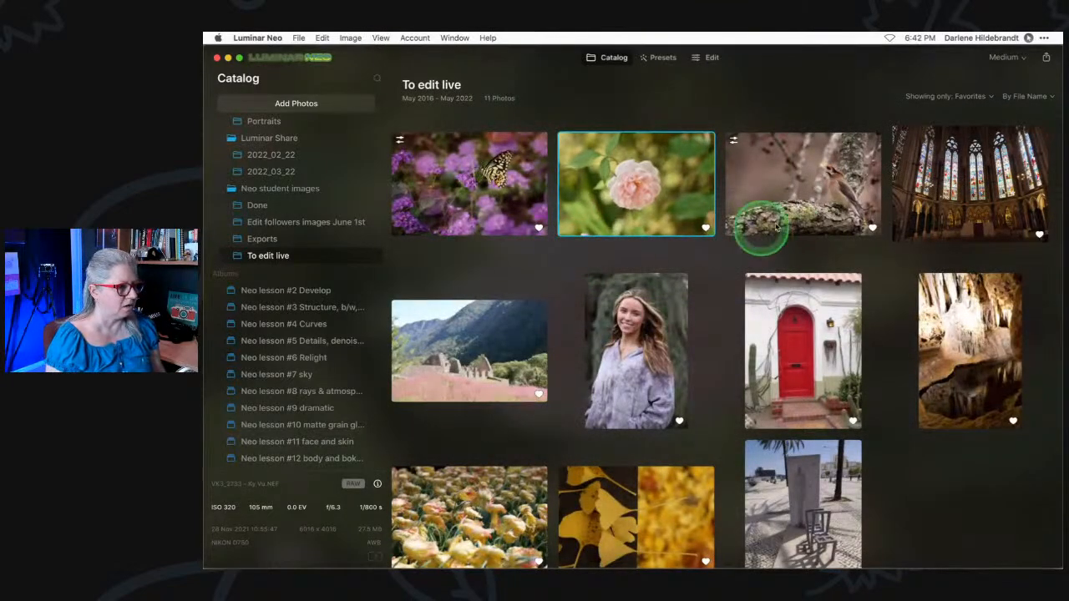
# Open the stained-glass church interior photo for editing and straighten it with a slightly rotated, repositioned crop at the original ratio.
pyautogui.click(967, 203)
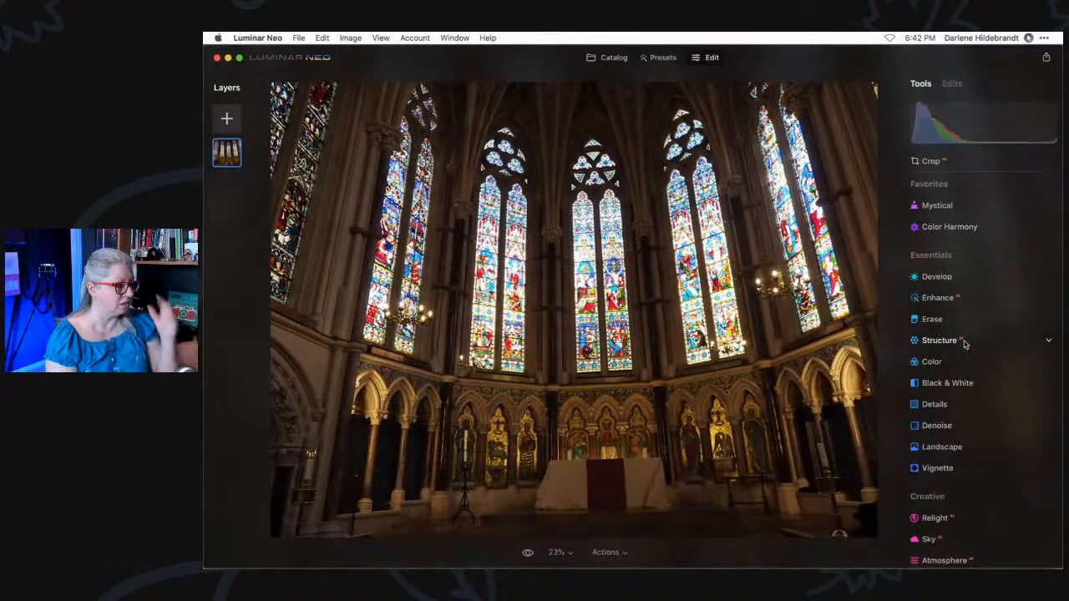
pyautogui.click(932, 277)
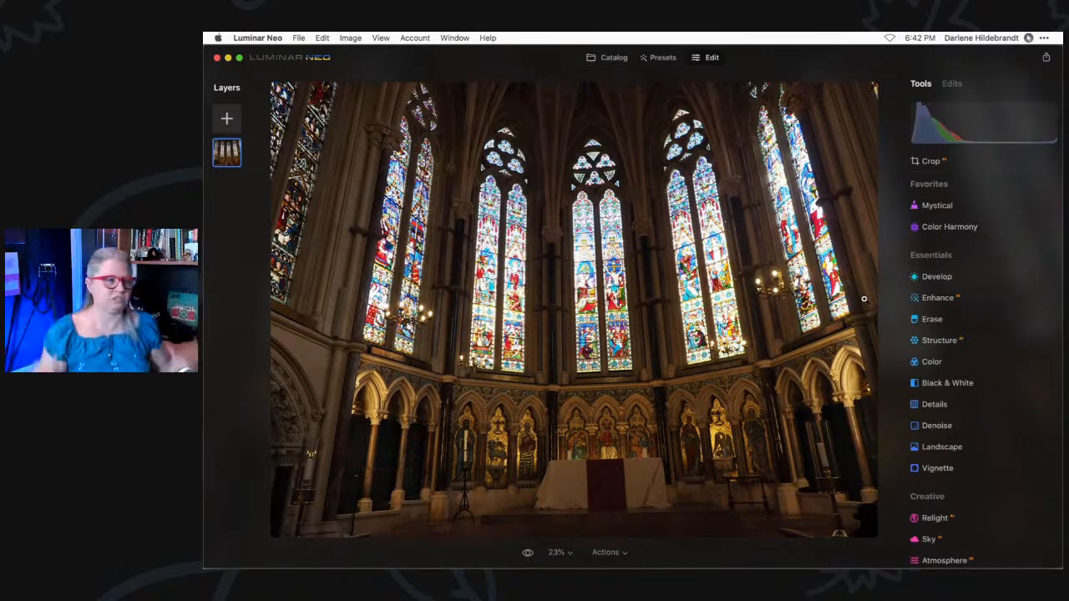
pyautogui.click(978, 163)
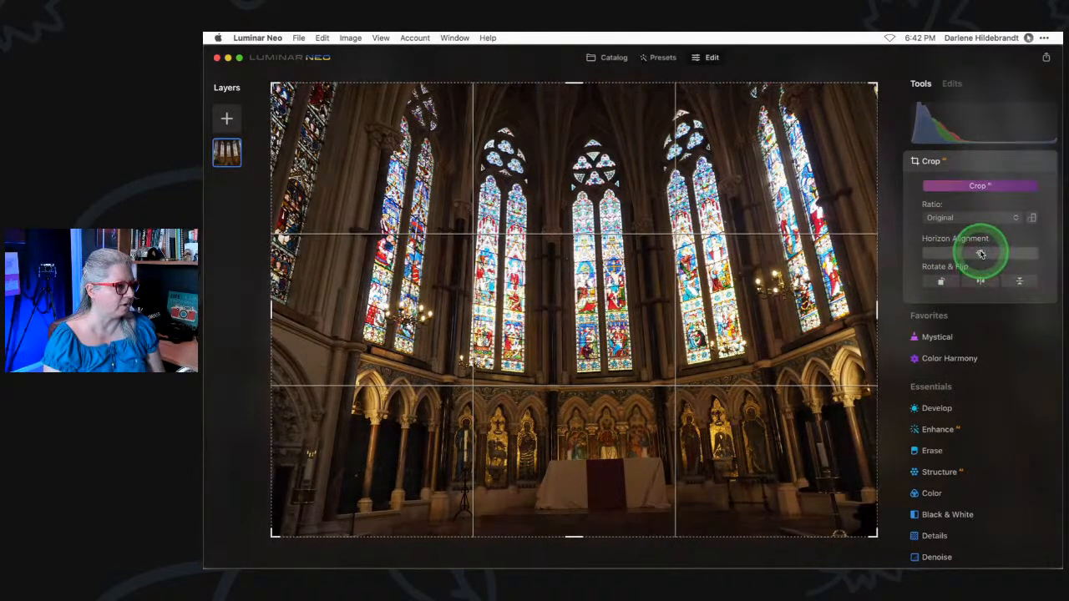
pyautogui.moveTo(982, 254); pyautogui.dragTo(982, 254)
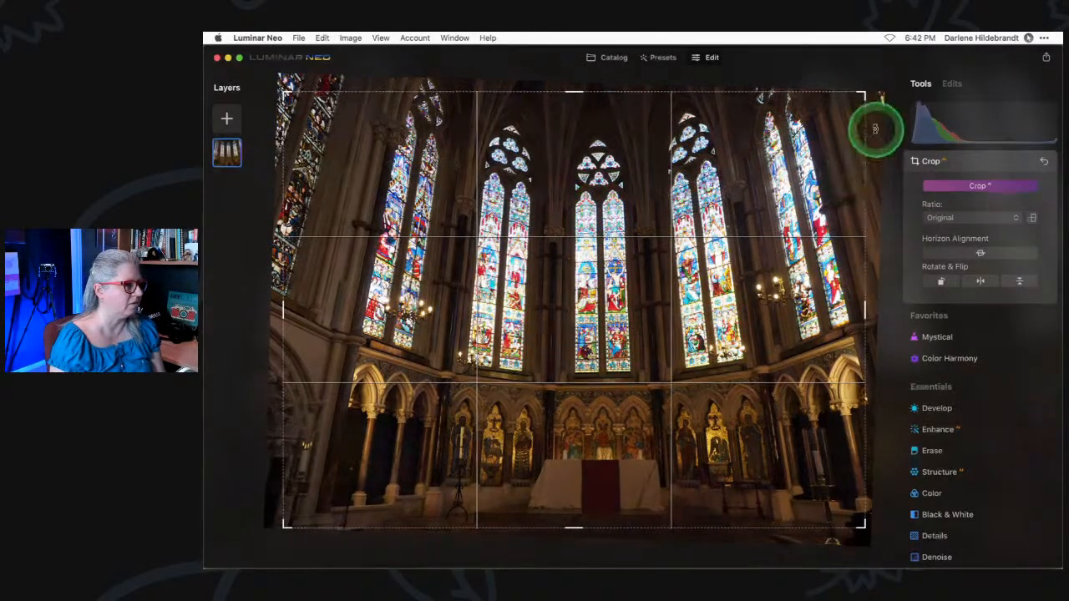
pyautogui.moveTo(882, 126); pyautogui.dragTo(883, 143)
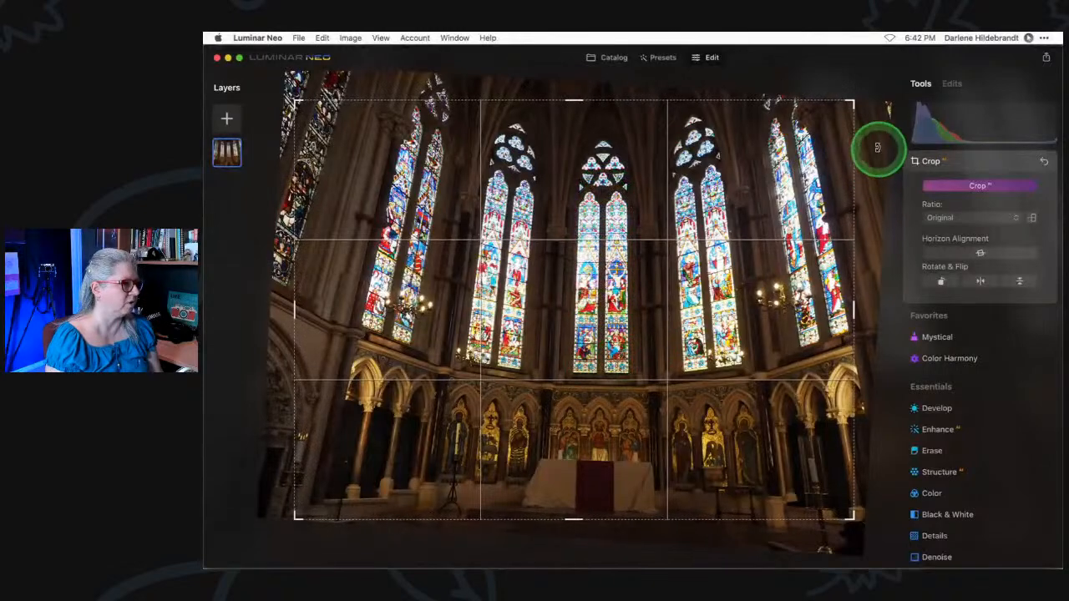
pyautogui.moveTo(876, 147); pyautogui.dragTo(876, 144)
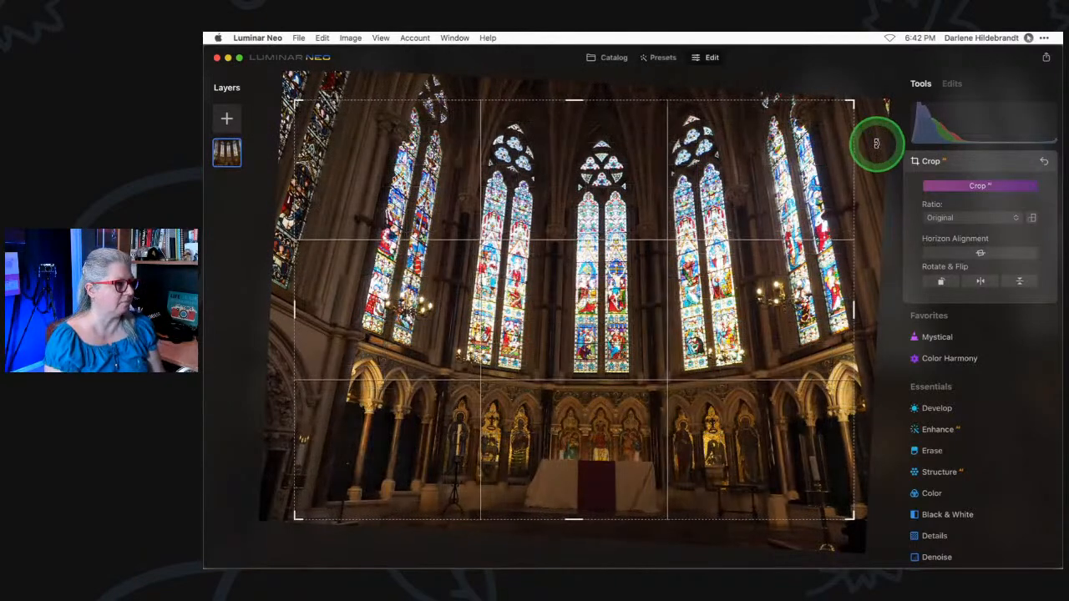
pyautogui.moveTo(692, 310); pyautogui.dragTo(895, 279)
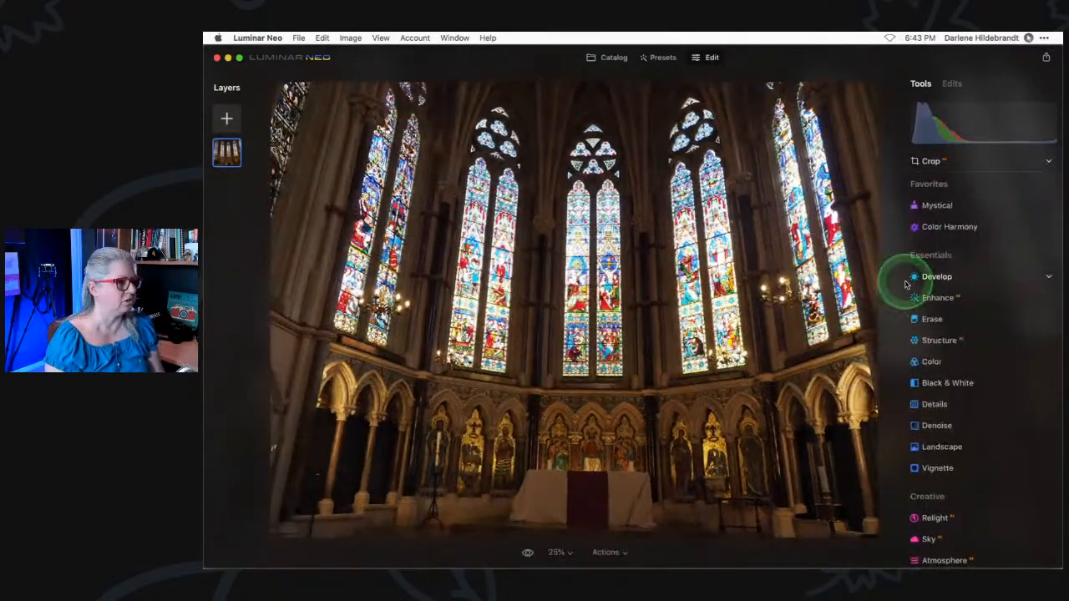
# Turn on Auto Defringe in the Develop tool's Optics settings for the church photo.
pyautogui.click(955, 279)
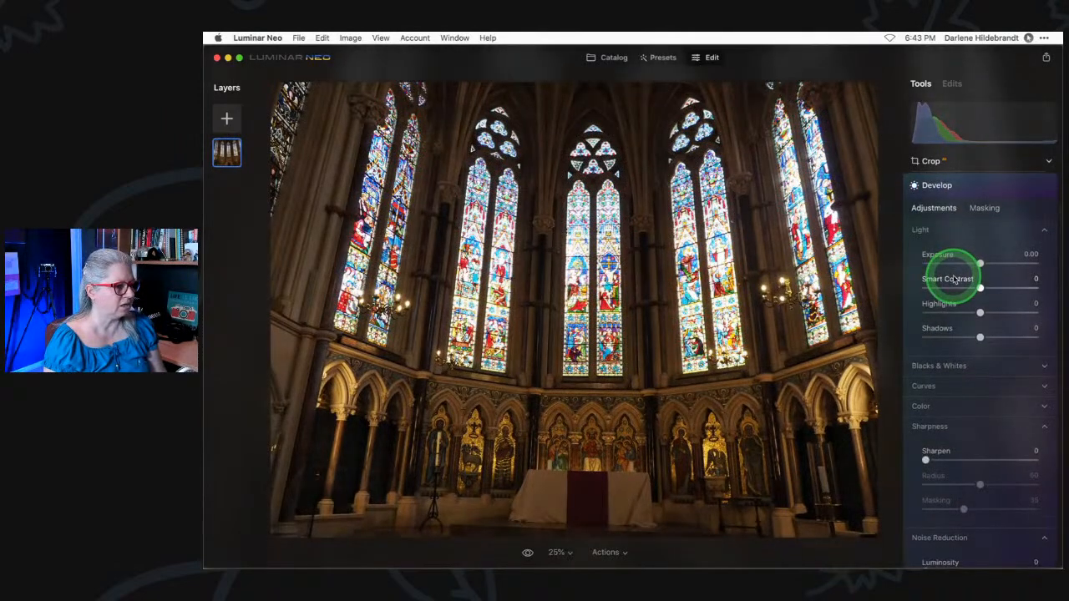
pyautogui.click(942, 430)
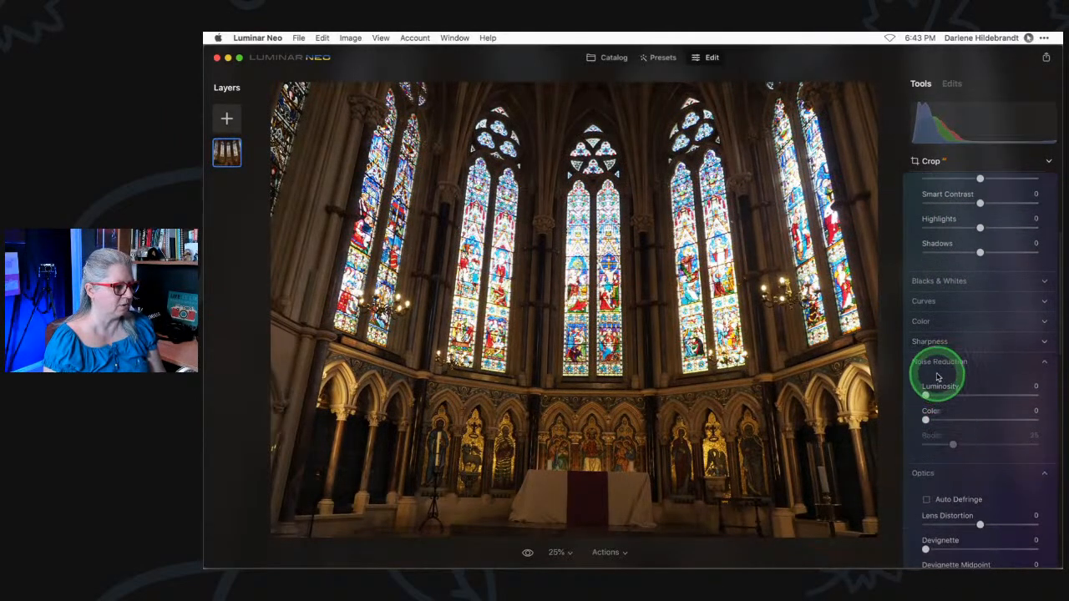
pyautogui.scroll(-3, 966, 351)
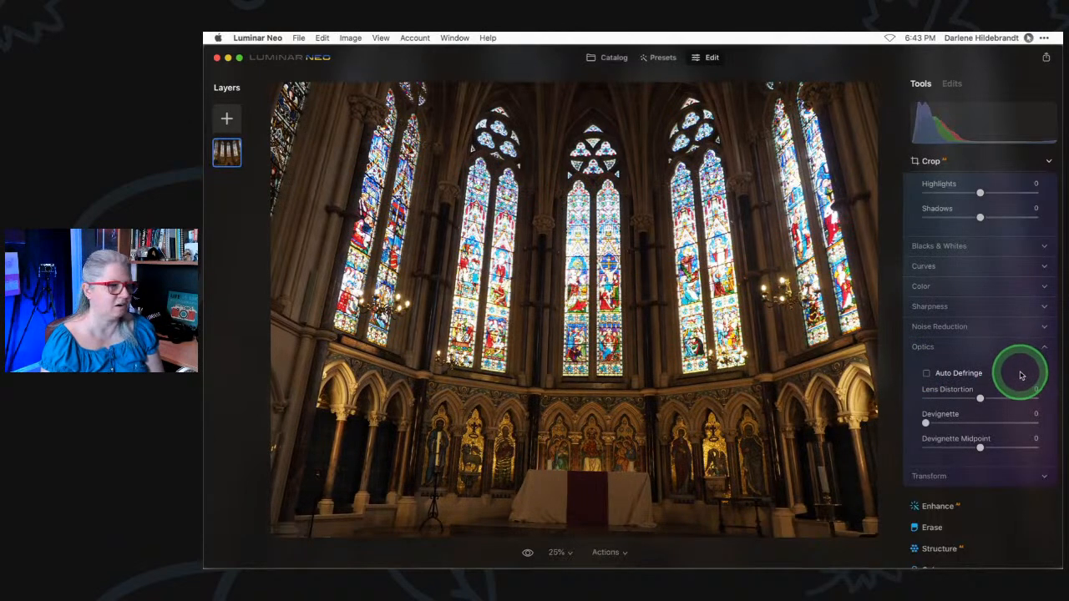
pyautogui.click(926, 375)
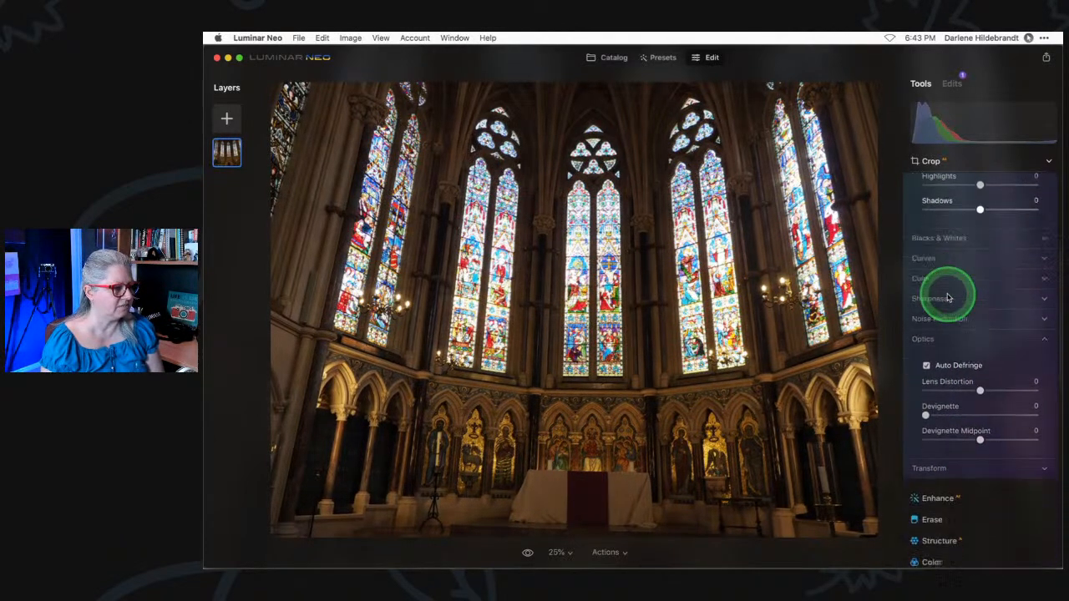
# Straighten the converging church walls with a negative Vertical transform slightly weaker than -19, and reset the Horizontal transform.
pyautogui.click(925, 437)
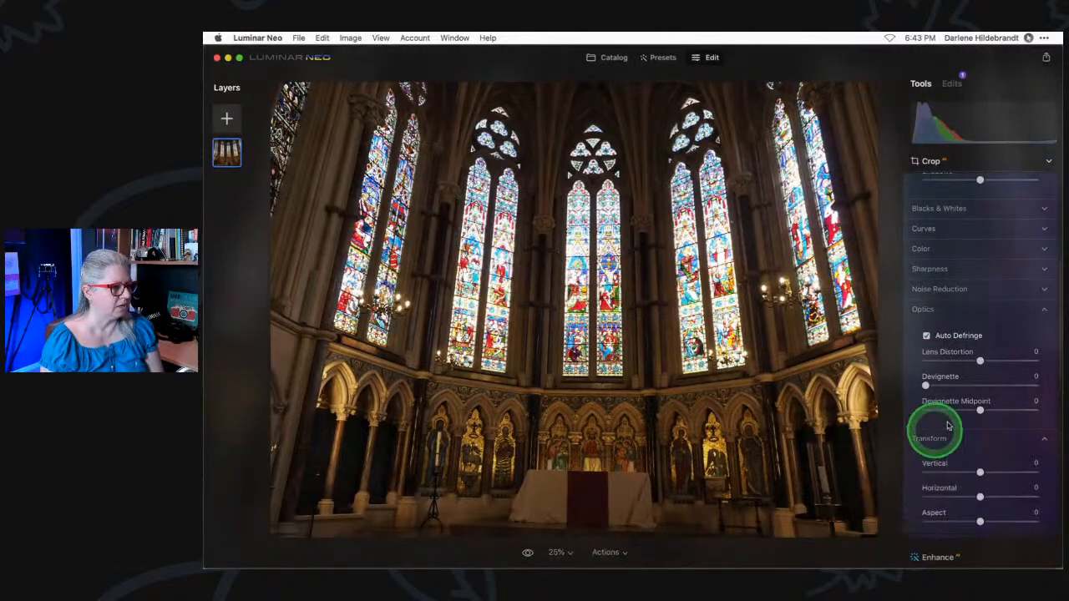
pyautogui.scroll(1, 976, 314)
pyautogui.scroll(-3, 974, 309)
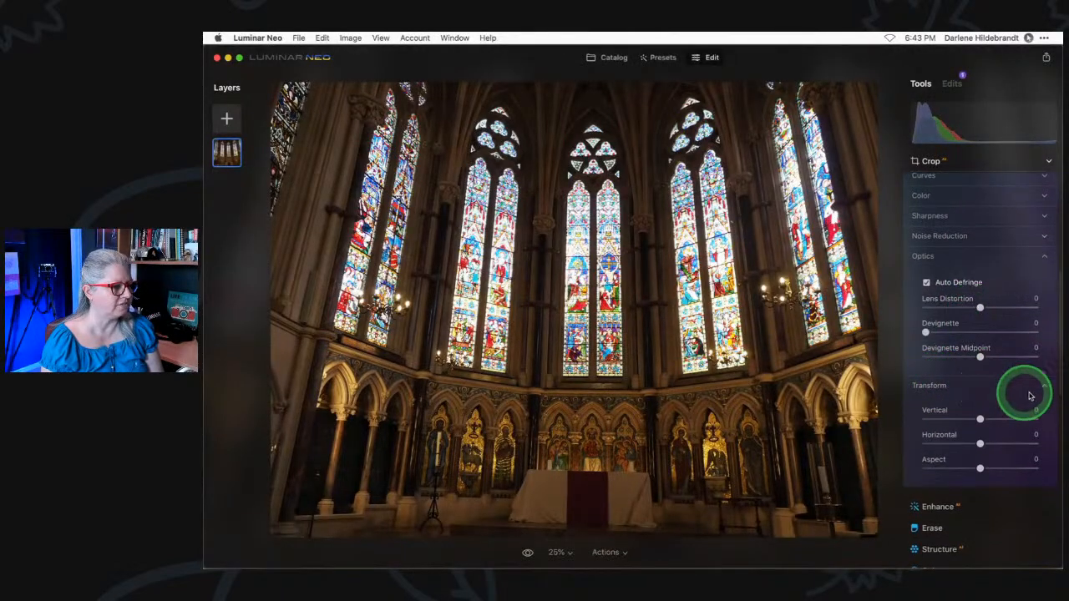
pyautogui.moveTo(979, 418)
pyautogui.mouseDown()
pyautogui.moveTo(1007, 422)
pyautogui.moveTo(970, 421)
pyautogui.mouseUp()
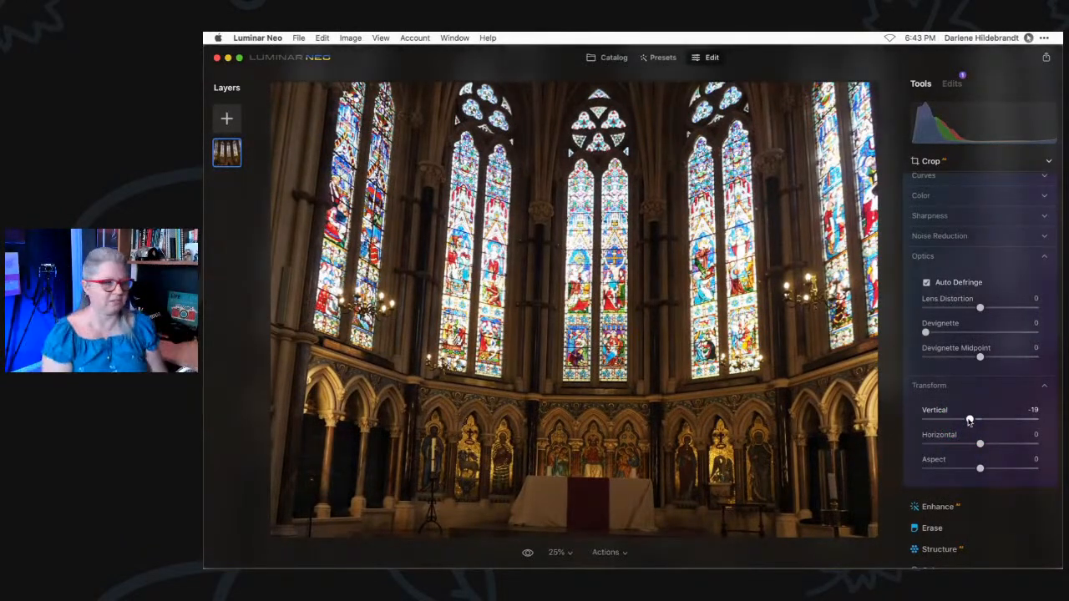
pyautogui.moveTo(970, 421); pyautogui.dragTo(982, 475)
pyautogui.doubleClick(947, 441)
# Show the clipping warnings and lower the Develop Highlights to -35 to recover the overexposed windows.
pyautogui.scroll(5, 1012, 282)
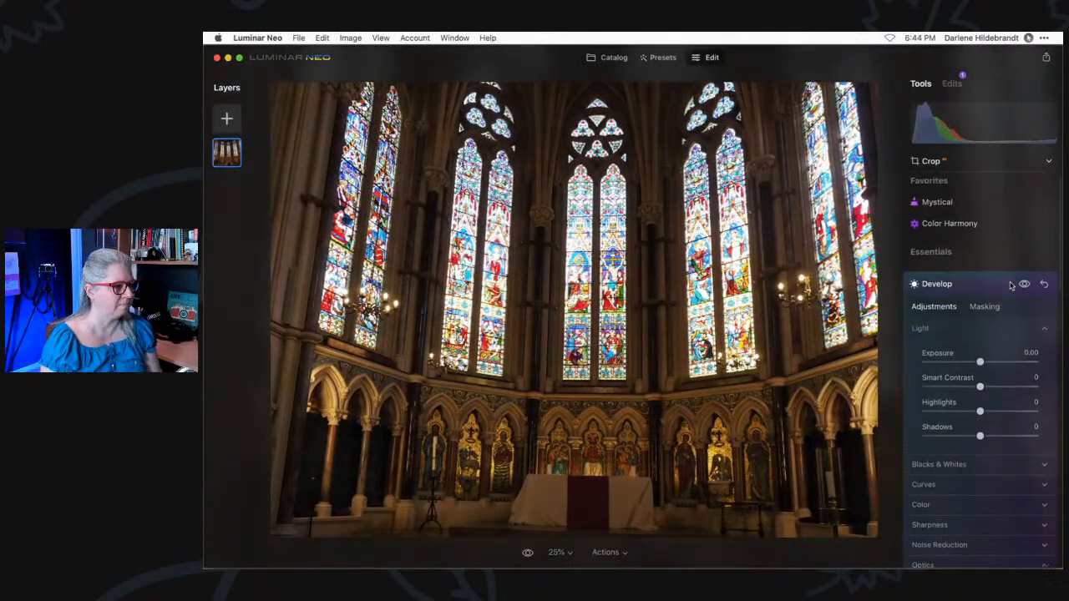
pyautogui.scroll(-2, 1011, 286)
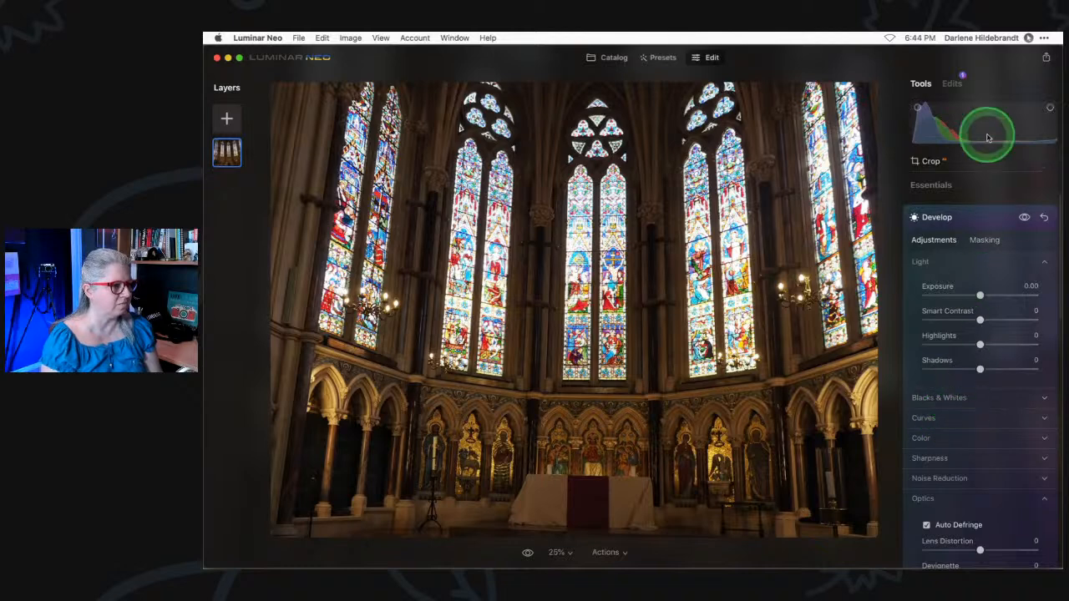
pyautogui.press('j')
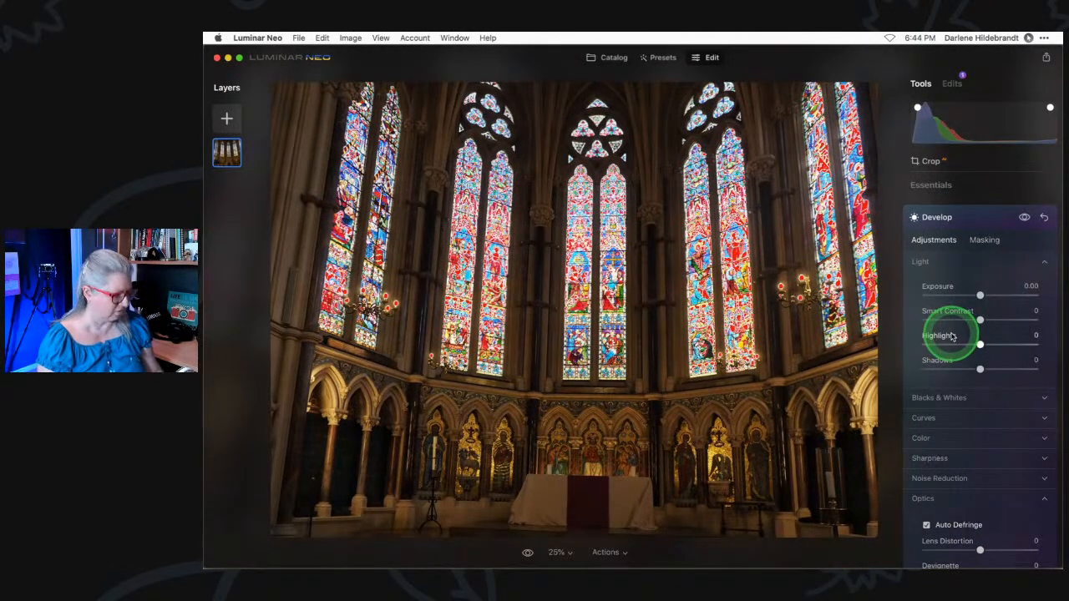
pyautogui.press('j')
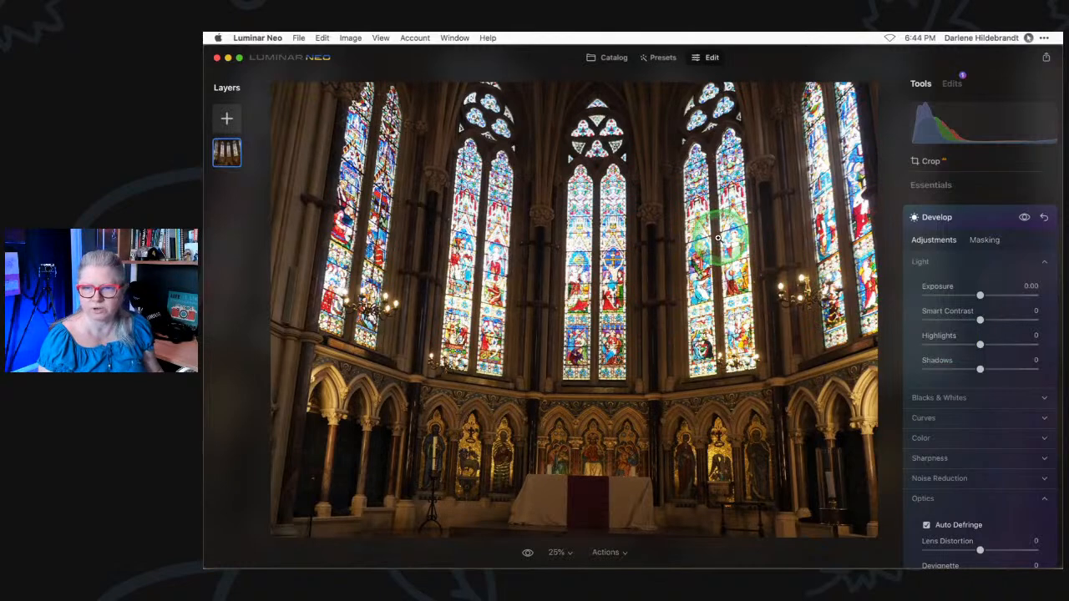
pyautogui.press('j')
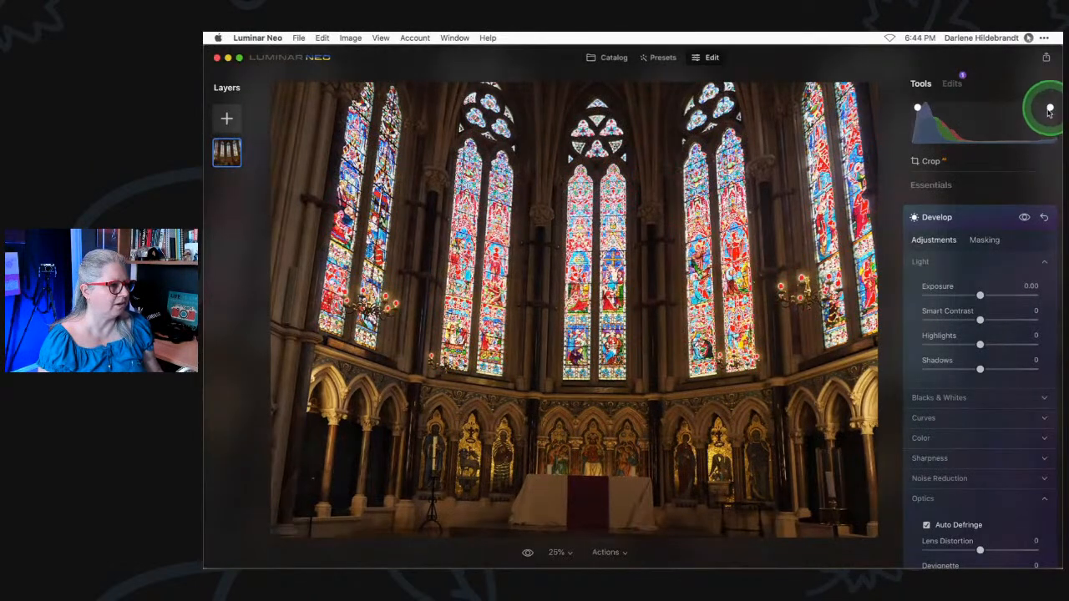
pyautogui.moveTo(980, 345); pyautogui.dragTo(948, 344)
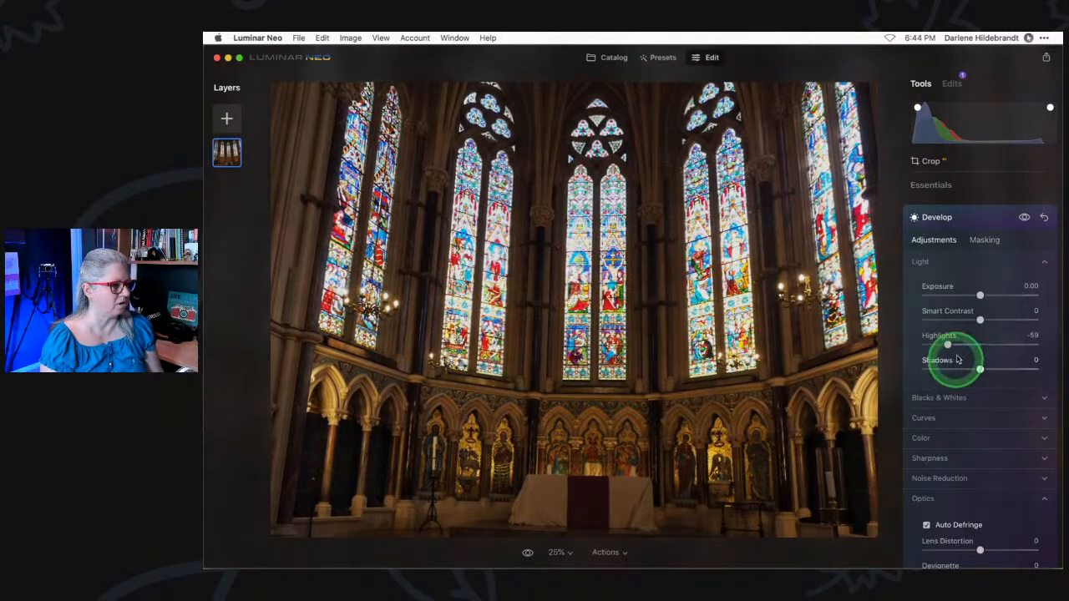
pyautogui.moveTo(948, 344)
pyautogui.mouseDown()
pyautogui.moveTo(922, 343)
pyautogui.moveTo(960, 343)
pyautogui.mouseUp()
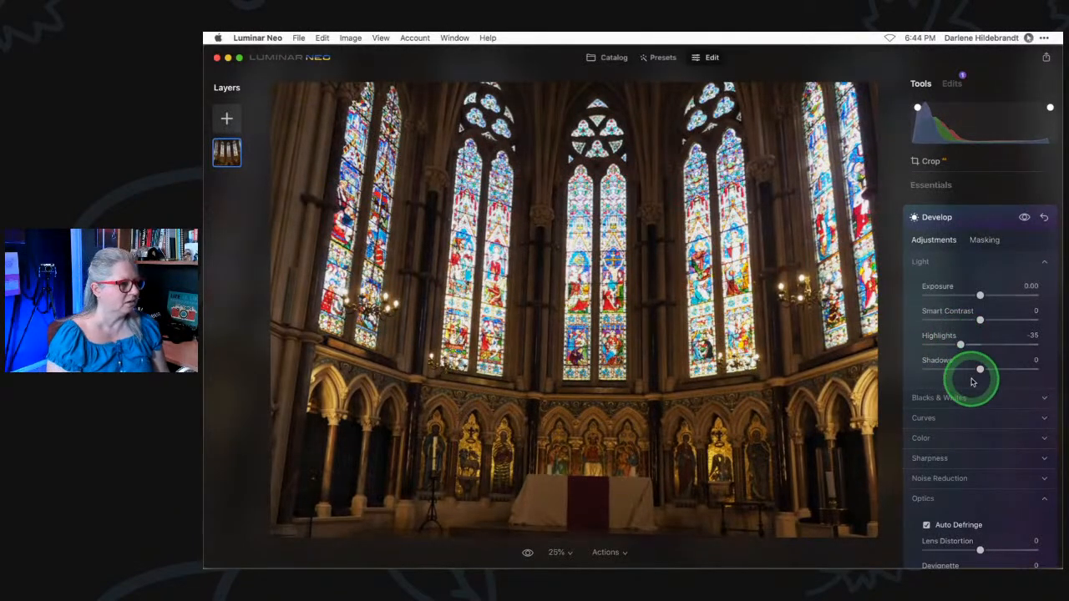
# Move the black point of the main curve slightly inward to deepen the shadows, and hide the clipping warnings.
pyautogui.scroll(-1, 971, 382)
pyautogui.click(936, 412)
pyautogui.scroll(-3, 939, 351)
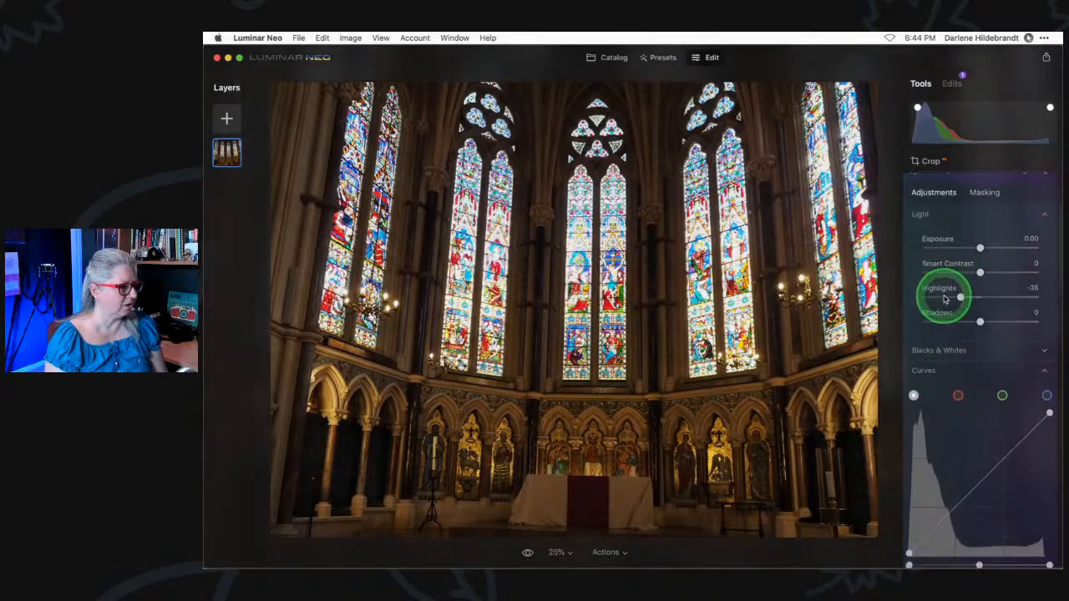
pyautogui.scroll(-1, 945, 299)
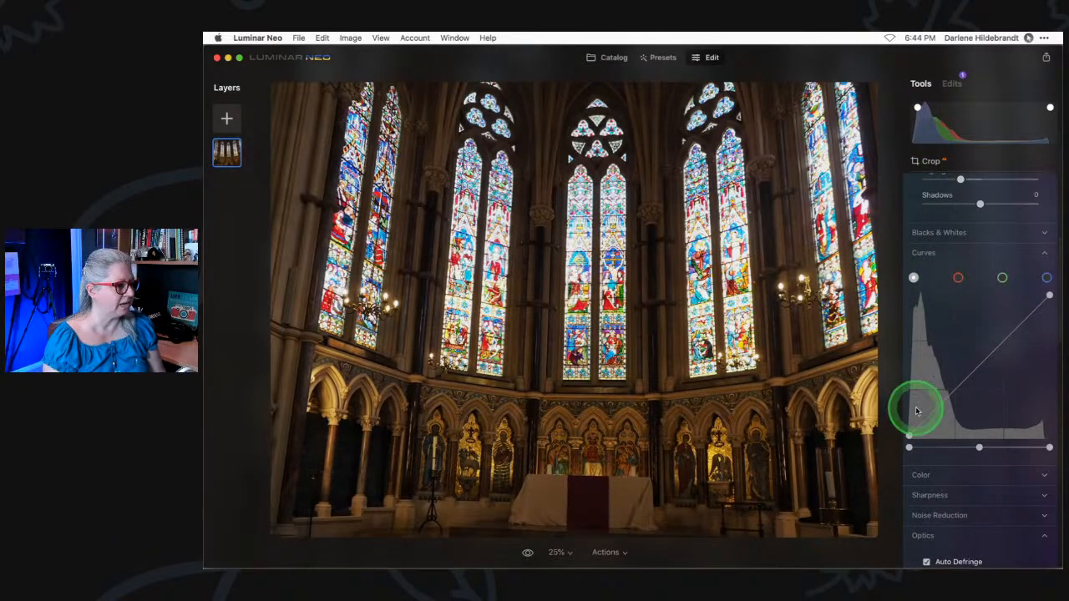
pyautogui.moveTo(913, 445); pyautogui.dragTo(913, 449)
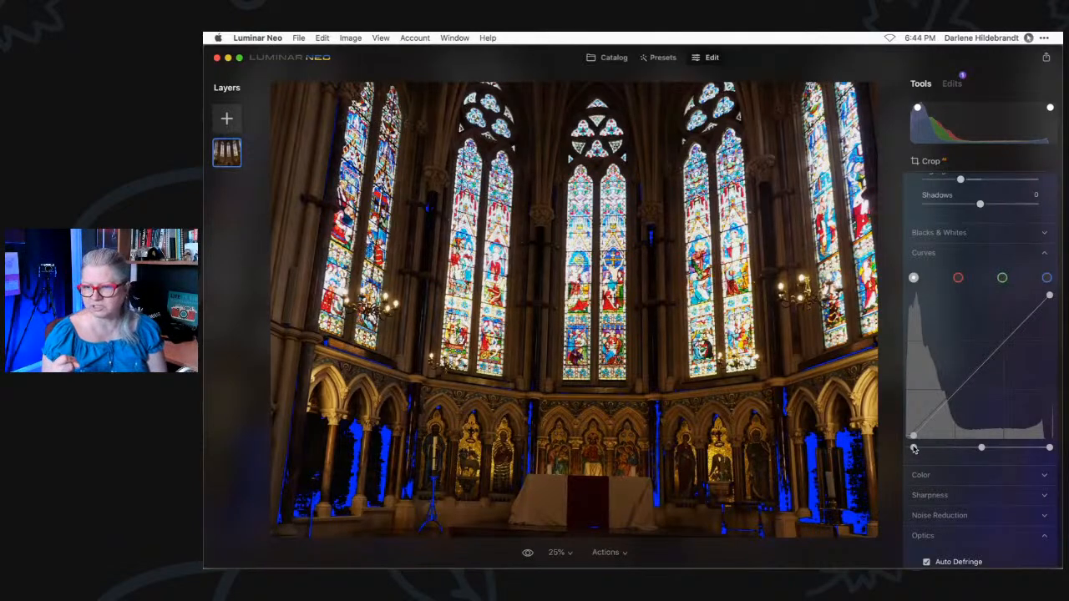
pyautogui.moveTo(913, 448); pyautogui.dragTo(915, 449)
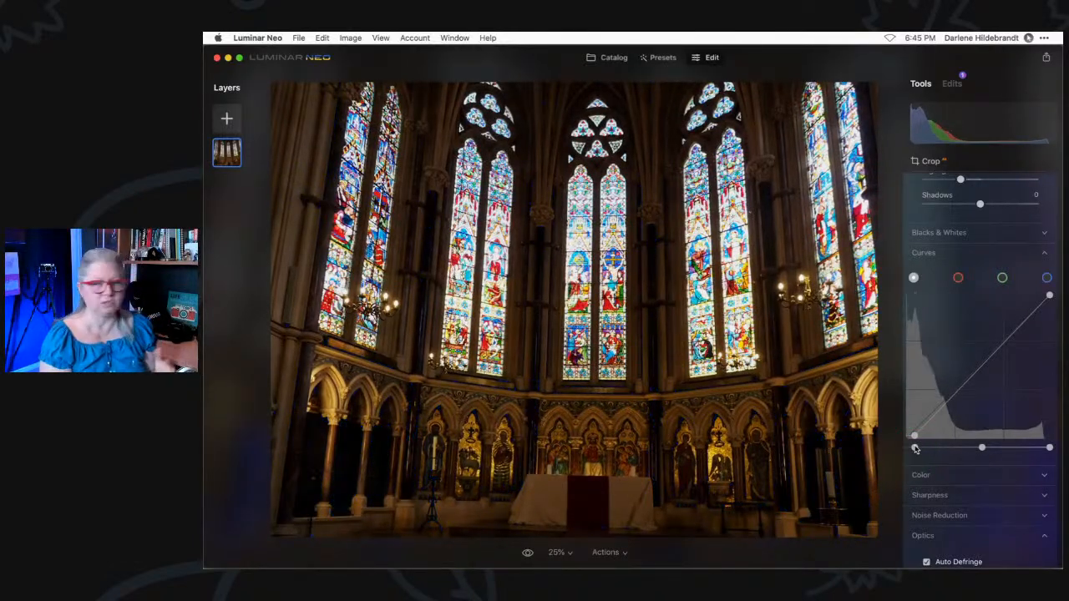
# Raise the church photo's Exposure to 0.39 and lower its Highlights to -100.
pyautogui.scroll(5, 942, 370)
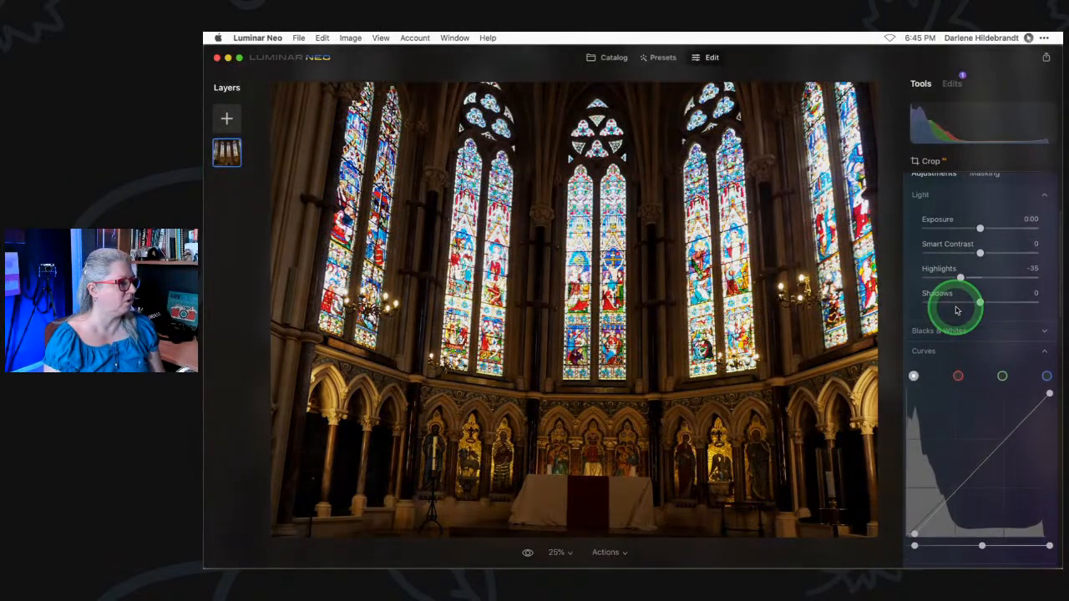
pyautogui.moveTo(960, 310); pyautogui.dragTo(930, 310)
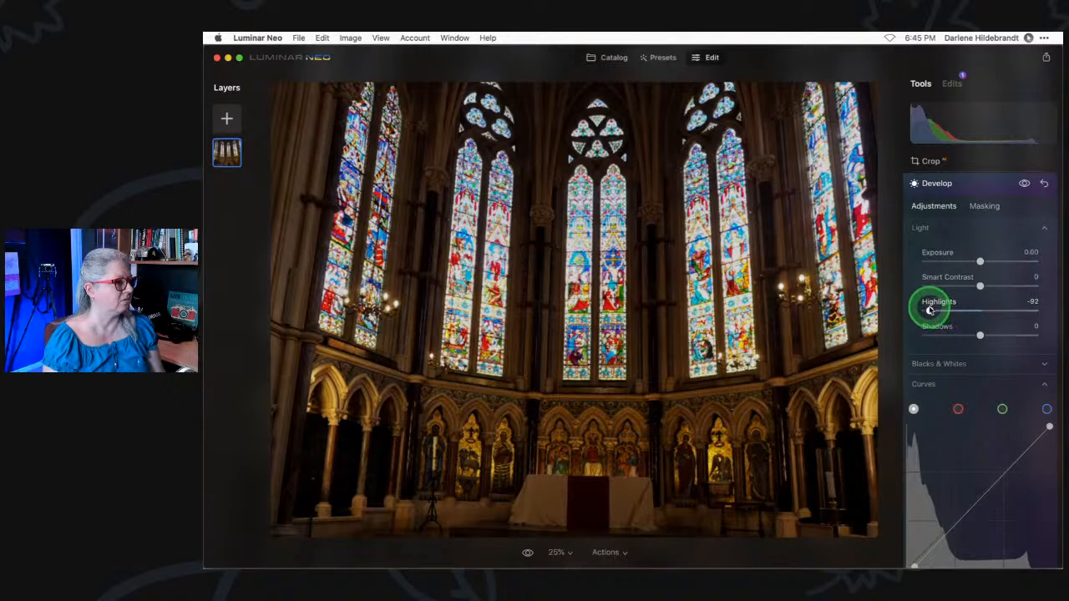
pyautogui.click(981, 336)
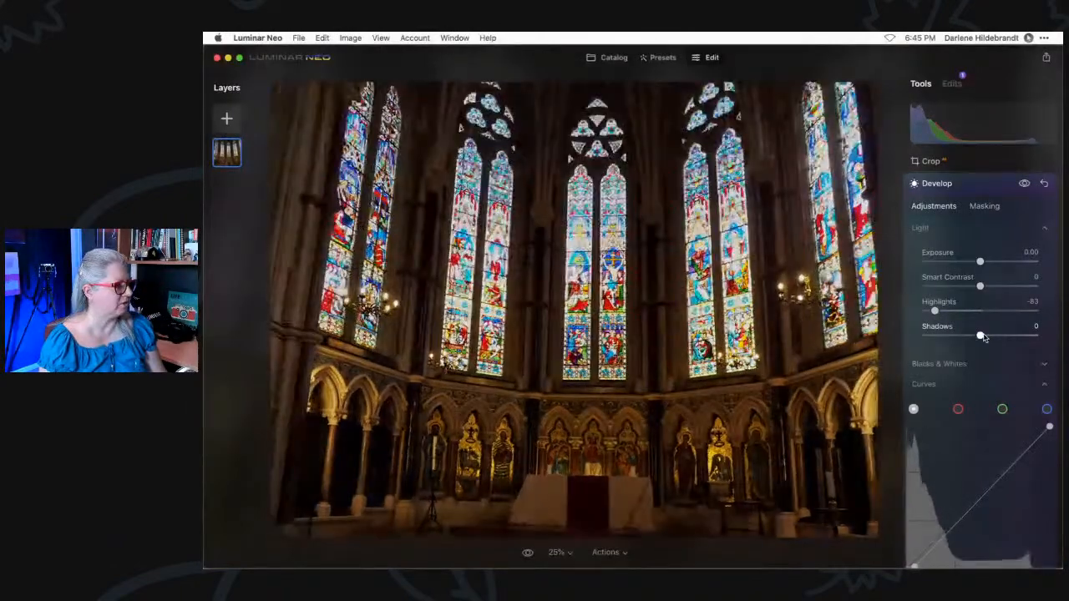
pyautogui.click(981, 262)
pyautogui.moveTo(981, 261); pyautogui.dragTo(984, 262)
pyautogui.moveTo(934, 310)
pyautogui.mouseDown()
pyautogui.moveTo(957, 306)
pyautogui.moveTo(869, 304)
pyautogui.moveTo(913, 311)
pyautogui.mouseUp()
# Check the shadow clipping against the curve's black point and close the Develop tool.
pyautogui.scroll(-3, 956, 301)
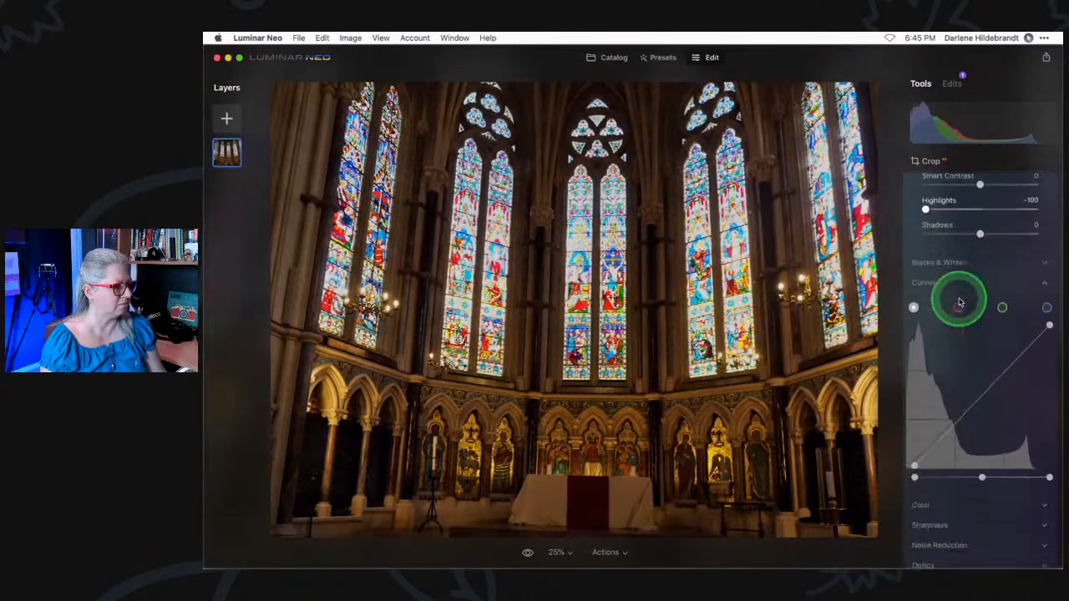
pyautogui.press('j')
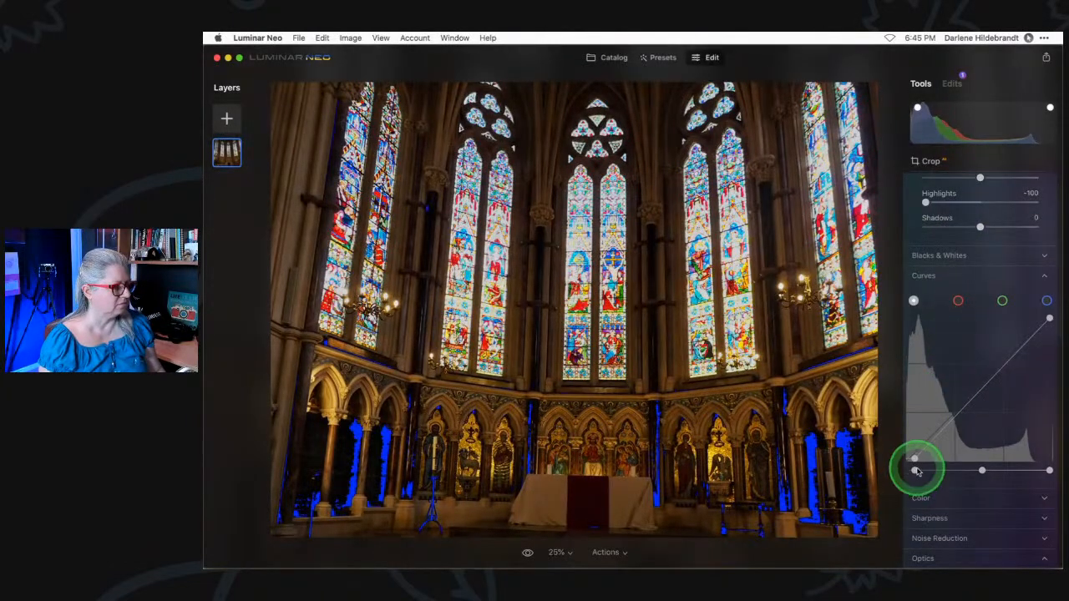
pyautogui.scroll(10, 973, 303)
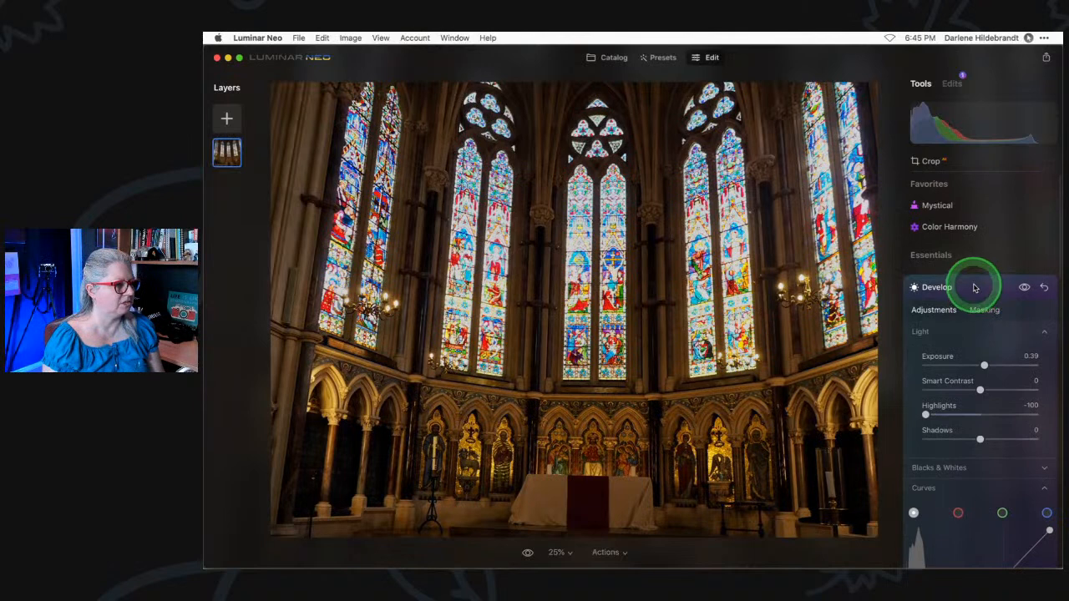
pyautogui.click(974, 288)
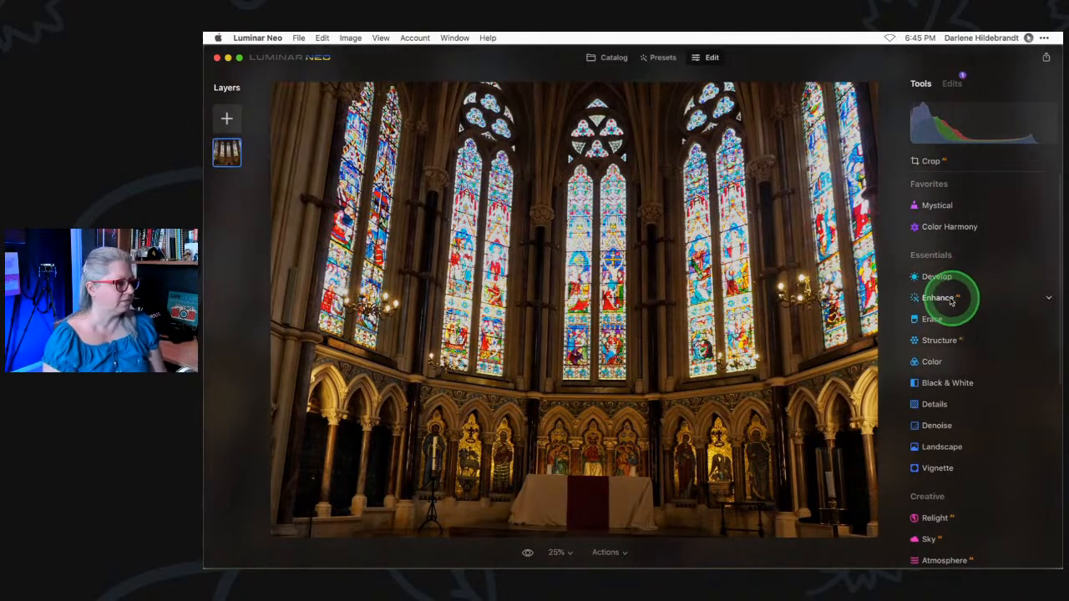
# Apply the Enhance tool to the church photo with Accent at 25 and compare it with the original.
pyautogui.click(965, 297)
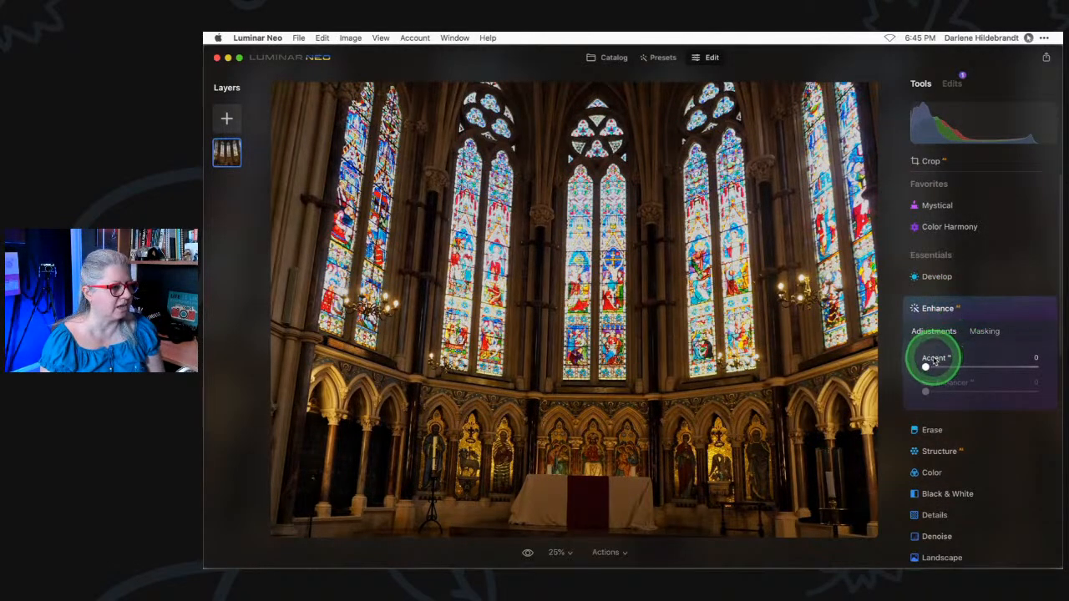
pyautogui.moveTo(927, 366); pyautogui.dragTo(954, 364)
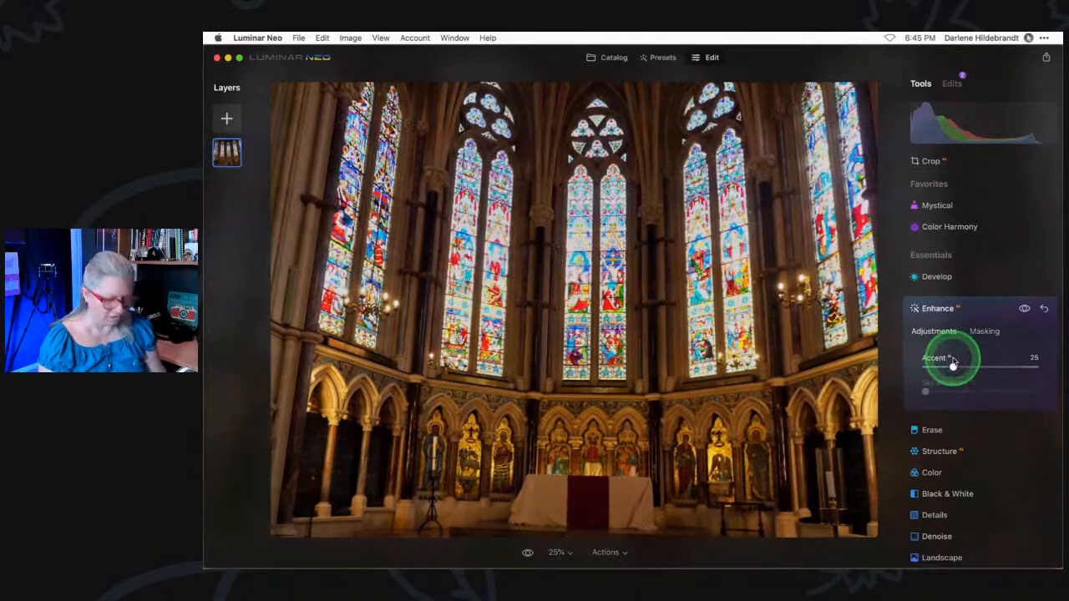
pyautogui.press('\\')
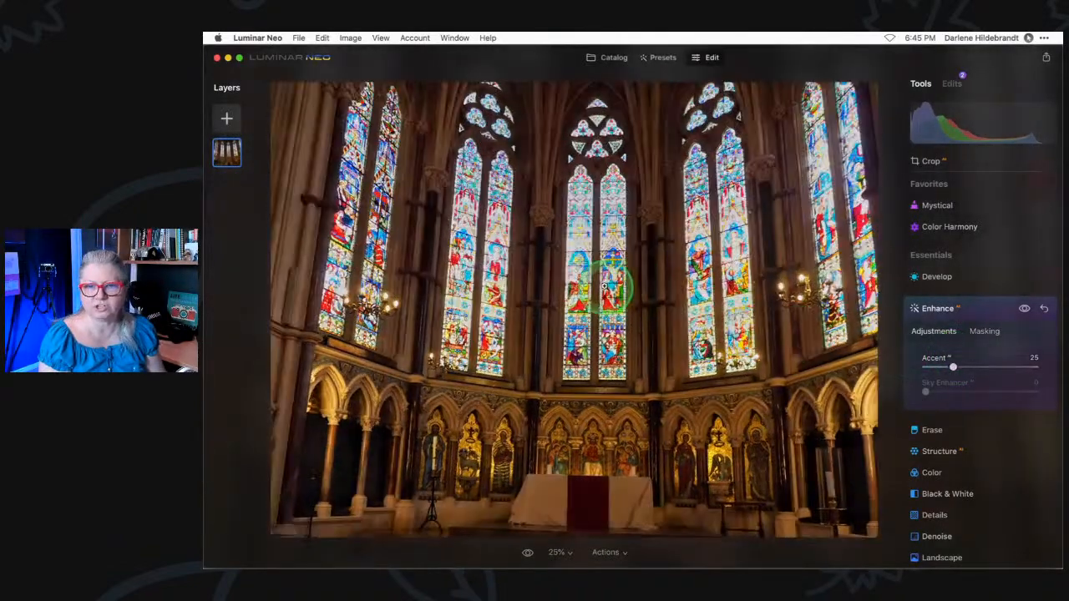
# Compare the central stained-glass windows before and after the edits at 100% zoom, and close the Enhance tool.
pyautogui.click(601, 279)
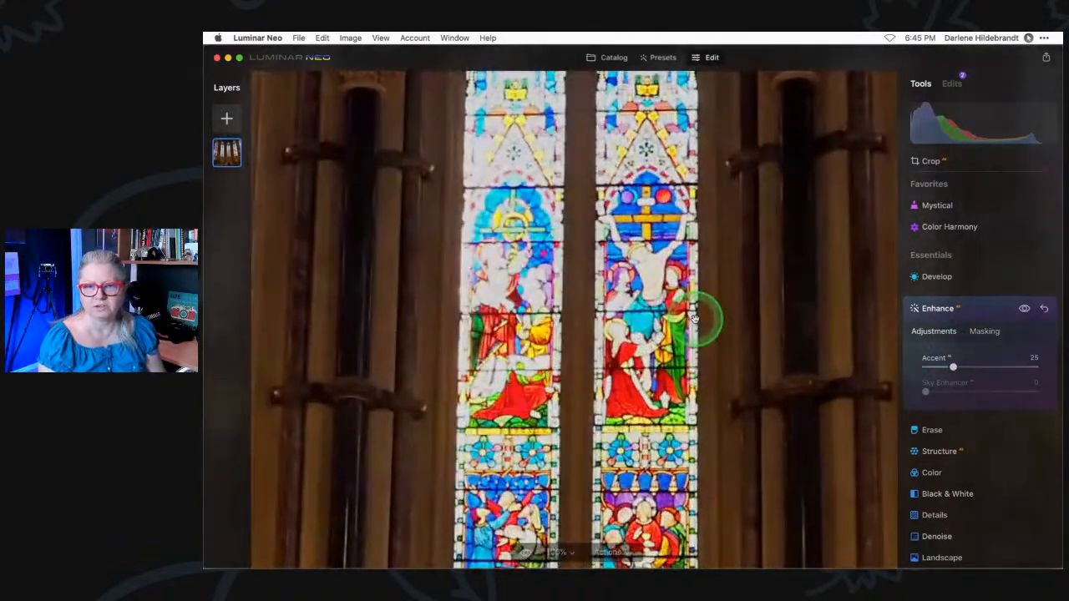
pyautogui.press('\\')
pyautogui.press('\\')
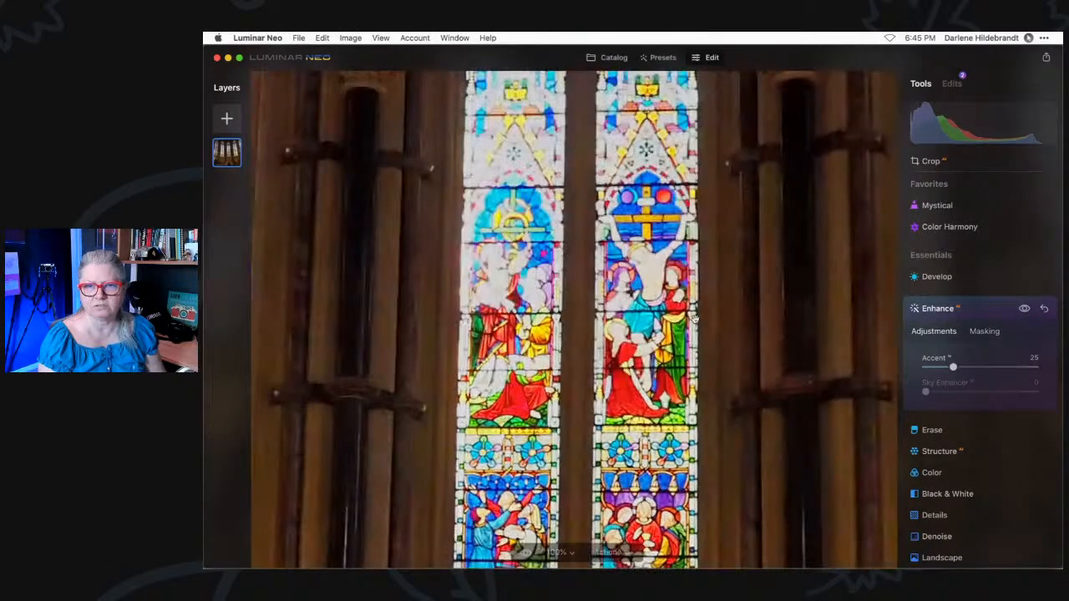
pyautogui.press('\\')
pyautogui.press('\\')
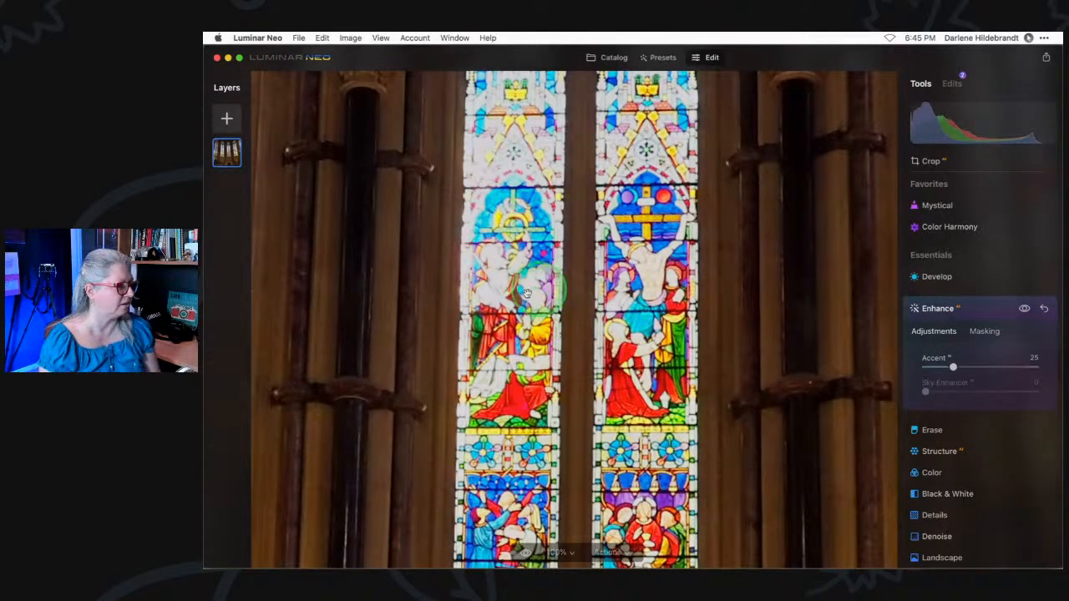
pyautogui.doubleClick(614, 304)
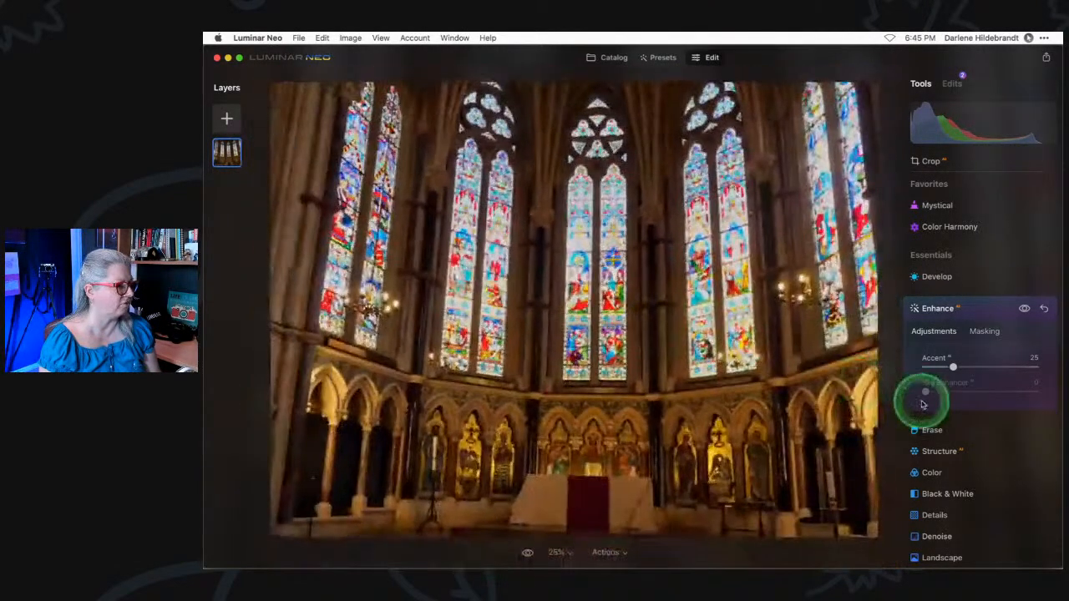
pyautogui.click(975, 308)
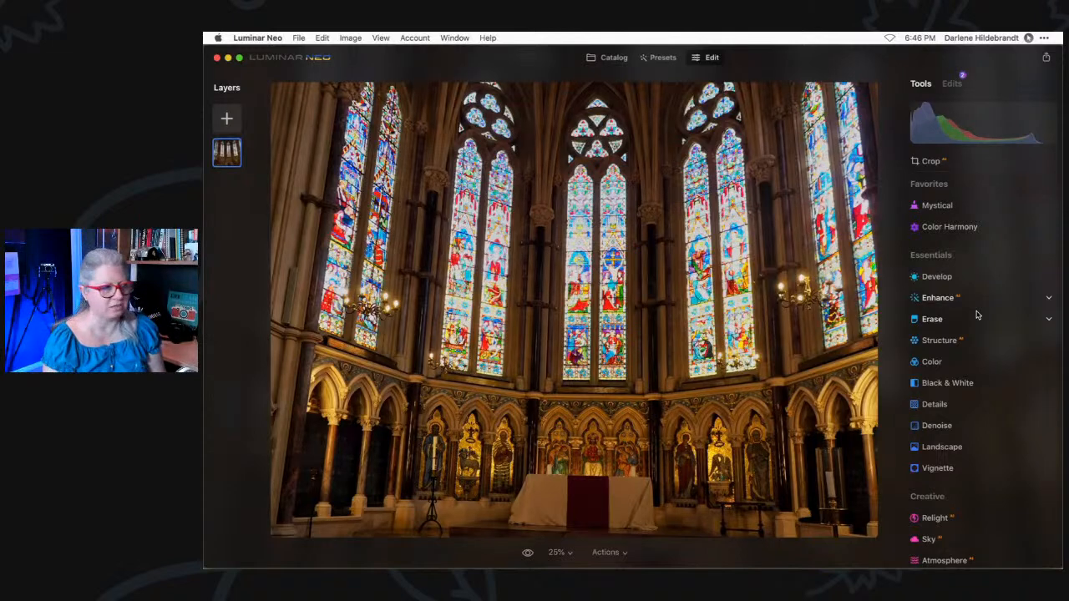
# Reopen the applied Develop edit and set its Exposure to 0.09 and Highlights to -68.
pyautogui.click(954, 85)
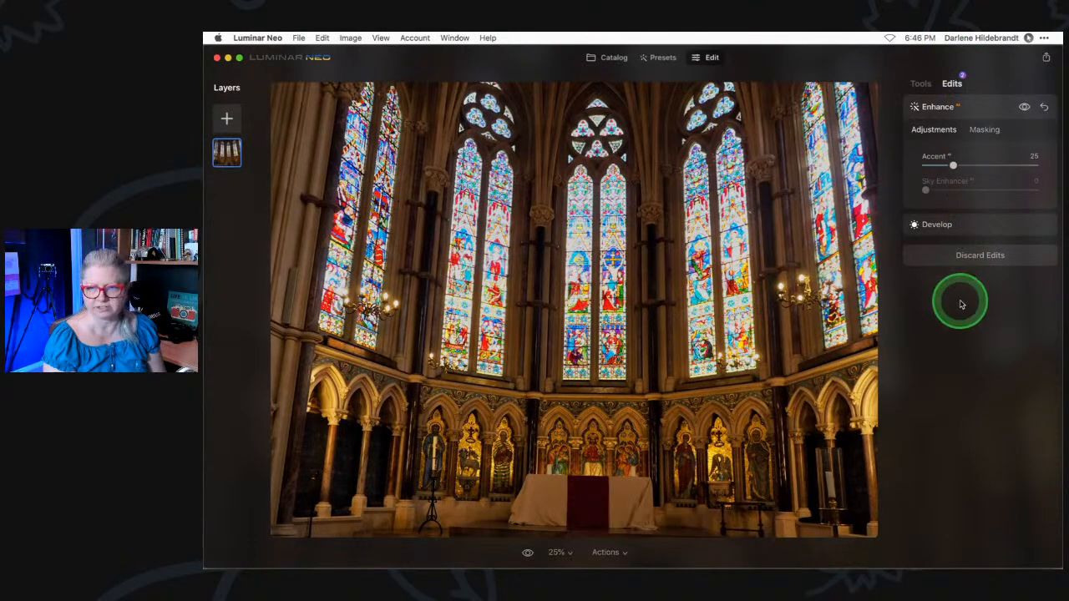
pyautogui.click(962, 224)
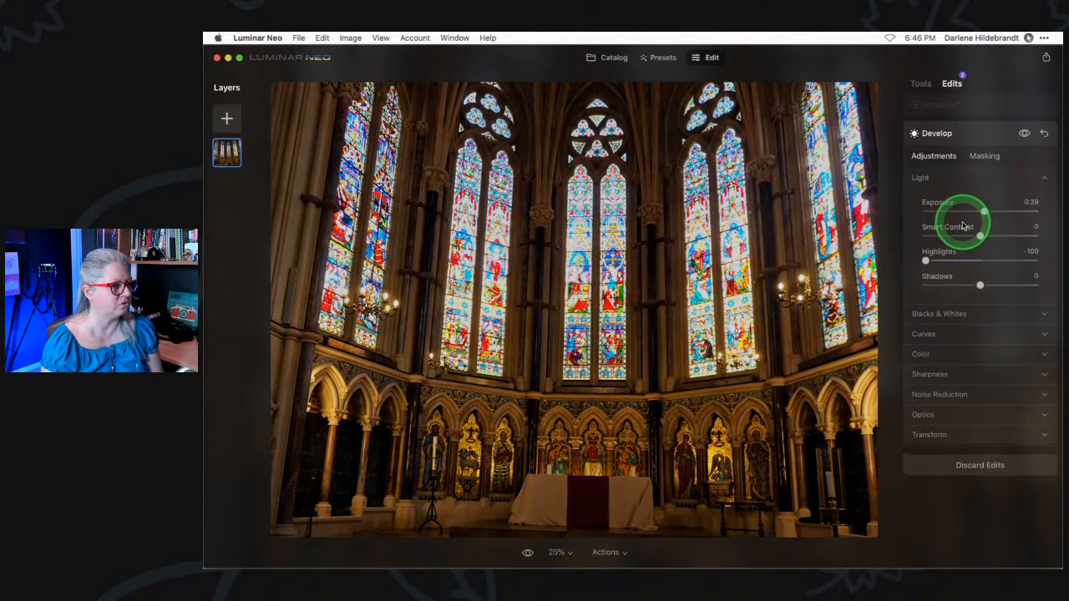
pyautogui.moveTo(925, 262); pyautogui.dragTo(946, 260)
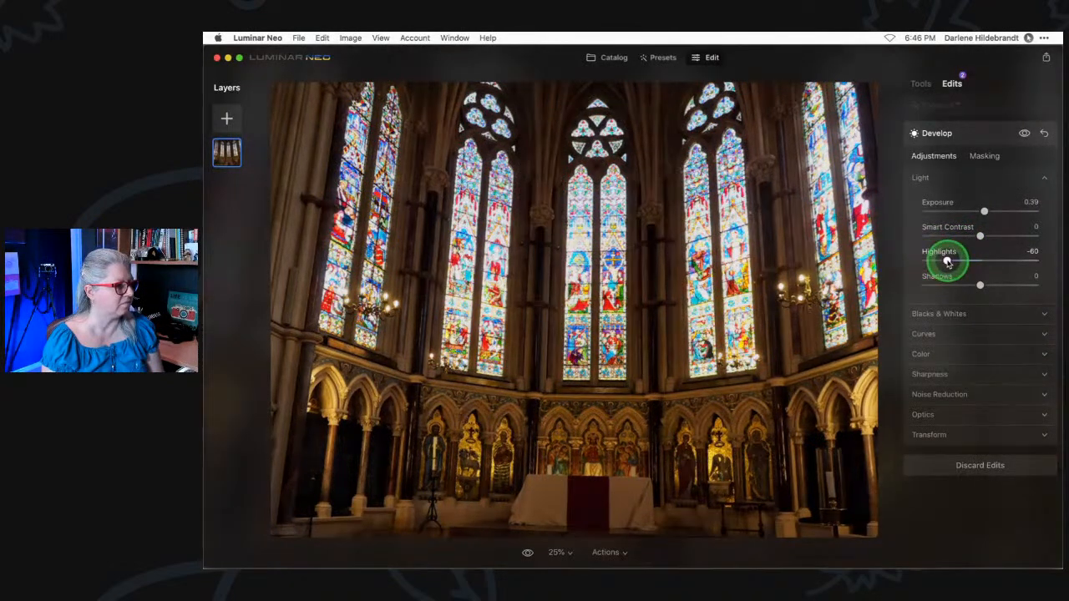
pyautogui.doubleClick(986, 211)
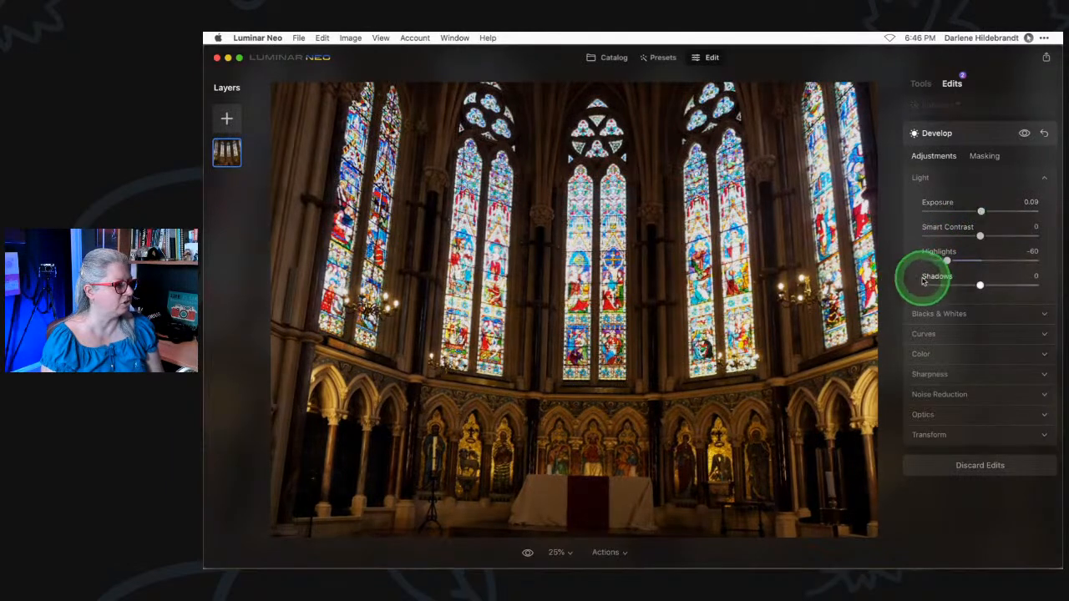
pyautogui.moveTo(947, 260); pyautogui.dragTo(942, 261)
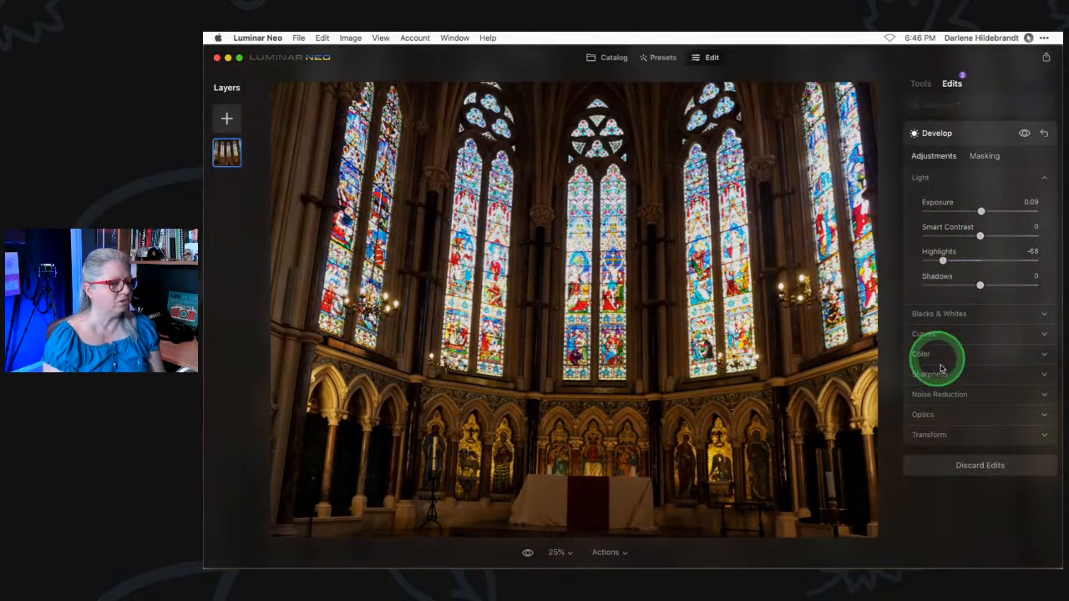
pyautogui.click(974, 106)
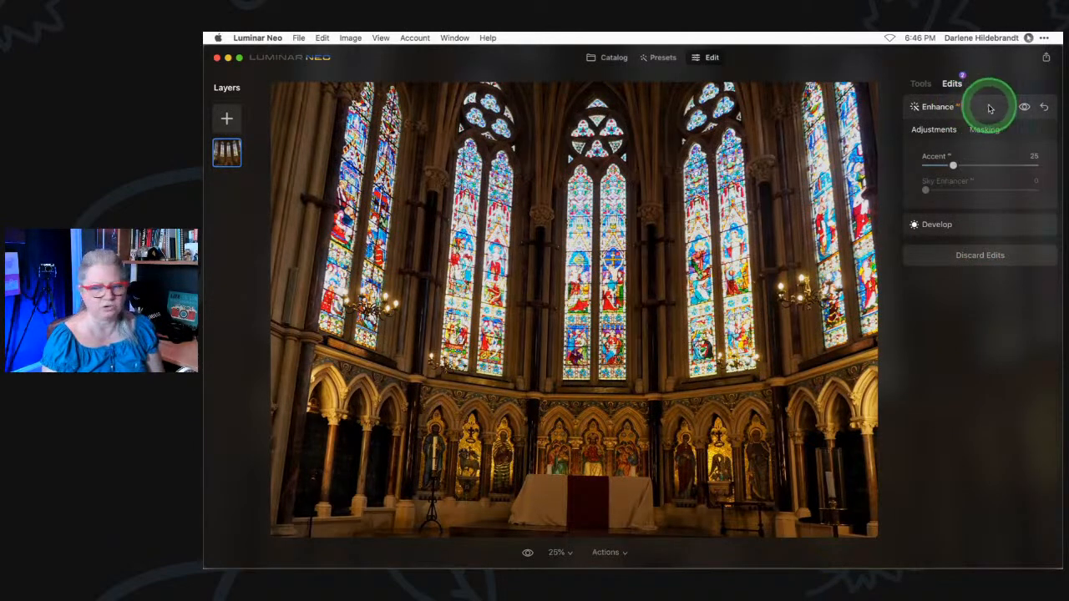
# Darken the photo's edges with a Vignette Amount of -59 and close the Vignette tool.
pyautogui.click(921, 84)
pyautogui.click(942, 465)
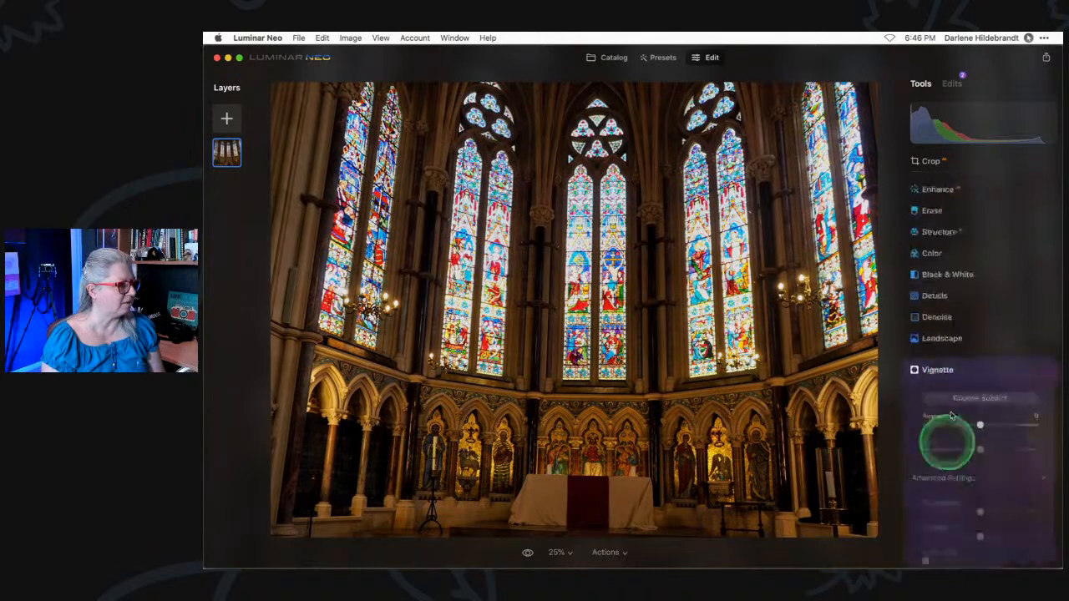
pyautogui.moveTo(971, 284); pyautogui.dragTo(947, 284)
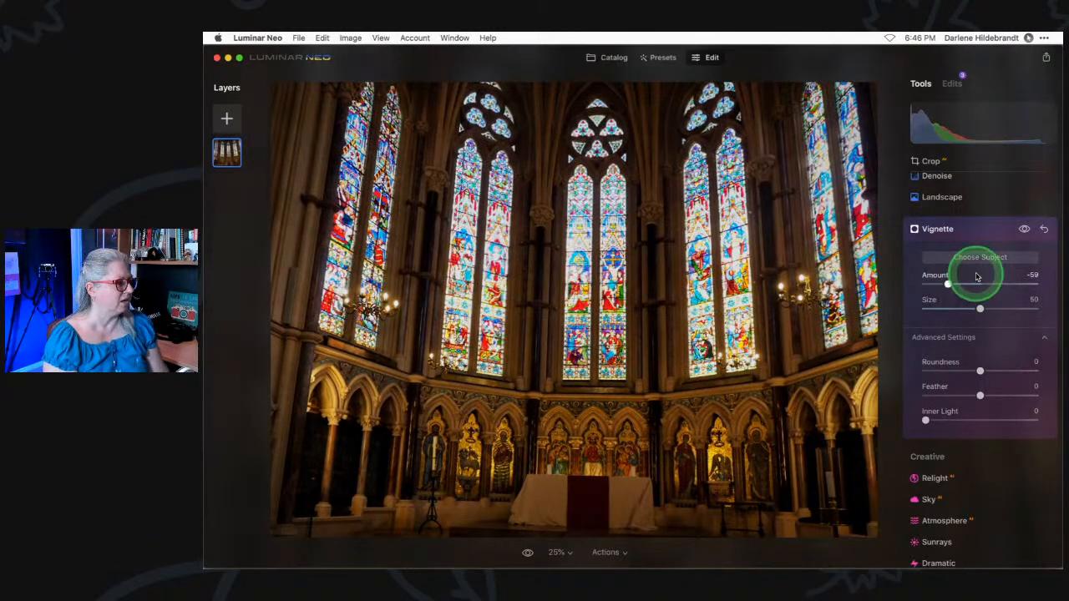
pyautogui.scroll(-3, 979, 275)
pyautogui.scroll(2, 978, 276)
pyautogui.scroll(5, 978, 277)
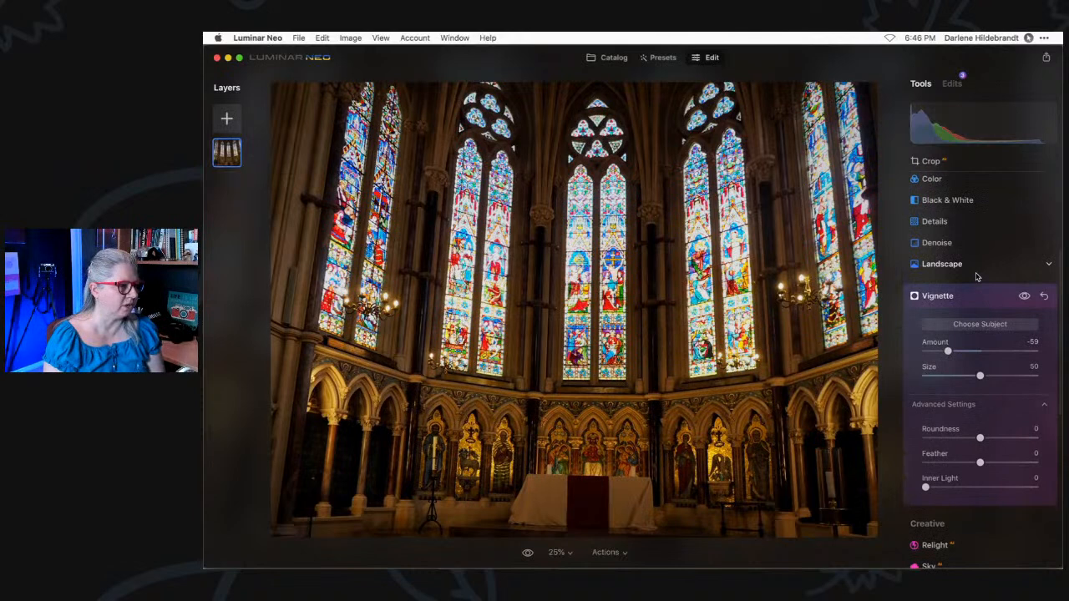
pyautogui.scroll(1, 954, 203)
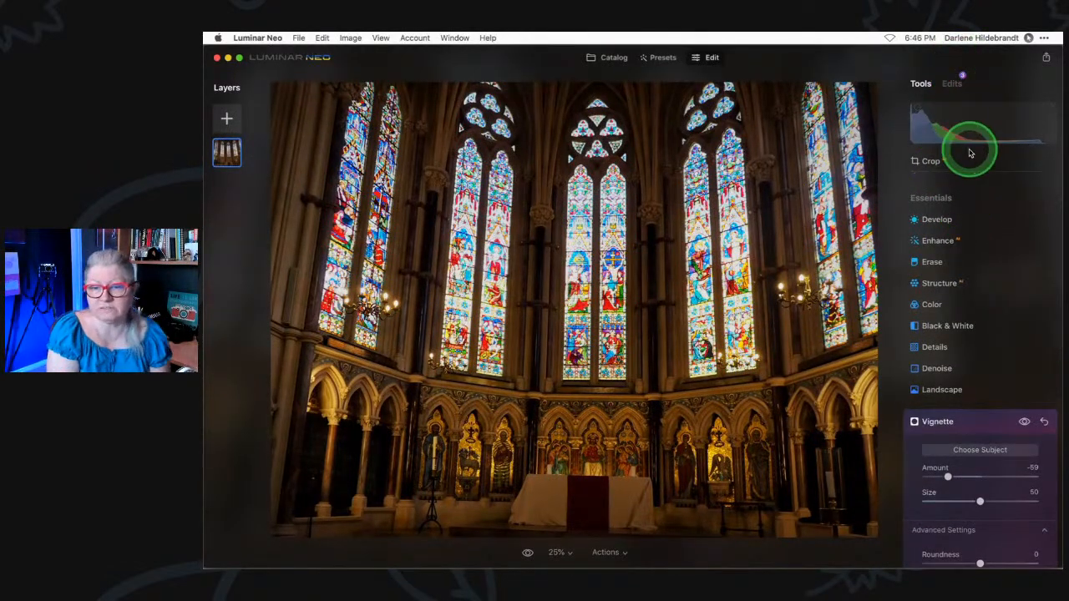
pyautogui.click(977, 421)
# Start a second Develop edit and cool the white balance by setting Temperature to -29.
pyautogui.click(956, 81)
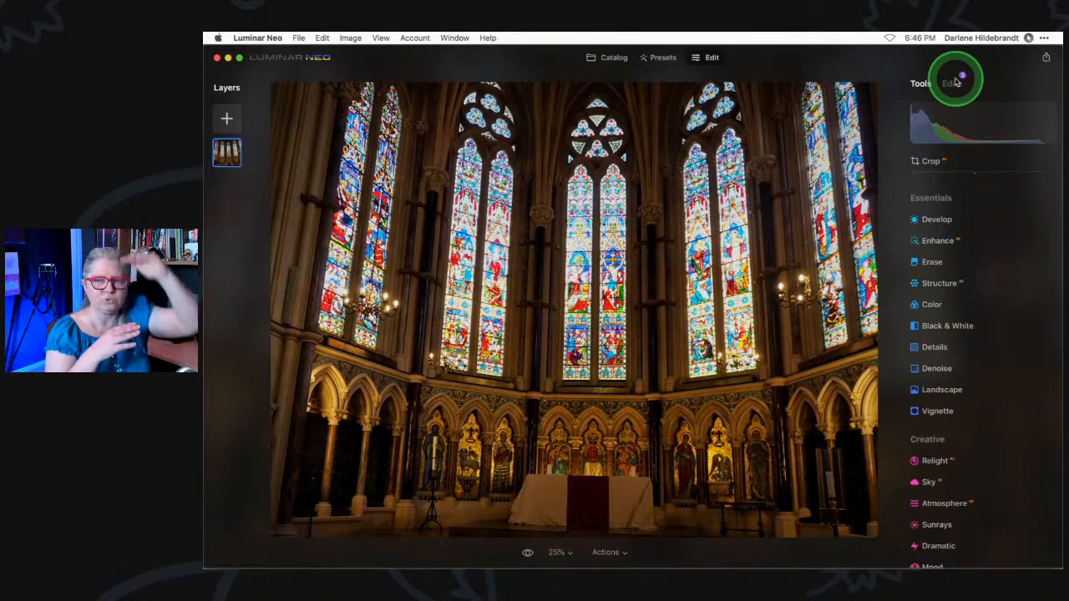
pyautogui.click(956, 81)
pyautogui.click(939, 220)
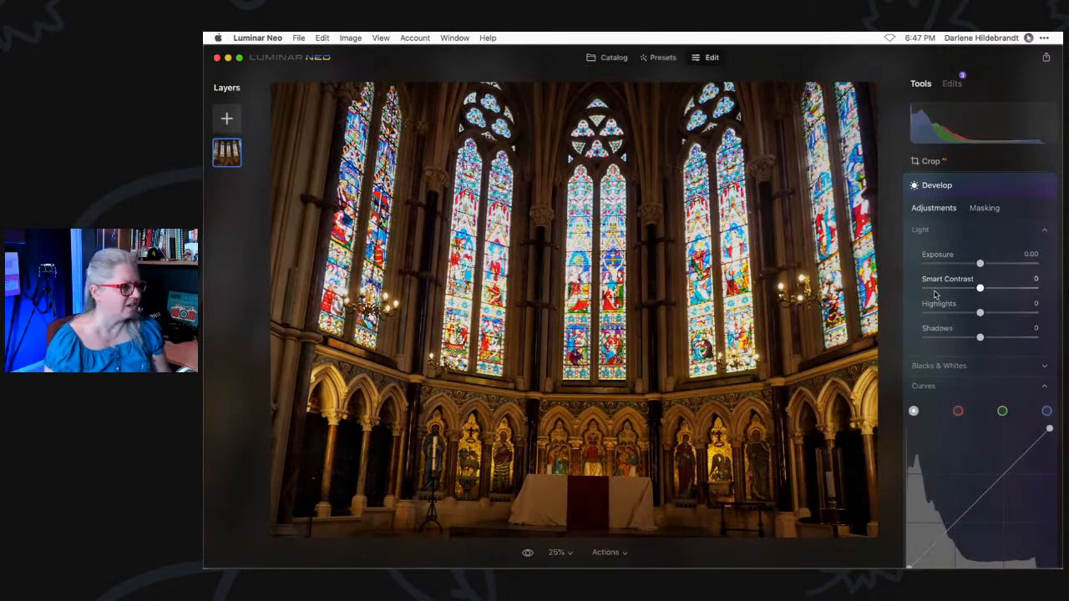
pyautogui.scroll(1, 939, 292)
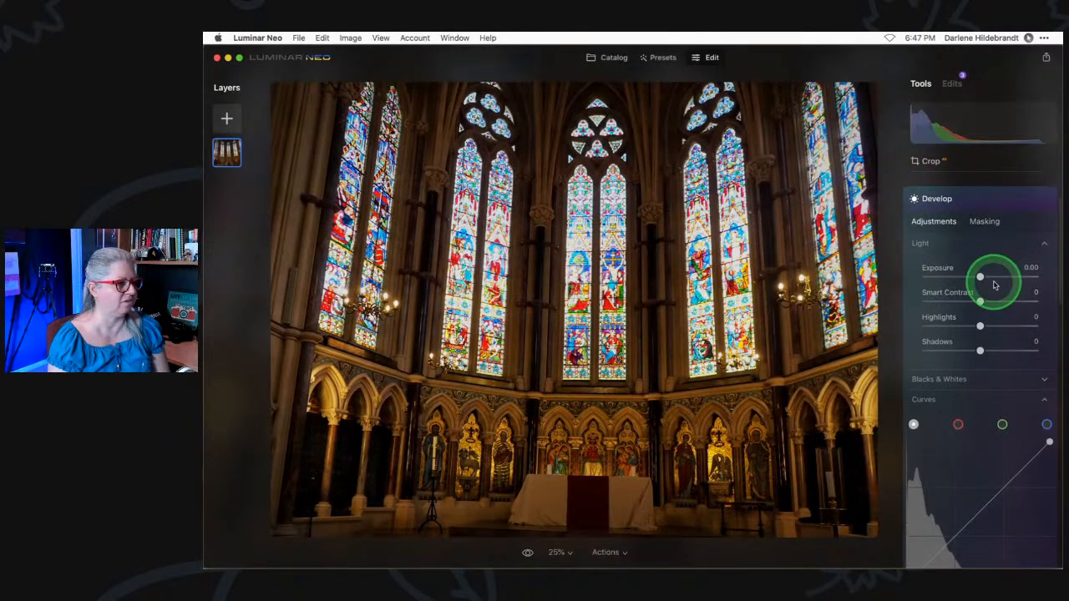
pyautogui.click(950, 398)
pyautogui.scroll(-1, 948, 401)
pyautogui.scroll(-3, 949, 400)
pyautogui.click(927, 268)
pyautogui.click(996, 330)
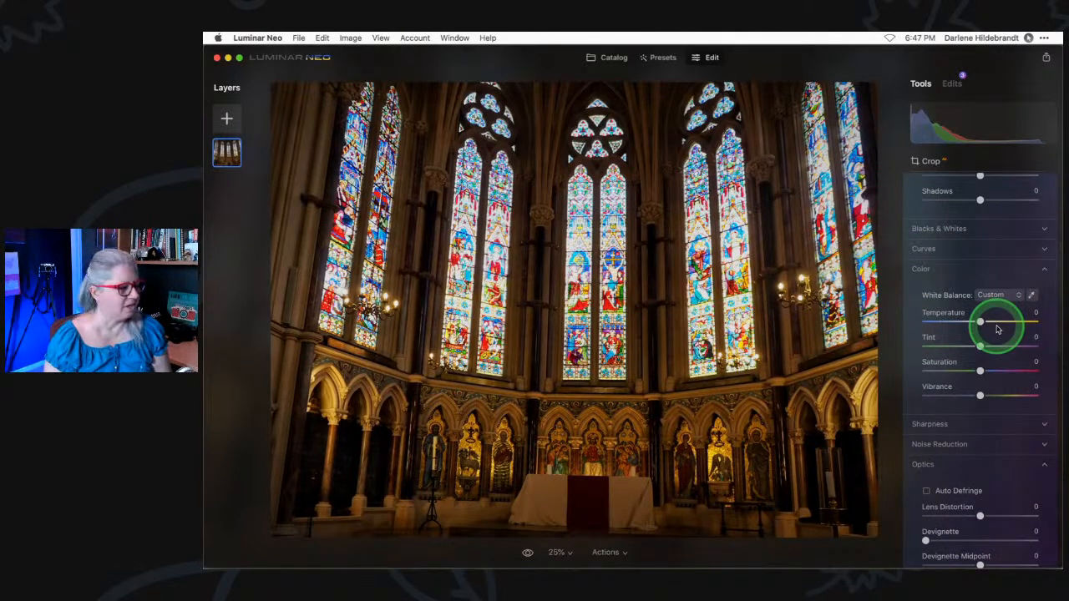
pyautogui.click(995, 330)
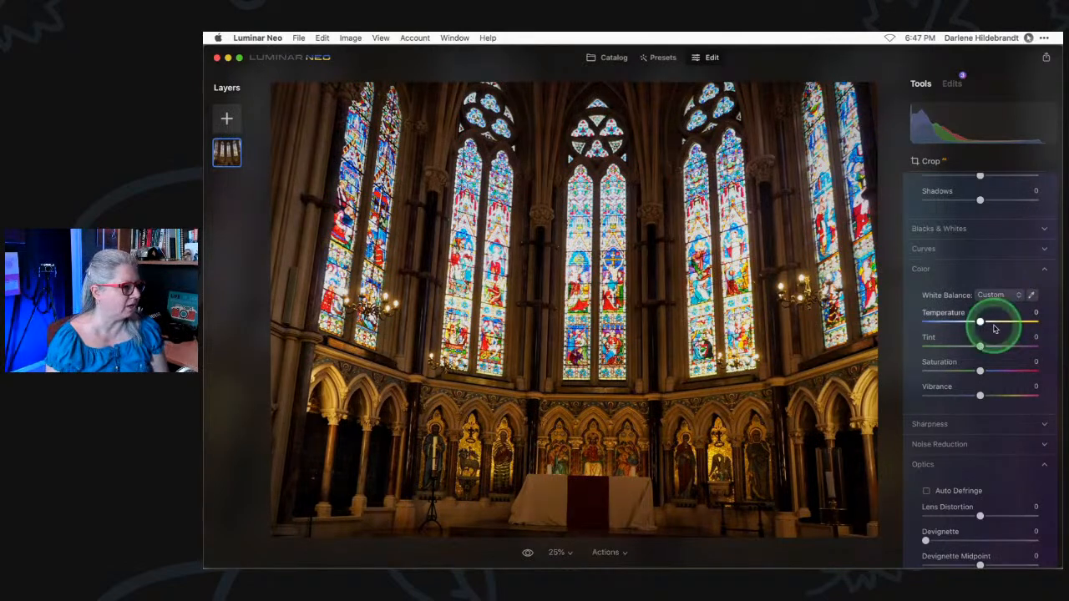
pyautogui.moveTo(978, 322); pyautogui.dragTo(981, 322)
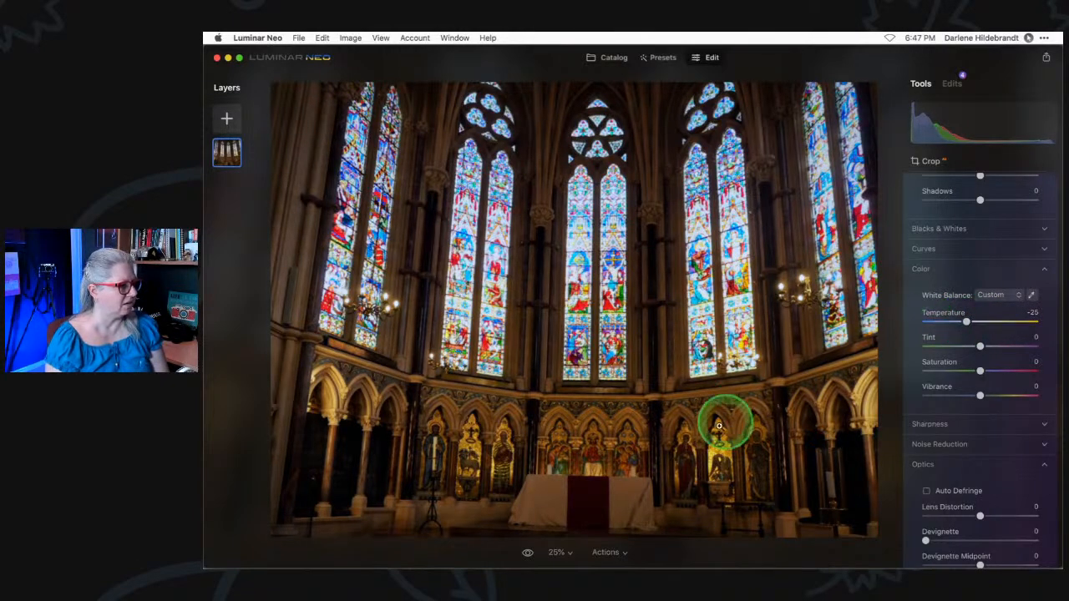
pyautogui.moveTo(967, 321)
pyautogui.mouseDown()
pyautogui.moveTo(984, 322)
pyautogui.moveTo(954, 323)
pyautogui.moveTo(963, 323)
pyautogui.mouseUp()
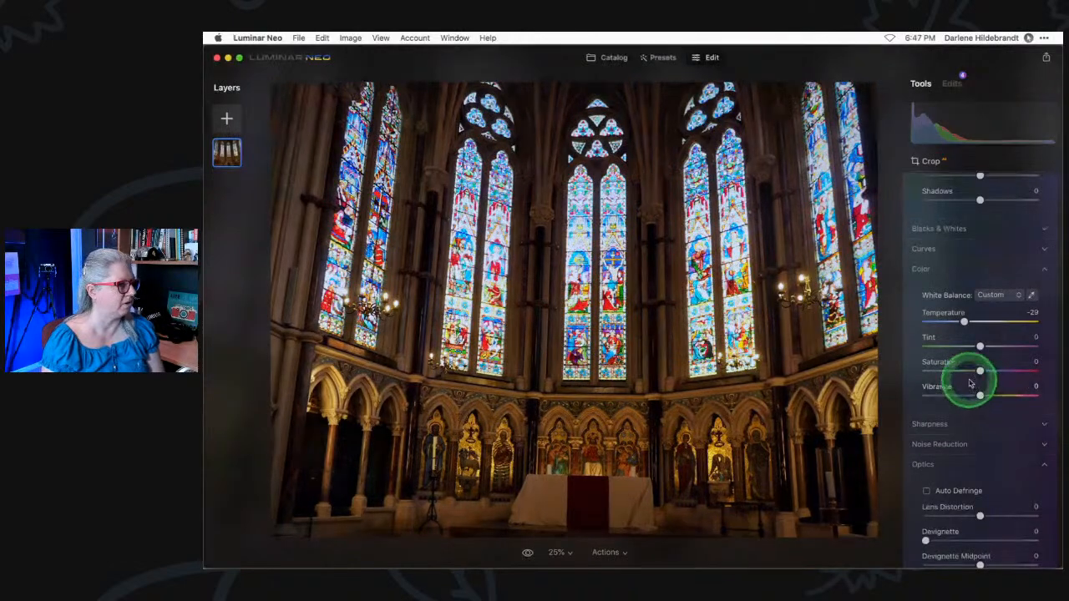
# Try darkening the photo with the Blacks setting of the second Develop edit, and reset it to 0.
pyautogui.scroll(5, 973, 376)
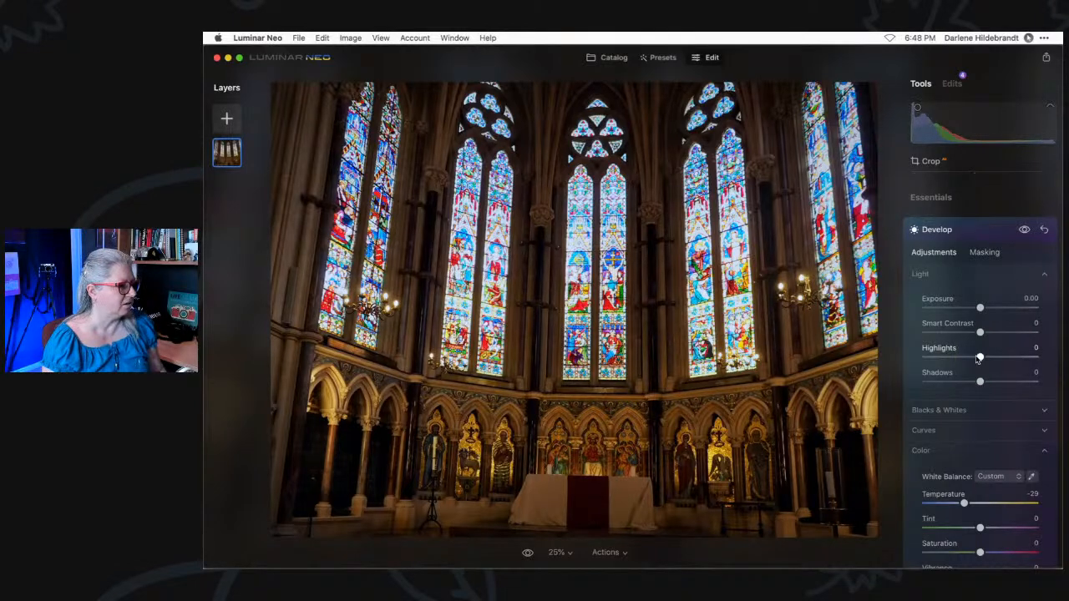
pyautogui.scroll(-2, 926, 350)
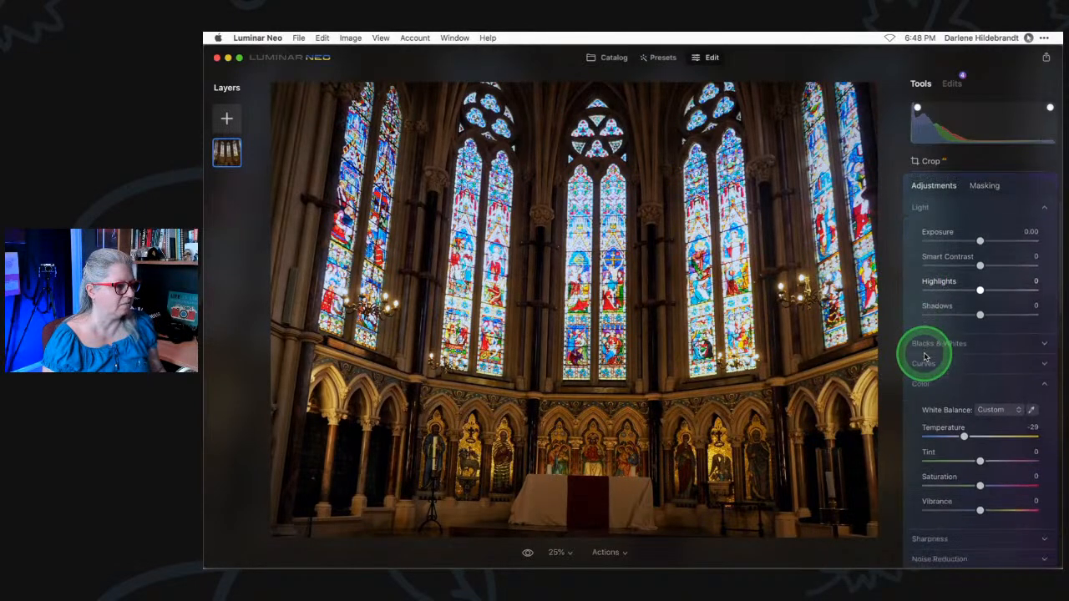
pyautogui.click(926, 344)
pyautogui.moveTo(980, 401); pyautogui.dragTo(938, 402)
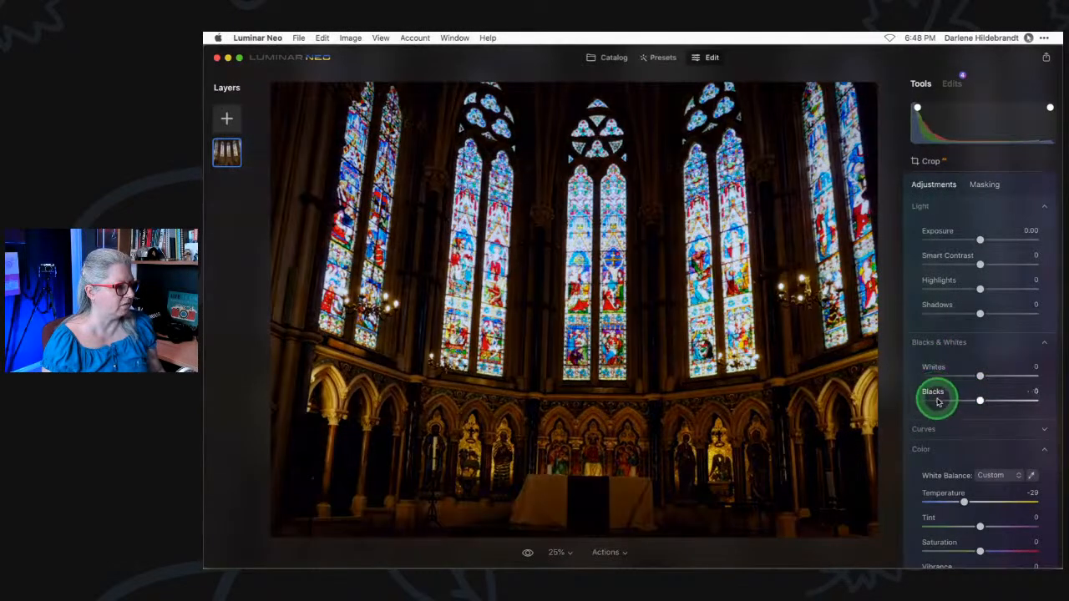
pyautogui.doubleClick(938, 401)
# Fine-tune the main curve's black point against the shadow clipping warnings, and hide the warnings.
pyautogui.click(931, 429)
pyautogui.scroll(-2, 948, 386)
pyautogui.scroll(-2, 939, 418)
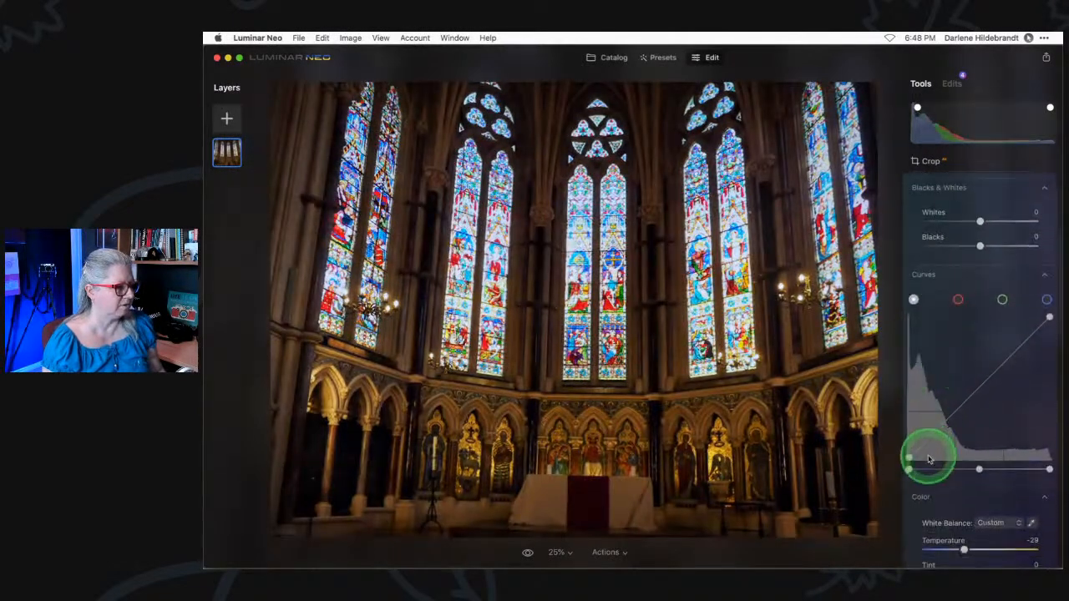
pyautogui.moveTo(911, 468); pyautogui.dragTo(910, 470)
pyautogui.scroll(2, 949, 349)
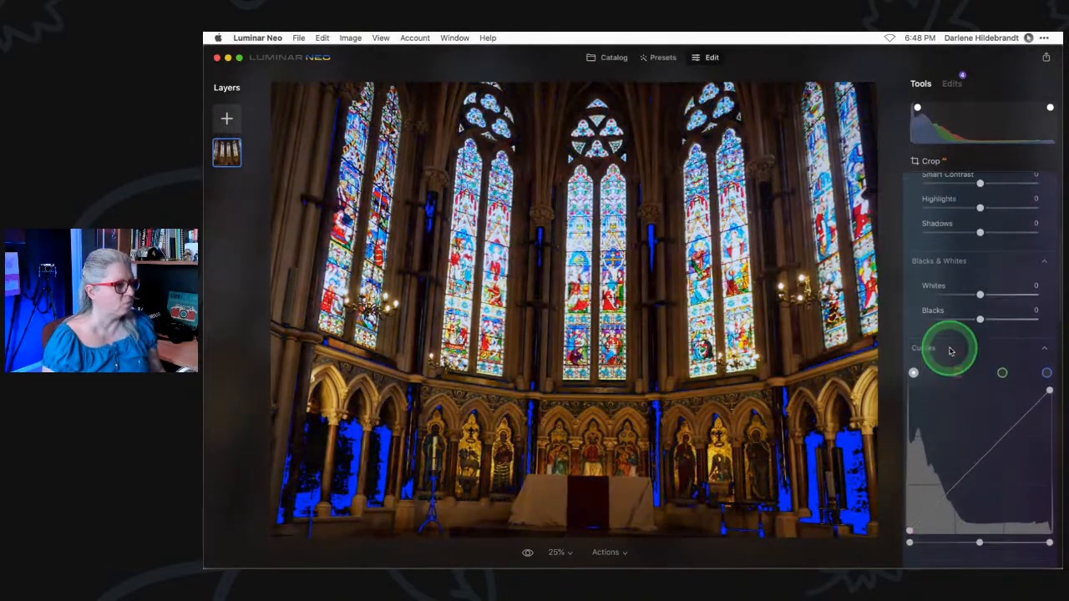
pyautogui.scroll(2, 949, 351)
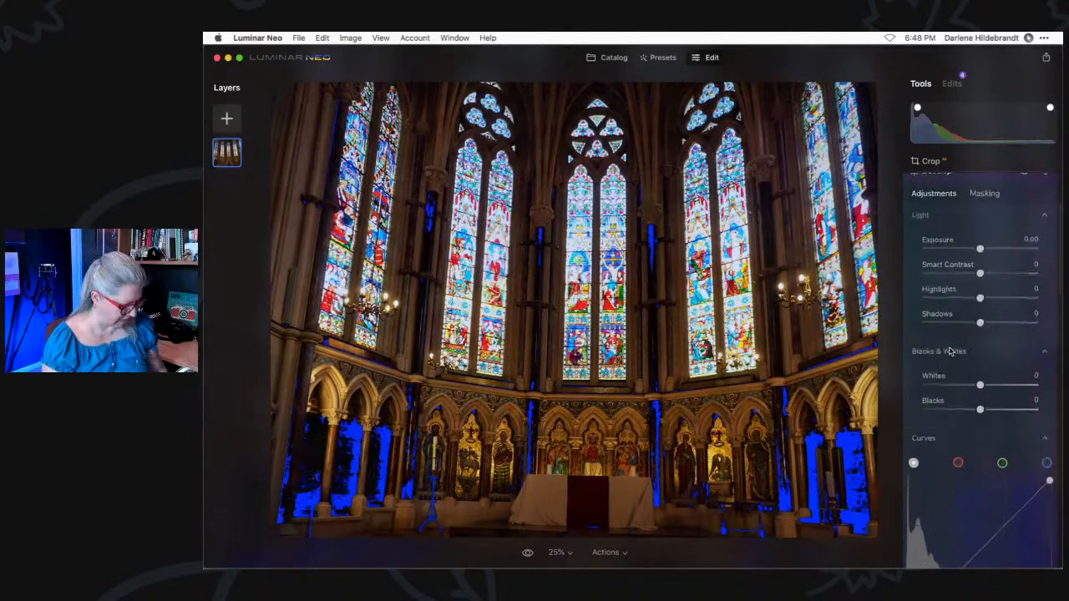
pyautogui.scroll(3, 952, 351)
pyautogui.click(952, 357)
# Compare the photo with and without the second Develop edit, and close the Develop tool.
pyautogui.click(1025, 287)
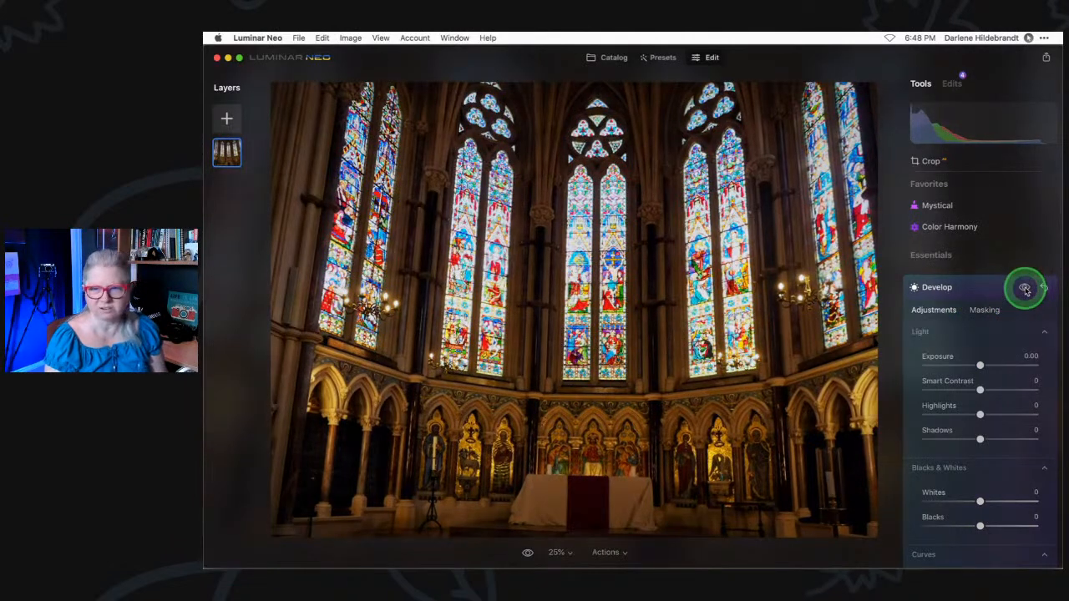
pyautogui.click(1026, 289)
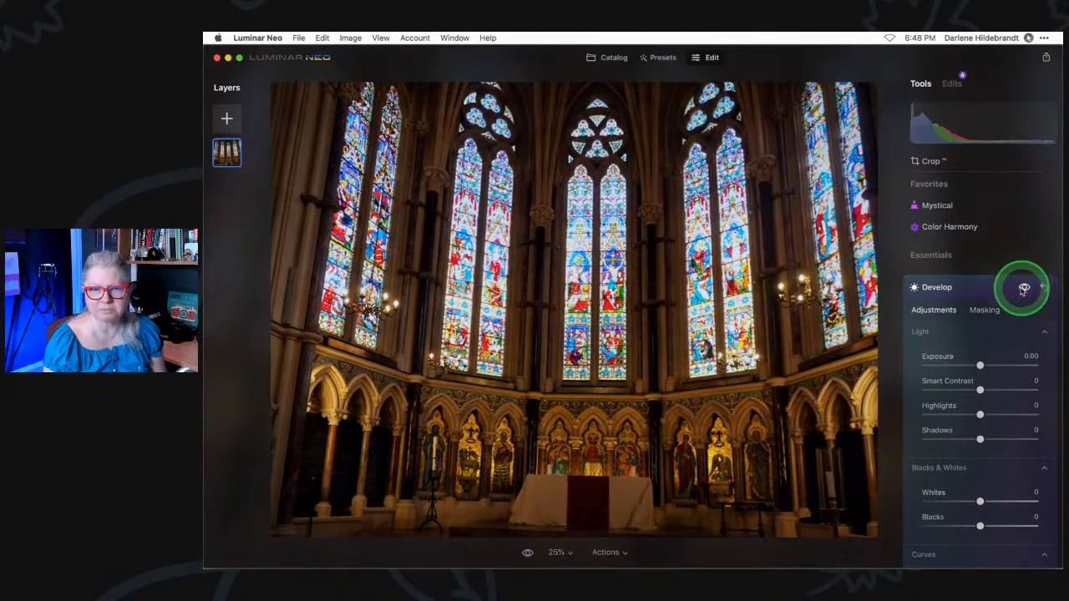
pyautogui.click(969, 288)
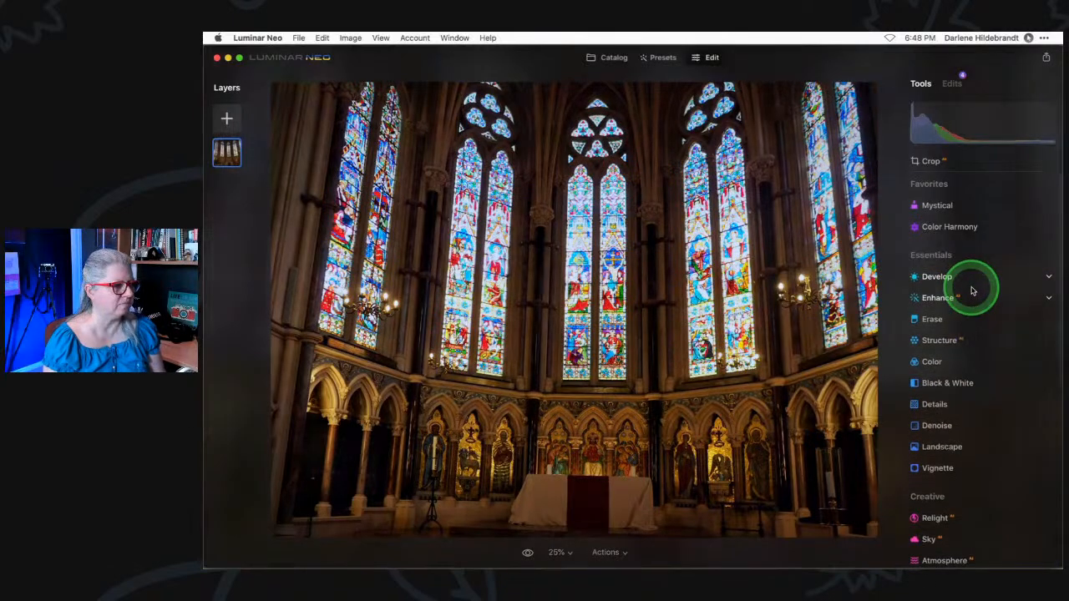
pyautogui.scroll(-1, 972, 290)
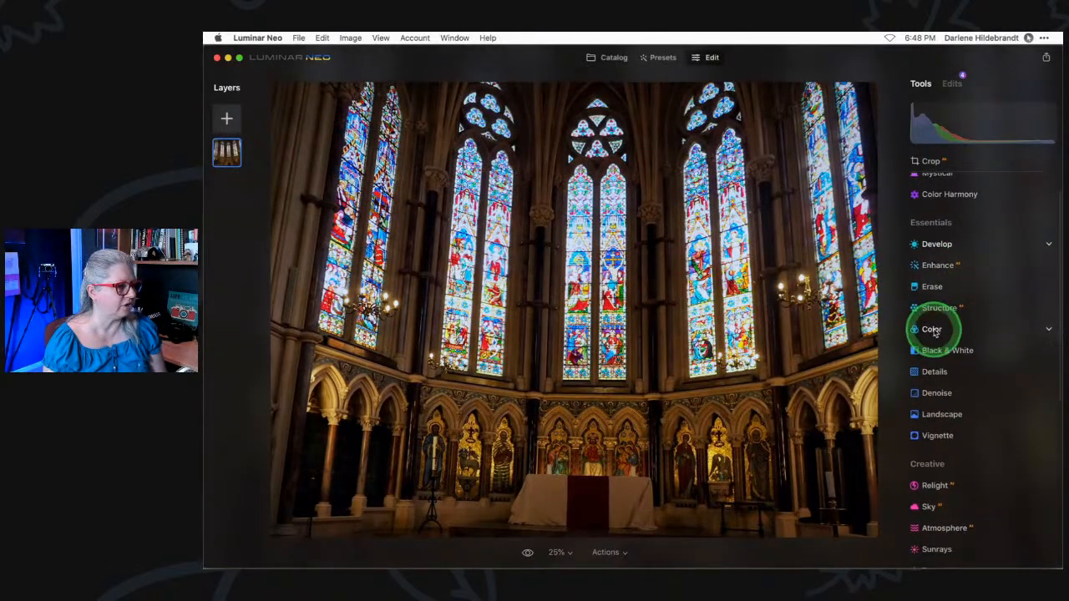
# Set Remove Color Cast to 18 in the Color tool and compare the photo with and without the Color edit.
pyautogui.click(932, 330)
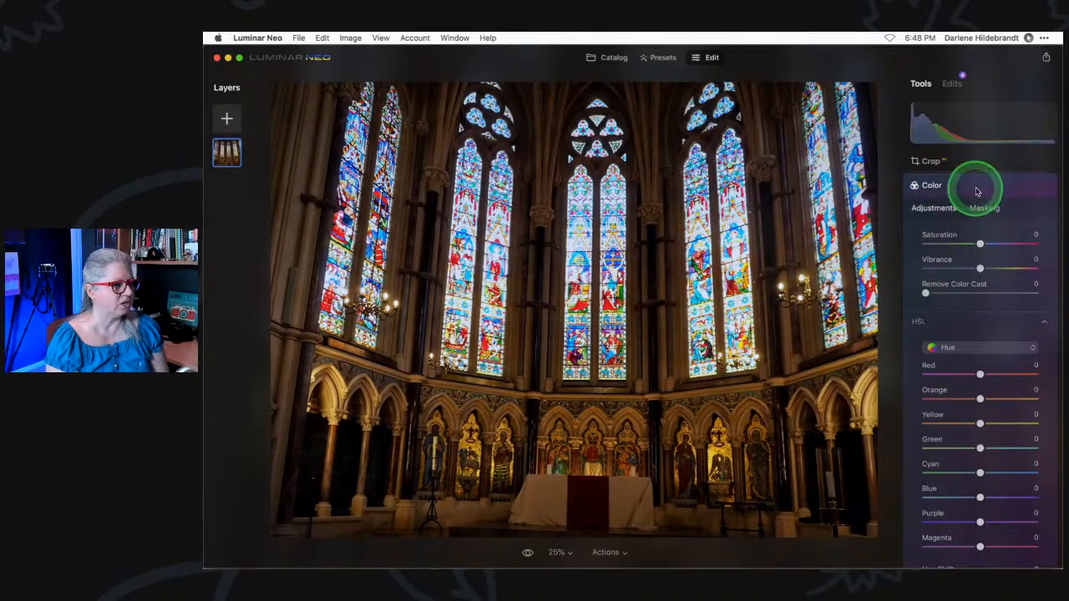
pyautogui.moveTo(925, 292); pyautogui.dragTo(947, 292)
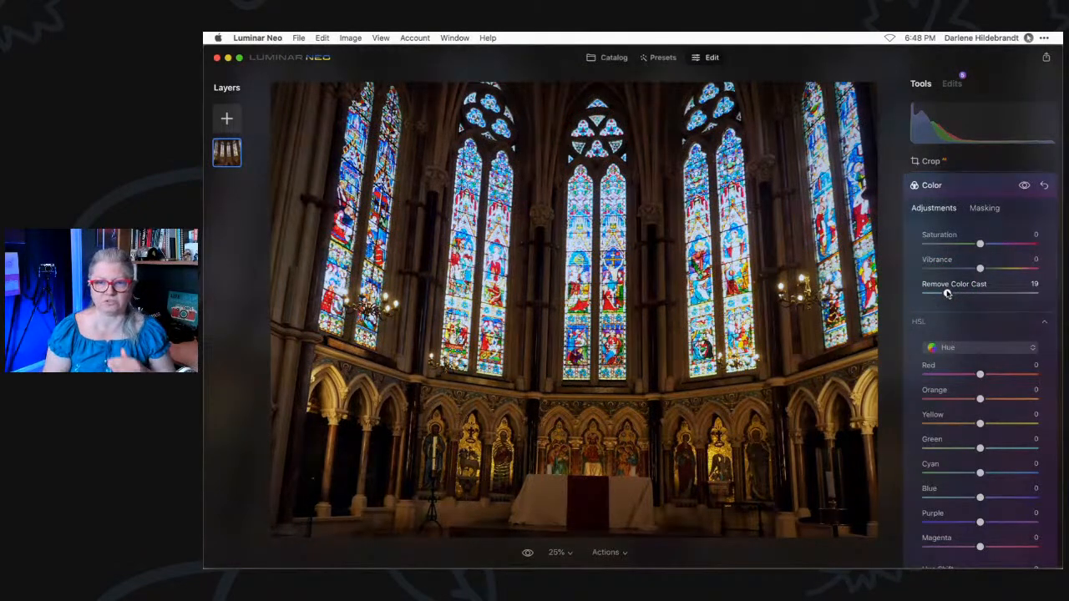
pyautogui.moveTo(947, 293)
pyautogui.mouseDown()
pyautogui.moveTo(910, 291)
pyautogui.moveTo(947, 294)
pyautogui.mouseUp()
pyautogui.click(1024, 185)
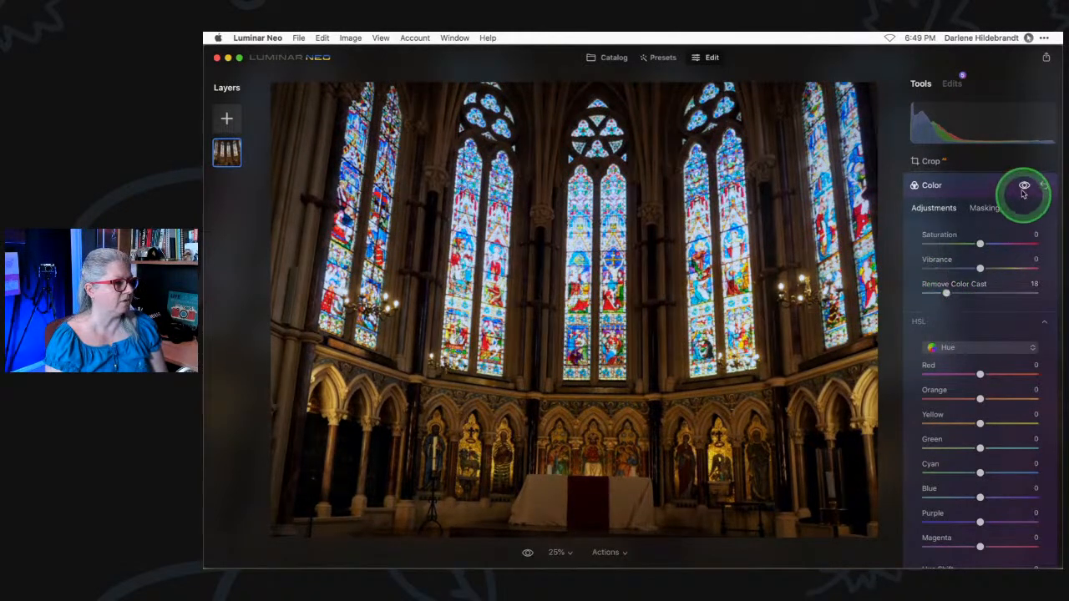
pyautogui.click(1024, 187)
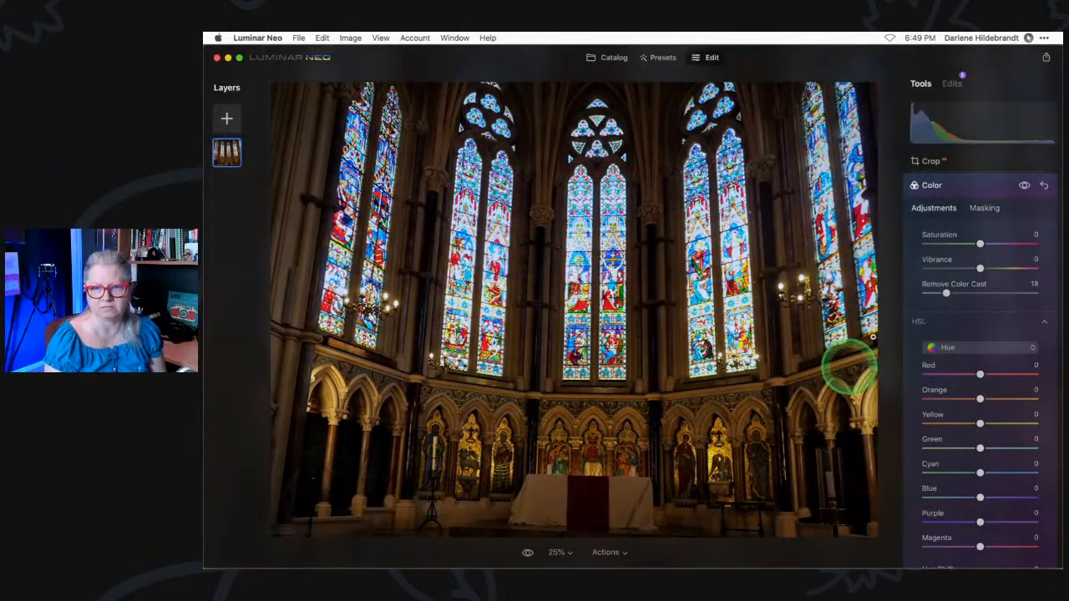
pyautogui.click(980, 187)
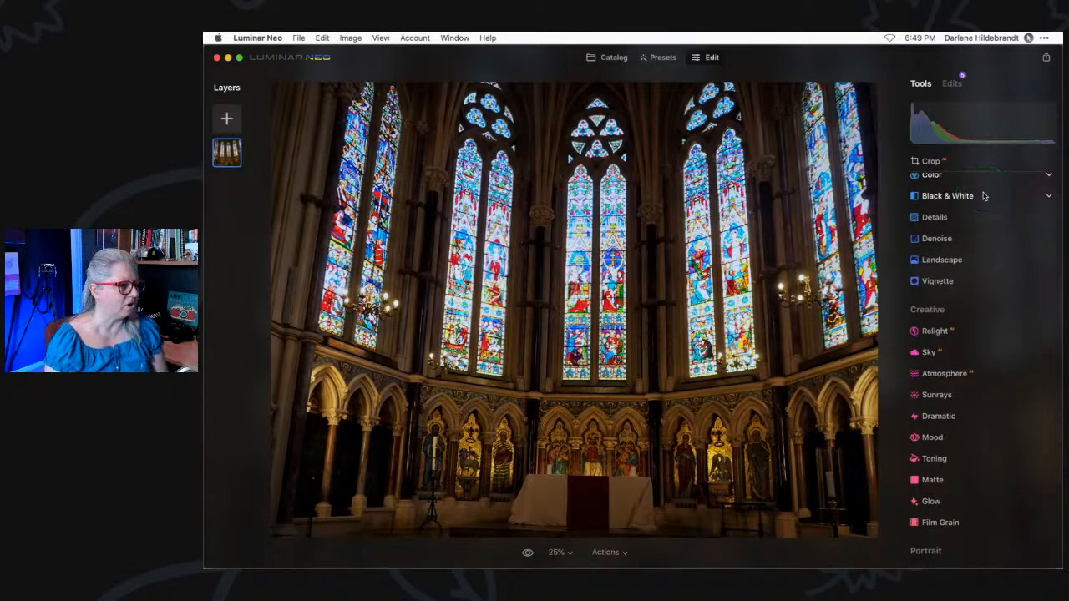
# Add a Mystical effect with Amount 18 and expand its Colorize settings.
pyautogui.scroll(5, 982, 201)
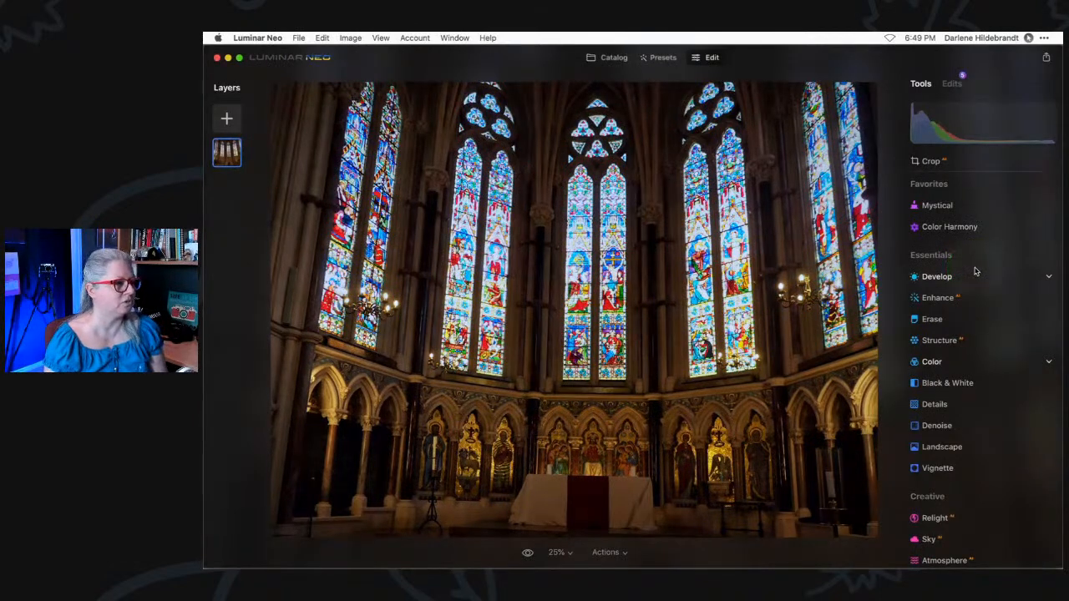
pyautogui.click(947, 206)
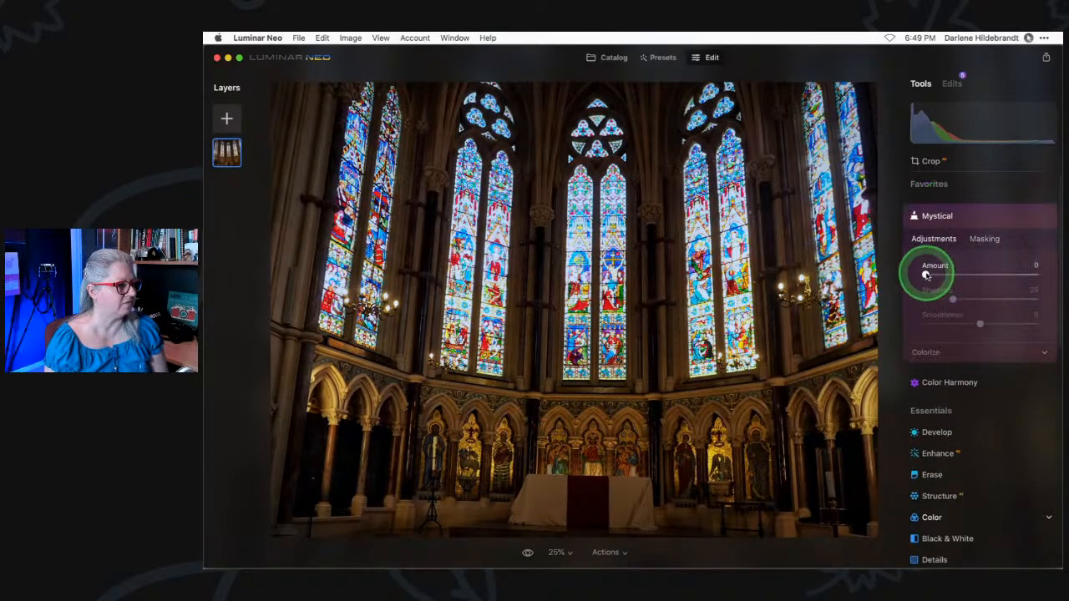
pyautogui.moveTo(925, 274); pyautogui.dragTo(949, 278)
pyautogui.click(934, 354)
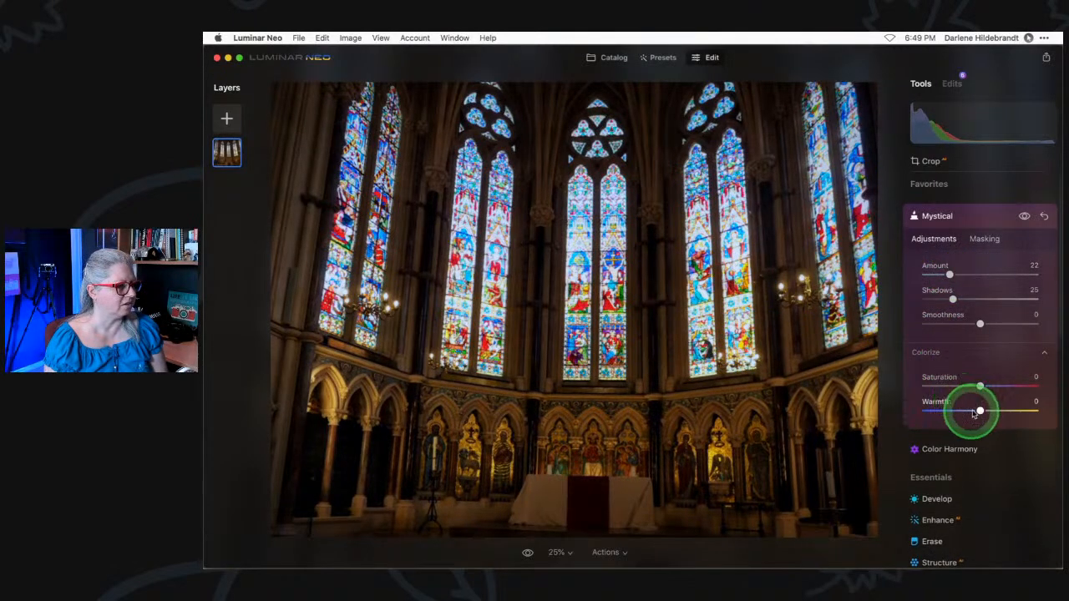
pyautogui.moveTo(949, 279)
pyautogui.mouseDown()
pyautogui.moveTo(974, 274)
pyautogui.moveTo(944, 273)
pyautogui.mouseUp()
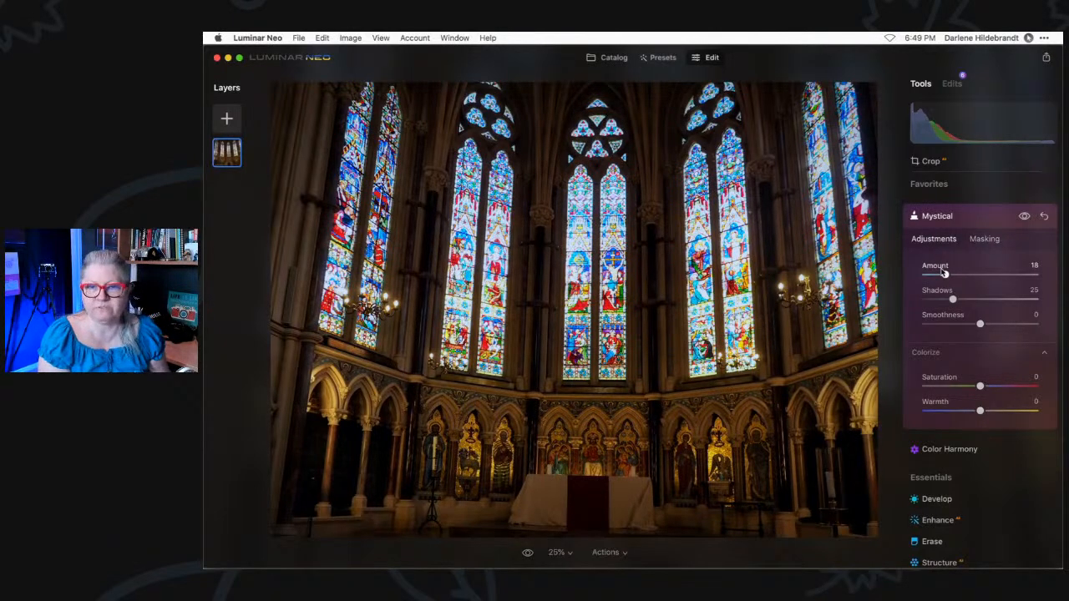
# Compare the fully edited church photo with its original twice, and close the Mystical tool.
pyautogui.press('\\')
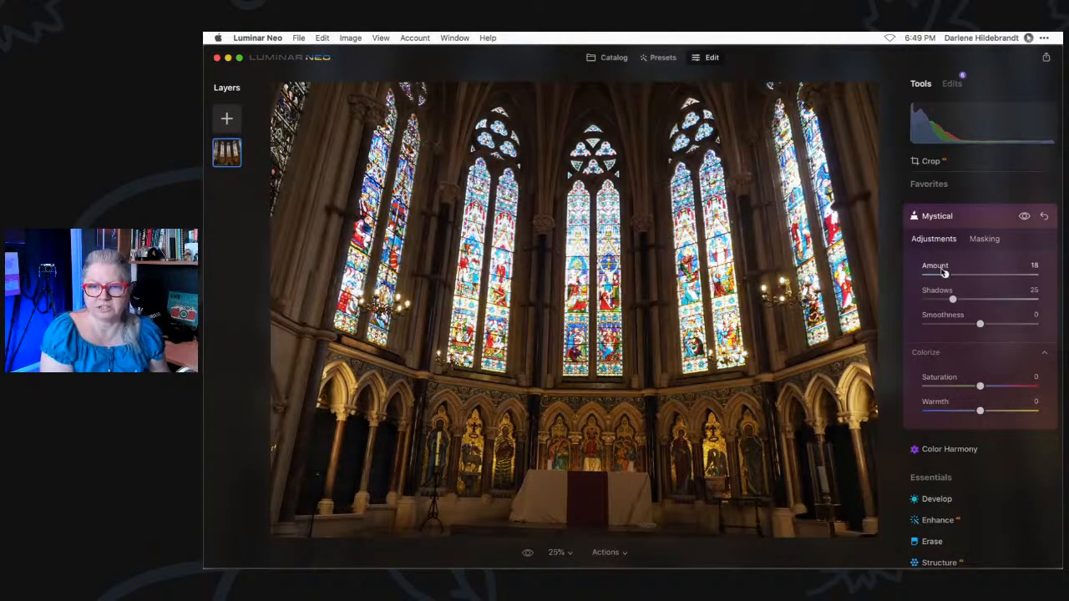
pyautogui.press('\\')
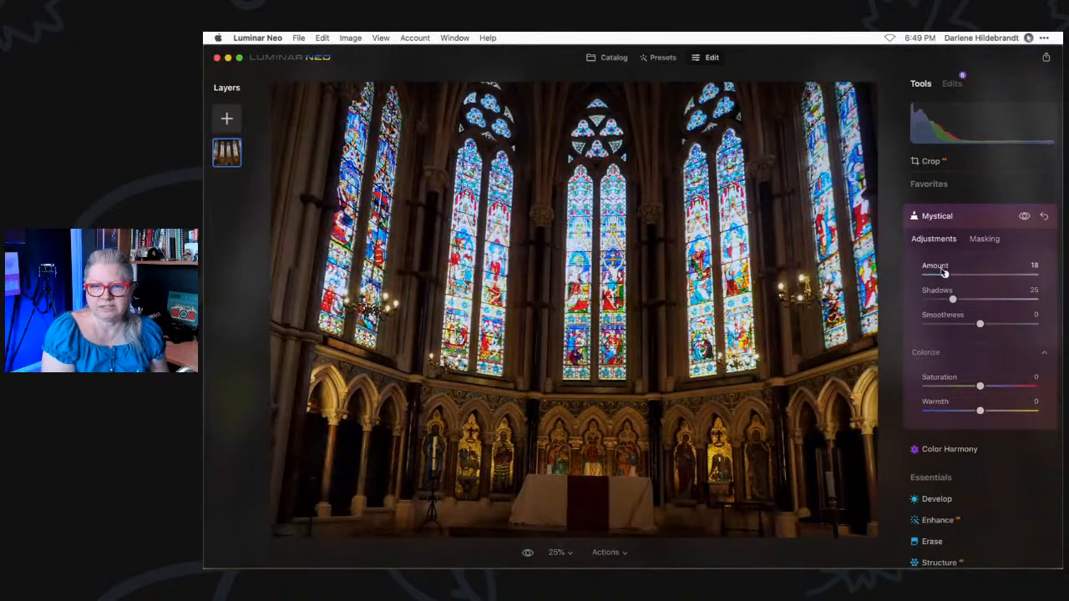
pyautogui.press('\\')
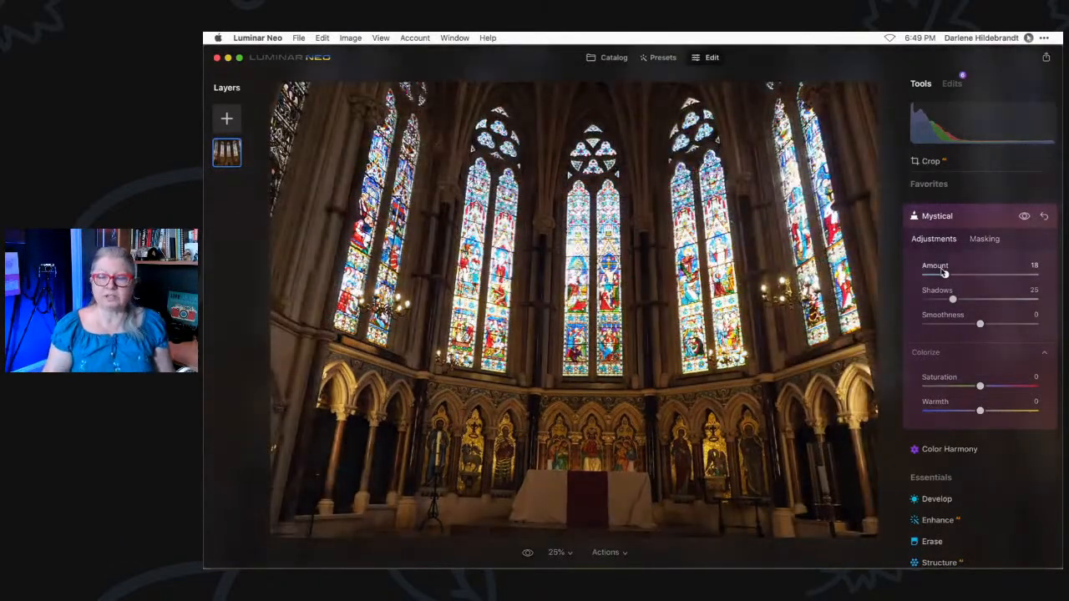
pyautogui.press('\\')
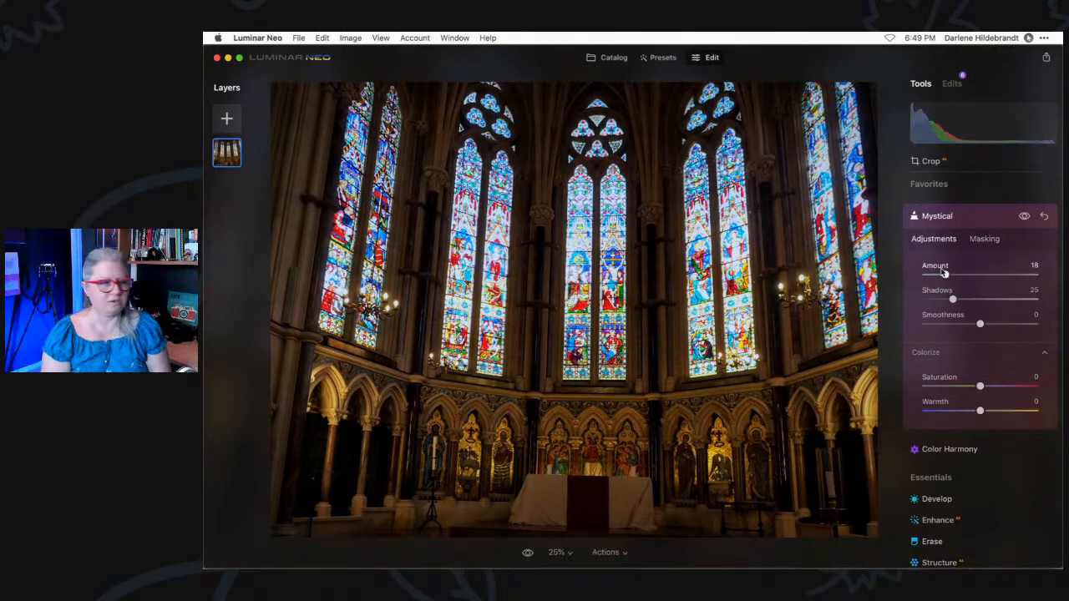
pyautogui.click(972, 214)
# Reopen the first Develop edit and reset its Vertical transform to 0.
pyautogui.click(952, 83)
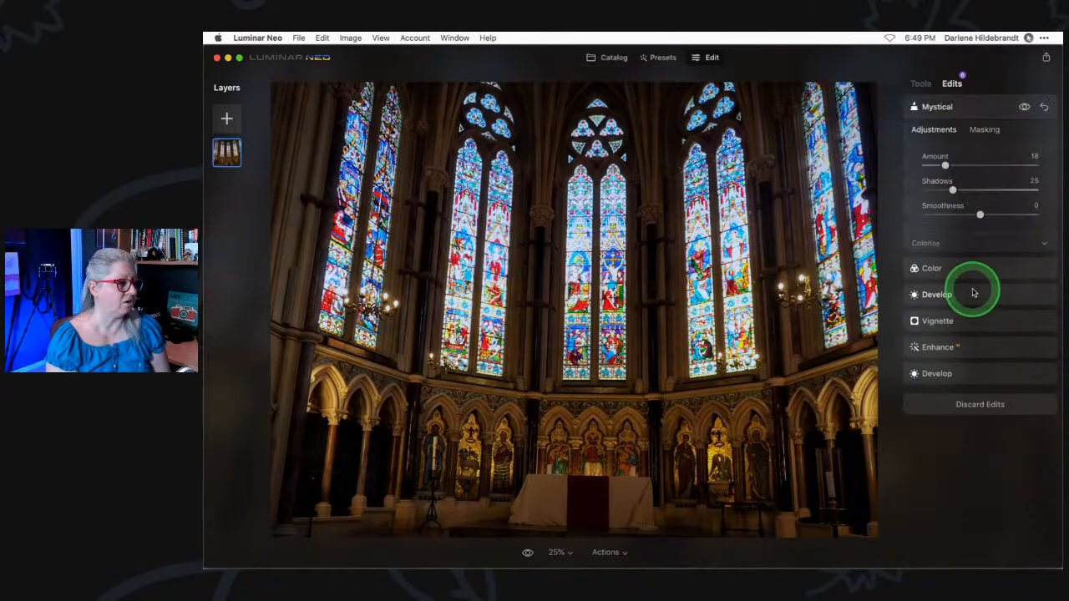
pyautogui.click(981, 377)
pyautogui.click(930, 529)
pyautogui.scroll(-3, 949, 342)
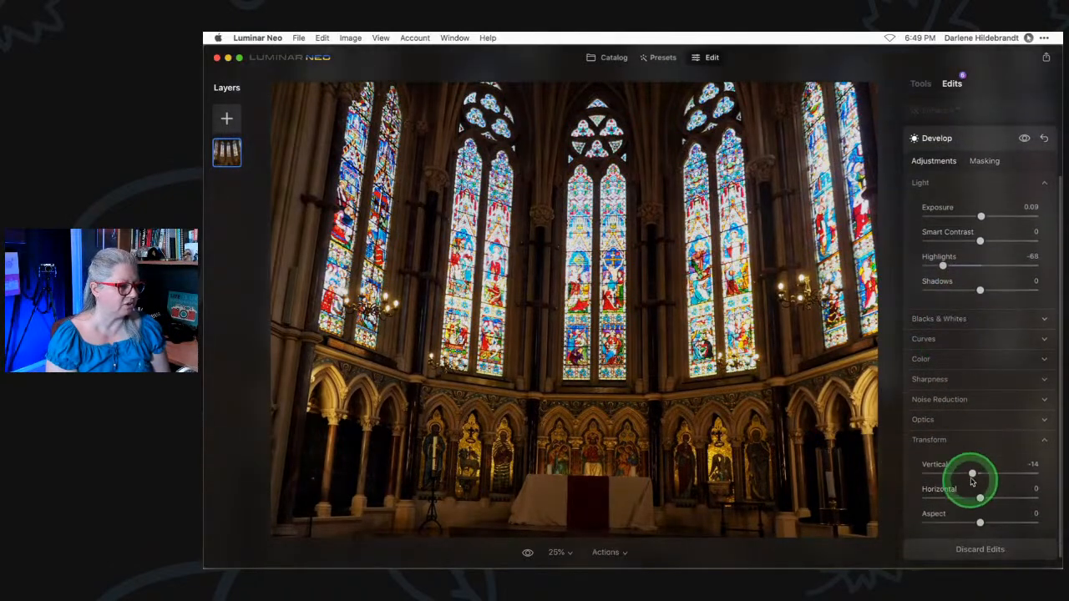
pyautogui.doubleClick(972, 475)
pyautogui.scroll(4, 972, 476)
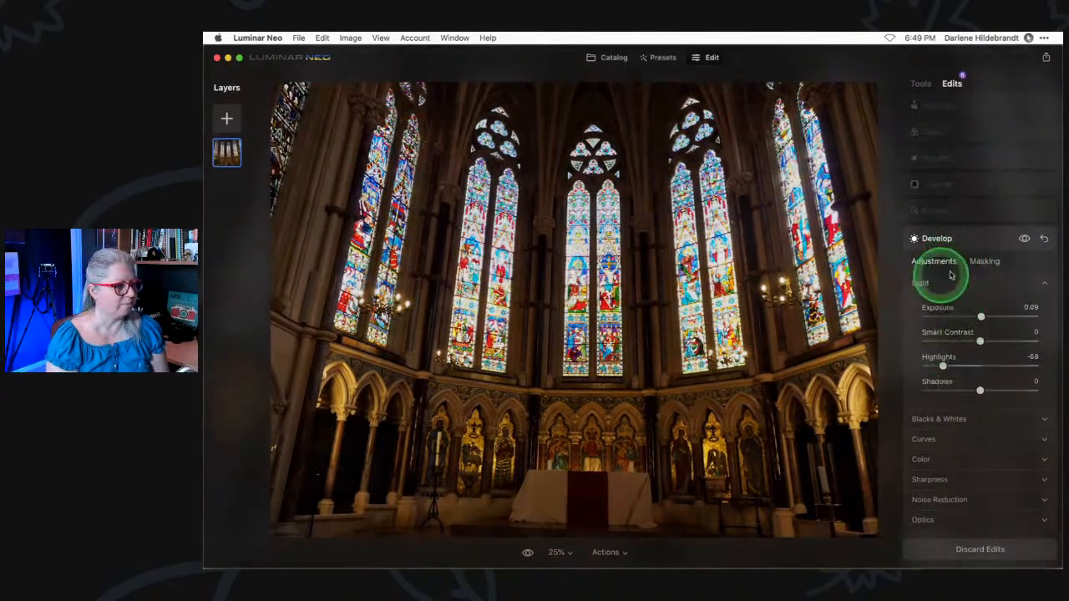
# Examine the first Develop edit's Optics settings, and return to the list of editing tools.
pyautogui.click(946, 521)
pyautogui.scroll(-5, 947, 468)
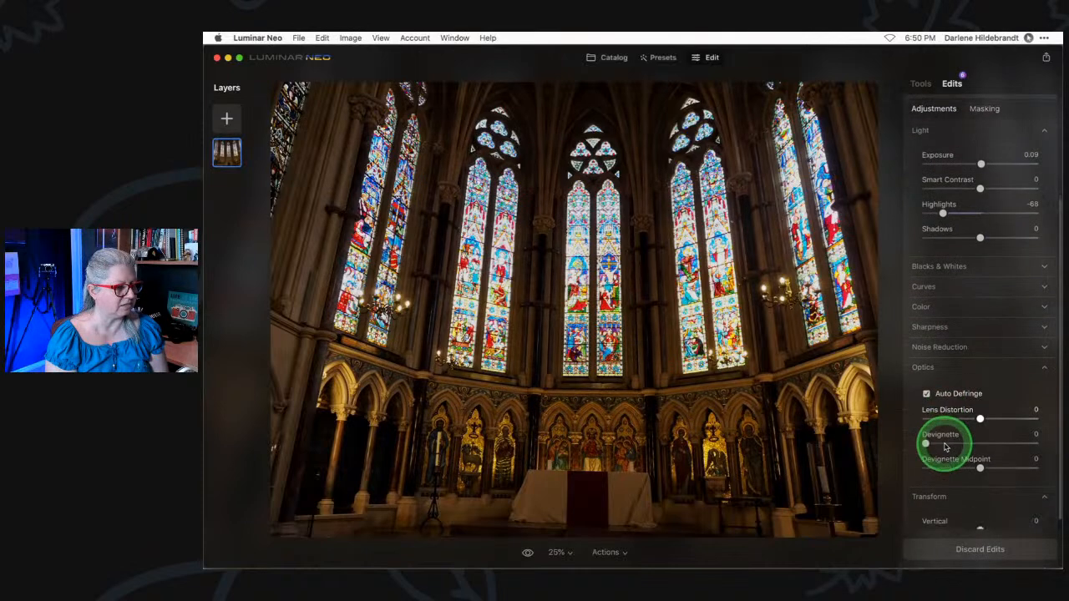
pyautogui.scroll(-2, 961, 447)
pyautogui.scroll(6, 949, 454)
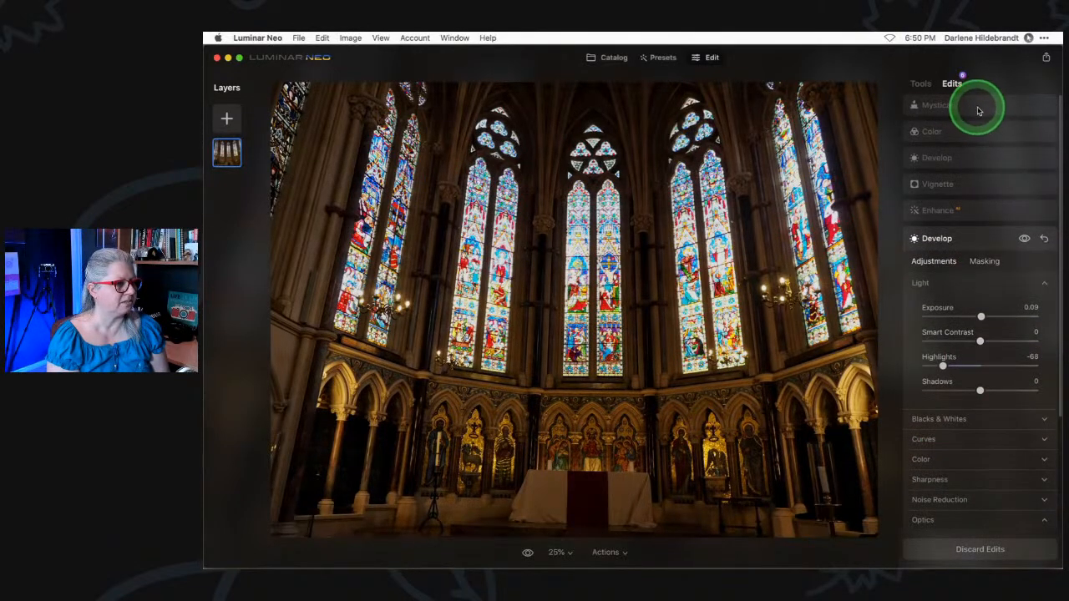
pyautogui.click(979, 111)
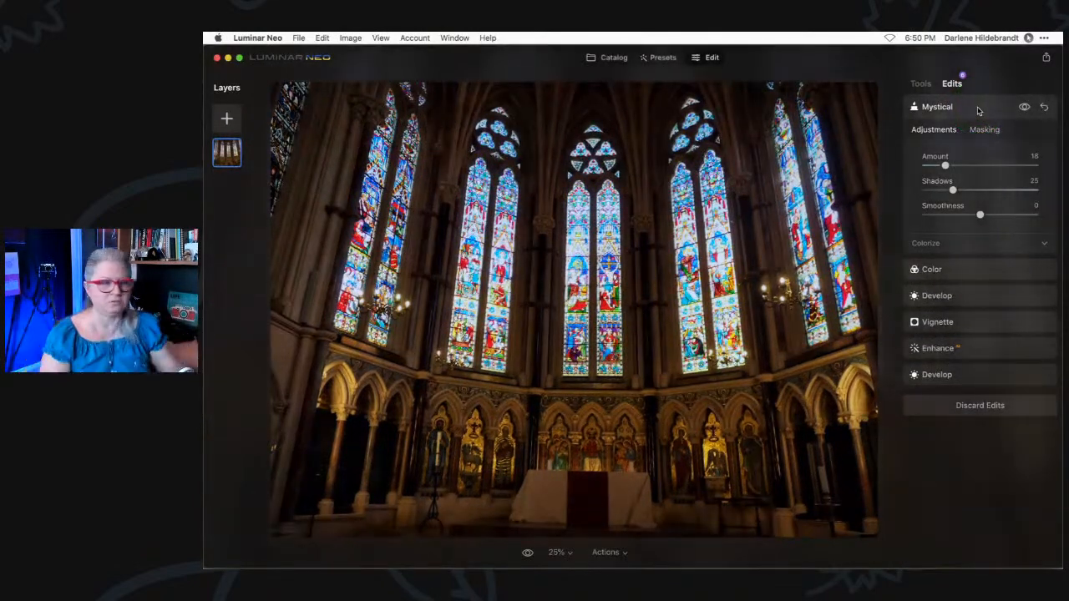
pyautogui.click(919, 85)
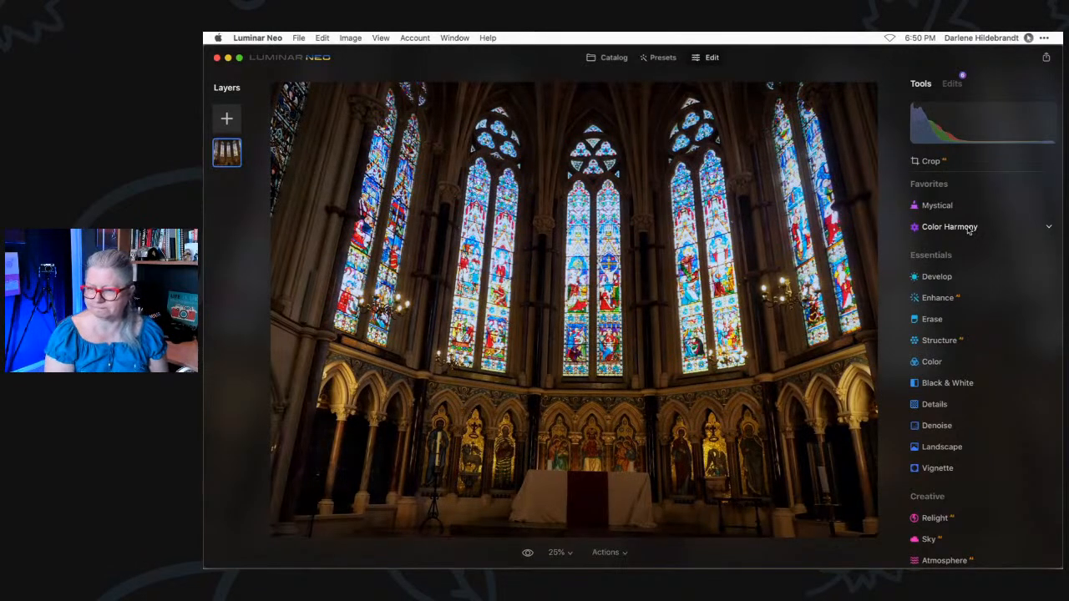
pyautogui.click(969, 230)
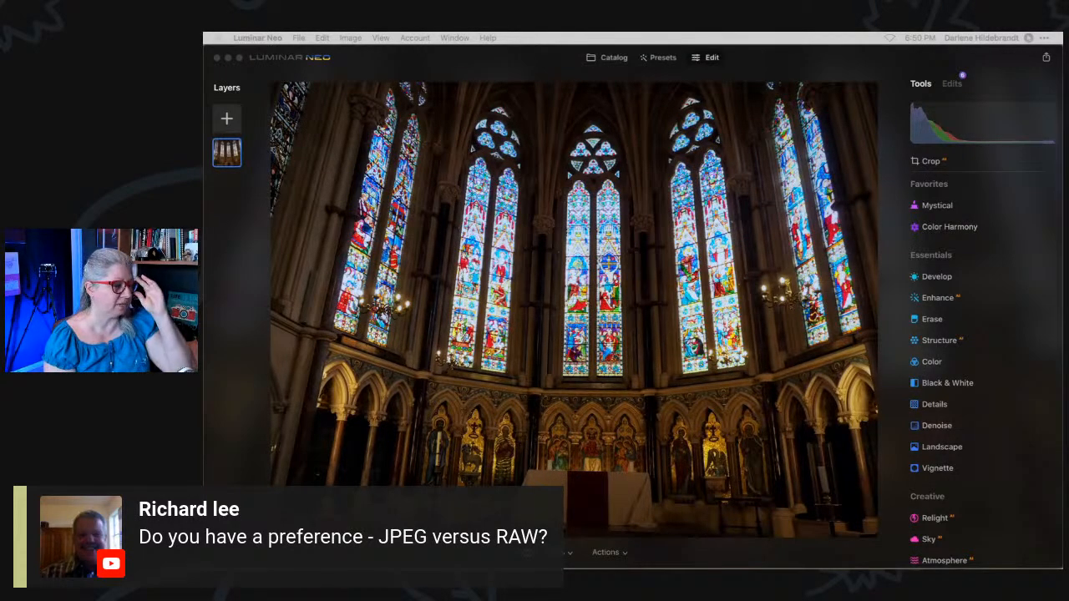
# Examine which white balance presets the first Develop edit offers for the church photo, keeping As Shot.
pyautogui.click(952, 83)
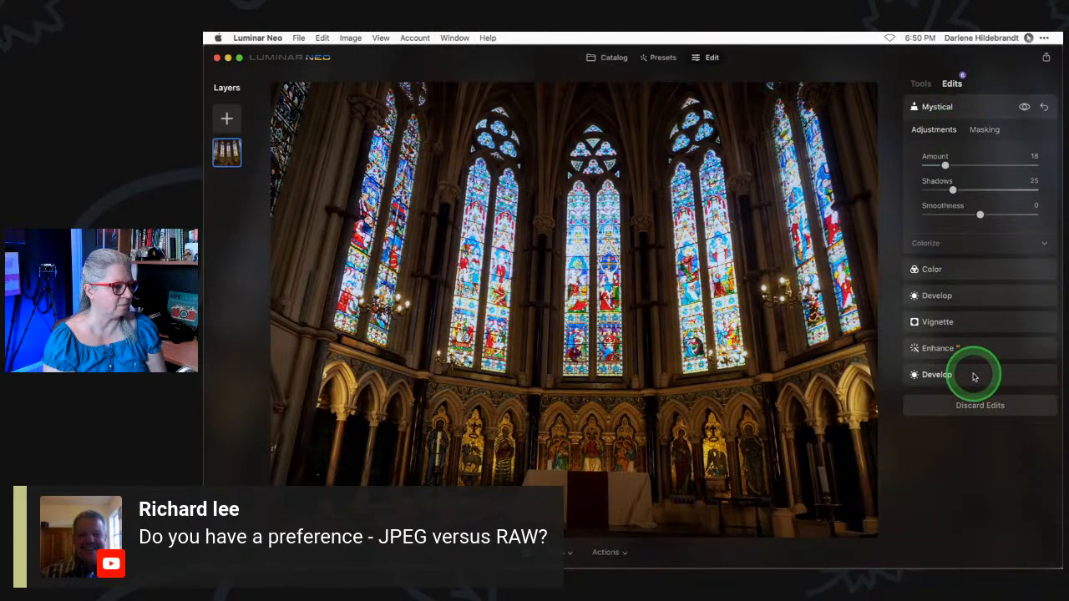
pyautogui.click(973, 377)
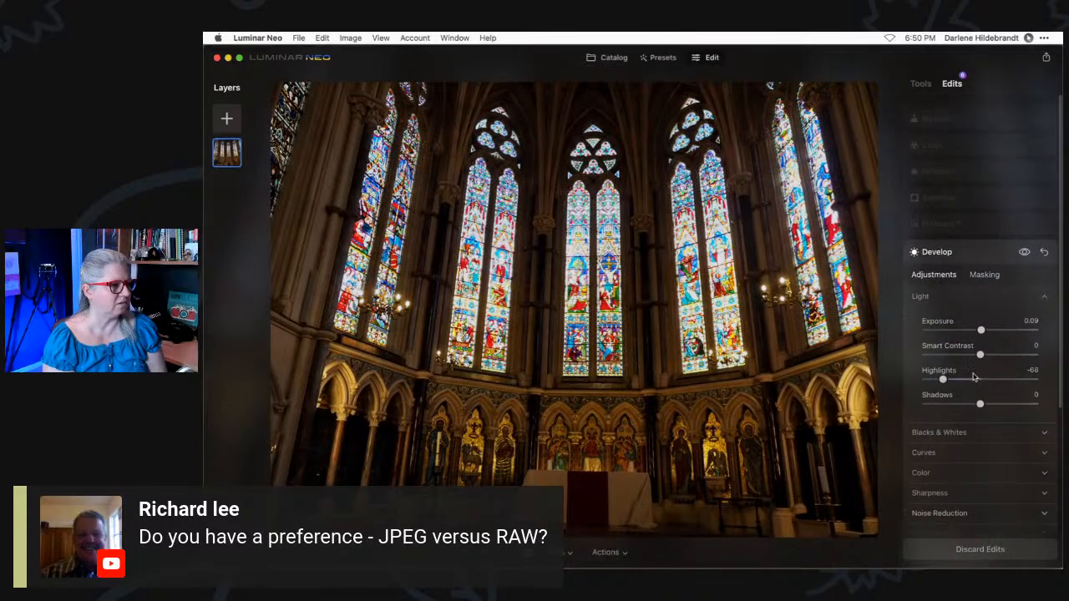
pyautogui.scroll(-3, 973, 377)
pyautogui.click(947, 398)
pyautogui.scroll(-3, 956, 324)
pyautogui.click(991, 305)
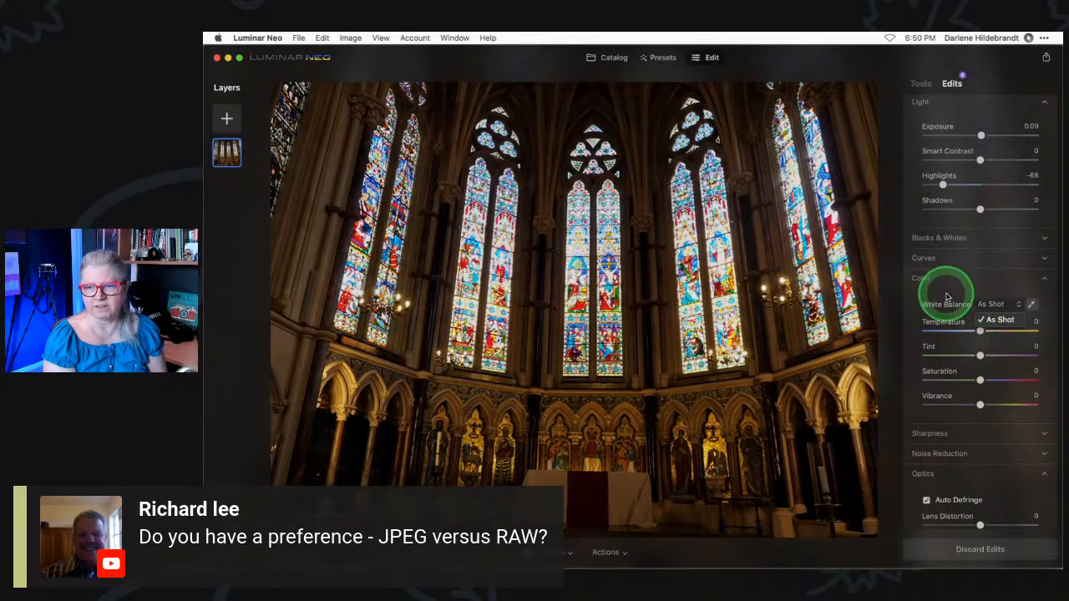
pyautogui.click(1000, 318)
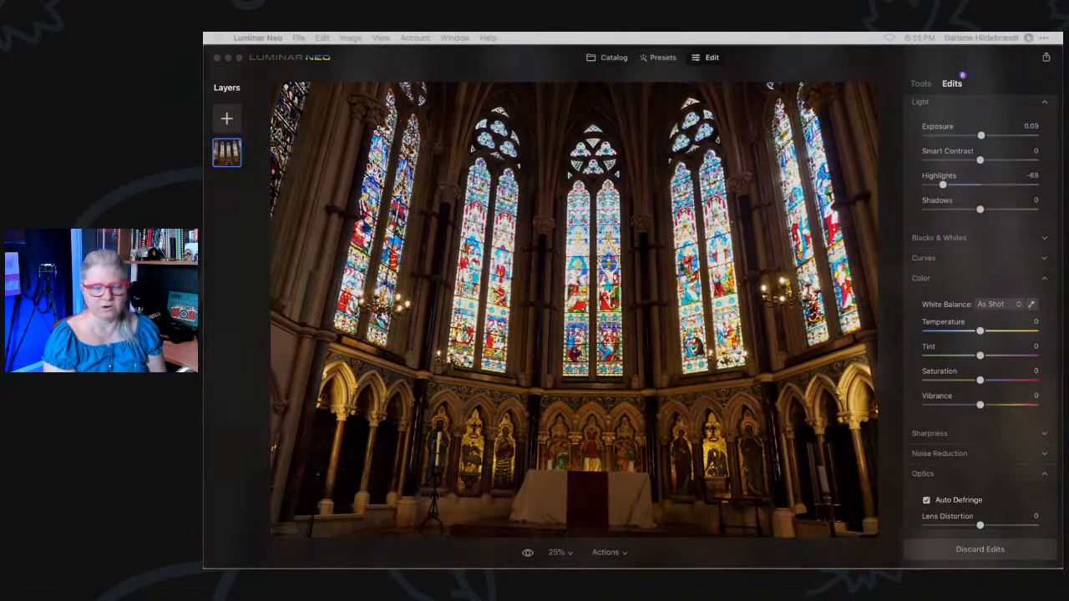
# Open the cave photo with the reflecting pool from the To edit live folder for editing.
pyautogui.click(824, 68)
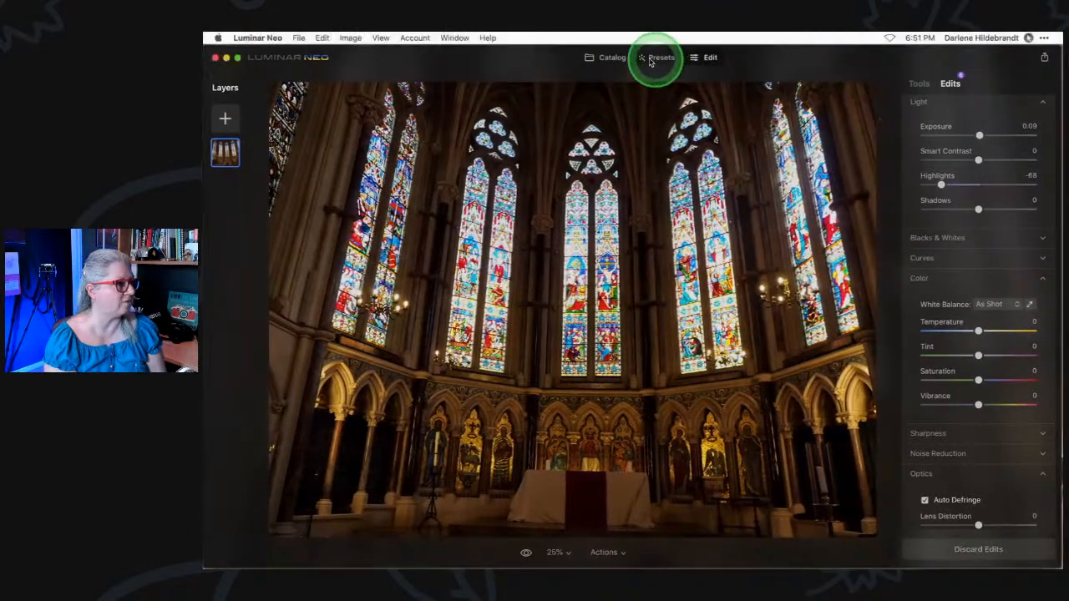
pyautogui.click(602, 59)
pyautogui.click(967, 360)
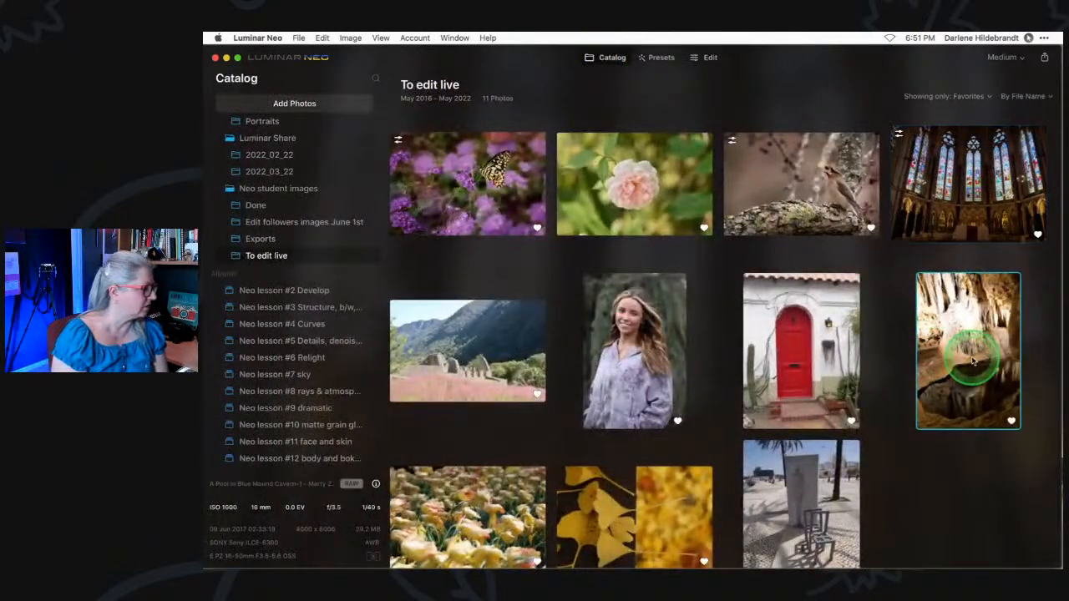
pyautogui.click(710, 57)
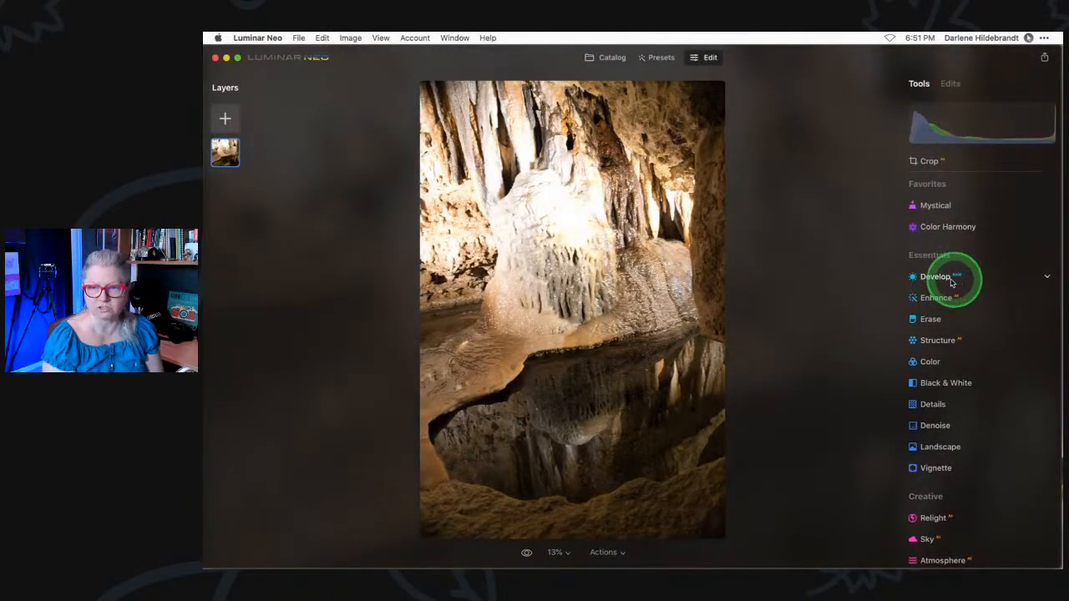
# Examine the white balance presets available for the raw cave photo in the Develop tool's Color settings.
pyautogui.click(971, 280)
pyautogui.scroll(-10, 973, 280)
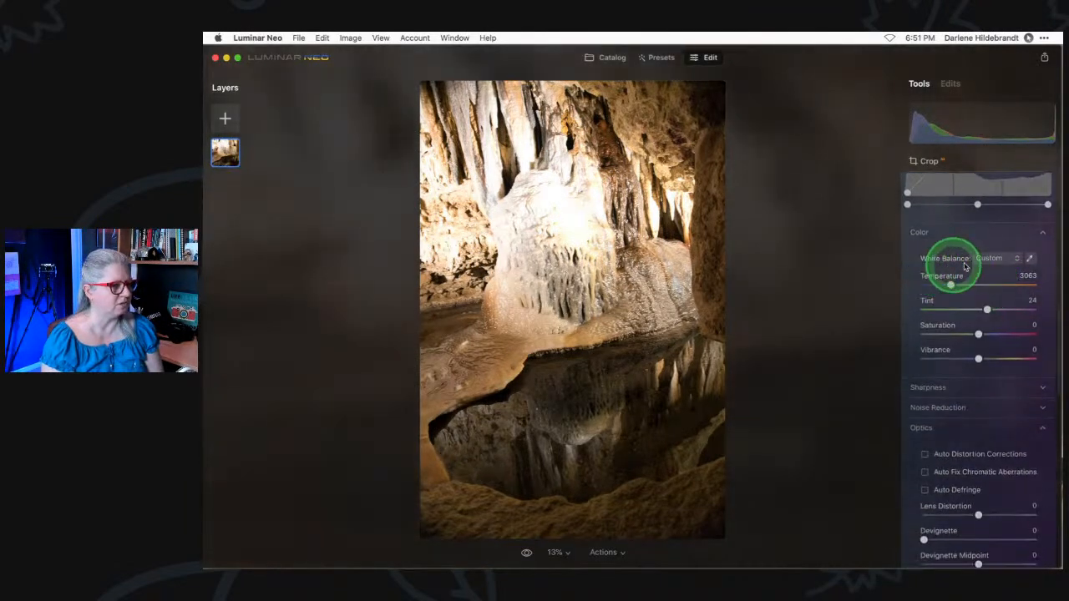
pyautogui.click(990, 260)
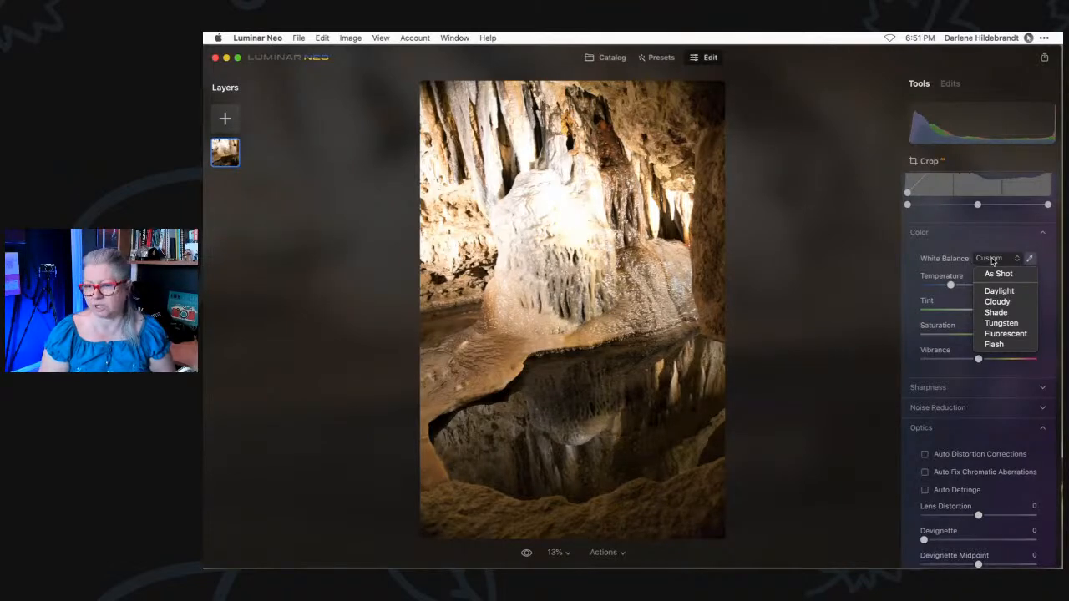
pyautogui.click(992, 259)
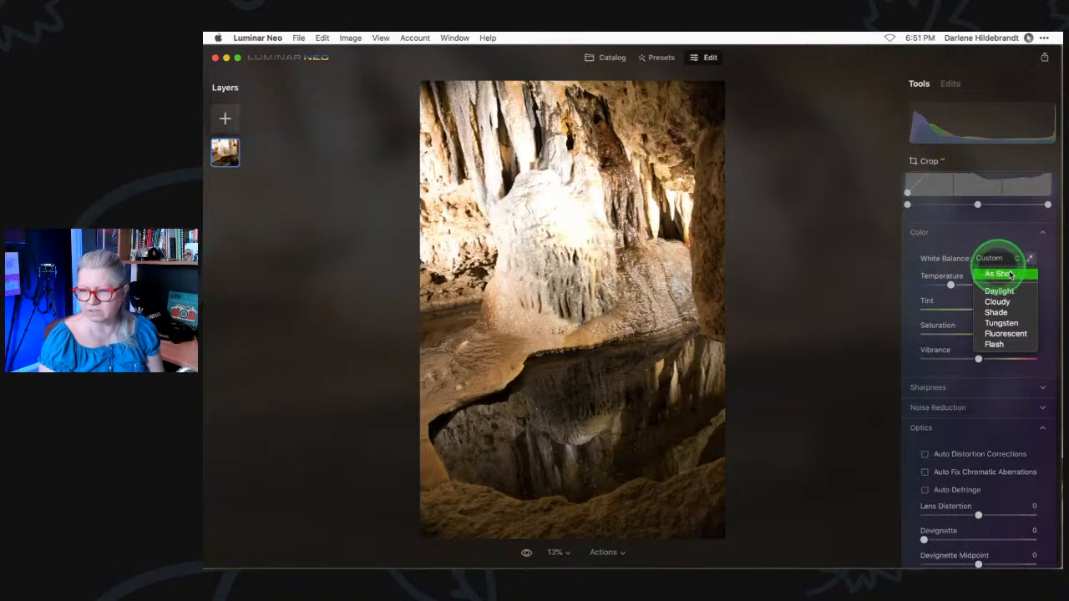
# Return to the catalog and display the Luminar Neo Course raw files folder.
pyautogui.press('super+Tab')
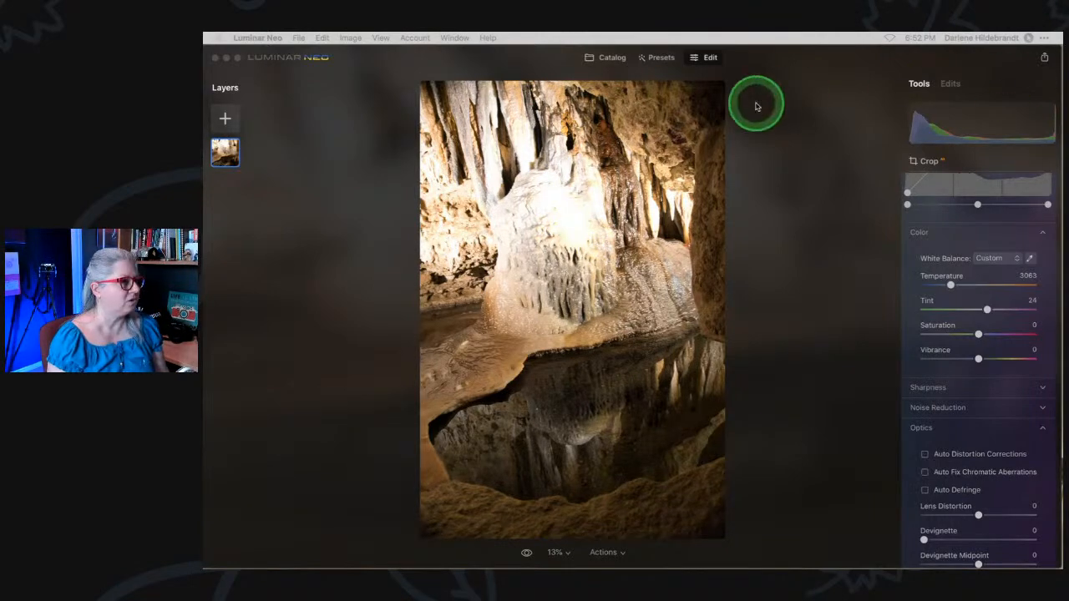
pyautogui.click(612, 57)
pyautogui.click(464, 189)
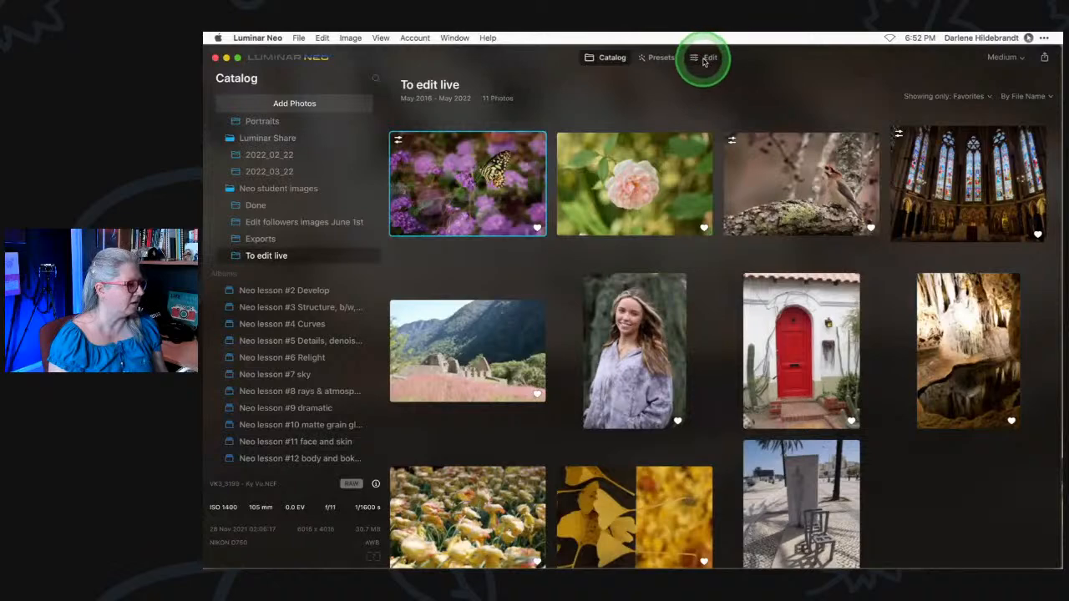
pyautogui.scroll(5, 292, 255)
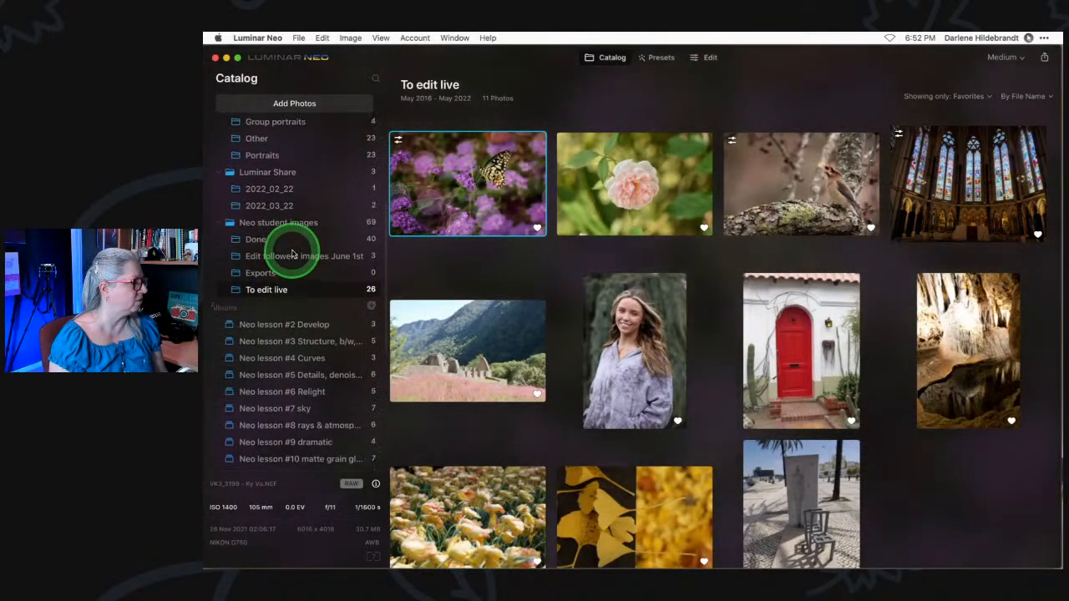
pyautogui.scroll(2, 293, 225)
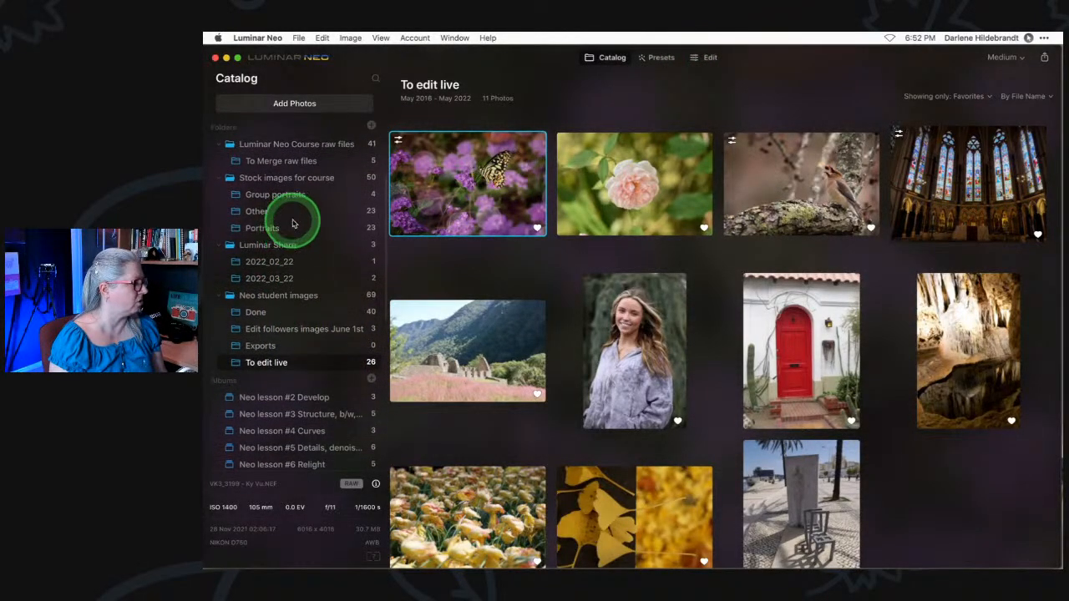
pyautogui.click(298, 159)
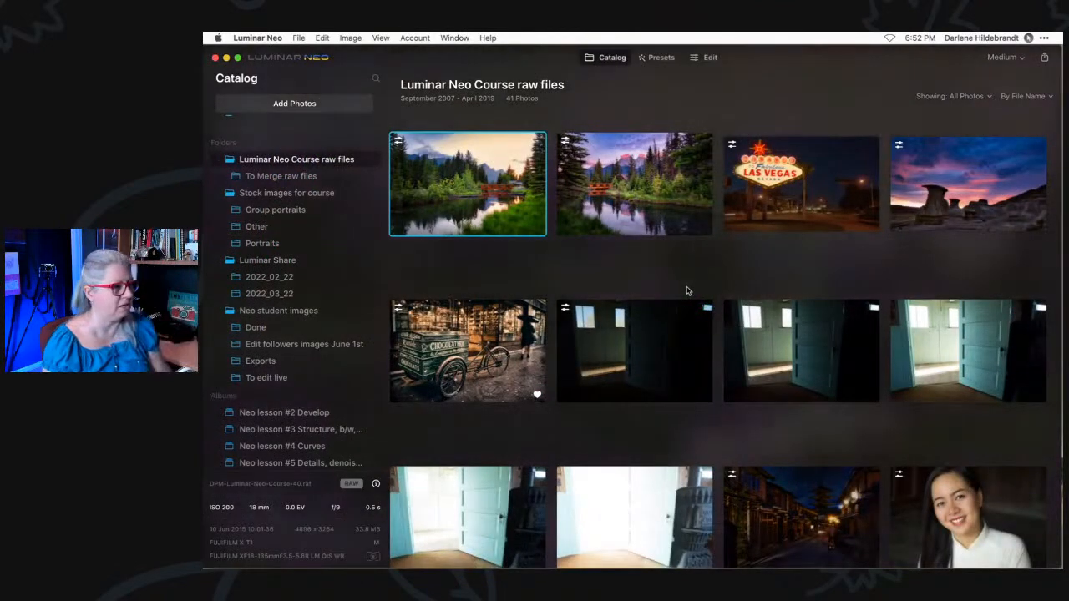
# Open the Chocolaterie cart photo for editing and look through the list of edits applied to it.
pyautogui.scroll(-2, 688, 291)
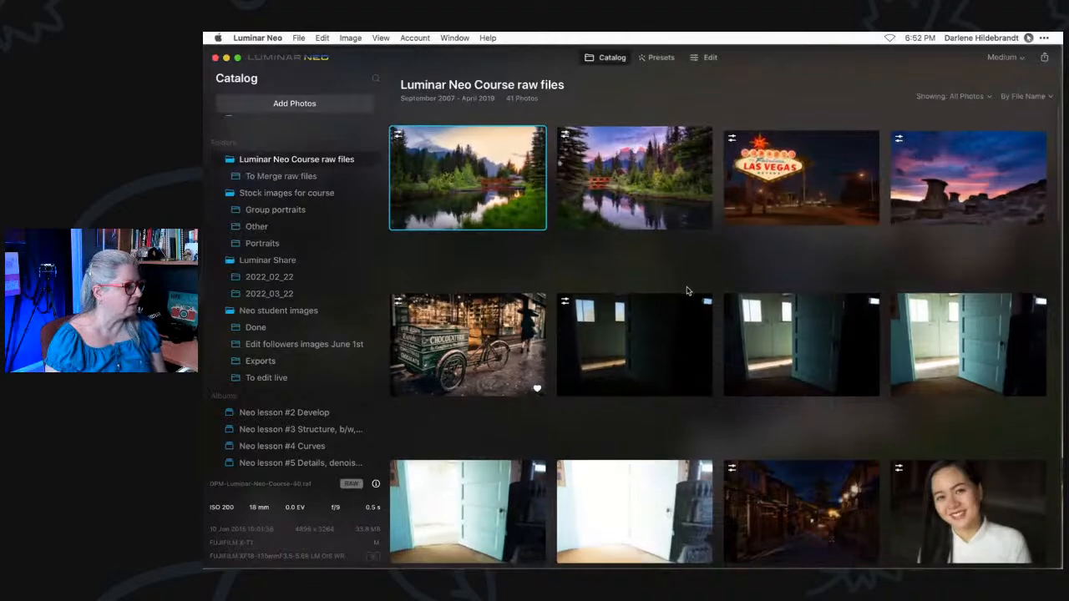
pyautogui.scroll(2, 688, 291)
pyautogui.click(499, 344)
pyautogui.click(707, 61)
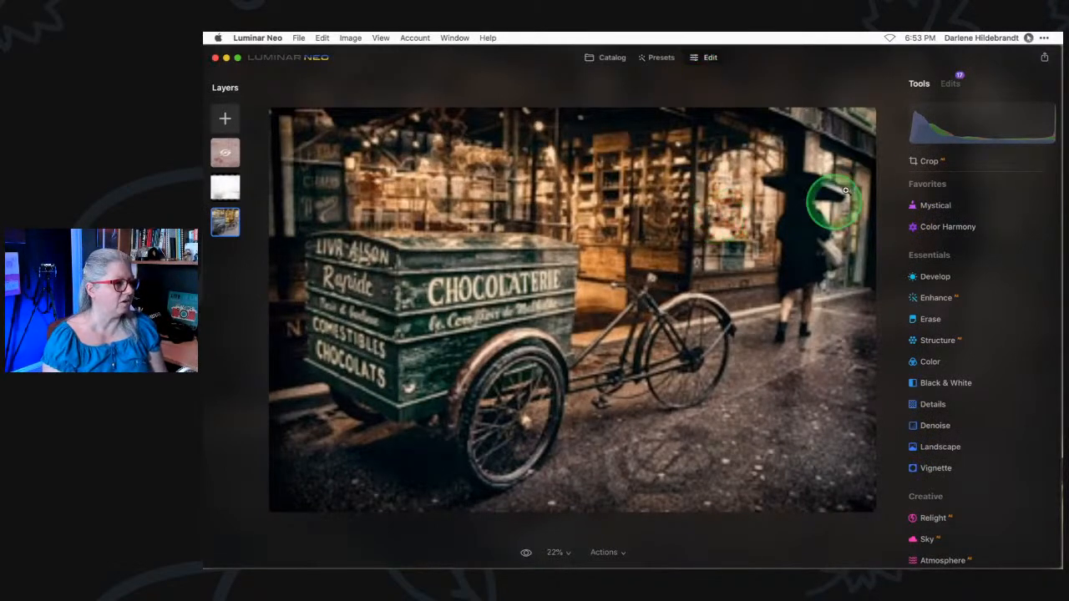
pyautogui.click(952, 85)
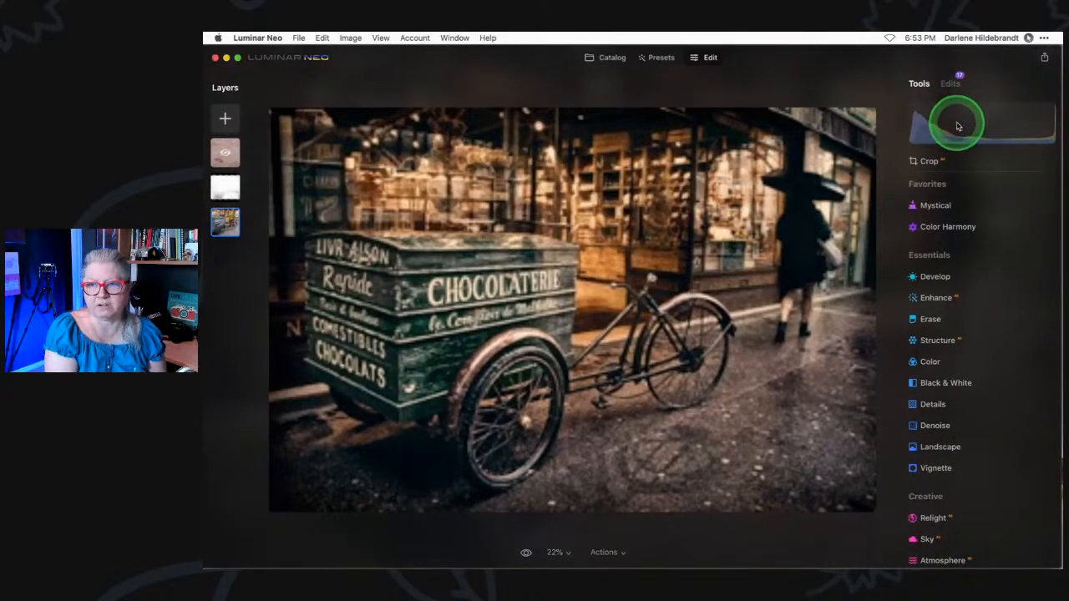
pyautogui.scroll(-3, 958, 125)
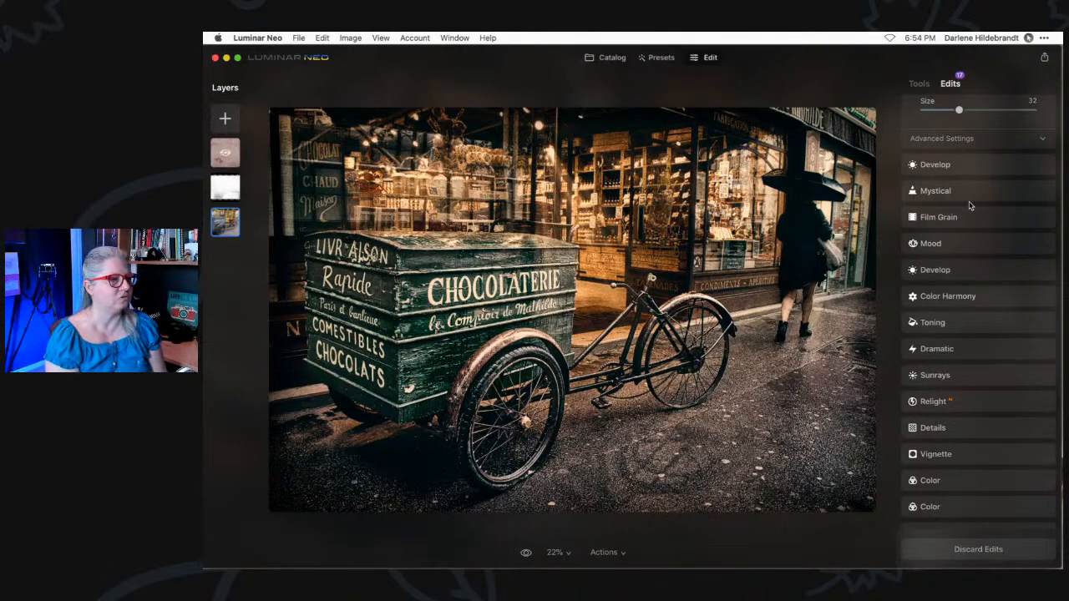
# Examine the export settings for saving the Chocolaterie cart photo to disk, and cancel without saving.
pyautogui.click(1044, 56)
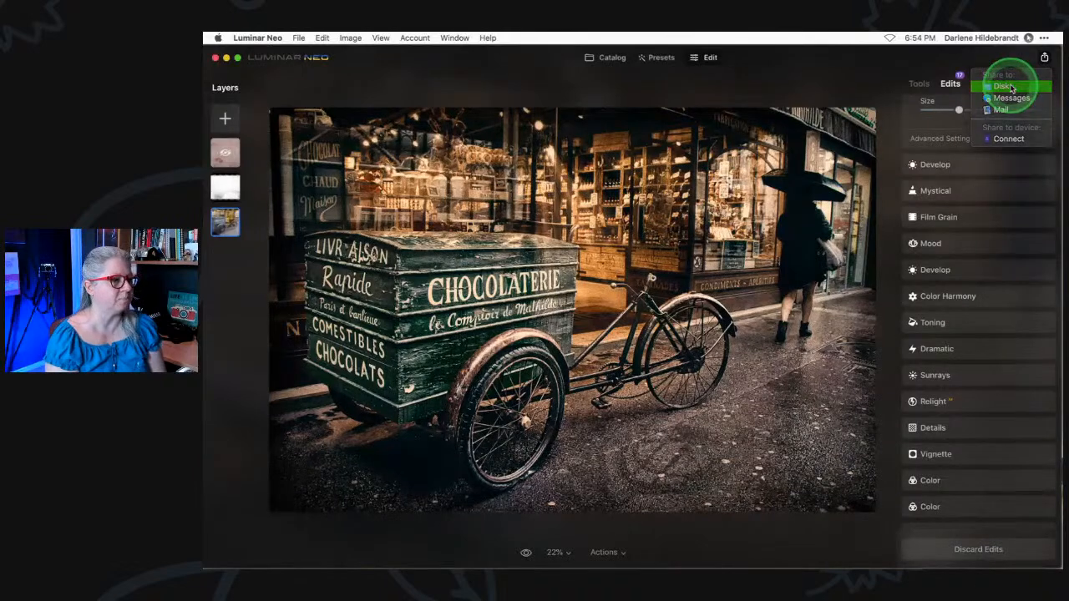
pyautogui.click(566, 290)
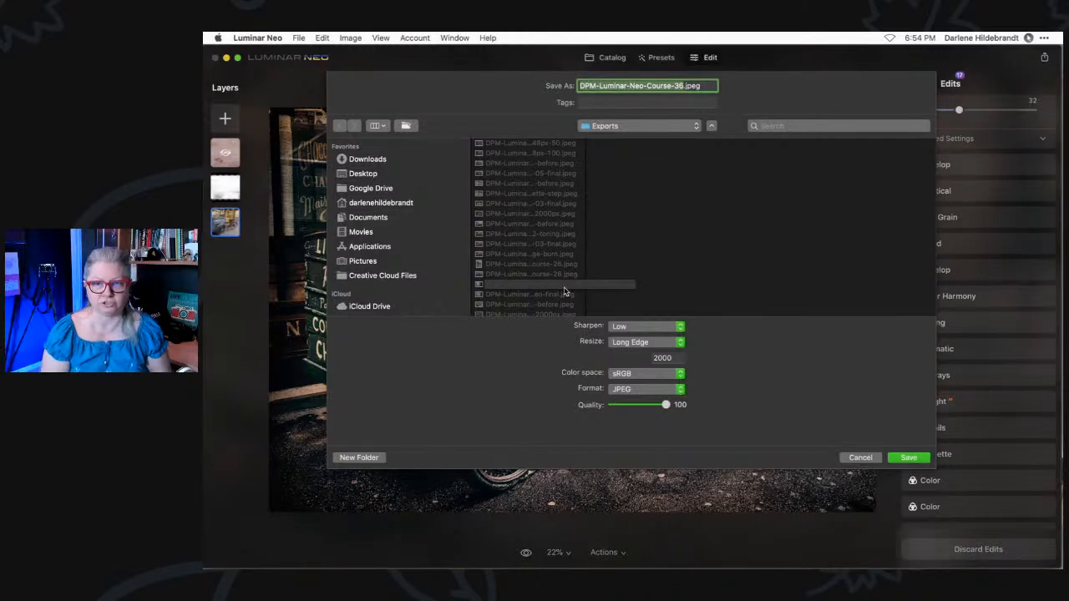
pyautogui.click(854, 456)
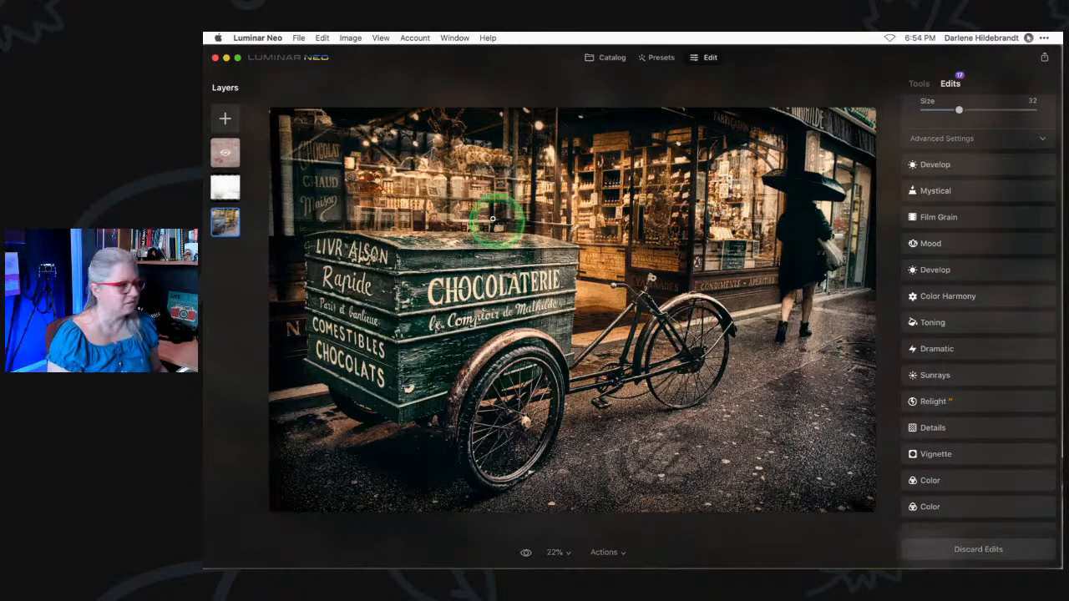
# Add the Exports folder from Pictures > Luminar Neo Course to the catalog.
pyautogui.click(606, 60)
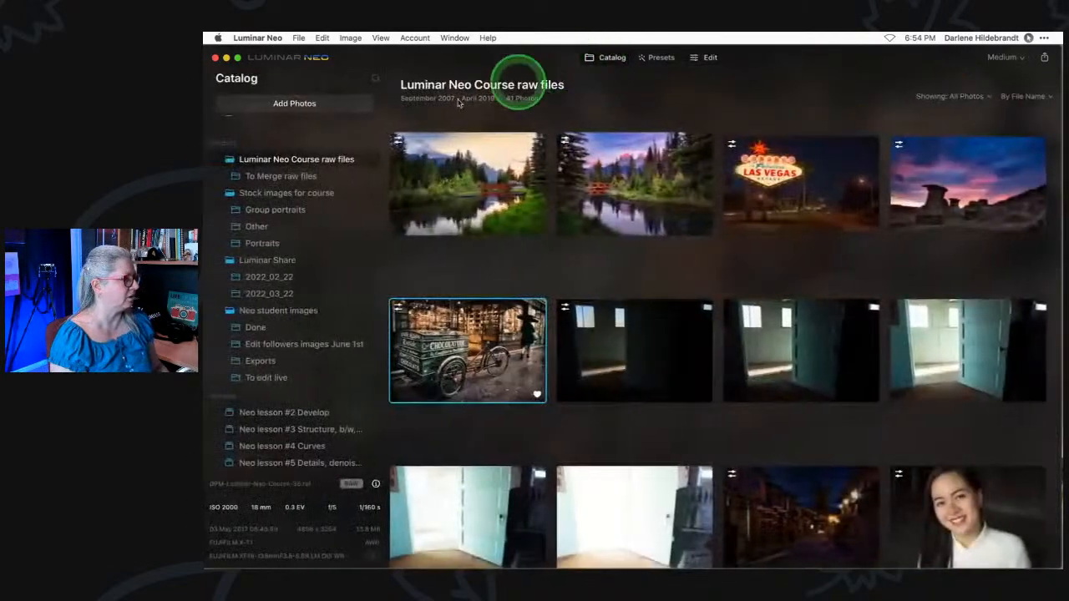
pyautogui.scroll(3, 352, 264)
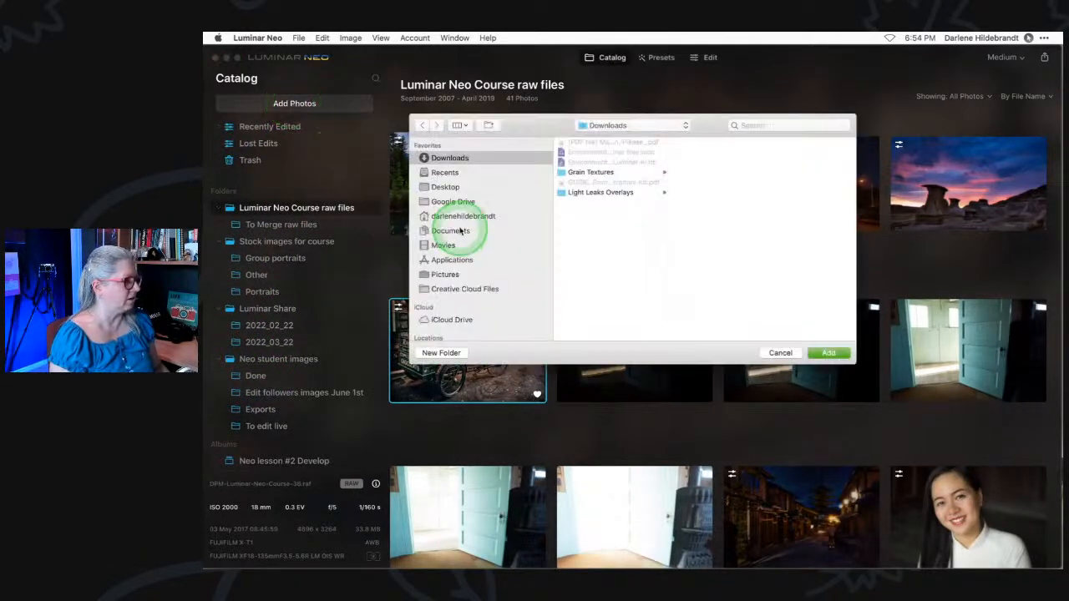
pyautogui.click(444, 274)
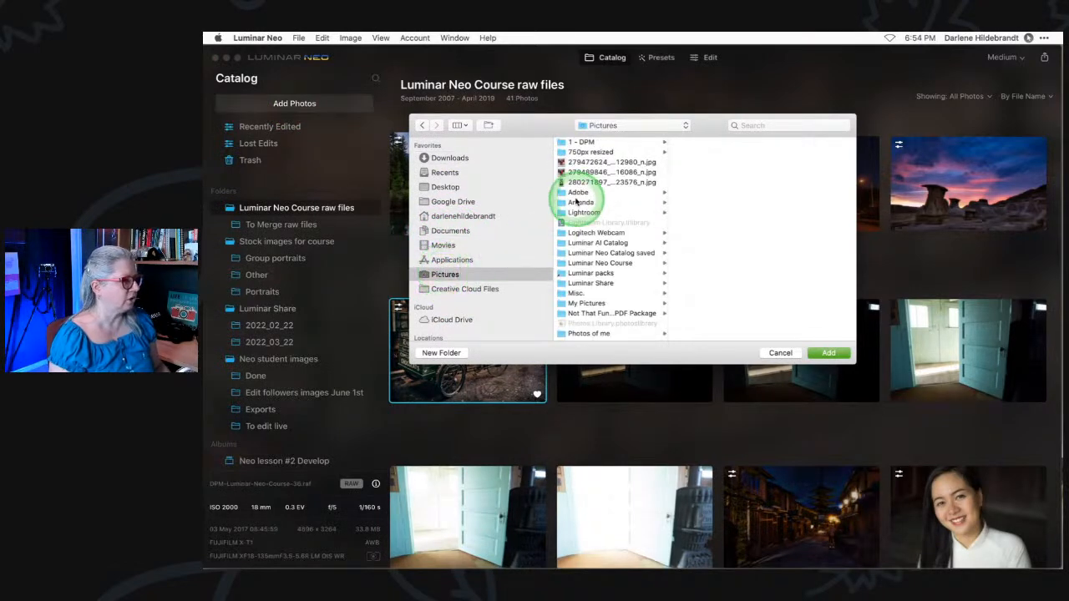
pyautogui.click(586, 264)
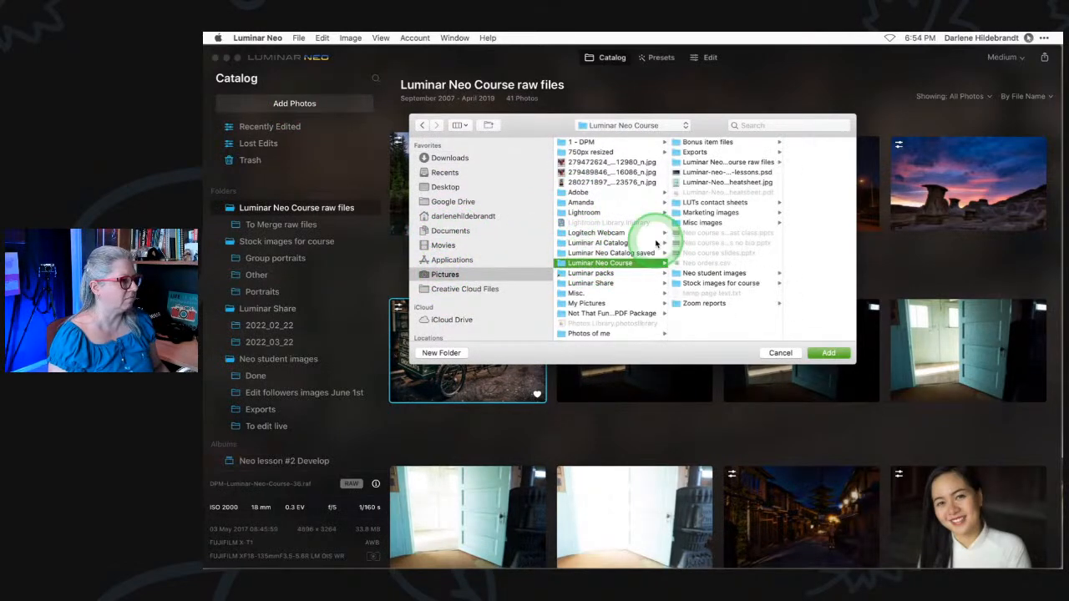
pyautogui.click(685, 152)
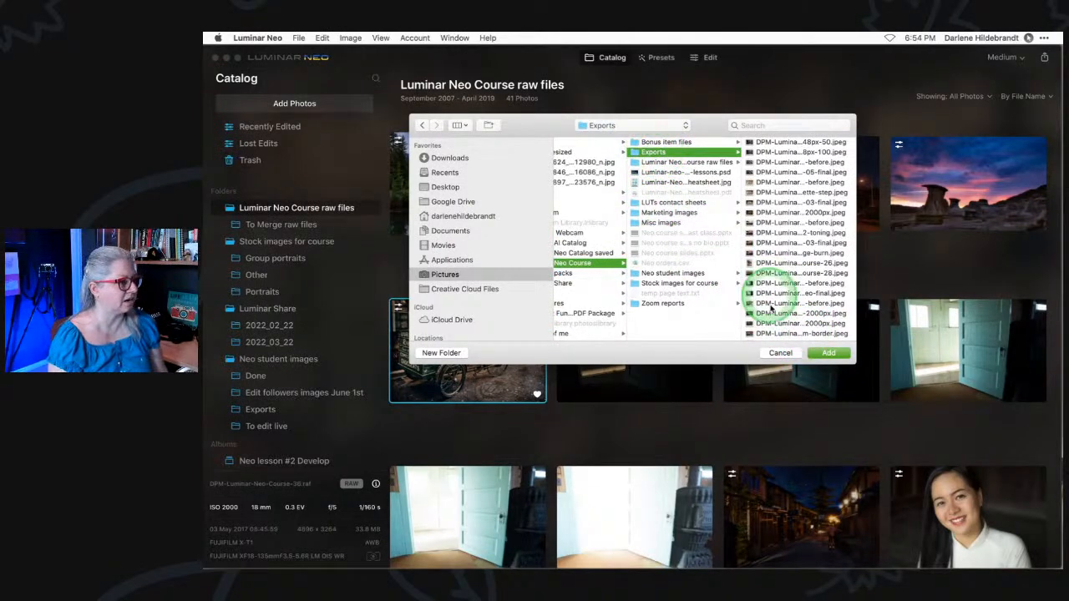
pyautogui.click(825, 354)
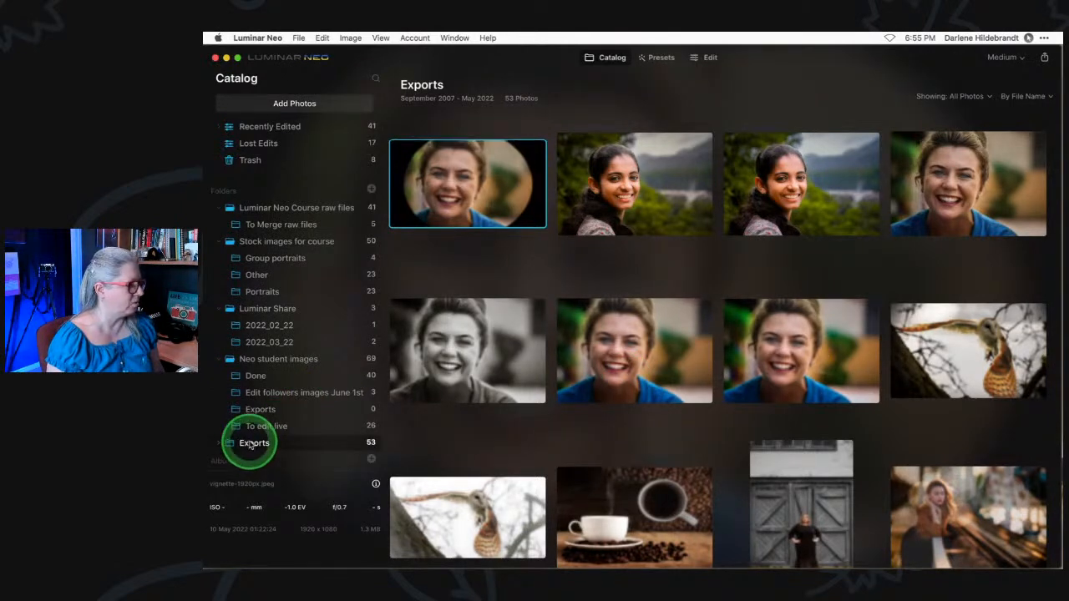
# Compare the exported versions of the Chocolaterie cart photo in the Exports folder at full size, and return to the thumbnails.
pyautogui.scroll(-4, 632, 263)
pyautogui.scroll(-5, 635, 270)
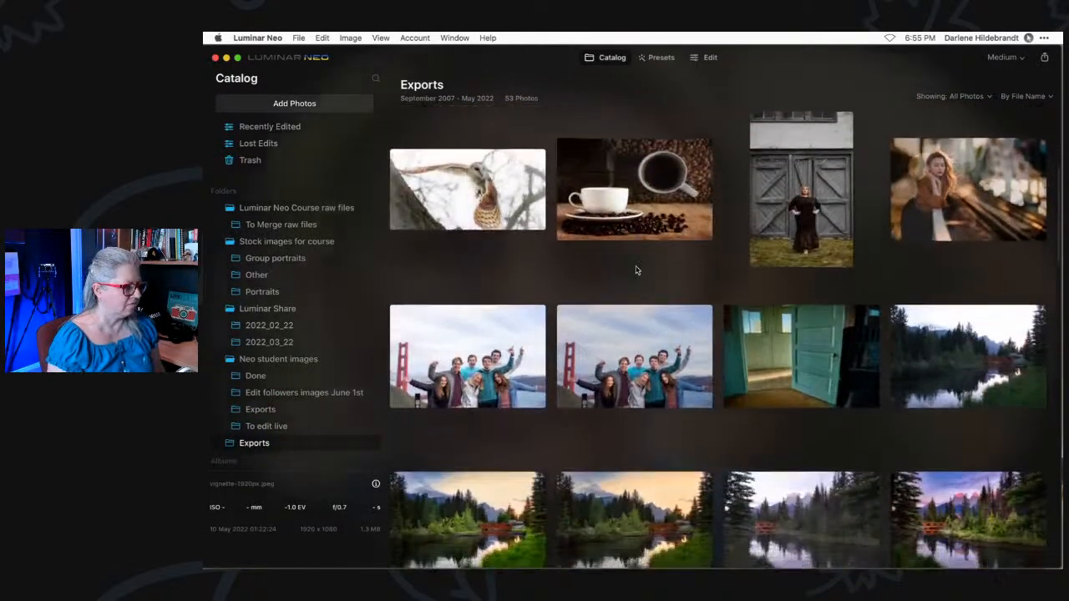
pyautogui.scroll(-5, 635, 270)
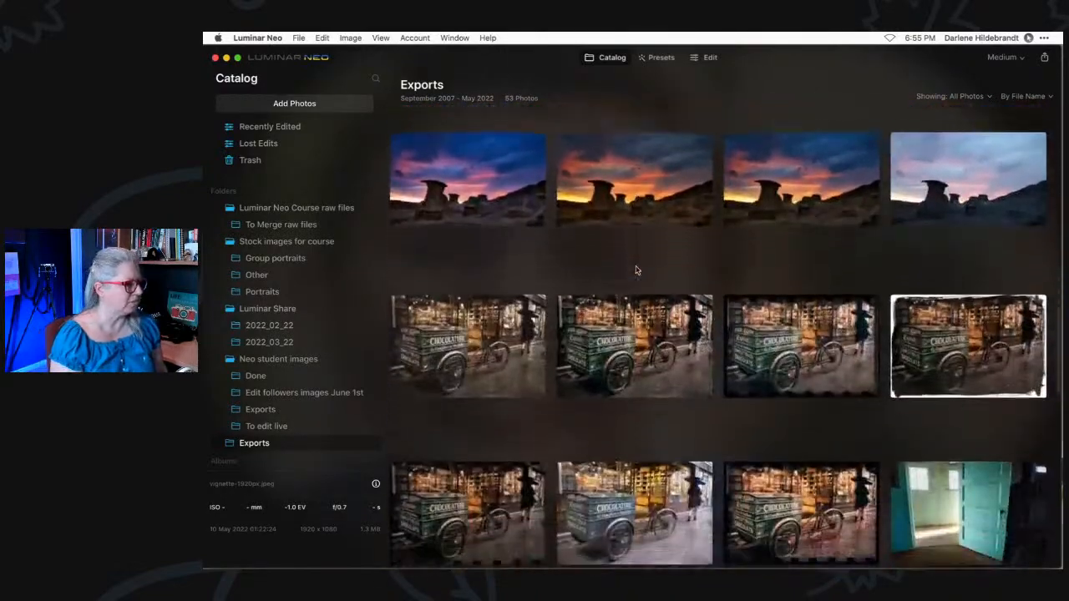
pyautogui.scroll(-1, 635, 270)
pyautogui.doubleClick(491, 277)
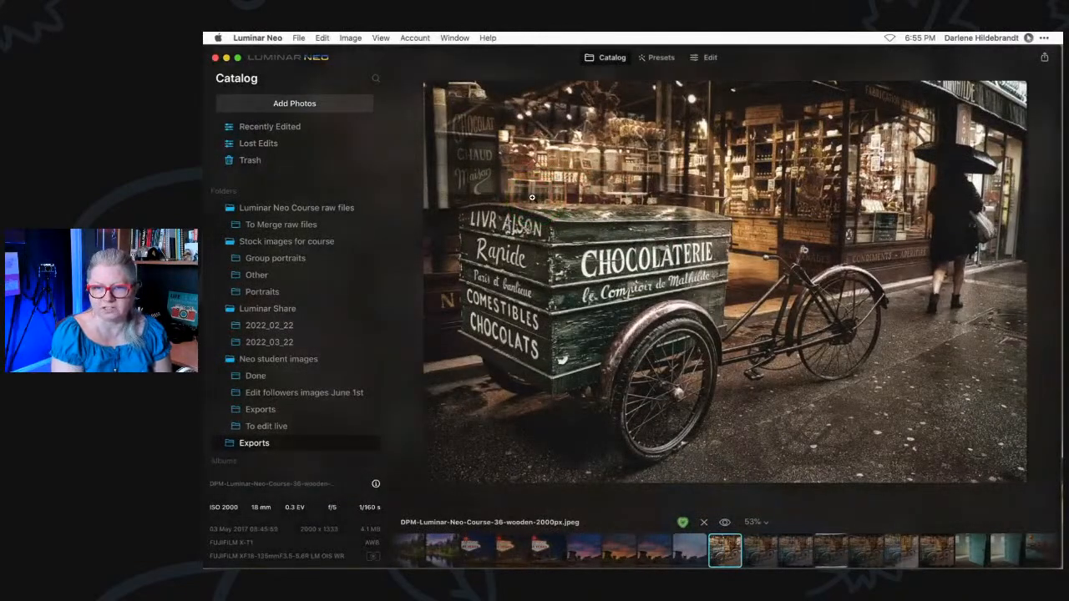
pyautogui.press('Right')
pyautogui.press('Right')
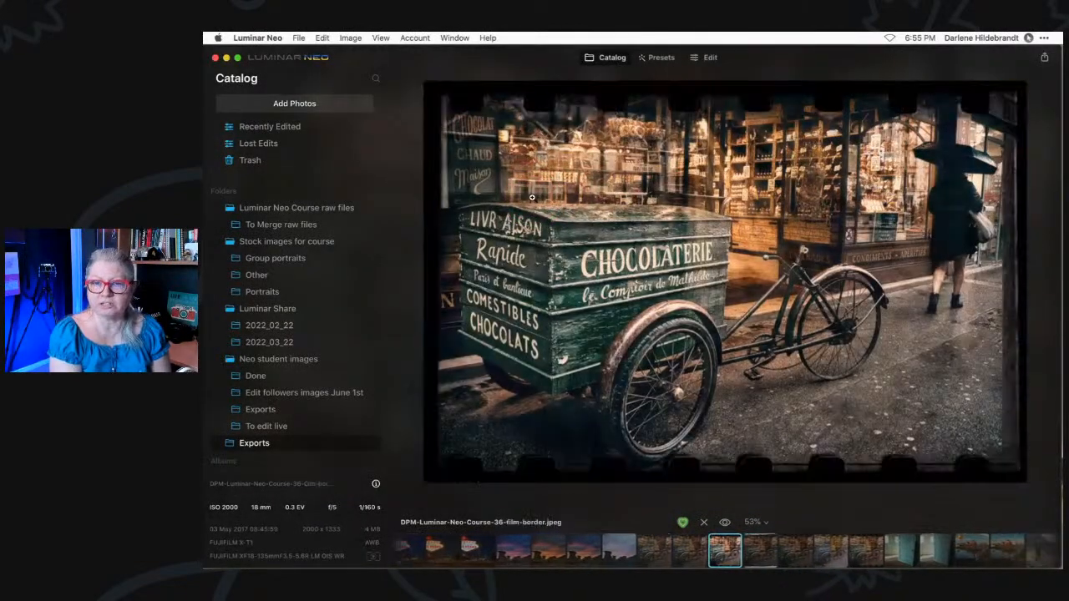
pyautogui.press('Right')
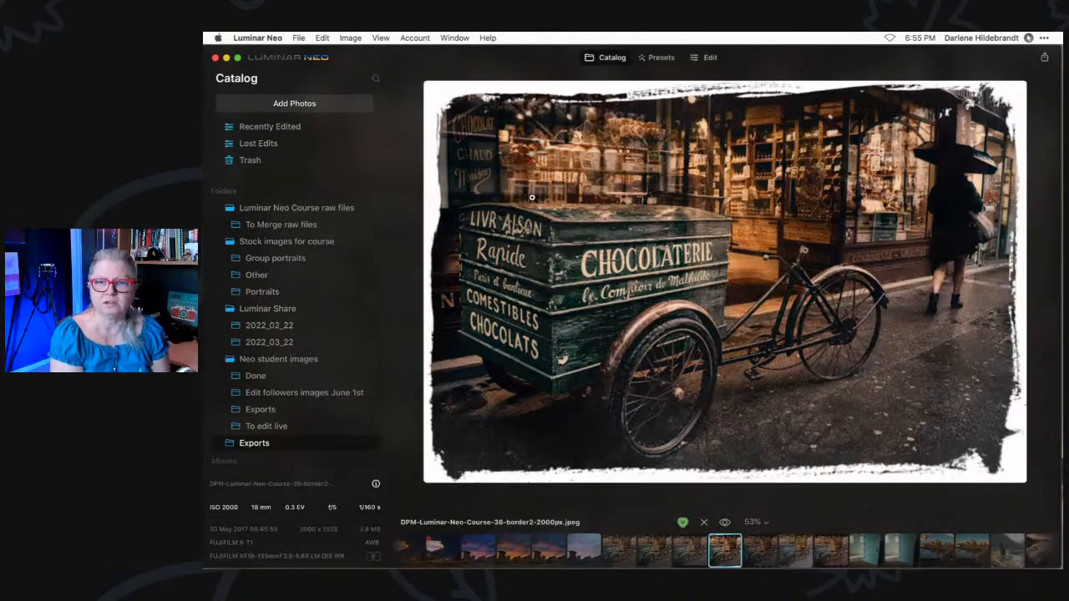
pyautogui.press('Right')
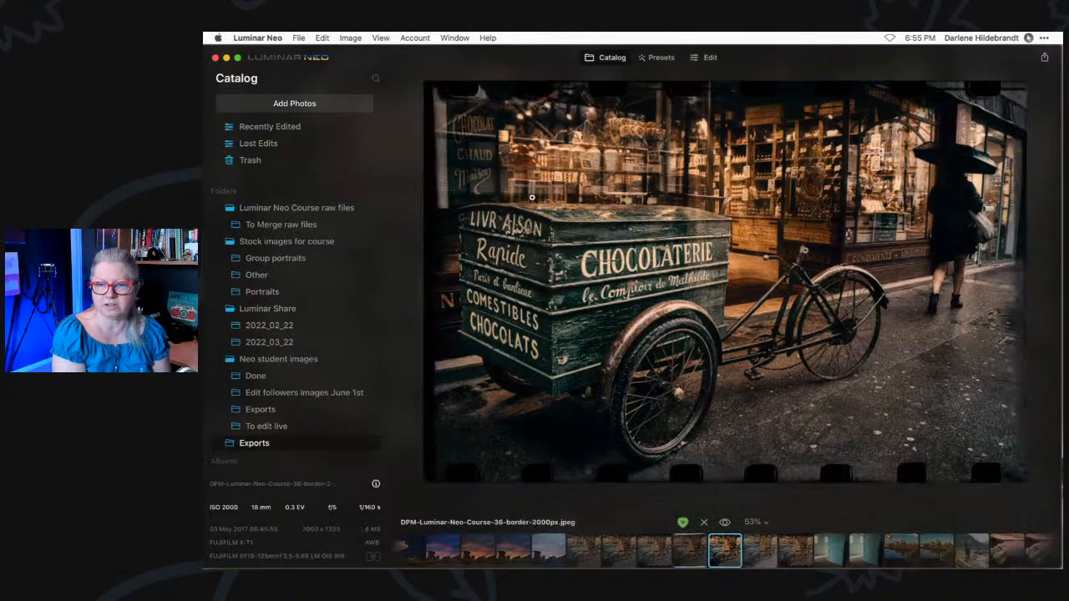
pyautogui.press('Right')
pyautogui.press('Right')
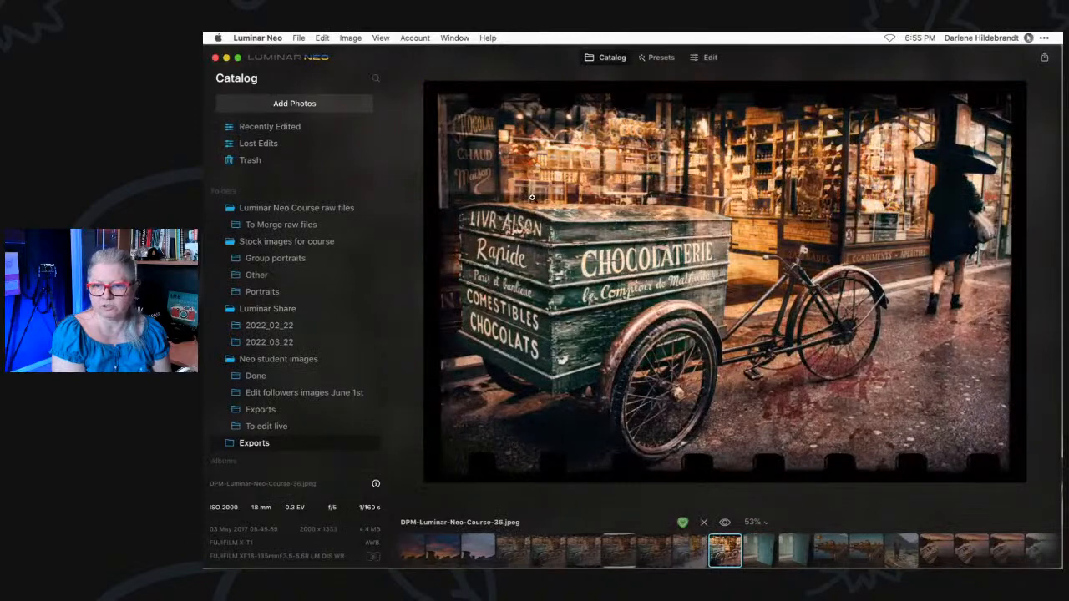
pyautogui.press('g')
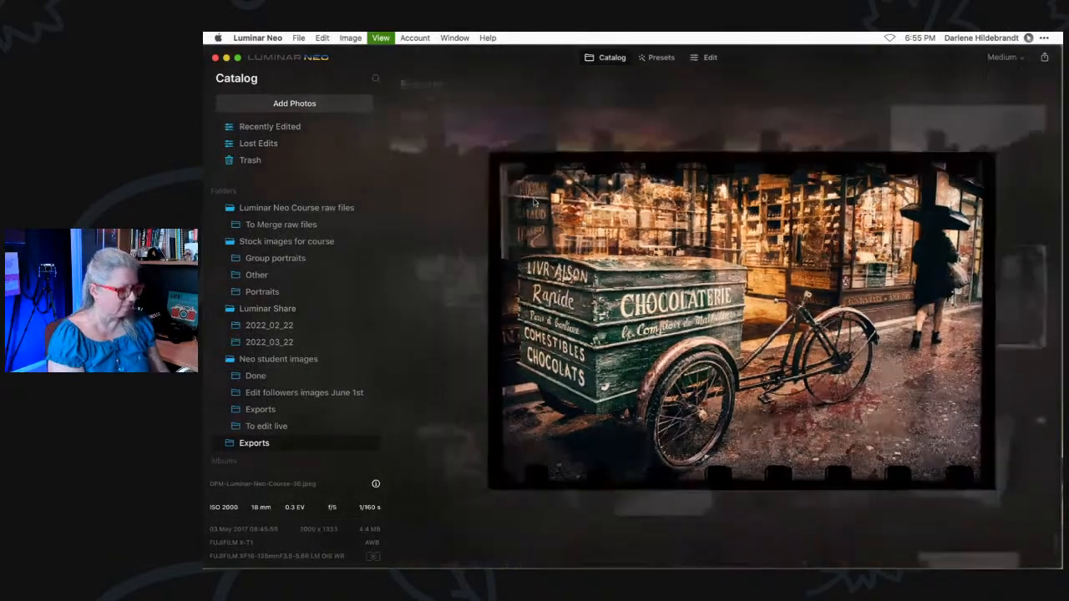
# Compare the exported harbor photo with and without the hot-air balloon at full size, and return to the thumbnails.
pyautogui.scroll(-4, 540, 192)
pyautogui.scroll(-2, 539, 192)
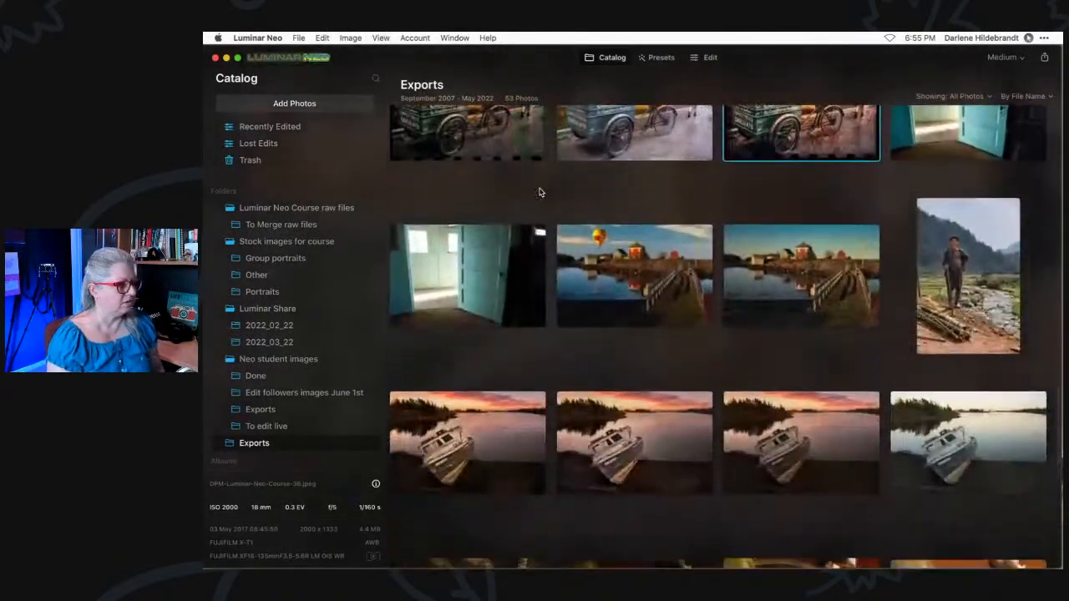
pyautogui.doubleClick(585, 259)
pyautogui.press('p')
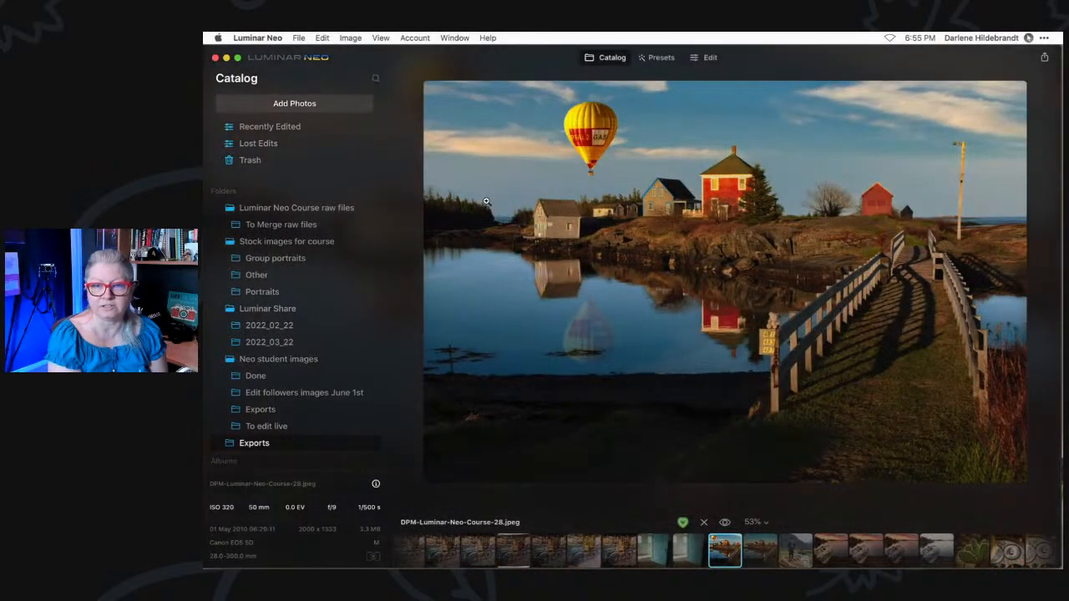
pyautogui.press('Right')
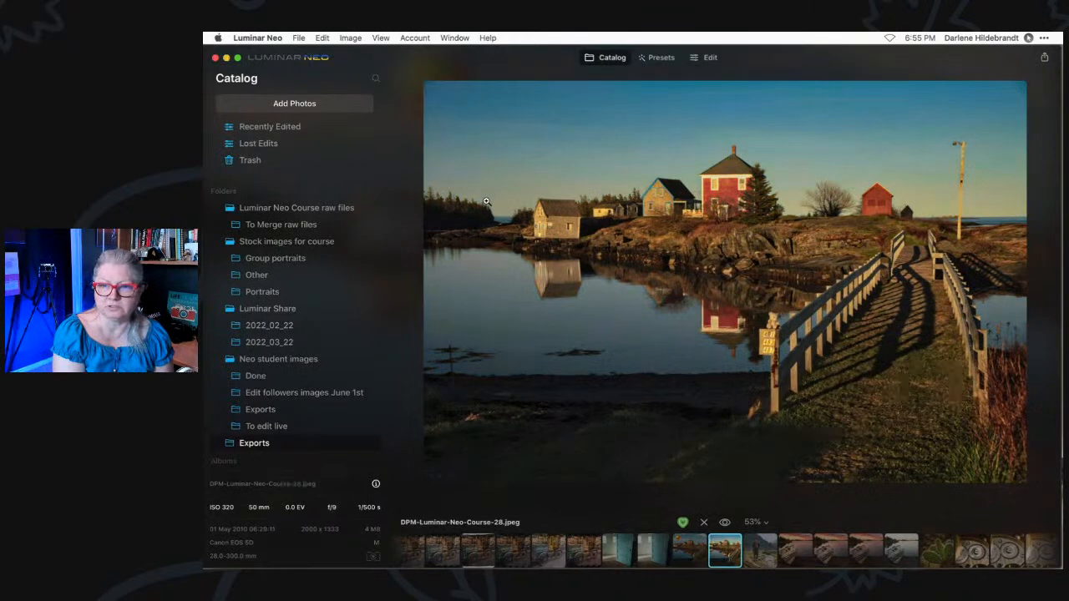
pyautogui.press('Left')
pyautogui.press('Right')
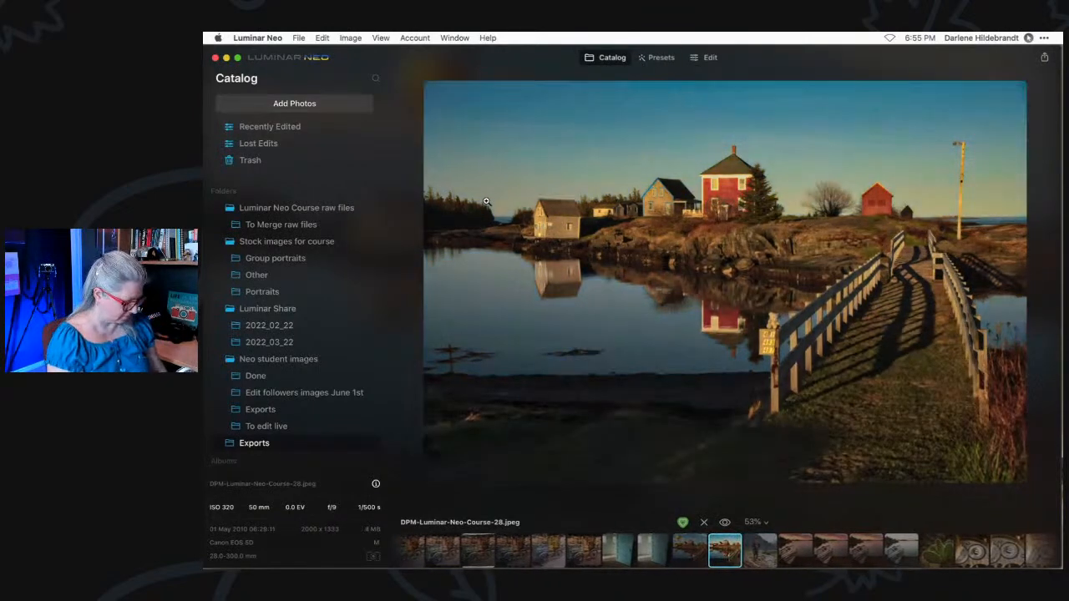
pyautogui.press('Escape')
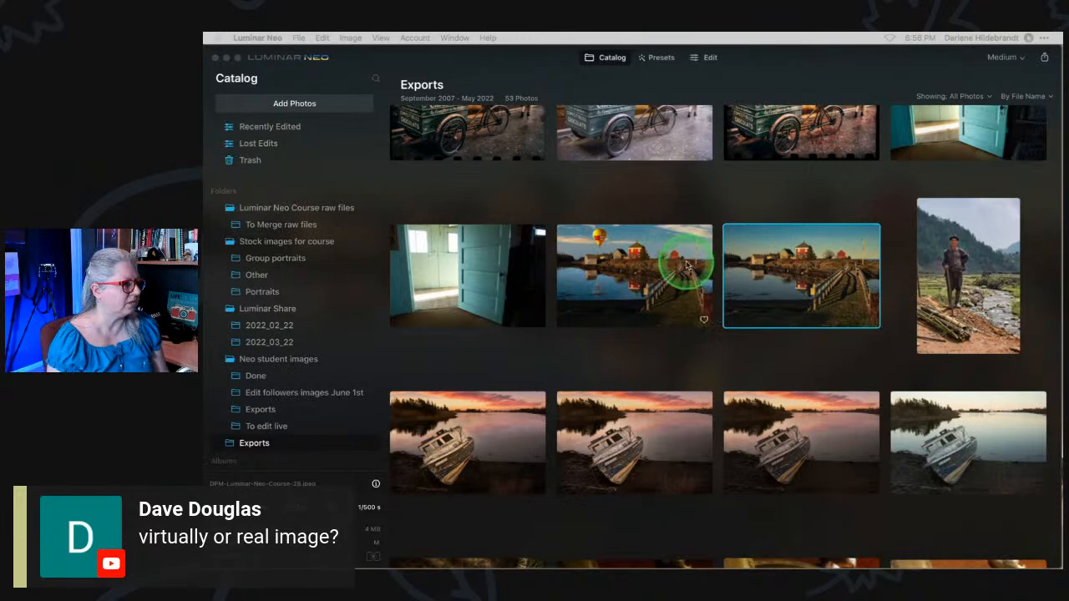
# Open the river photo with the red bridge from the Course raw files folder, examine its Structure edit, and return to the catalog.
pyautogui.scroll(3, 660, 238)
pyautogui.click(476, 246)
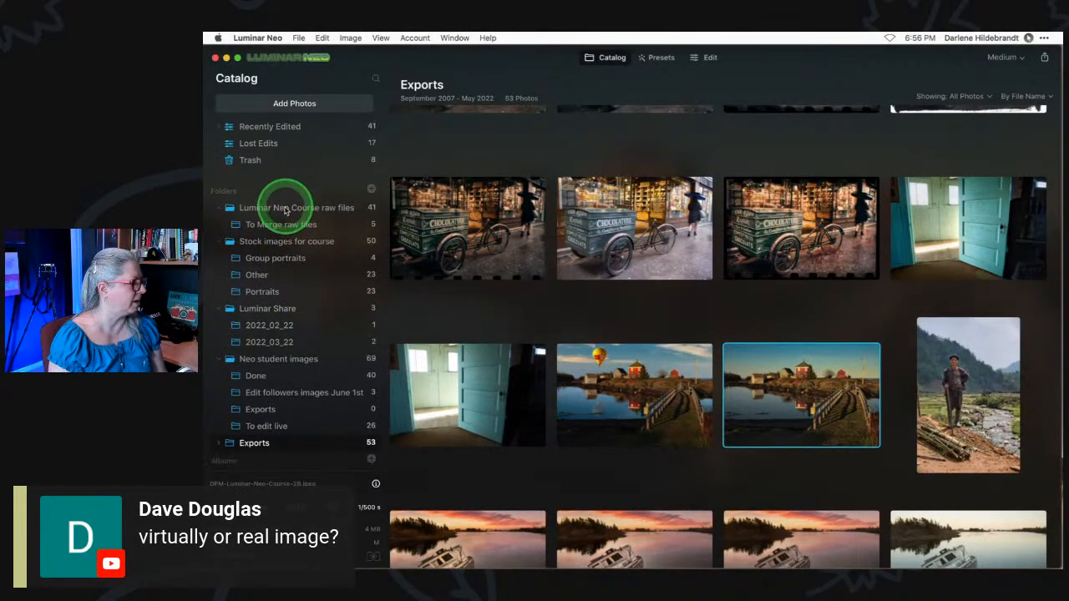
pyautogui.click(281, 208)
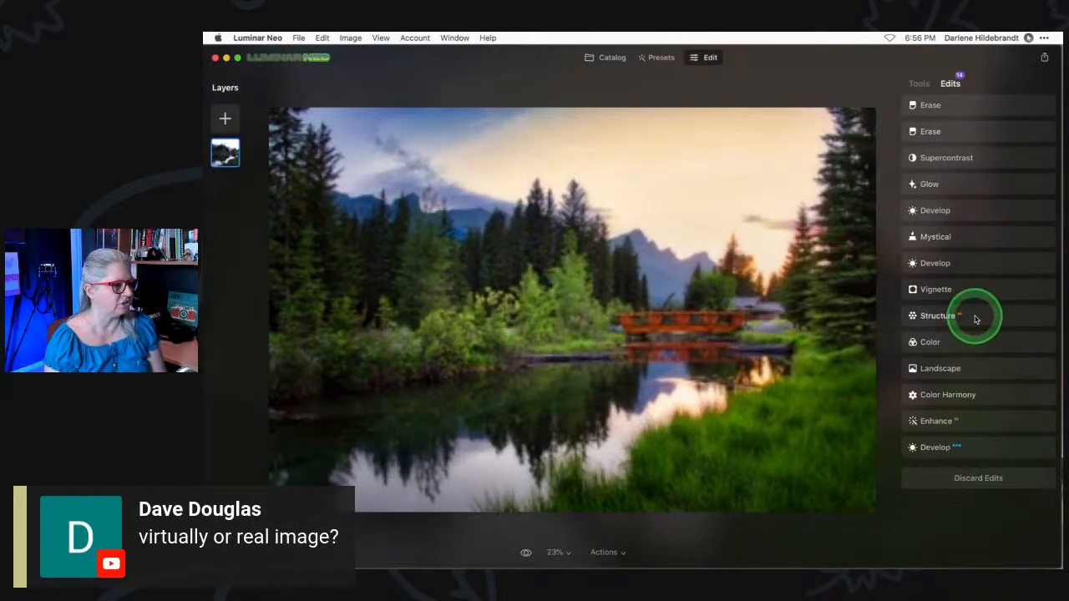
pyautogui.click(973, 316)
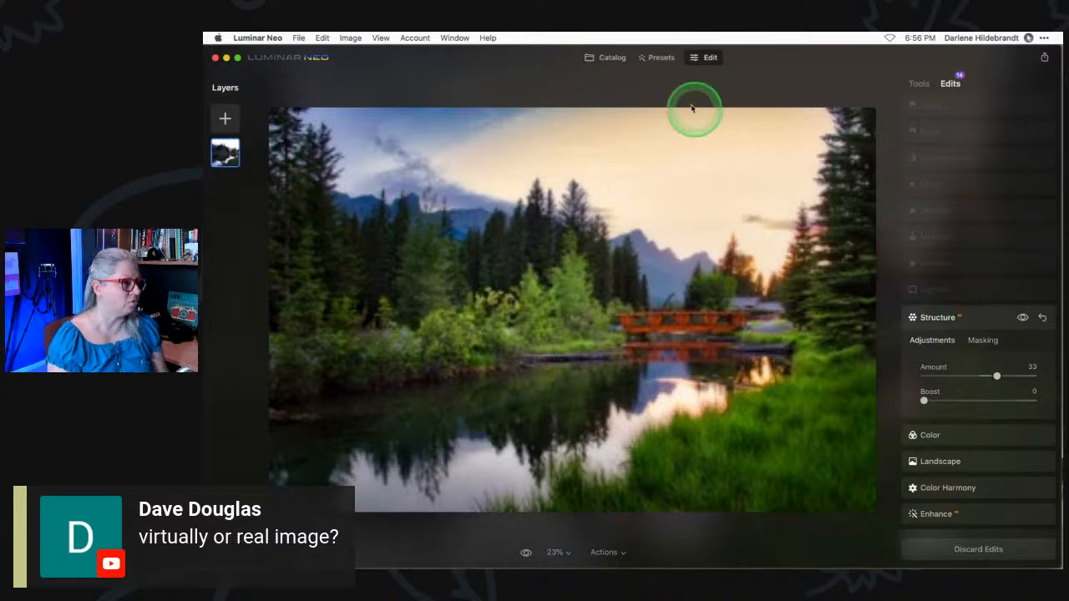
pyautogui.click(612, 58)
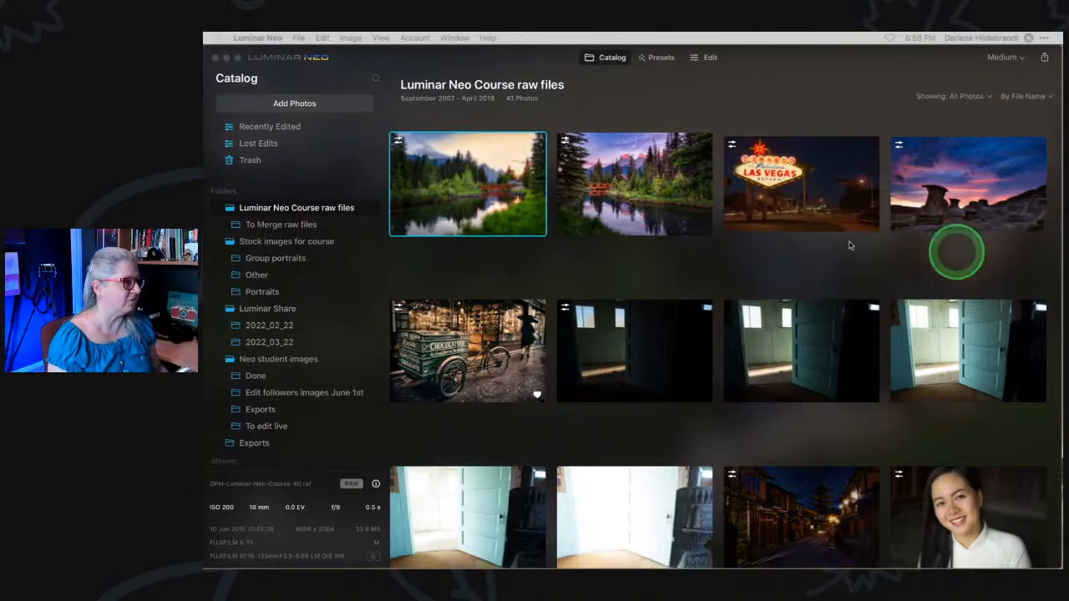
# Open the cave pool photo from the To edit live folder for editing.
pyautogui.click(621, 118)
pyautogui.scroll(-3, 334, 330)
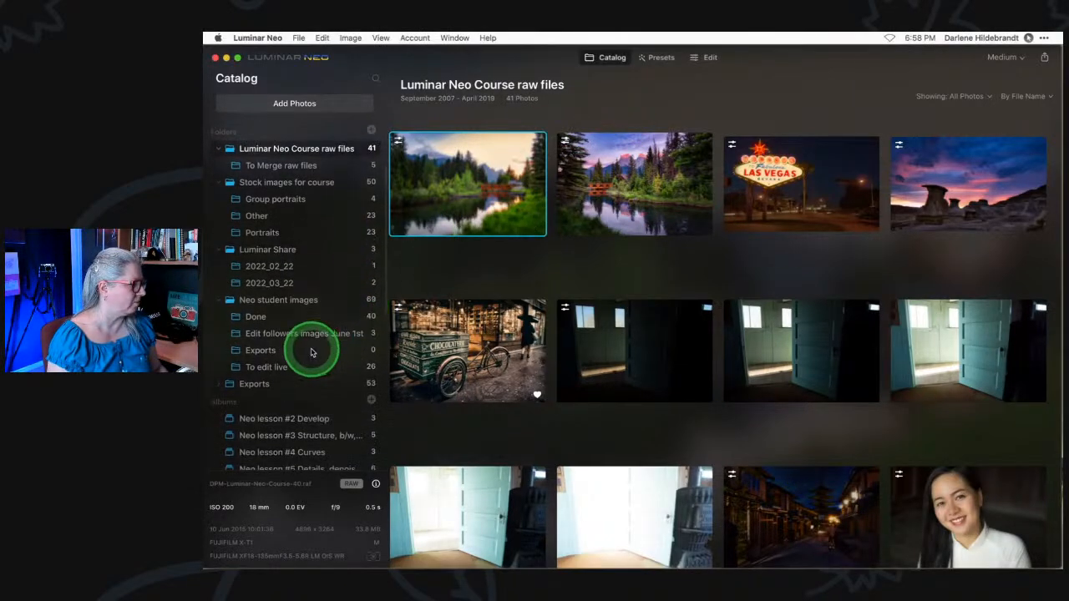
pyautogui.click(311, 368)
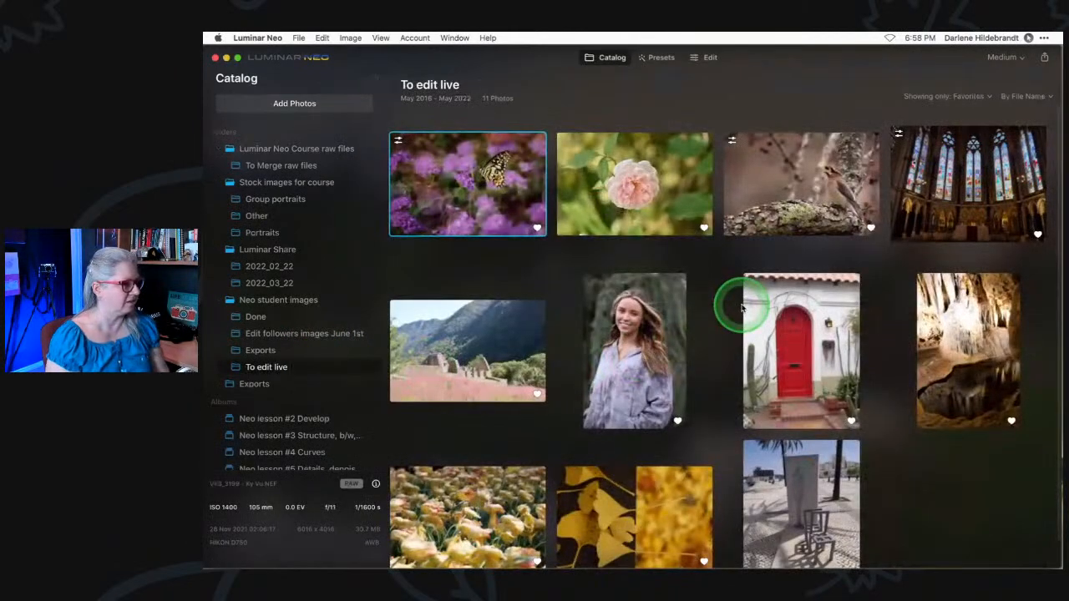
pyautogui.scroll(-1, 742, 308)
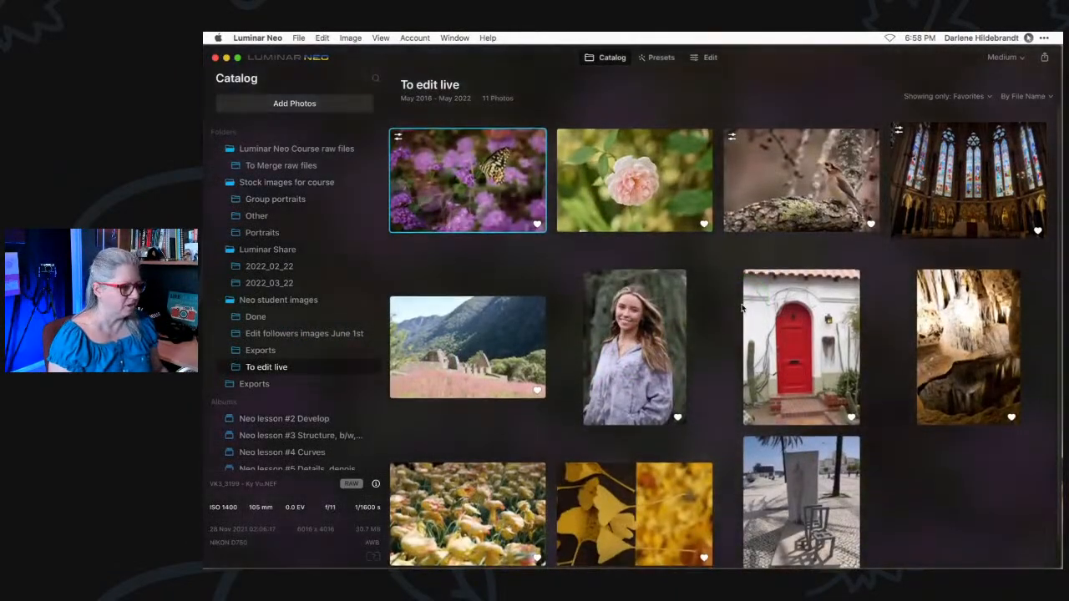
pyautogui.click(936, 310)
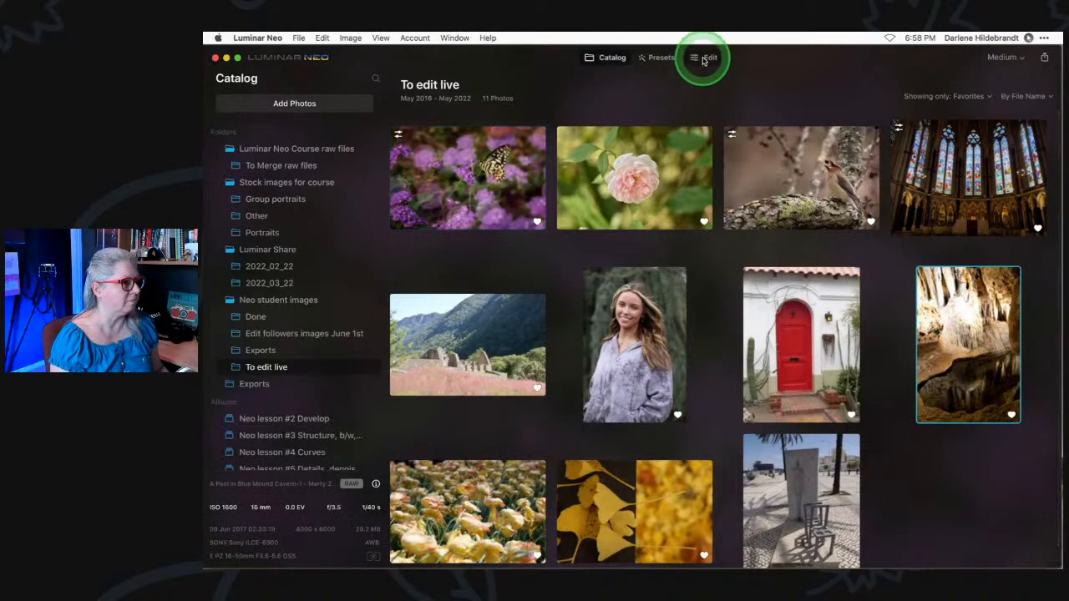
pyautogui.click(704, 57)
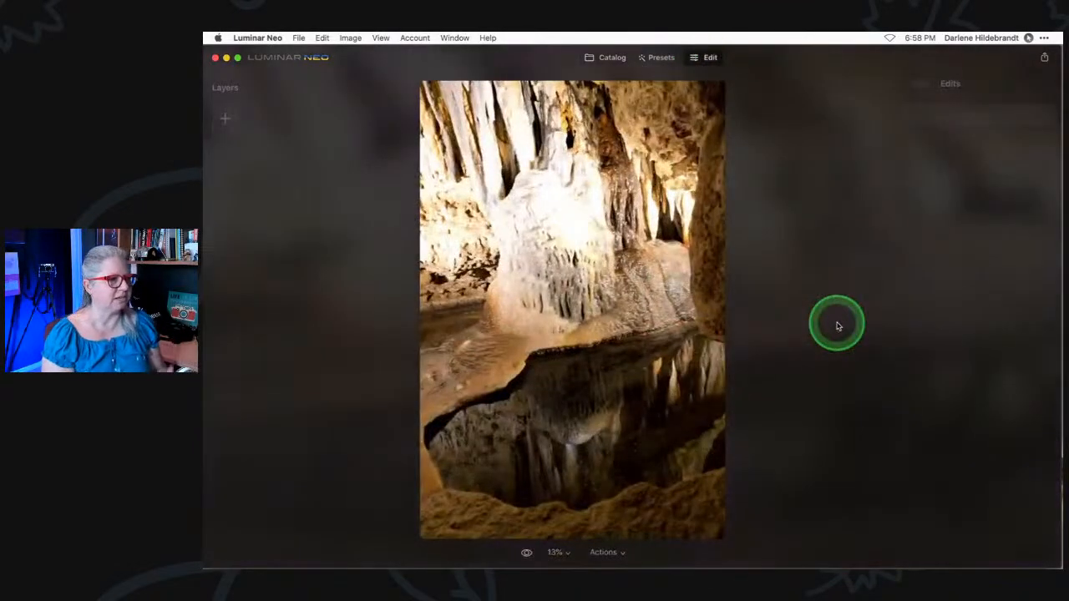
# Open the Develop tool for the cave photo and show the highlight and shadow clipping warnings.
pyautogui.click(919, 84)
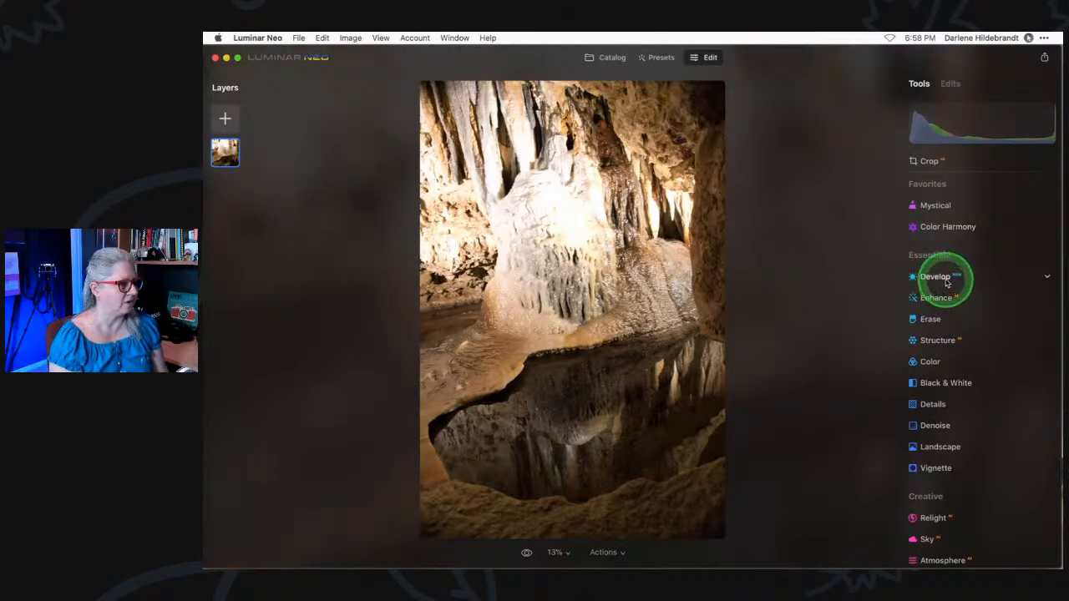
pyautogui.click(972, 287)
pyautogui.scroll(2, 1010, 294)
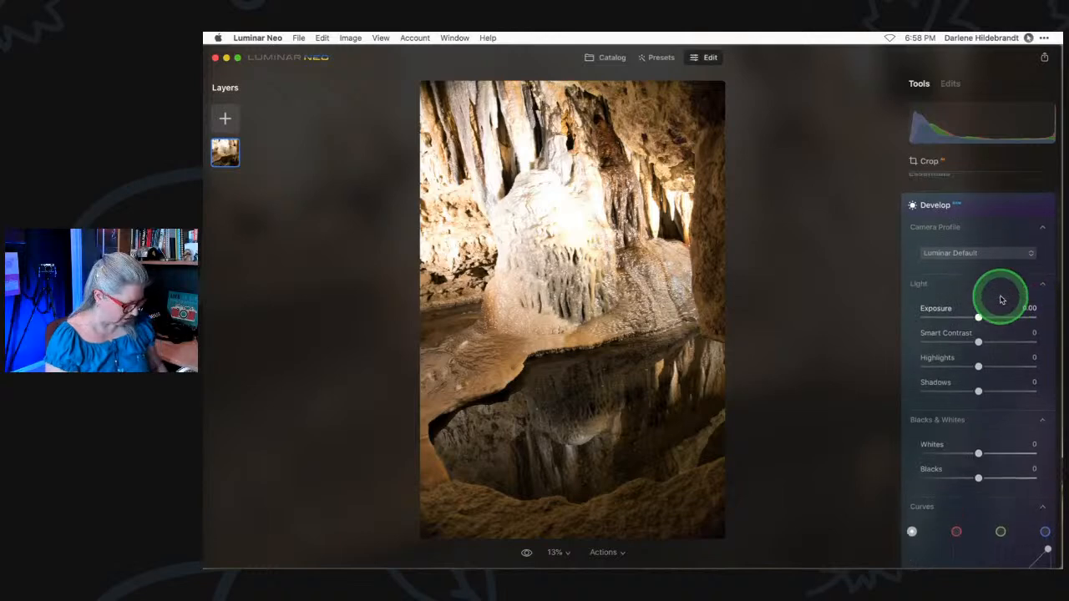
pyautogui.scroll(1, 1002, 300)
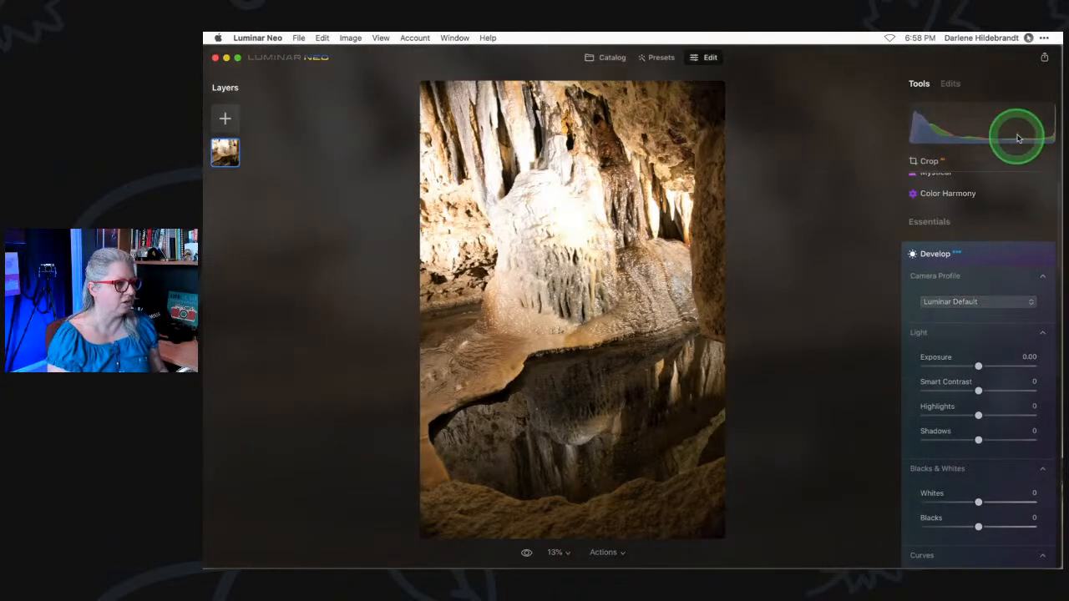
pyautogui.press('j')
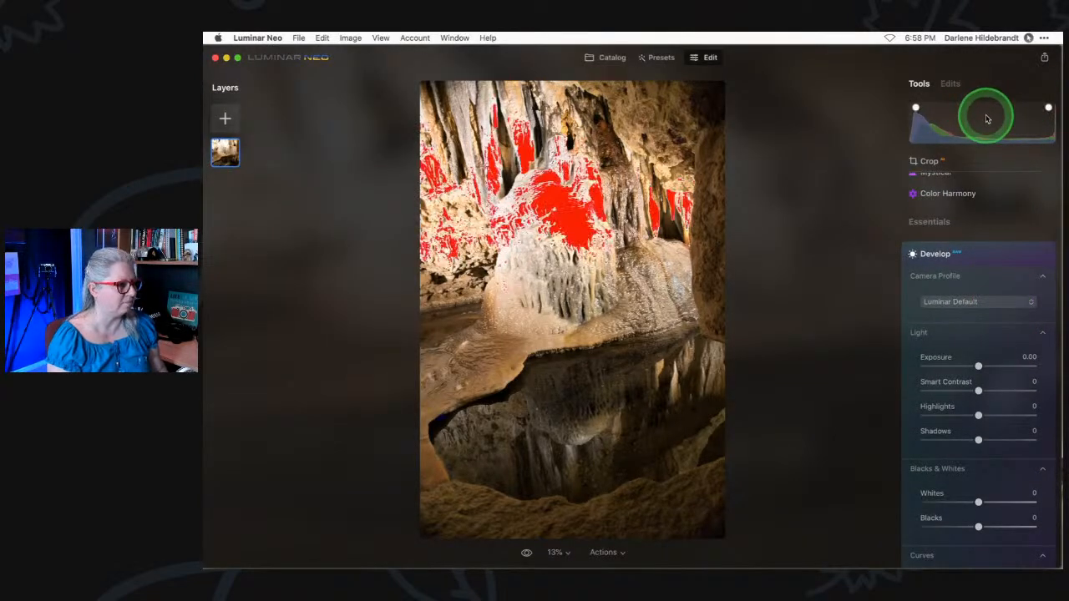
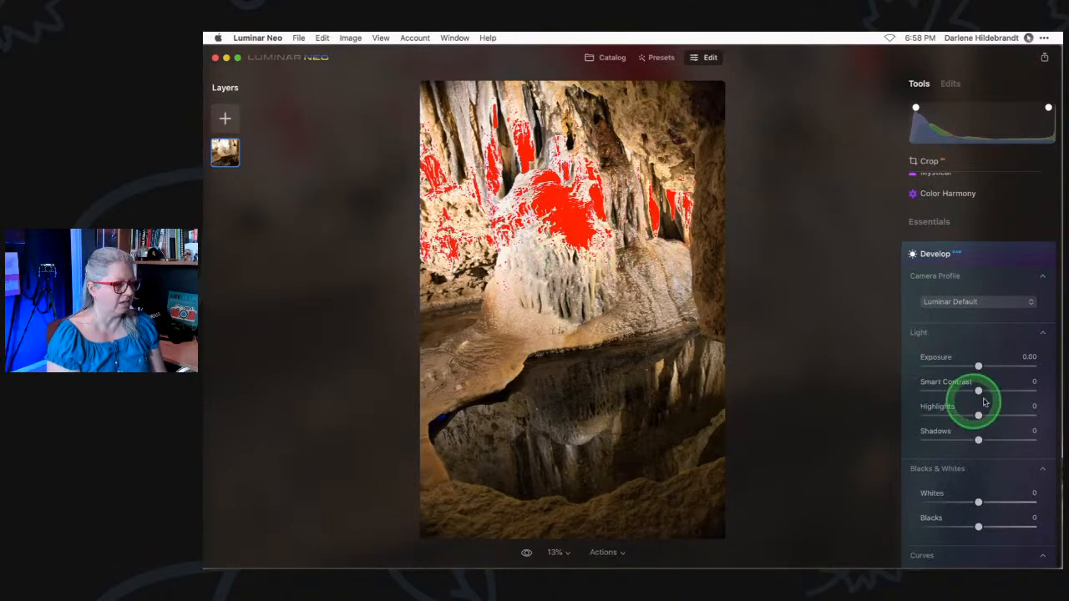
# Lower Highlights to -52 and Exposure to -1.38 in Develop, and hide the clipping warnings.
pyautogui.moveTo(977, 415); pyautogui.dragTo(949, 412)
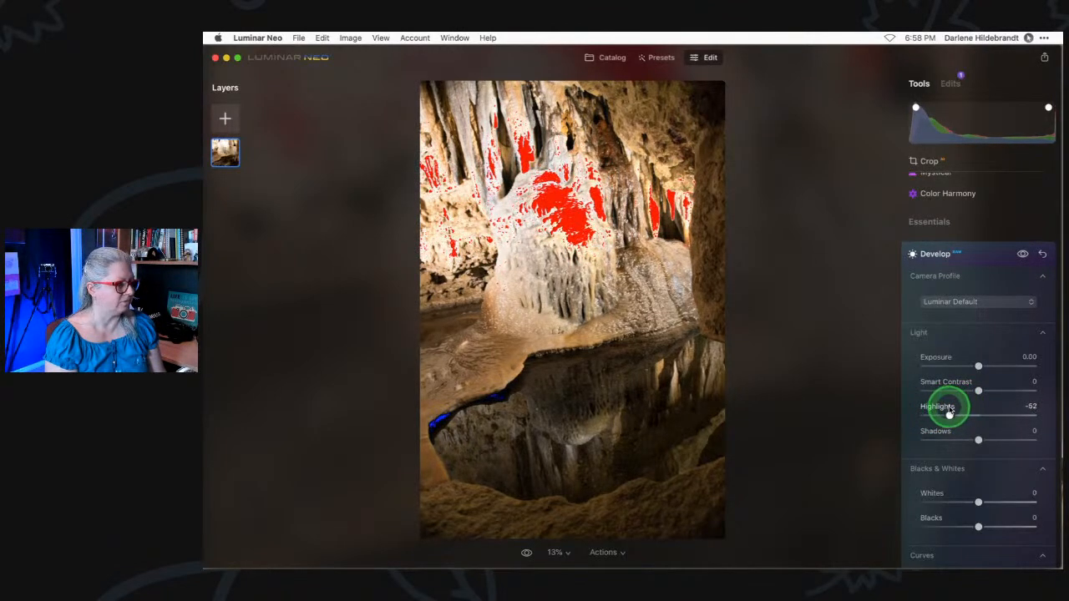
pyautogui.moveTo(978, 366); pyautogui.dragTo(959, 365)
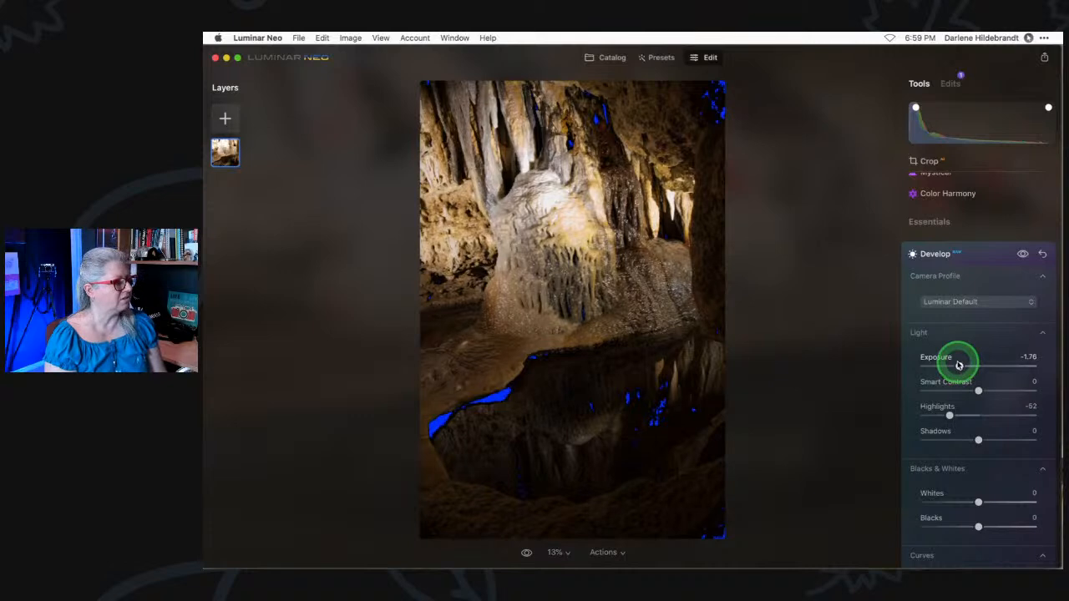
pyautogui.moveTo(959, 365); pyautogui.dragTo(959, 365)
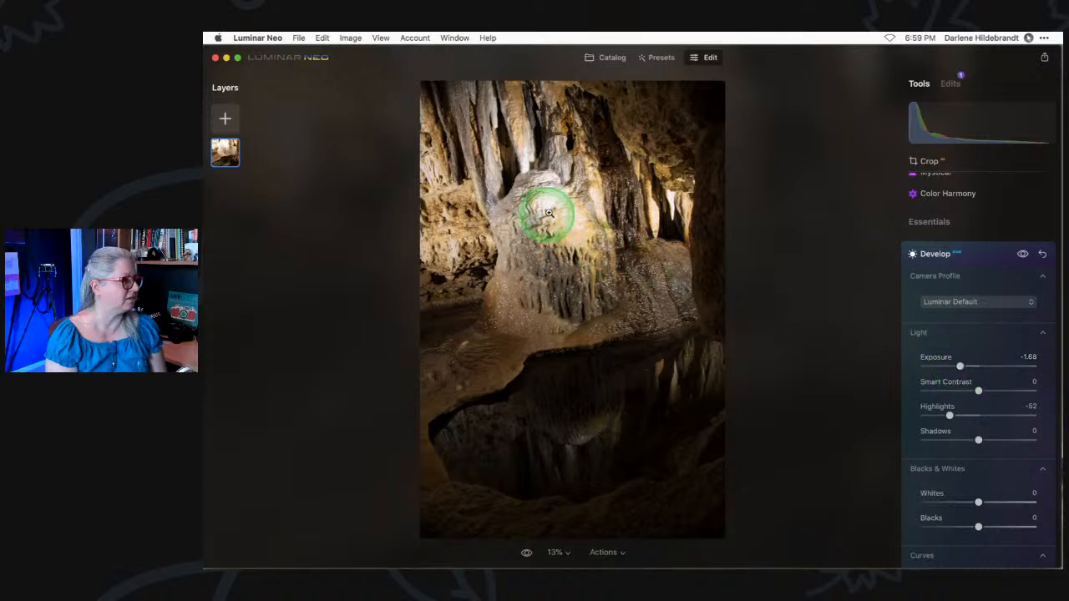
pyautogui.moveTo(961, 366); pyautogui.dragTo(965, 365)
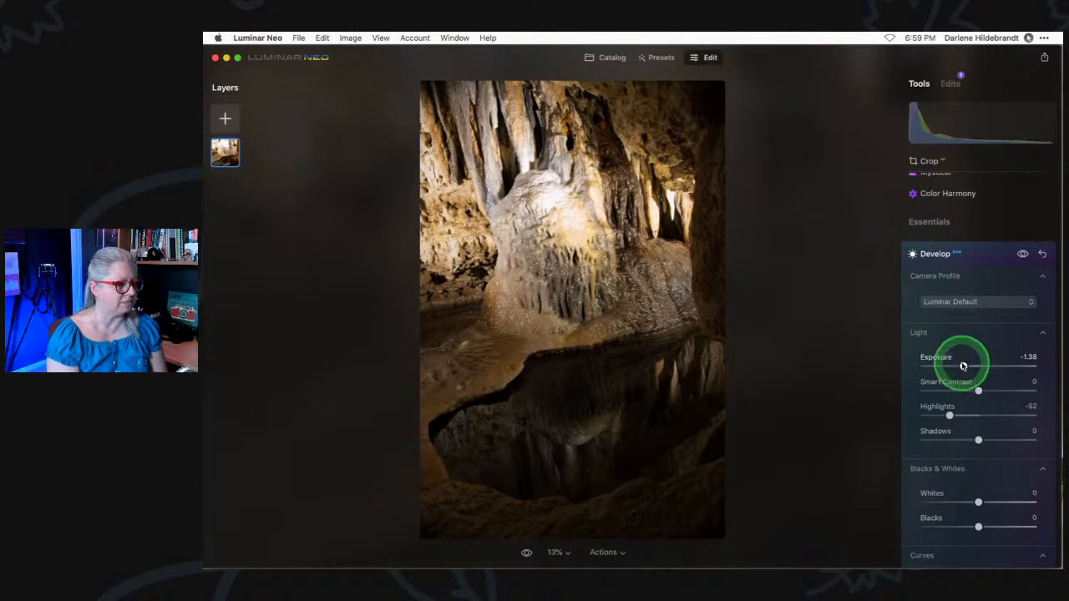
# Push Highlights to -100, Shadows to 100 and Smart Contrast to -100 in Develop.
pyautogui.moveTo(949, 415); pyautogui.dragTo(883, 409)
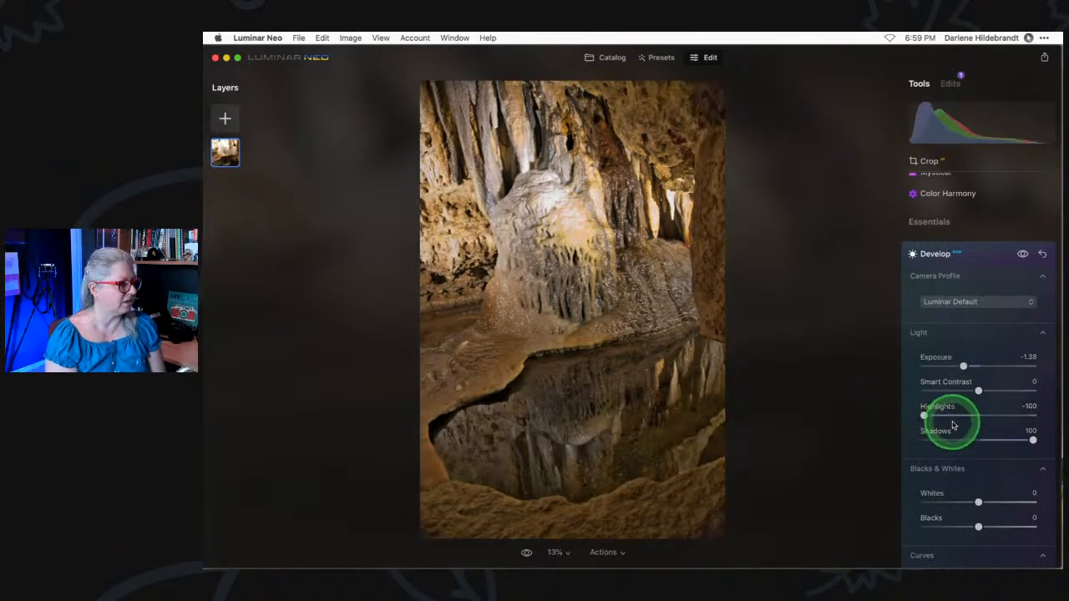
pyautogui.moveTo(955, 390); pyautogui.dragTo(936, 393)
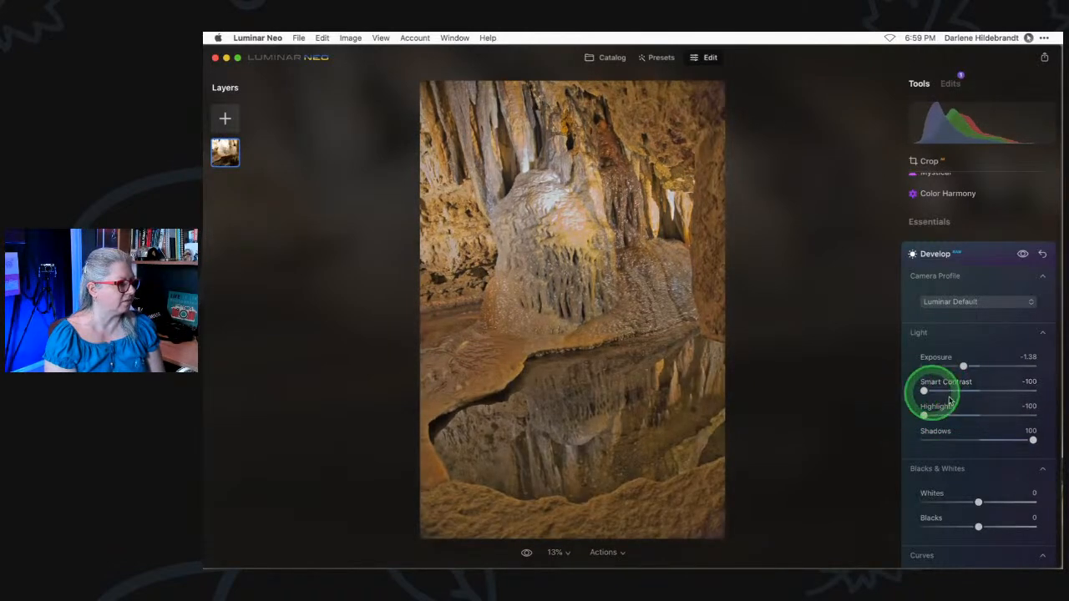
pyautogui.scroll(-2, 961, 456)
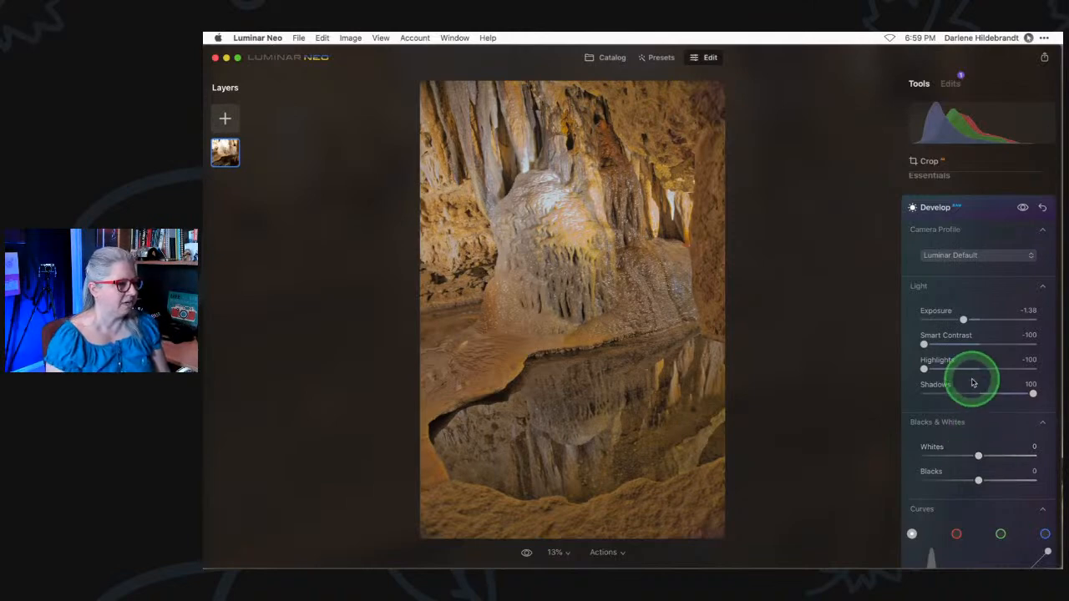
pyautogui.scroll(-1, 969, 376)
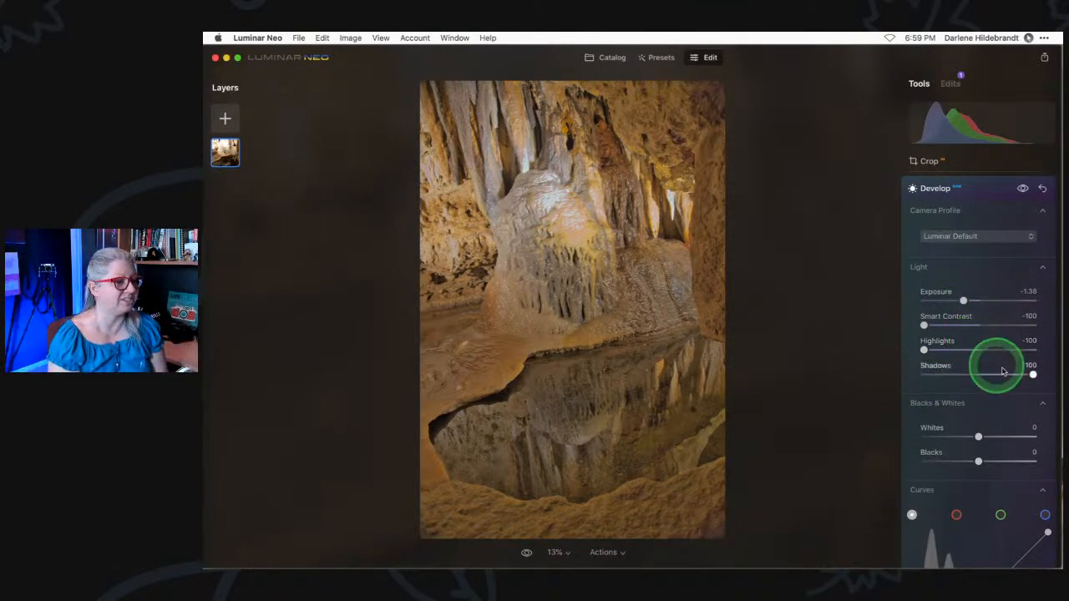
pyautogui.moveTo(1027, 375)
pyautogui.mouseDown()
pyautogui.moveTo(994, 374)
pyautogui.moveTo(1033, 374)
pyautogui.mouseUp()
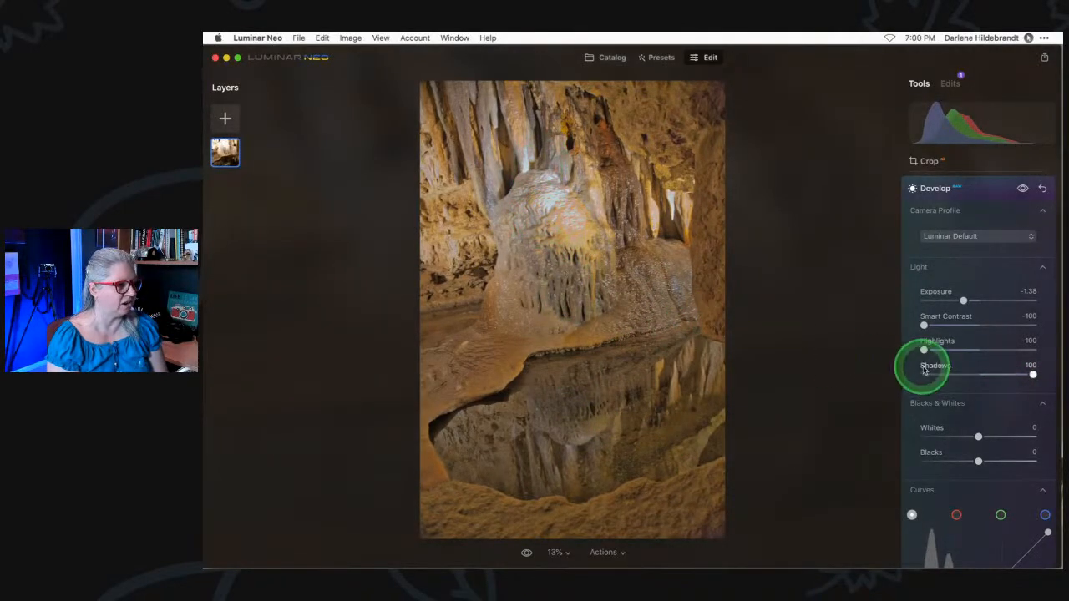
# Moderate the light settings: set Shadows to 34 and Highlights to -67, and reset Smart Contrast to 0.
pyautogui.moveTo(1030, 374); pyautogui.dragTo(1000, 376)
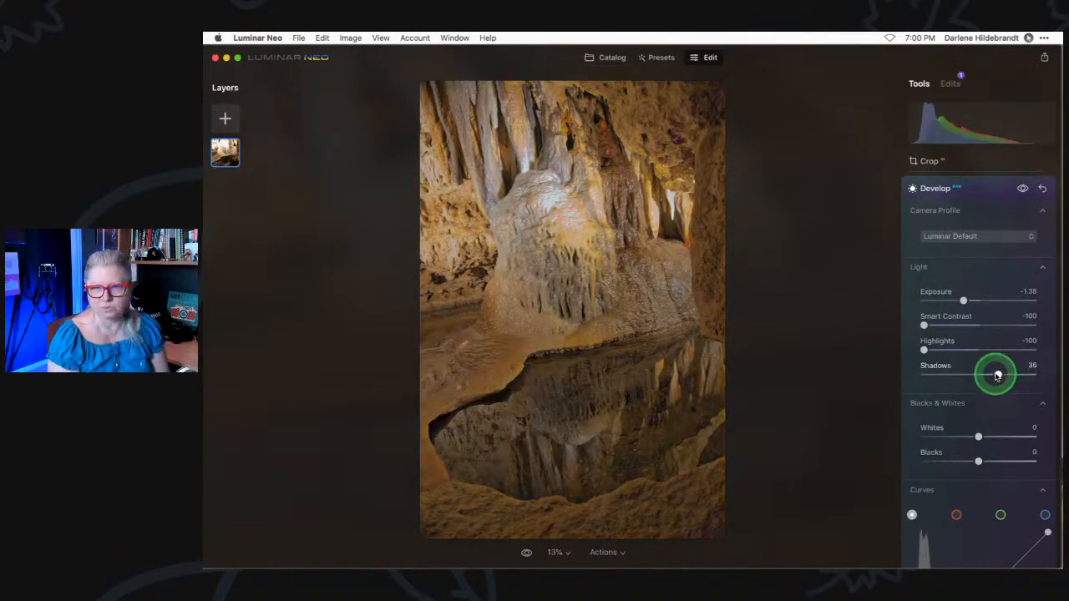
pyautogui.moveTo(923, 350); pyautogui.dragTo(941, 349)
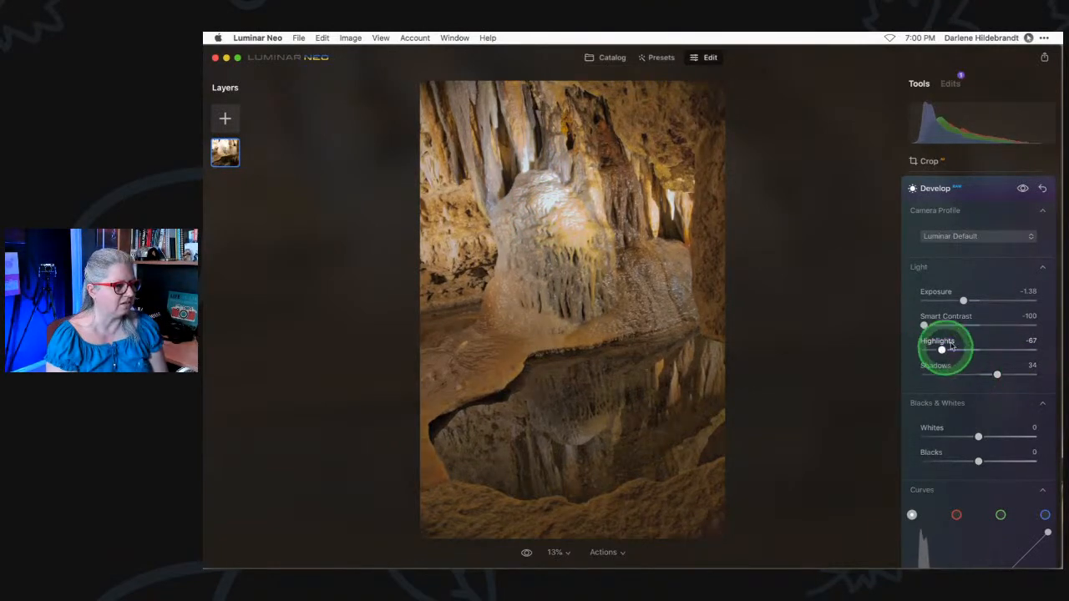
pyautogui.doubleClick(973, 326)
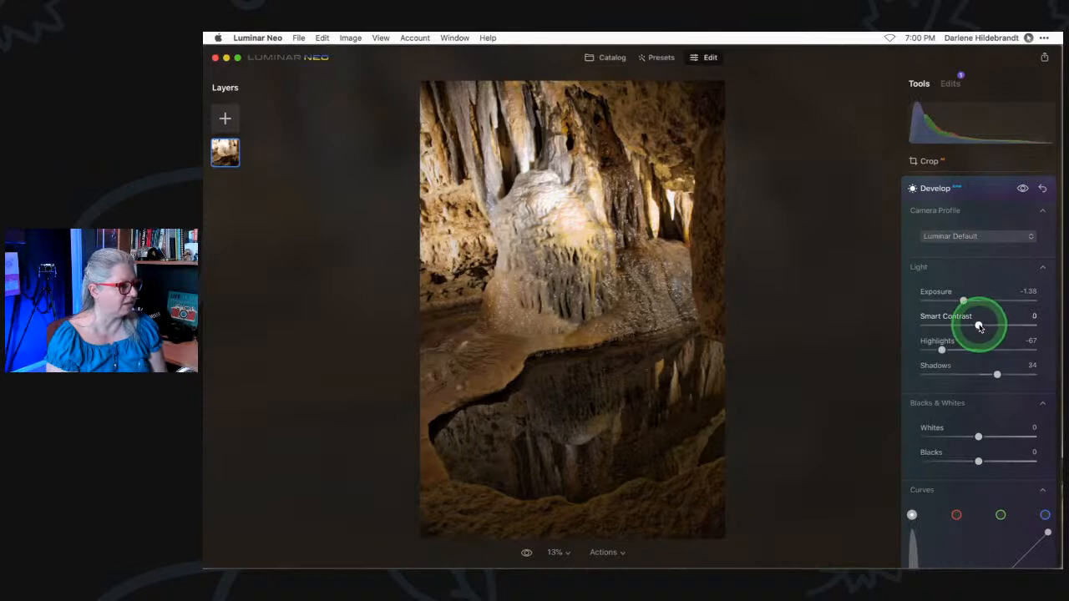
pyautogui.moveTo(976, 326)
pyautogui.mouseDown()
pyautogui.moveTo(942, 348)
pyautogui.moveTo(971, 327)
pyautogui.mouseUp()
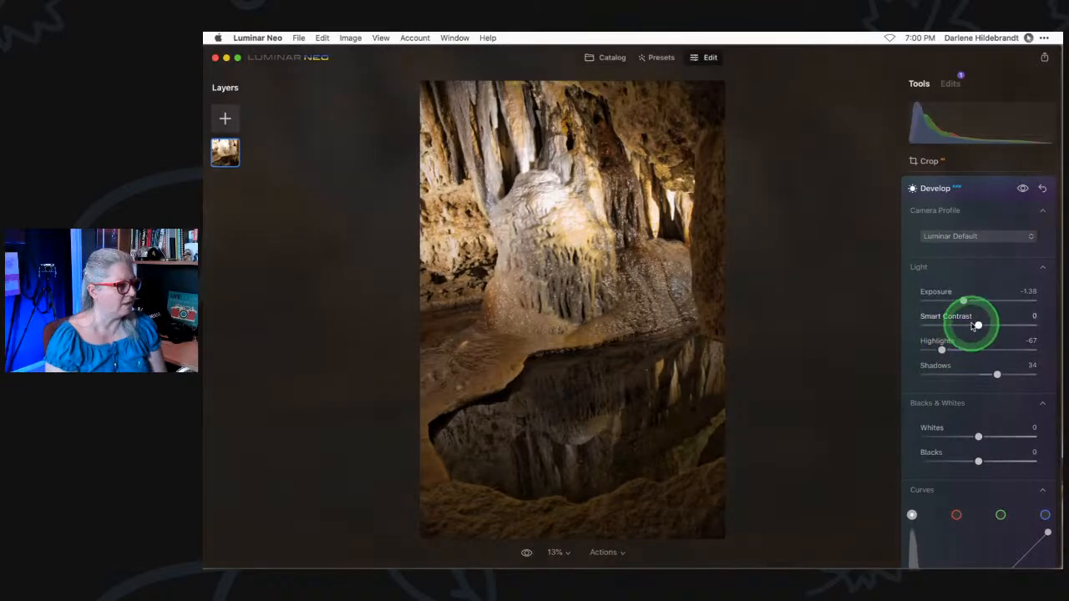
# Collapse the Blacks & Whites section and reset Exposure, Highlights and Shadows to 0.
pyautogui.scroll(-4, 945, 349)
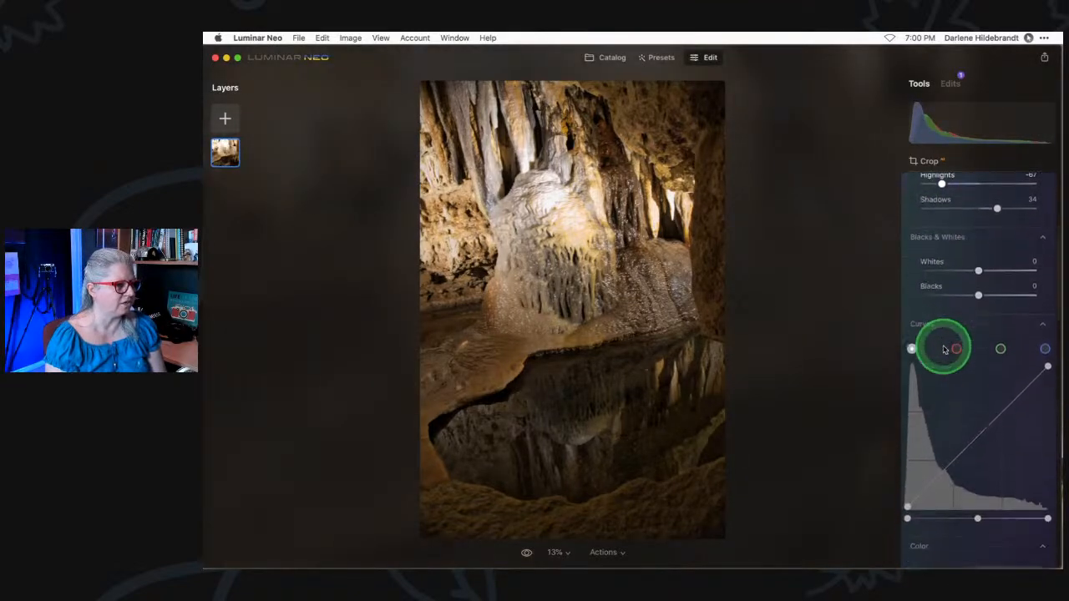
pyautogui.scroll(3, 965, 237)
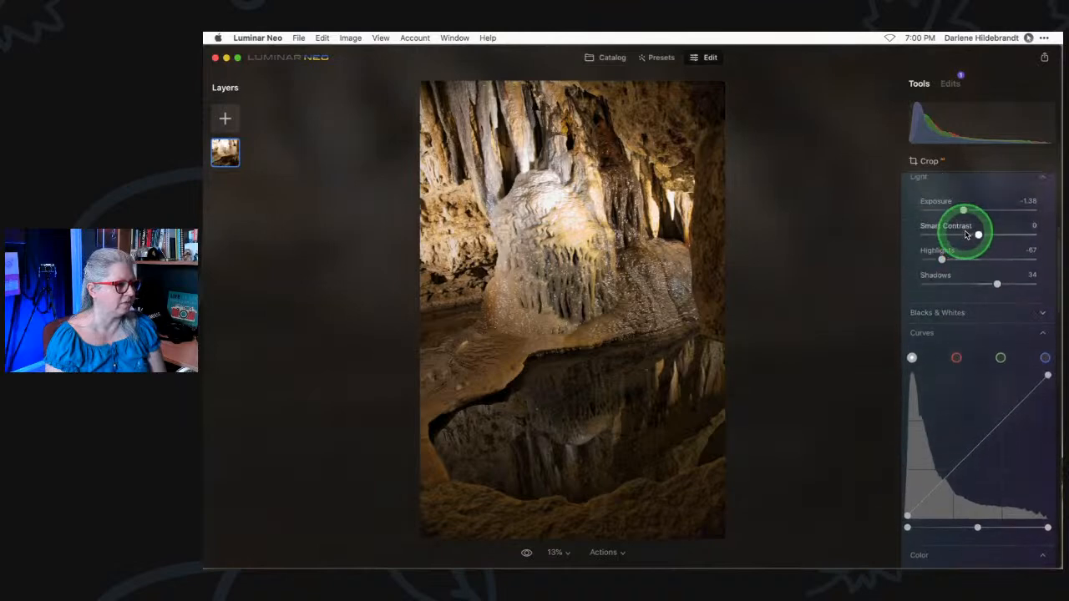
pyautogui.scroll(2, 964, 230)
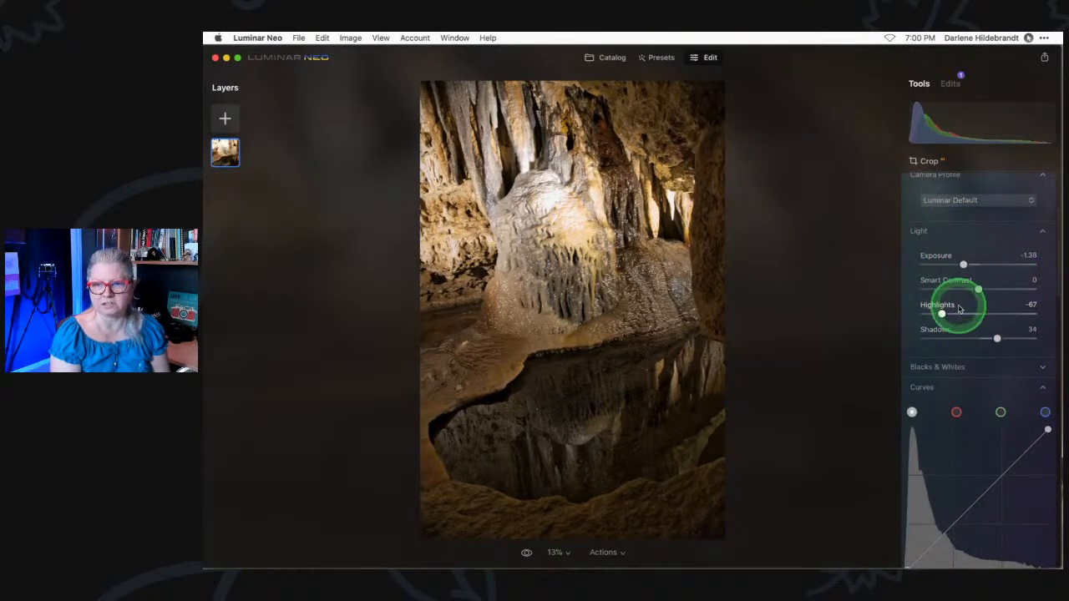
pyautogui.scroll(-2, 958, 309)
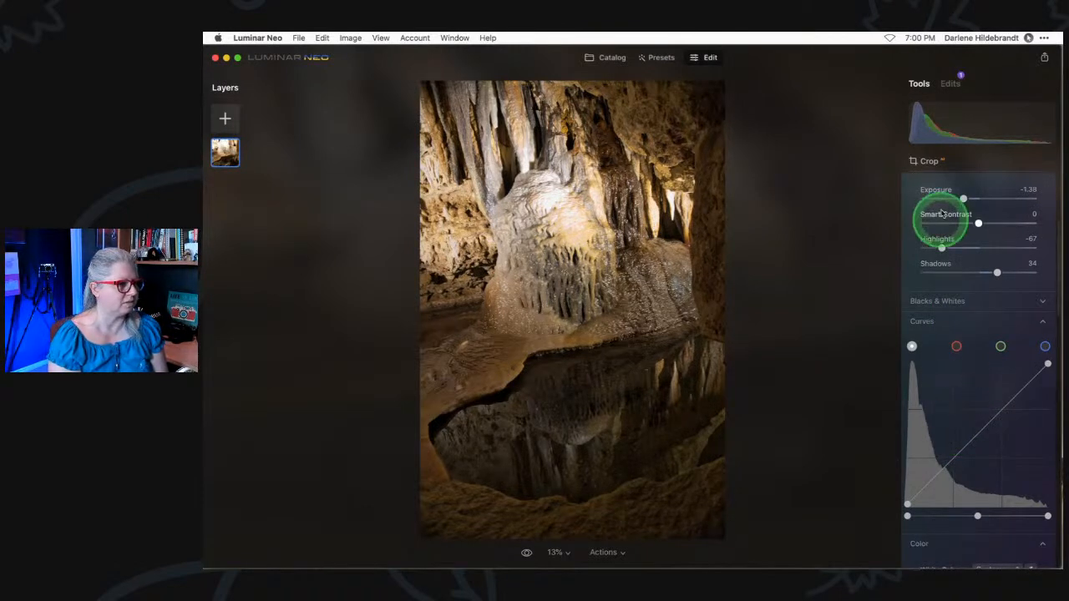
pyautogui.doubleClick(963, 198)
pyautogui.doubleClick(942, 248)
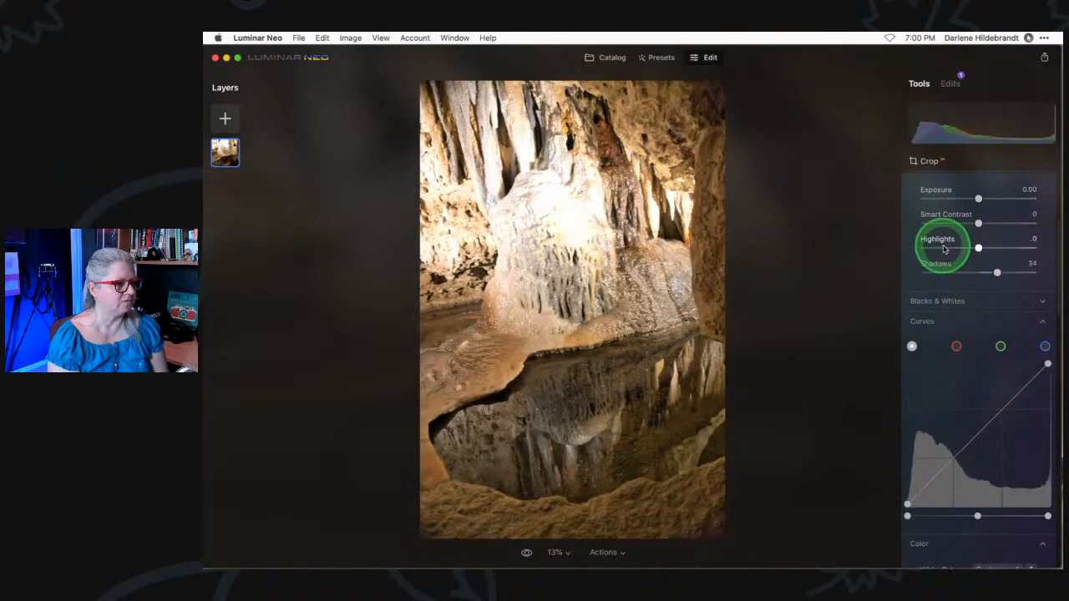
pyautogui.doubleClick(997, 272)
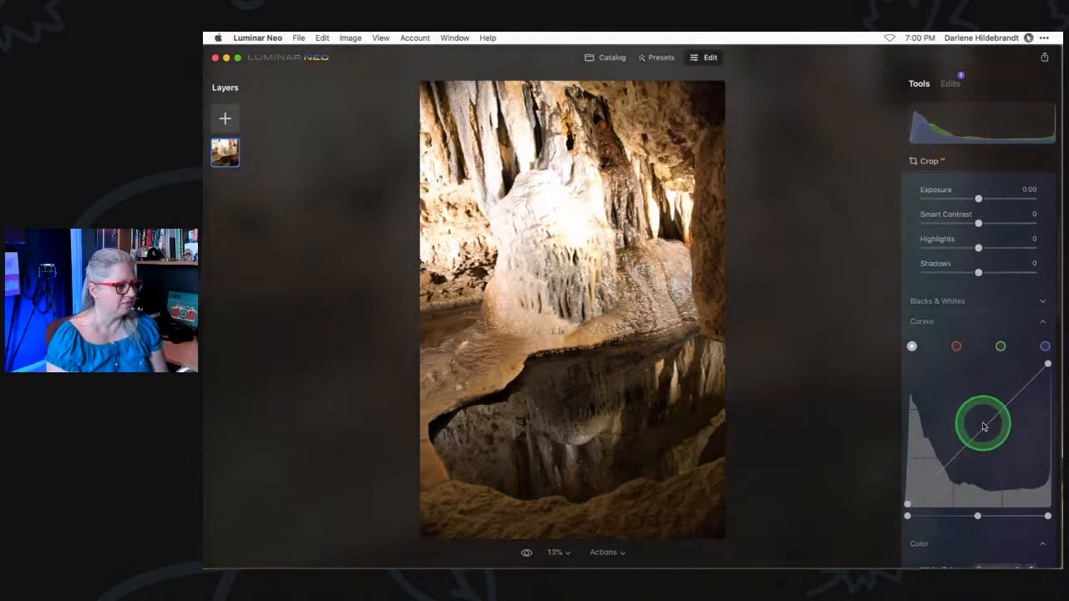
# Try shaping the master curve with a highlights point pulled down and a second point in the shadows.
pyautogui.moveTo(981, 431); pyautogui.dragTo(1053, 346)
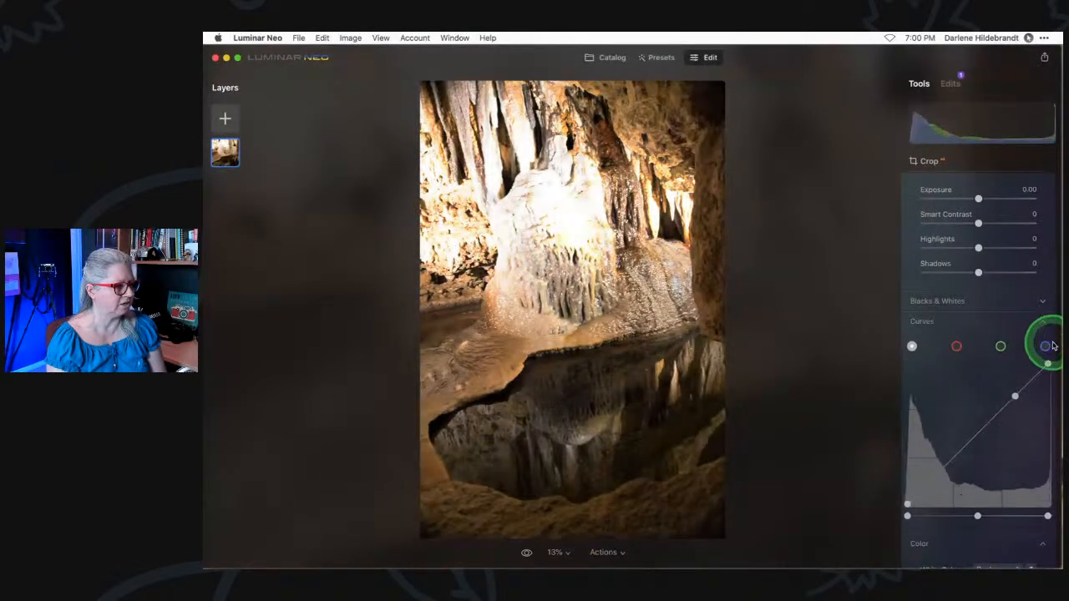
pyautogui.click(935, 483)
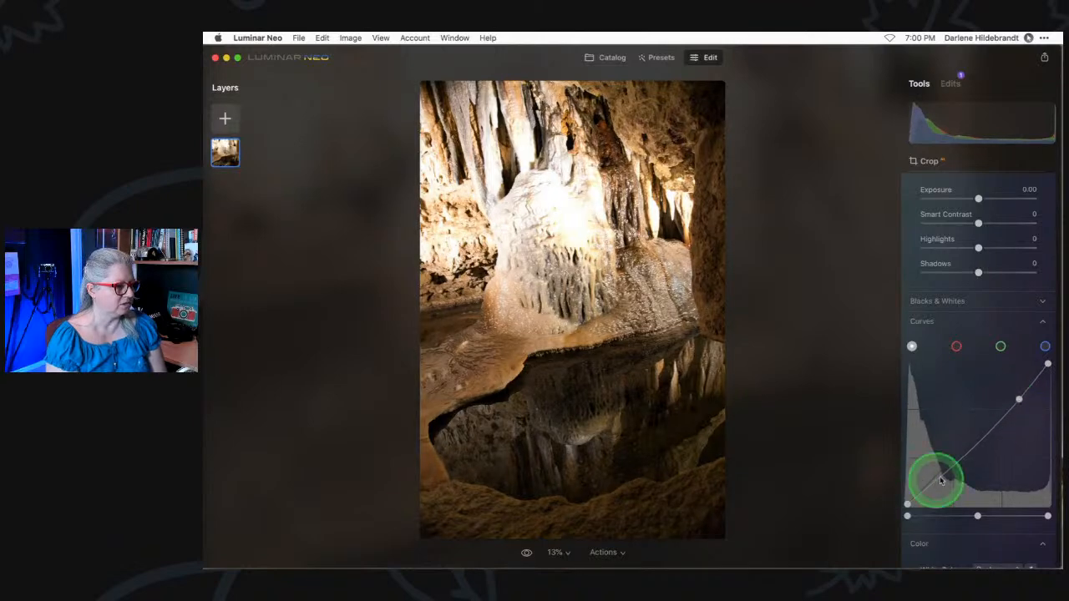
pyautogui.moveTo(952, 473); pyautogui.dragTo(946, 465)
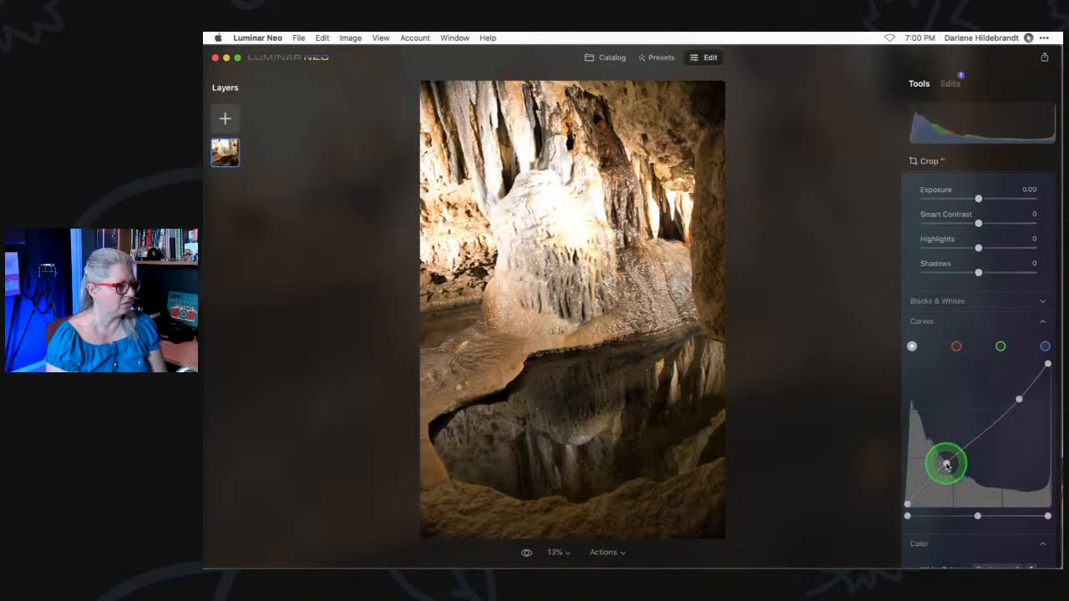
pyautogui.moveTo(1016, 403); pyautogui.dragTo(1017, 409)
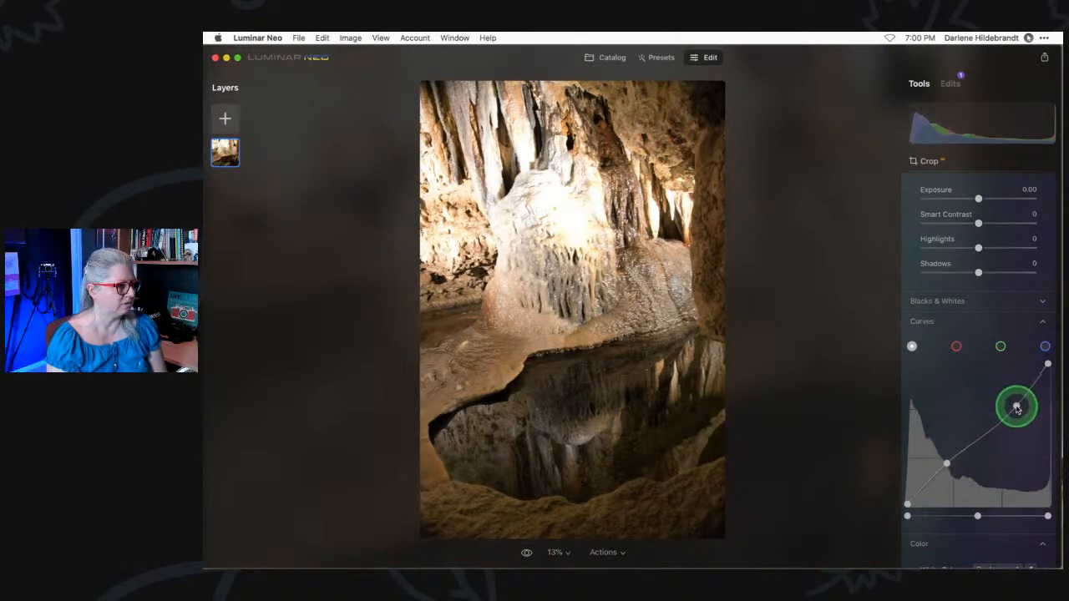
pyautogui.moveTo(947, 464)
pyautogui.mouseDown()
pyautogui.moveTo(976, 477)
pyautogui.moveTo(949, 453)
pyautogui.moveTo(952, 472)
pyautogui.mouseUp()
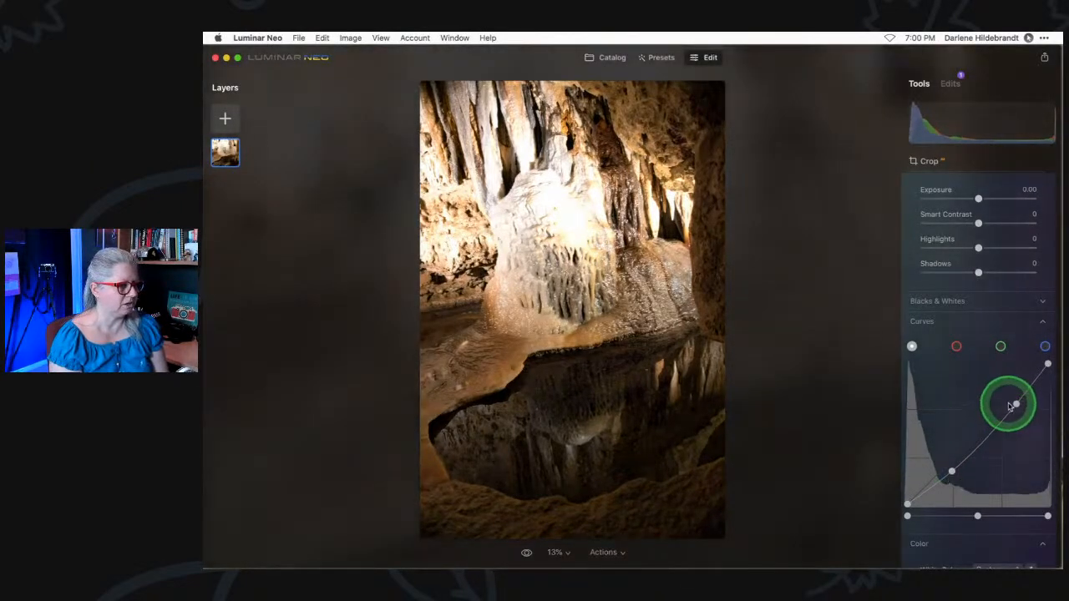
pyautogui.moveTo(1017, 406); pyautogui.dragTo(1023, 413)
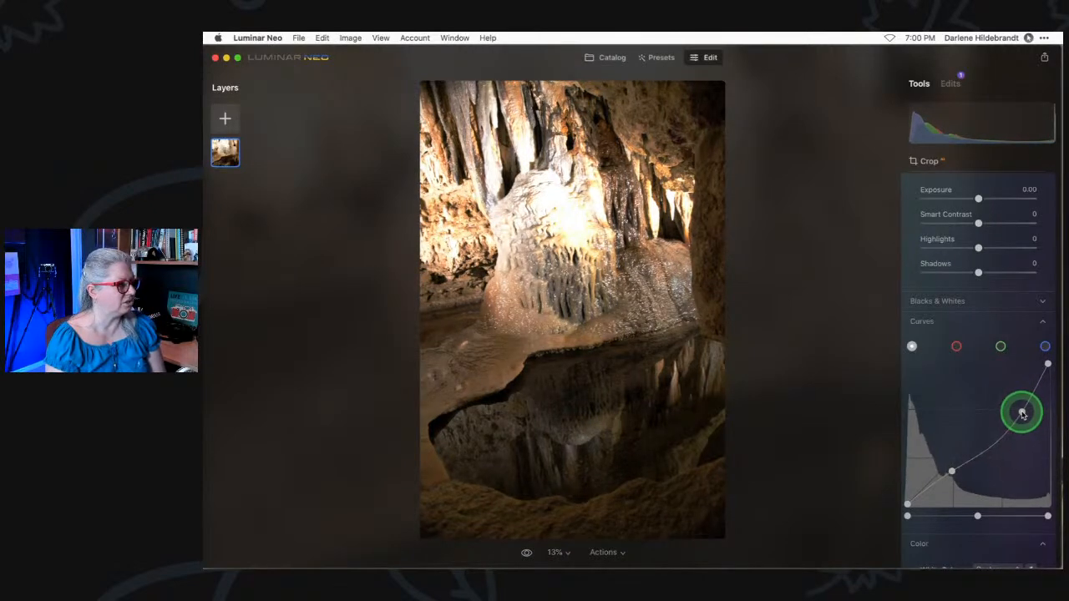
pyautogui.moveTo(950, 466); pyautogui.dragTo(951, 471)
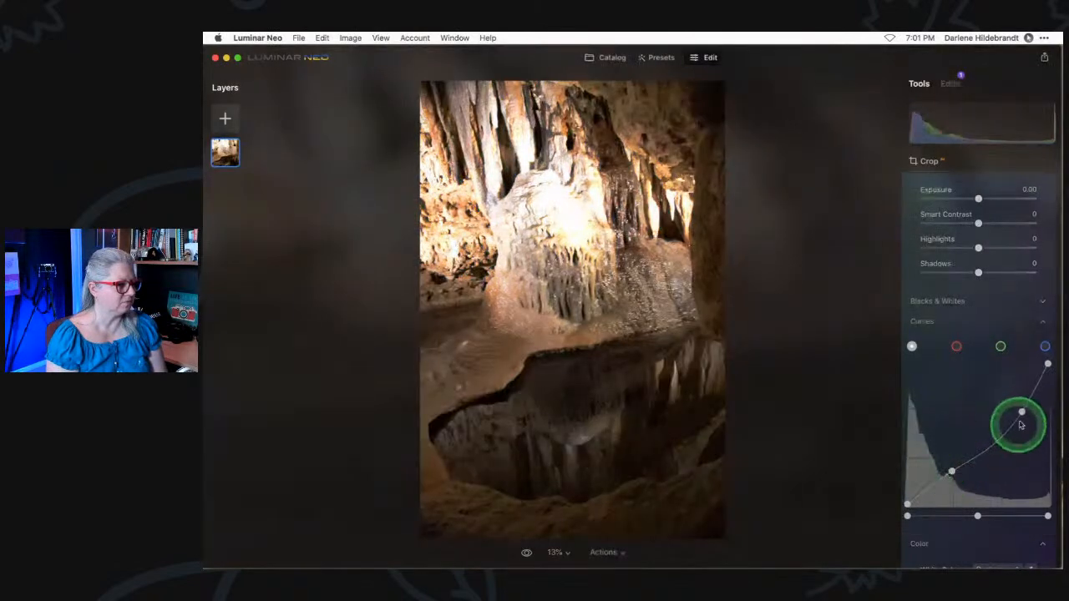
# Remove both points from the curve and set Exposure to -0.62, Highlights to -64 and Shadows to 15.
pyautogui.doubleClick(1022, 412)
pyautogui.moveTo(979, 248); pyautogui.dragTo(942, 248)
pyautogui.moveTo(983, 201); pyautogui.dragTo(974, 201)
pyautogui.moveTo(978, 273); pyautogui.dragTo(987, 273)
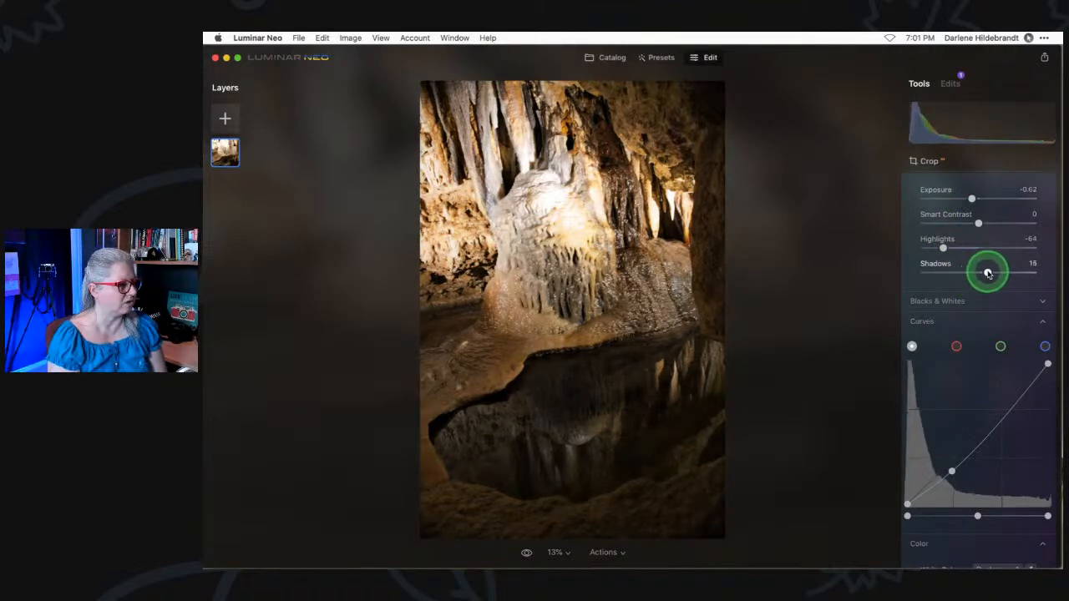
pyautogui.doubleClick(952, 472)
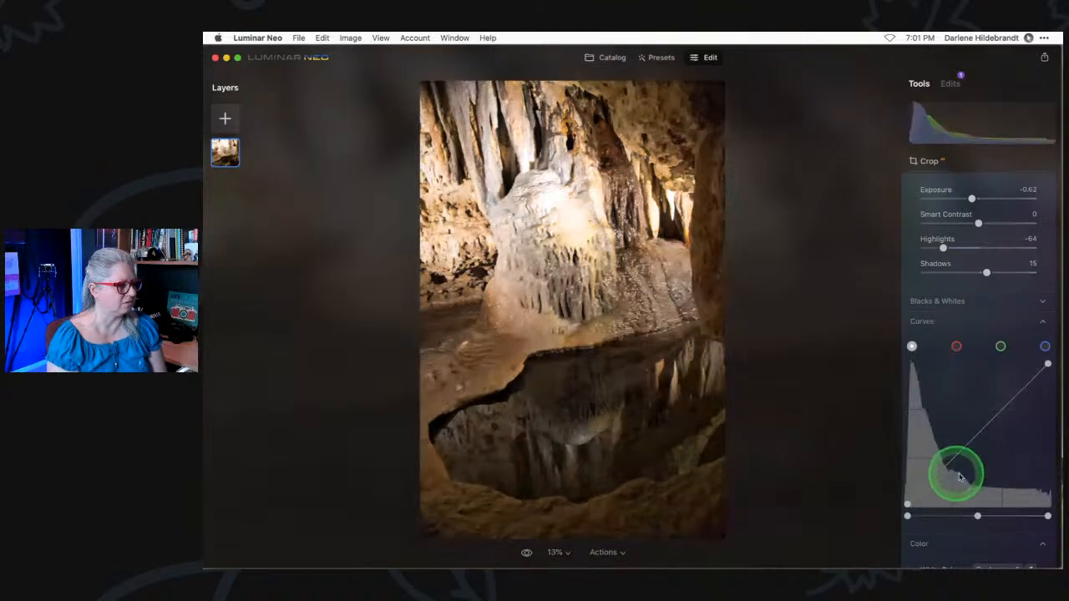
# Darken the cave further with Exposure at -1.20 and Highlights at -82, keeping Shadows at 15.
pyautogui.doubleClick(986, 273)
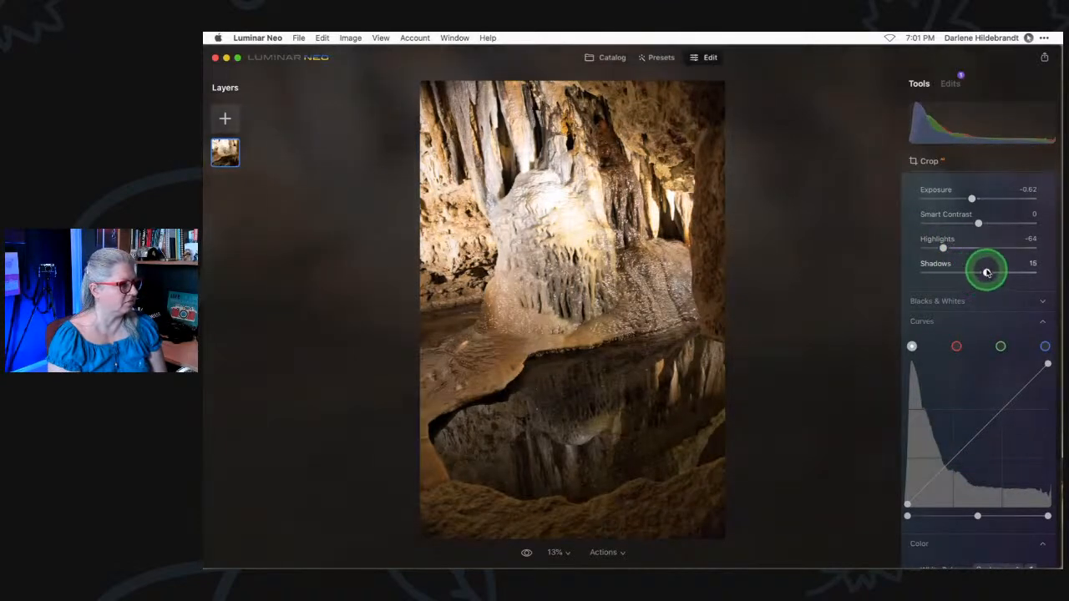
pyautogui.moveTo(972, 199); pyautogui.dragTo(966, 198)
pyautogui.moveTo(979, 273); pyautogui.dragTo(985, 276)
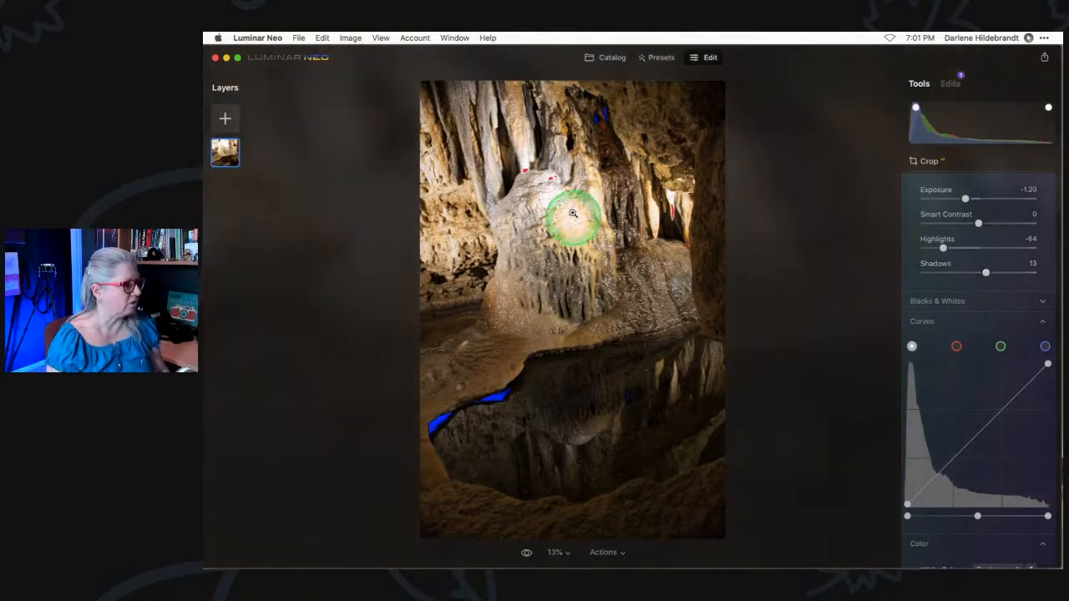
pyautogui.moveTo(944, 249); pyautogui.dragTo(933, 248)
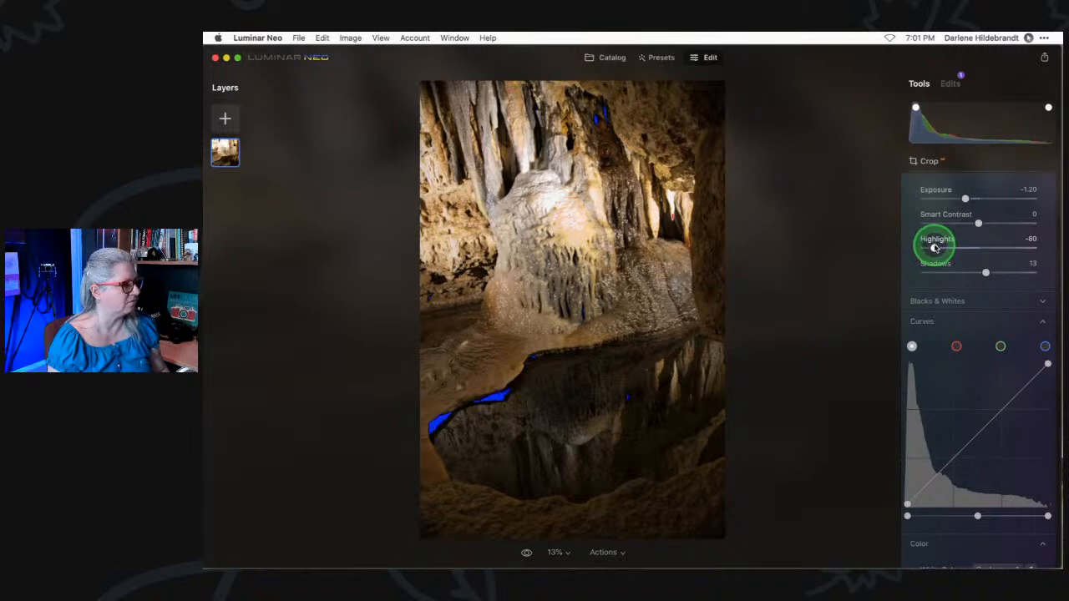
pyautogui.click(960, 273)
pyautogui.moveTo(985, 273); pyautogui.dragTo(987, 273)
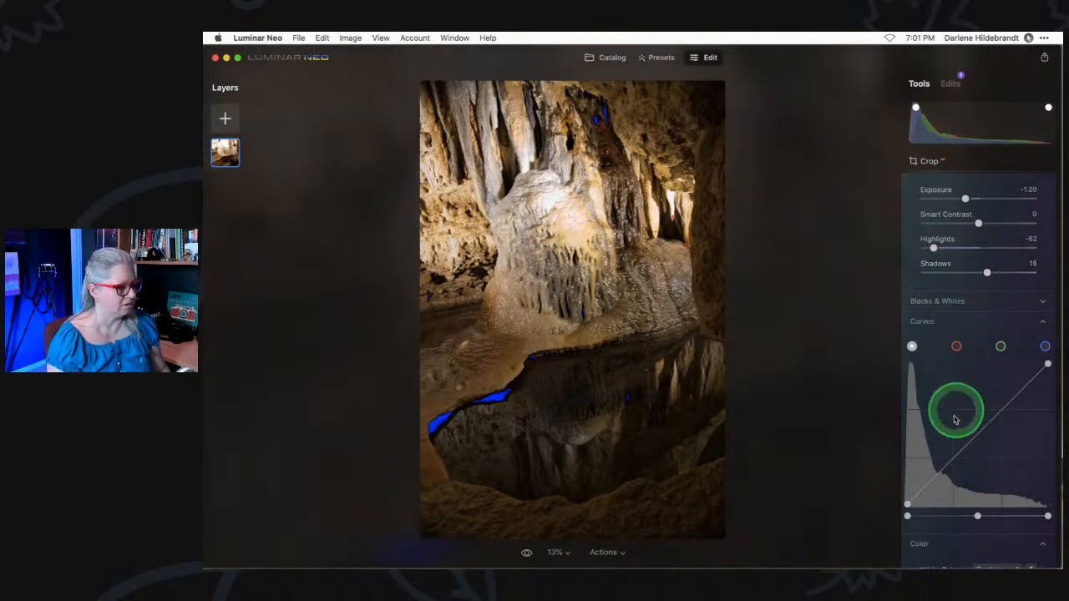
# Set Blacks to -18, compare the edited photo with the original, and close the Develop tool.
pyautogui.click(942, 301)
pyautogui.moveTo(978, 359); pyautogui.dragTo(967, 360)
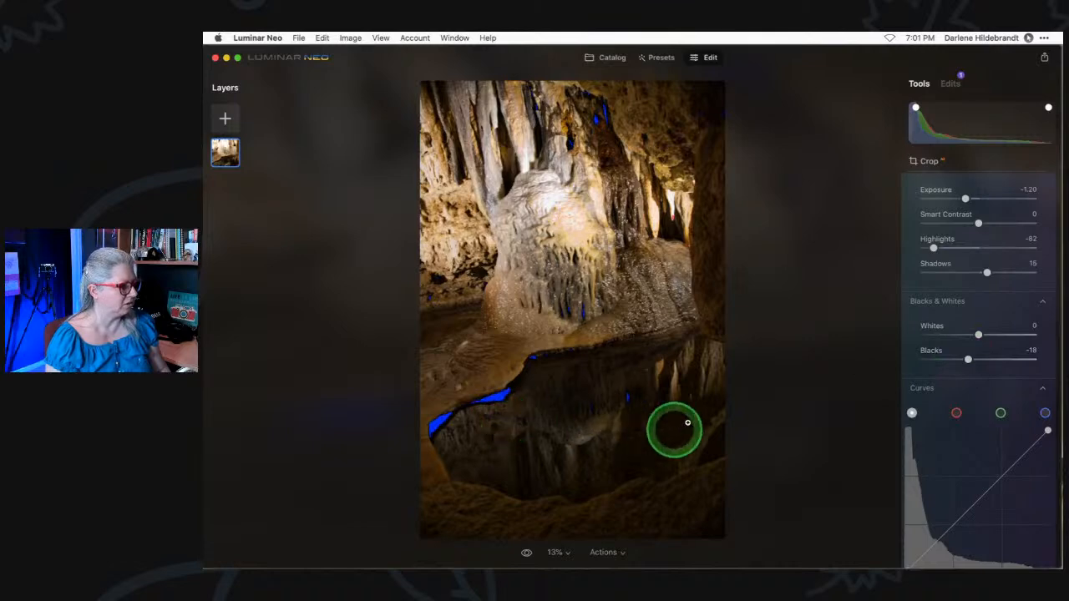
pyautogui.press('\\')
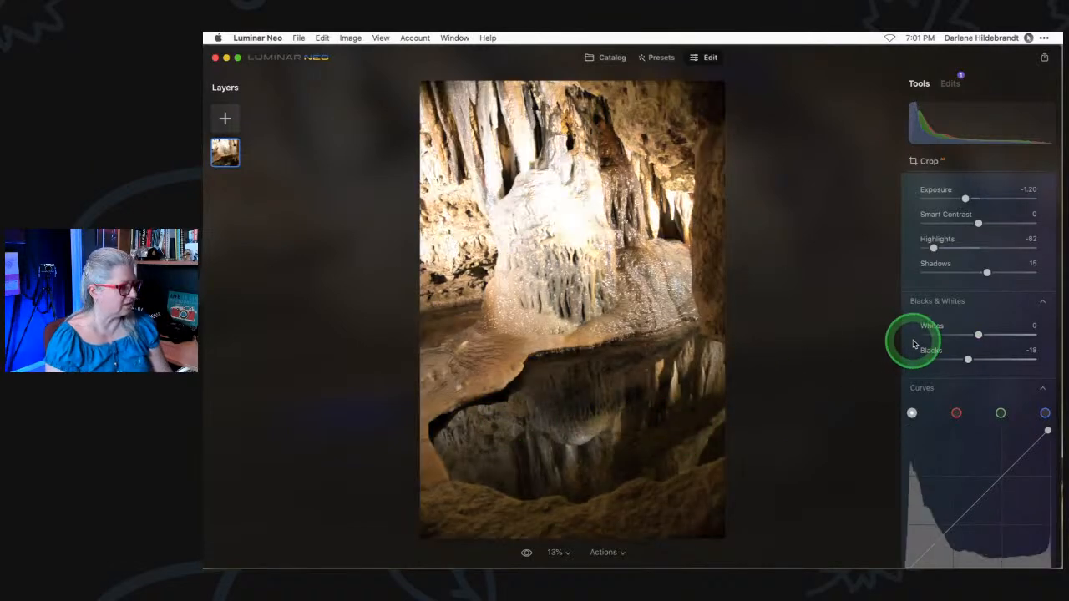
pyautogui.press('\\')
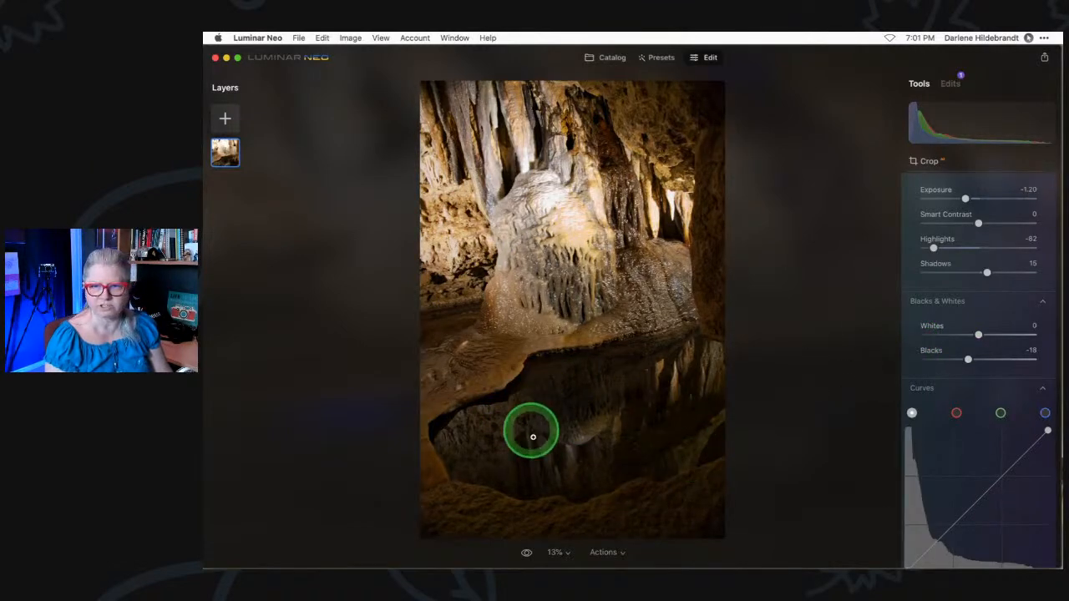
pyautogui.press('\\')
pyautogui.press('\\')
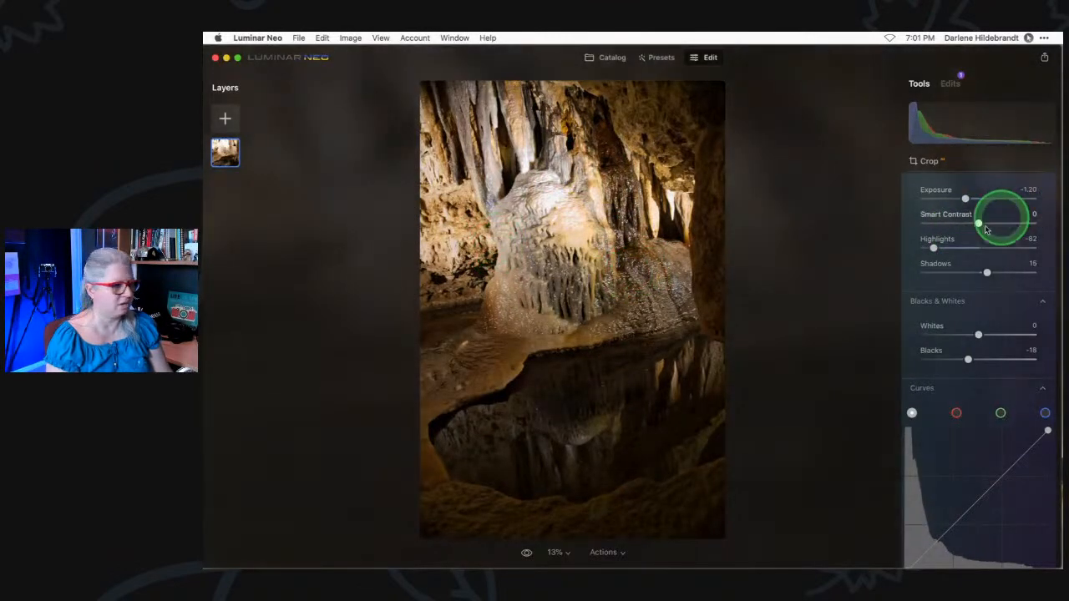
pyautogui.scroll(5, 1014, 260)
pyautogui.click(986, 289)
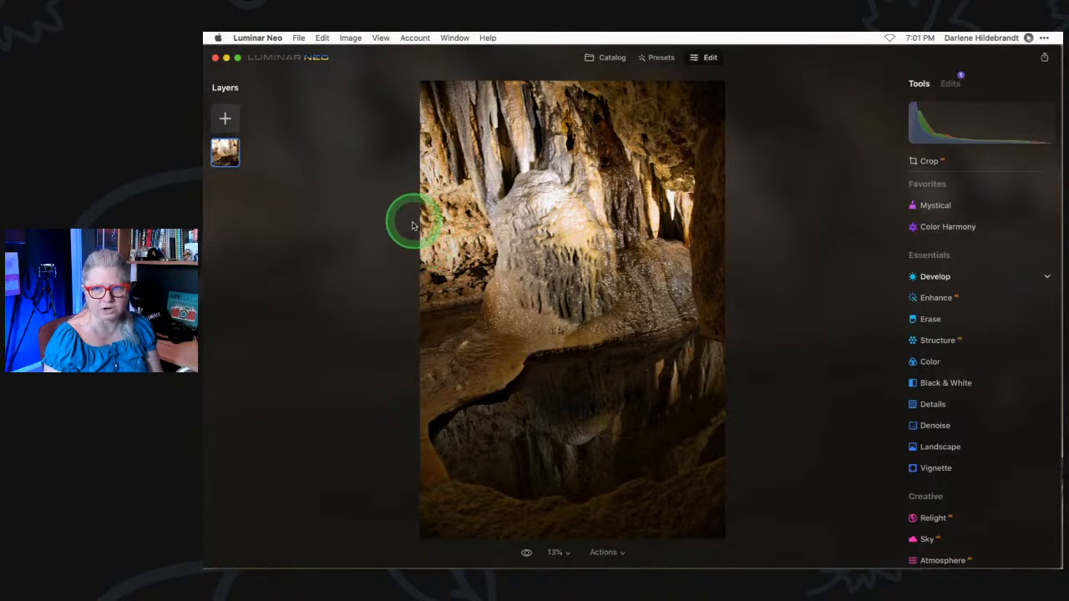
# Rotate the photo upside down with the Crop tool to judge its composition, and return it upright.
pyautogui.click(931, 162)
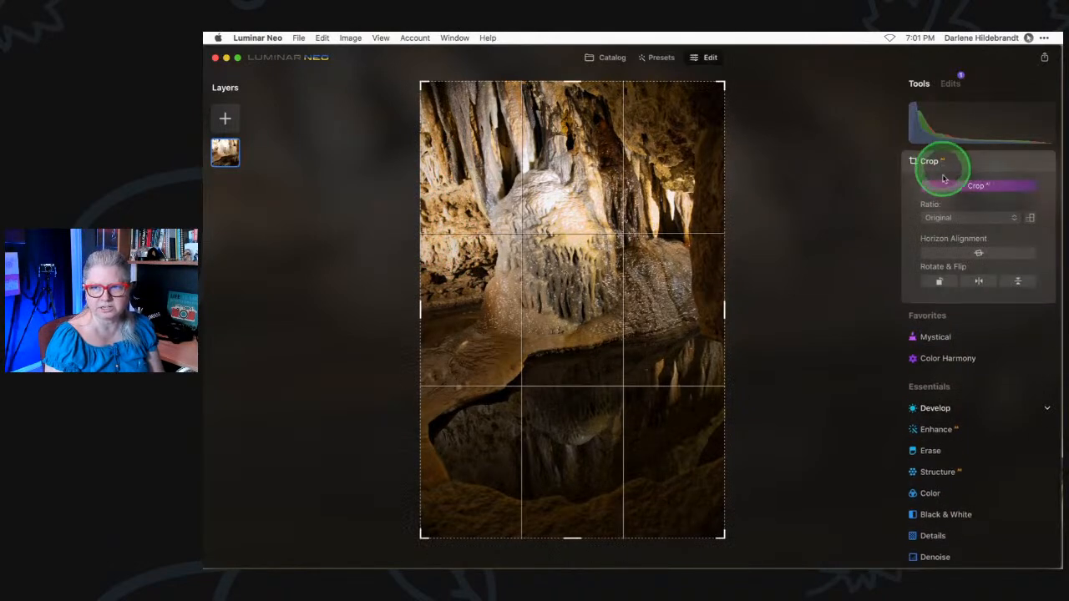
pyautogui.click(939, 282)
pyautogui.click(940, 283)
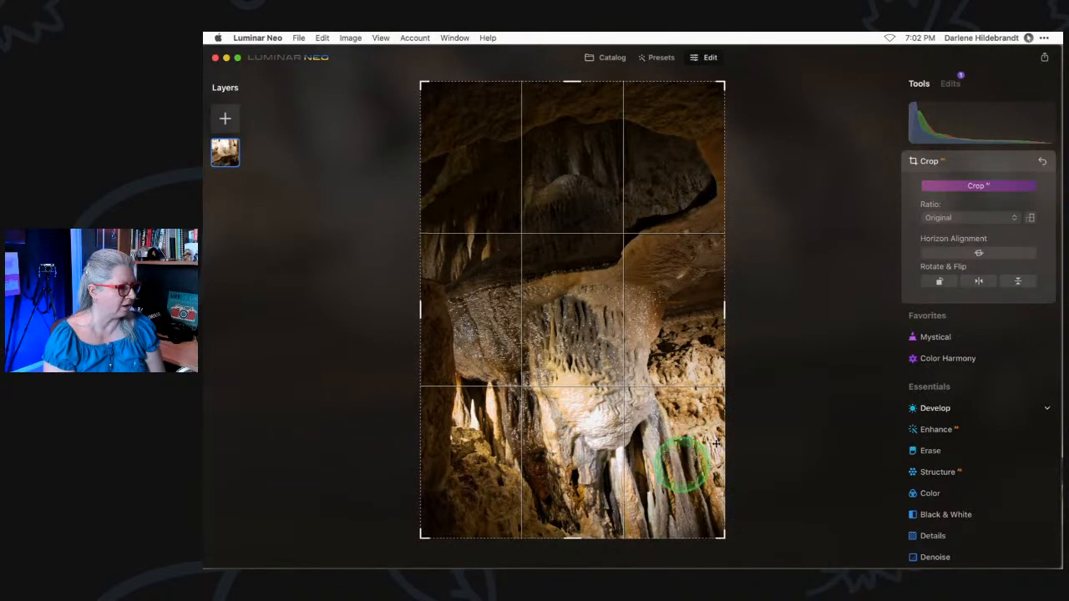
pyautogui.click(939, 281)
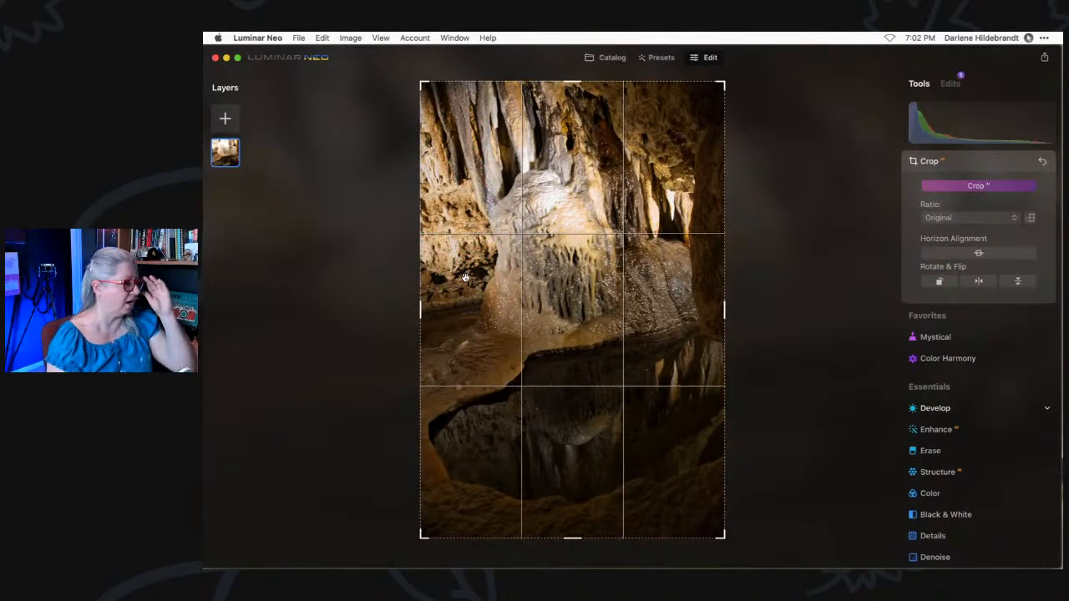
# Straighten and tighten the cave photo with the automatic AI crop at the original ratio, and apply it.
pyautogui.click(973, 186)
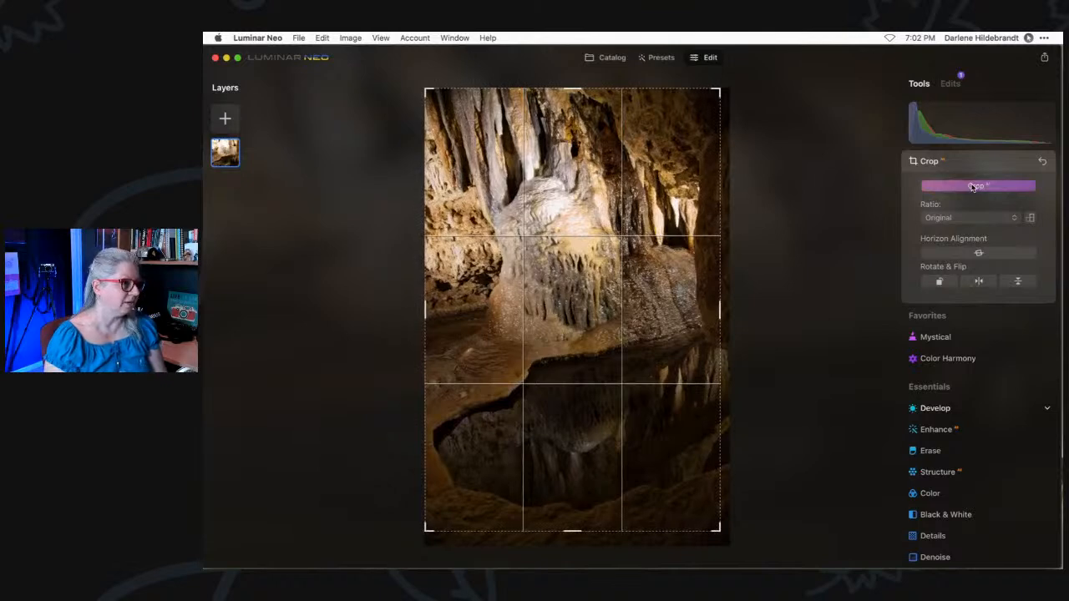
pyautogui.moveTo(685, 279); pyautogui.dragTo(919, 297)
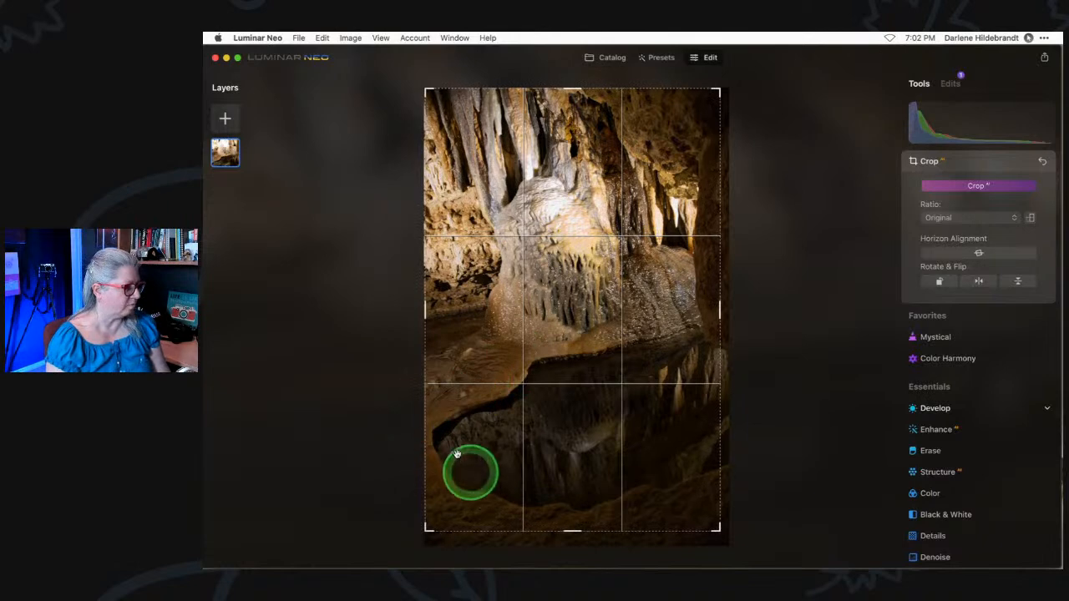
pyautogui.press('Return')
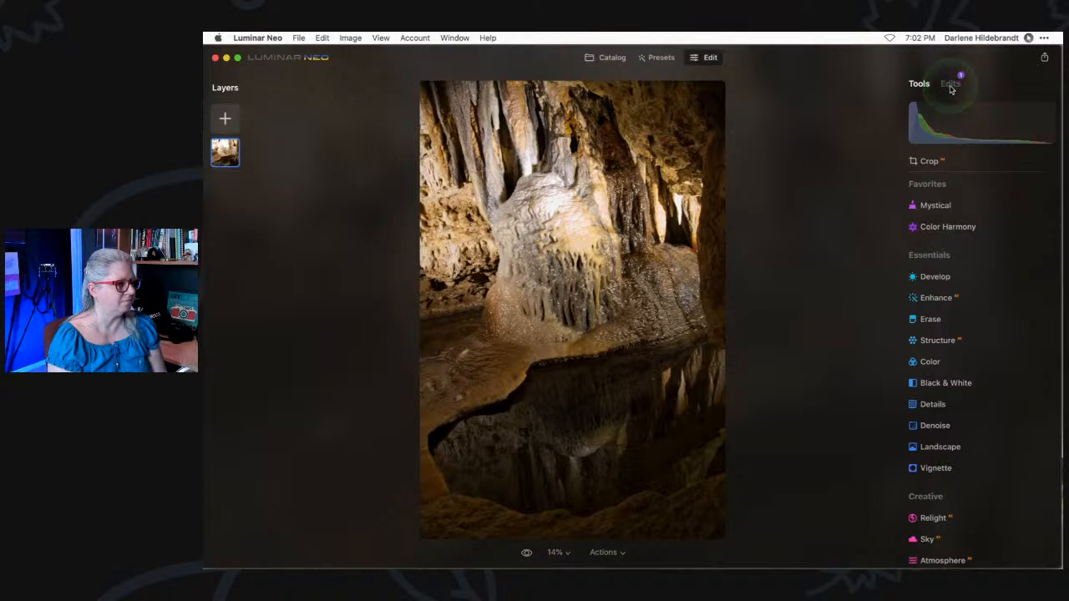
# Set Remove Color Cast to 19 in the Color tool.
pyautogui.click(933, 361)
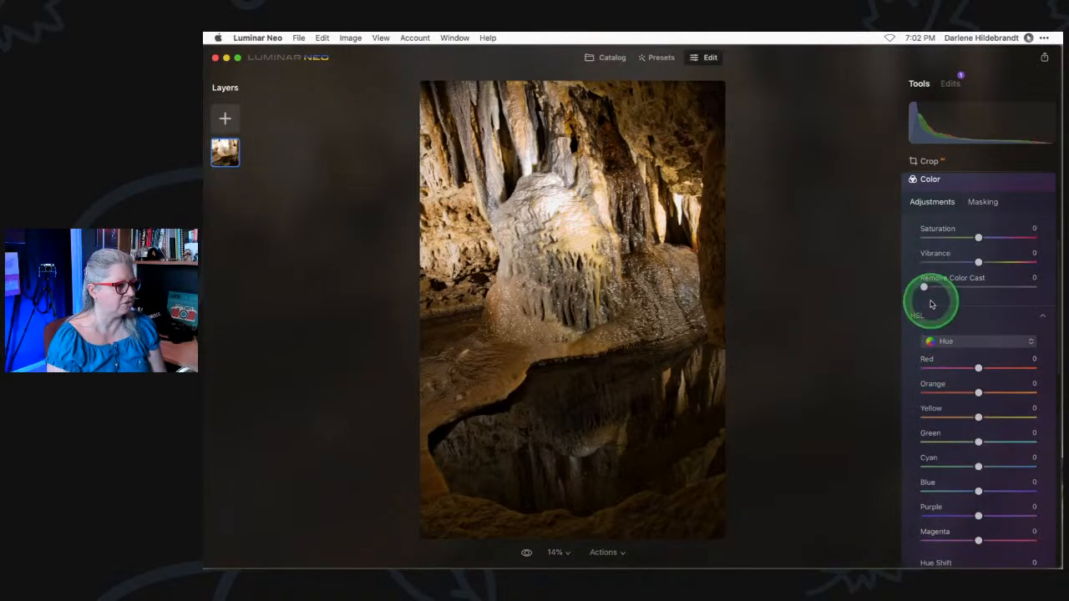
pyautogui.moveTo(948, 287); pyautogui.dragTo(906, 285)
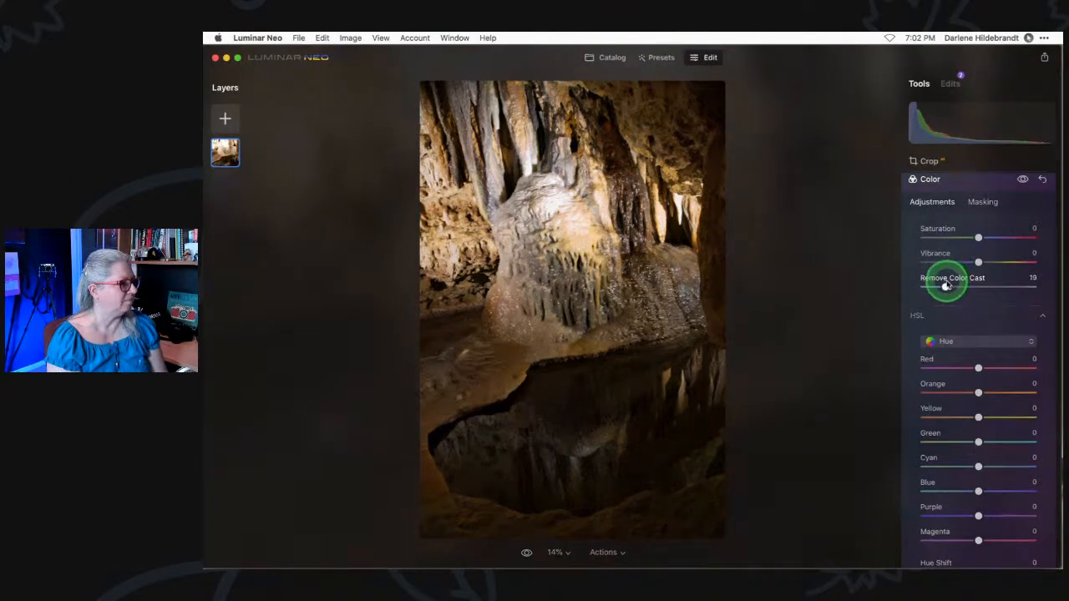
pyautogui.scroll(-1, 963, 361)
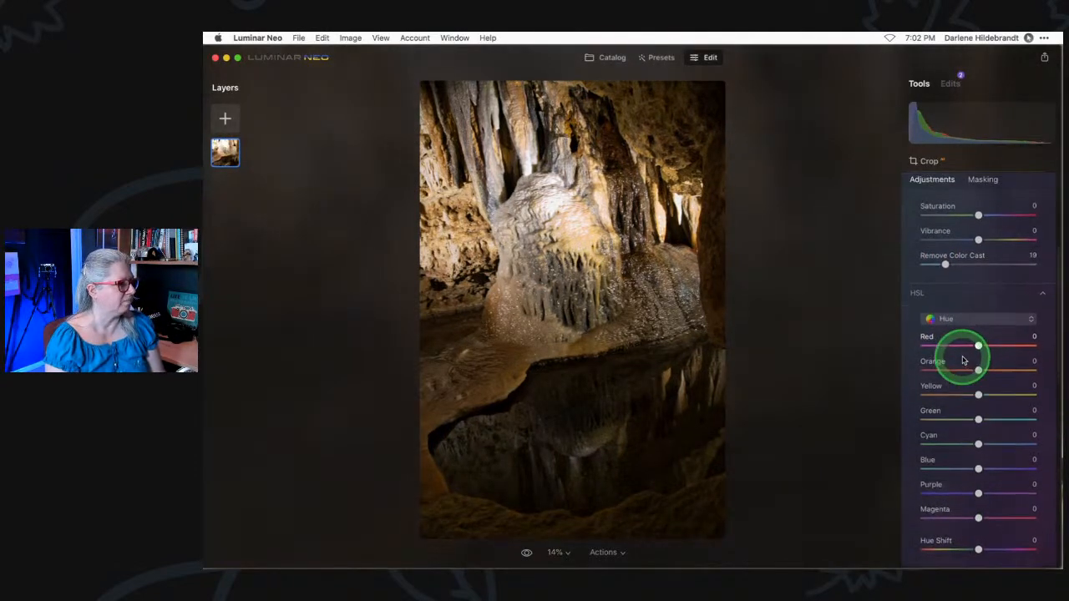
pyautogui.scroll(3, 963, 361)
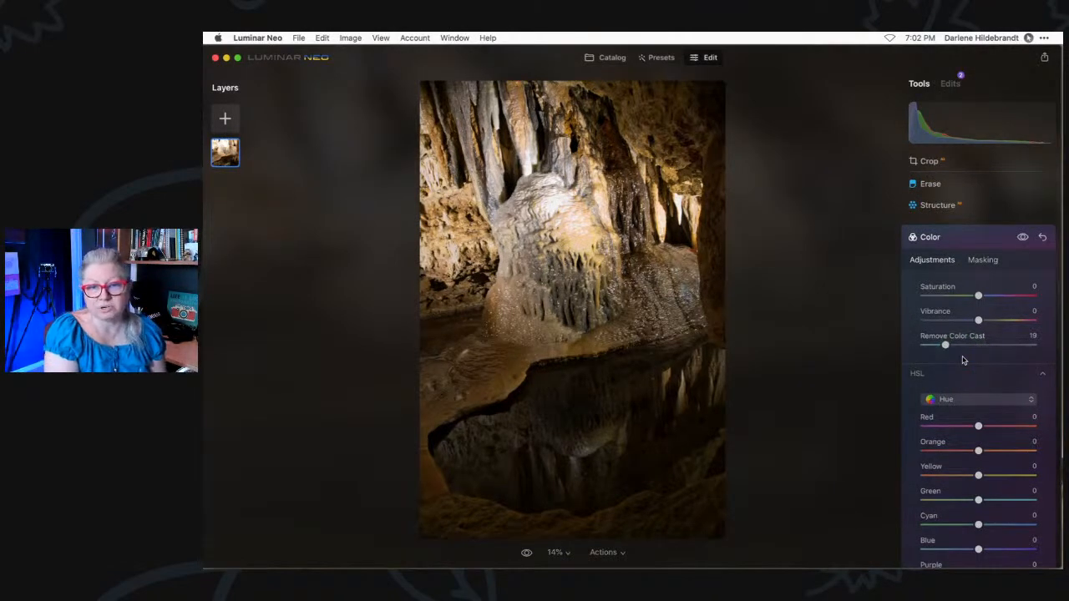
# Set the HSL luminance to -26 for Yellow and 27 for Orange, and close the Color tool.
pyautogui.scroll(-2, 962, 360)
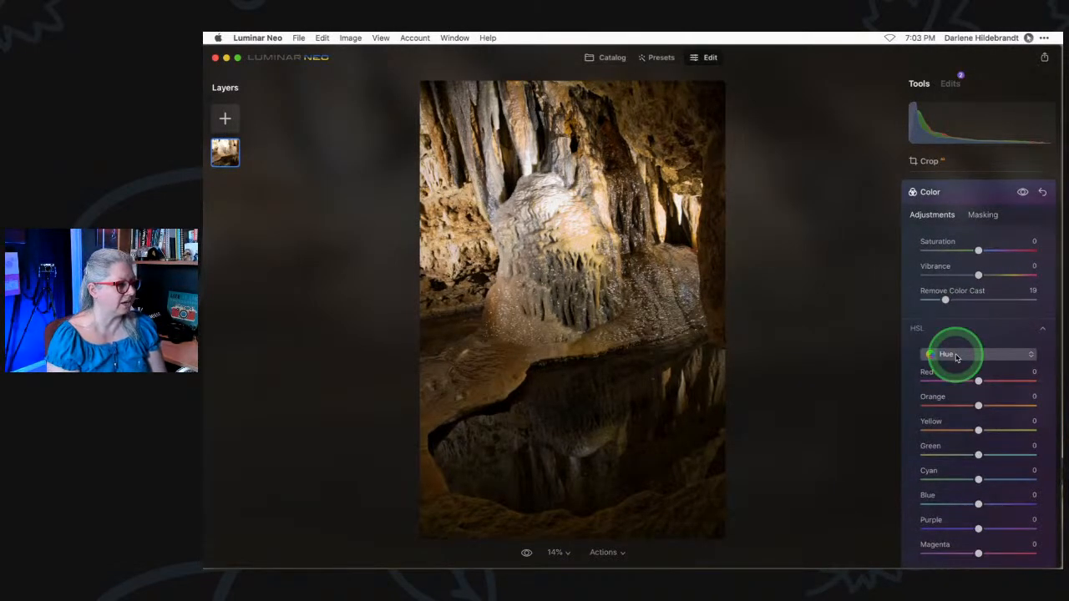
pyautogui.scroll(-2, 969, 310)
pyautogui.click(961, 309)
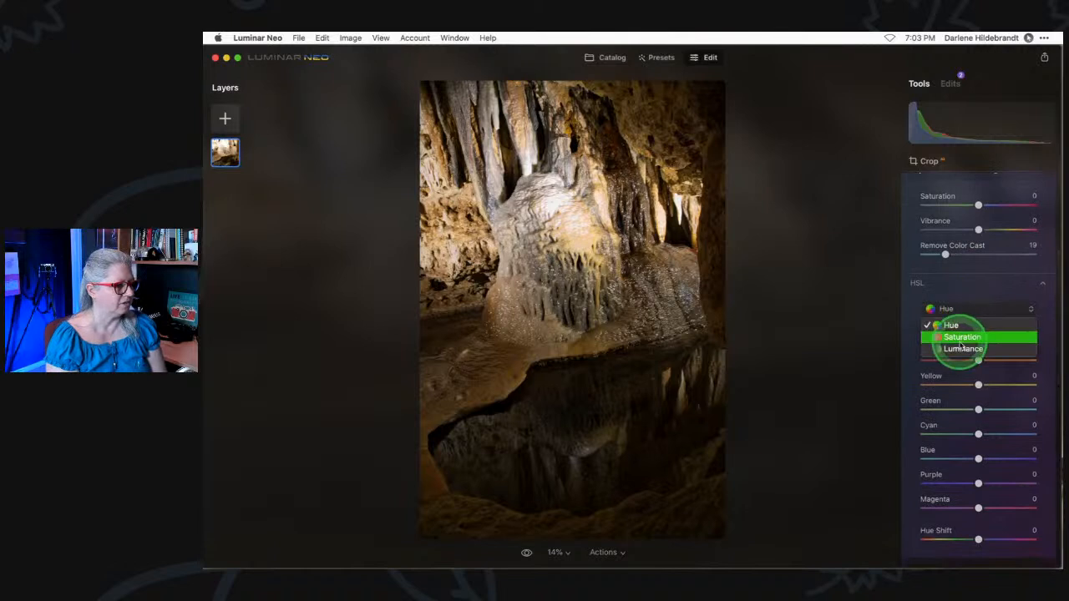
pyautogui.click(962, 348)
pyautogui.moveTo(979, 387)
pyautogui.mouseDown()
pyautogui.moveTo(953, 387)
pyautogui.moveTo(1019, 385)
pyautogui.moveTo(952, 386)
pyautogui.moveTo(965, 387)
pyautogui.mouseUp()
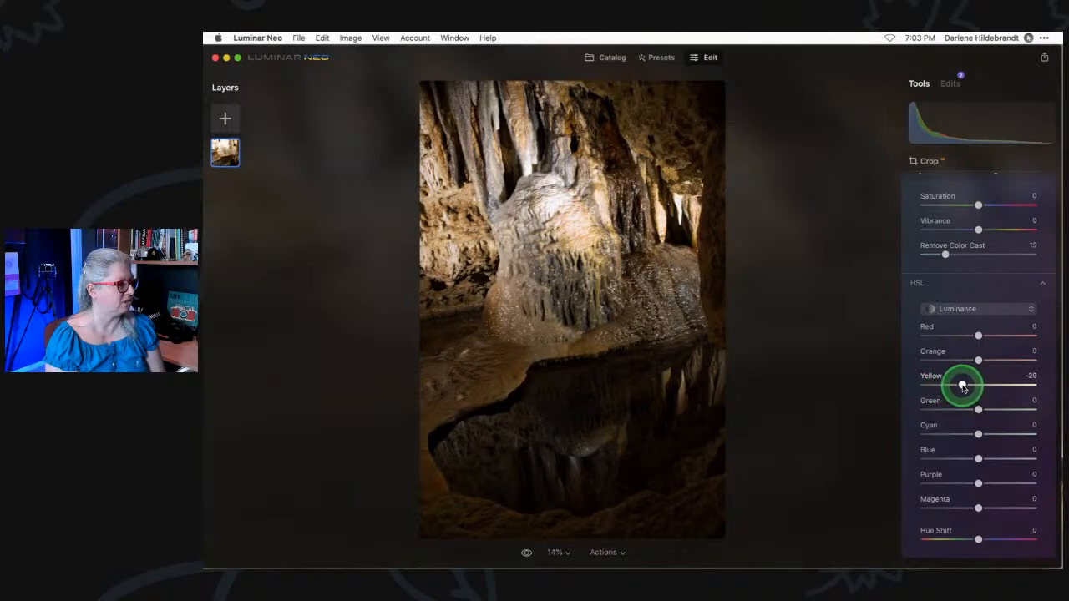
pyautogui.moveTo(981, 361)
pyautogui.mouseDown()
pyautogui.moveTo(1005, 358)
pyautogui.moveTo(941, 358)
pyautogui.moveTo(1053, 358)
pyautogui.moveTo(950, 360)
pyautogui.moveTo(998, 359)
pyautogui.mouseUp()
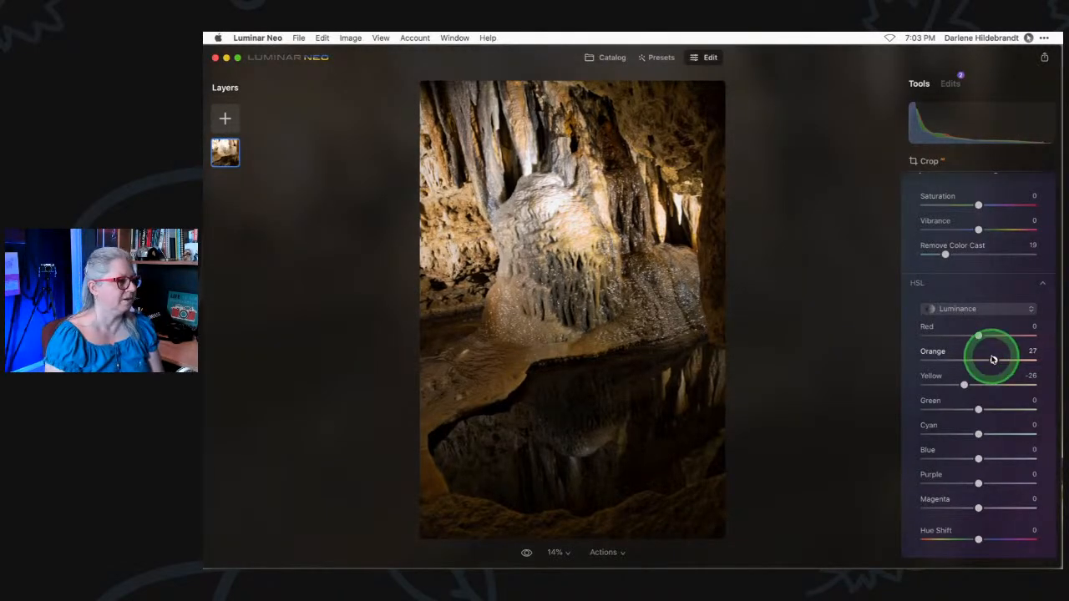
pyautogui.scroll(5, 992, 357)
pyautogui.click(964, 301)
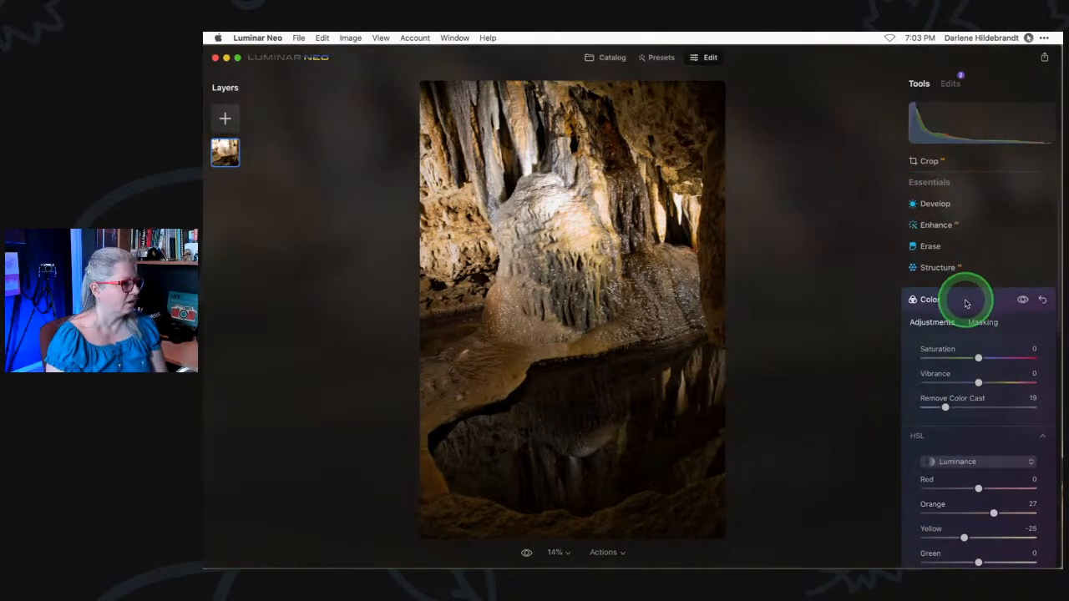
# Add a vignette to the cave photo with Amount -100, Size 13, Roundness 55 and Feather -100.
pyautogui.scroll(-1, 966, 299)
pyautogui.click(934, 356)
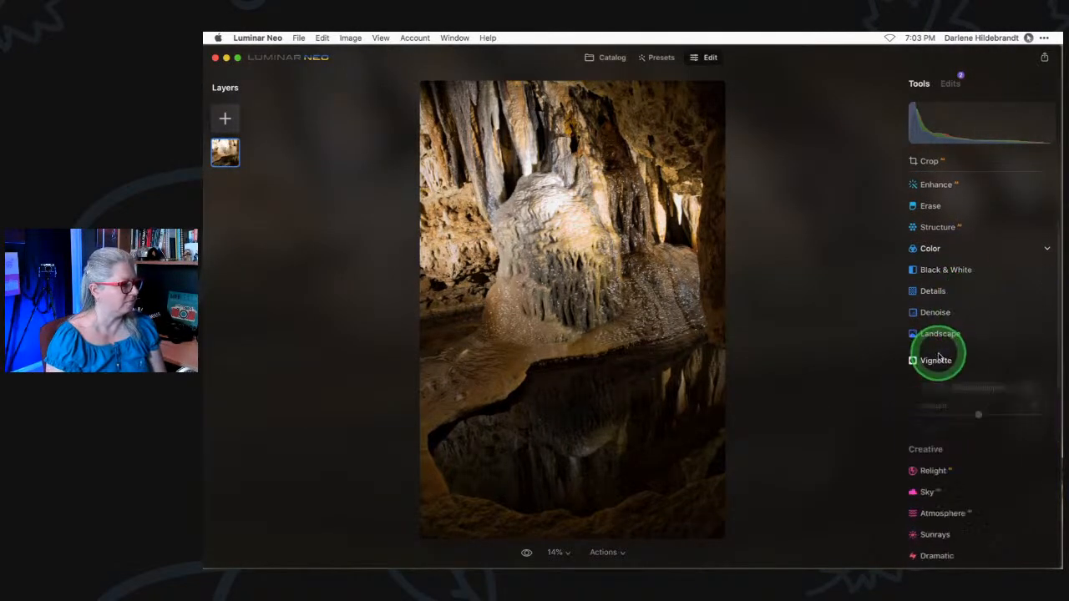
pyautogui.scroll(-1, 942, 497)
pyautogui.moveTo(966, 365); pyautogui.dragTo(863, 365)
pyautogui.moveTo(978, 478); pyautogui.dragTo(912, 471)
pyautogui.moveTo(978, 391); pyautogui.dragTo(938, 392)
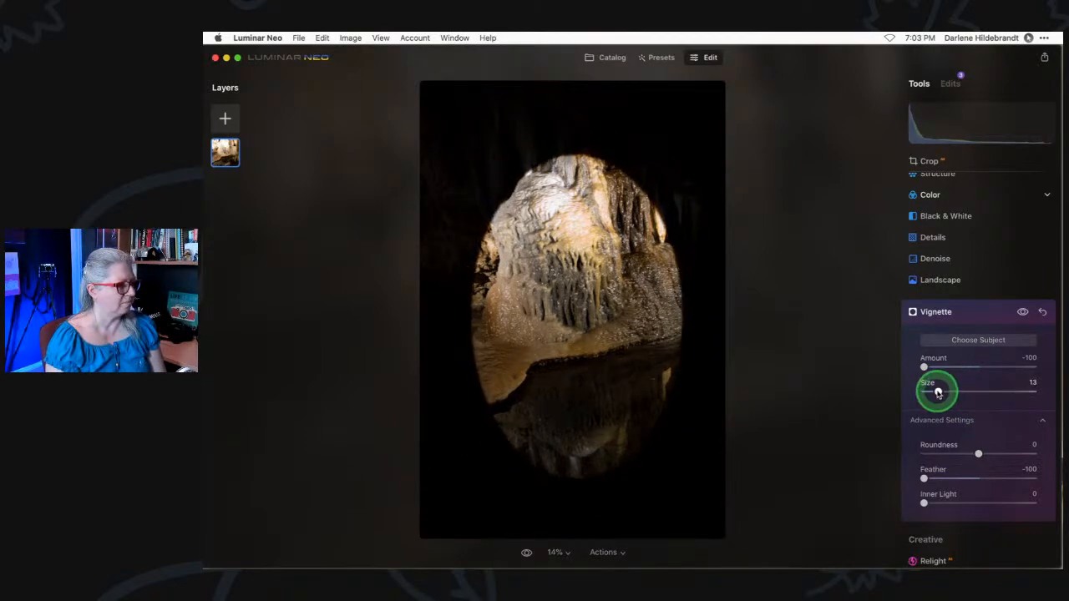
pyautogui.click(1011, 455)
# Center the vignette on the lower part of the rock formation, and set Inner Light 24, Feather 72 and Amount -62.
pyautogui.click(976, 340)
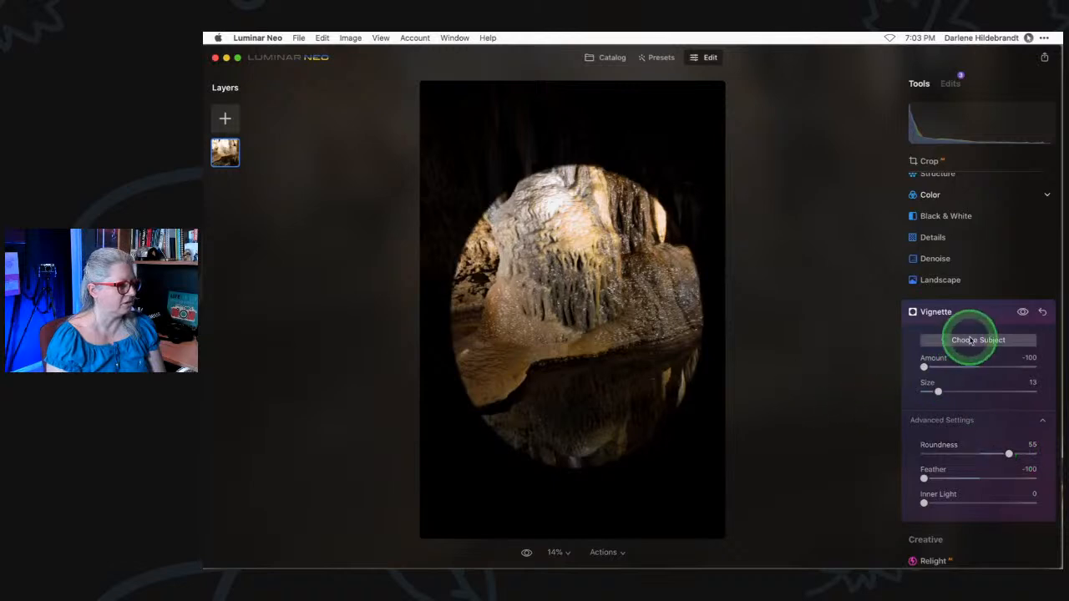
pyautogui.moveTo(614, 394)
pyautogui.mouseDown()
pyautogui.moveTo(587, 401)
pyautogui.moveTo(579, 385)
pyautogui.mouseUp()
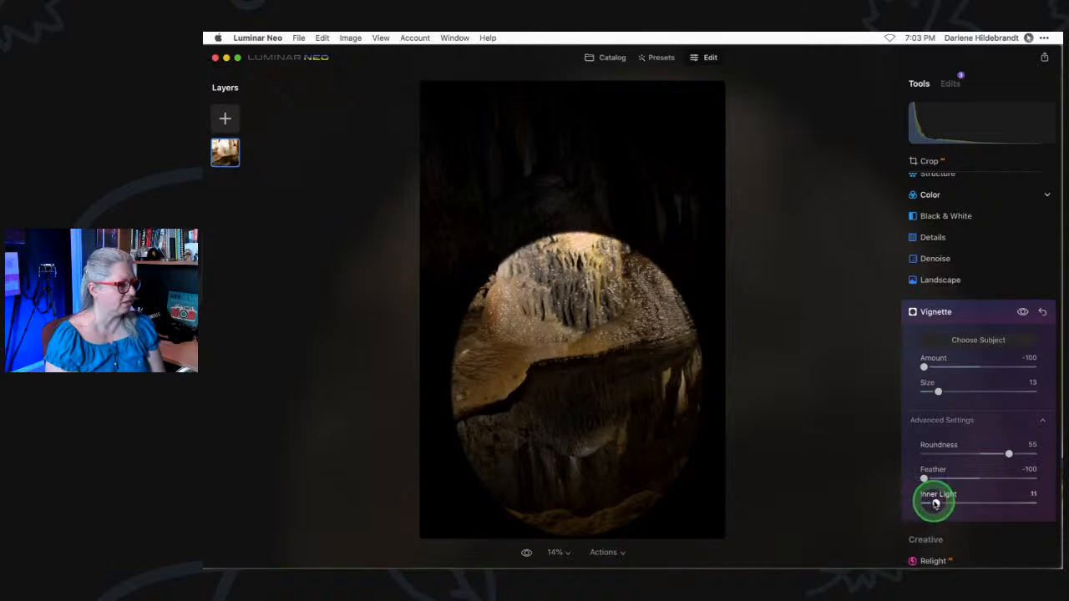
pyautogui.moveTo(949, 503); pyautogui.dragTo(1017, 478)
pyautogui.moveTo(925, 367)
pyautogui.mouseDown()
pyautogui.moveTo(966, 365)
pyautogui.moveTo(944, 367)
pyautogui.mouseUp()
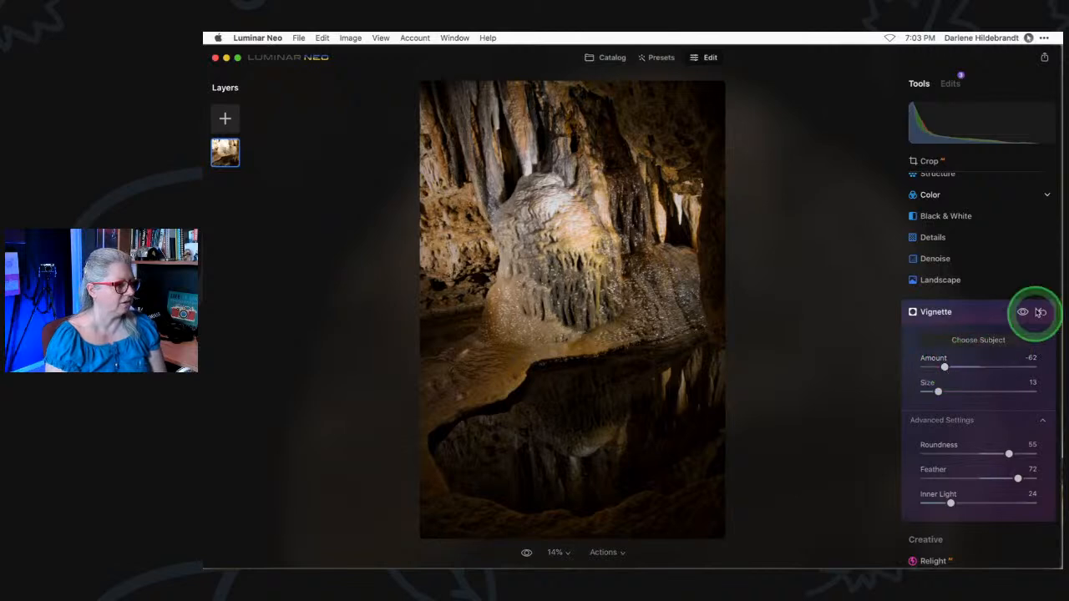
# Set the vignette's Size to 22 and Inner Light to 57, comparing the photo with and without it, and close the tool.
pyautogui.click(1023, 312)
pyautogui.click(946, 392)
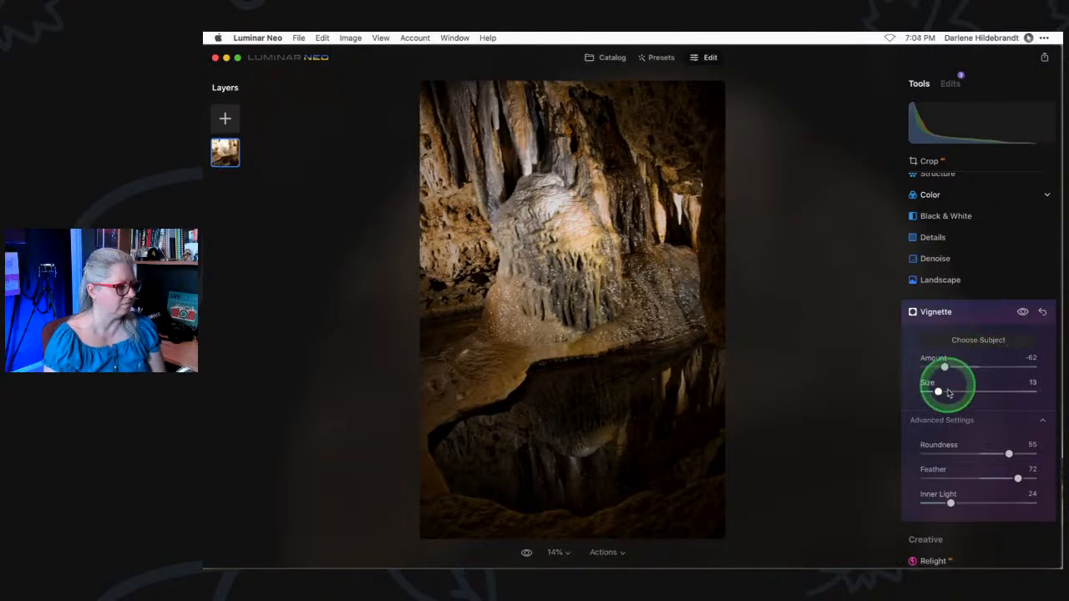
pyautogui.moveTo(940, 394); pyautogui.dragTo(950, 390)
pyautogui.click(1023, 311)
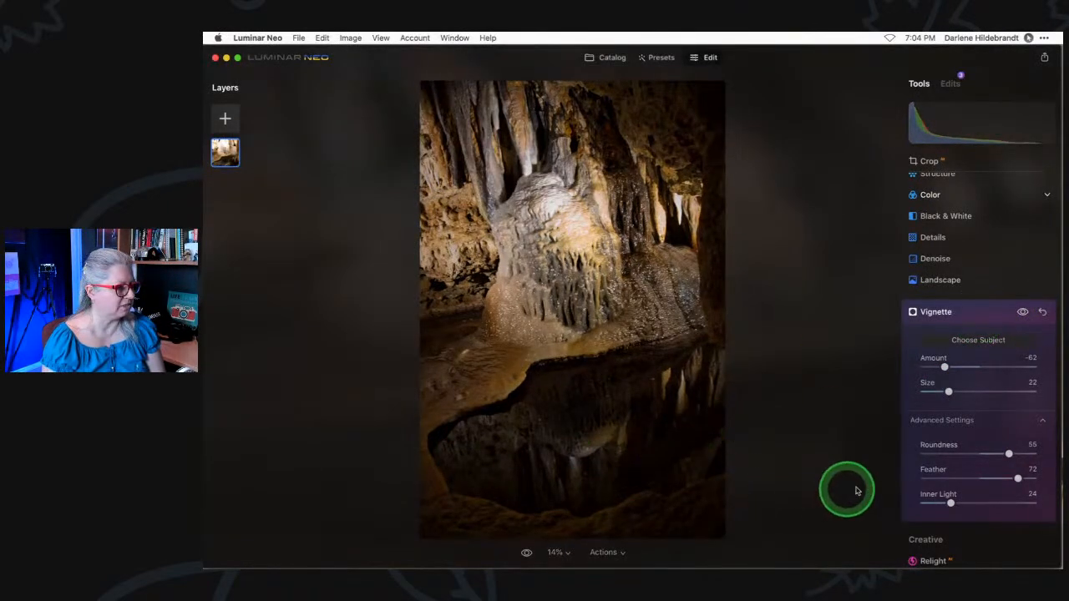
pyautogui.moveTo(950, 503); pyautogui.dragTo(987, 500)
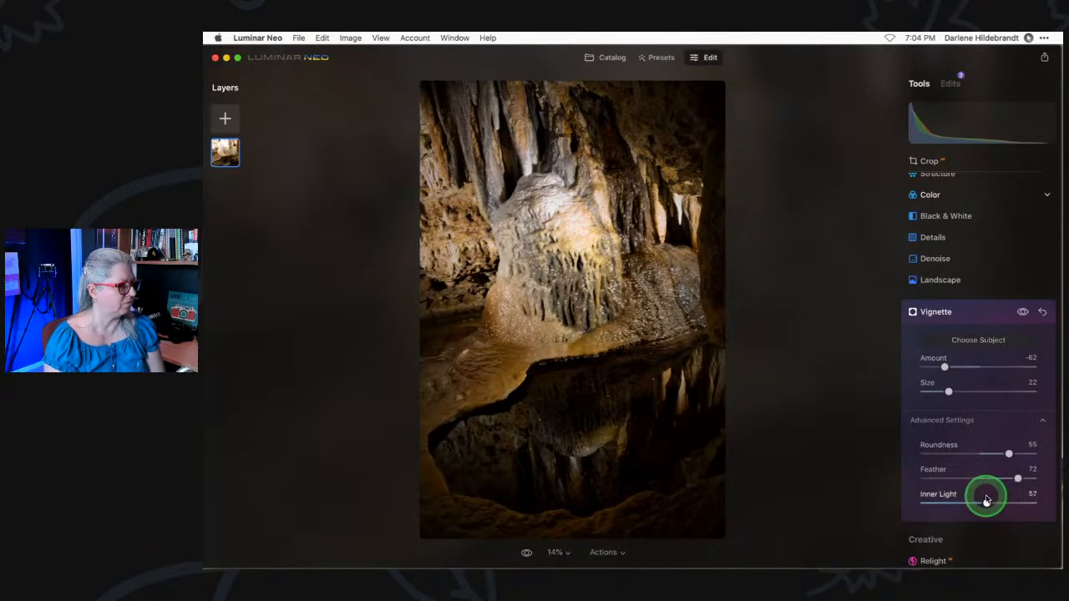
pyautogui.click(1017, 314)
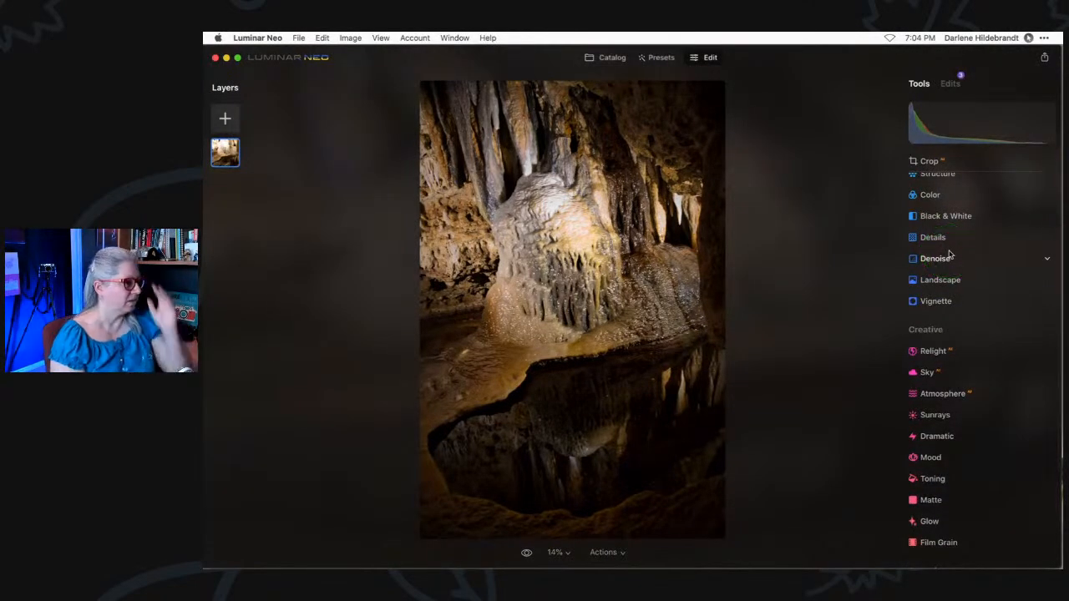
# Compare the edited cave photo with its unedited original.
pyautogui.press('\\')
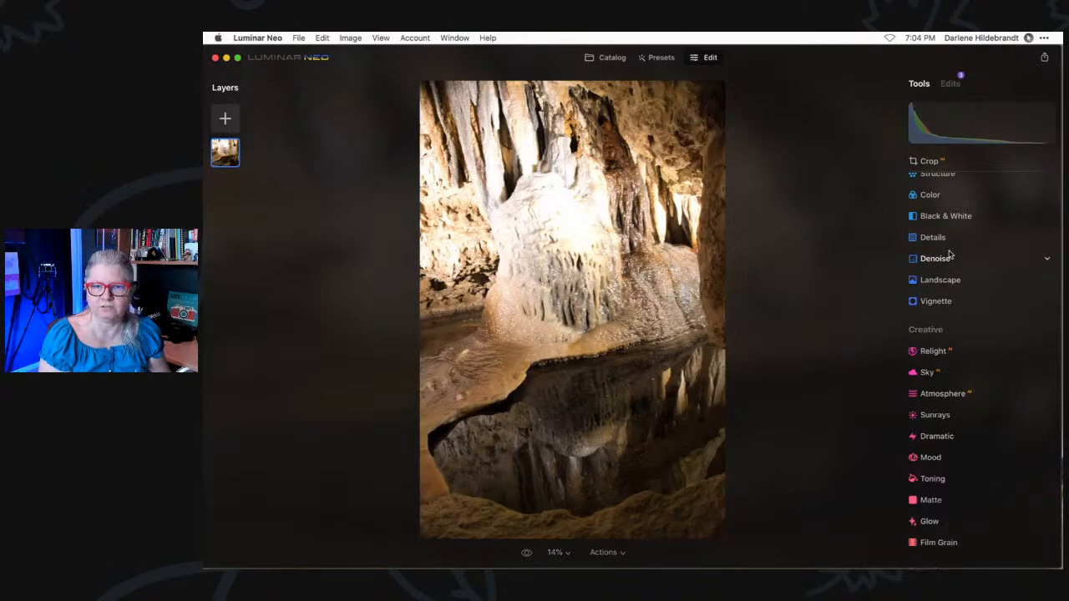
pyautogui.press('\\')
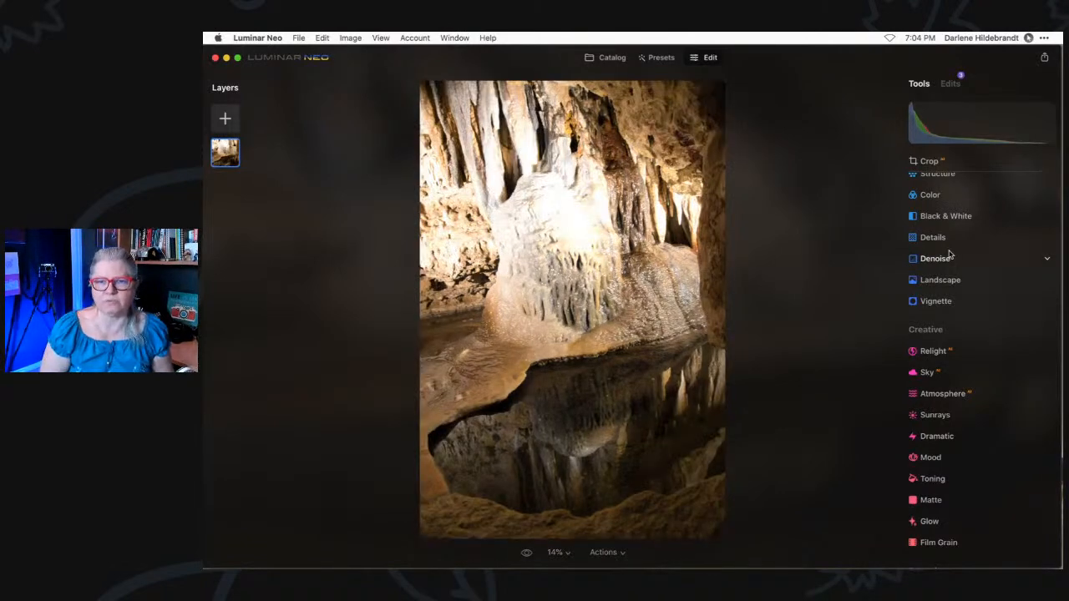
pyautogui.press('\\')
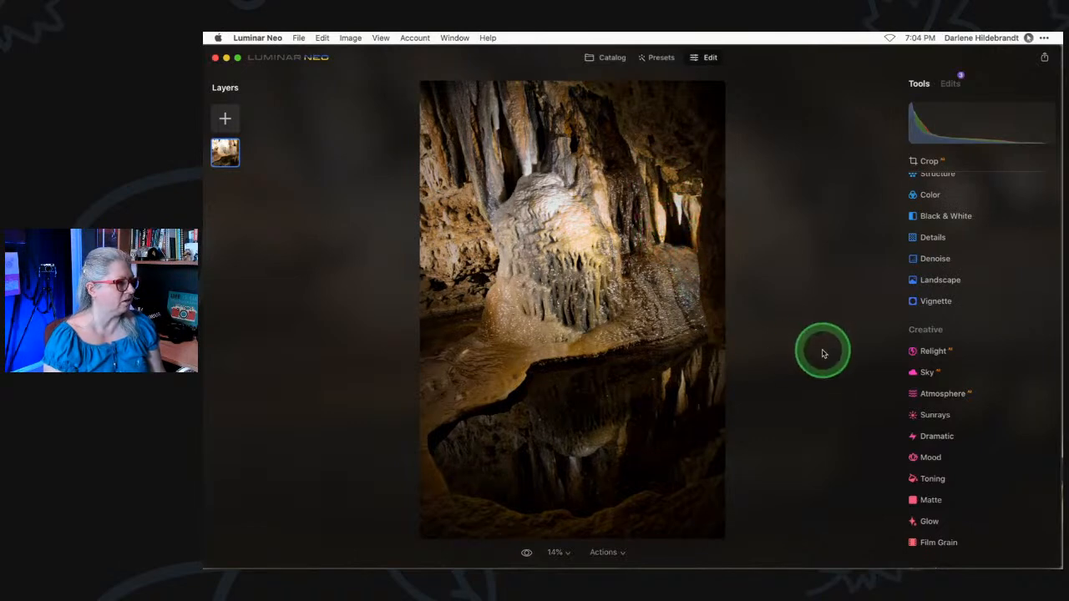
# Try Supercontrast with Highlights Contrast 25, Highlights Balance 67, Midtones Contrast 59 and Midtones Balance 77.
pyautogui.scroll(-1, 1011, 321)
pyautogui.scroll(-5, 1009, 319)
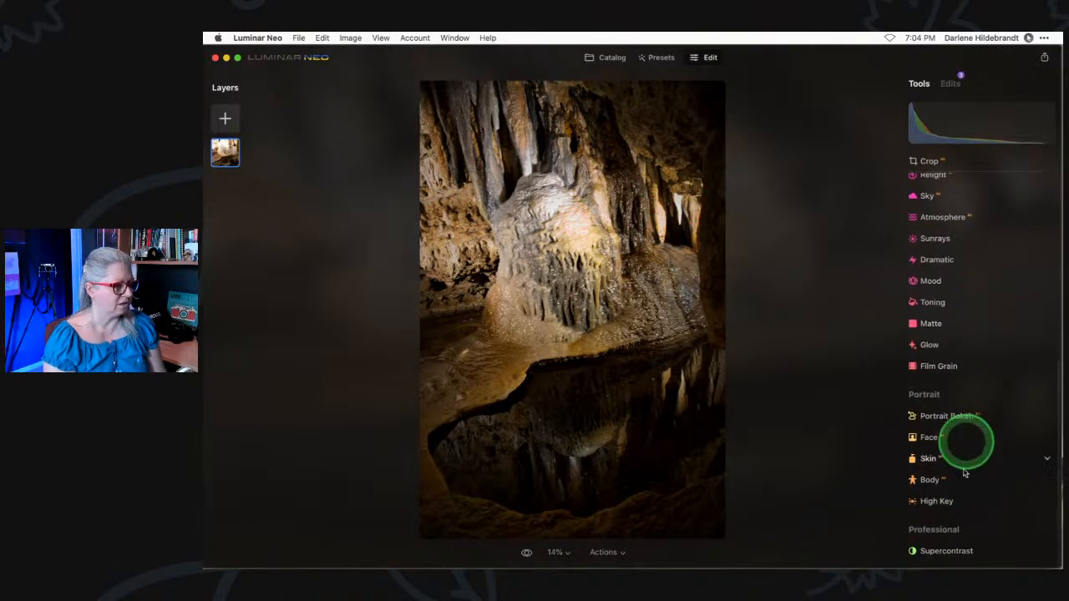
pyautogui.click(947, 552)
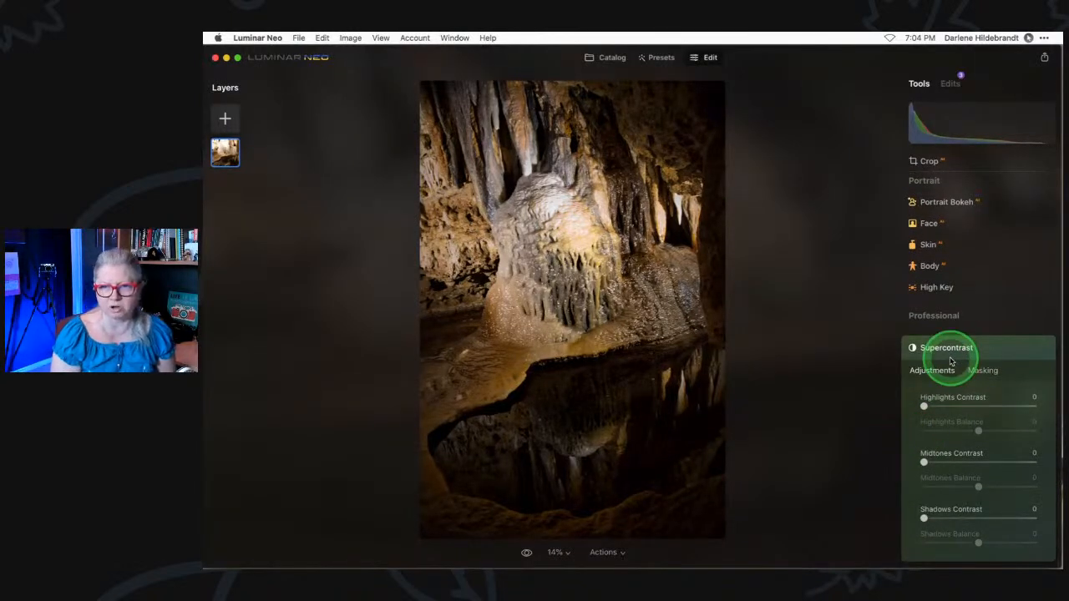
pyautogui.moveTo(924, 406); pyautogui.dragTo(982, 406)
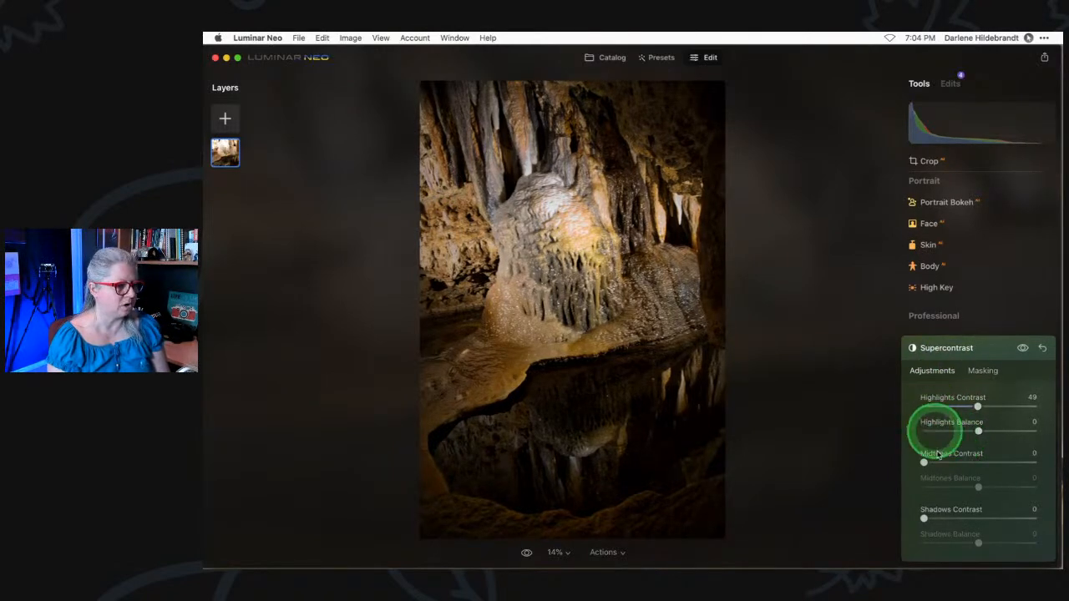
pyautogui.moveTo(978, 431); pyautogui.dragTo(1017, 432)
pyautogui.moveTo(978, 406); pyautogui.dragTo(946, 404)
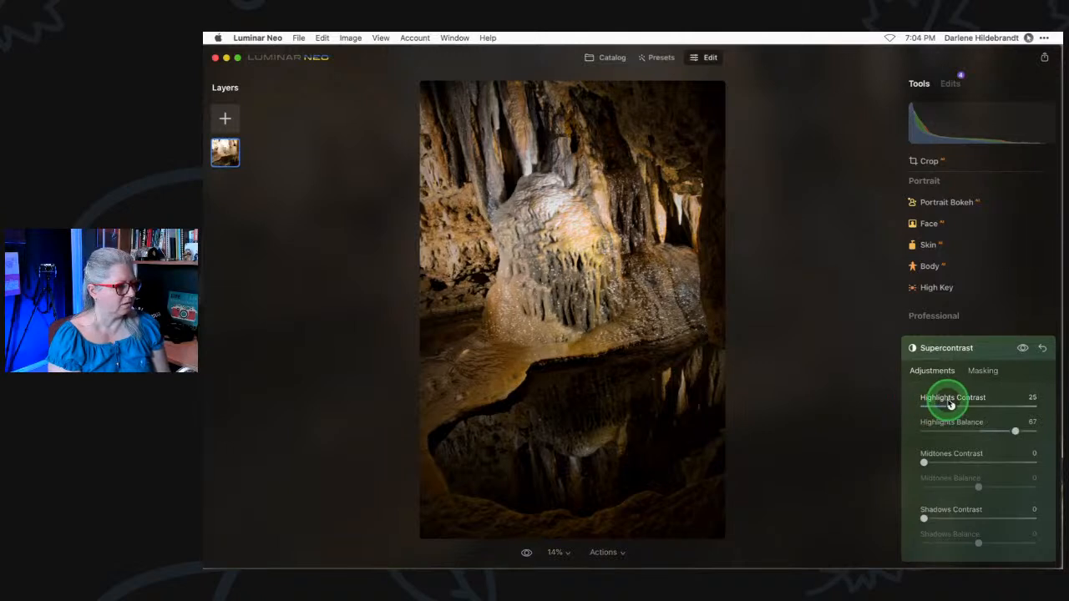
pyautogui.moveTo(924, 462); pyautogui.dragTo(1021, 486)
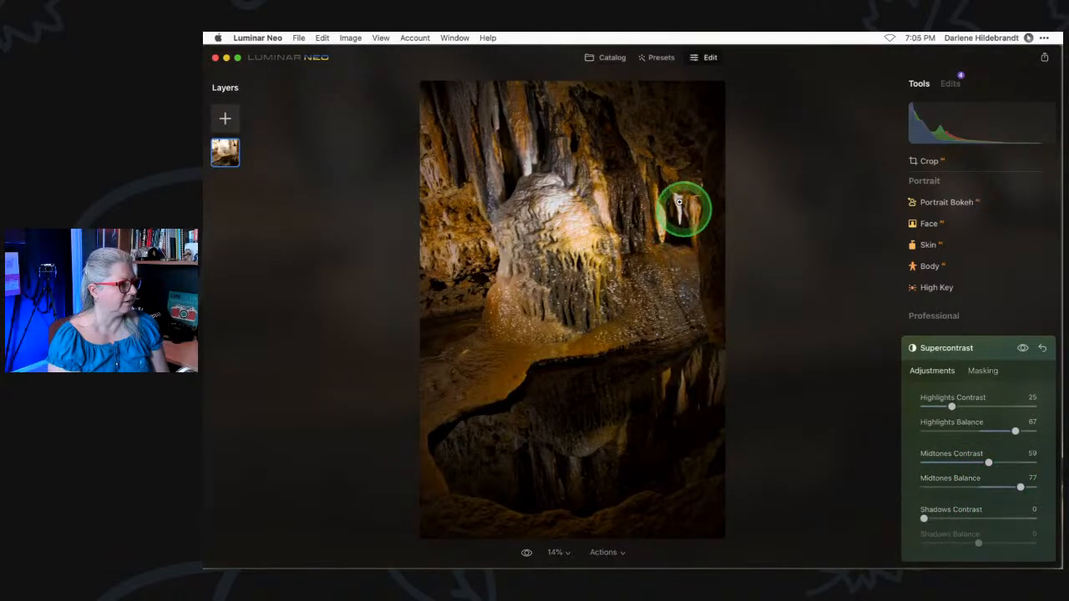
# Compare the cave photo with and without the Supercontrast adjustment.
pyautogui.click(1023, 348)
pyautogui.click(1023, 348)
pyautogui.click(1024, 347)
pyautogui.click(1023, 347)
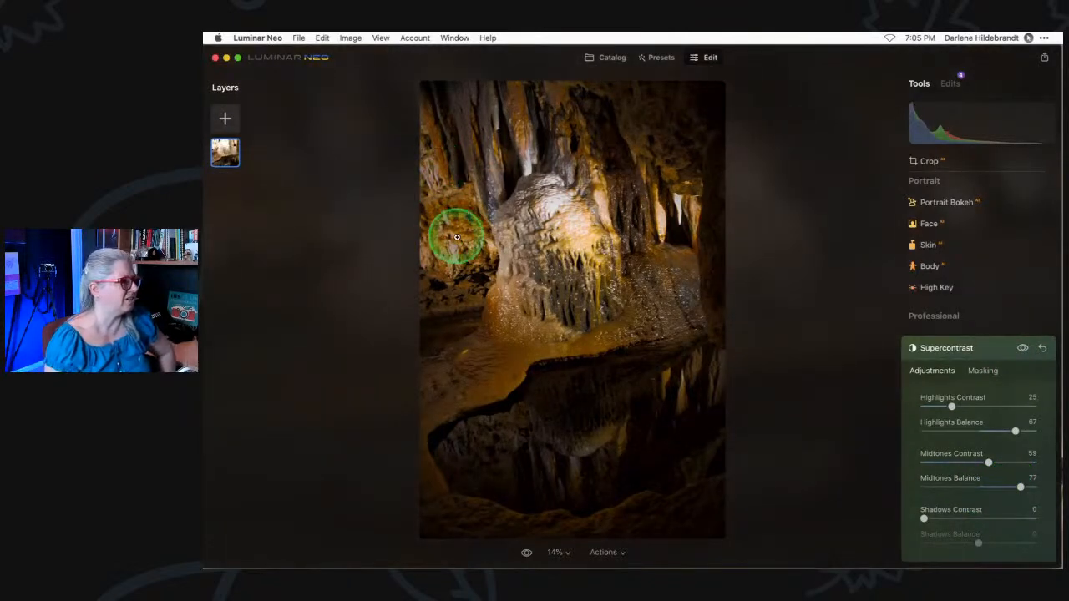
pyautogui.click(1024, 349)
# Reset the Supercontrast adjustment and delete it from the photo's applied edits.
pyautogui.click(1044, 350)
pyautogui.scroll(10, 988, 352)
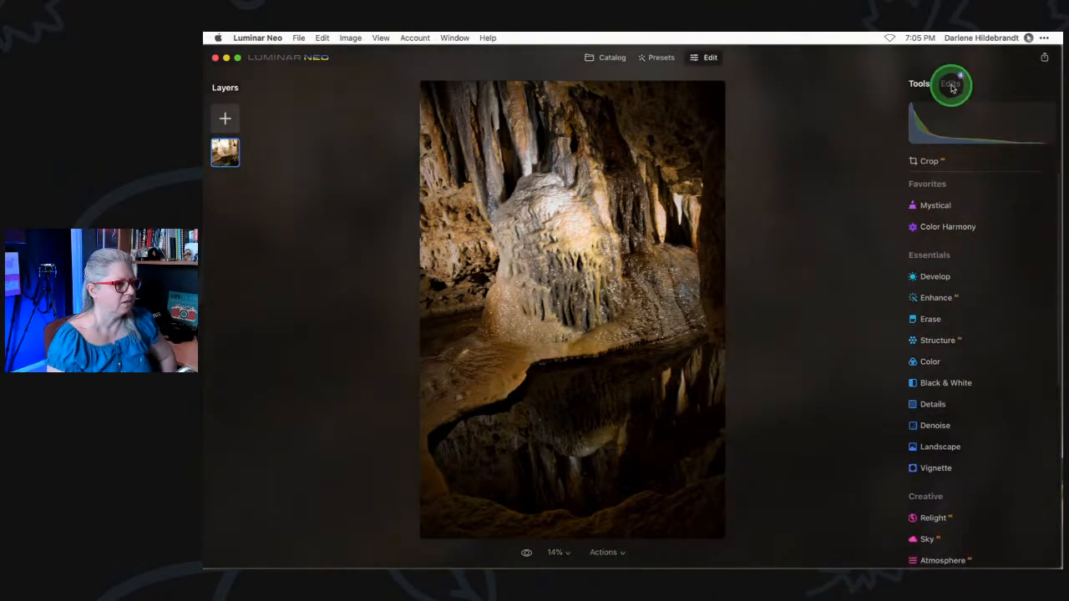
pyautogui.click(950, 83)
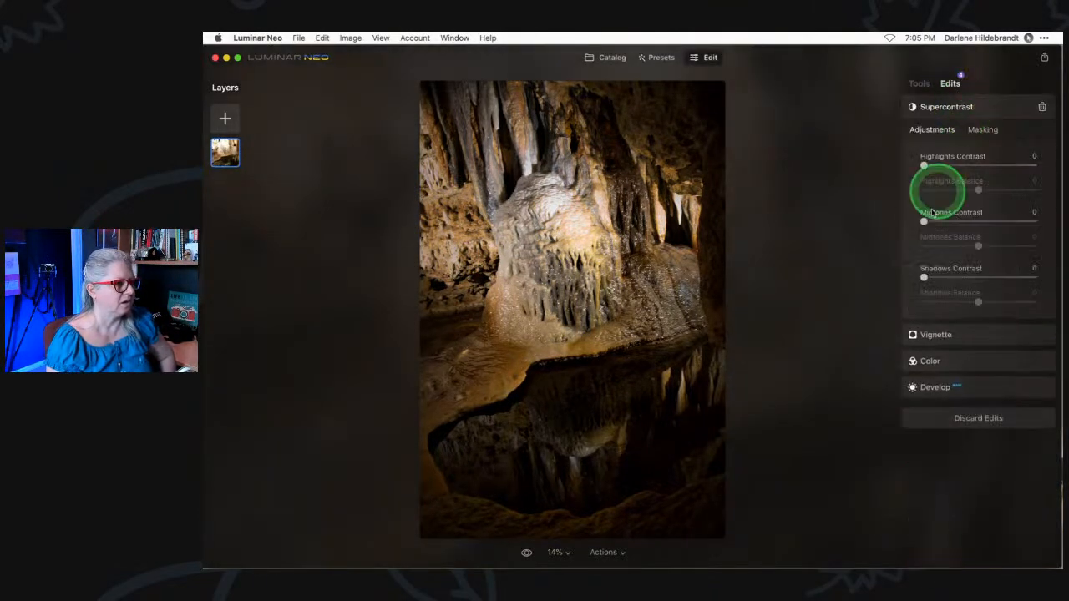
pyautogui.click(1043, 109)
pyautogui.click(920, 84)
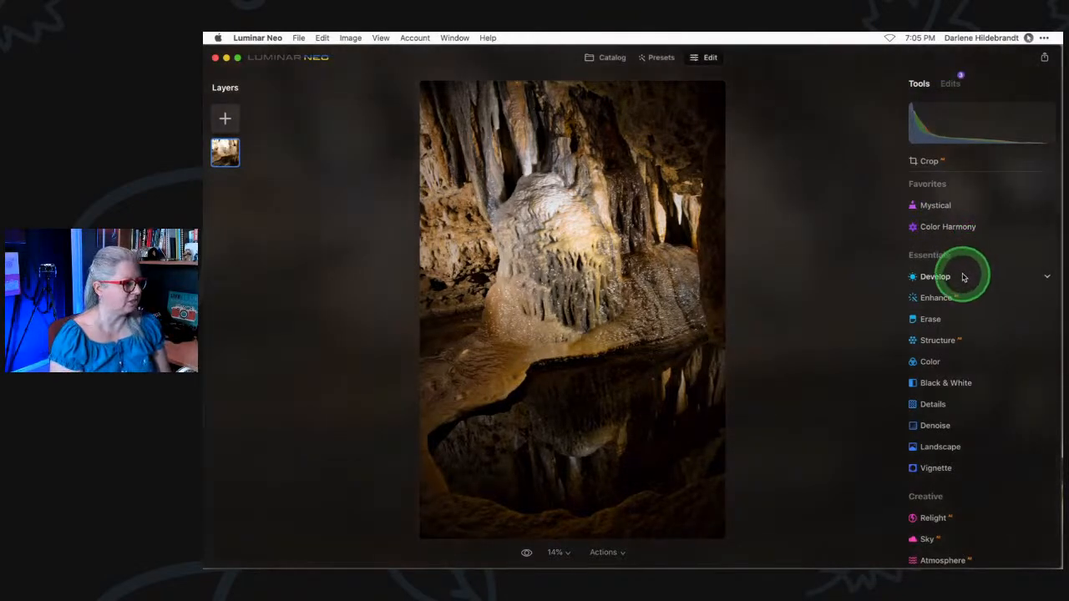
# Add a second Develop adjustment with Exposure -1.20 and Highlights -100, and open its masking options.
pyautogui.click(966, 278)
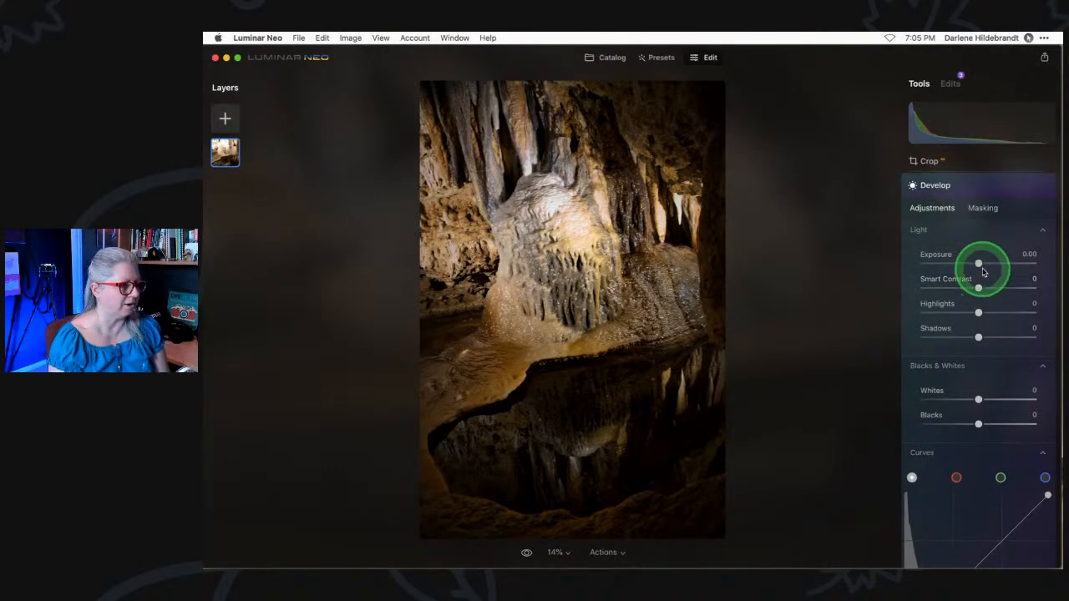
pyautogui.moveTo(979, 264); pyautogui.dragTo(966, 264)
pyautogui.moveTo(978, 312); pyautogui.dragTo(911, 314)
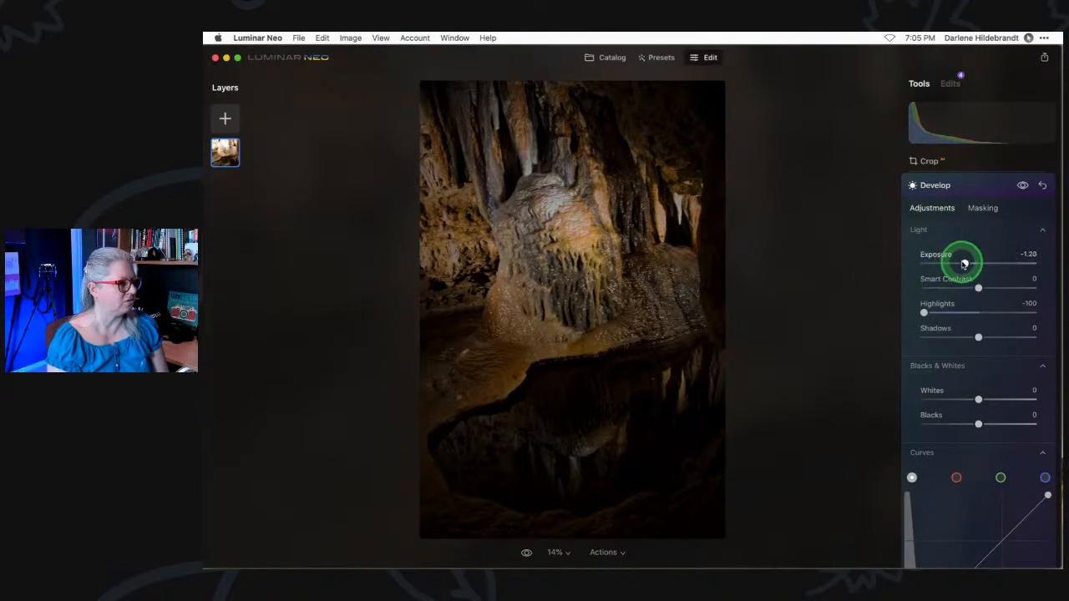
pyautogui.click(981, 211)
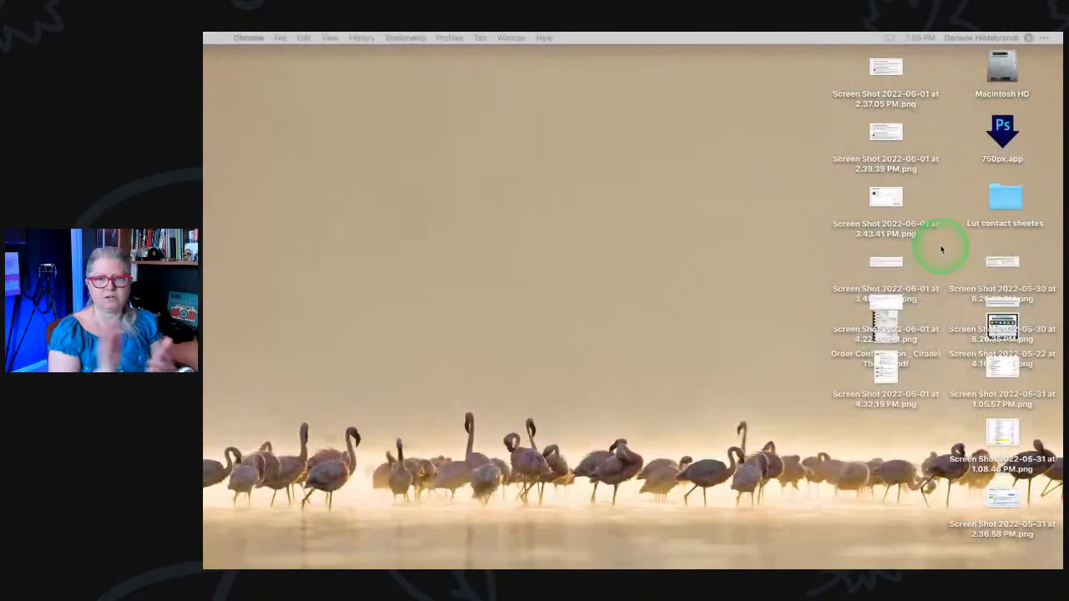
# Relaunch Luminar Neo through a Spotlight search and switch to it.
pyautogui.press('super+space')
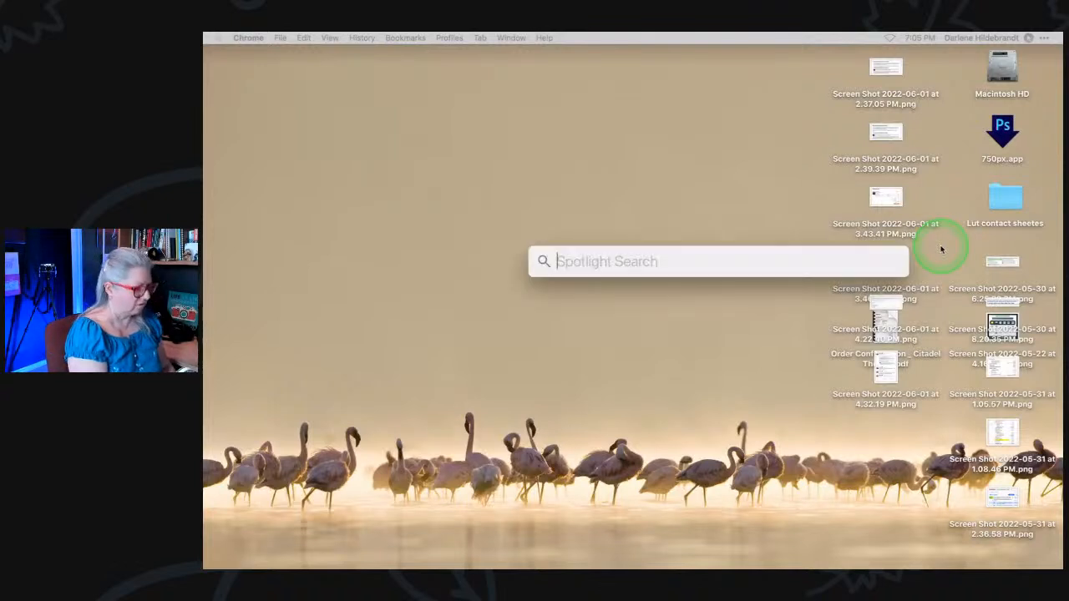
pyautogui.write('lu')
pyautogui.press('Return')
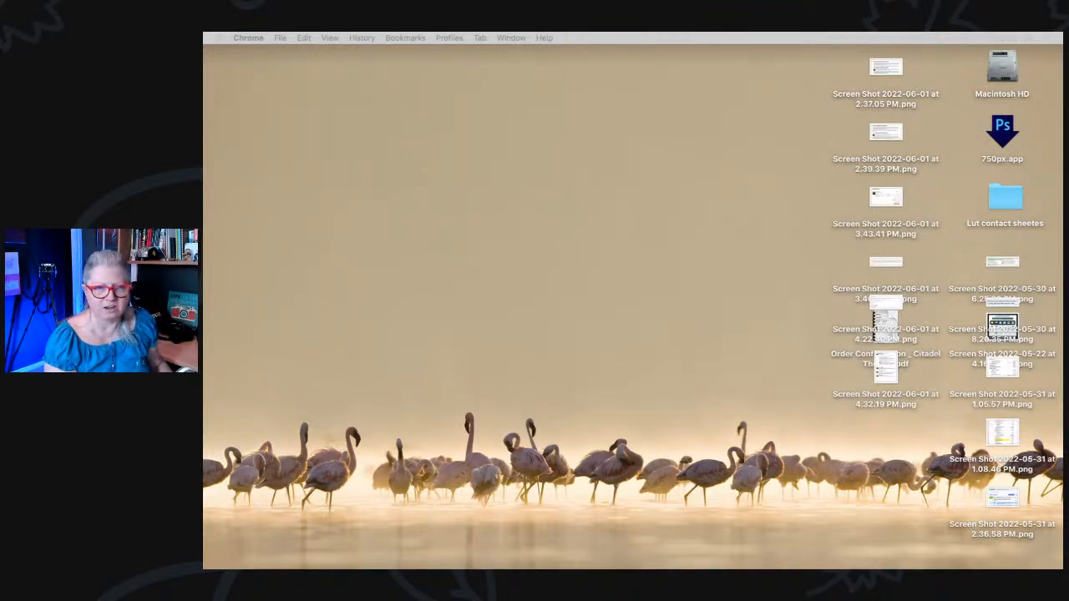
pyautogui.press('super+Tab')
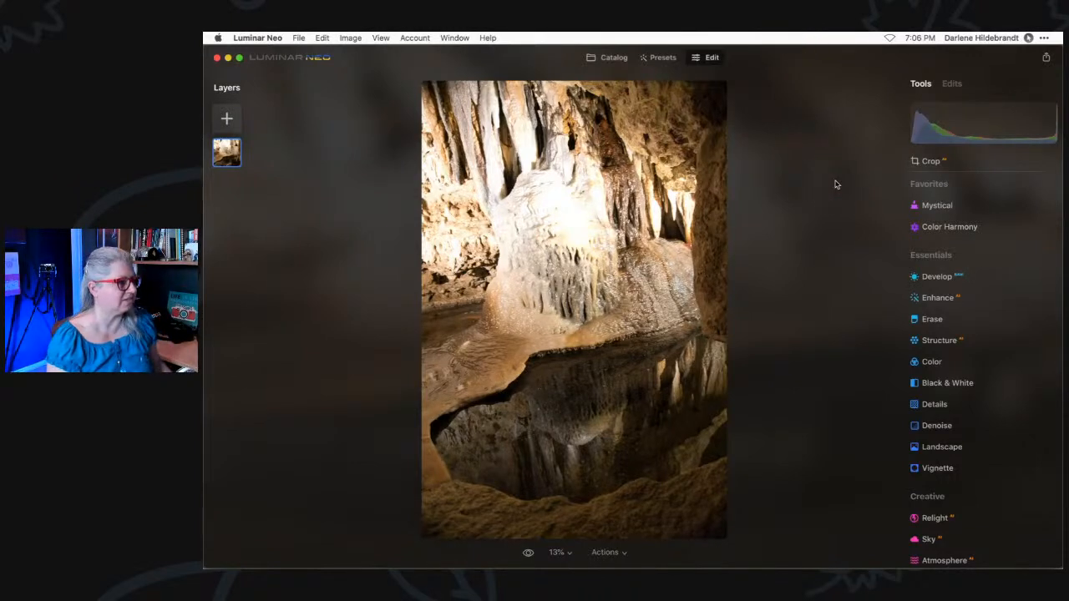
# Set the cave photo's camera profile to Camera Neutral in the Develop tool.
pyautogui.click(938, 277)
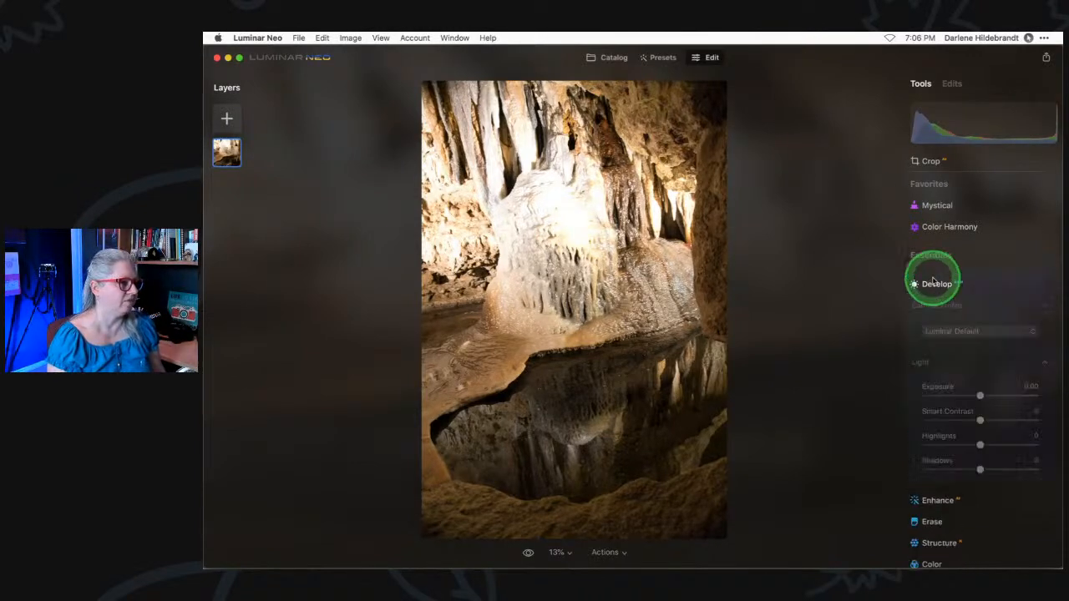
pyautogui.click(967, 273)
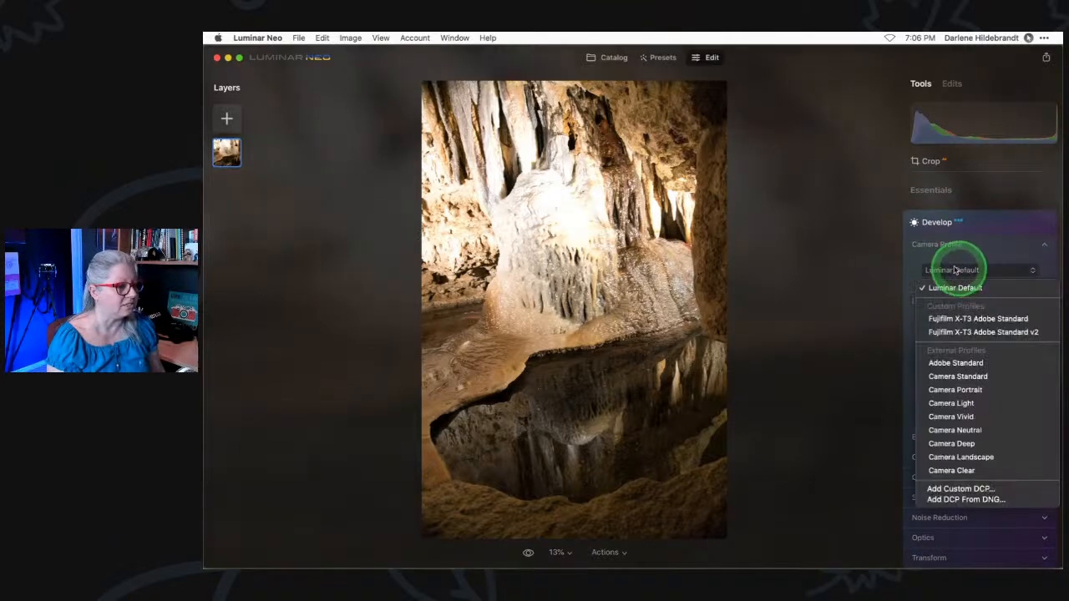
pyautogui.click(952, 429)
pyautogui.click(953, 284)
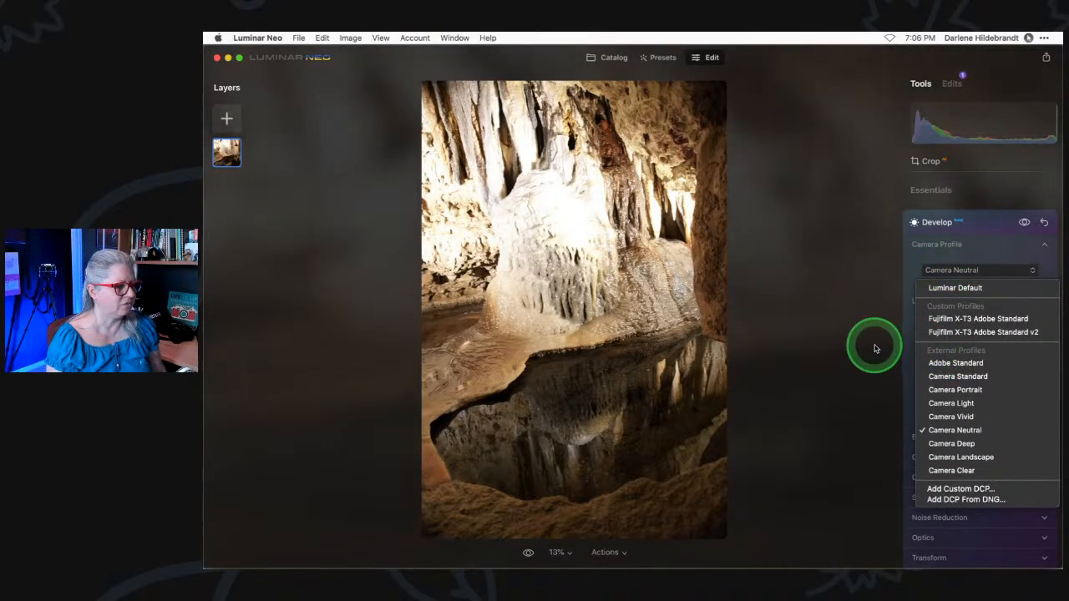
pyautogui.click(912, 247)
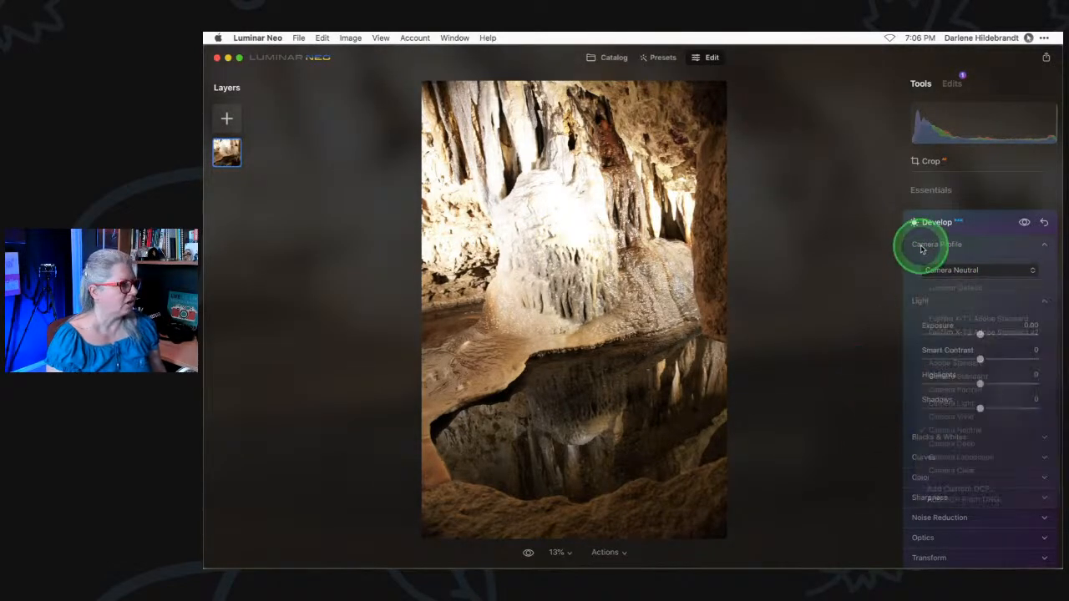
# Set Exposure to -1.34, Highlights to -74 and Shadows to 33 in the Develop tool.
pyautogui.scroll(-1, 966, 365)
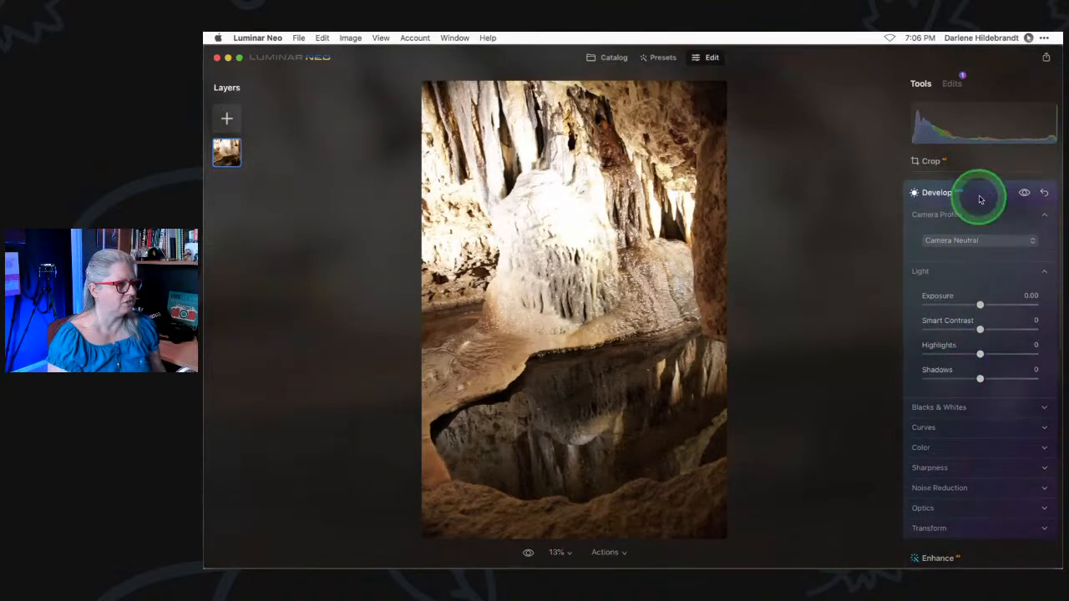
pyautogui.moveTo(979, 306); pyautogui.dragTo(967, 306)
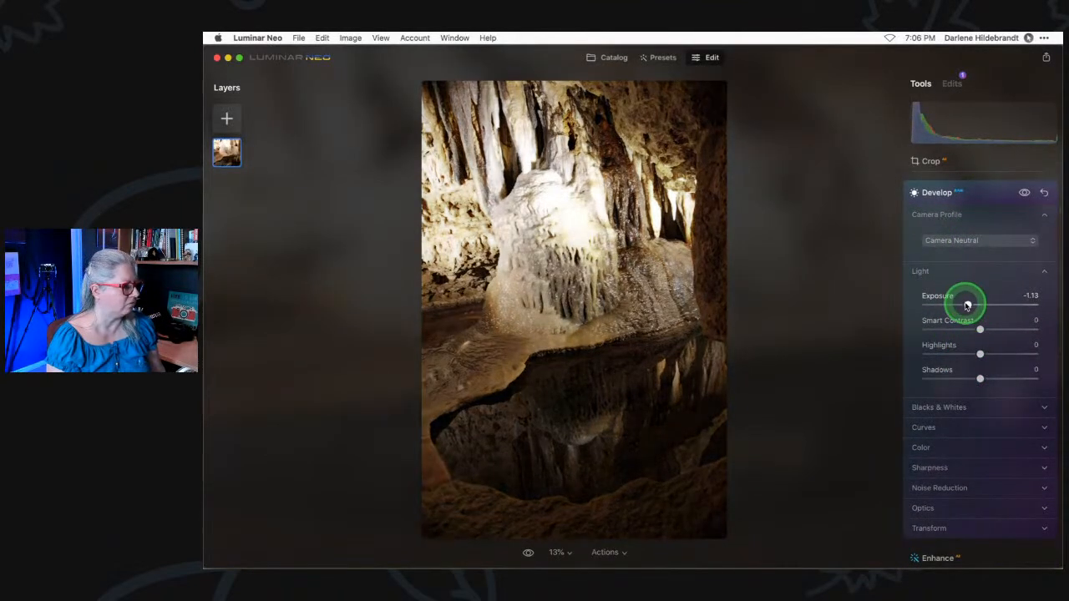
pyautogui.moveTo(980, 354); pyautogui.dragTo(943, 354)
pyautogui.moveTo(979, 379); pyautogui.dragTo(998, 379)
pyautogui.click(968, 306)
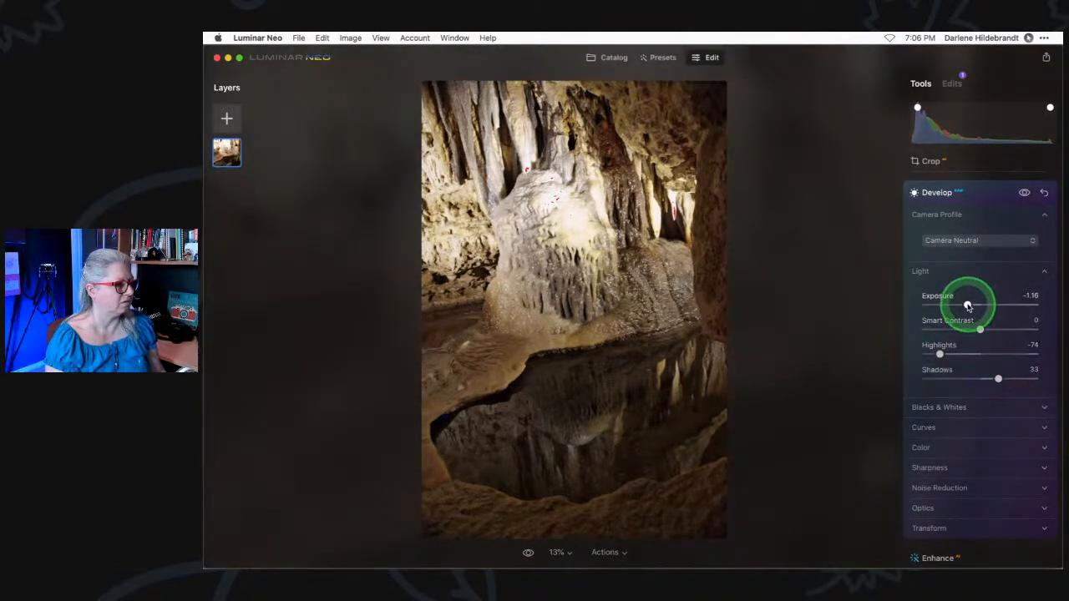
# Open the Color settings of the Develop tool.
pyautogui.scroll(-2, 967, 334)
pyautogui.click(929, 389)
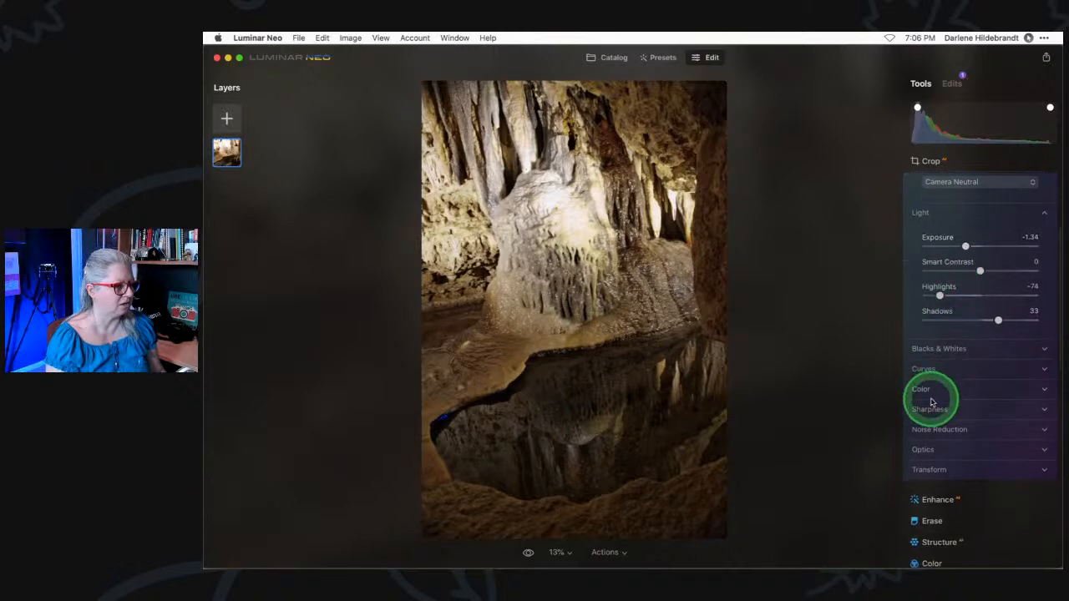
# Reduce the cave photo's color cast with the Color tool by setting Remove Color Cast to 21.
pyautogui.click(969, 448)
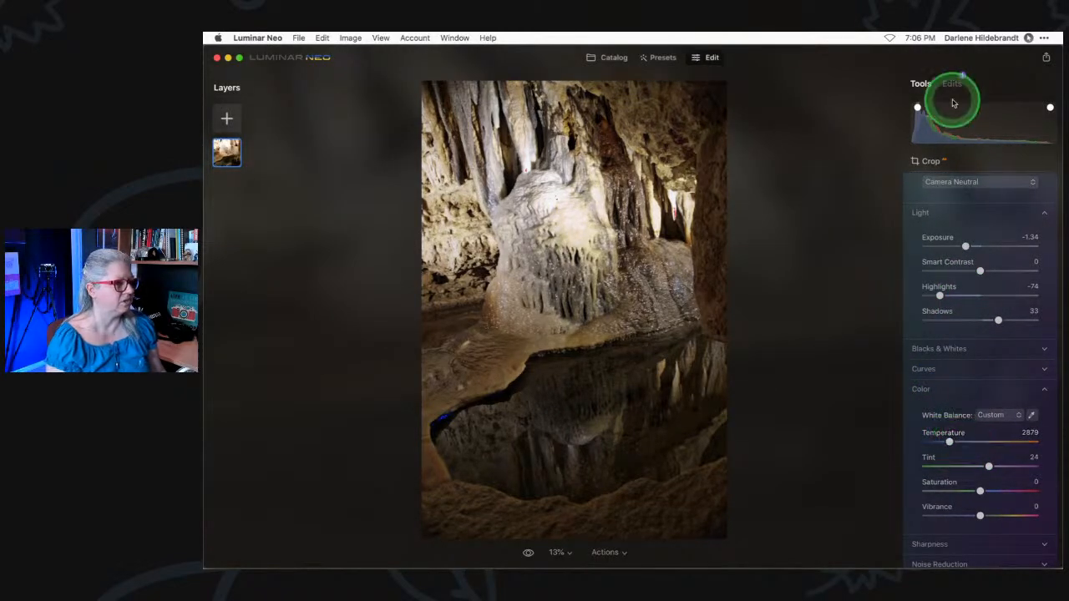
pyautogui.scroll(5, 963, 185)
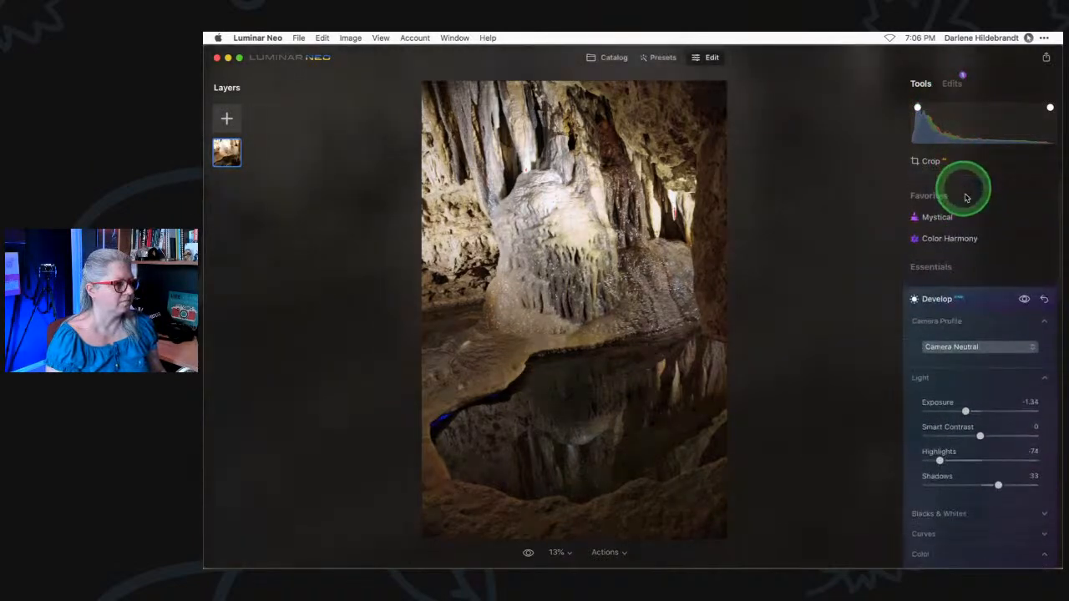
pyautogui.click(966, 284)
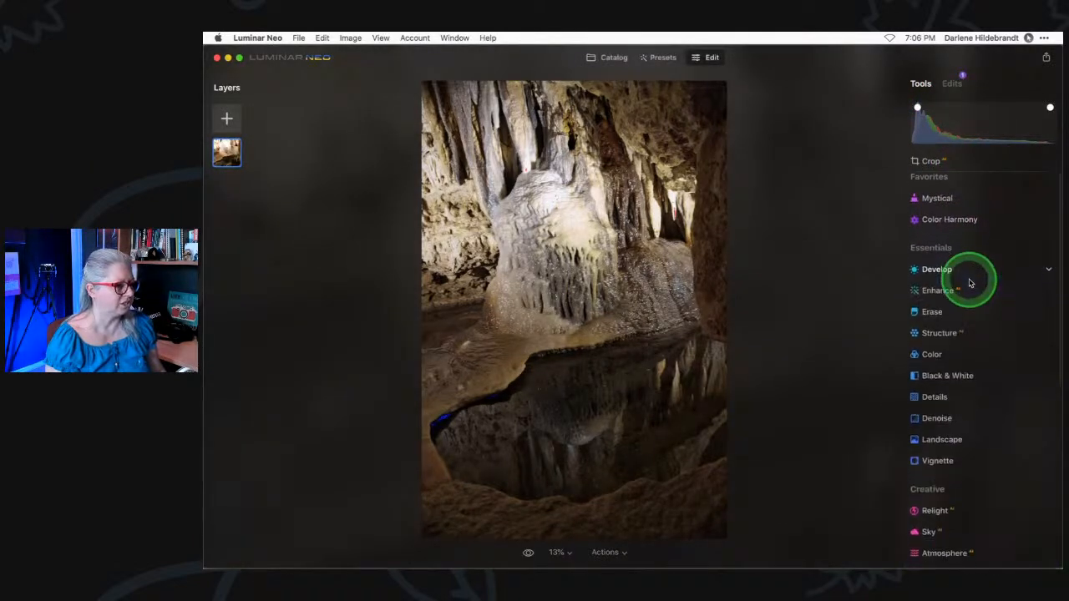
pyautogui.click(930, 355)
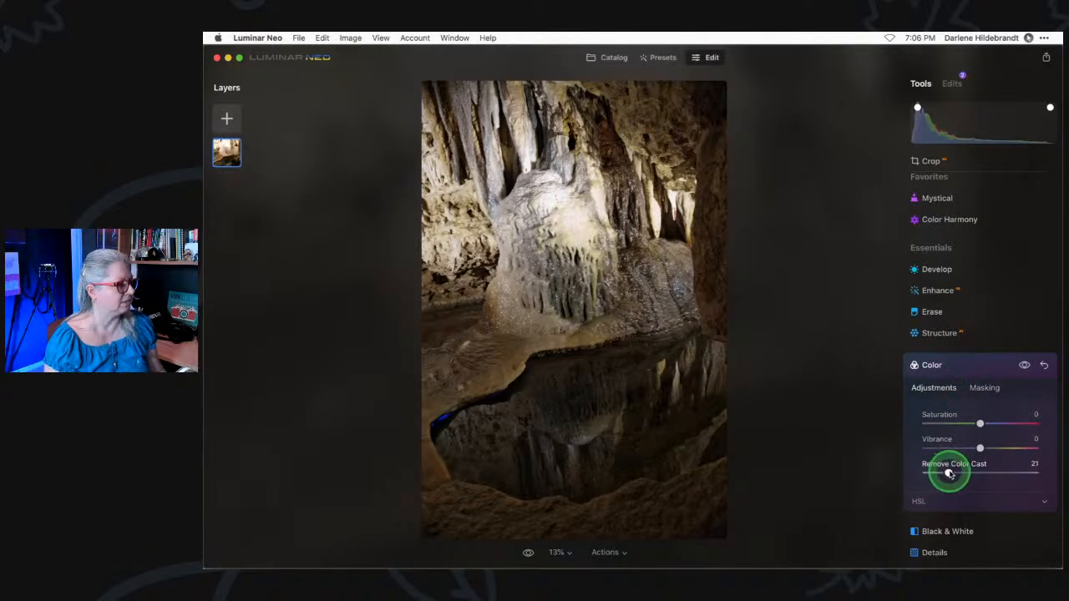
pyautogui.click(974, 364)
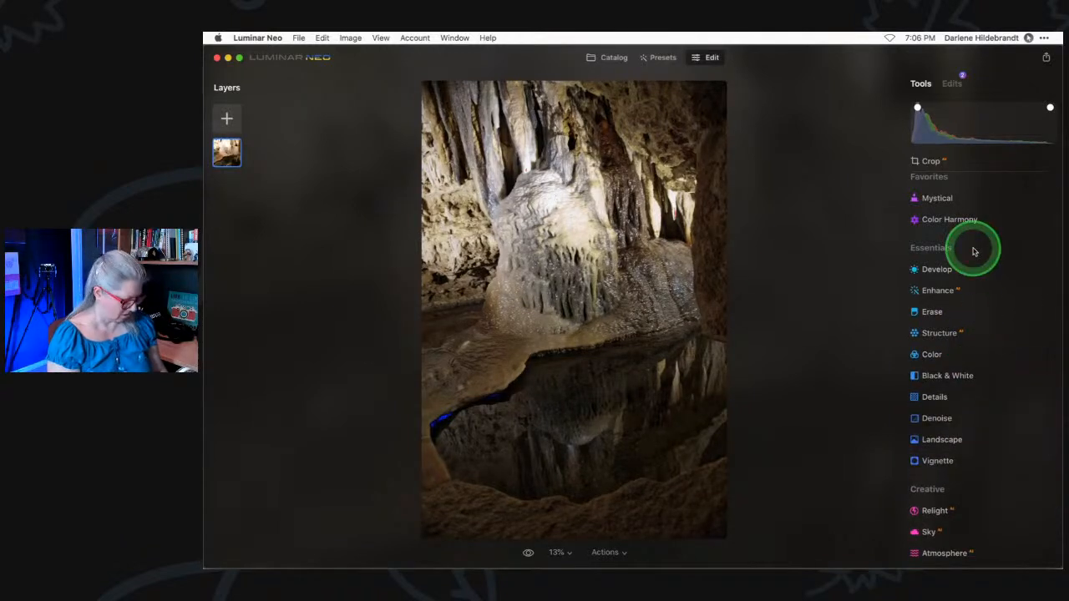
# Add a new Develop adjustment with Exposure at -1.96 and Highlights at -100.
pyautogui.scroll(-1, 974, 251)
pyautogui.scroll(1, 973, 251)
pyautogui.click(937, 276)
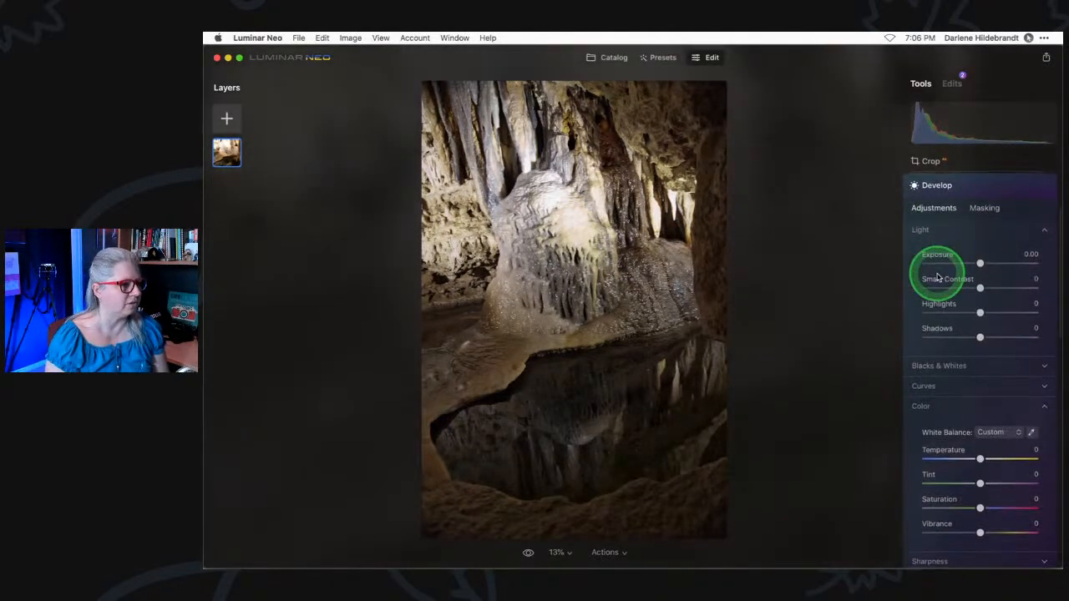
pyautogui.click(939, 404)
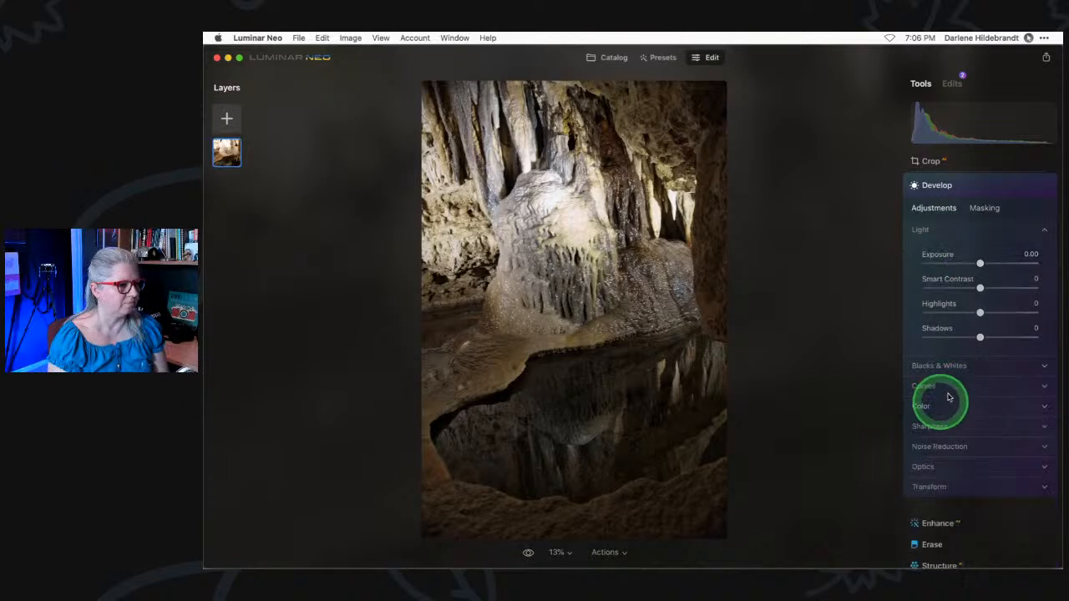
pyautogui.click(981, 264)
pyautogui.moveTo(973, 264); pyautogui.dragTo(958, 263)
pyautogui.moveTo(952, 313); pyautogui.dragTo(916, 308)
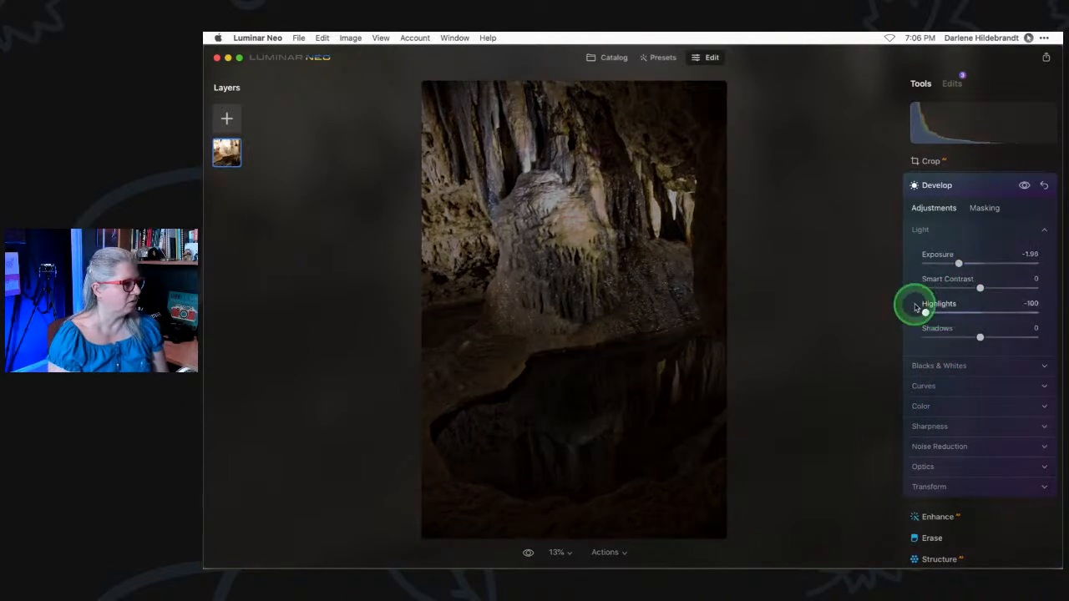
# Start a brush mask for the darkening Develop adjustment, with Softness 64, Strength 57 and a much smaller brush size.
pyautogui.click(986, 208)
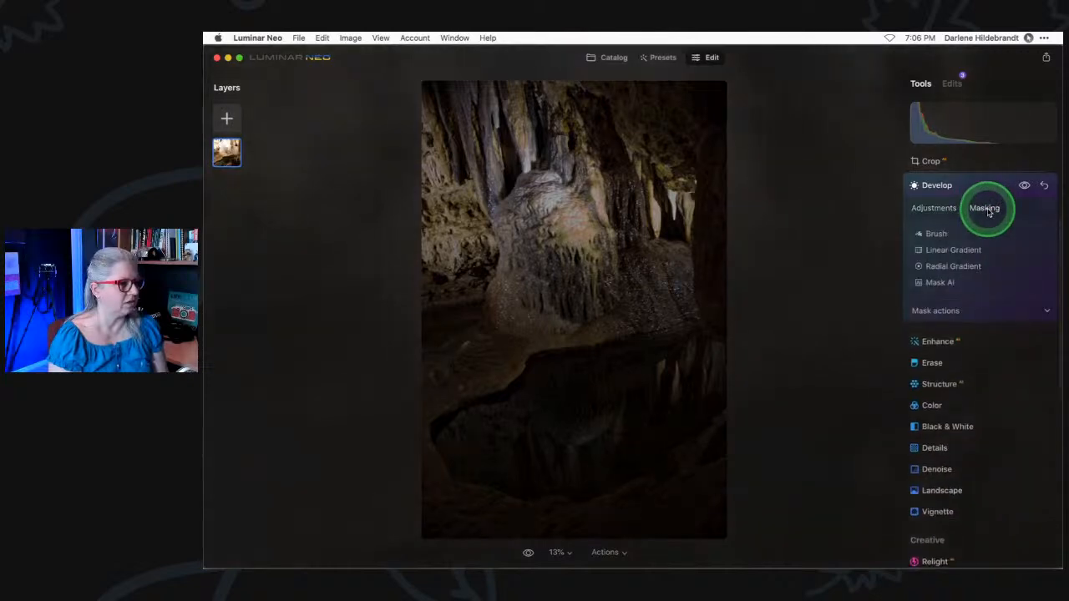
pyautogui.click(934, 234)
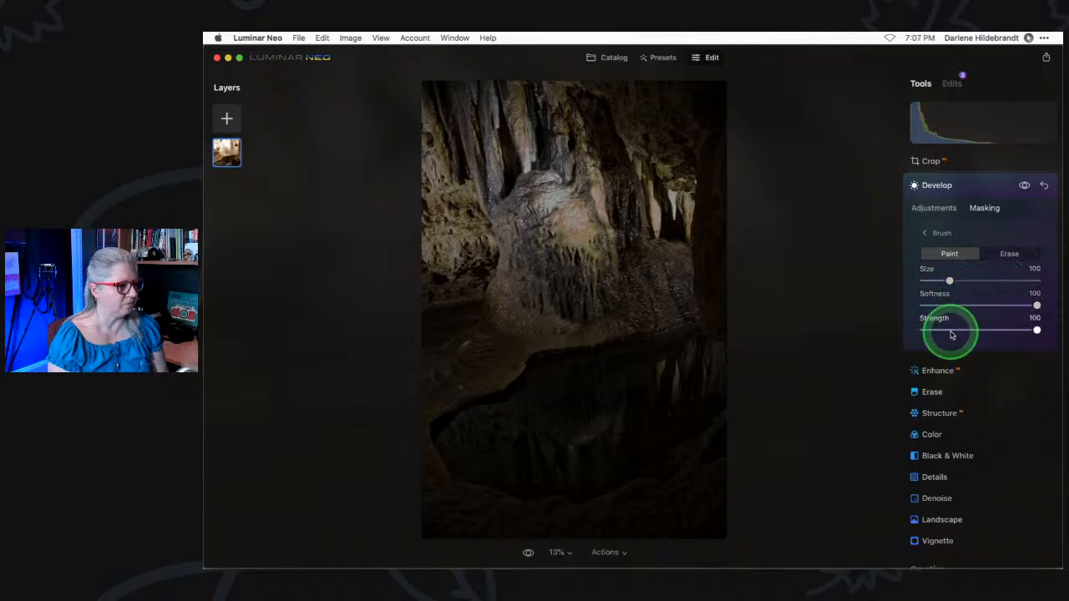
pyautogui.click(988, 329)
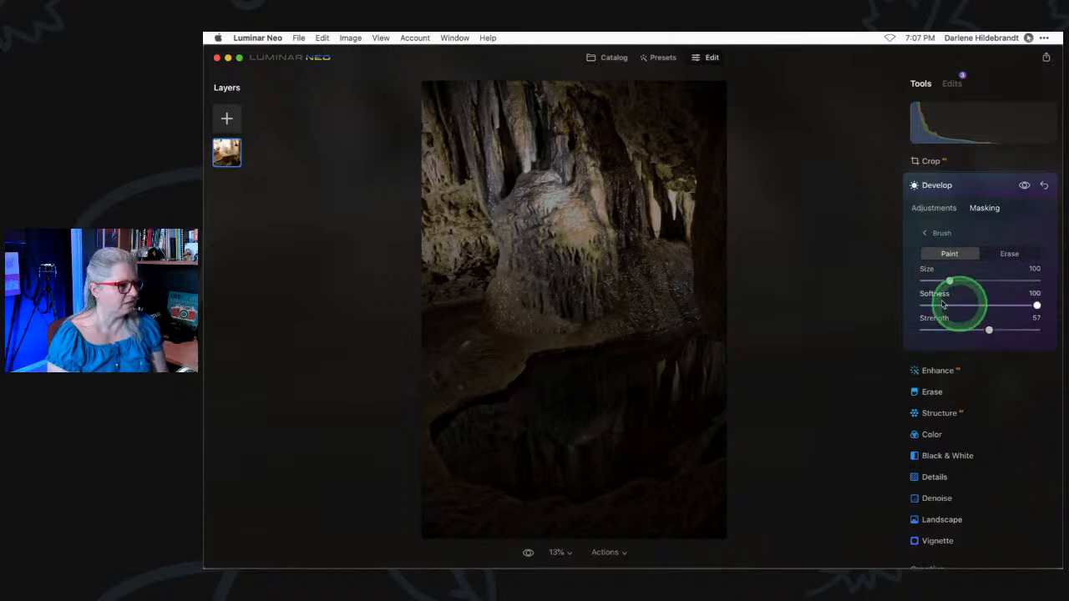
pyautogui.click(999, 305)
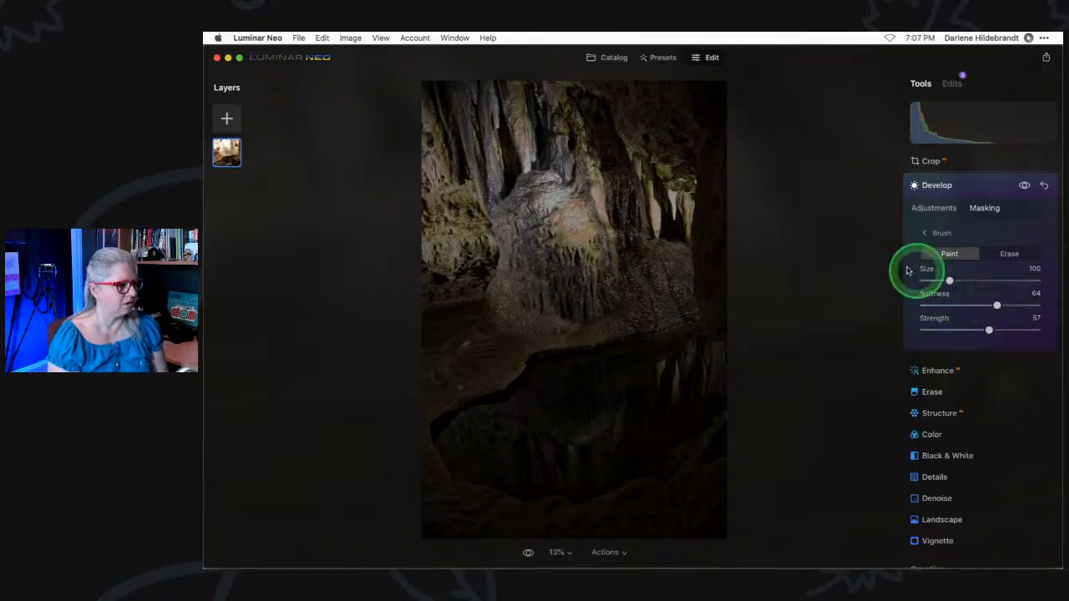
pyautogui.press('[')
pyautogui.press('[')
pyautogui.press('[')
pyautogui.press('[')
pyautogui.press('[')
pyautogui.press('[')
pyautogui.press('[')
pyautogui.press('[')
pyautogui.press('[')
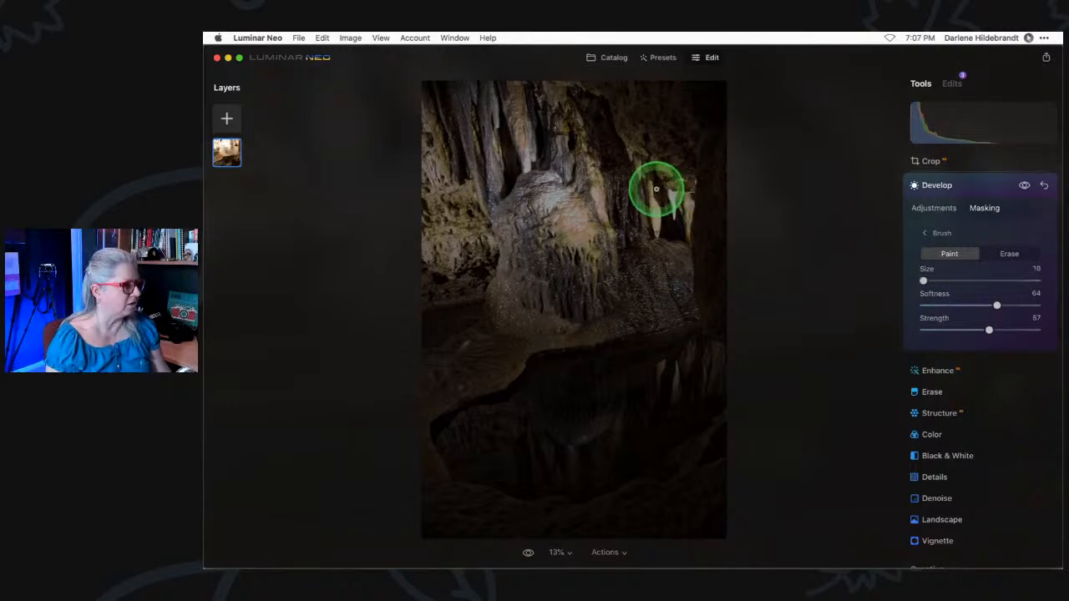
# Paint the mask over the bright stalactites at the cave's right and the bright left wall, enlarging the brush to size 106.
pyautogui.moveTo(677, 216)
pyautogui.mouseDown()
pyautogui.moveTo(689, 177)
pyautogui.moveTo(688, 237)
pyautogui.moveTo(685, 168)
pyautogui.moveTo(653, 225)
pyautogui.moveTo(642, 165)
pyautogui.moveTo(662, 238)
pyautogui.mouseUp()
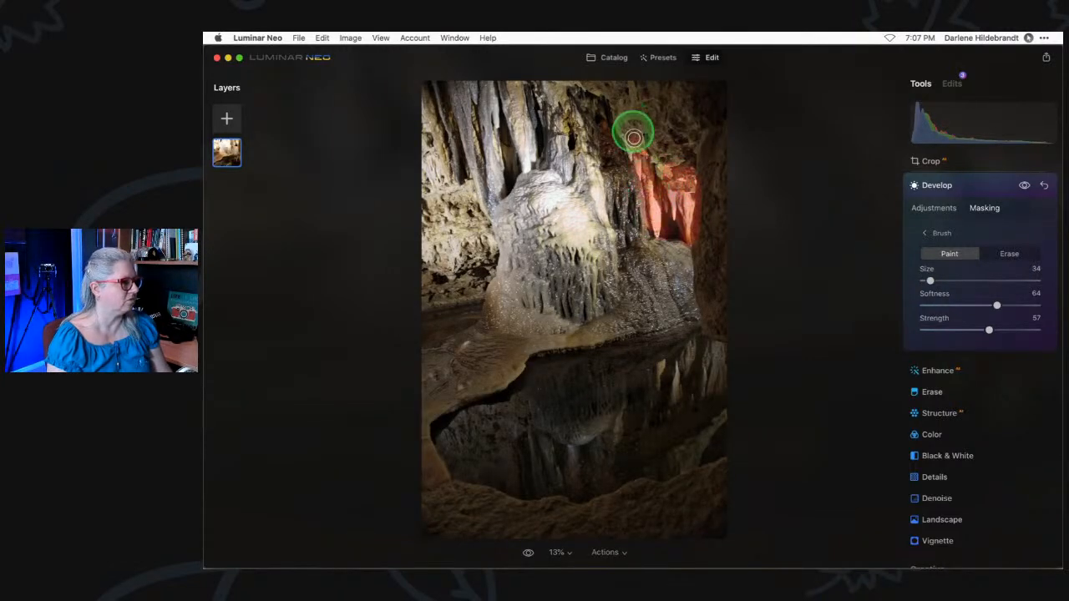
pyautogui.moveTo(431, 144)
pyautogui.mouseDown()
pyautogui.moveTo(471, 203)
pyautogui.moveTo(440, 191)
pyautogui.moveTo(442, 265)
pyautogui.moveTo(451, 241)
pyautogui.moveTo(473, 264)
pyautogui.moveTo(417, 137)
pyautogui.mouseUp()
pyautogui.press(']')
pyautogui.press(']')
pyautogui.moveTo(444, 310); pyautogui.dragTo(427, 107)
pyautogui.moveTo(509, 91)
pyautogui.mouseDown()
pyautogui.moveTo(517, 123)
pyautogui.moveTo(562, 138)
pyautogui.moveTo(579, 96)
pyautogui.moveTo(651, 107)
pyautogui.moveTo(507, 81)
pyautogui.moveTo(471, 105)
pyautogui.moveTo(463, 96)
pyautogui.moveTo(467, 149)
pyautogui.moveTo(427, 150)
pyautogui.moveTo(428, 256)
pyautogui.mouseUp()
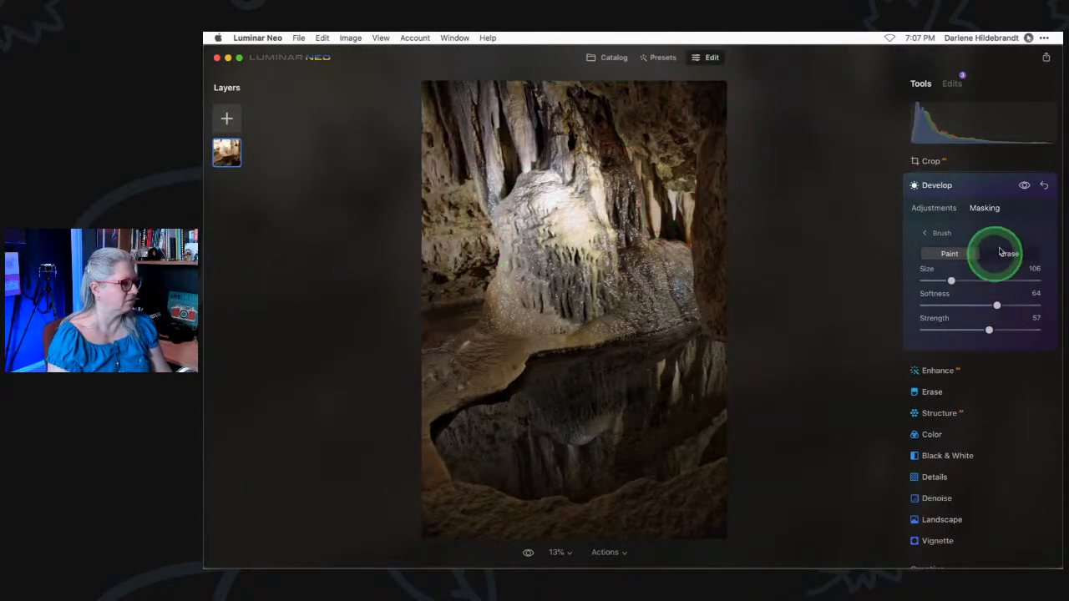
# Compare the photo with and without the masked Develop adjustment.
pyautogui.click(1024, 186)
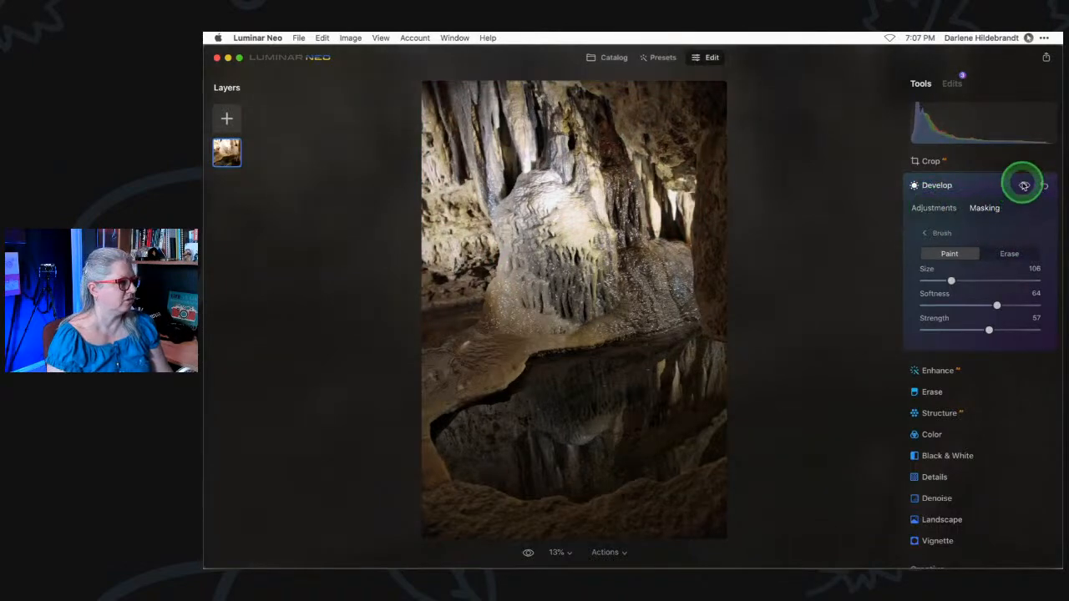
pyautogui.click(1024, 185)
pyautogui.click(1024, 185)
pyautogui.click(1024, 185)
pyautogui.click(1024, 186)
pyautogui.click(1024, 185)
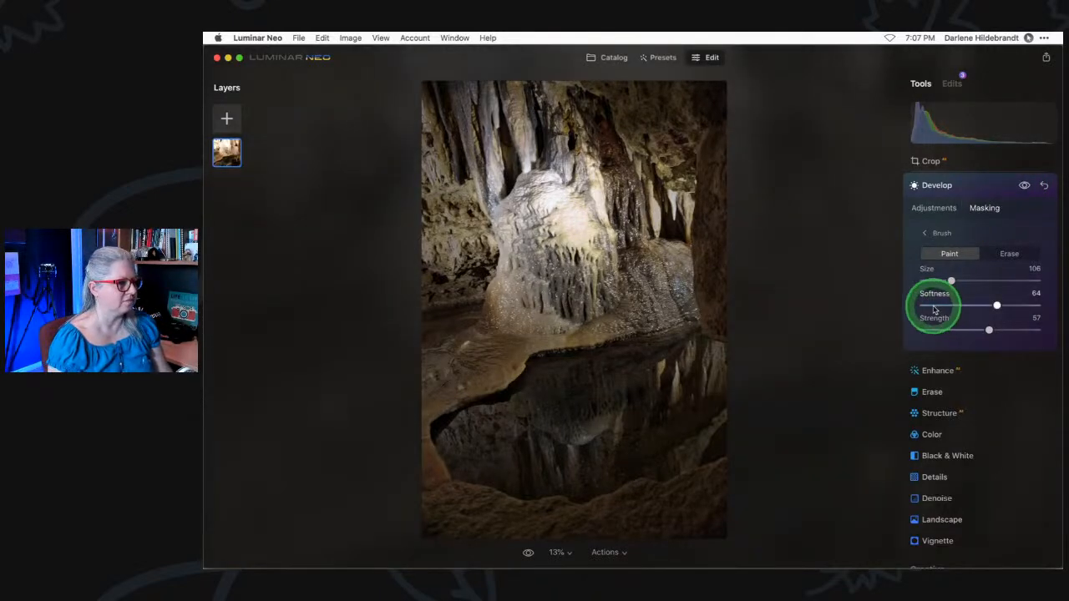
# Paint the mask lightly over the central rock formation at Strength 15, and erase part of it with a size 34 brush.
pyautogui.moveTo(544, 187)
pyautogui.mouseDown()
pyautogui.moveTo(565, 231)
pyautogui.moveTo(630, 282)
pyautogui.mouseUp()
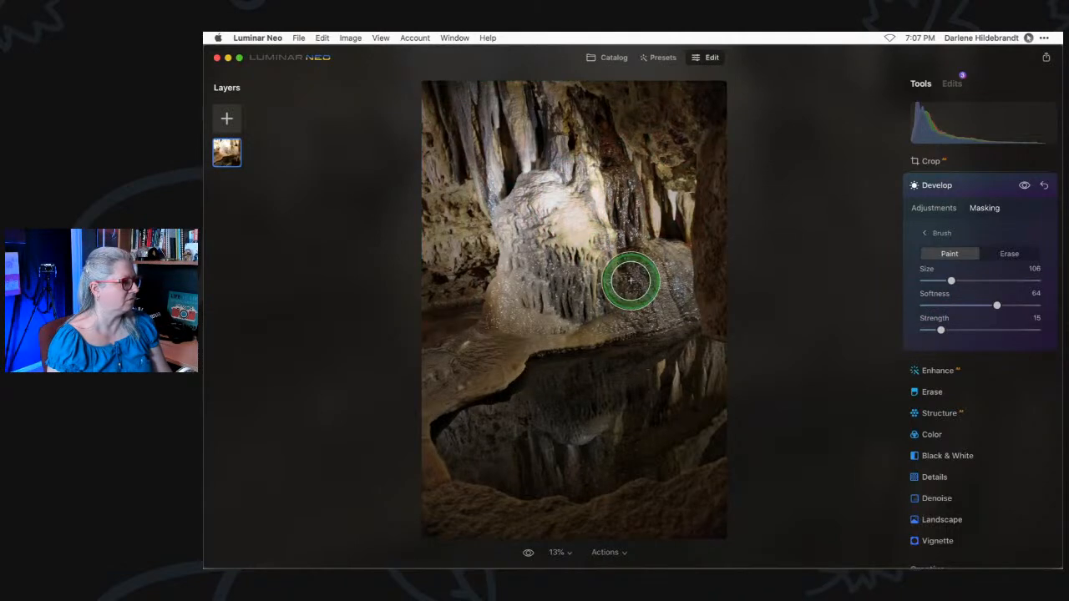
pyautogui.moveTo(563, 225)
pyautogui.mouseDown()
pyautogui.moveTo(547, 187)
pyautogui.moveTo(590, 222)
pyautogui.moveTo(589, 176)
pyautogui.moveTo(579, 197)
pyautogui.moveTo(536, 173)
pyautogui.moveTo(535, 251)
pyautogui.moveTo(534, 195)
pyautogui.moveTo(558, 211)
pyautogui.mouseUp()
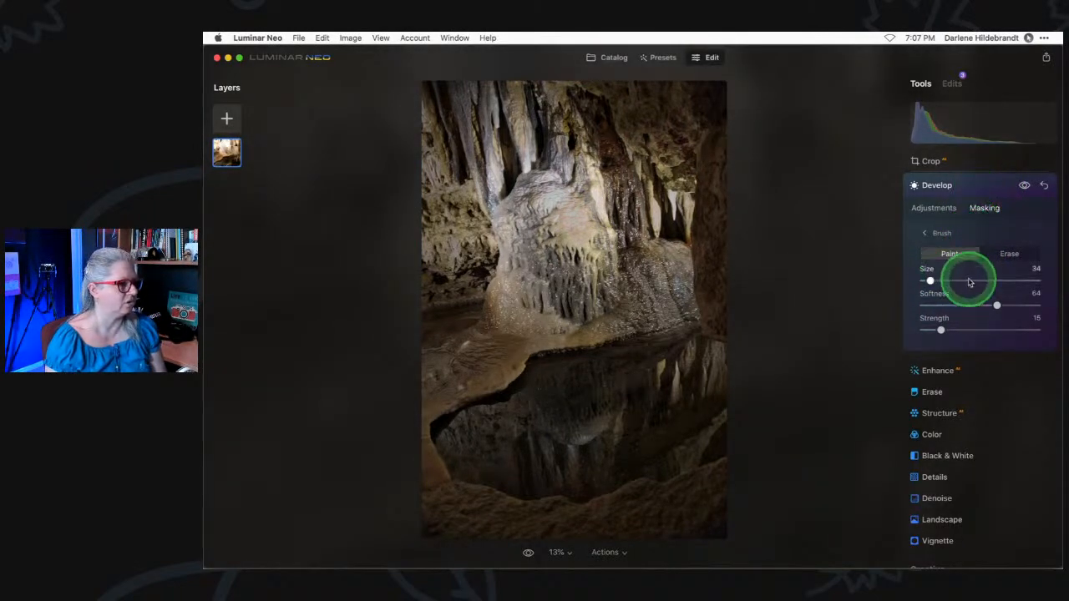
pyautogui.click(1006, 254)
pyautogui.moveTo(545, 182)
pyautogui.mouseDown()
pyautogui.moveTo(586, 238)
pyautogui.moveTo(554, 234)
pyautogui.moveTo(595, 230)
pyautogui.moveTo(563, 191)
pyautogui.moveTo(563, 248)
pyautogui.moveTo(525, 209)
pyautogui.moveTo(559, 238)
pyautogui.mouseUp()
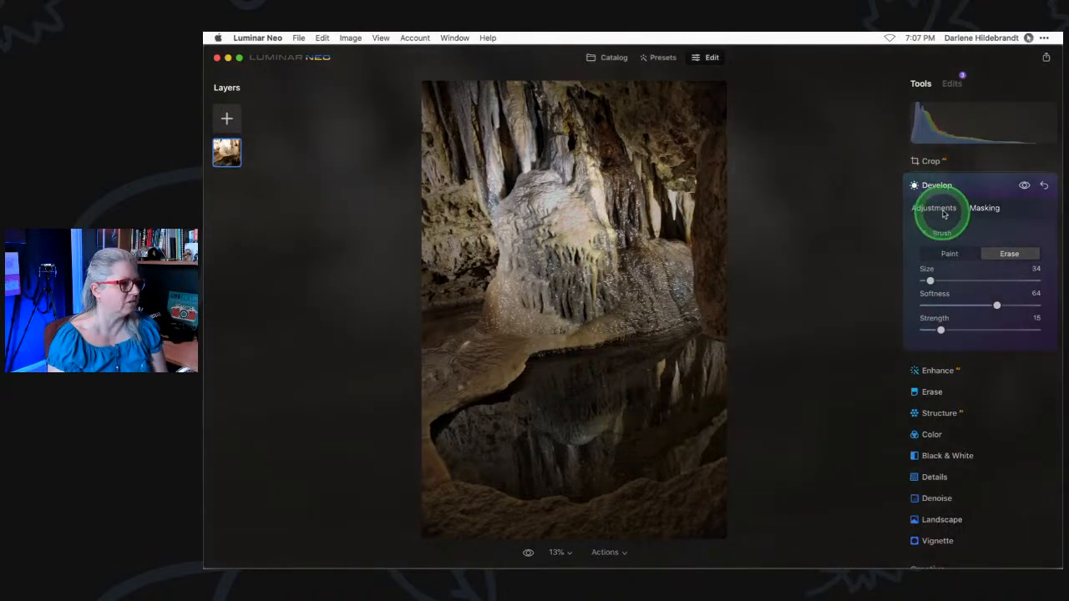
pyautogui.click(974, 185)
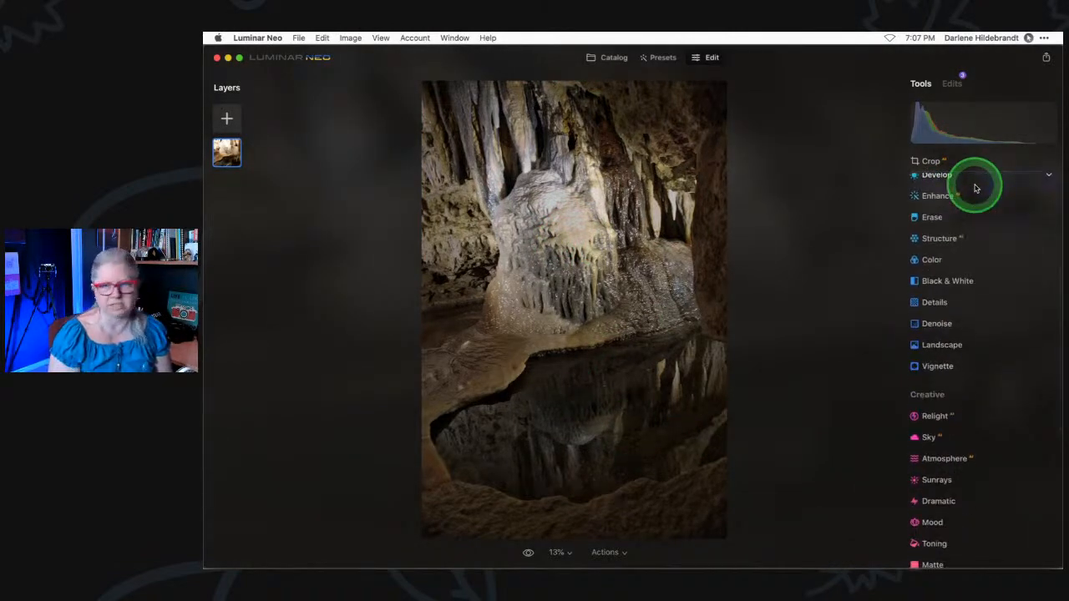
# Compare the edited color photo with the original several times.
pyautogui.press('\\')
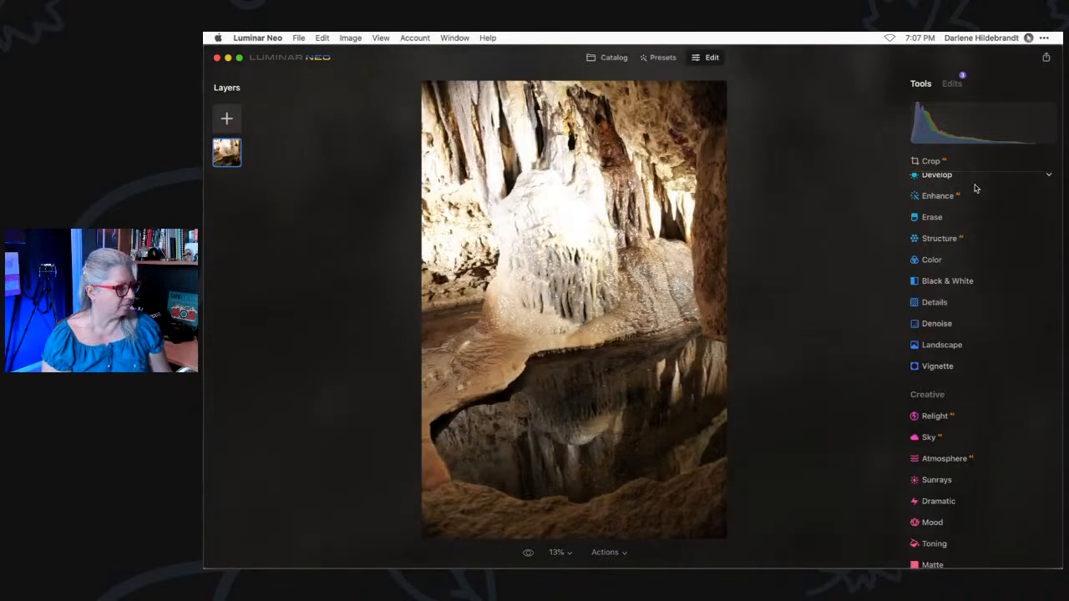
pyautogui.press('\\')
pyautogui.press('\\')
pyautogui.press('\\')
pyautogui.press('\\')
pyautogui.press('\\')
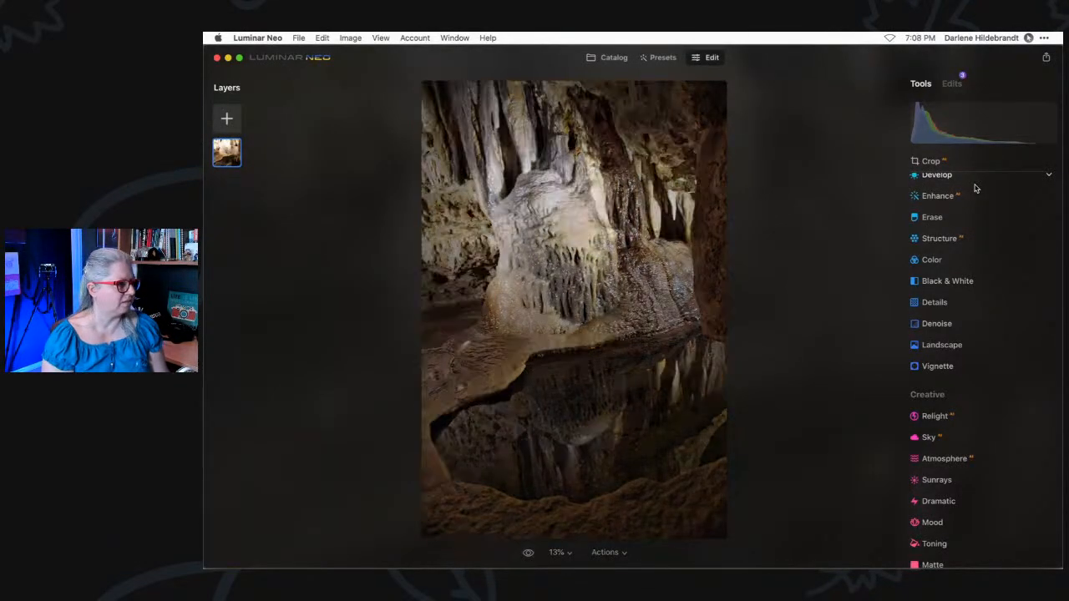
# Convert the photo to black and white and set the luminance to Red -61, Yellow -37 and Blue 46.
pyautogui.click(958, 282)
pyautogui.click(972, 283)
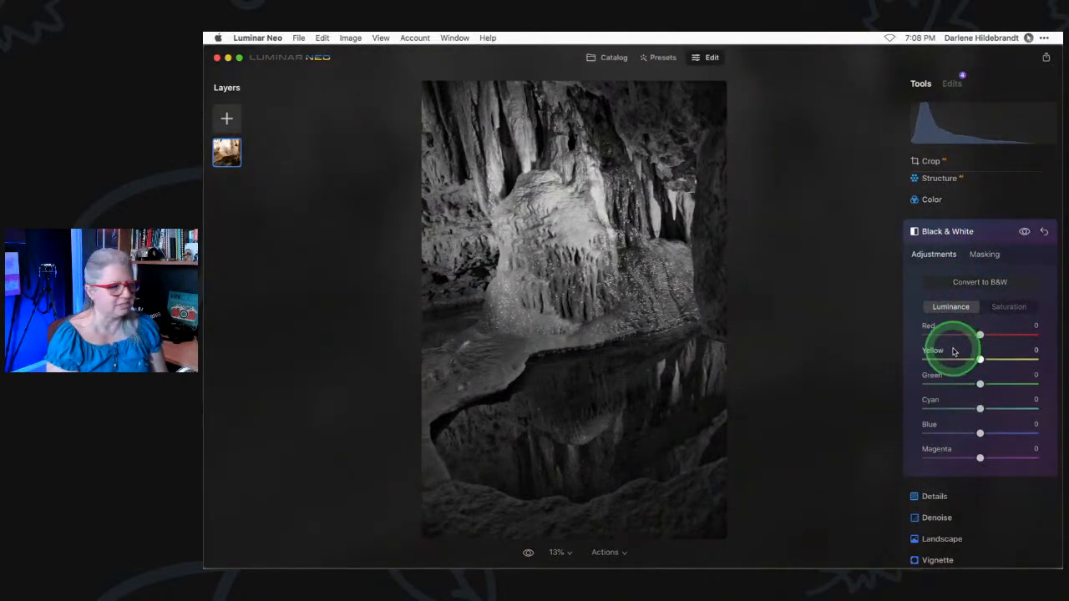
pyautogui.moveTo(978, 359); pyautogui.dragTo(947, 340)
pyautogui.moveTo(979, 433); pyautogui.dragTo(1001, 431)
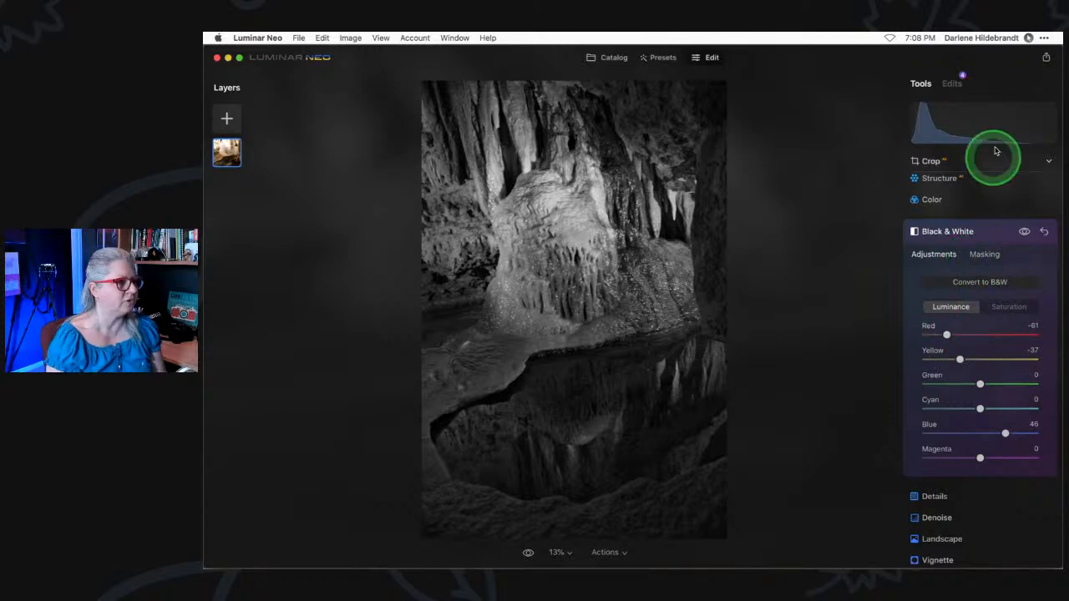
pyautogui.click(990, 235)
# Add another Develop adjustment and move the curve's white and black points slightly inward.
pyautogui.scroll(5, 990, 233)
pyautogui.click(936, 278)
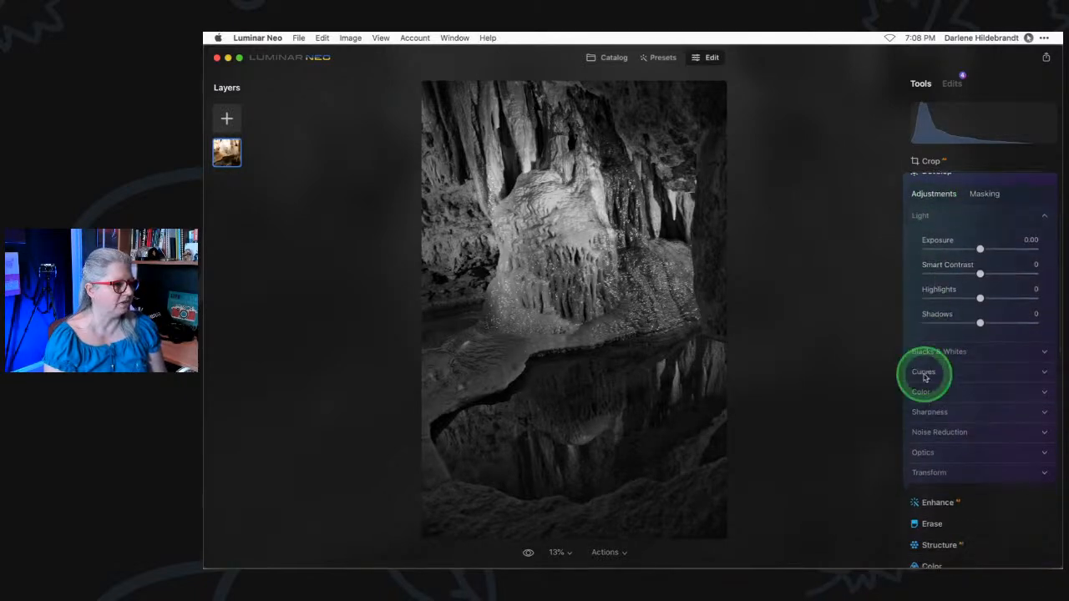
pyautogui.click(925, 377)
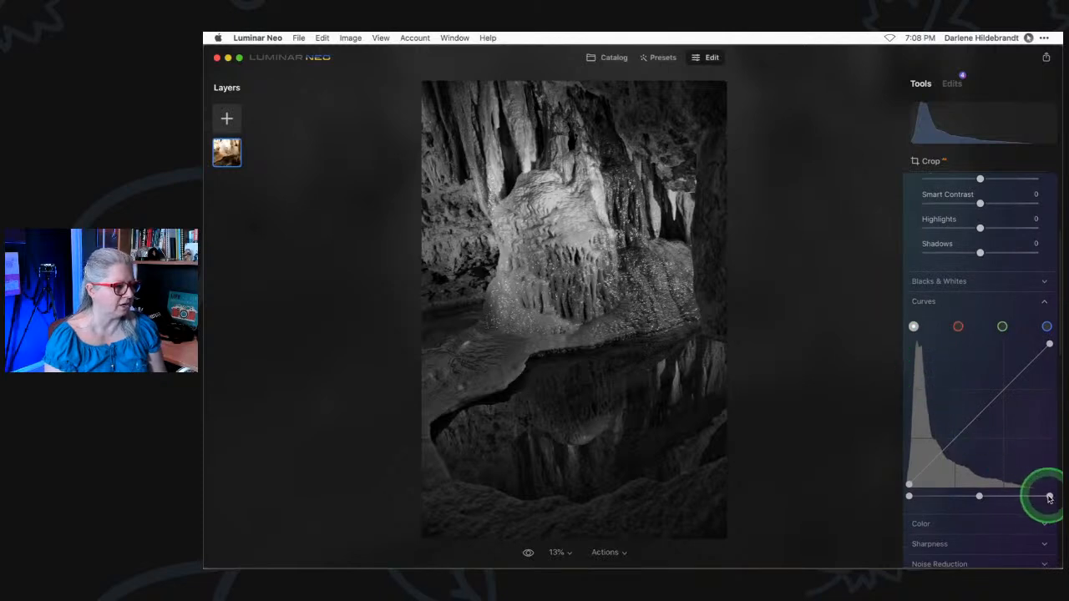
pyautogui.moveTo(1049, 497)
pyautogui.mouseDown()
pyautogui.moveTo(1024, 496)
pyautogui.moveTo(1038, 496)
pyautogui.mouseUp()
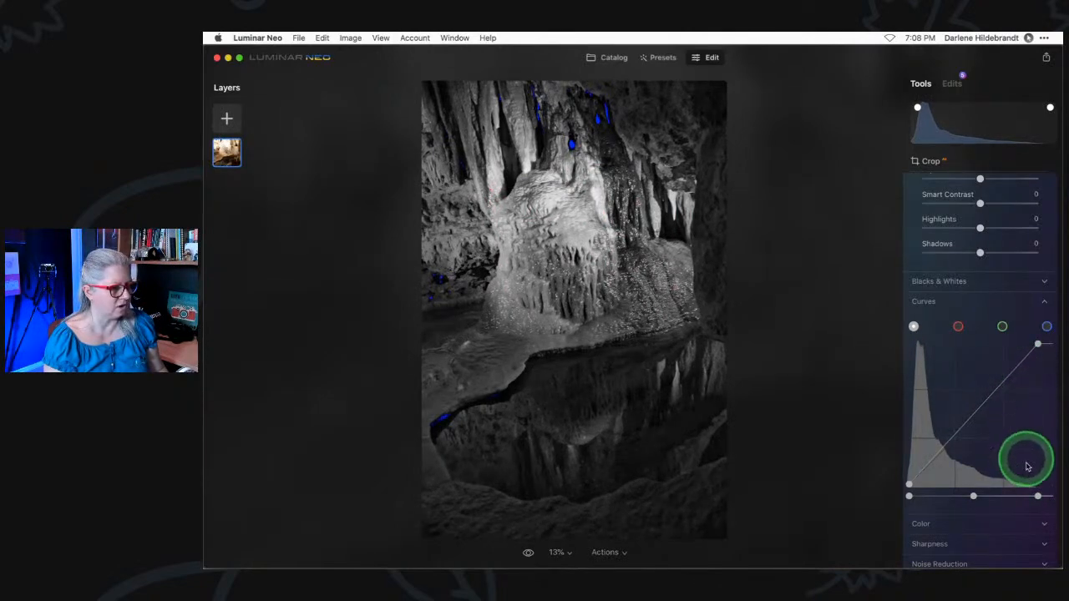
pyautogui.moveTo(908, 496); pyautogui.dragTo(913, 498)
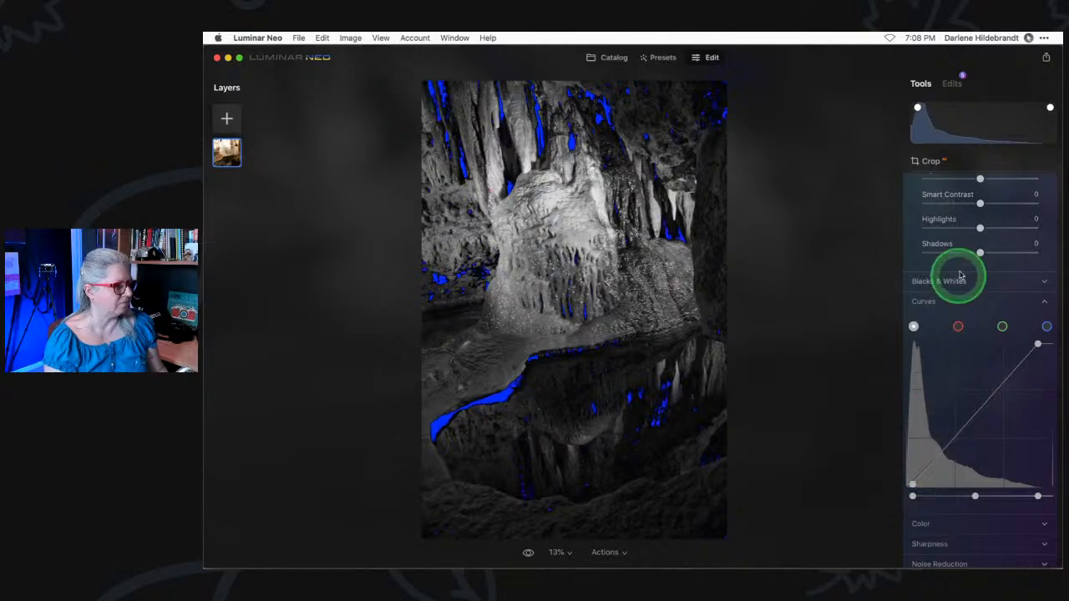
# Set Smart Contrast to 29 and compare the photo with and without this Develop adjustment.
pyautogui.moveTo(978, 202); pyautogui.dragTo(996, 203)
pyautogui.scroll(3, 986, 243)
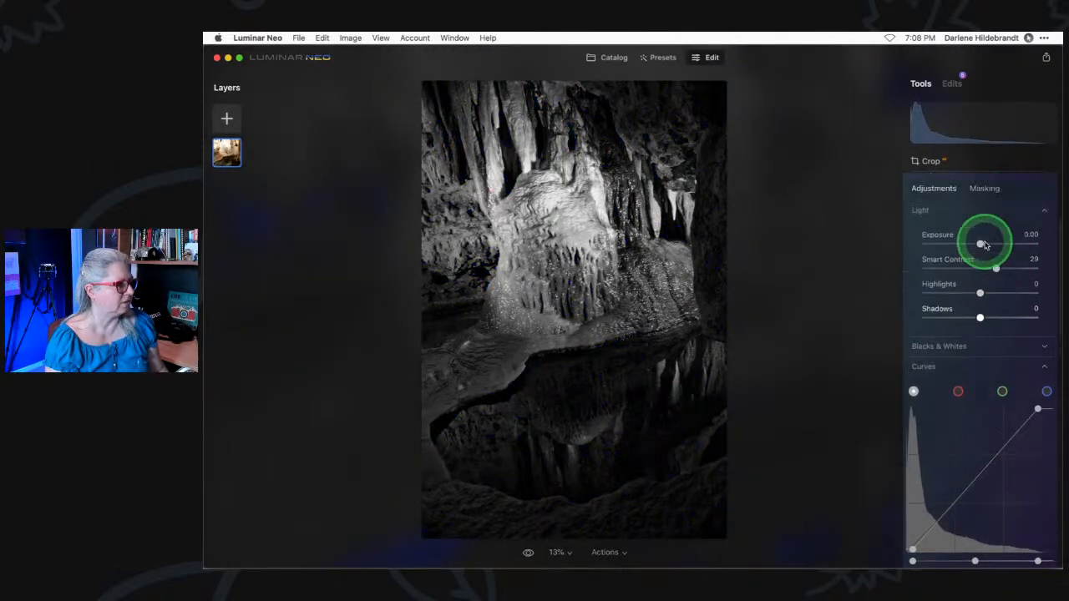
pyautogui.click(1024, 222)
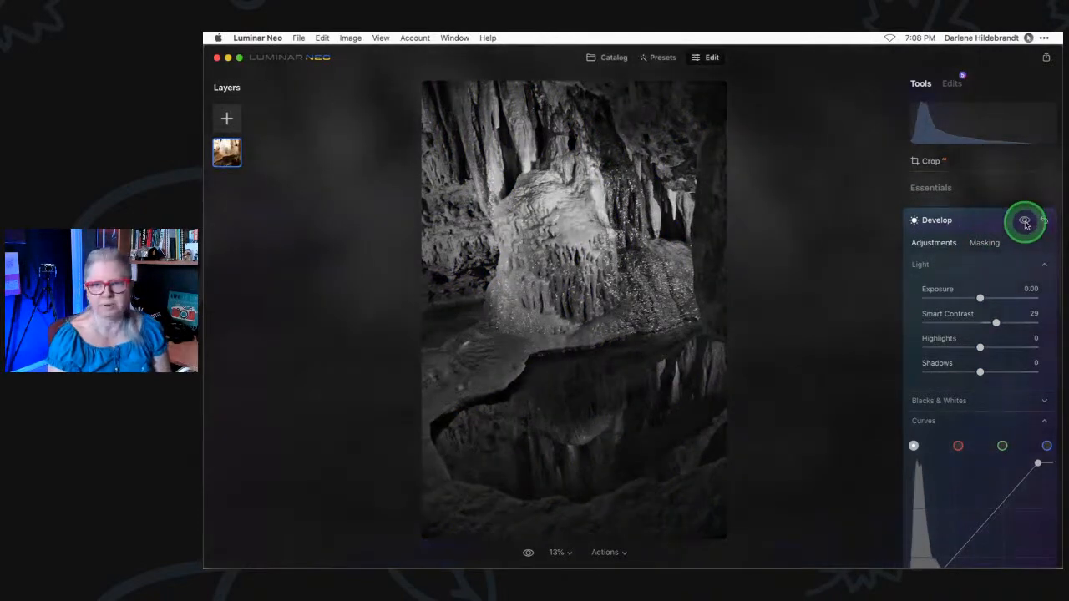
pyautogui.click(1026, 223)
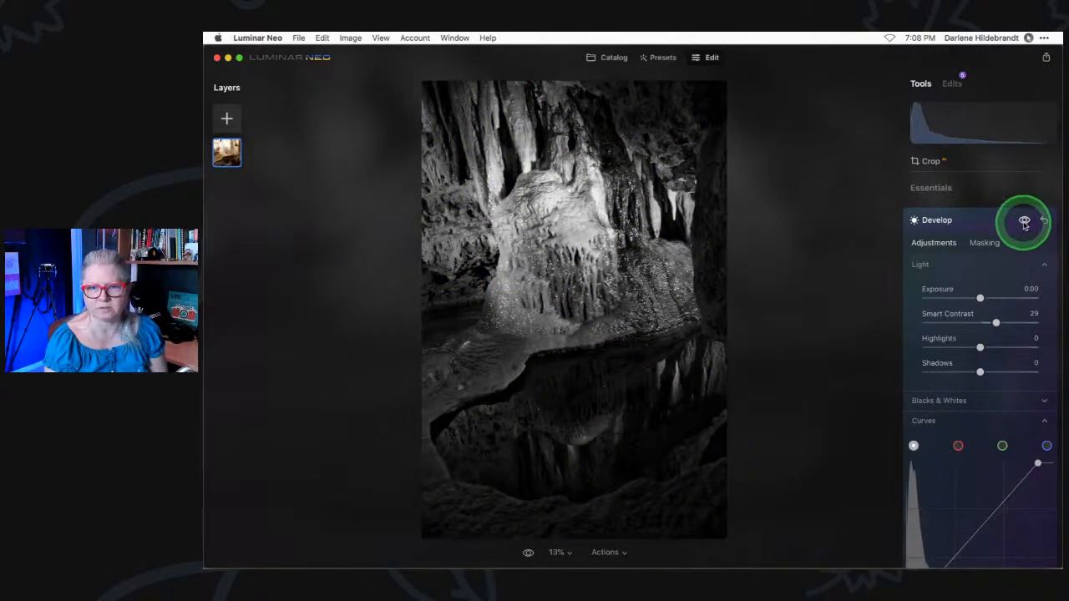
pyautogui.click(974, 223)
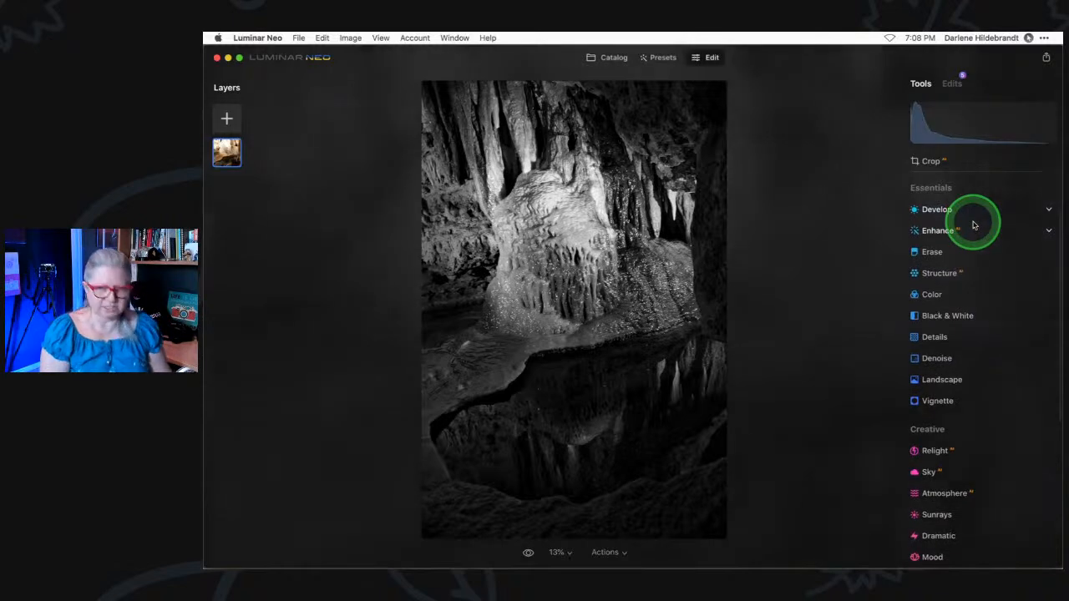
# Compare the finished black-and-white photo with the unedited original.
pyautogui.press('\\')
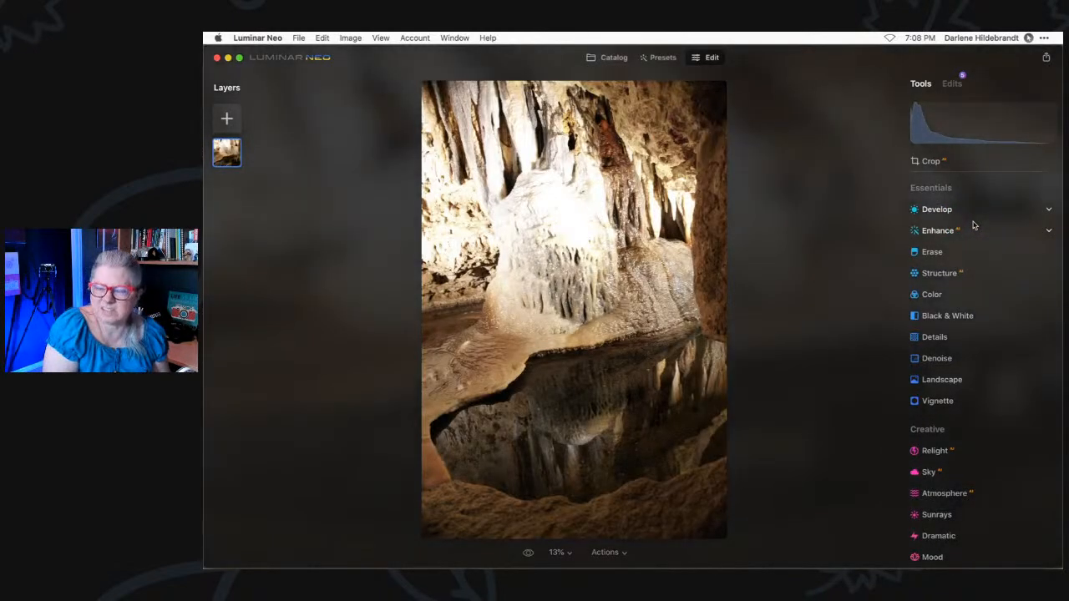
pyautogui.press('\\')
pyautogui.press('\\')
pyautogui.press('\\')
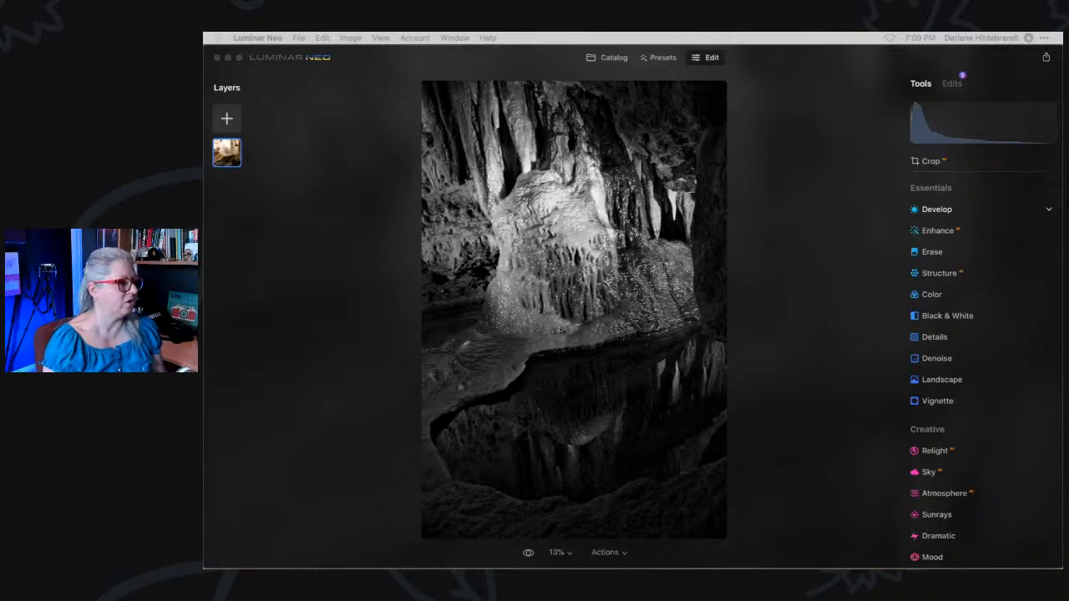
# Look through the open windows and running applications for the photo editor.
pyautogui.click(952, 83)
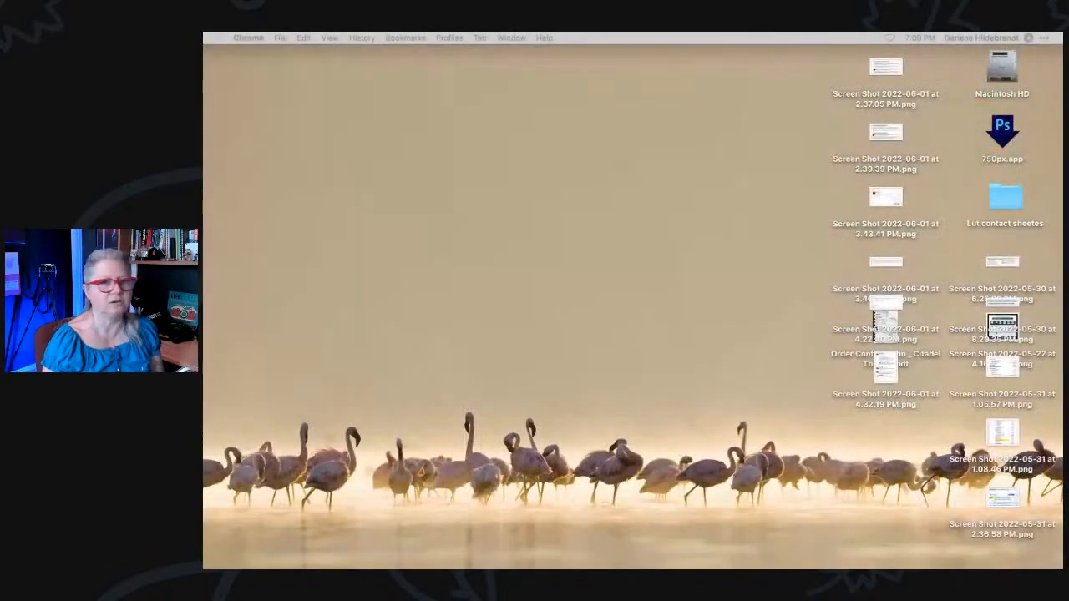
pyautogui.hotkey('ctrl', 'Up')
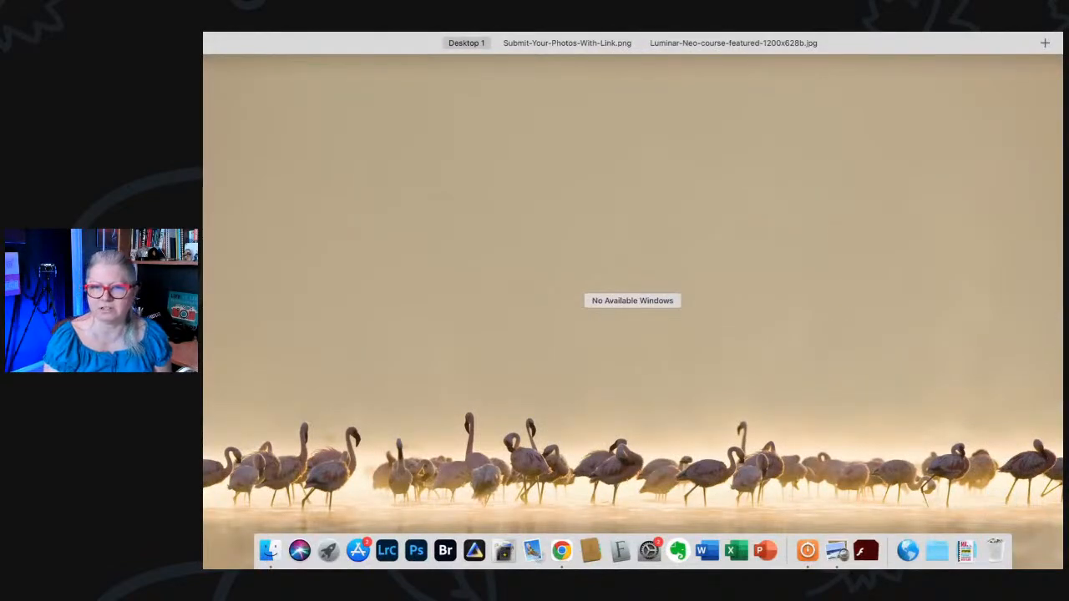
pyautogui.hotkey('ctrl', 'Up')
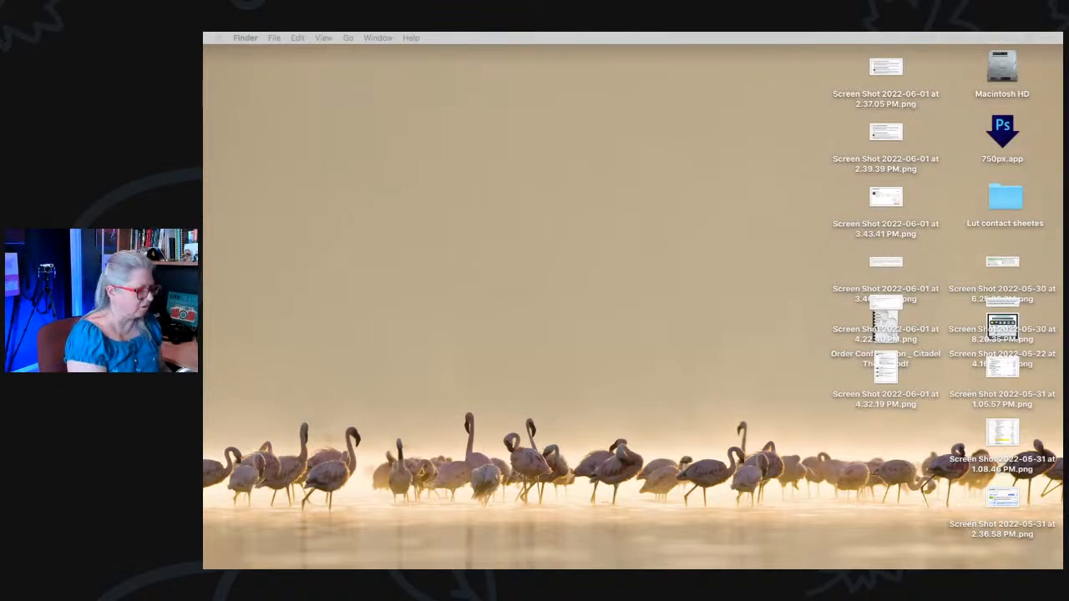
pyautogui.press('super+Tab')
pyautogui.press('super+Tab')
pyautogui.press('super+q')
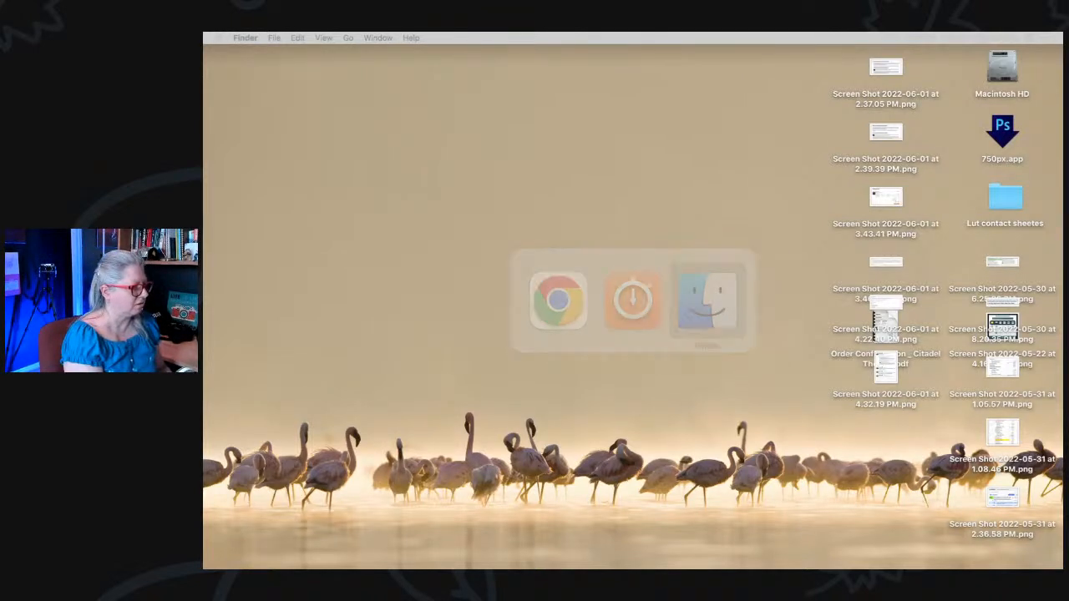
pyautogui.press('super+Tab')
pyautogui.press('super+Tab')
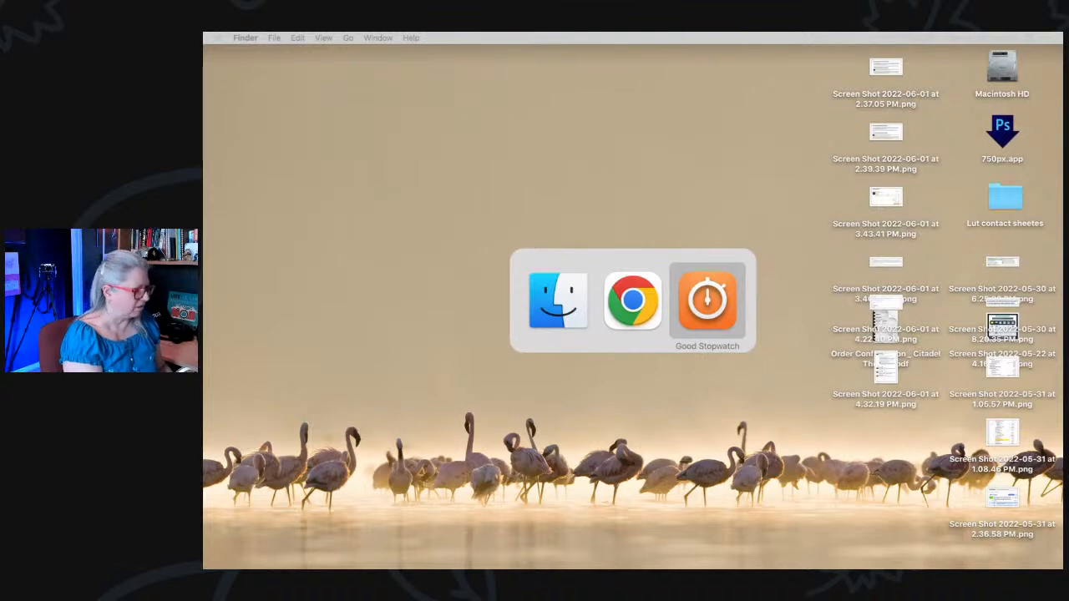
pyautogui.press('super+q')
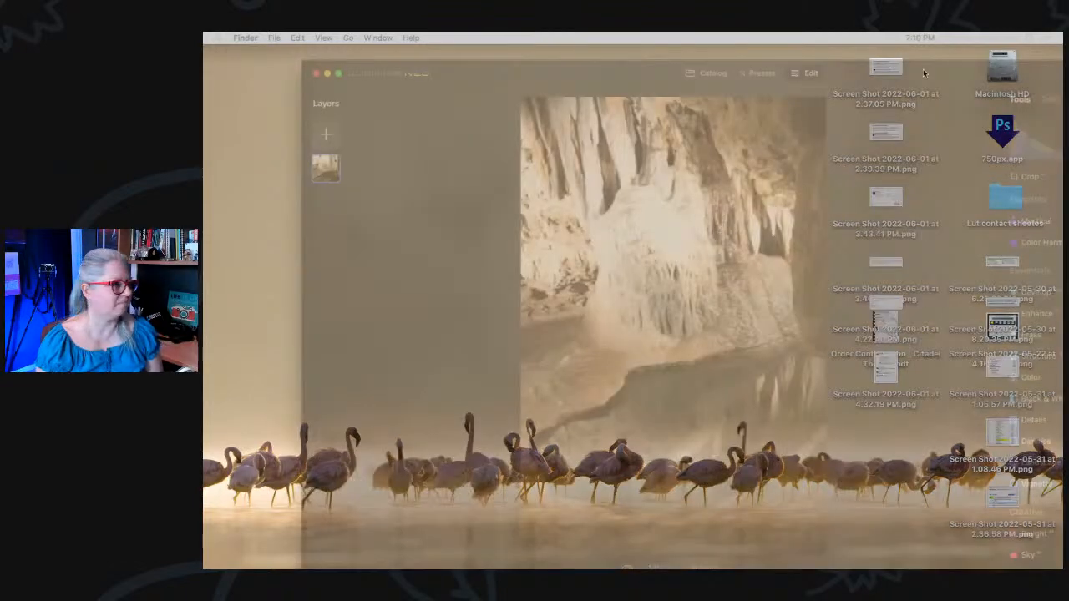
# Reposition the editor window and apply Enhance to the cave photo with Accent at 67.
pyautogui.moveTo(925, 71); pyautogui.dragTo(824, 35)
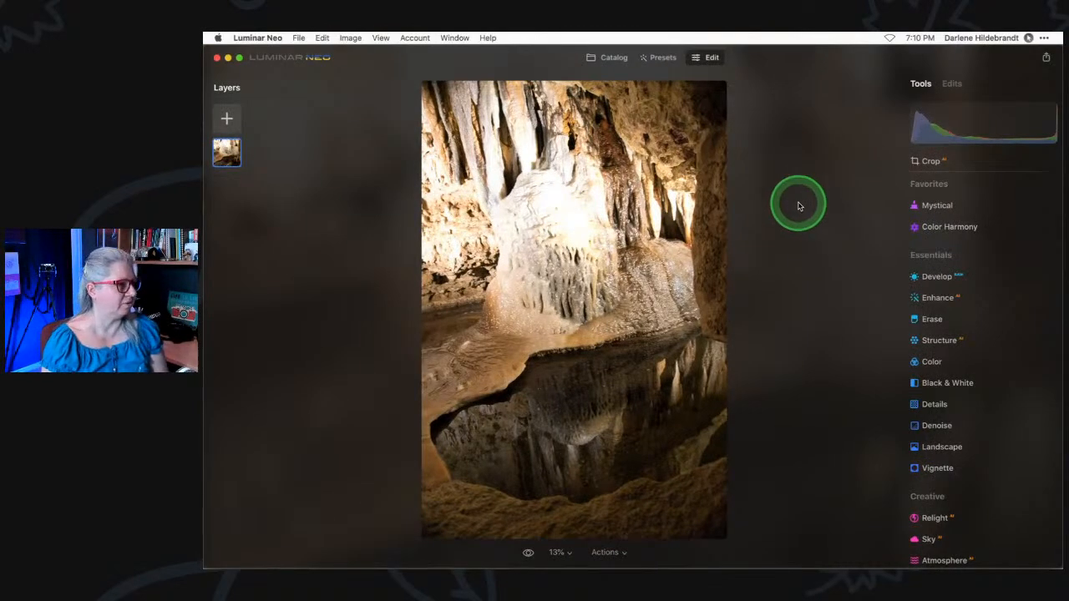
pyautogui.click(930, 300)
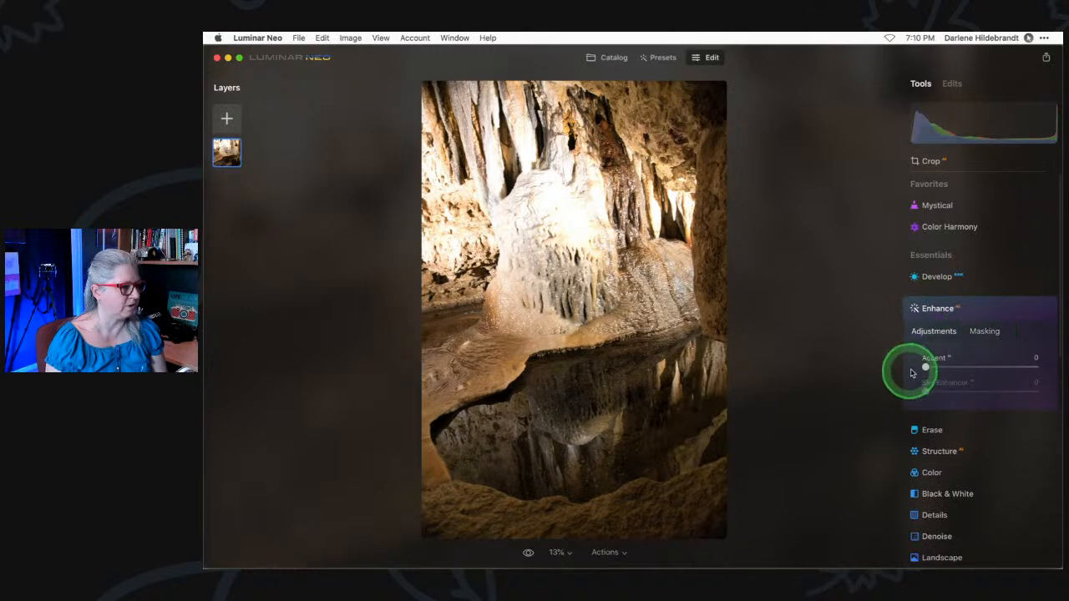
pyautogui.moveTo(924, 366); pyautogui.dragTo(999, 366)
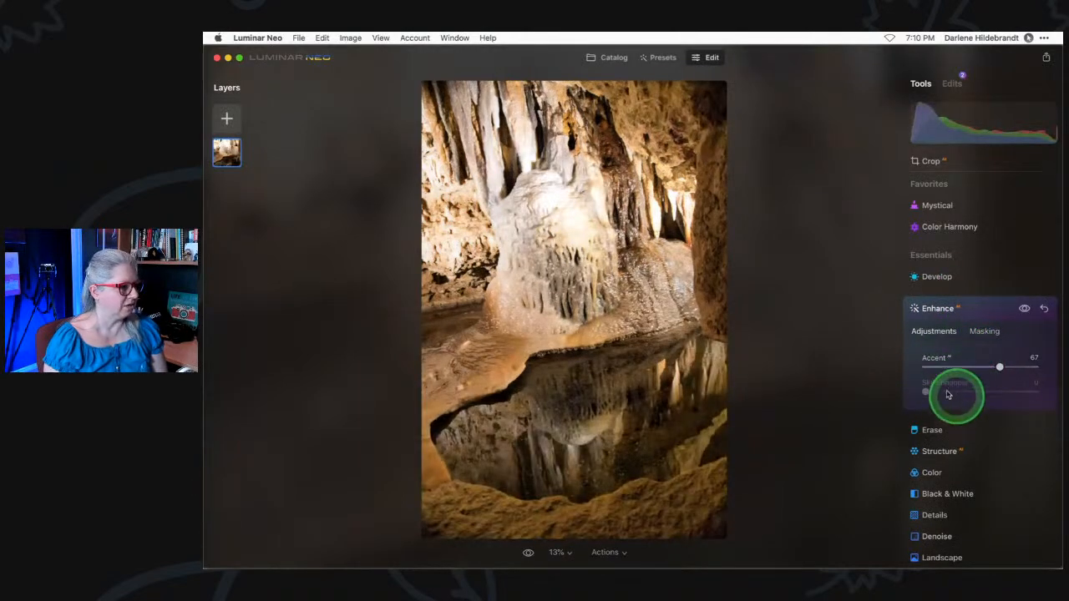
# Mask the Enhance adjustment with a tall radial gradient centred on the bright rock formation and return to its adjustments.
pyautogui.click(983, 332)
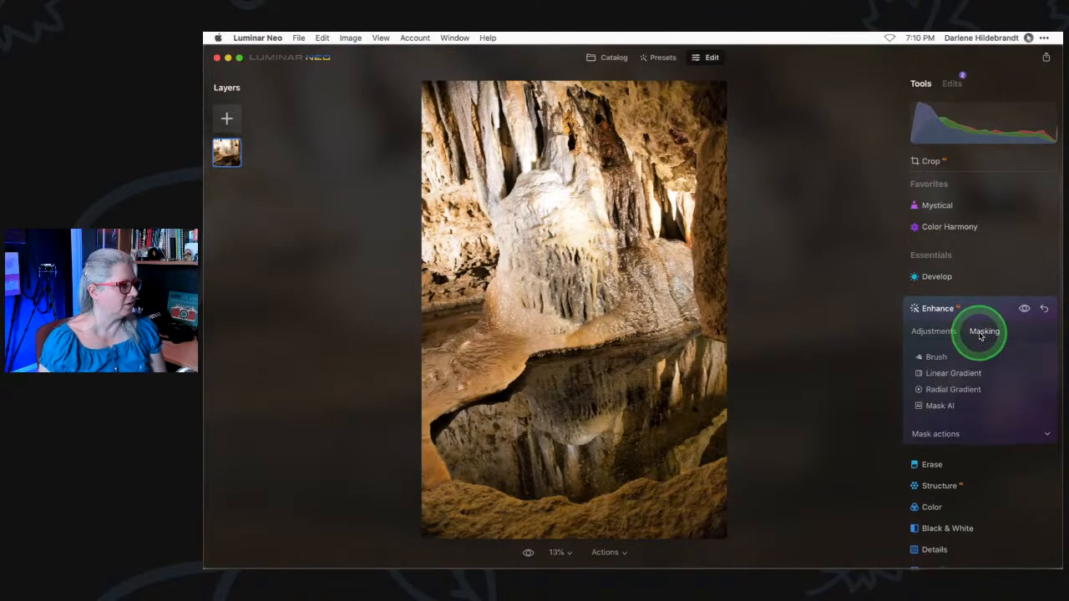
pyautogui.click(940, 390)
pyautogui.moveTo(560, 239)
pyautogui.mouseDown()
pyautogui.moveTo(566, 310)
pyautogui.moveTo(562, 247)
pyautogui.moveTo(578, 275)
pyautogui.mouseUp()
pyautogui.moveTo(578, 380); pyautogui.dragTo(580, 423)
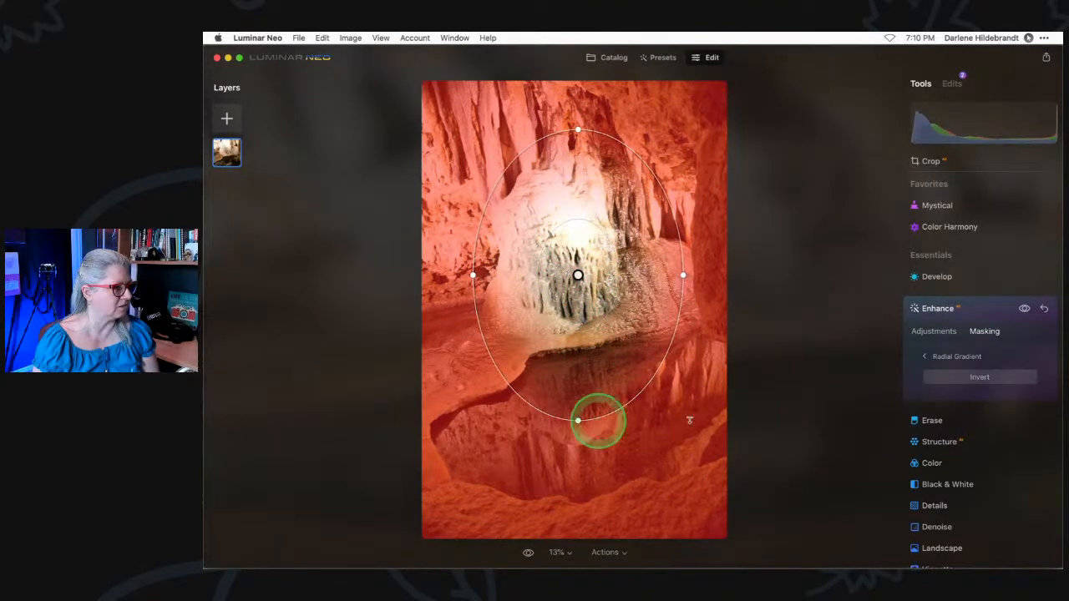
pyautogui.click(934, 331)
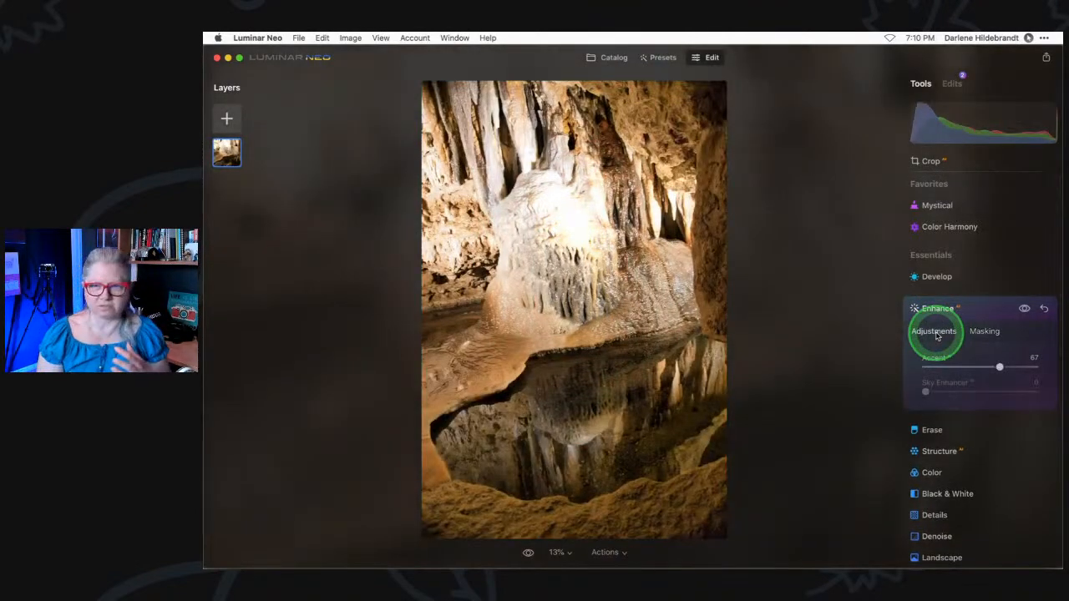
# Toggle the Enhance mask overlay to inspect the area the radial gradient covers, and close the tool.
pyautogui.click(983, 331)
pyautogui.click(935, 334)
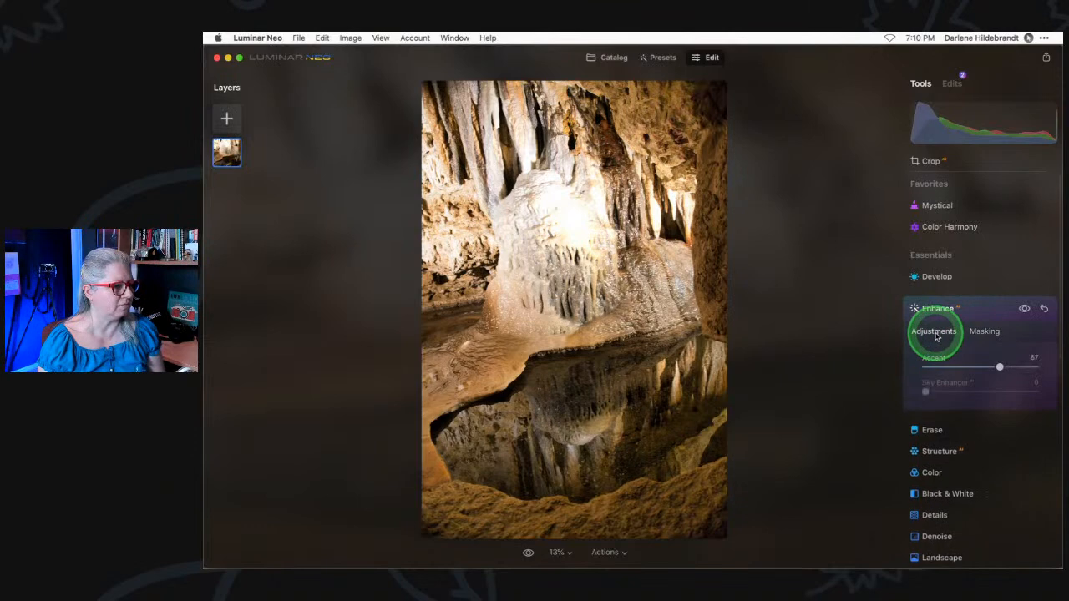
pyautogui.click(981, 331)
pyautogui.click(948, 360)
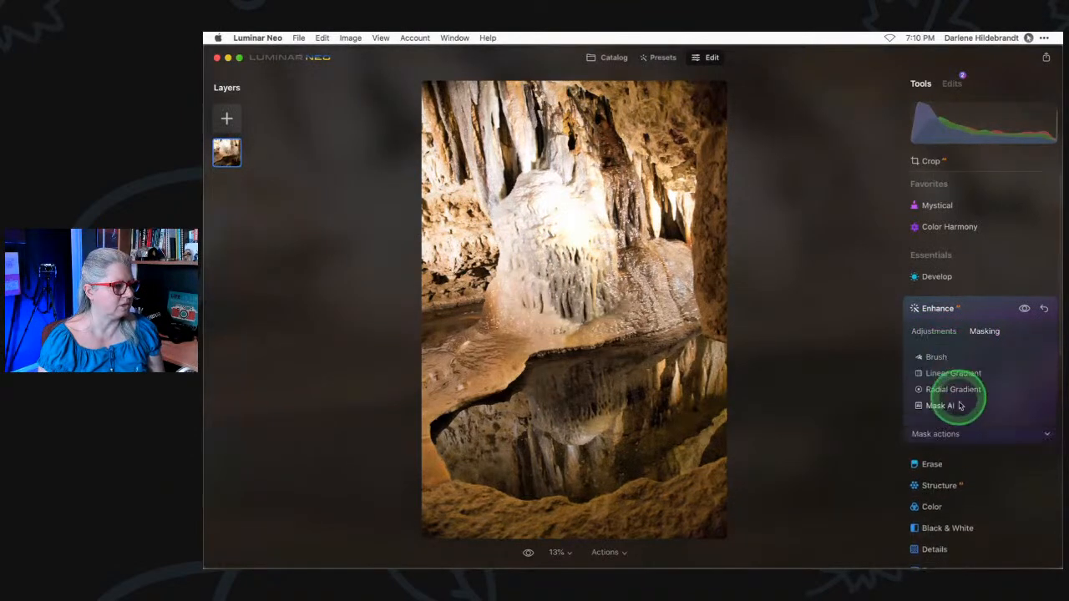
pyautogui.click(981, 437)
pyautogui.click(1014, 472)
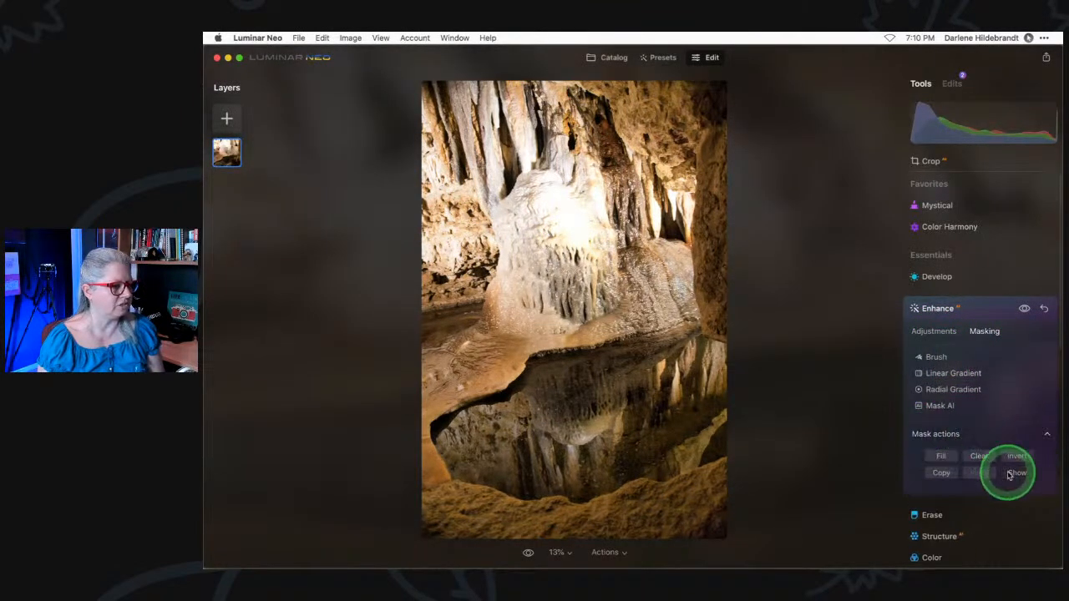
pyautogui.click(1014, 472)
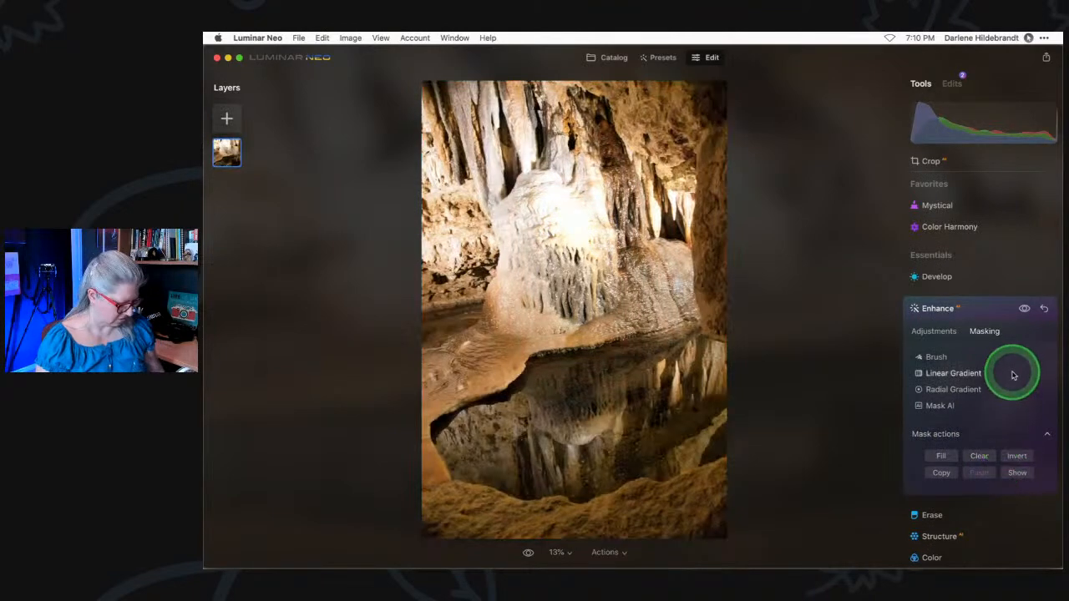
pyautogui.click(1013, 375)
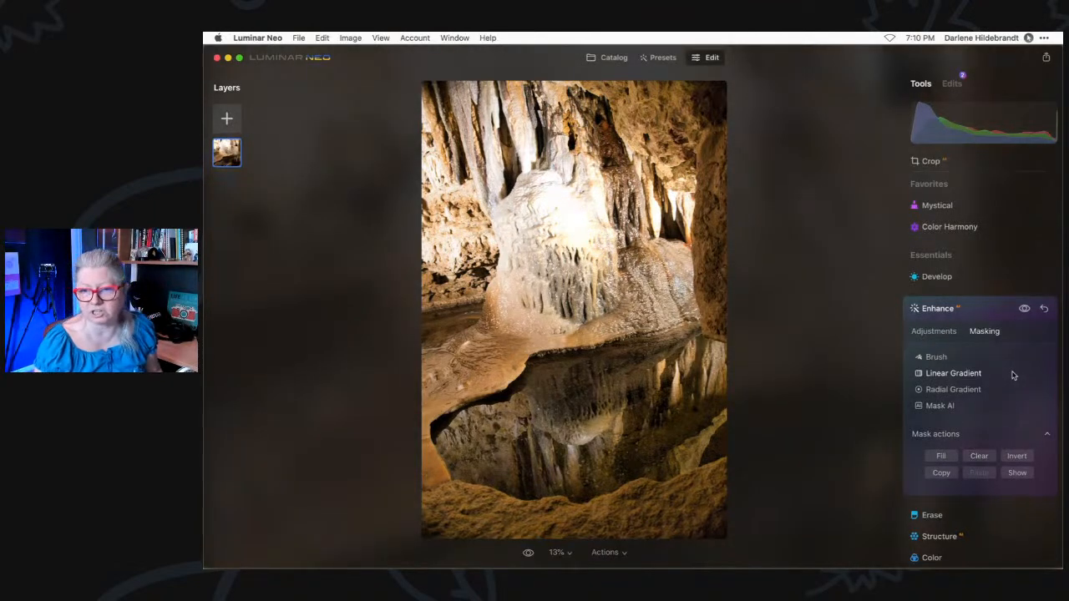
pyautogui.click(1017, 473)
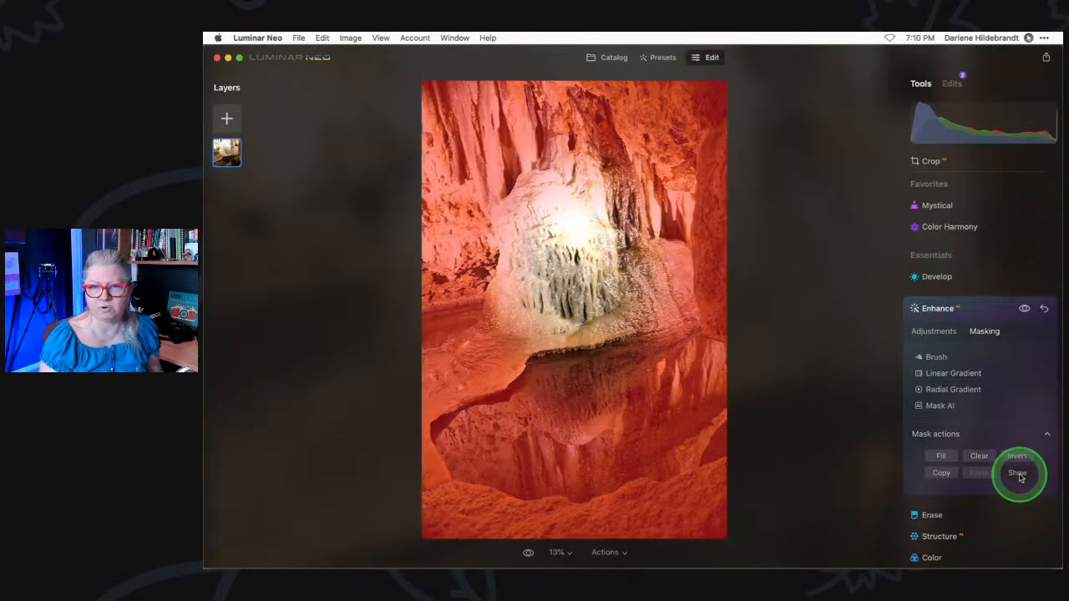
pyautogui.click(1017, 474)
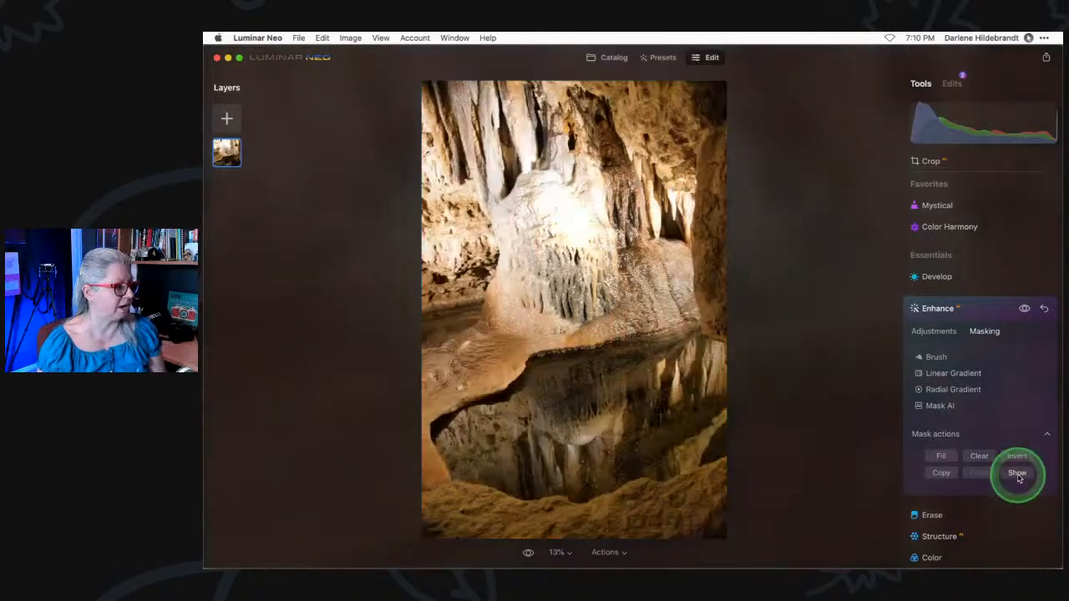
pyautogui.click(1018, 473)
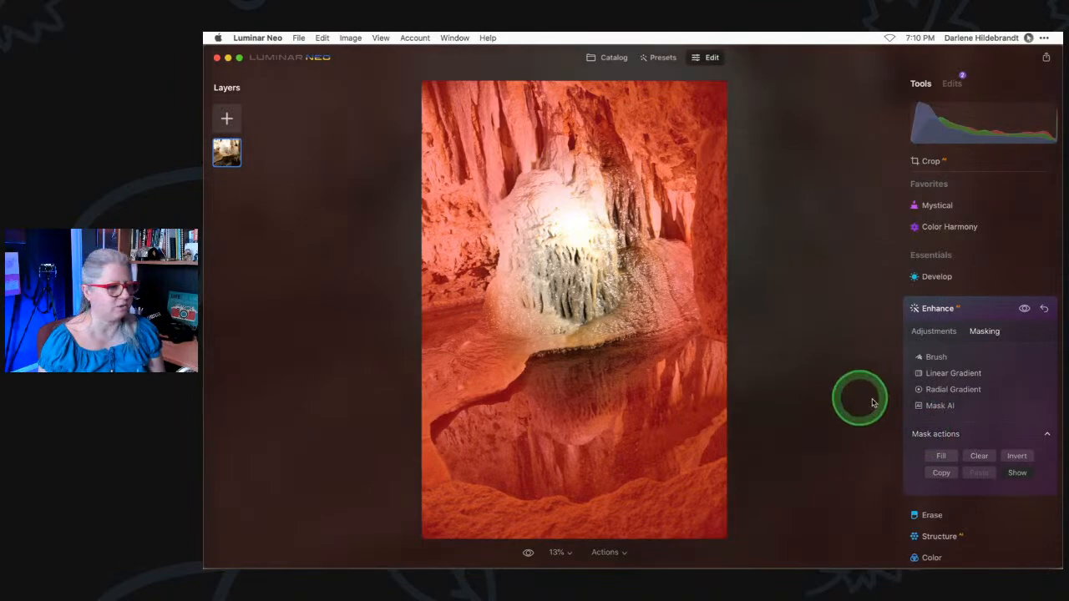
pyautogui.click(983, 311)
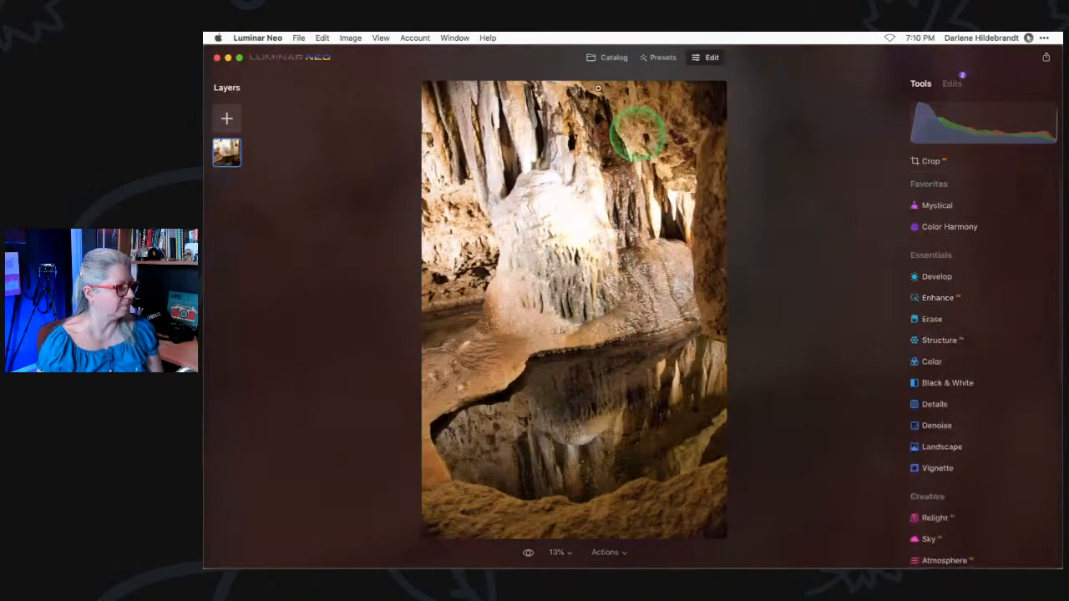
# Open the waterfall photo from the Luminar Neo Course raw files folder for editing.
pyautogui.click(607, 55)
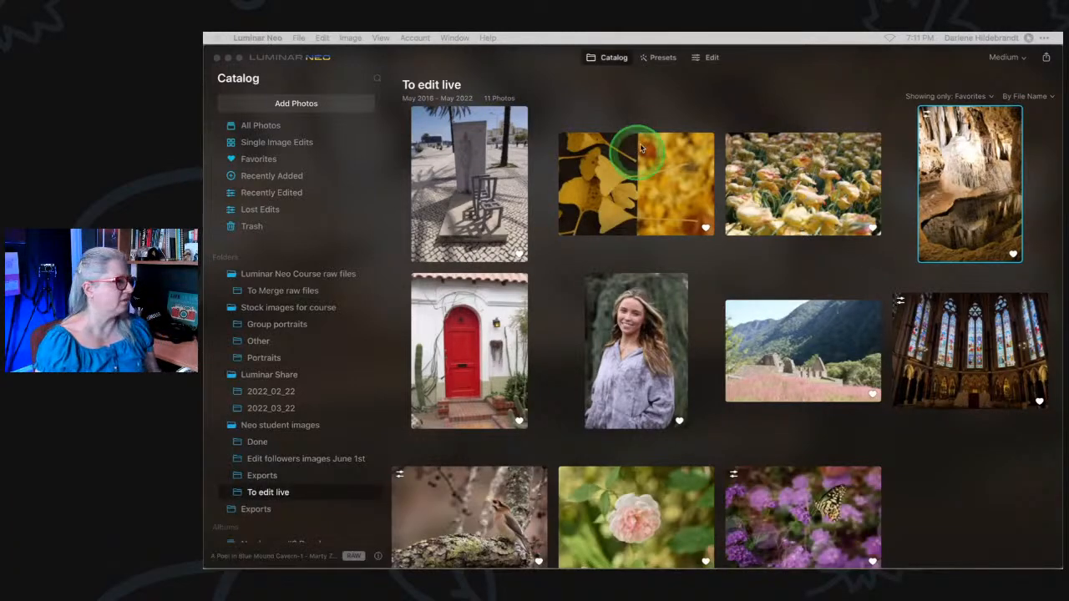
pyautogui.click(646, 109)
pyautogui.click(287, 274)
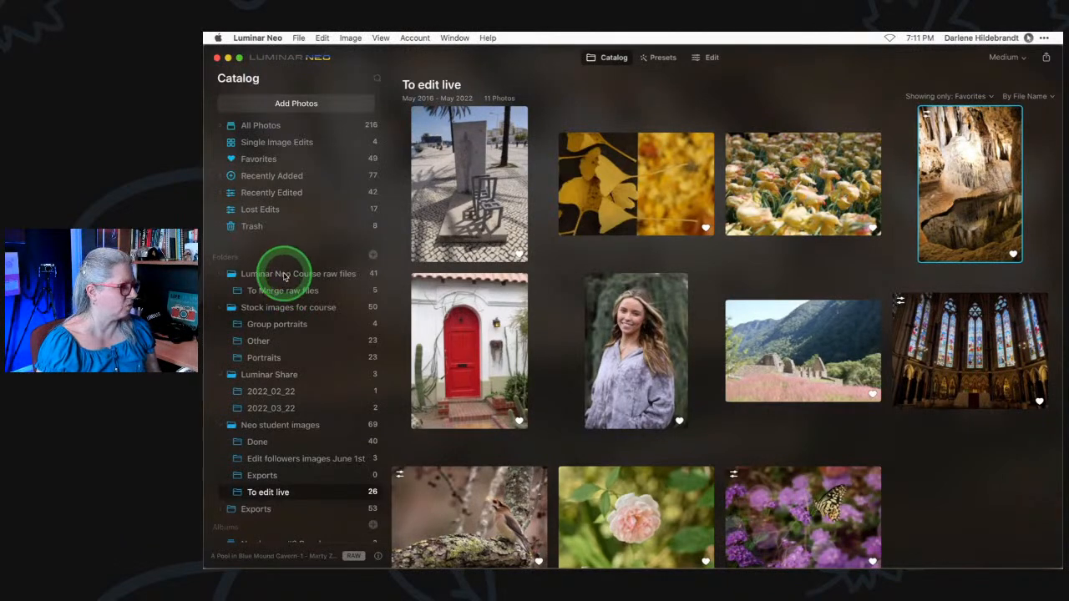
pyautogui.click(933, 352)
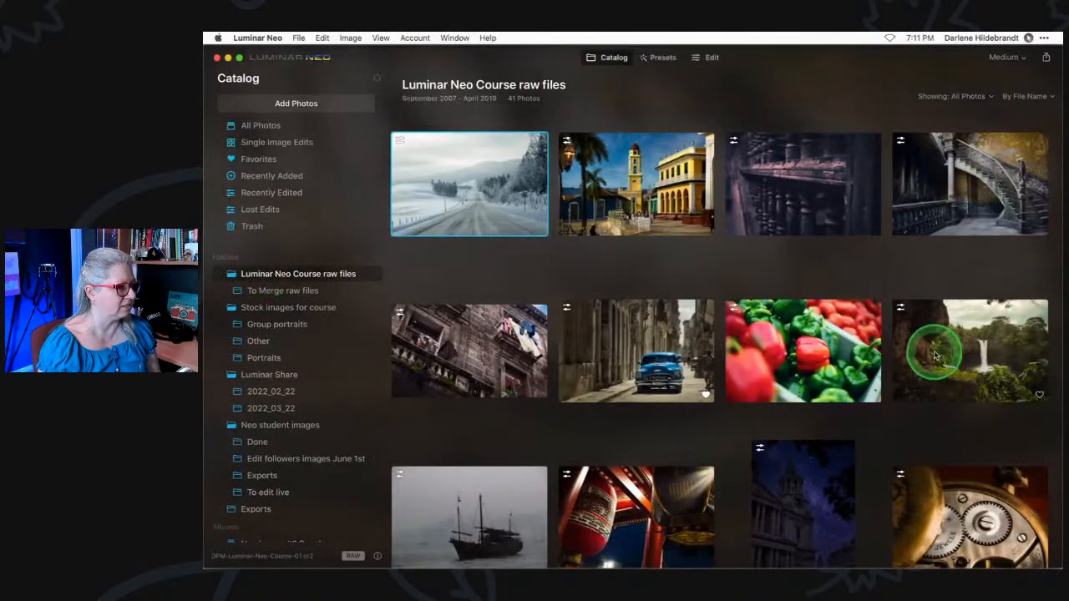
pyautogui.click(662, 120)
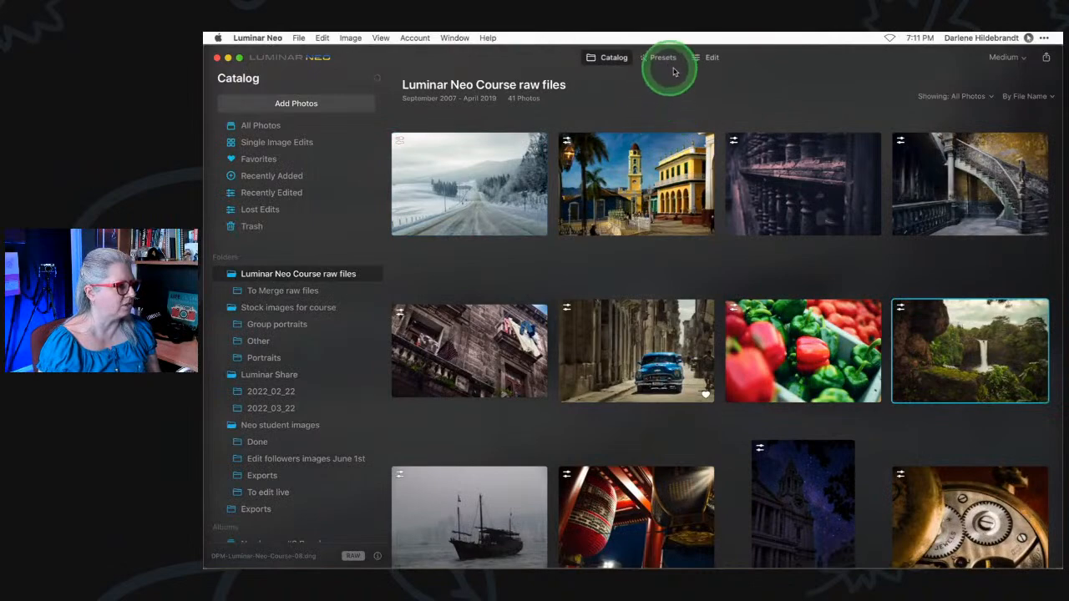
pyautogui.click(708, 57)
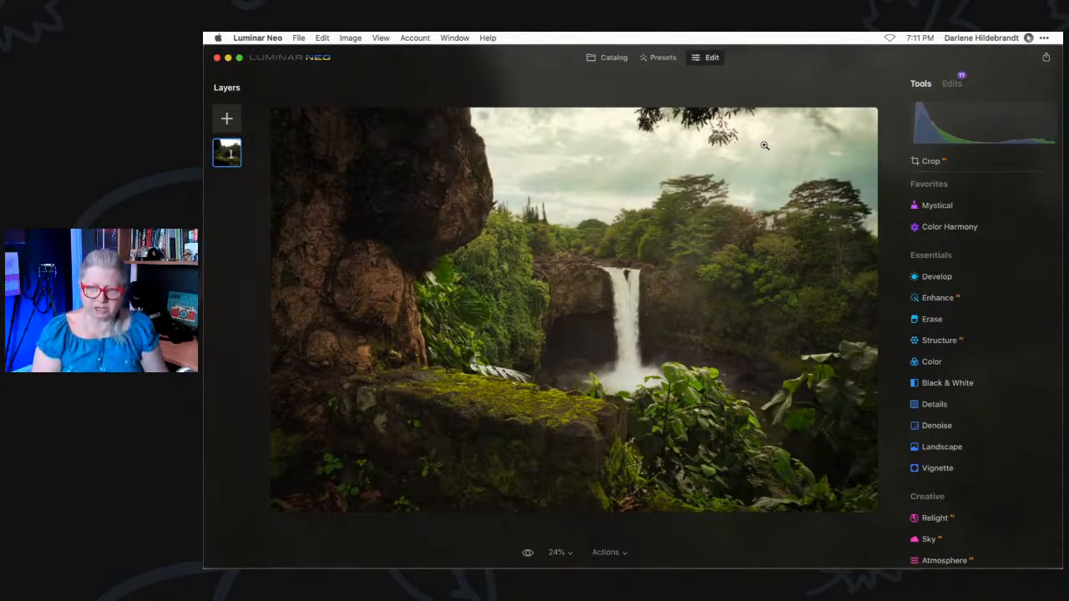
# Review the light and curve settings of the waterfall photo's base RAW Develop edit.
pyautogui.click(951, 85)
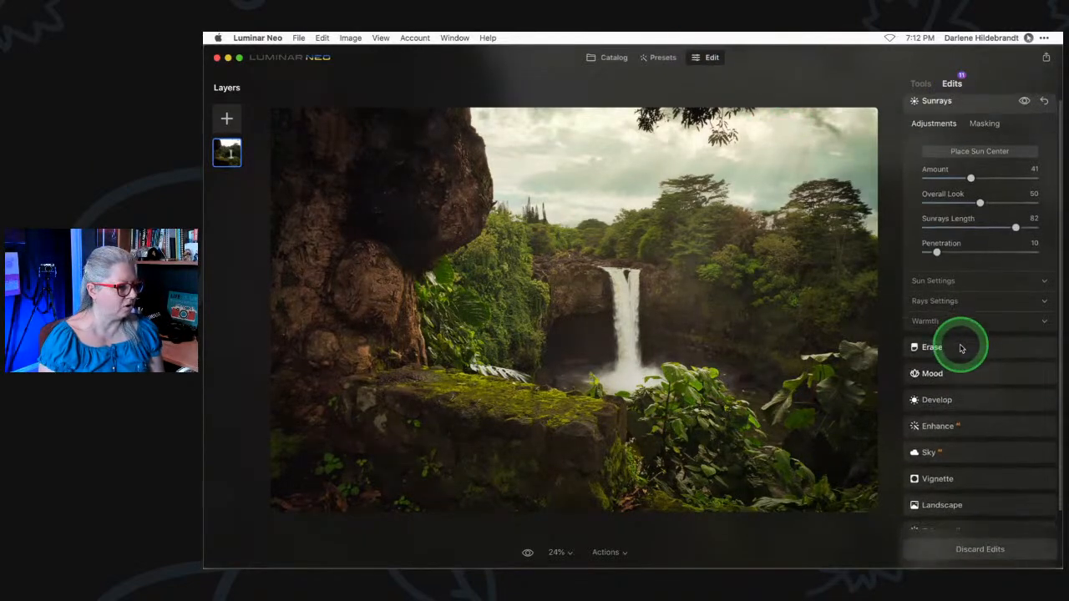
pyautogui.scroll(-3, 961, 350)
pyautogui.click(981, 514)
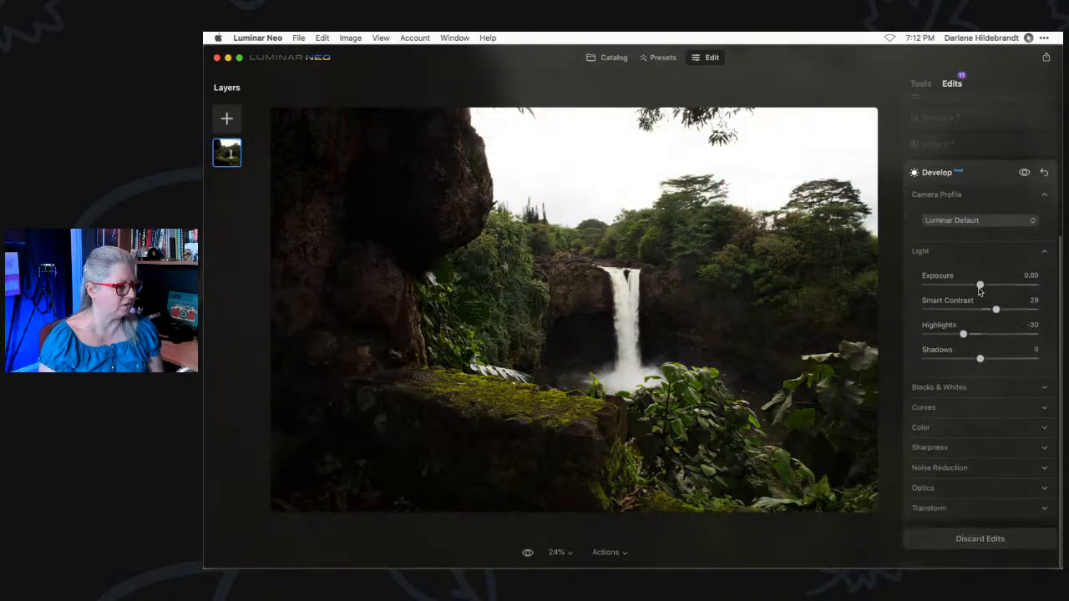
pyautogui.click(916, 404)
pyautogui.scroll(-2, 920, 417)
pyautogui.scroll(-1, 922, 421)
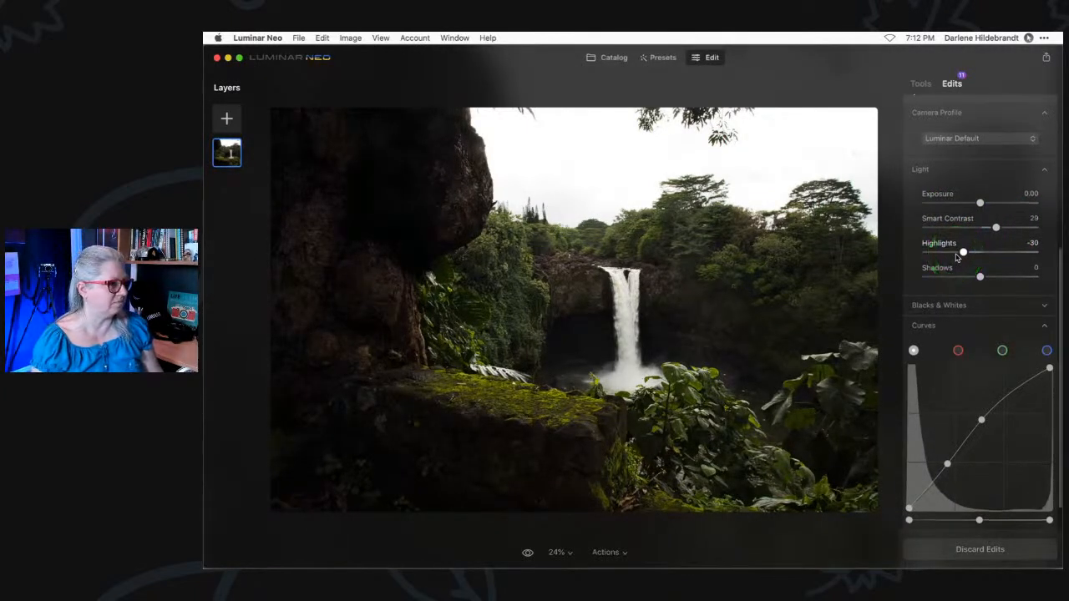
pyautogui.scroll(5, 956, 257)
pyautogui.scroll(3, 957, 258)
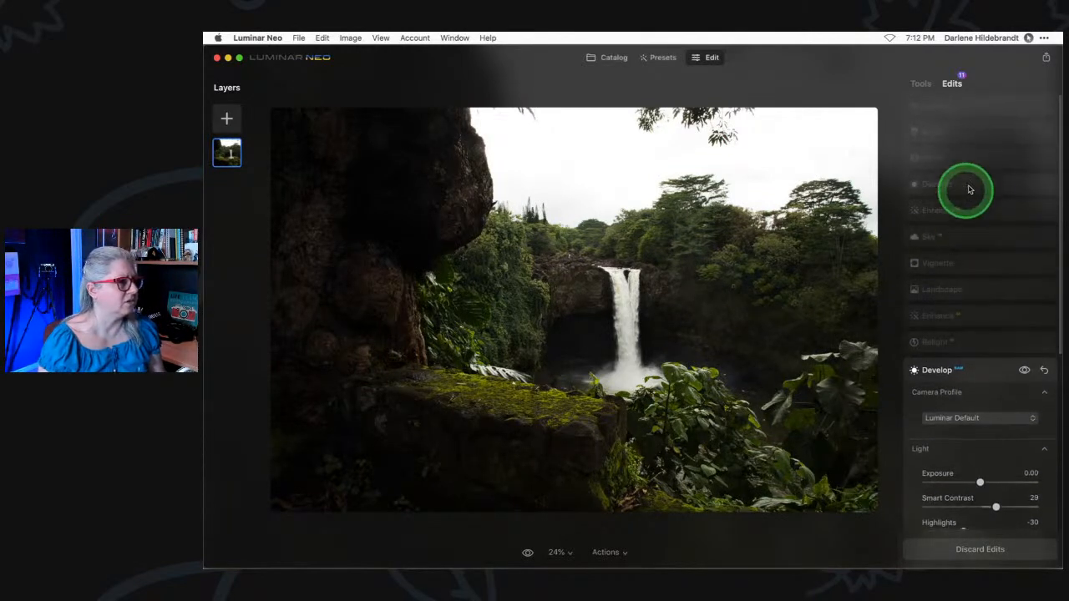
# Examine the light, curve and color settings of the waterfall photo's second Develop edit and return to the RAW Develop edit.
pyautogui.click(970, 186)
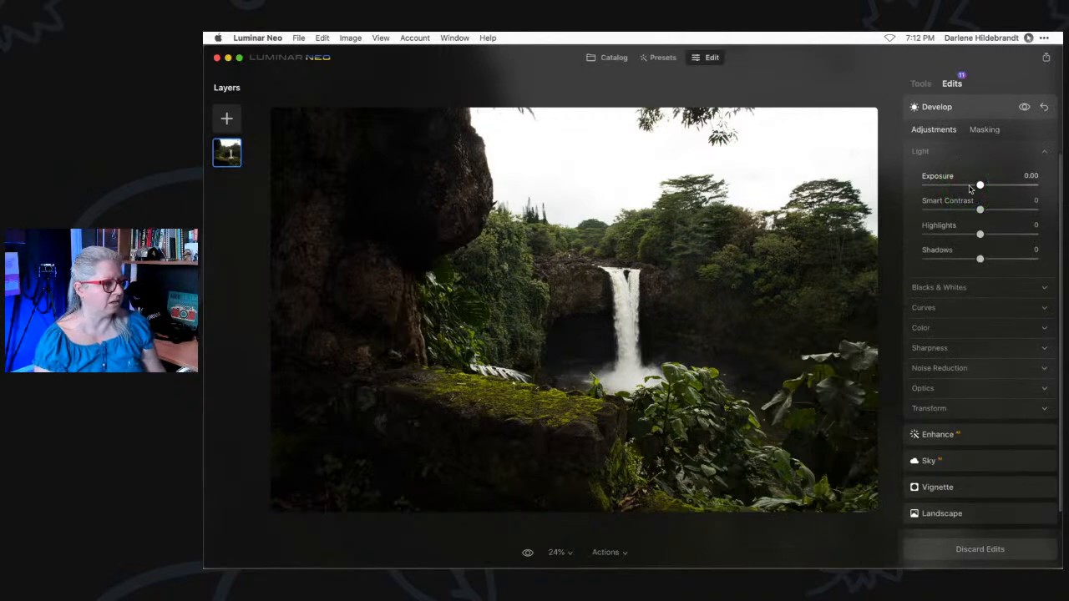
pyautogui.click(944, 308)
pyautogui.click(944, 291)
pyautogui.click(944, 290)
pyautogui.scroll(-1, 943, 291)
pyautogui.scroll(-5, 944, 290)
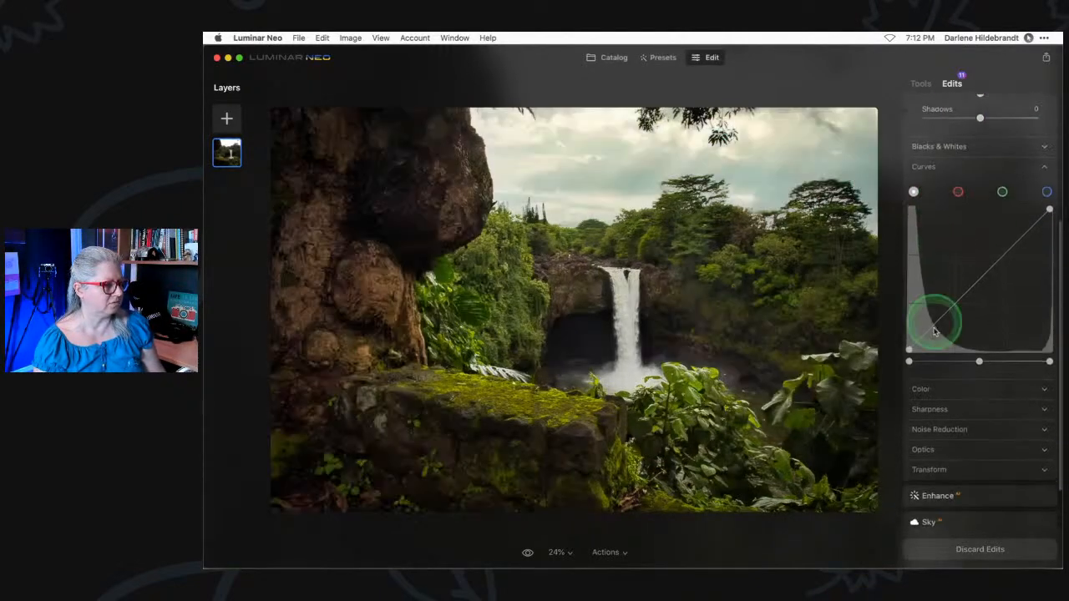
pyautogui.click(931, 383)
pyautogui.scroll(-4, 980, 303)
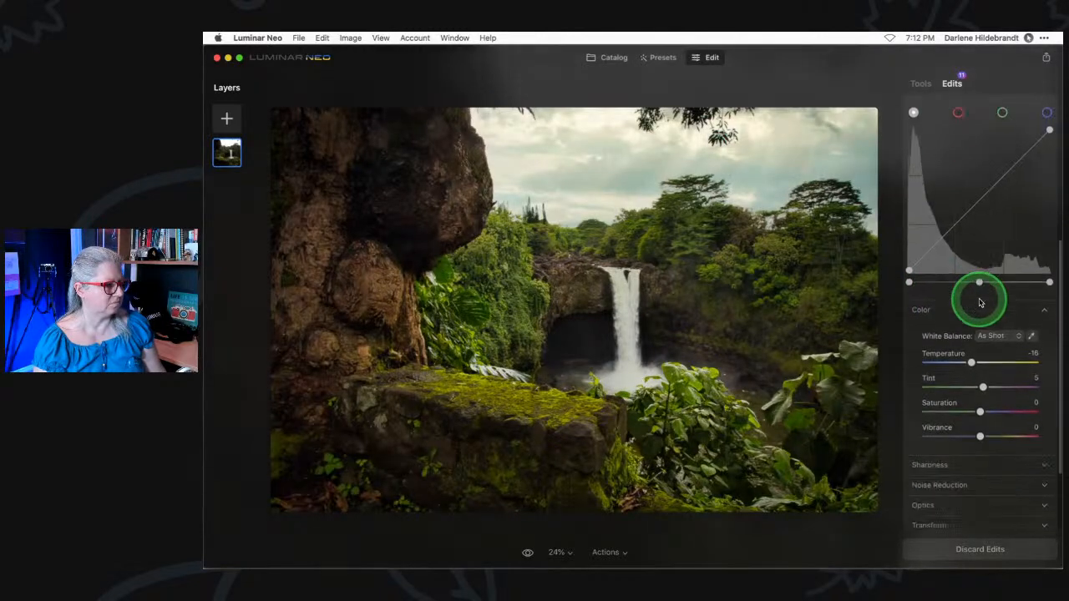
pyautogui.scroll(13, 981, 303)
pyautogui.scroll(-10, 981, 304)
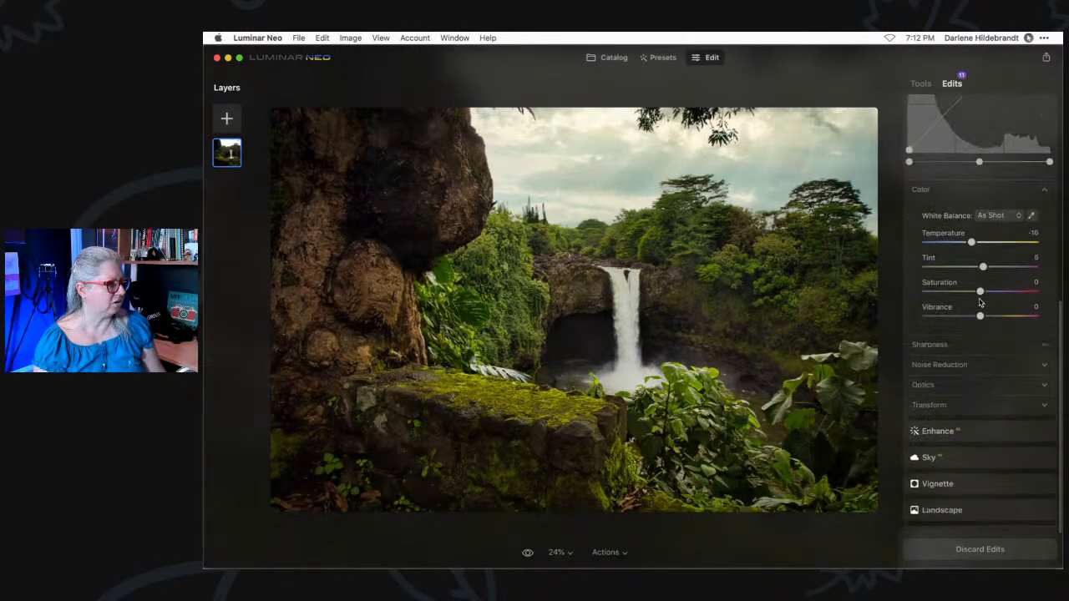
pyautogui.click(966, 513)
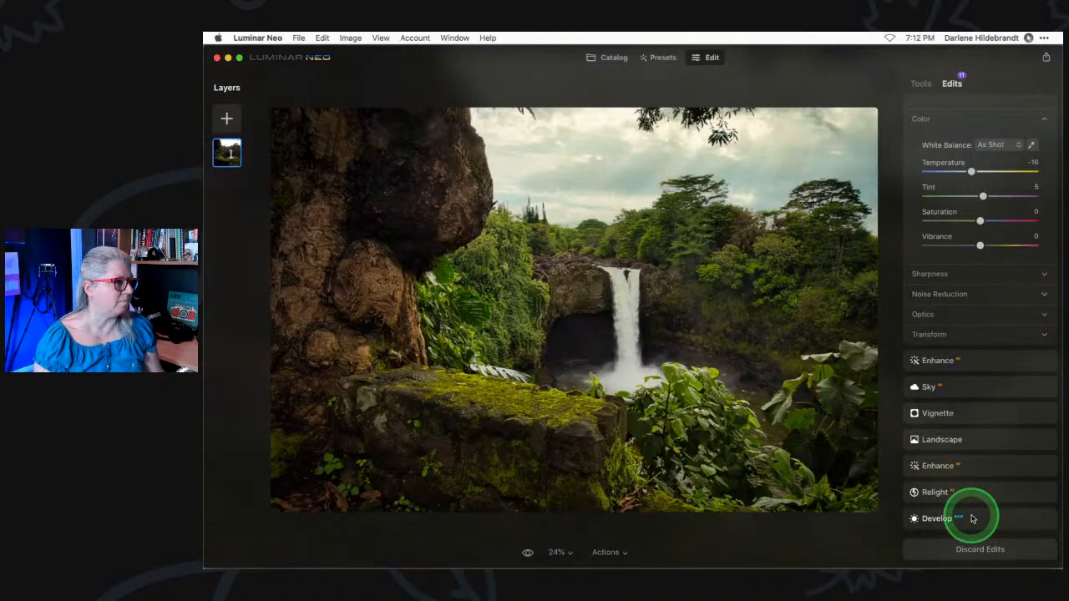
# Examine the light and curve settings of the bottommost RAW Develop edit on the waterfall photo.
pyautogui.click(975, 516)
pyautogui.scroll(-4, 969, 262)
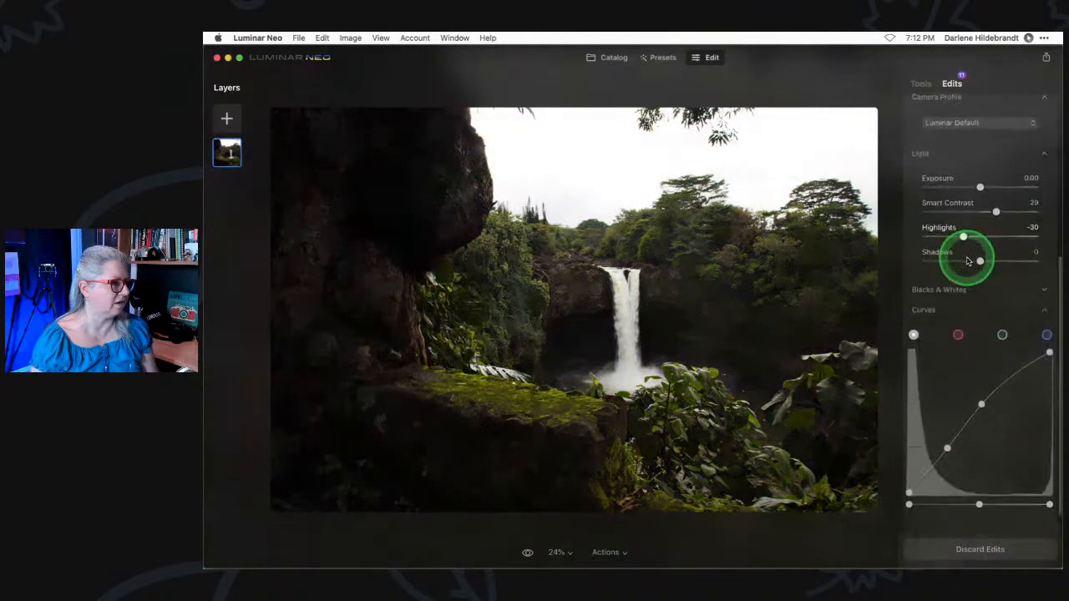
# Revert the waterfall photo to its original from the Luminar Neo Course raw files catalog.
pyautogui.click(611, 58)
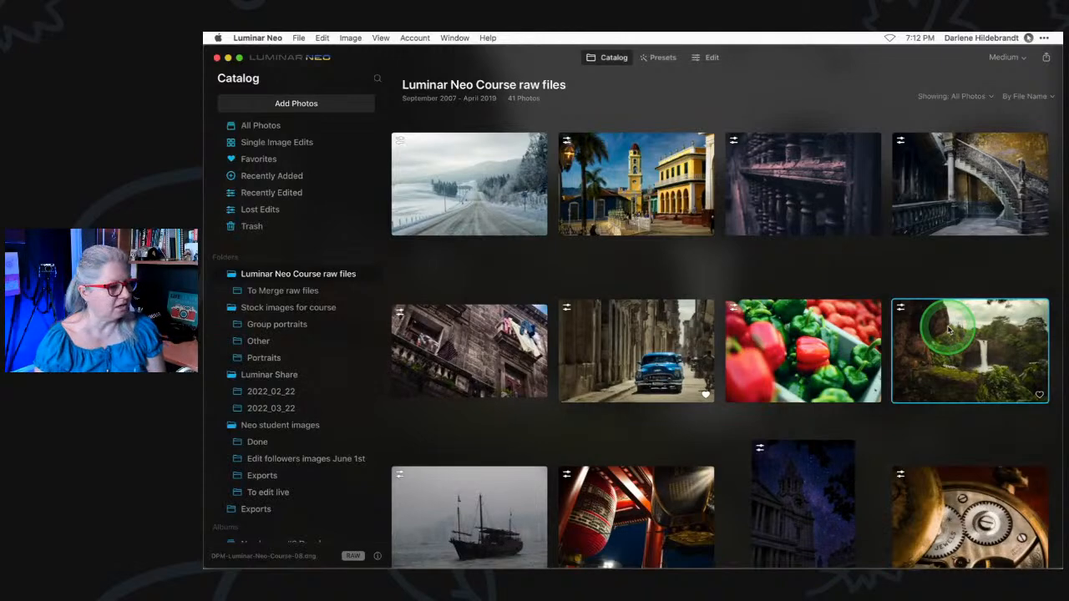
pyautogui.rightClick(954, 330)
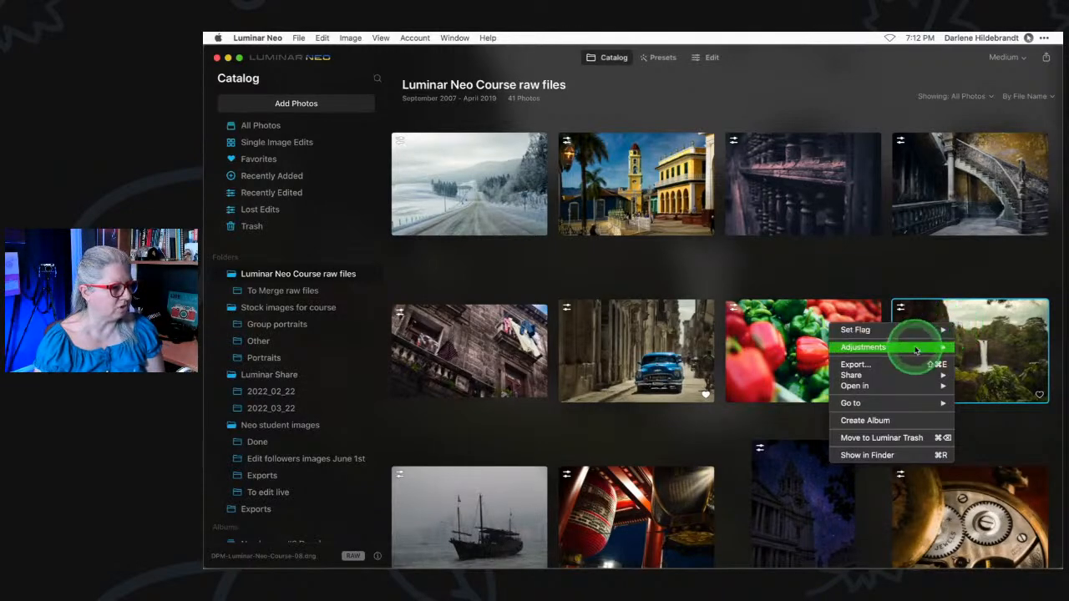
pyautogui.moveTo(911, 348)
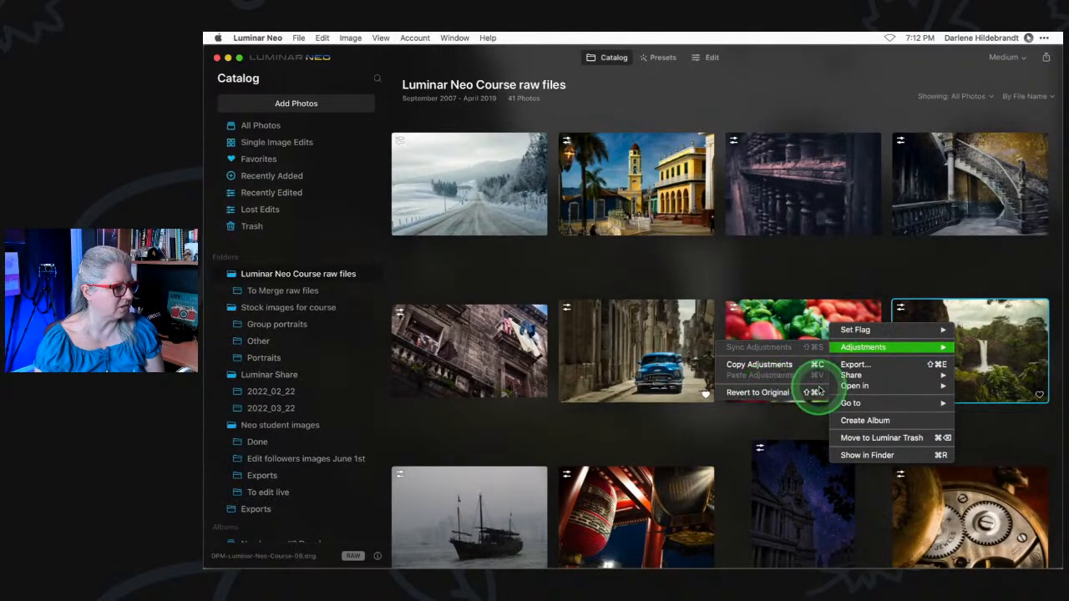
pyautogui.click(789, 393)
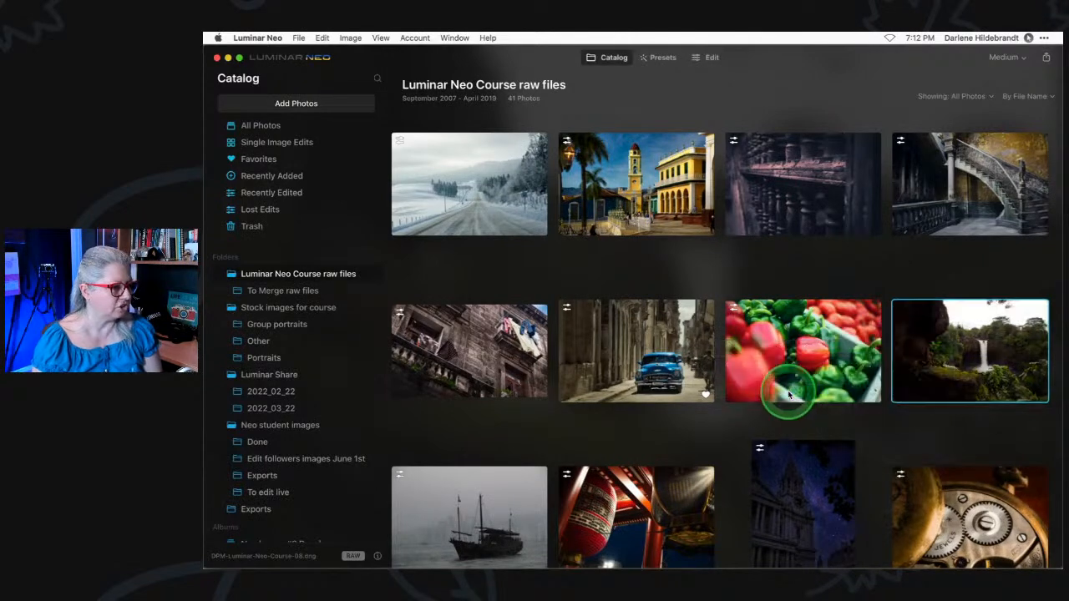
# Try to open the reverted waterfall photo for editing, returning to the catalog between attempts.
pyautogui.click(706, 58)
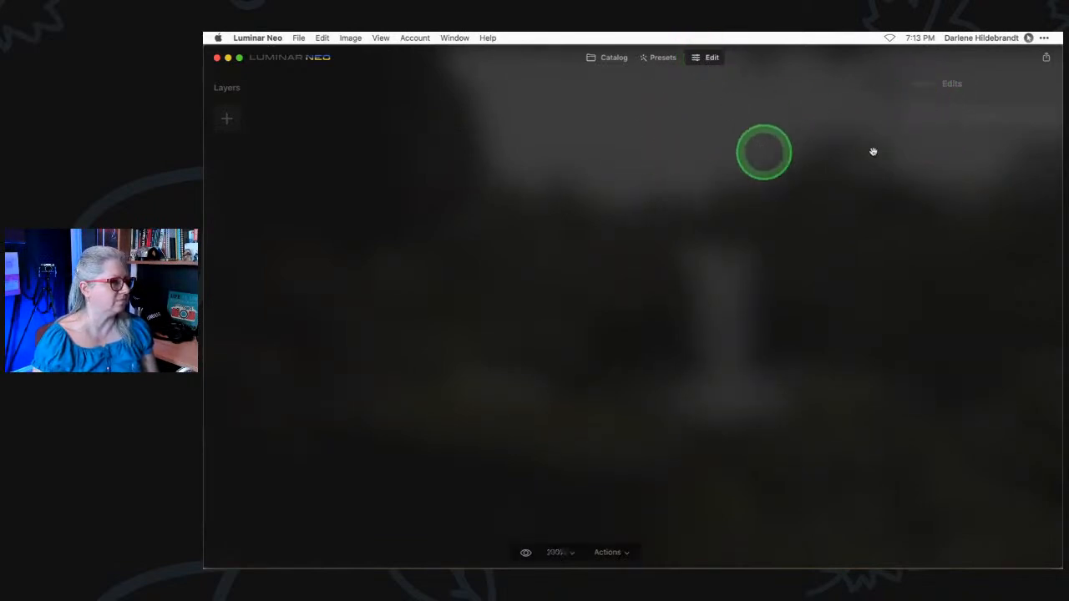
pyautogui.click(612, 58)
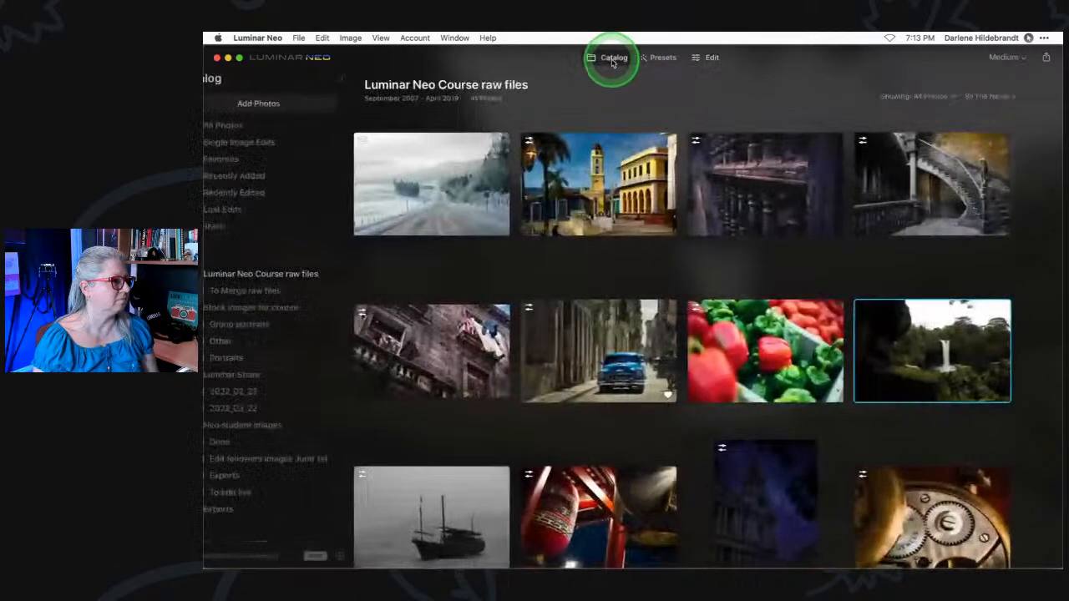
pyautogui.click(710, 58)
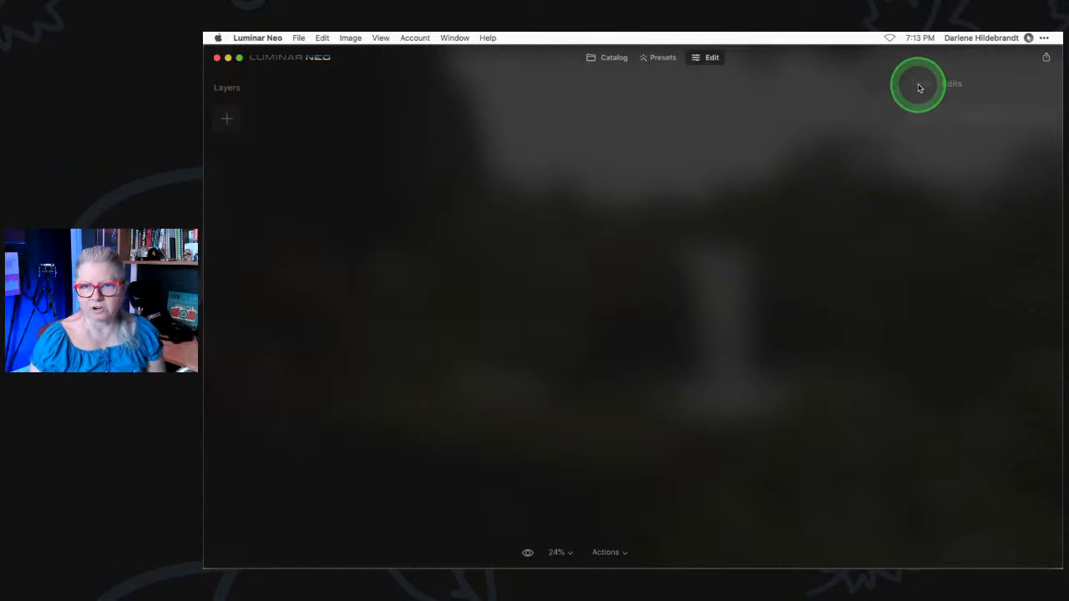
pyautogui.click(978, 114)
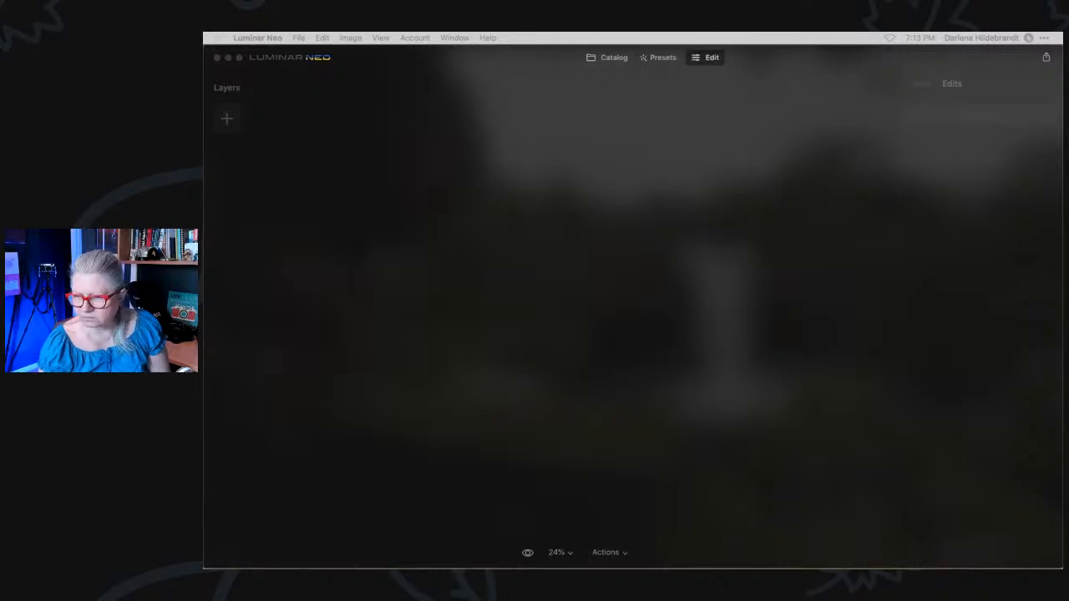
pyautogui.click(867, 166)
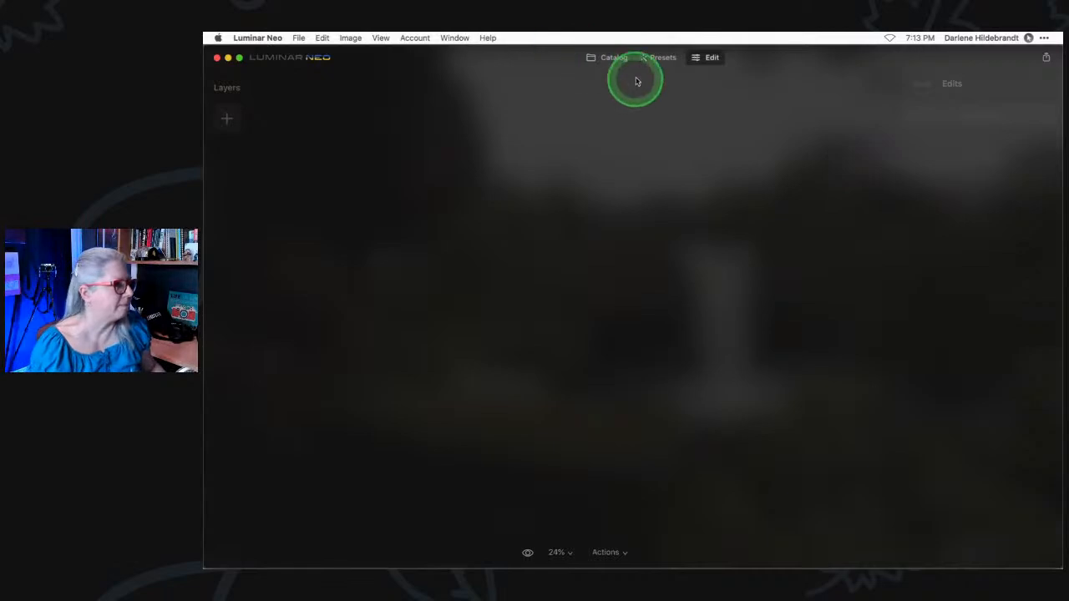
pyautogui.click(613, 58)
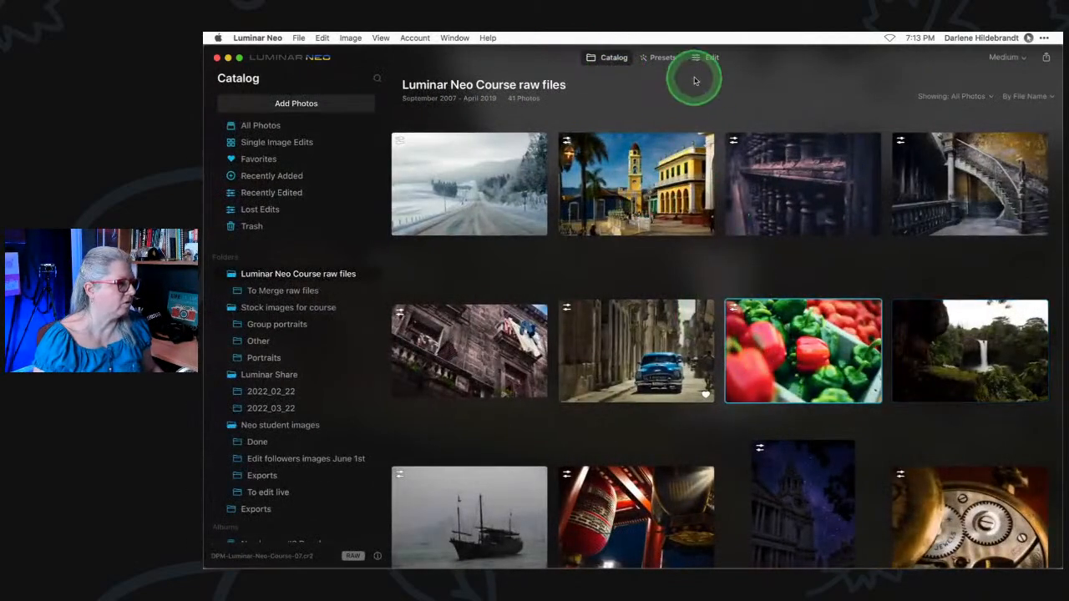
pyautogui.click(706, 57)
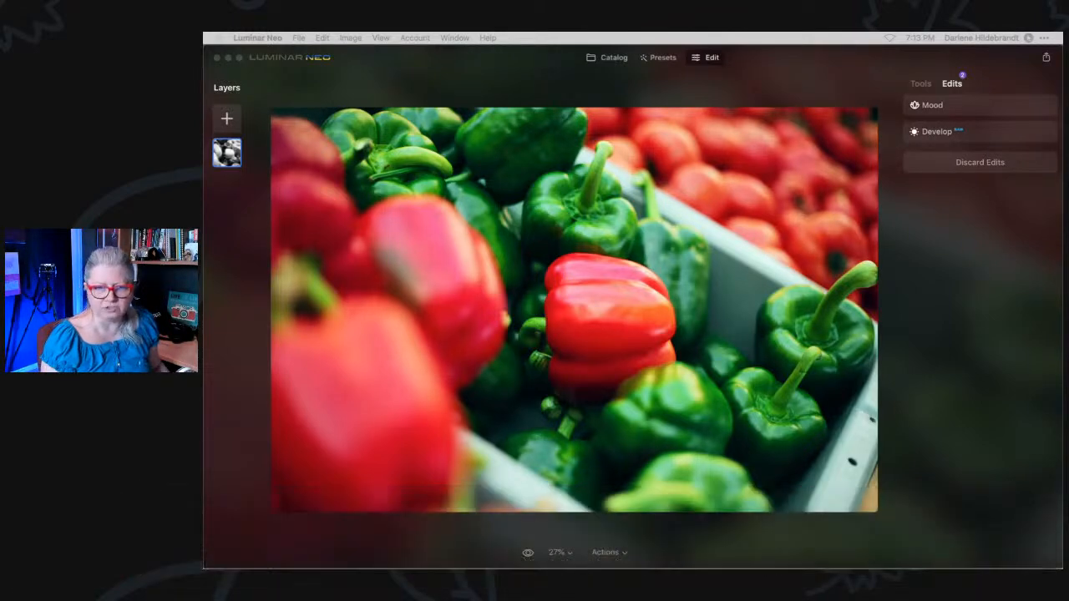
# Select the waterfall photo in the catalog and revert all its adjustments to the original.
pyautogui.click(605, 59)
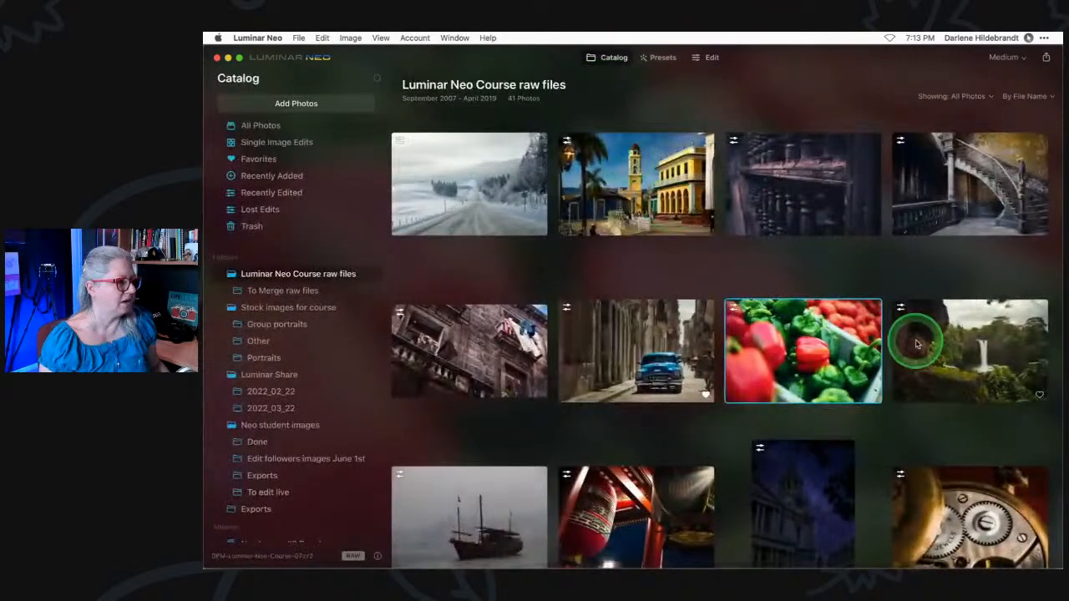
pyautogui.click(921, 341)
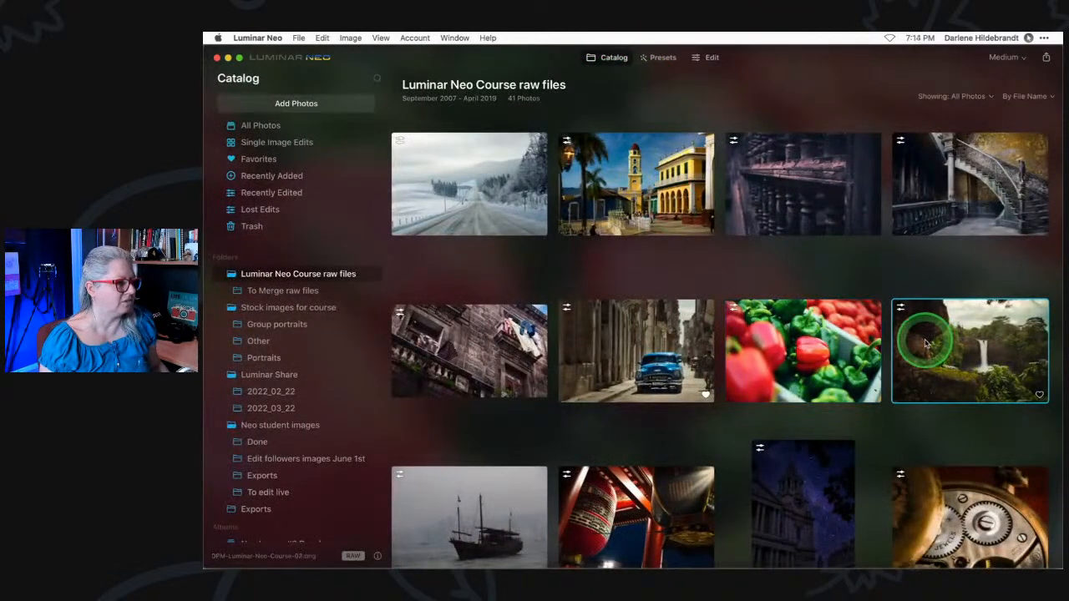
pyautogui.rightClick(937, 341)
pyautogui.moveTo(860, 360)
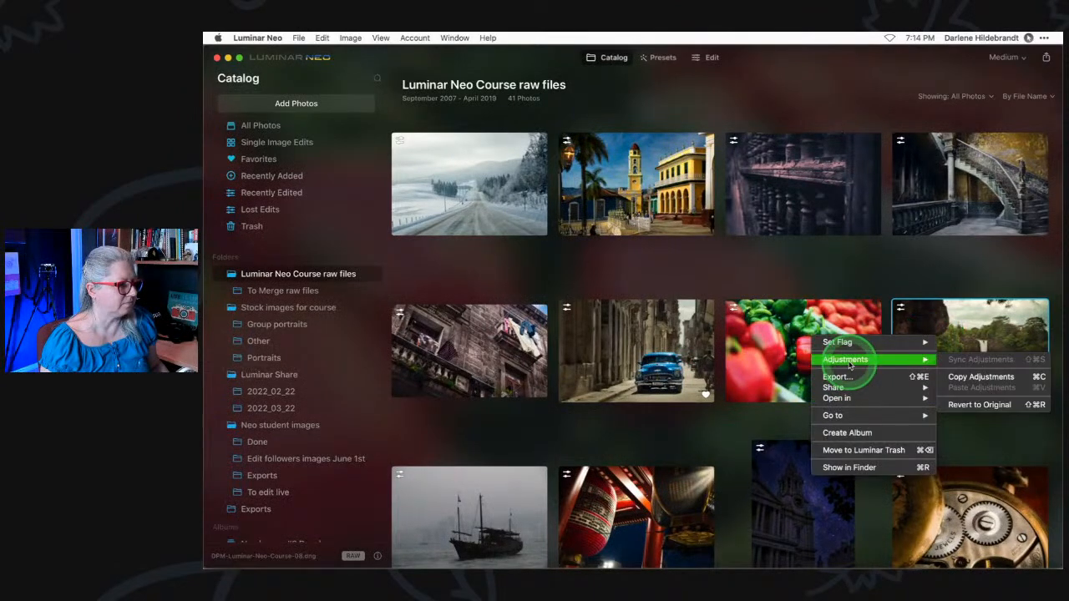
pyautogui.click(986, 404)
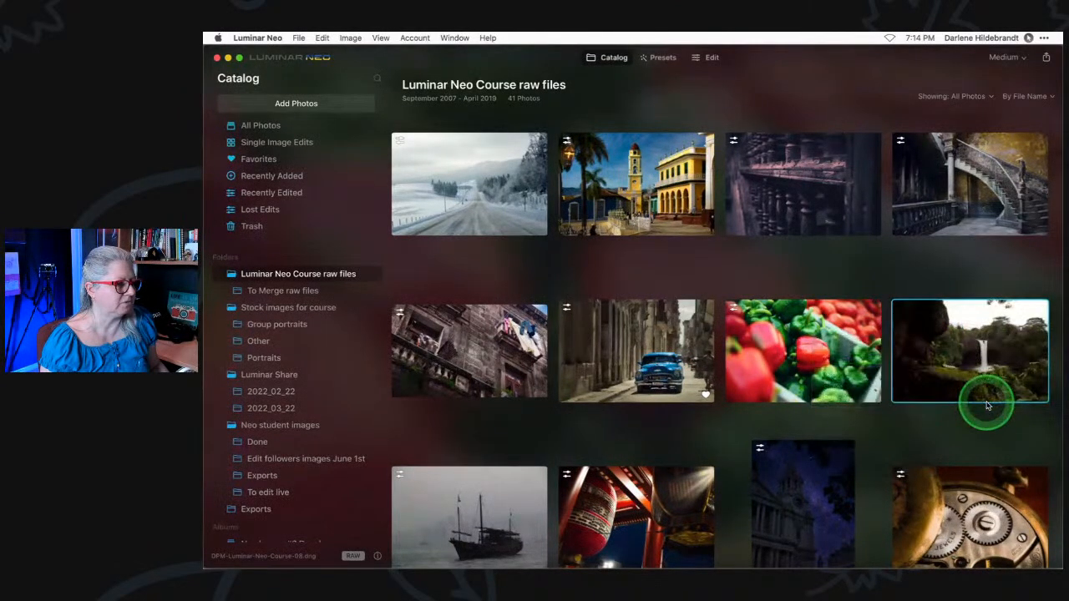
# Open the reverted waterfall photo for editing and check its clipped tones with the clipping overlay.
pyautogui.doubleClick(960, 366)
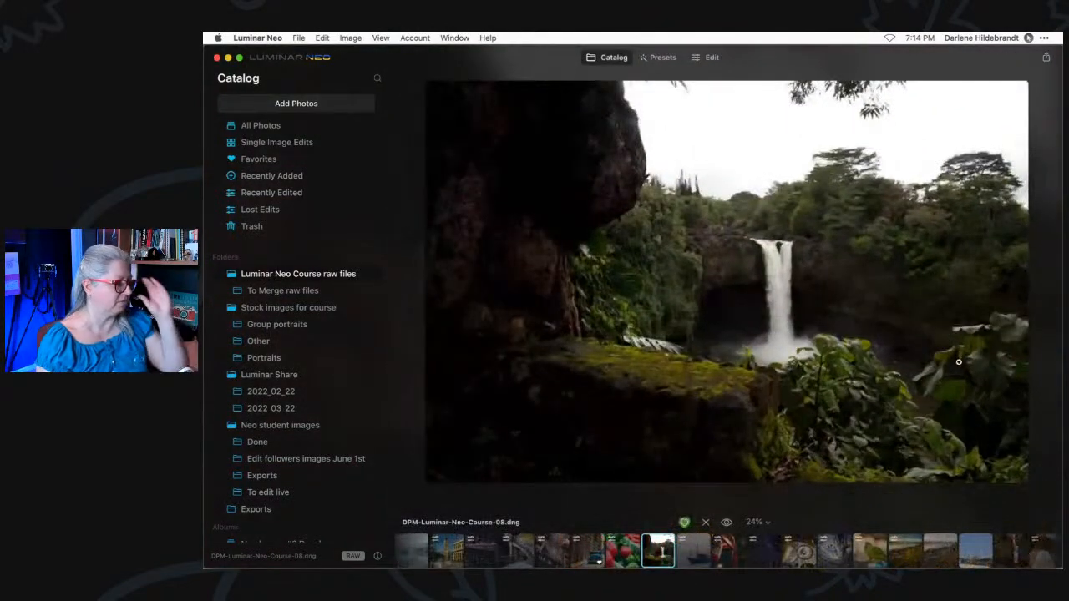
pyautogui.click(704, 57)
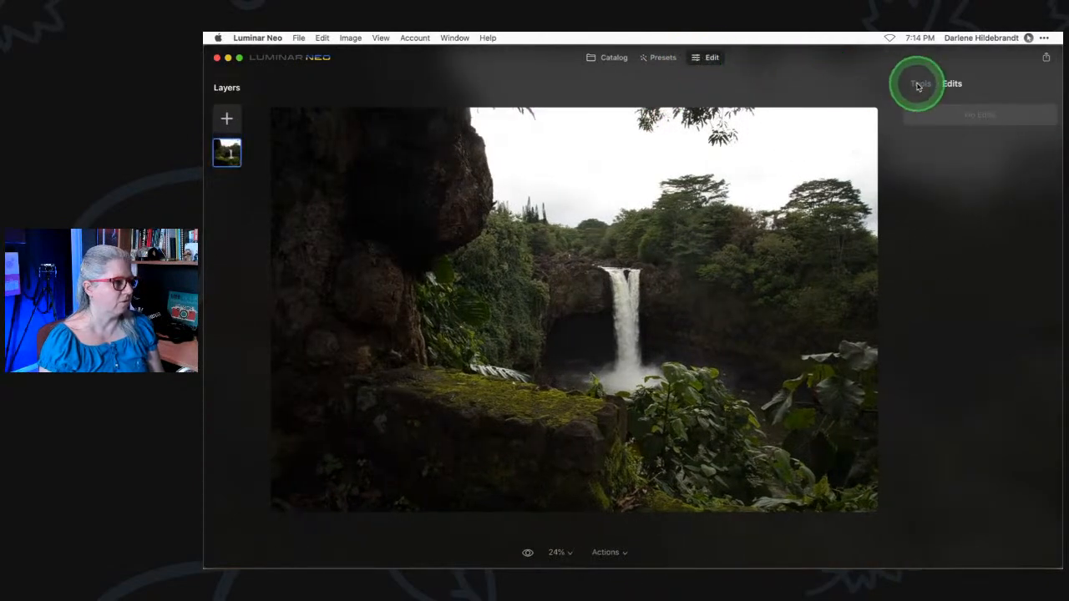
pyautogui.click(920, 83)
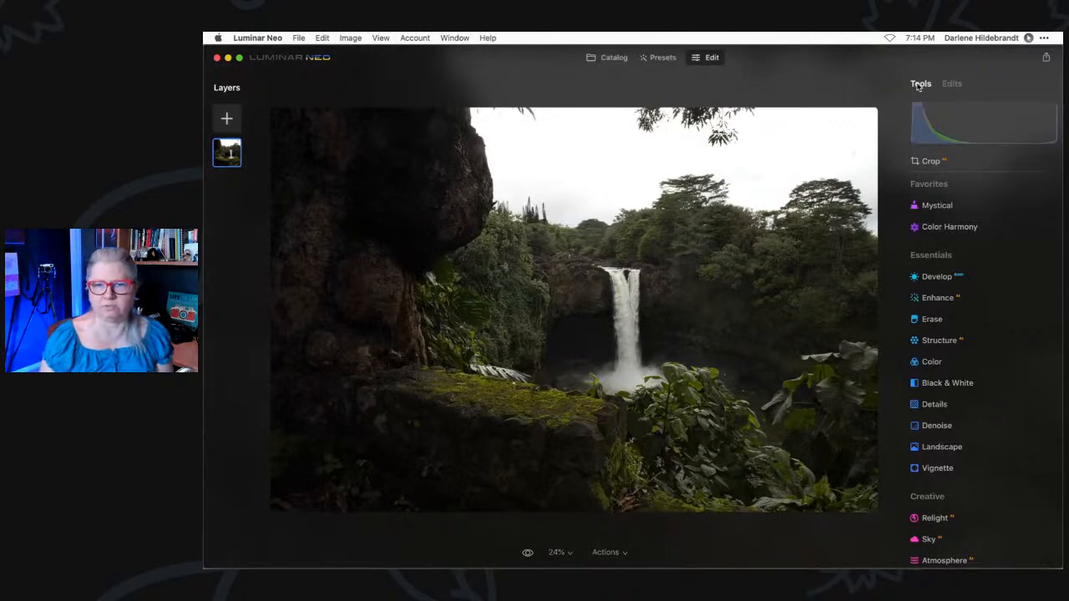
pyautogui.click(918, 107)
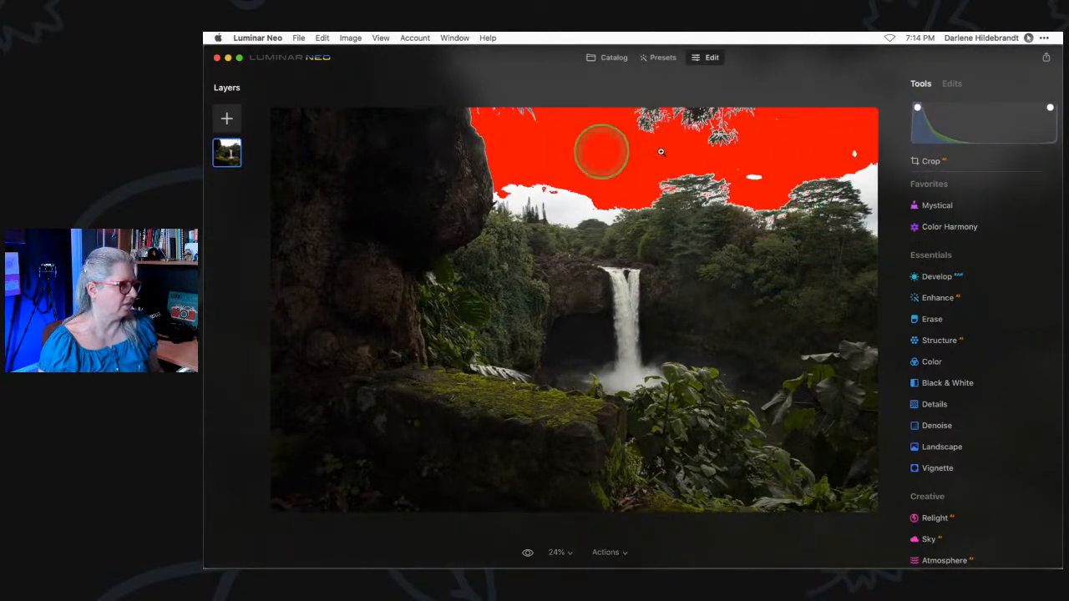
pyautogui.press('j')
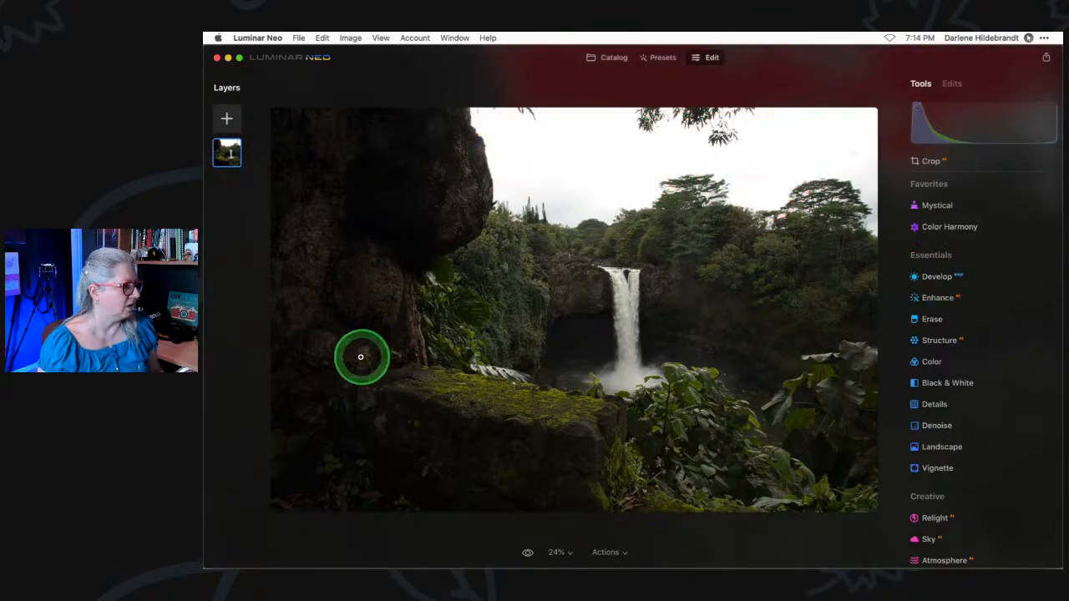
# Compare the Camera Landscape and Camera Standard profiles in Develop, and set the camera profile to Adobe Standard.
pyautogui.click(936, 276)
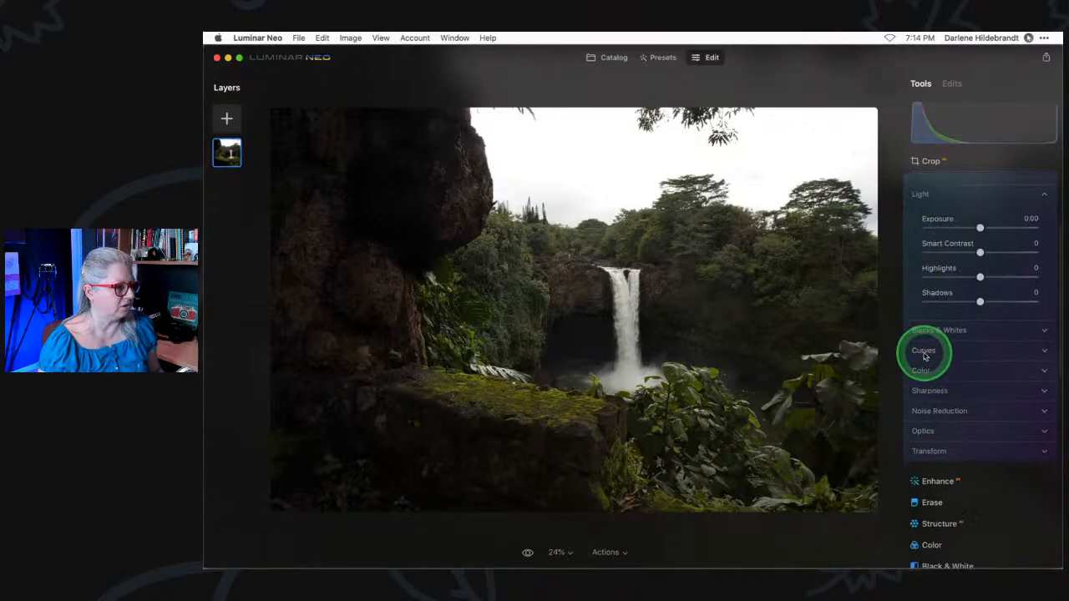
pyautogui.click(946, 218)
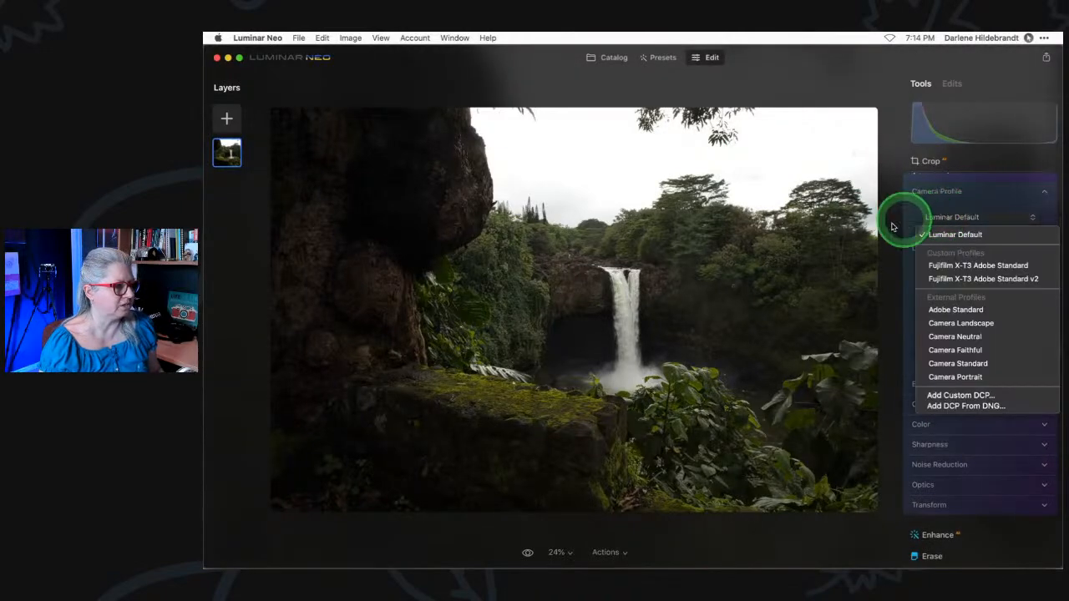
pyautogui.click(933, 324)
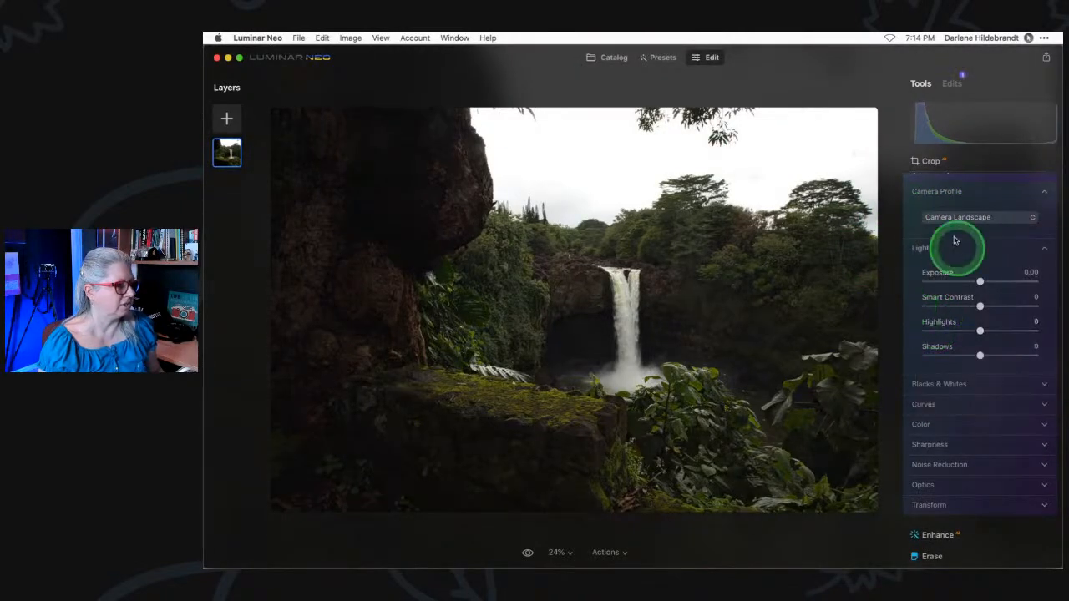
pyautogui.click(971, 226)
pyautogui.click(965, 362)
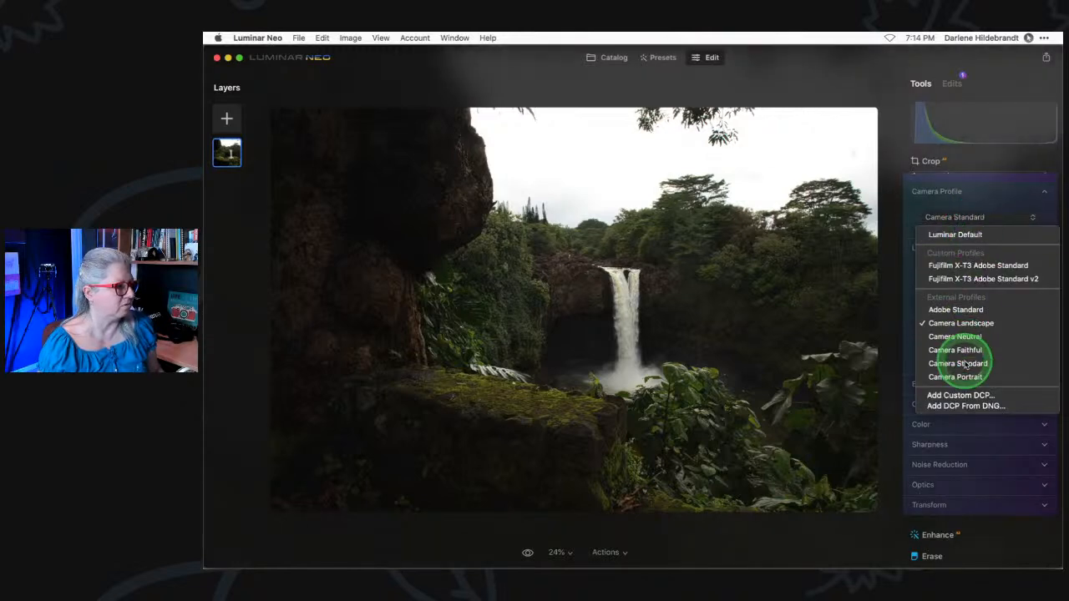
pyautogui.click(958, 225)
pyautogui.click(955, 306)
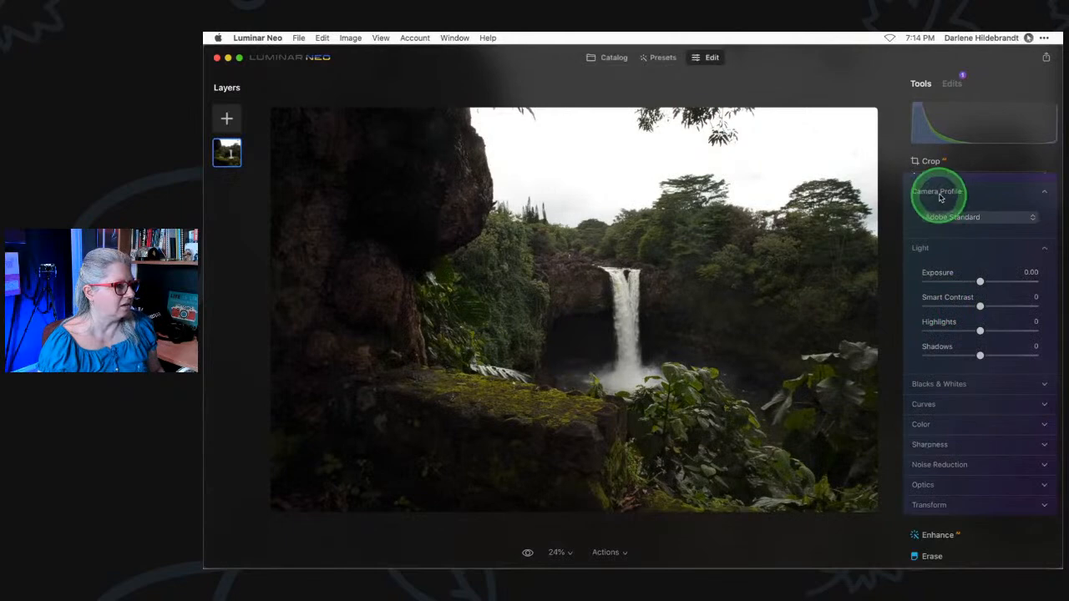
# Display the tone curve with its histogram and lower the Develop Highlights to -100.
pyautogui.scroll(-2, 939, 351)
pyautogui.click(924, 351)
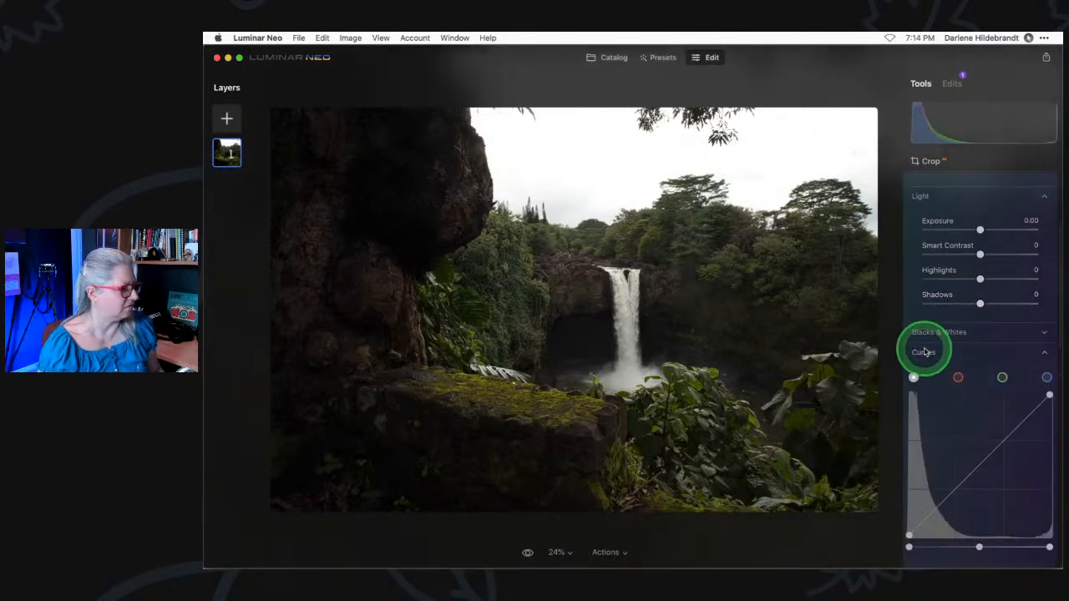
pyautogui.scroll(-2, 925, 352)
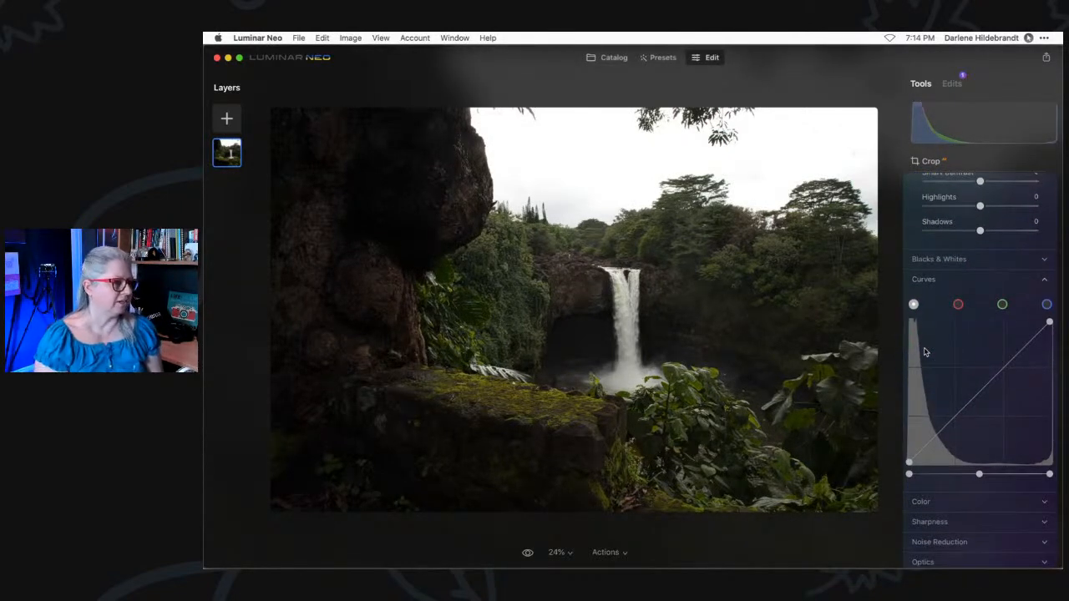
pyautogui.scroll(2, 925, 351)
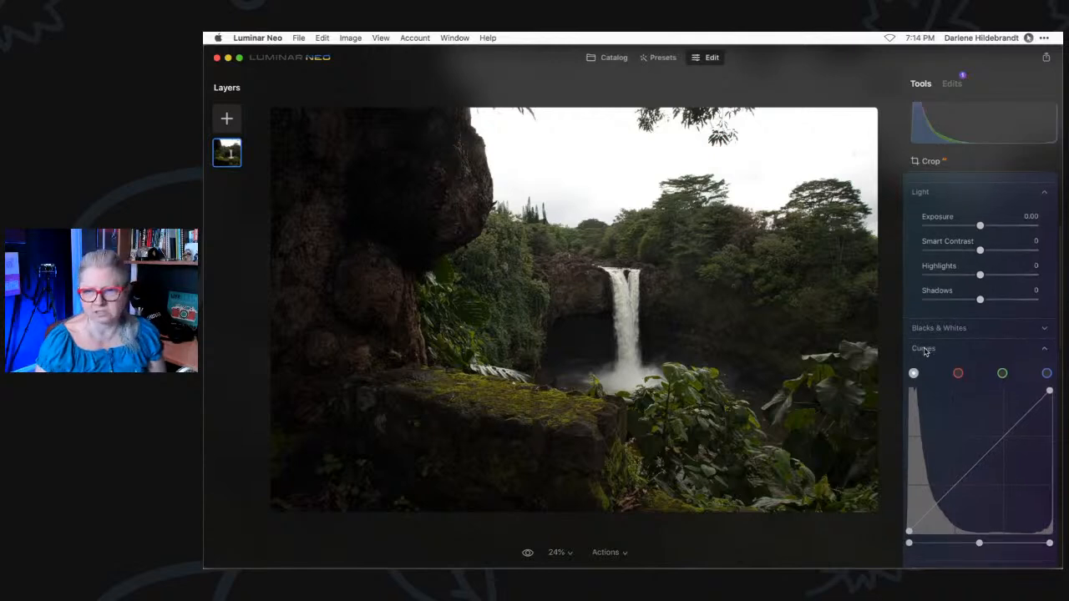
pyautogui.moveTo(974, 277); pyautogui.dragTo(688, 296)
pyautogui.moveTo(926, 275); pyautogui.dragTo(890, 276)
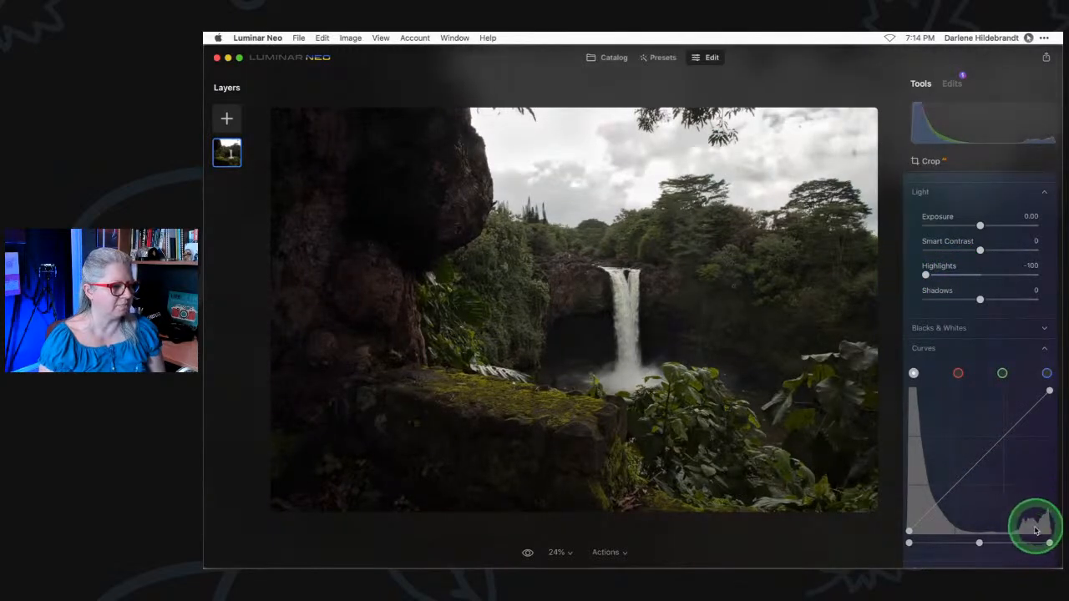
# Try pulling down the upper tone curve and raising Smart Contrast to 73, resetting each adjustment.
pyautogui.moveTo(1016, 428); pyautogui.dragTo(985, 457)
pyautogui.doubleClick(985, 458)
pyautogui.moveTo(979, 251); pyautogui.dragTo(1021, 252)
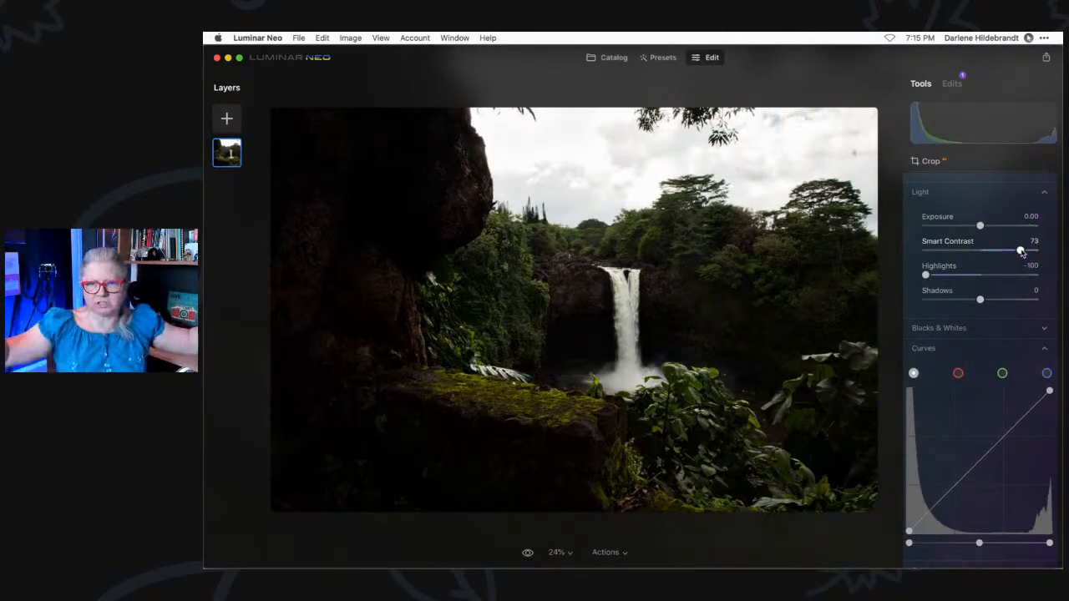
pyautogui.doubleClick(1021, 252)
# Set Highlights to -84 and shape the tone curve with three points, lifting the darker midtones.
pyautogui.moveTo(927, 276); pyautogui.dragTo(935, 275)
pyautogui.moveTo(964, 432); pyautogui.dragTo(954, 478)
pyautogui.moveTo(937, 501); pyautogui.dragTo(934, 505)
pyautogui.moveTo(991, 449)
pyautogui.mouseDown()
pyautogui.moveTo(980, 443)
pyautogui.moveTo(990, 448)
pyautogui.mouseUp()
pyautogui.moveTo(935, 505)
pyautogui.mouseDown()
pyautogui.moveTo(940, 496)
pyautogui.moveTo(929, 510)
pyautogui.moveTo(940, 506)
pyautogui.mouseUp()
pyautogui.moveTo(955, 478); pyautogui.dragTo(951, 486)
pyautogui.moveTo(991, 447); pyautogui.dragTo(981, 460)
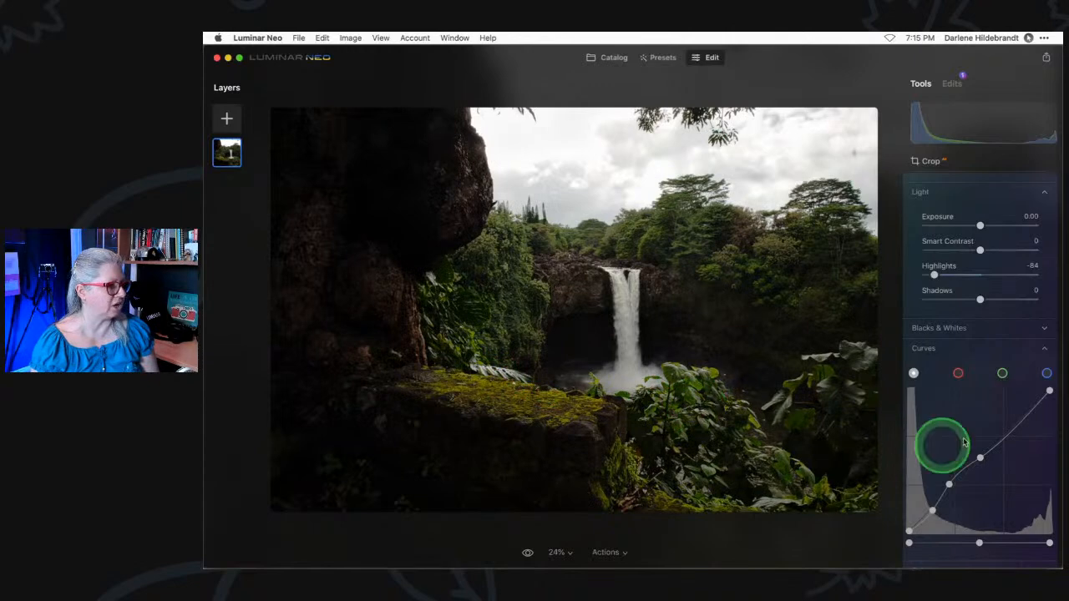
# Toggle the Develop edit's visibility to compare the waterfall photo before and after.
pyautogui.scroll(5, 994, 401)
pyautogui.click(1024, 242)
pyautogui.click(1025, 242)
pyautogui.click(1025, 242)
pyautogui.click(1025, 242)
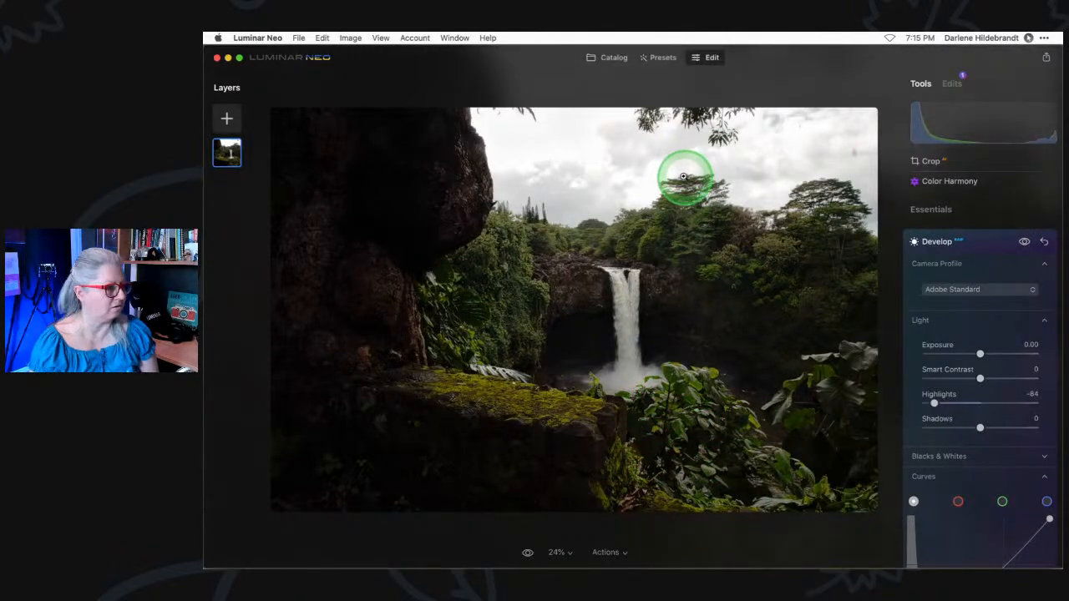
# Set Shadows to 28, Highlights to -86 and Exposure to -0.24 in the Develop light settings.
pyautogui.moveTo(976, 427); pyautogui.dragTo(995, 428)
pyautogui.moveTo(932, 401); pyautogui.dragTo(933, 402)
pyautogui.moveTo(974, 358); pyautogui.dragTo(973, 352)
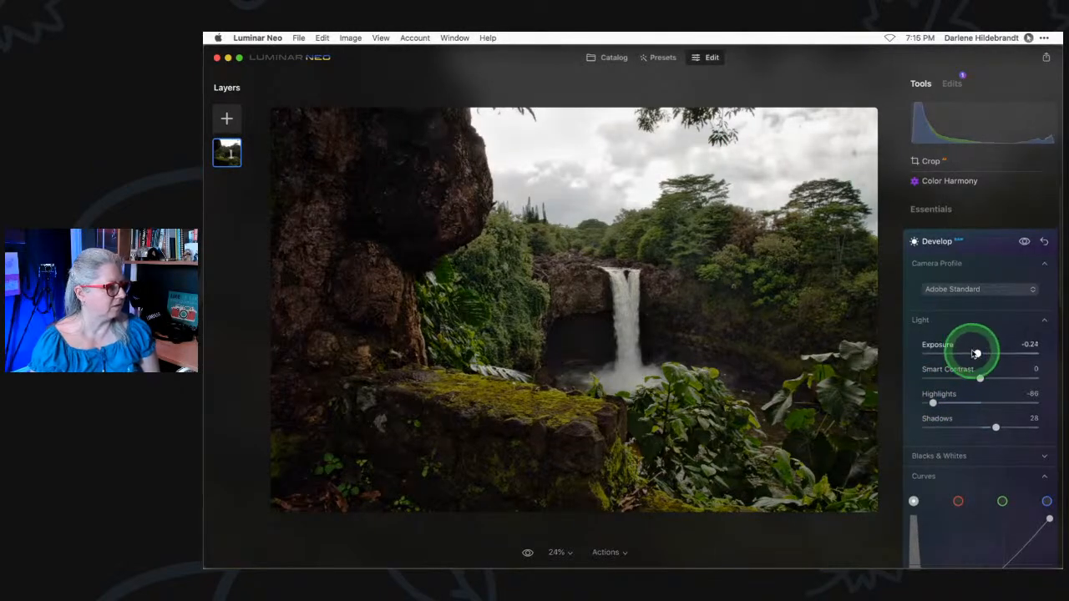
pyautogui.scroll(-4, 973, 352)
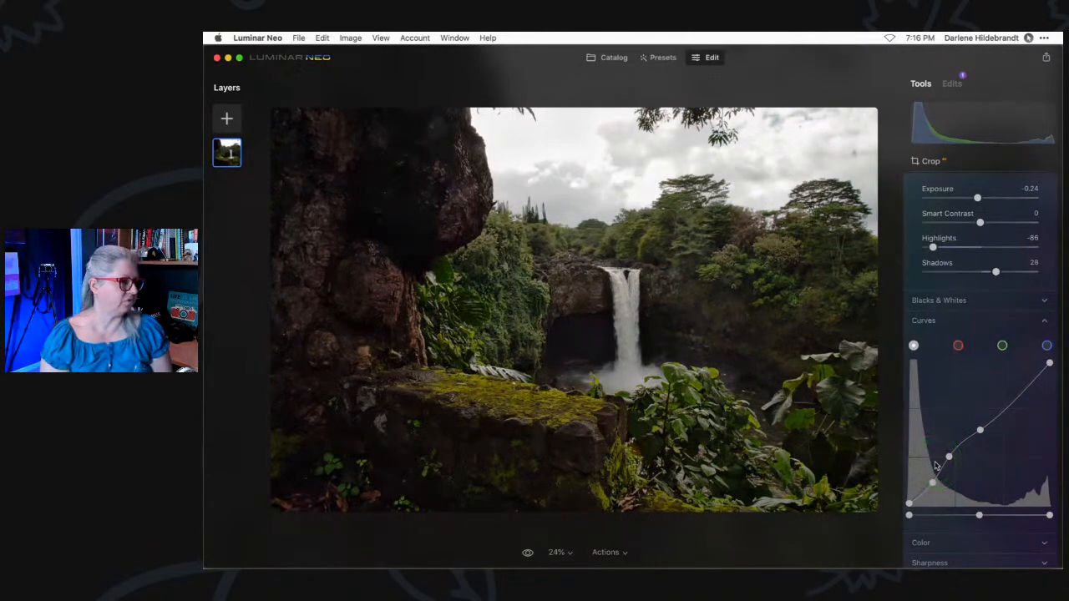
# Shape the green channel curve with two points, raising the highlights and lowering the shadows.
pyautogui.click(1001, 346)
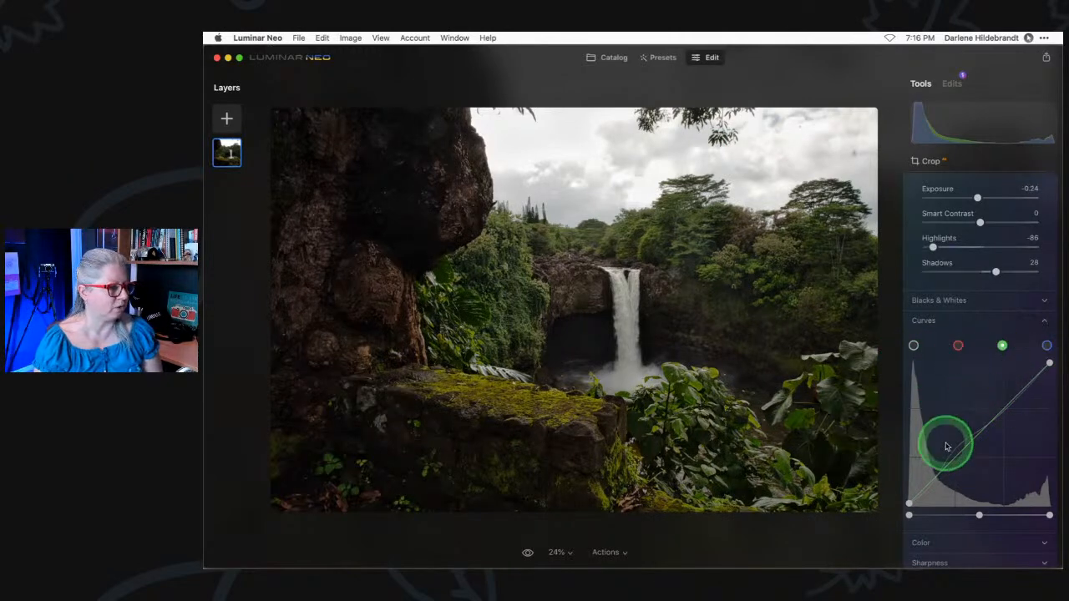
pyautogui.moveTo(978, 432); pyautogui.dragTo(1011, 393)
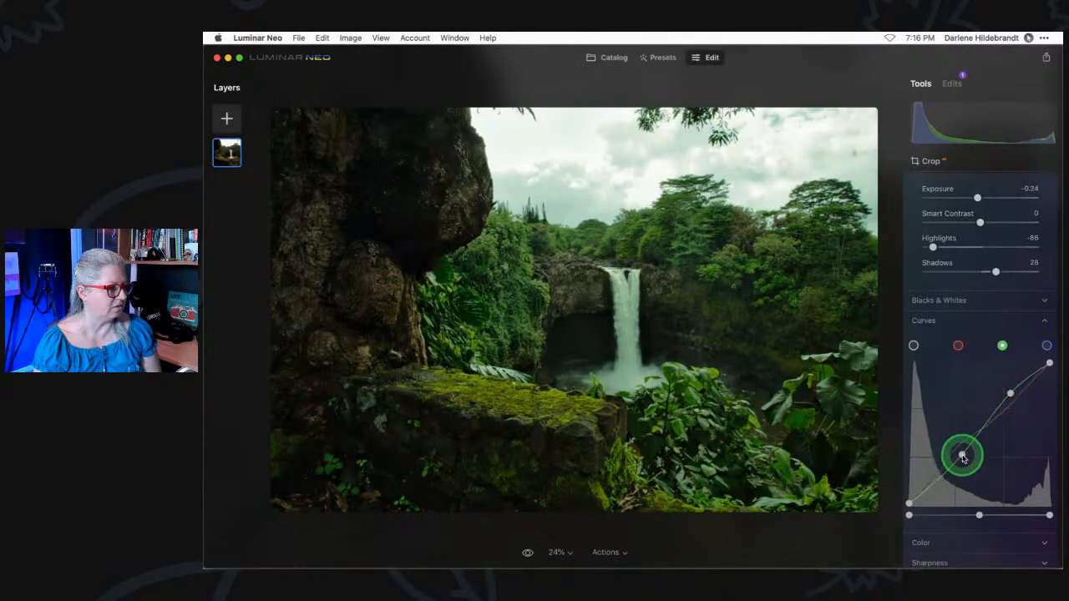
pyautogui.click(961, 454)
pyautogui.moveTo(961, 455); pyautogui.dragTo(954, 458)
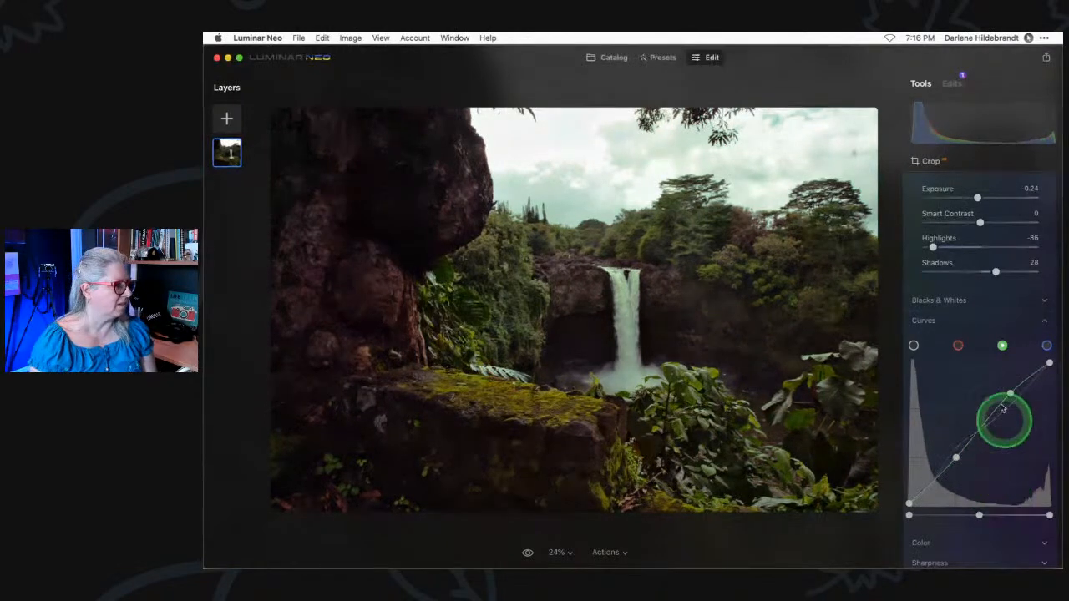
# Try a red channel curve with two points, lifting the shadows and adjusting the upper tones.
pyautogui.click(958, 347)
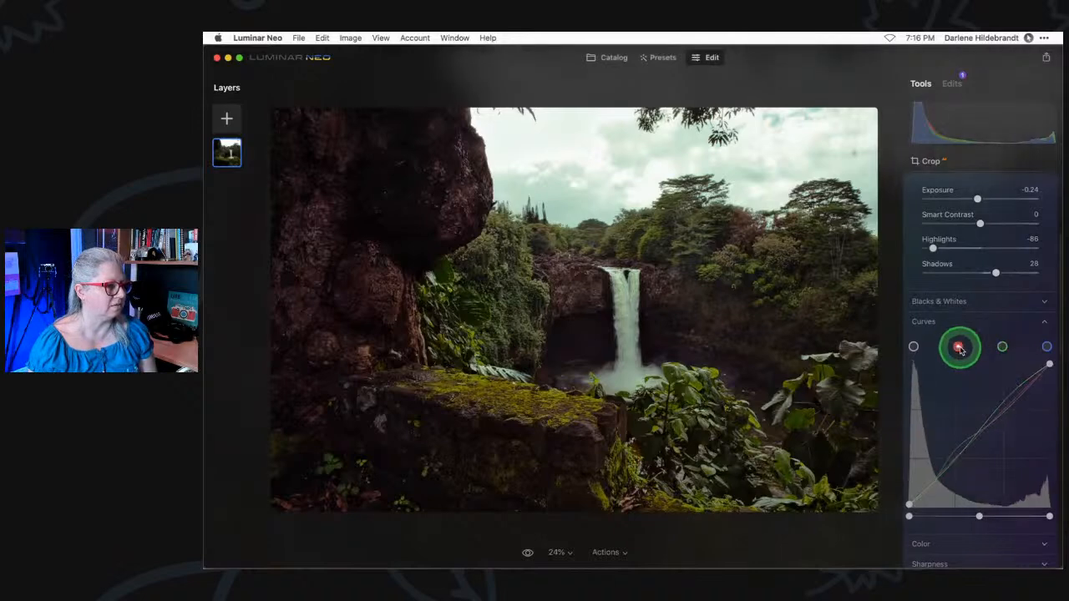
pyautogui.moveTo(993, 420); pyautogui.dragTo(997, 424)
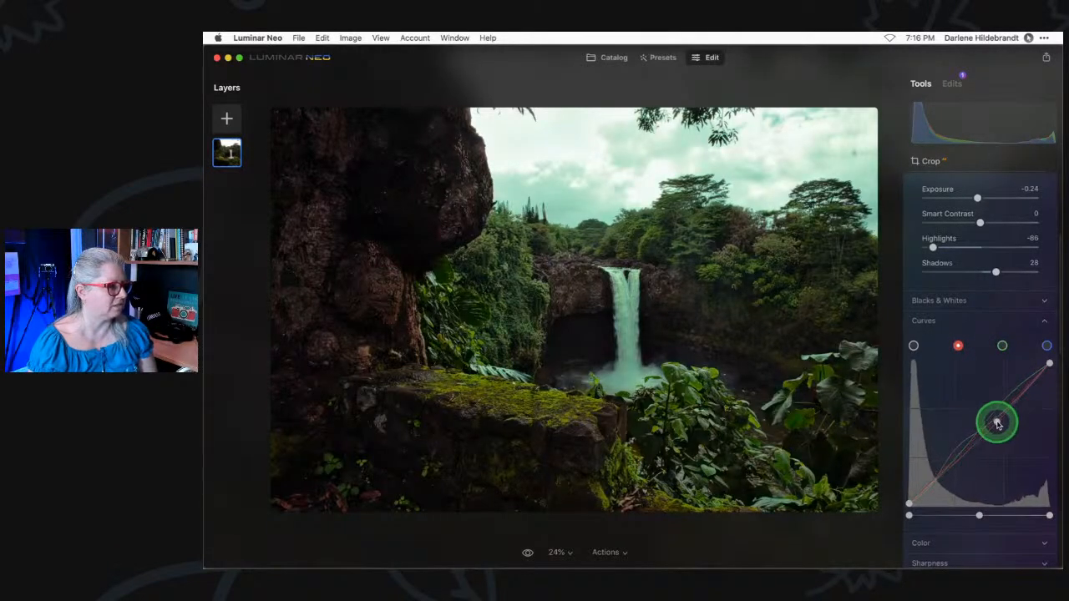
pyautogui.moveTo(962, 461); pyautogui.dragTo(954, 454)
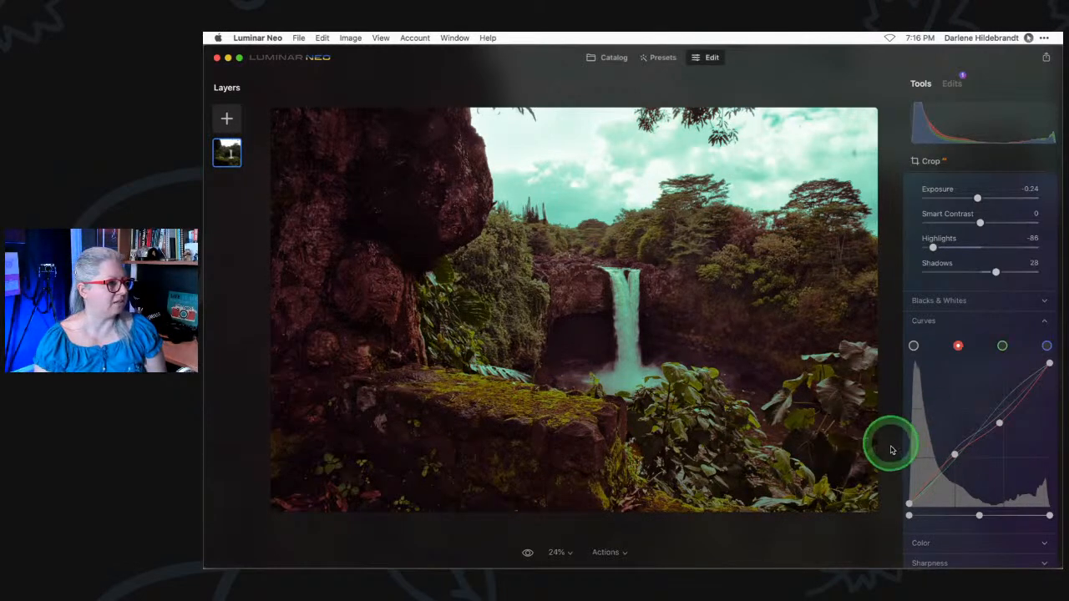
pyautogui.moveTo(998, 423); pyautogui.dragTo(1008, 410)
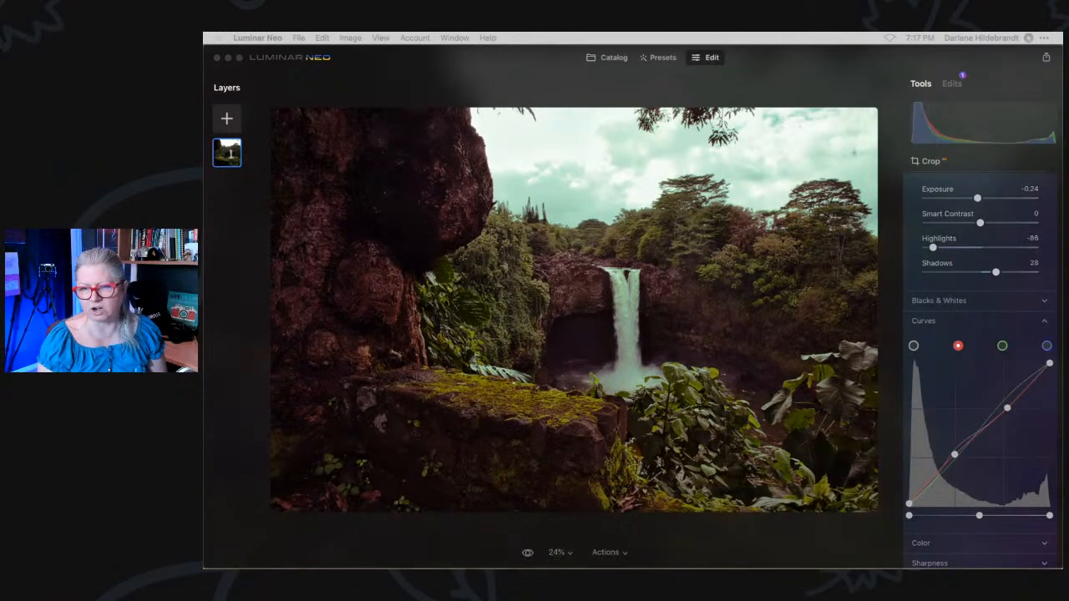
# Show the clipping warnings on the waterfall photo and remove both points from the red channel curve.
pyautogui.click(783, 532)
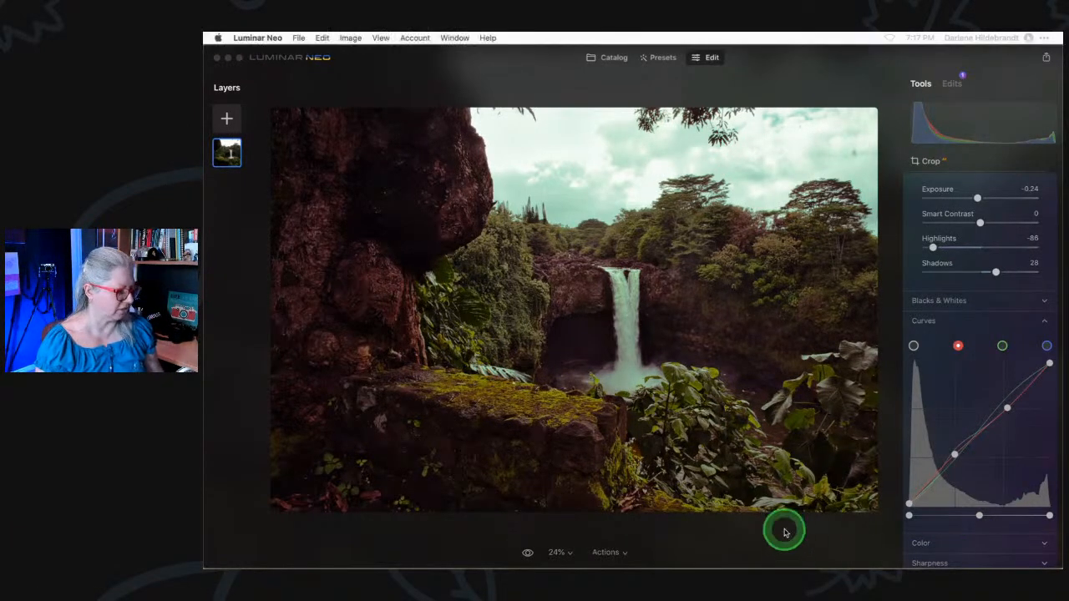
pyautogui.press('j')
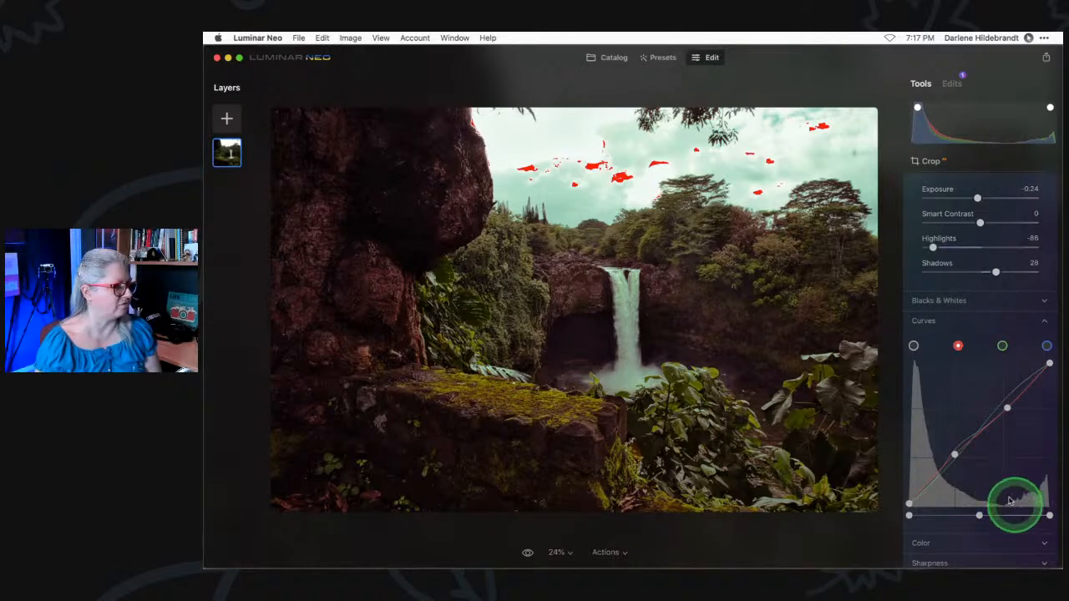
pyautogui.doubleClick(1007, 409)
pyautogui.doubleClick(956, 454)
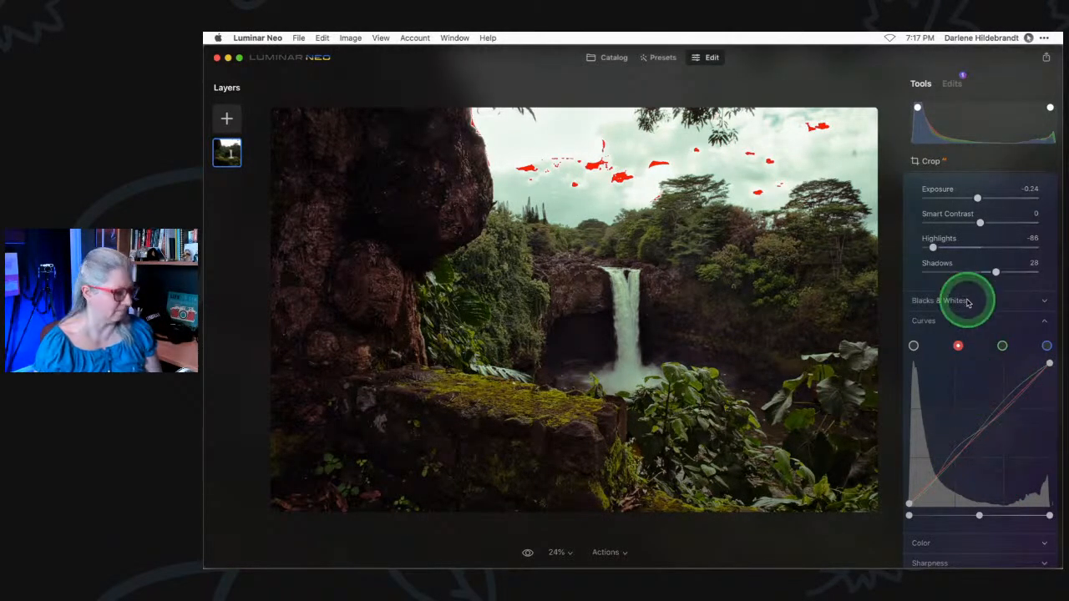
# Set the waterfall photo's Exposure to 0.06 and collapse the Develop tool.
pyautogui.scroll(5, 982, 376)
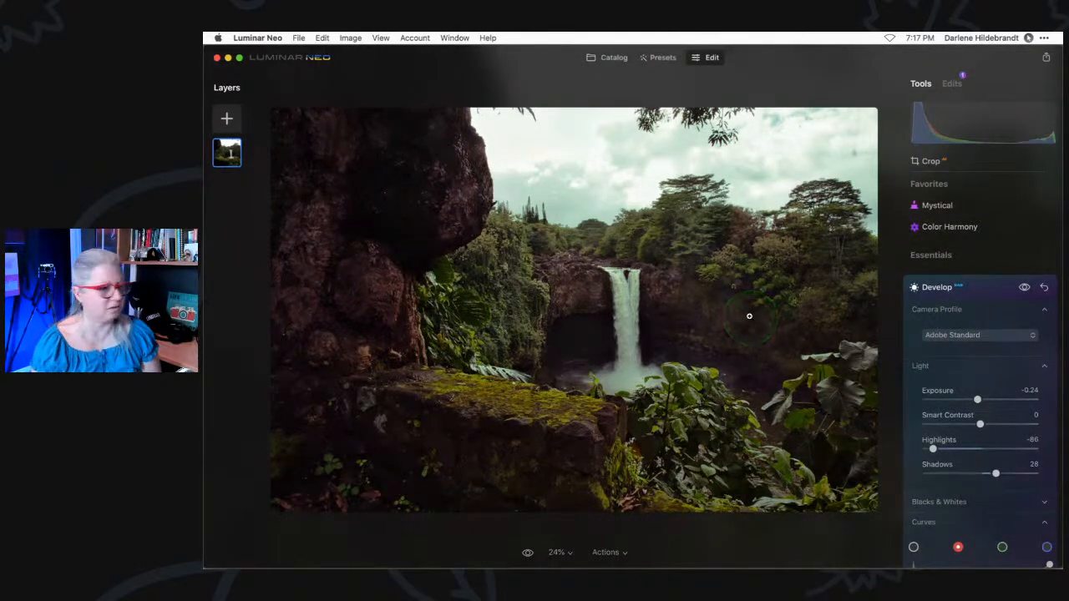
pyautogui.moveTo(978, 399); pyautogui.dragTo(980, 400)
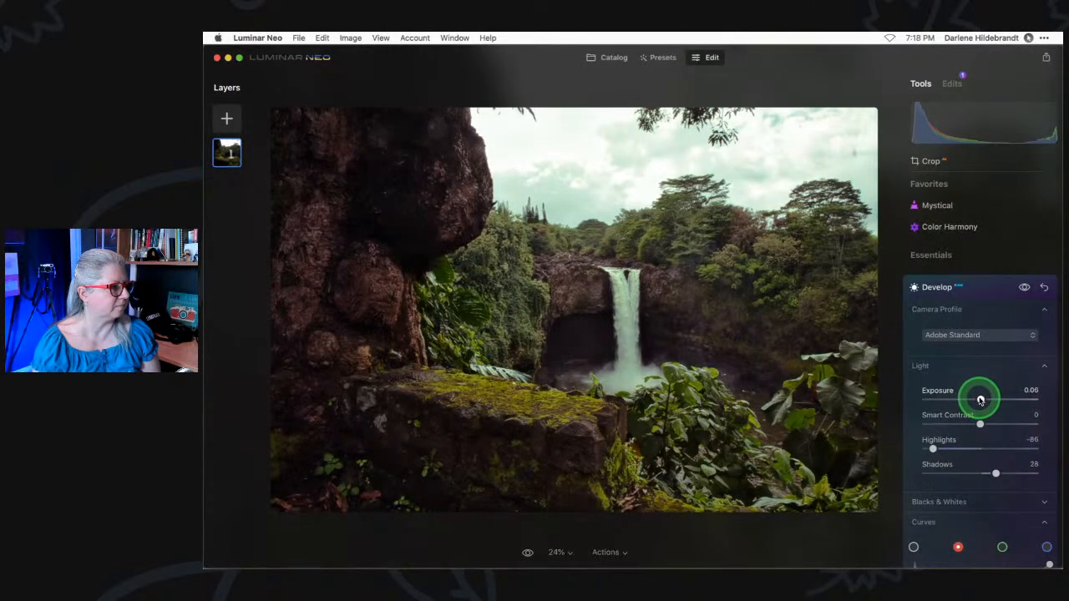
pyautogui.click(980, 289)
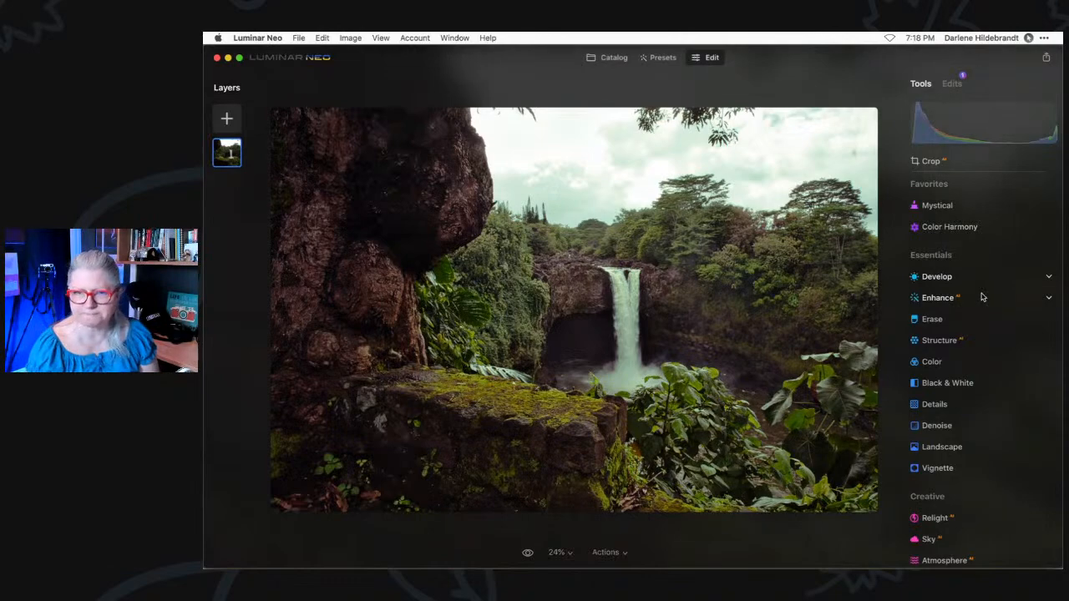
# Open the portrait of the smiling woman in the grey hoodie from the To edit live folder for editing.
pyautogui.click(611, 59)
pyautogui.scroll(-2, 317, 296)
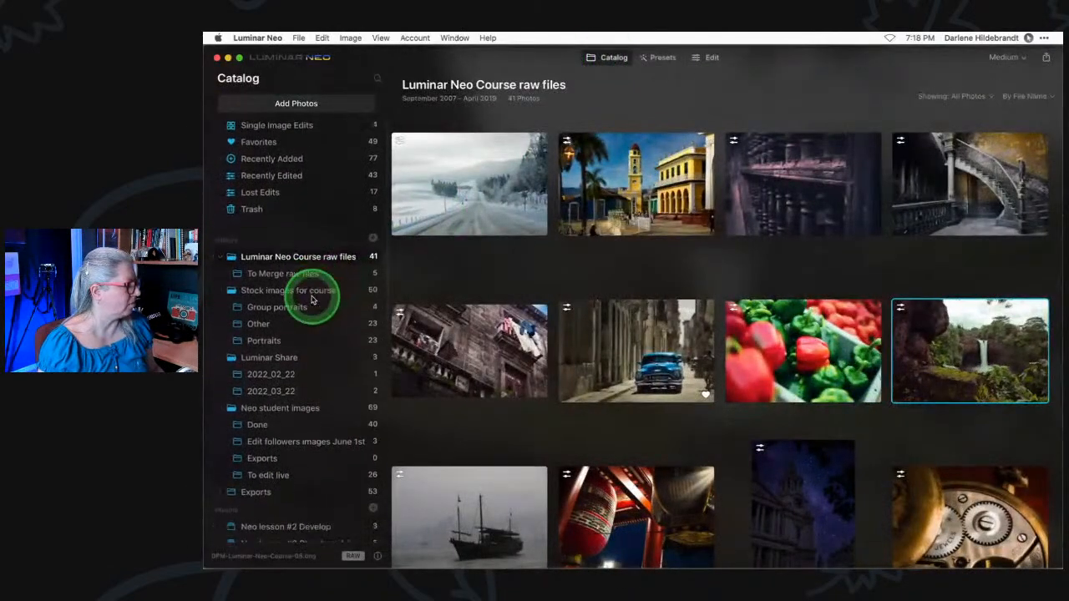
pyautogui.click(266, 459)
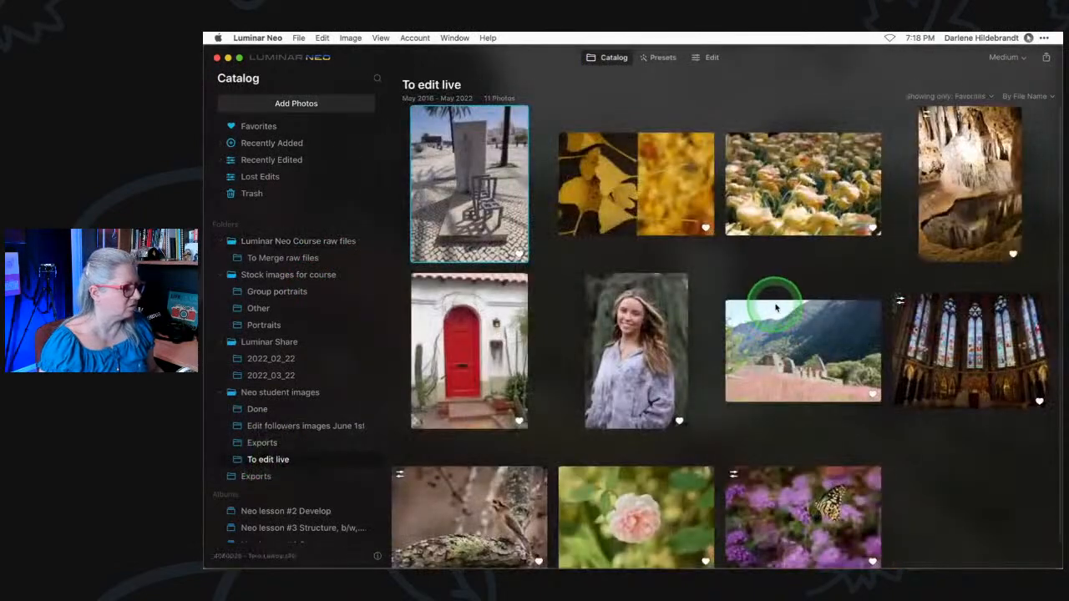
pyautogui.click(648, 351)
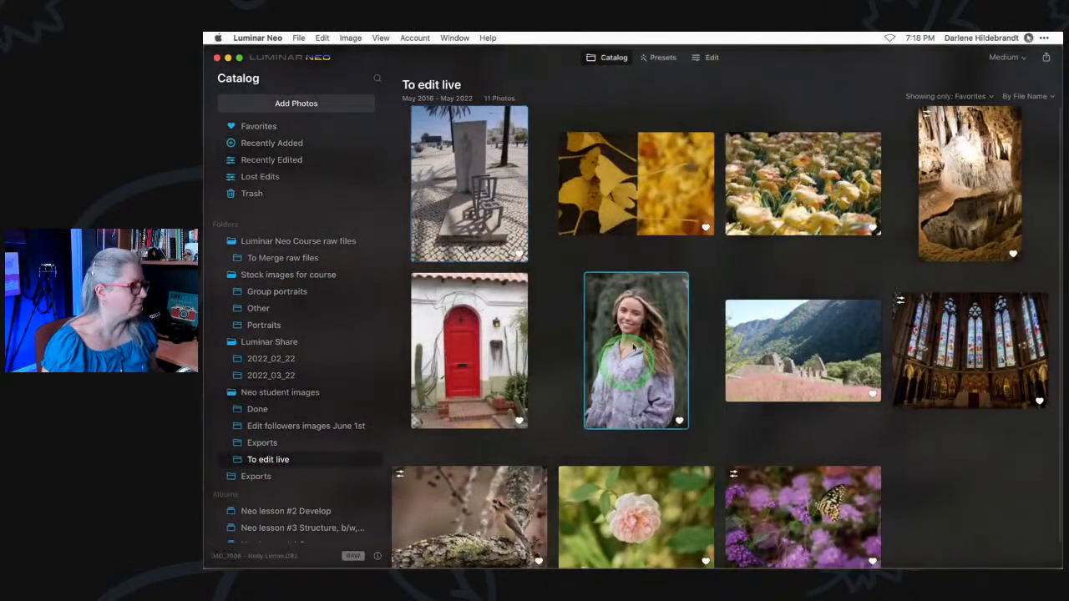
pyautogui.click(703, 57)
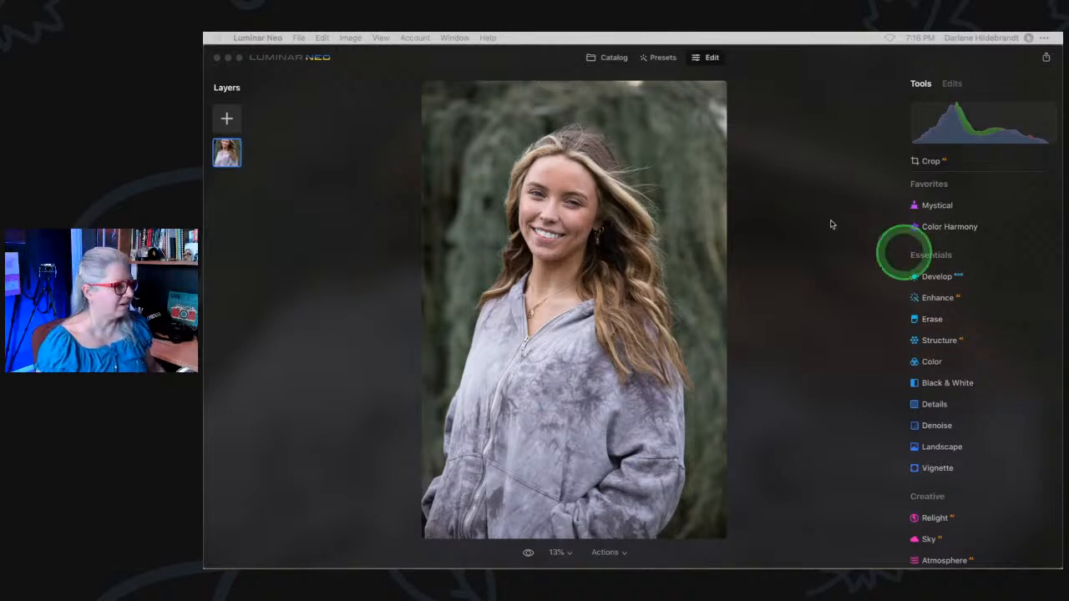
pyautogui.click(789, 208)
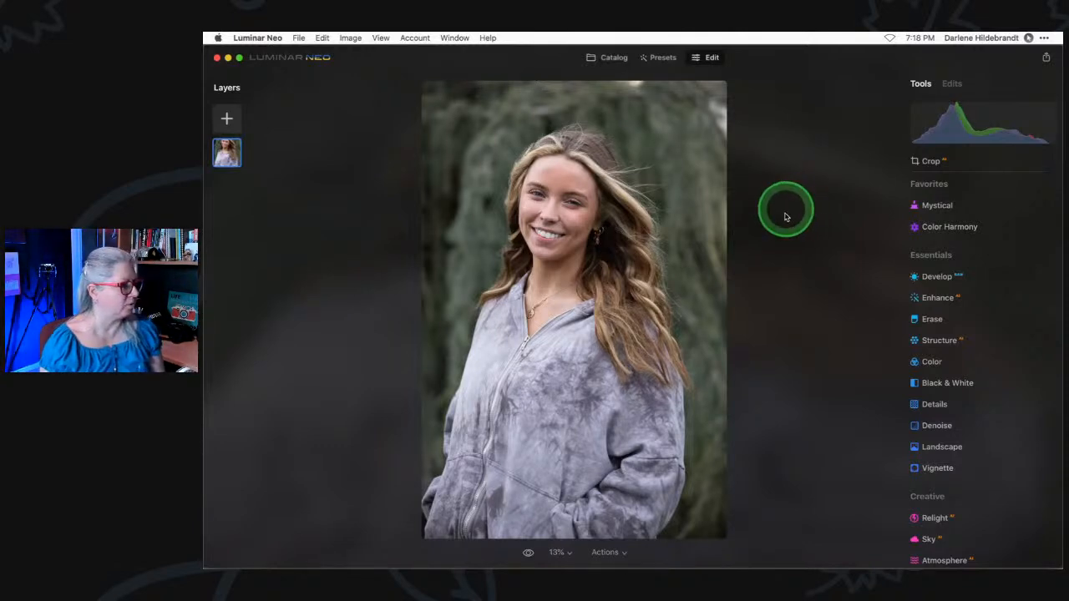
# Try the Camera Portrait, Camera Landscape, Camera Standard and Camera Neutral profiles on the portrait in Develop.
pyautogui.click(937, 277)
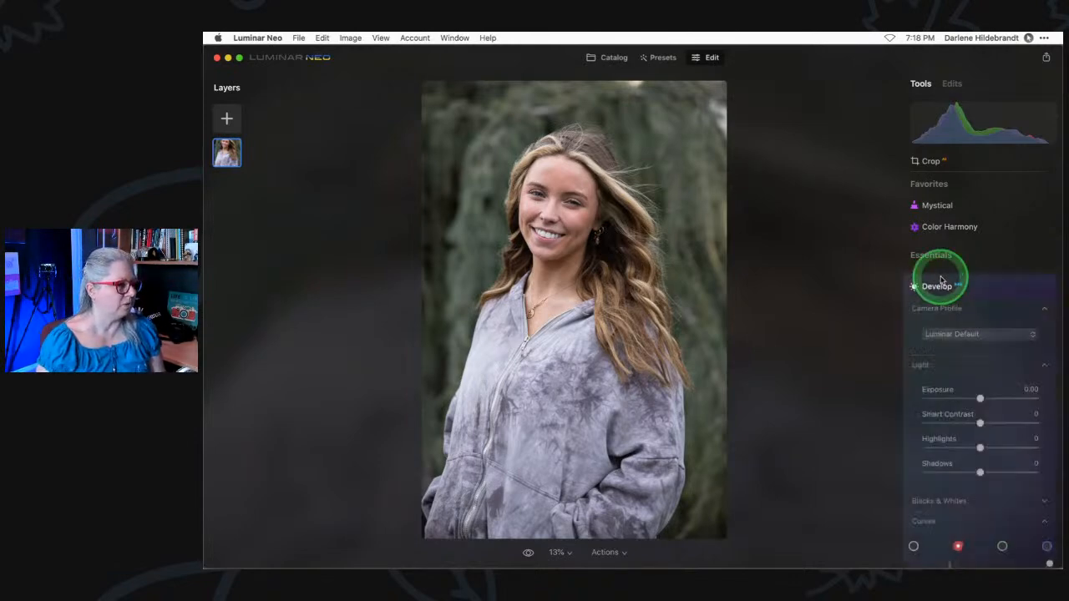
pyautogui.click(960, 233)
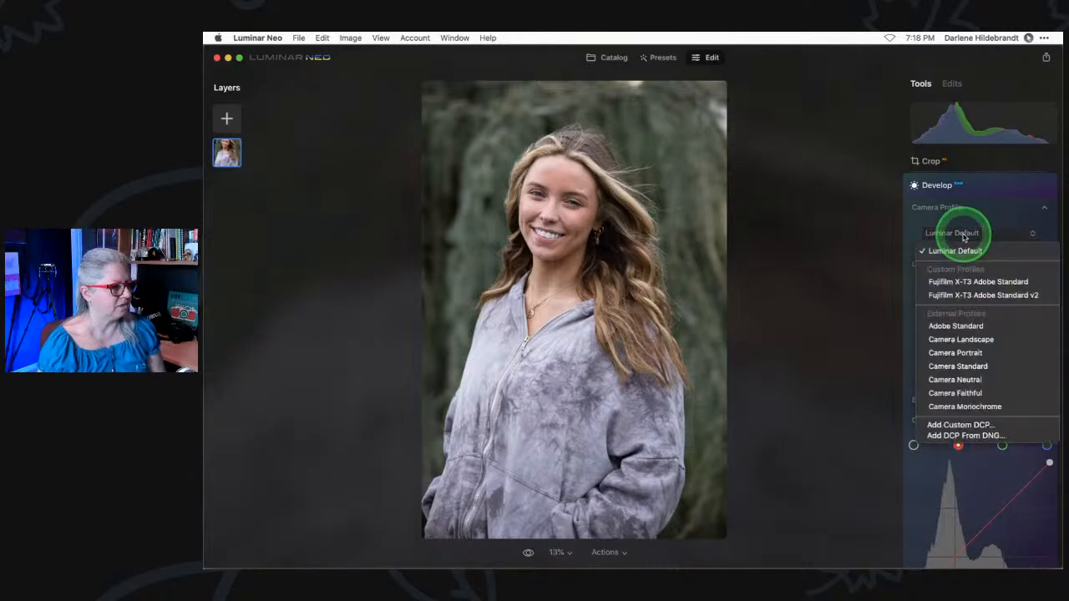
pyautogui.click(941, 353)
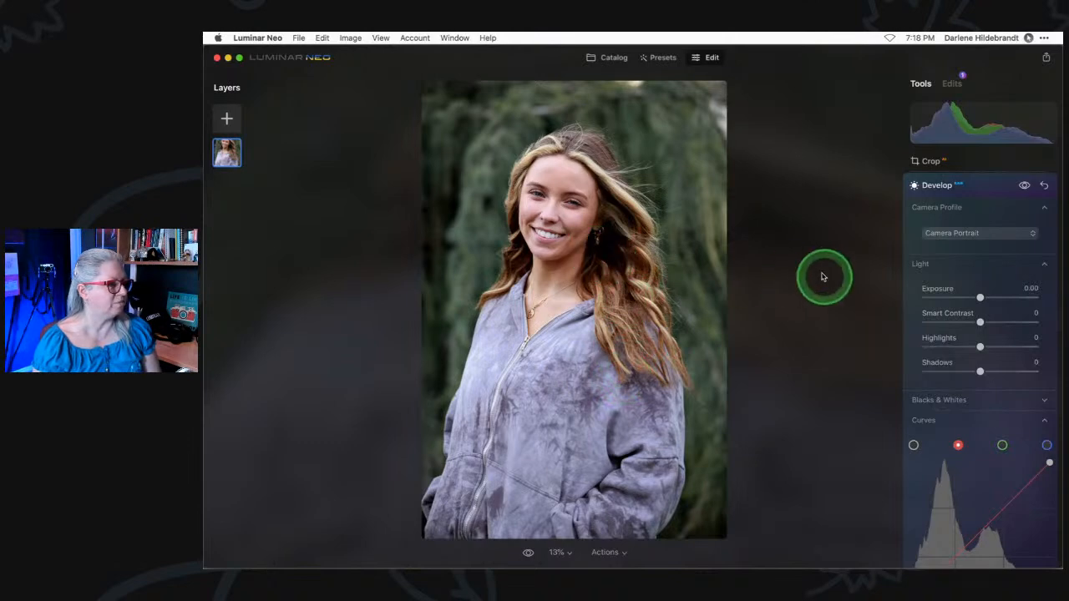
pyautogui.click(967, 235)
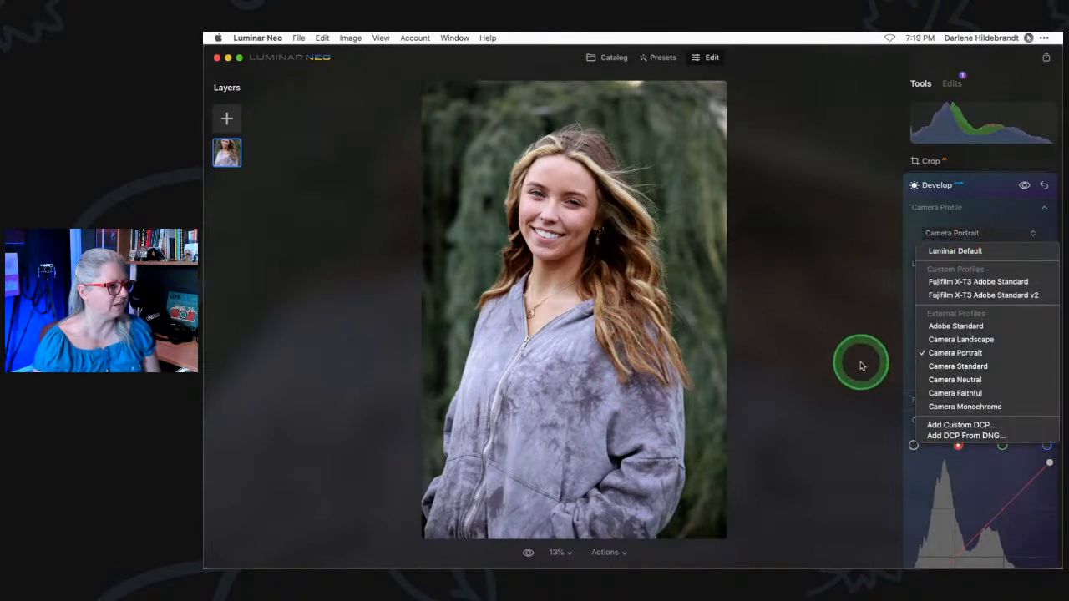
pyautogui.click(936, 340)
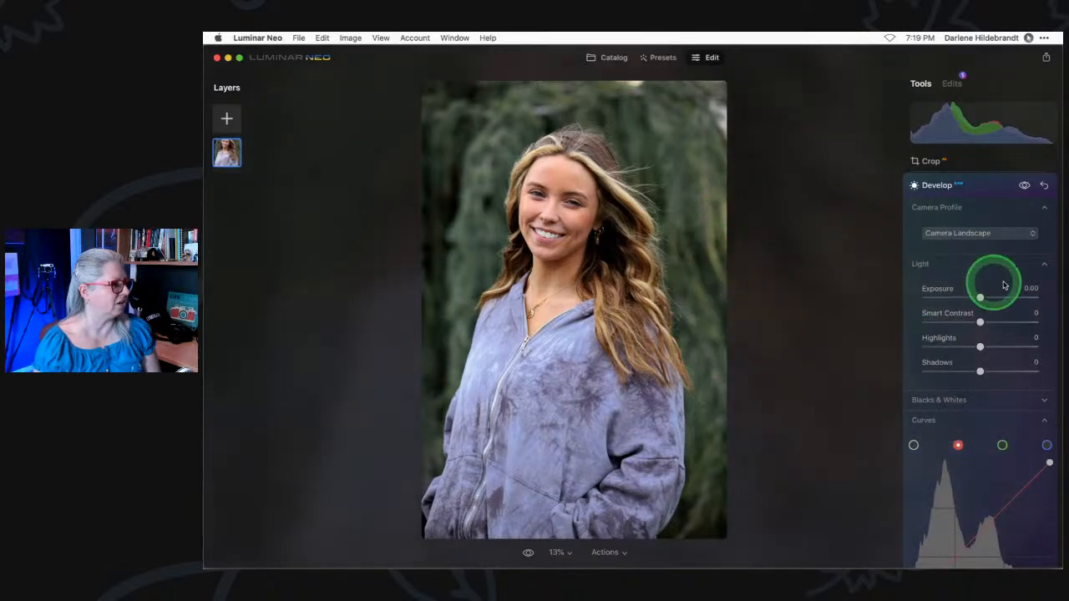
pyautogui.moveTo(962, 237); pyautogui.dragTo(947, 370)
pyautogui.click(946, 370)
pyautogui.click(961, 232)
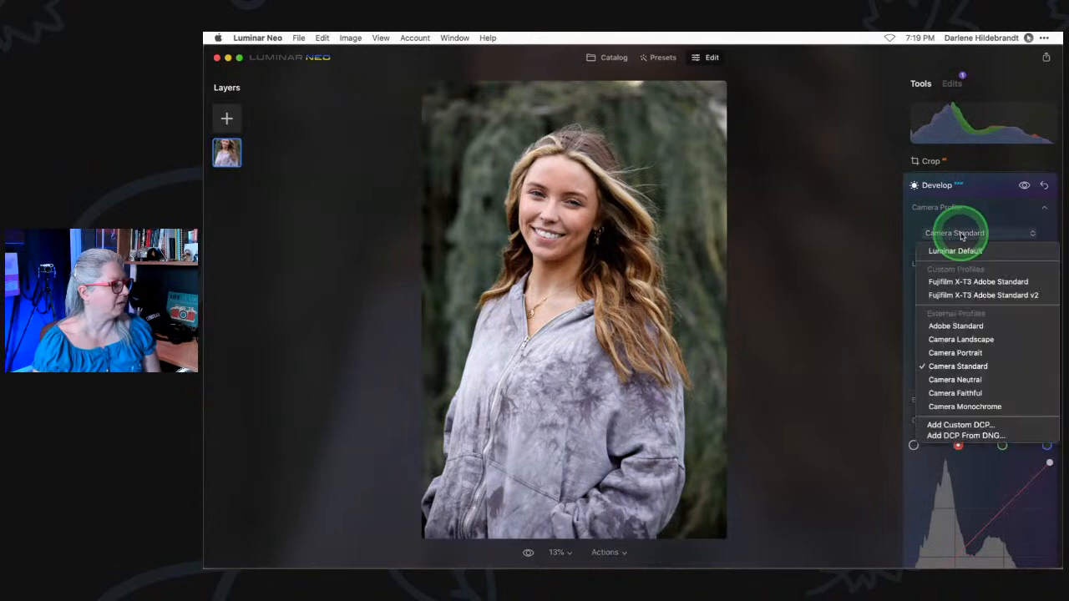
pyautogui.click(955, 379)
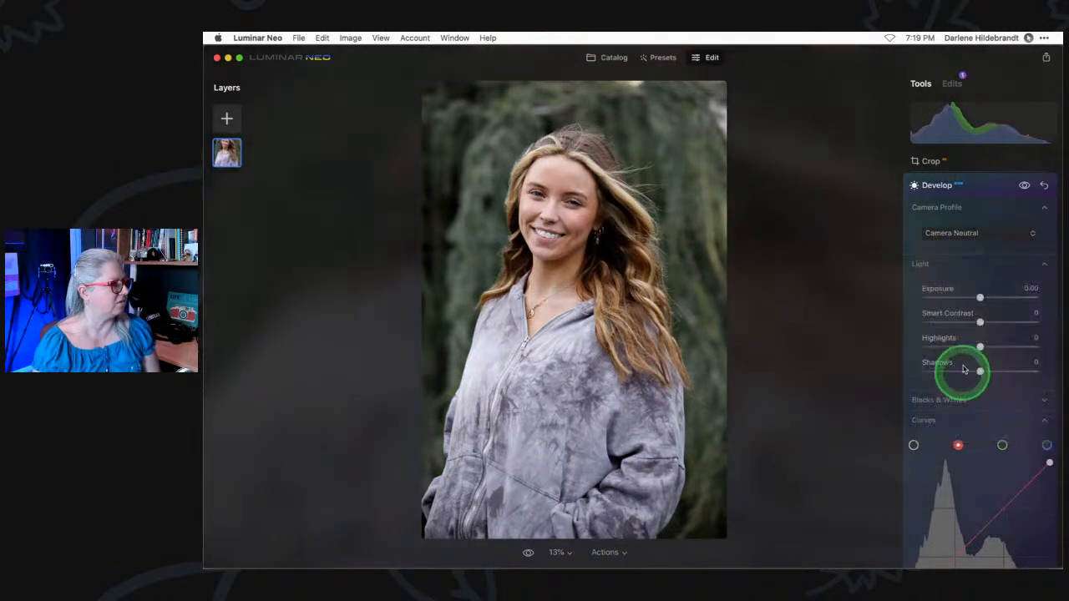
# Compare Camera Portrait once more and set the portrait's camera profile to Camera Standard.
pyautogui.click(961, 235)
pyautogui.click(961, 353)
pyautogui.click(957, 237)
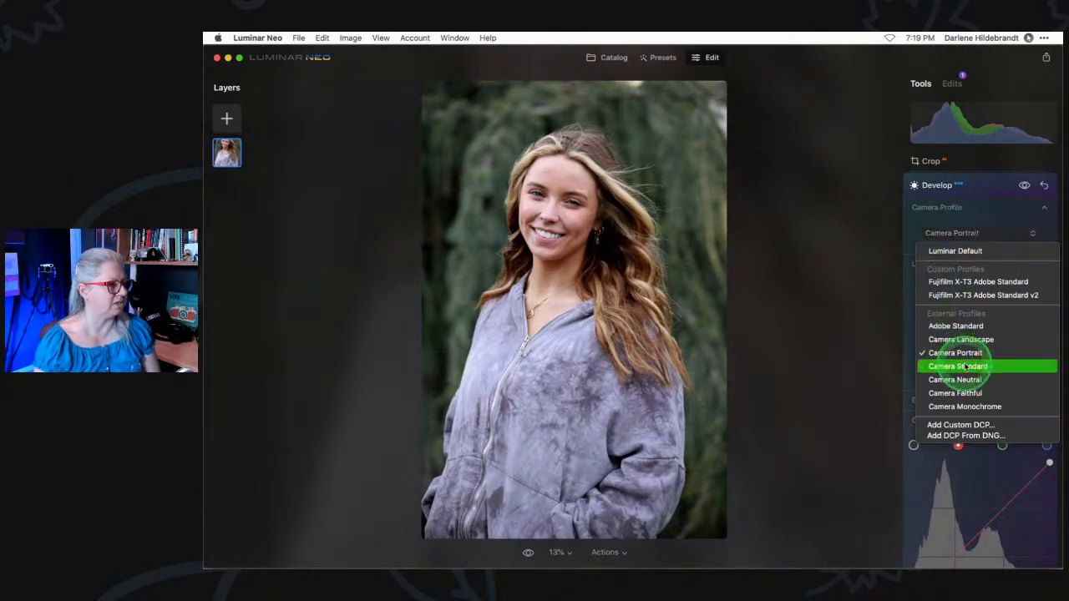
pyautogui.click(965, 366)
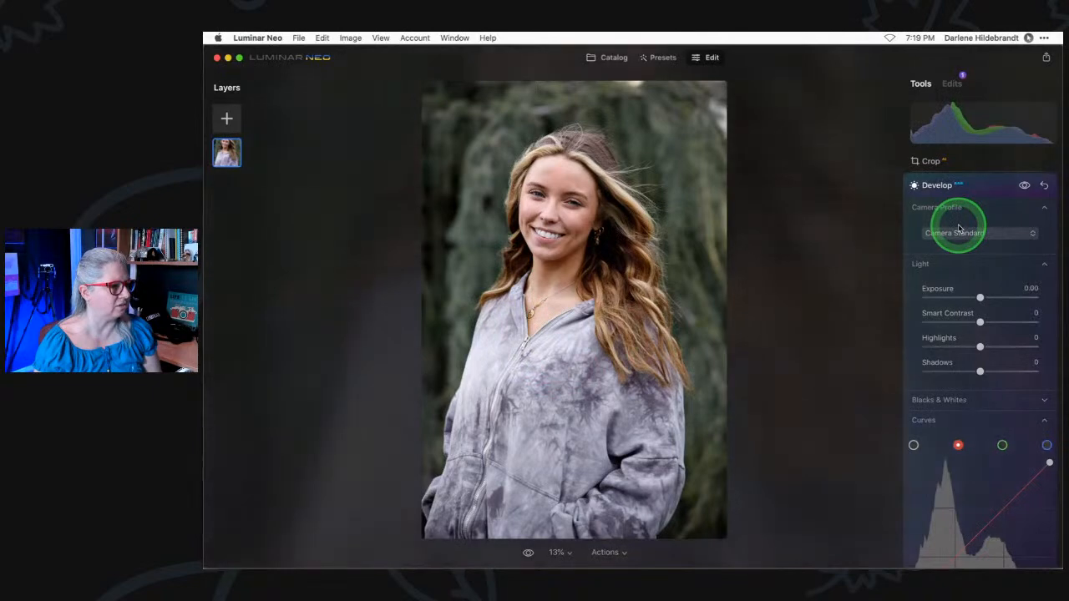
# Check the portrait for clipped shadows and highlights, and set Highlights to -40.
pyautogui.press('j')
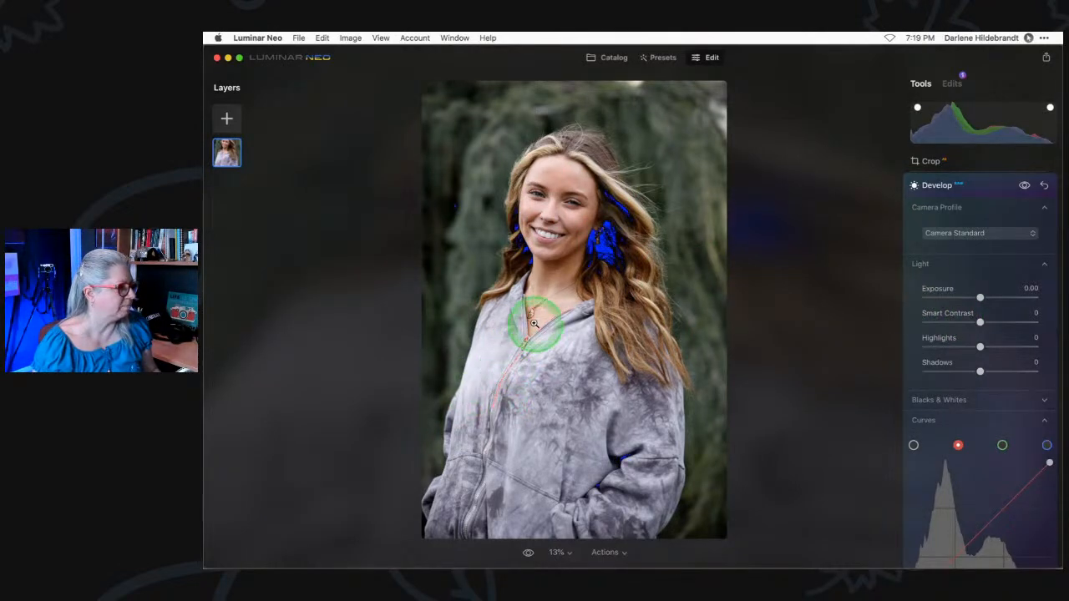
pyautogui.press('j')
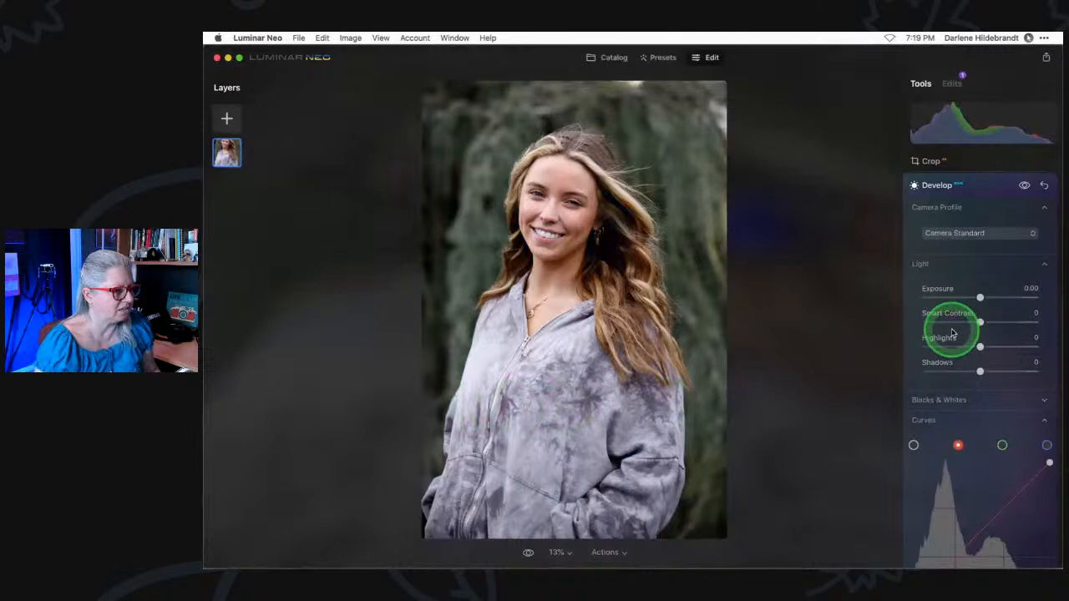
pyautogui.click(934, 419)
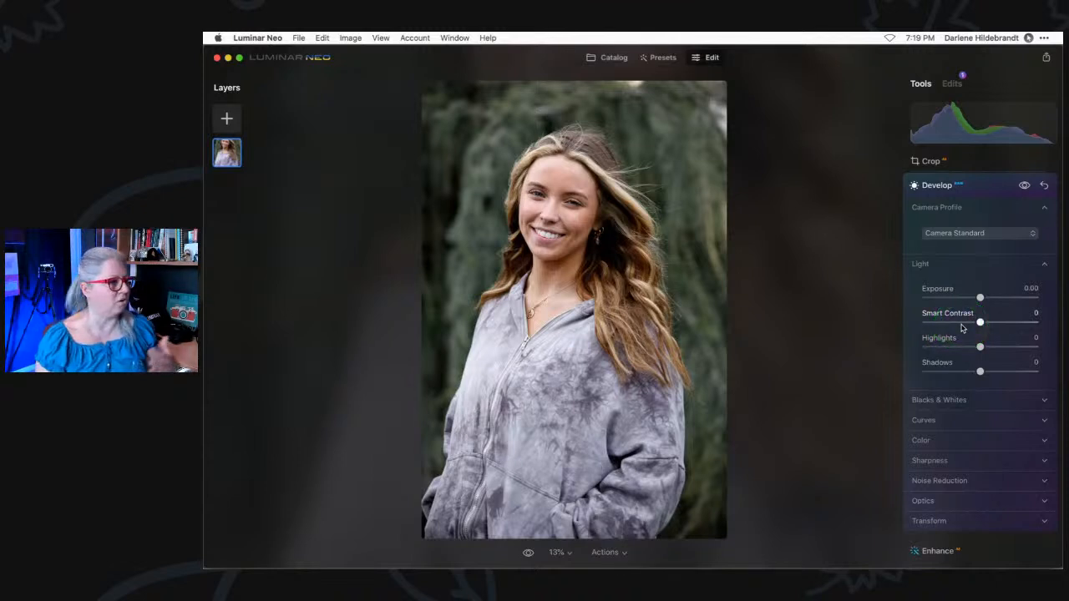
pyautogui.moveTo(980, 346); pyautogui.dragTo(831, 341)
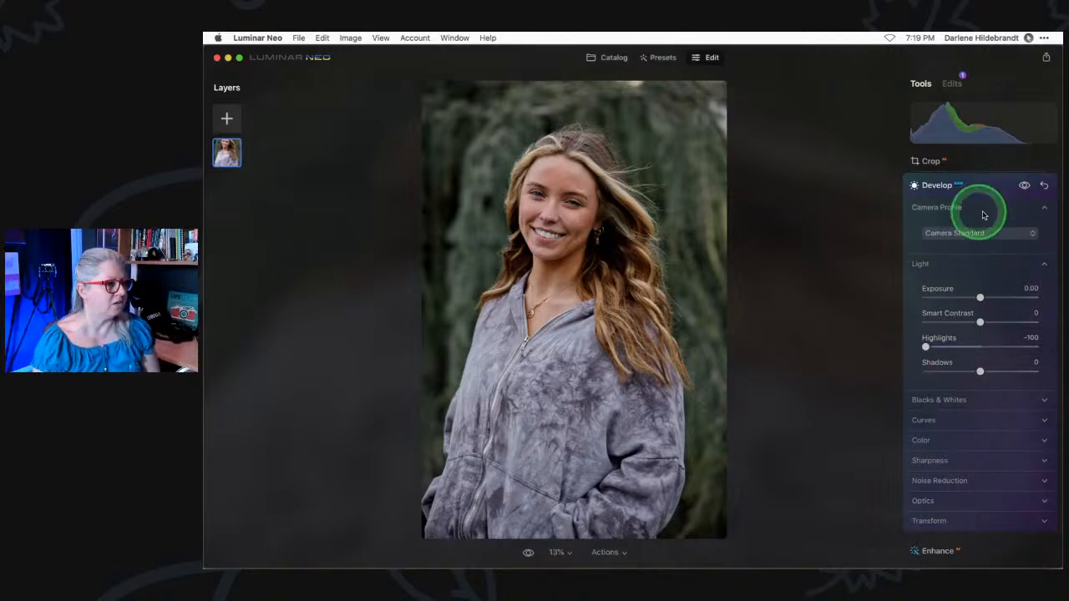
pyautogui.moveTo(927, 347); pyautogui.dragTo(970, 348)
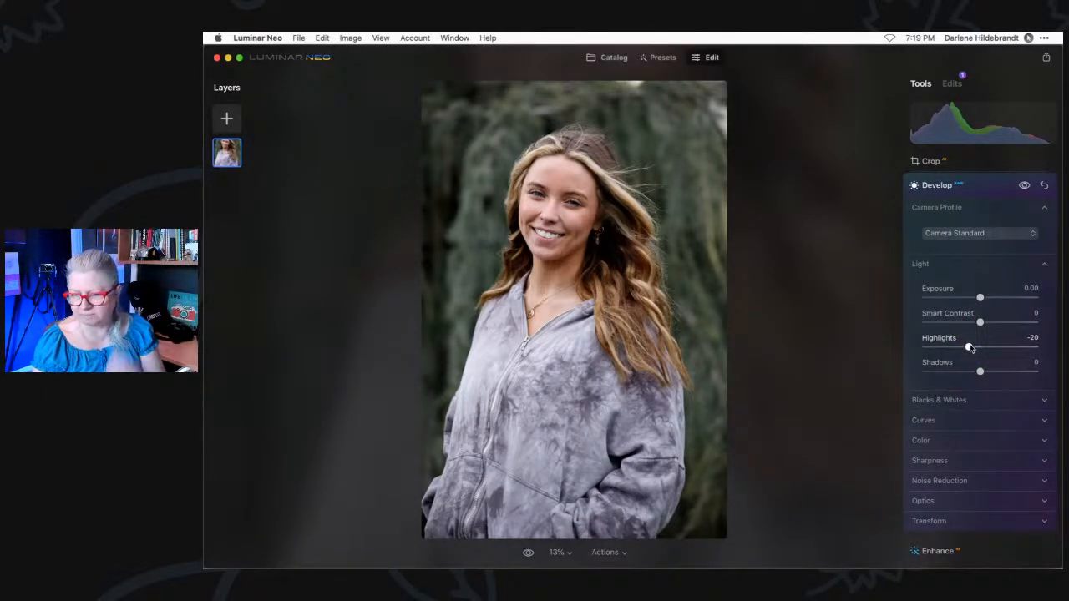
pyautogui.moveTo(970, 349)
pyautogui.mouseDown()
pyautogui.moveTo(948, 344)
pyautogui.moveTo(969, 341)
pyautogui.moveTo(958, 345)
pyautogui.mouseUp()
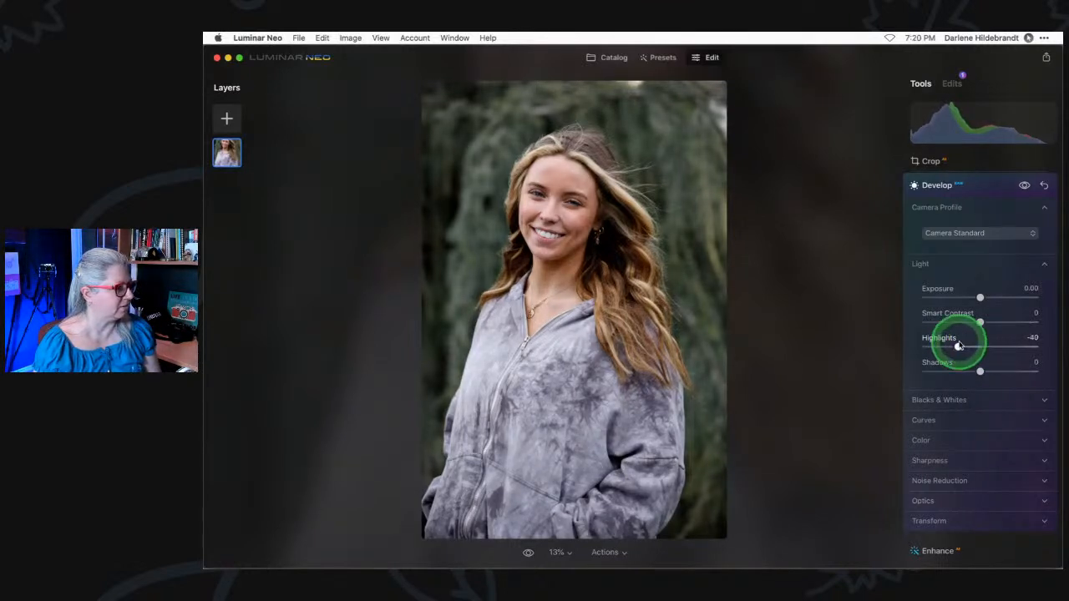
# Enable Auto Defringe and Auto Fix Chromatic Aberrations in the portrait's Optics settings.
pyautogui.scroll(-2, 958, 343)
pyautogui.click(923, 432)
pyautogui.scroll(-1, 961, 364)
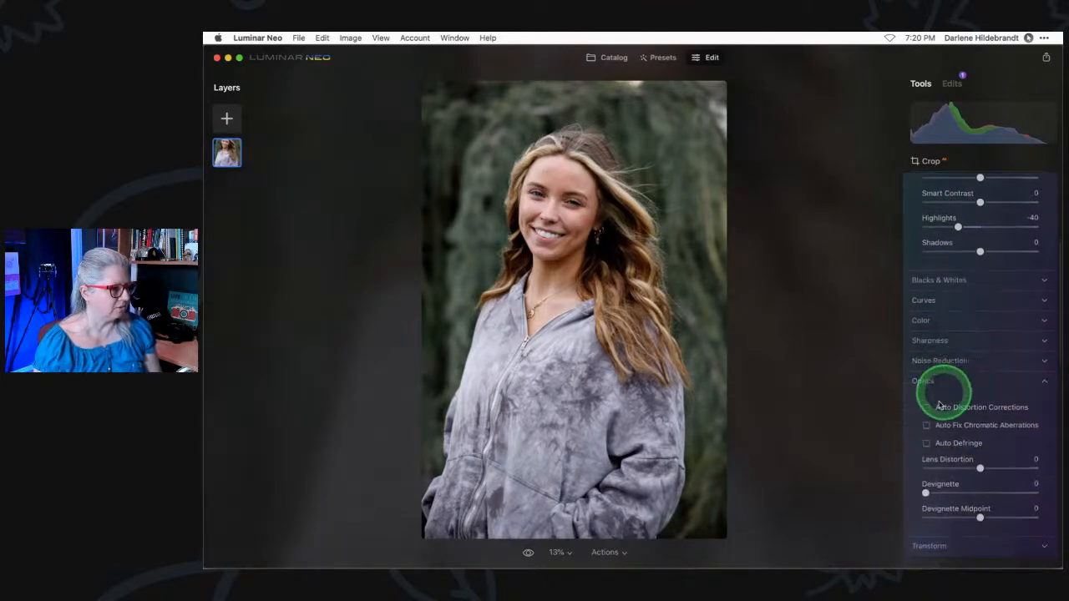
pyautogui.click(926, 443)
pyautogui.click(927, 426)
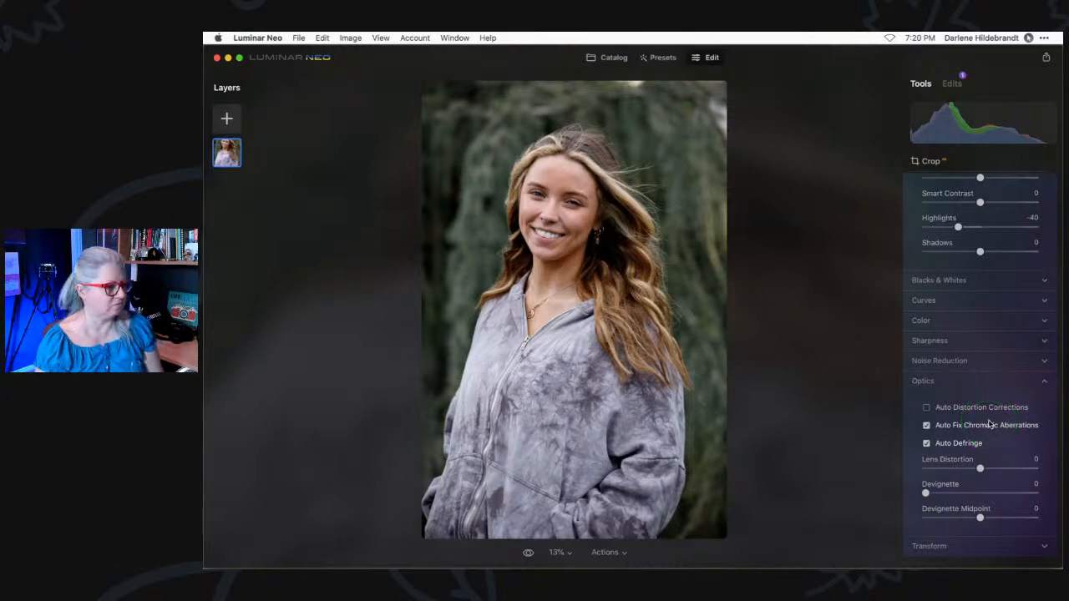
# Try Auto Distortion Corrections on the portrait in the Optics settings.
pyautogui.click(927, 407)
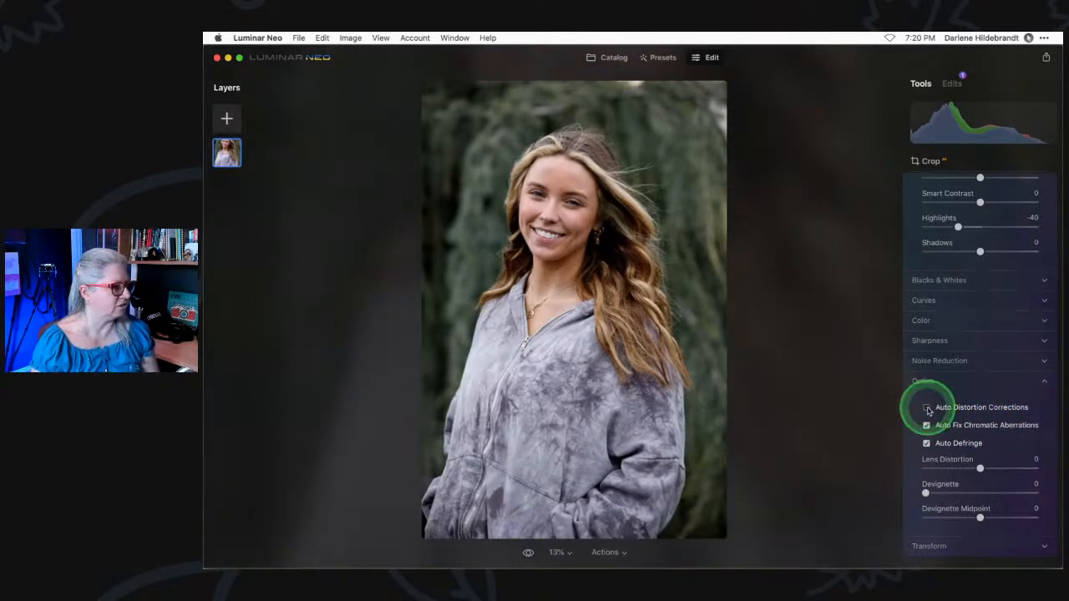
pyautogui.click(927, 409)
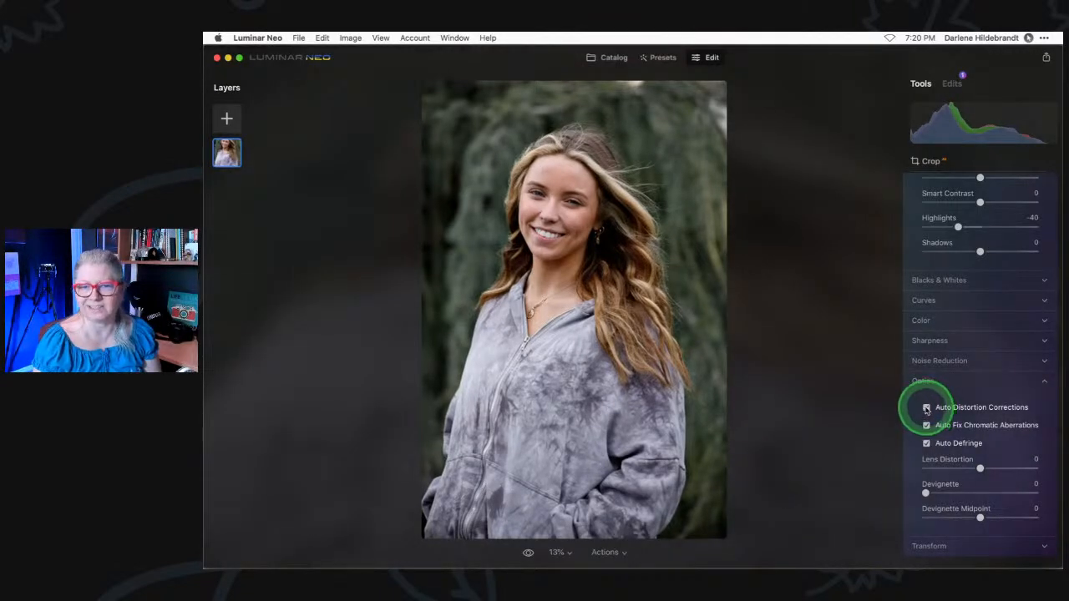
pyautogui.click(926, 409)
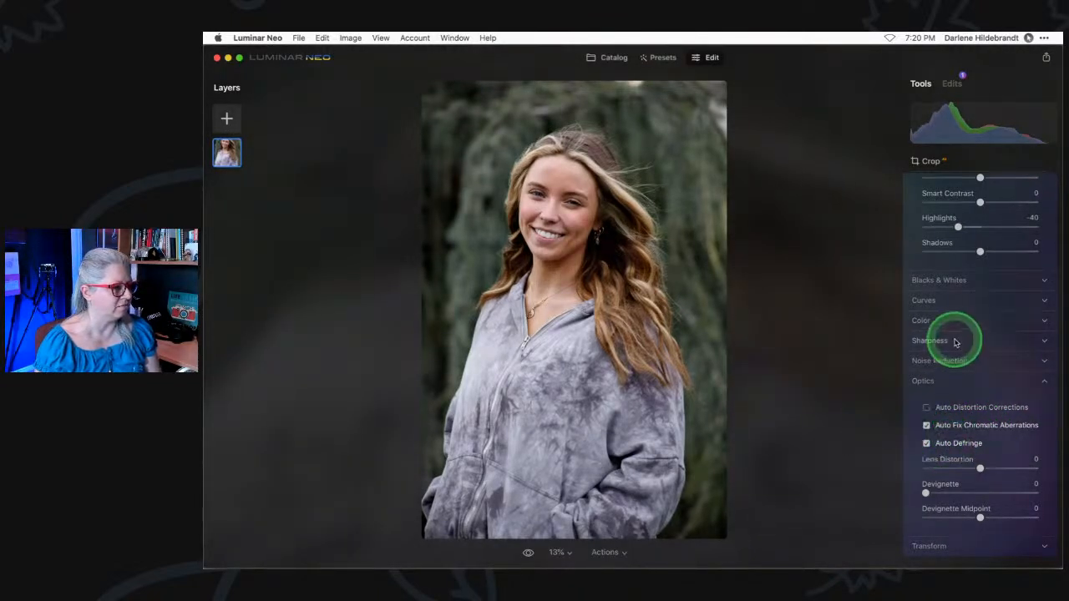
# Inspect the face at 100%, and set Sharpen to 21 and Masking to 73 in the Develop Sharpness settings.
pyautogui.click(554, 227)
pyautogui.moveTo(693, 325); pyautogui.dragTo(667, 393)
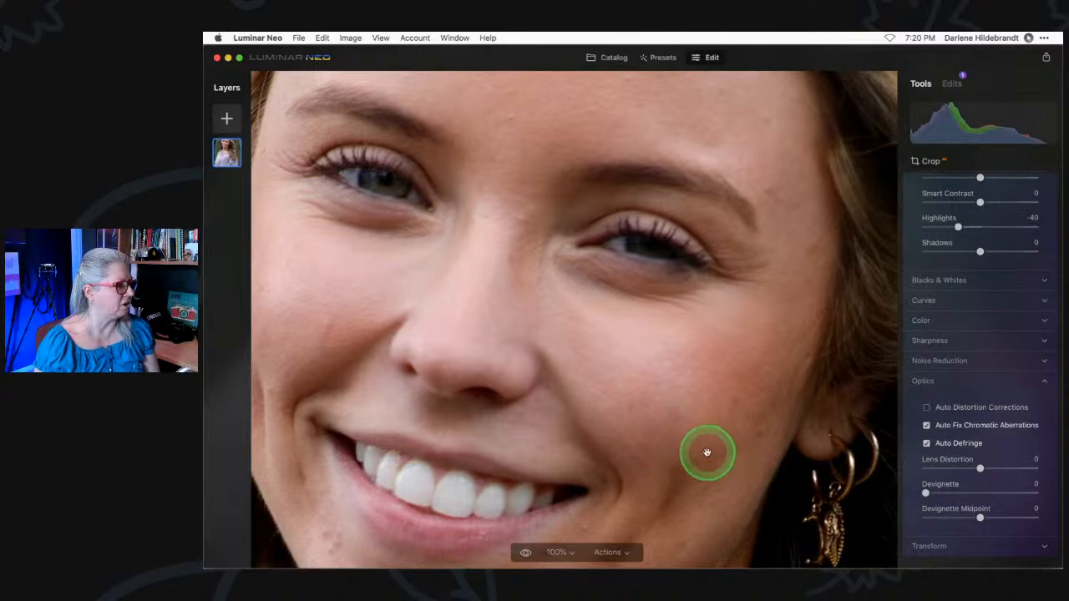
pyautogui.moveTo(705, 456); pyautogui.dragTo(715, 332)
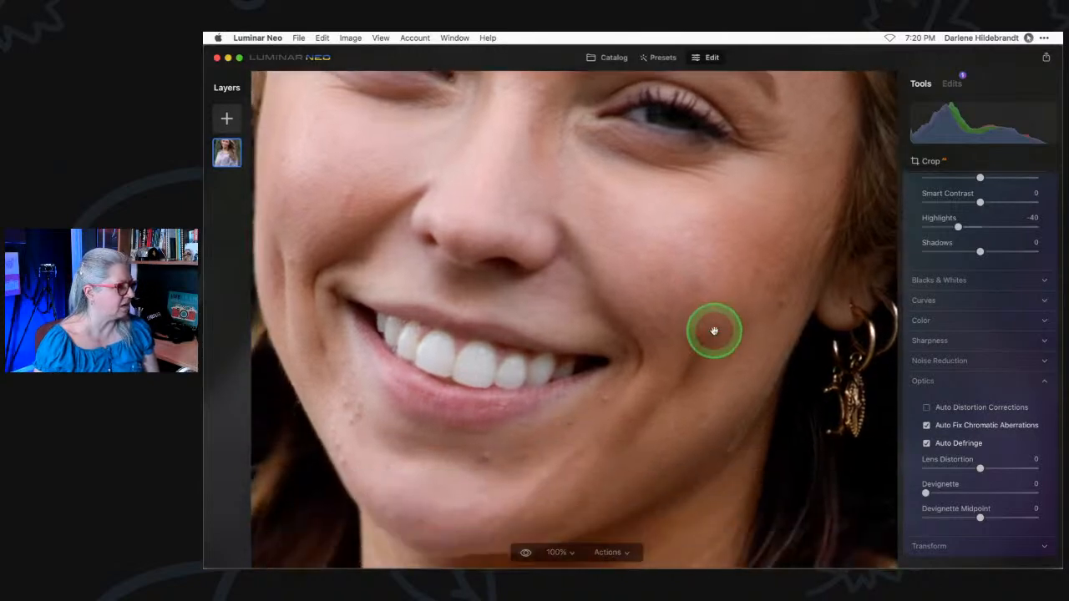
pyautogui.doubleClick(714, 332)
pyautogui.scroll(5, 1000, 325)
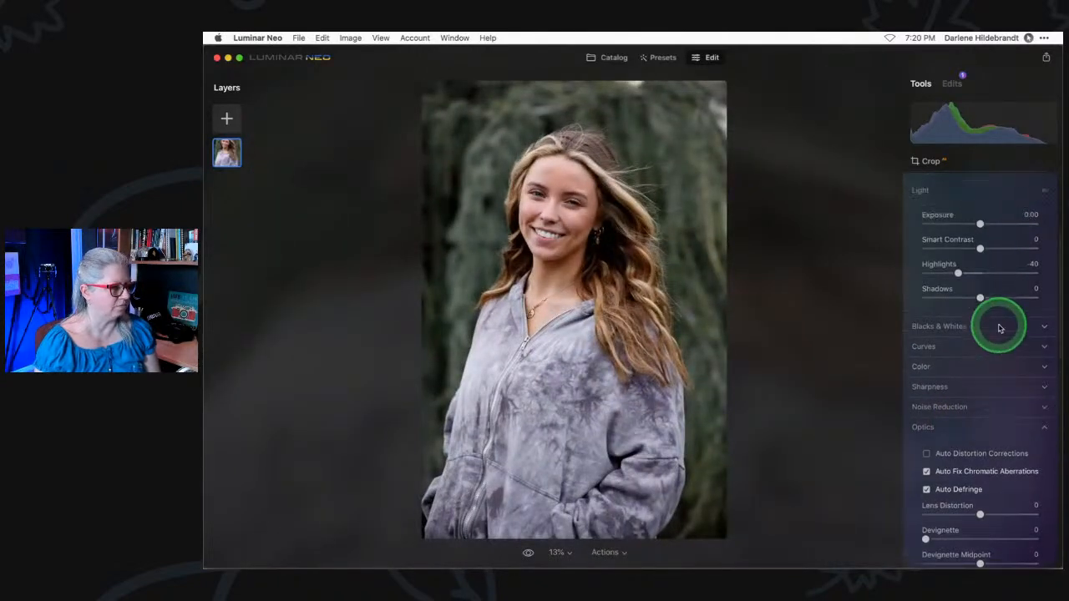
pyautogui.scroll(-5, 999, 328)
pyautogui.click(931, 364)
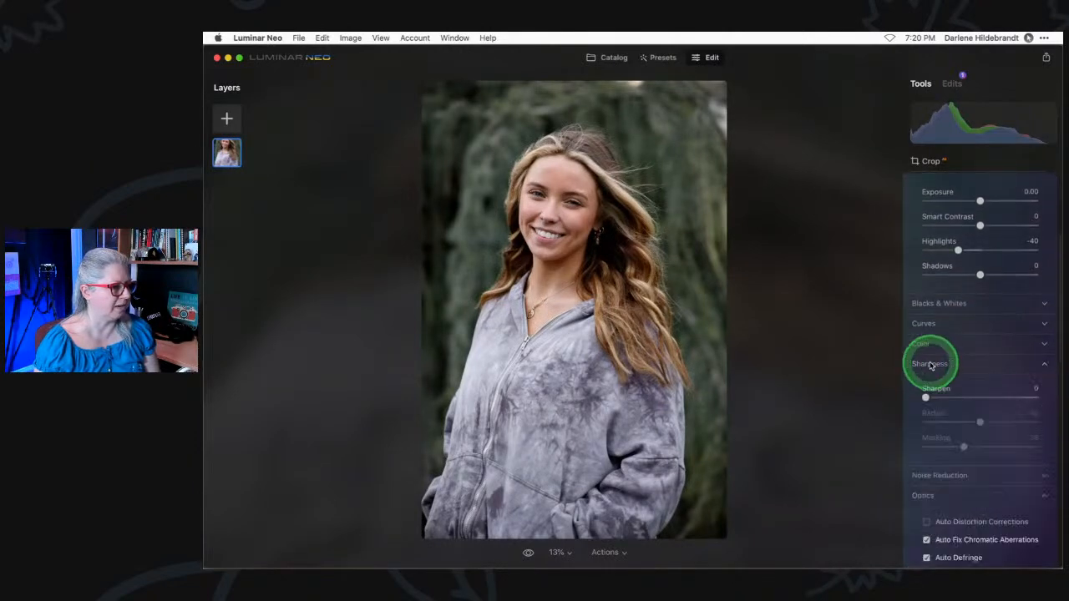
pyautogui.moveTo(926, 396); pyautogui.dragTo(948, 397)
pyautogui.moveTo(963, 446); pyautogui.dragTo(1006, 448)
pyautogui.scroll(-1, 989, 221)
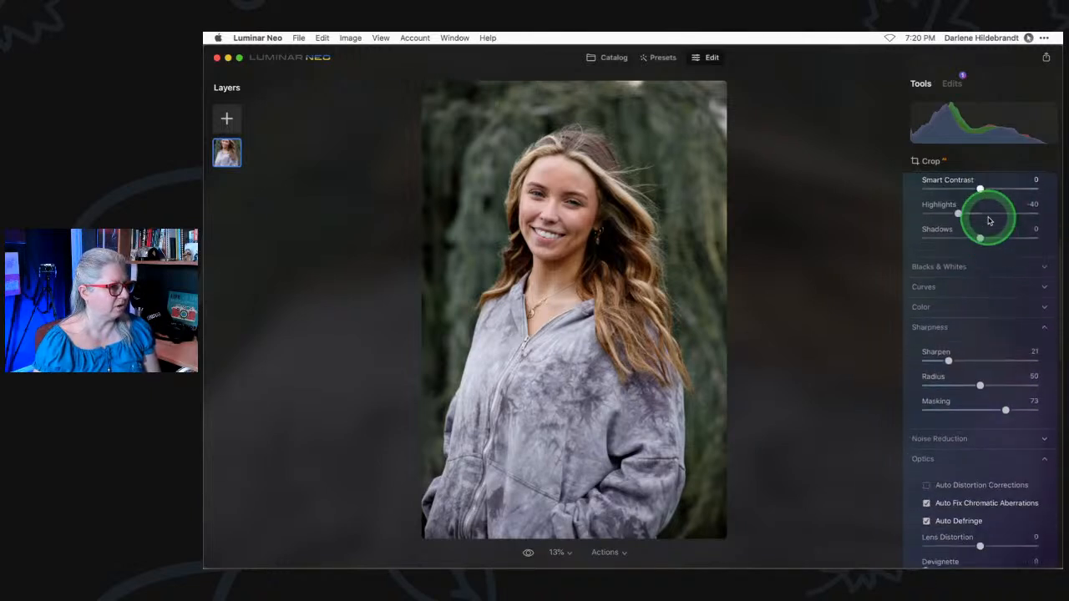
pyautogui.scroll(4, 988, 220)
pyautogui.click(981, 238)
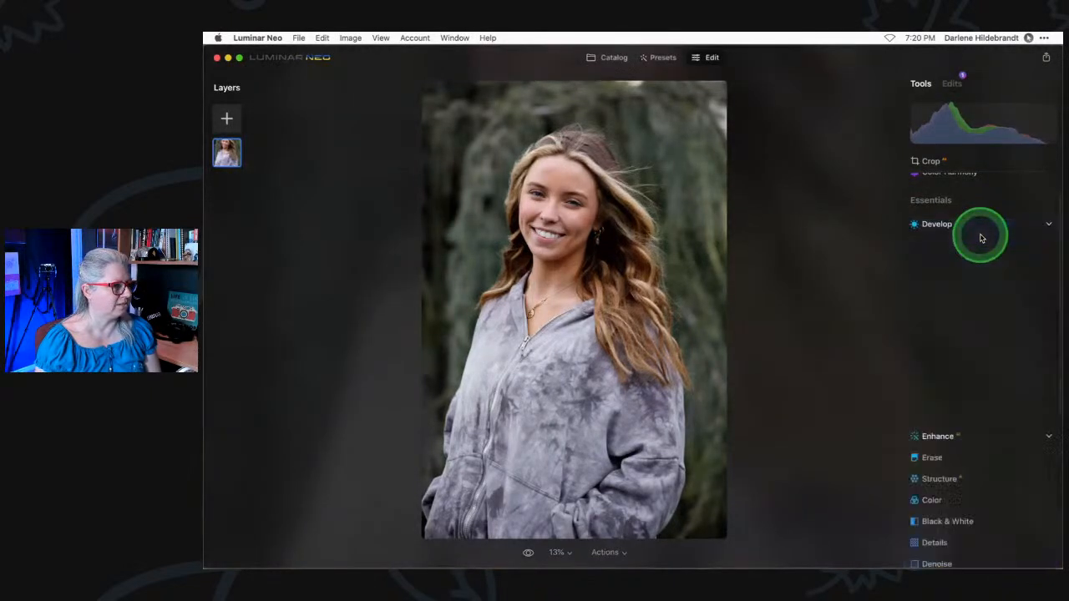
pyautogui.scroll(2, 981, 238)
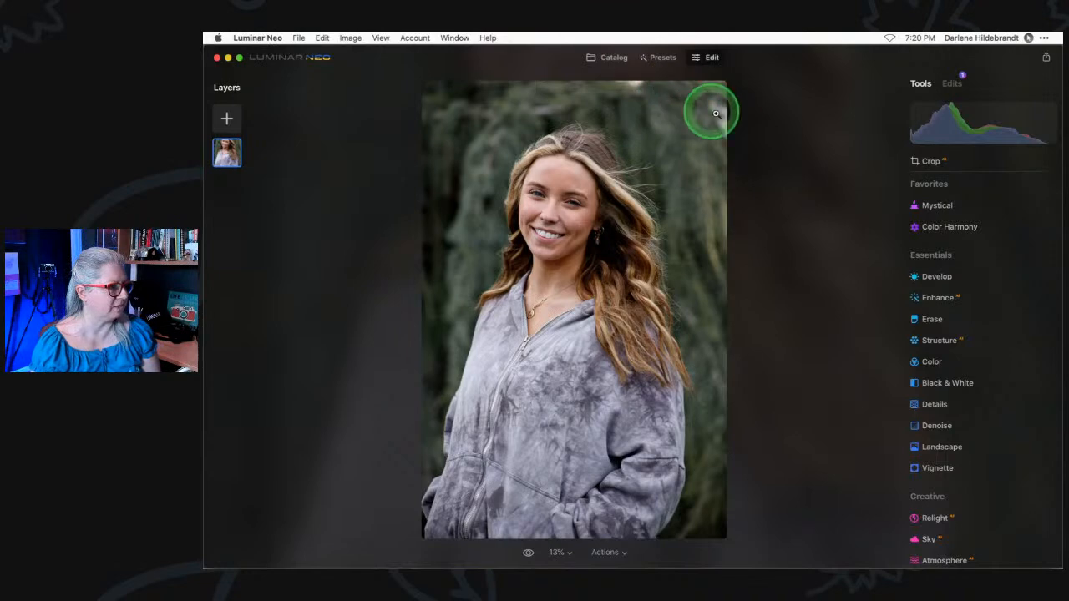
# Rotate the portrait 180 degrees with the Crop tool to view it upside down.
pyautogui.click(929, 162)
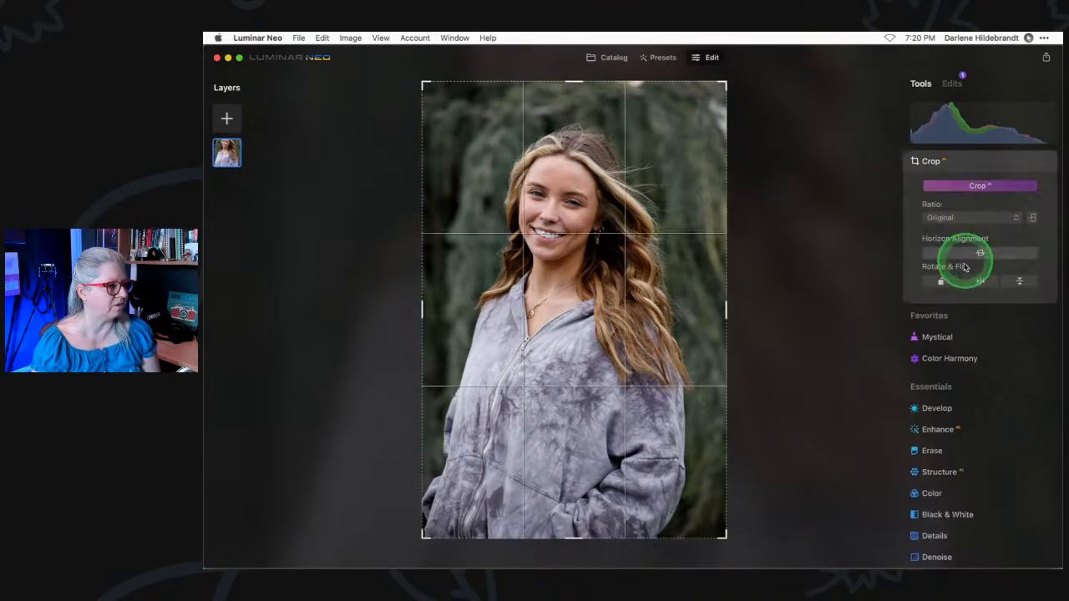
pyautogui.click(944, 281)
pyautogui.click(943, 281)
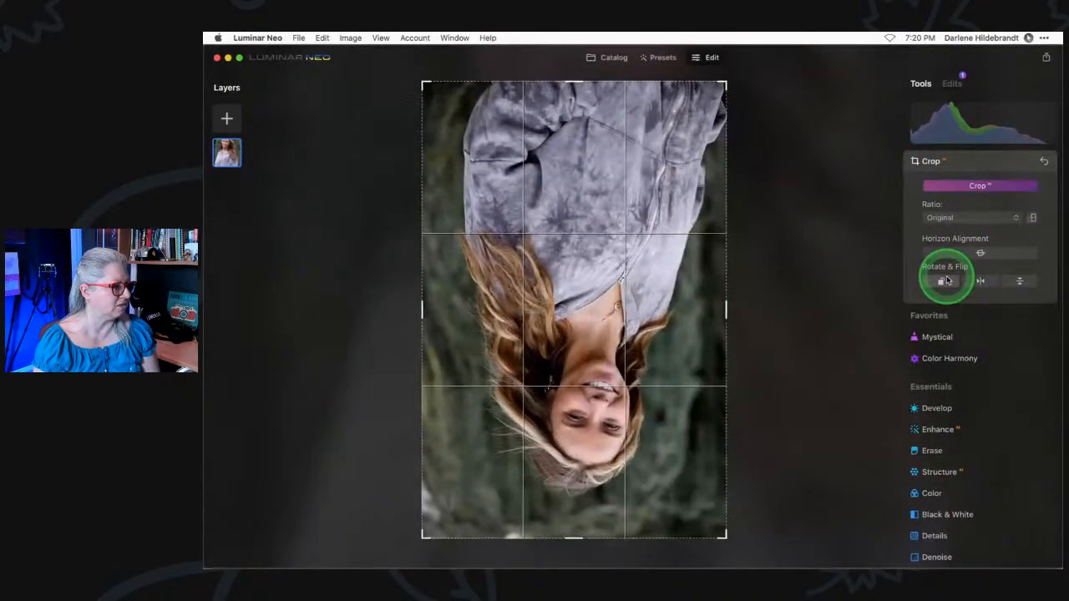
pyautogui.click(884, 360)
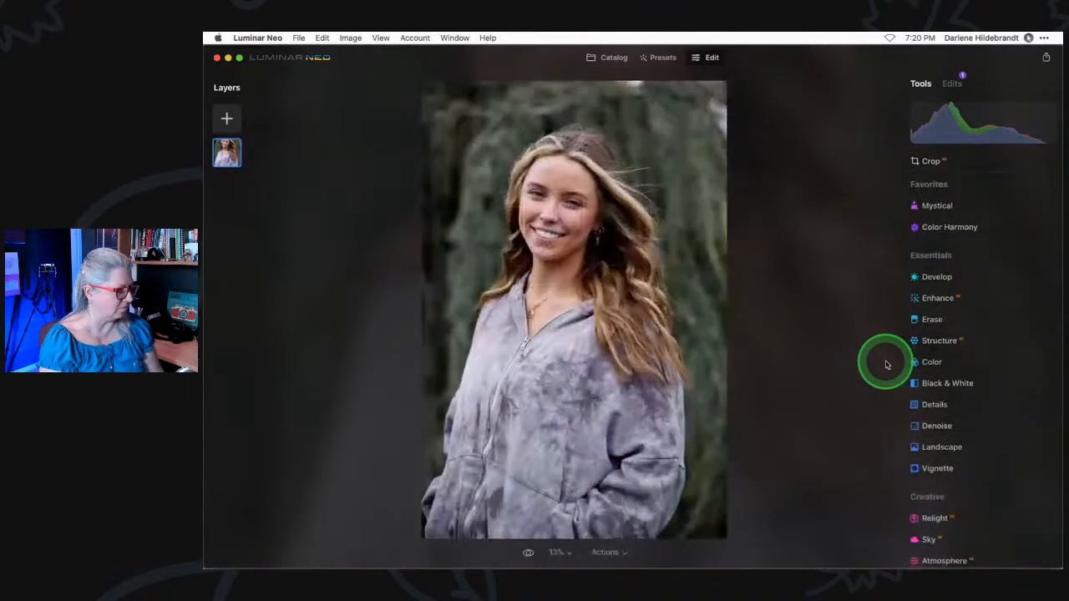
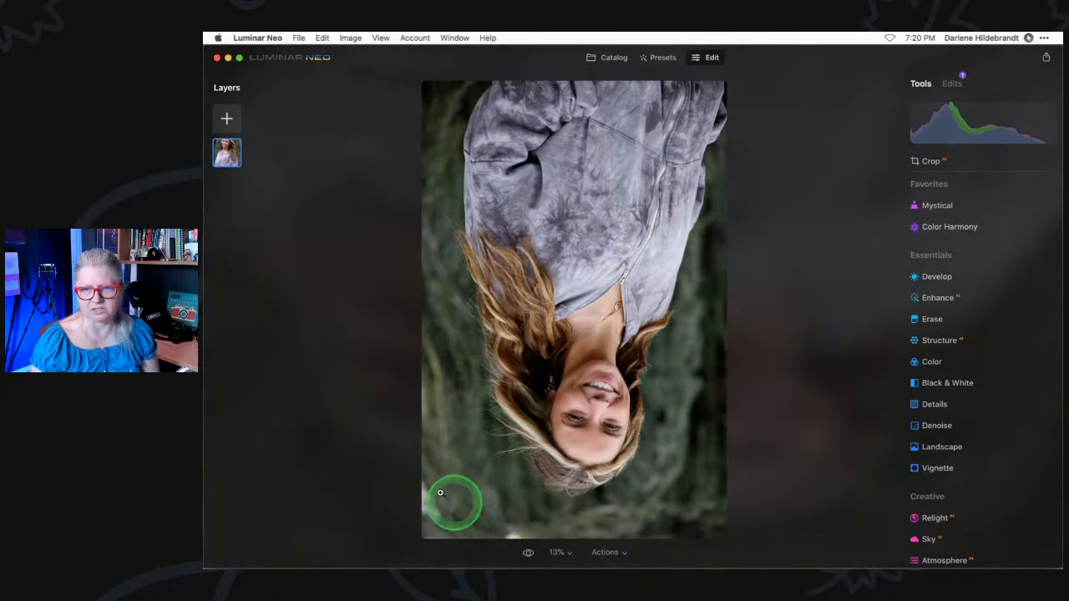
# Rotate the upside-down portrait 180 degrees back to its upright orientation.
pyautogui.click(934, 163)
pyautogui.click(942, 284)
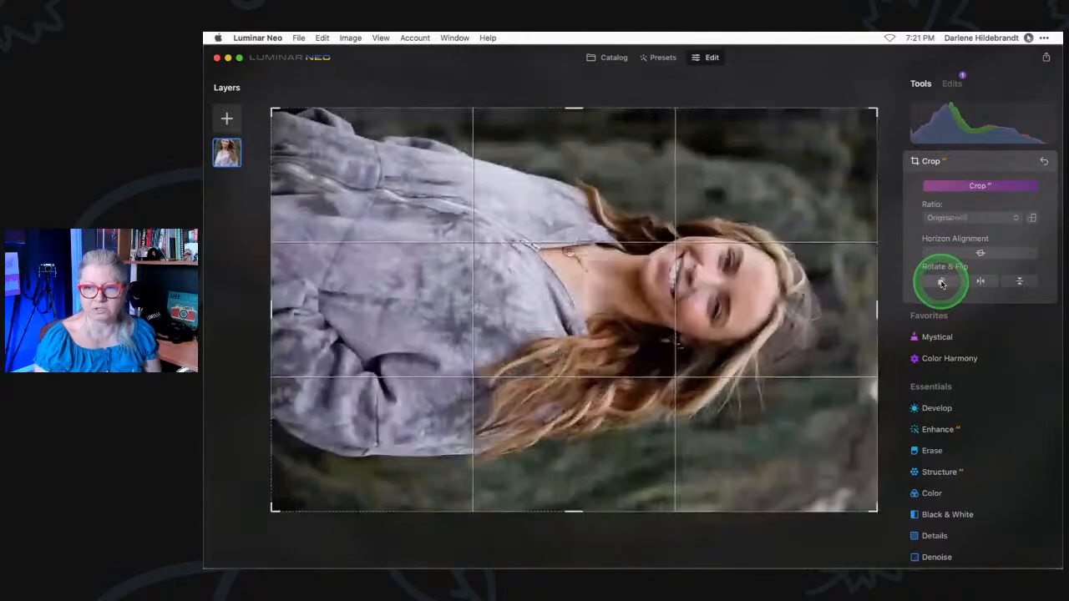
pyautogui.click(942, 284)
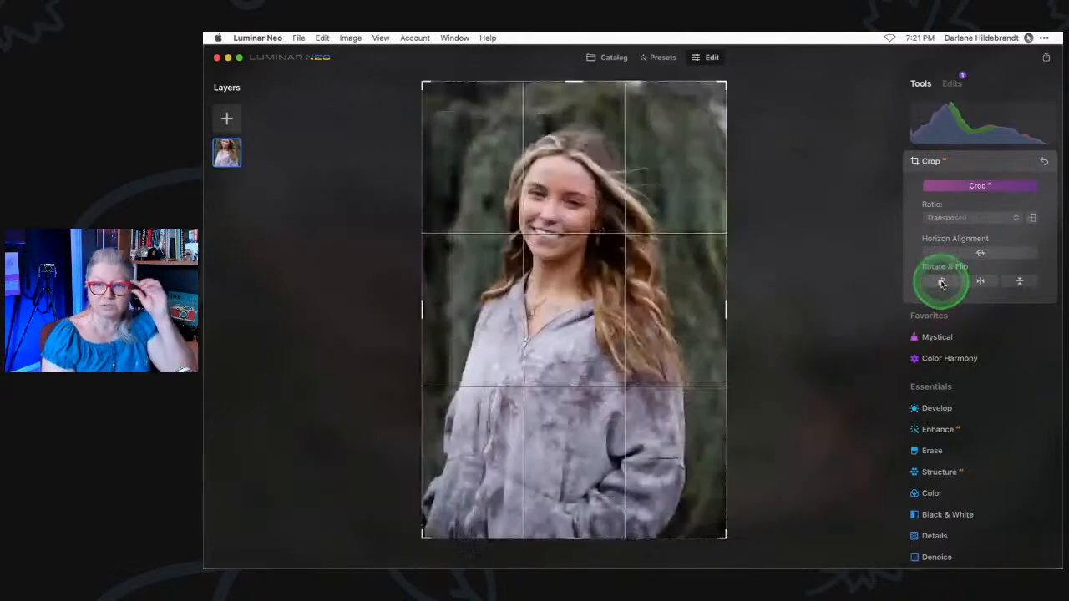
# Crop the portrait at its original ratio, starting from the AI crop suggestion and enlarging and repositioning the frame around the woman.
pyautogui.click(962, 188)
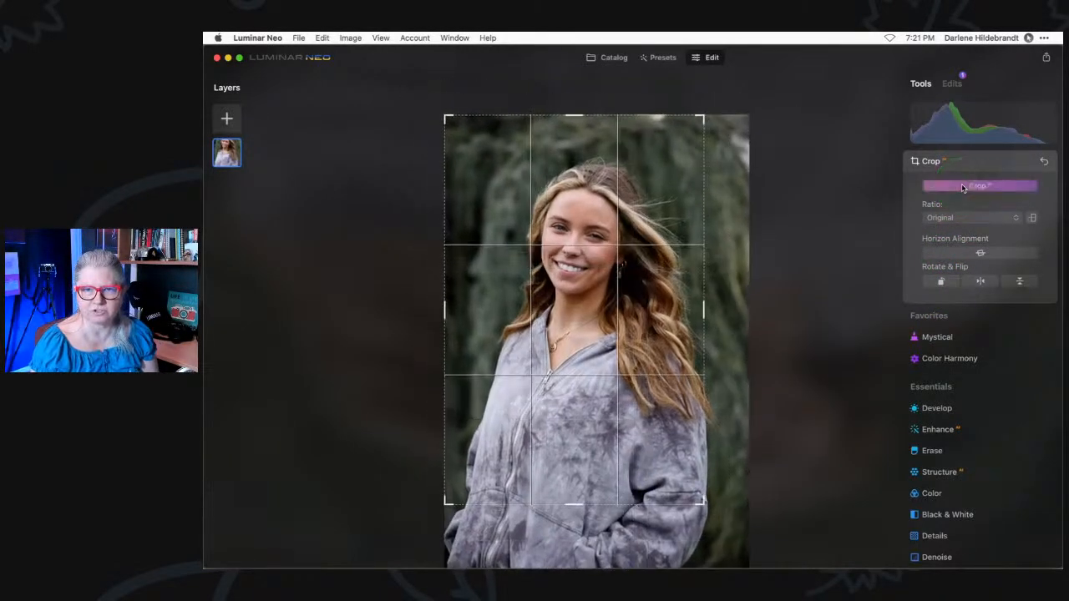
pyautogui.click(478, 358)
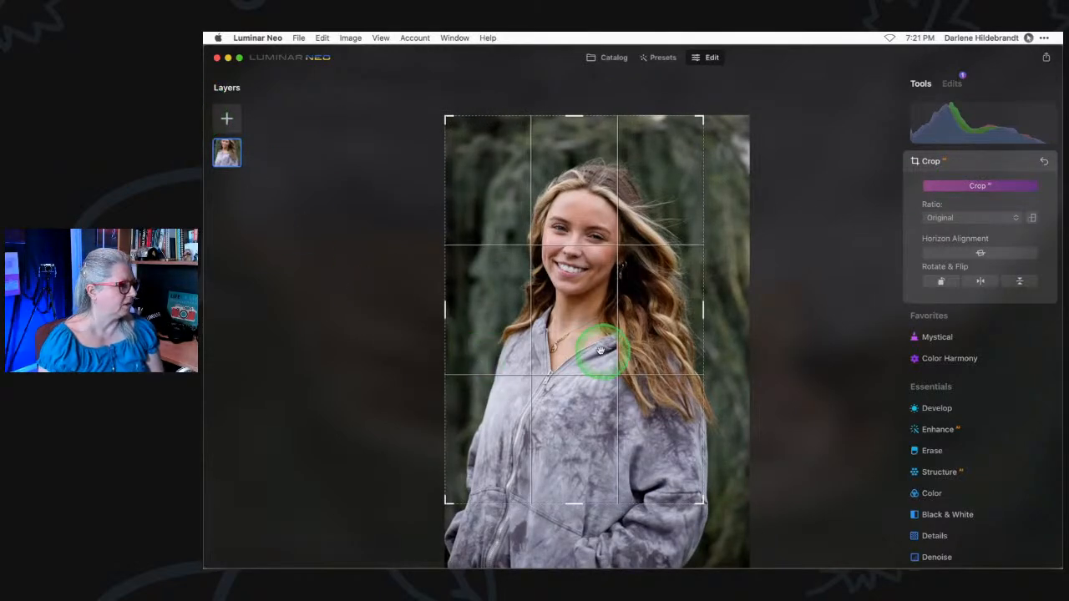
pyautogui.moveTo(597, 352); pyautogui.dragTo(594, 327)
pyautogui.moveTo(692, 499); pyautogui.dragTo(732, 544)
pyautogui.moveTo(643, 453); pyautogui.dragTo(644, 455)
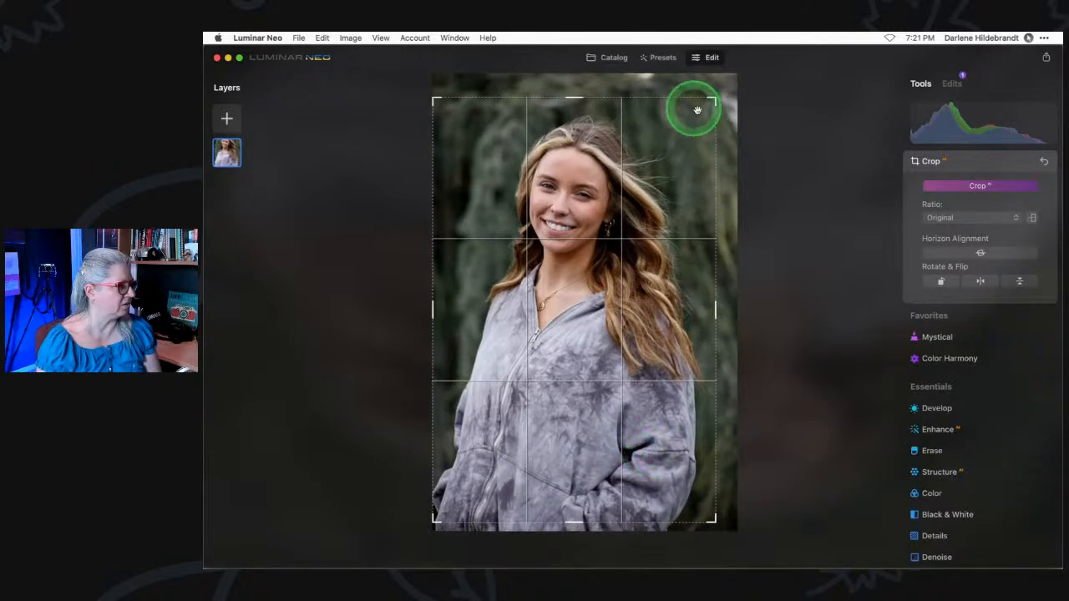
pyautogui.moveTo(621, 214); pyautogui.dragTo(621, 225)
pyautogui.press('Return')
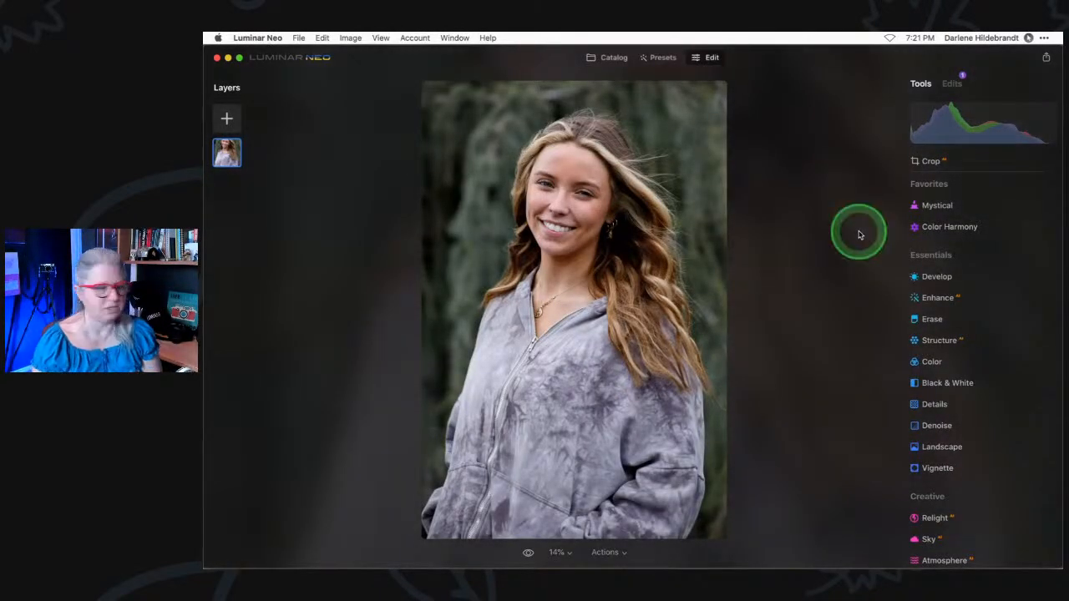
# Add a vignette to the portrait with Amount -63, Size 41 and Feather -100.
pyautogui.click(941, 469)
pyautogui.scroll(-2, 962, 449)
pyautogui.moveTo(980, 415); pyautogui.dragTo(940, 412)
pyautogui.click(952, 467)
pyautogui.moveTo(979, 461); pyautogui.dragTo(876, 448)
pyautogui.moveTo(980, 376); pyautogui.dragTo(945, 351)
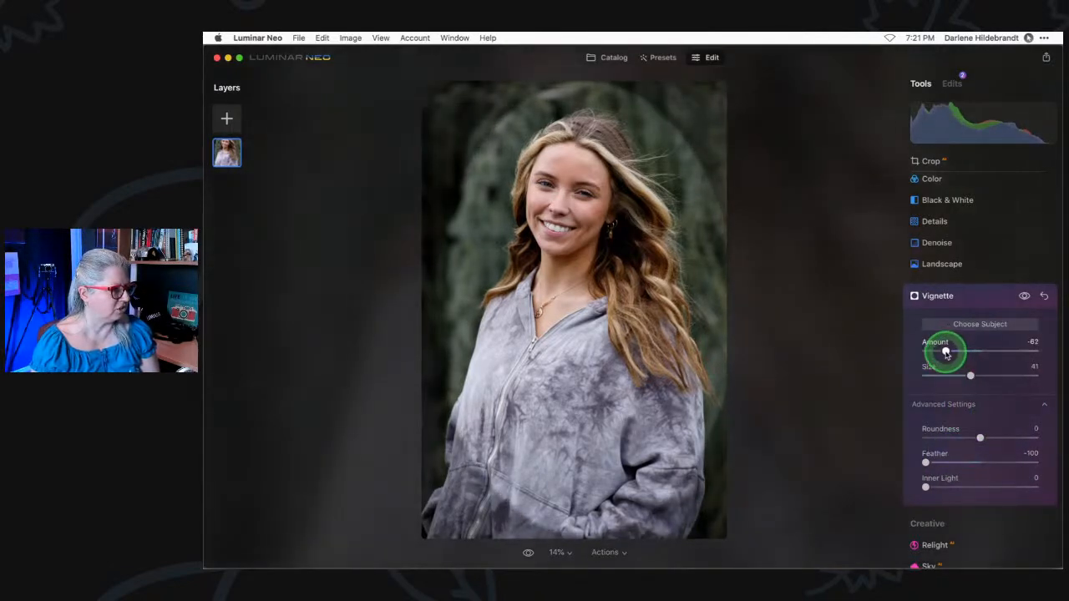
# Centre the vignette on the woman's neck, and set its Feather to 77 and Amount to -50.
pyautogui.click(590, 267)
pyautogui.click(586, 279)
pyautogui.click(580, 275)
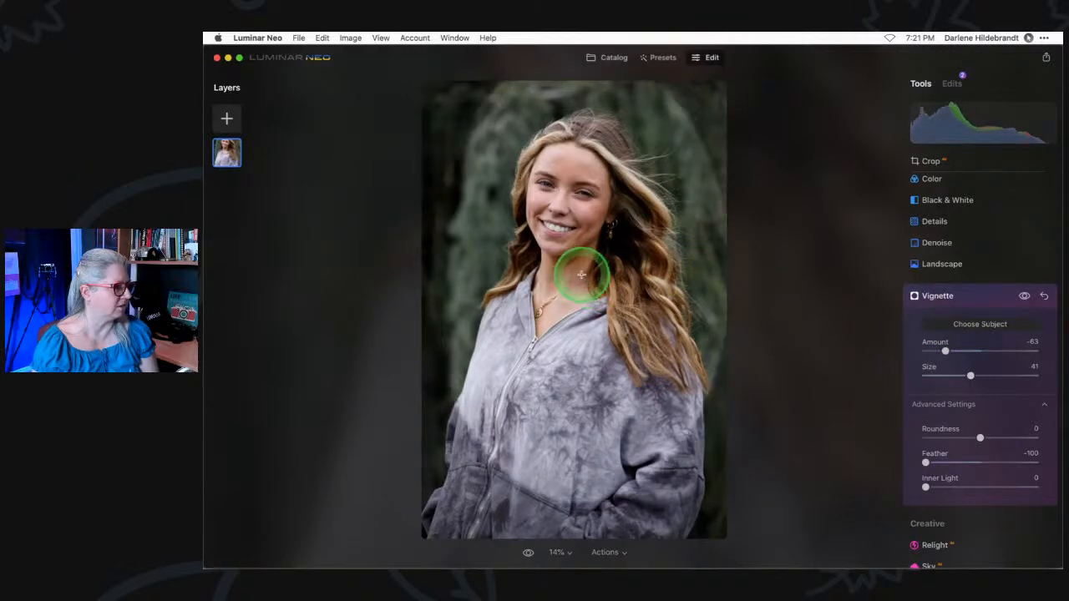
pyautogui.moveTo(927, 460); pyautogui.dragTo(1024, 462)
pyautogui.moveTo(943, 350); pyautogui.dragTo(951, 352)
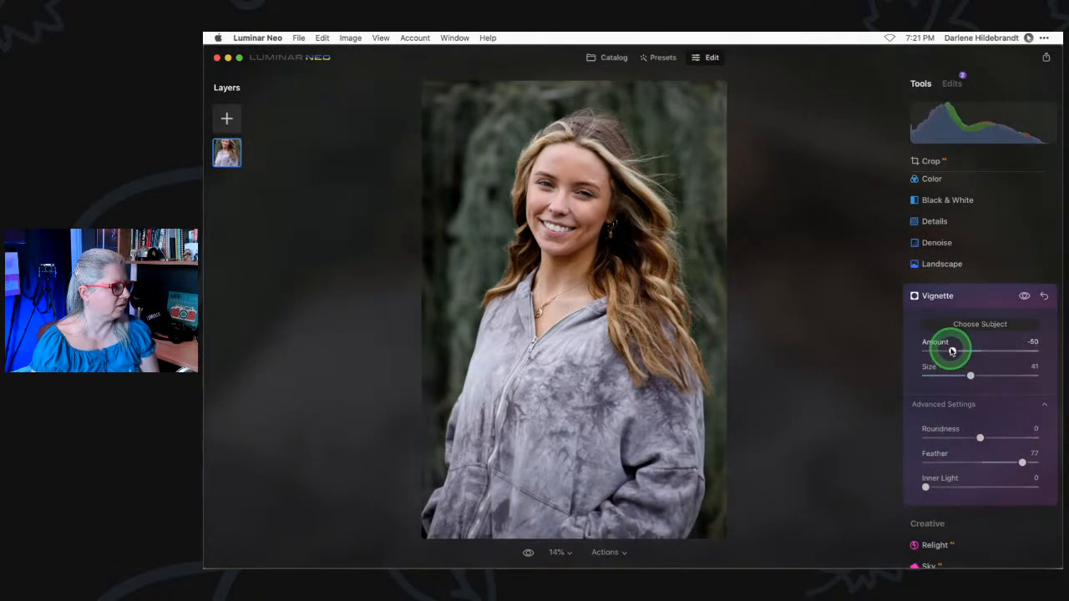
pyautogui.click(972, 298)
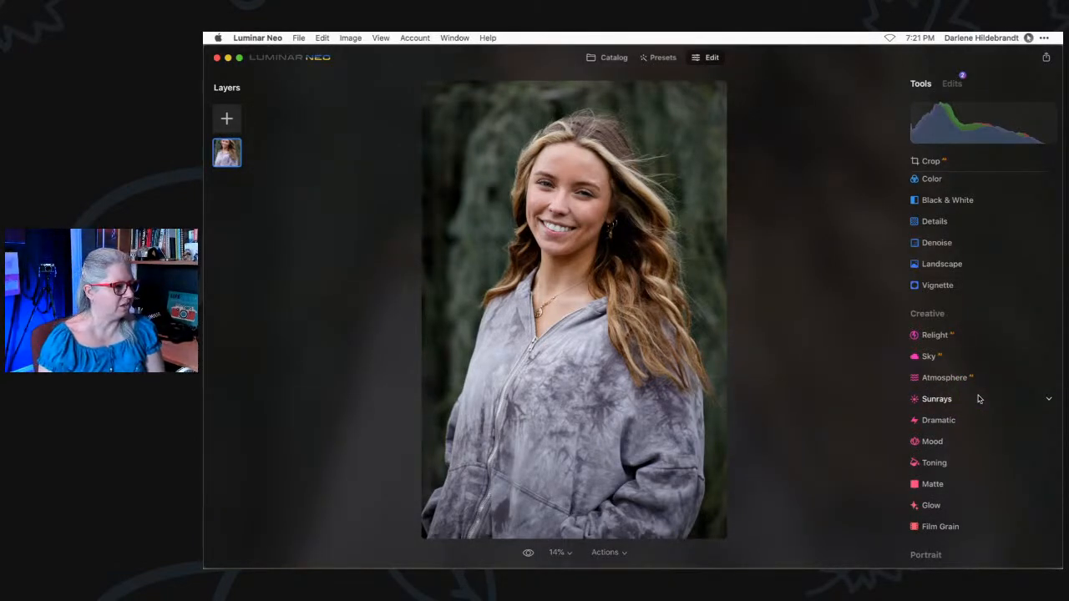
# Set Face Light to 3 for the woman's face in the Face tool.
pyautogui.scroll(-5, 979, 399)
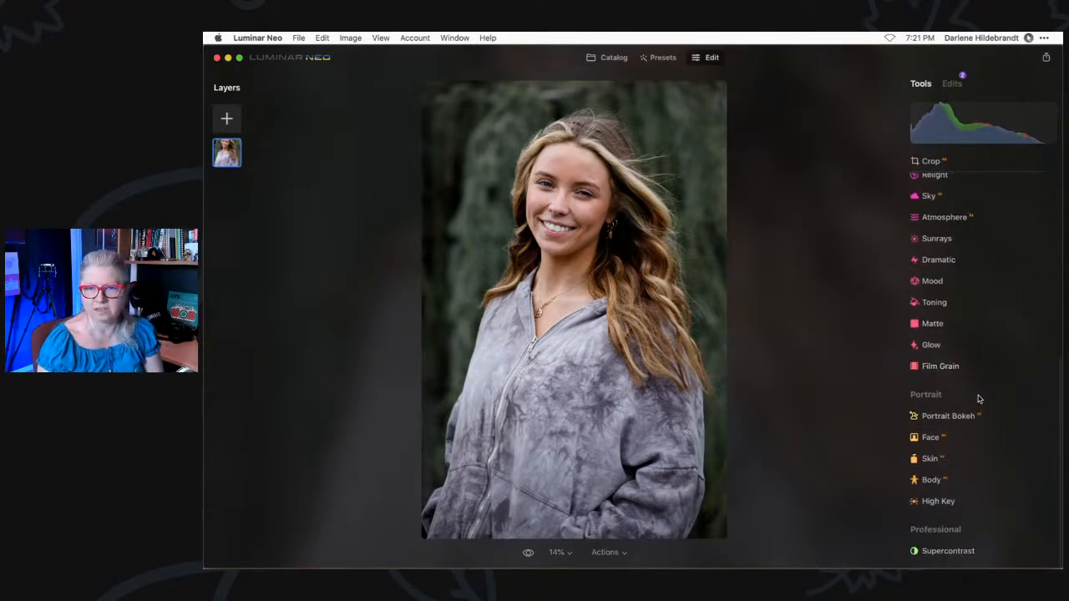
pyautogui.scroll(-1, 963, 407)
pyautogui.click(969, 441)
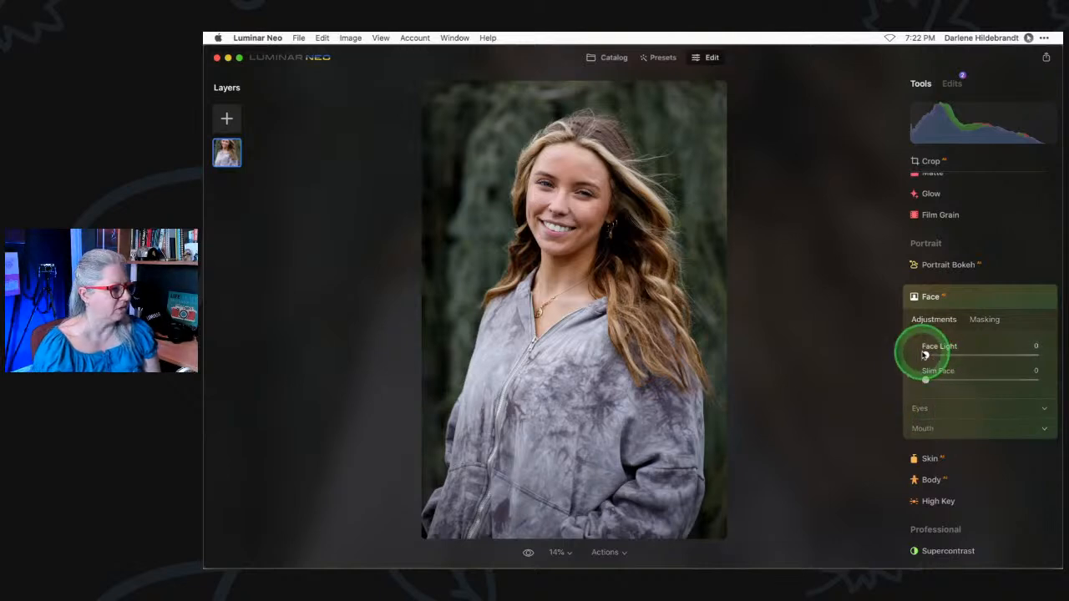
pyautogui.moveTo(926, 356)
pyautogui.mouseDown()
pyautogui.moveTo(1035, 353)
pyautogui.moveTo(835, 357)
pyautogui.moveTo(1050, 353)
pyautogui.moveTo(871, 353)
pyautogui.moveTo(946, 351)
pyautogui.mouseUp()
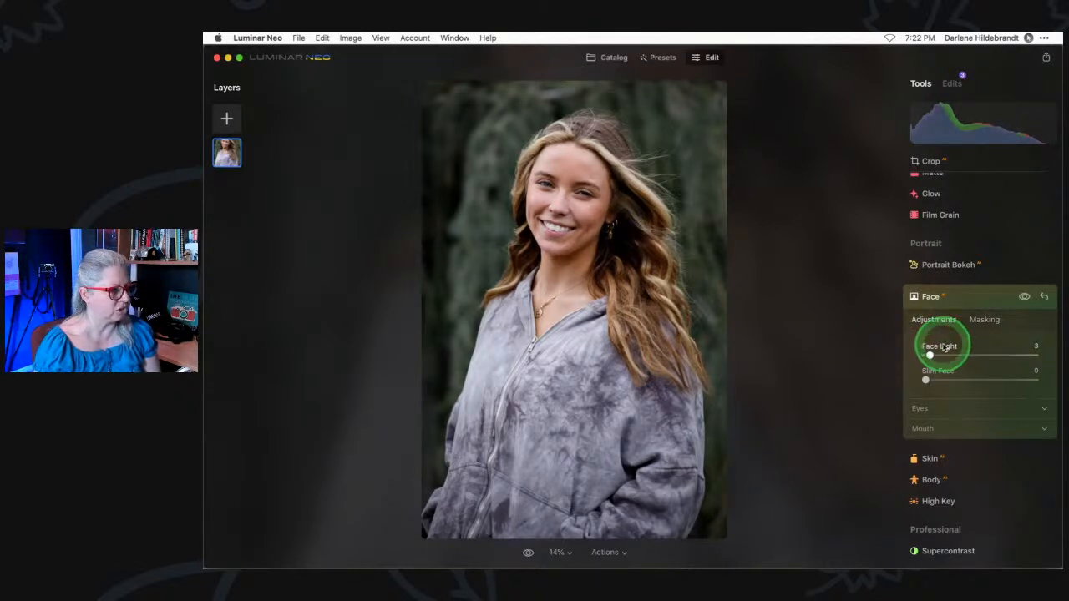
# Set Eye Enhancer to 74 and Iris Flare to 33 in the Face tool's eye adjustments, checking the eyes at 100%.
pyautogui.click(945, 407)
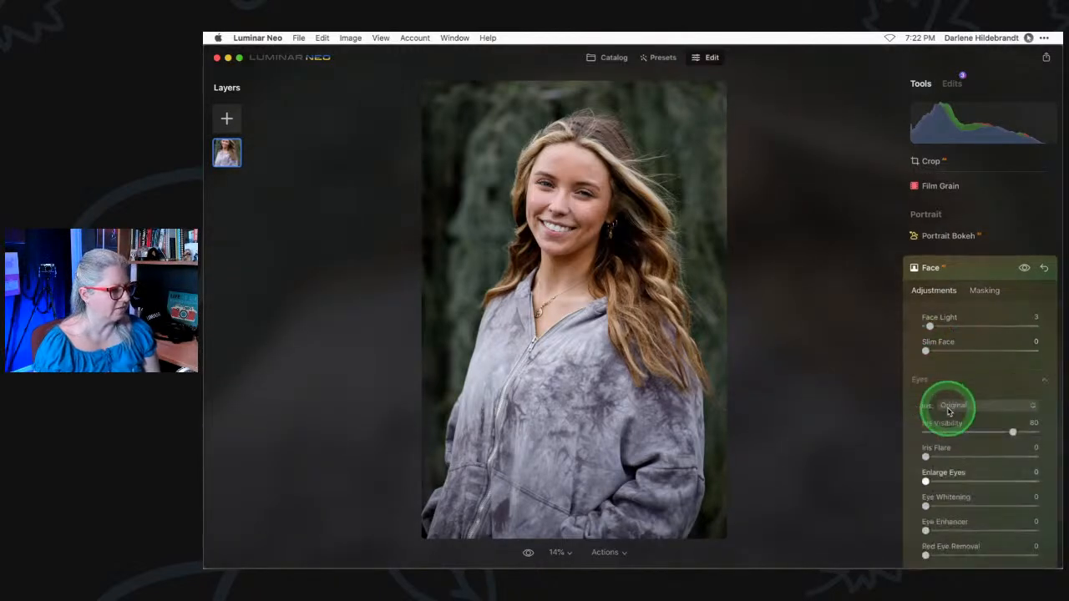
pyautogui.doubleClick(574, 196)
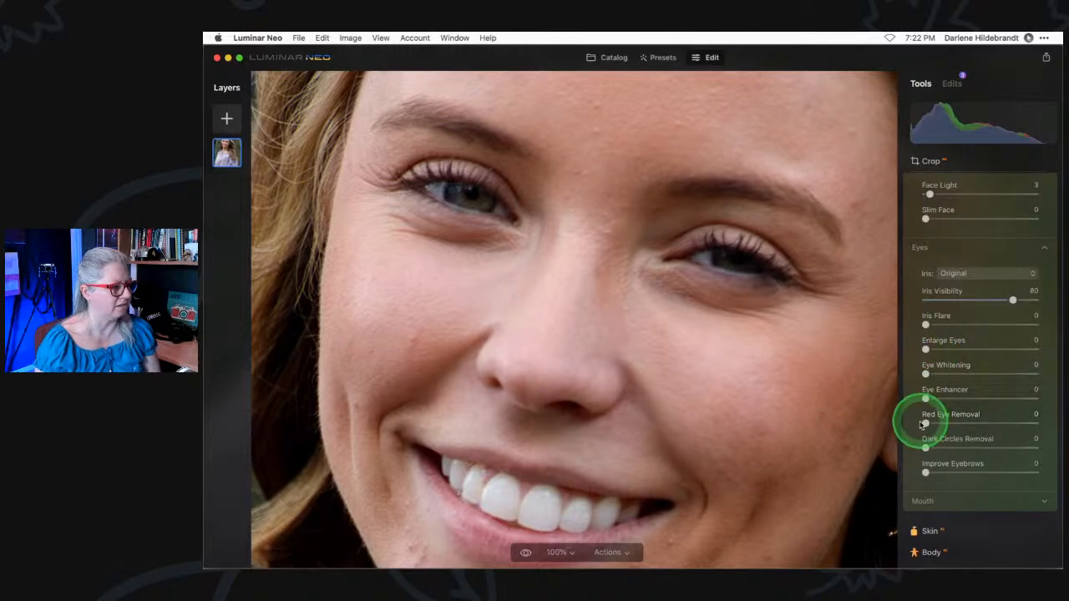
pyautogui.moveTo(925, 400); pyautogui.dragTo(1006, 399)
pyautogui.moveTo(926, 325); pyautogui.dragTo(943, 325)
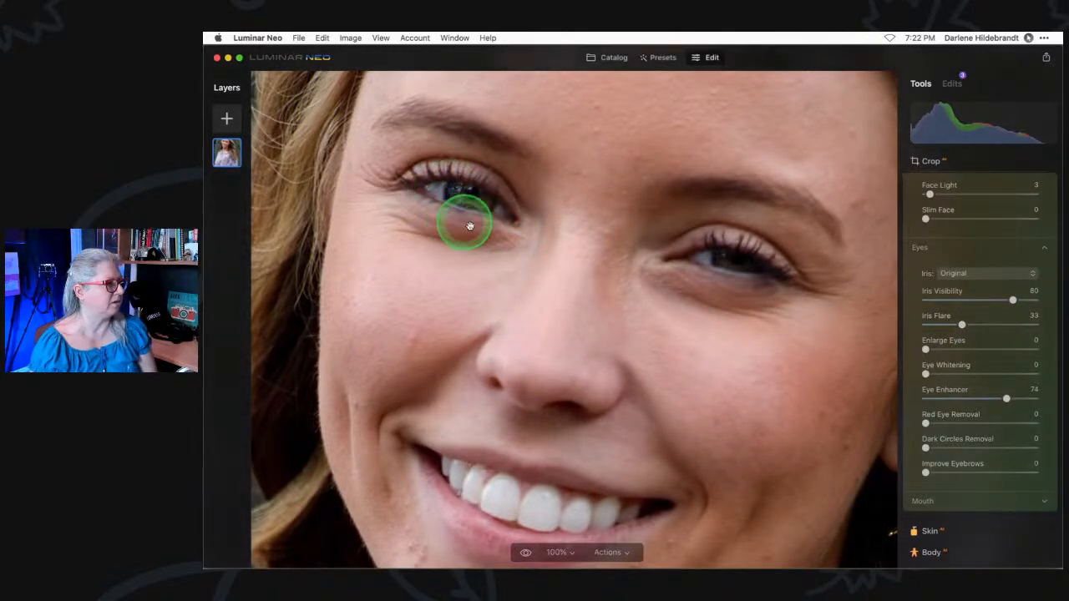
# Change the iris style to Hazel and compare the portrait with and without the Face adjustments.
pyautogui.click(952, 274)
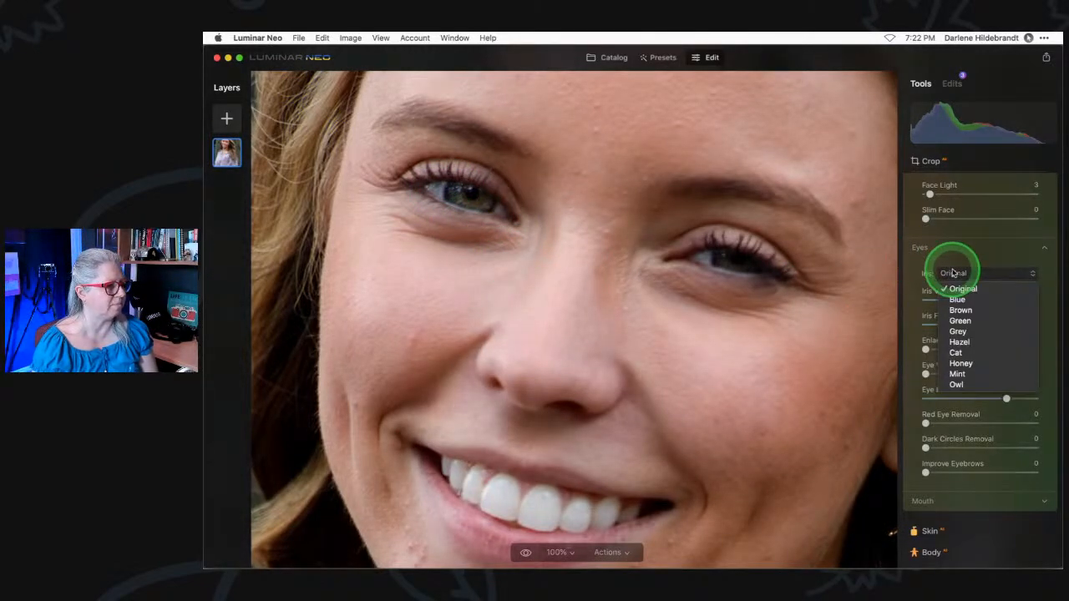
pyautogui.click(959, 342)
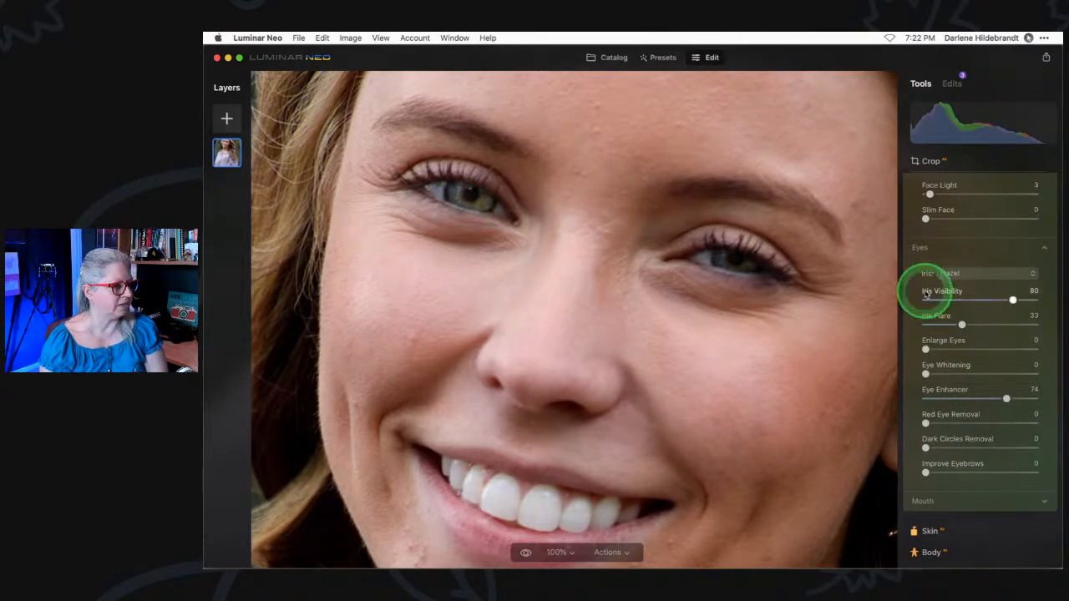
pyautogui.scroll(3, 925, 293)
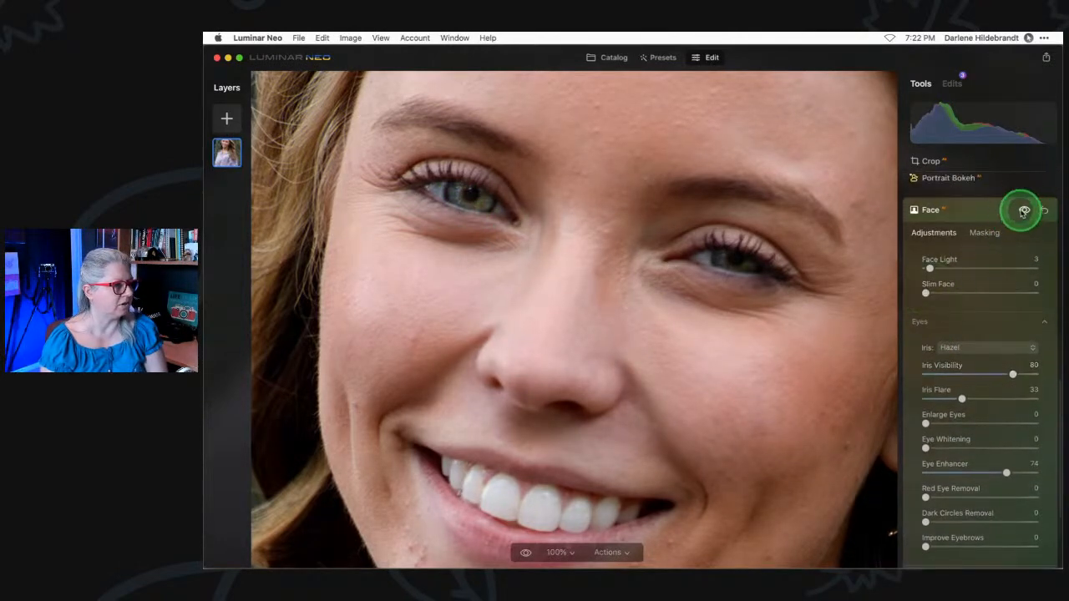
pyautogui.click(1024, 211)
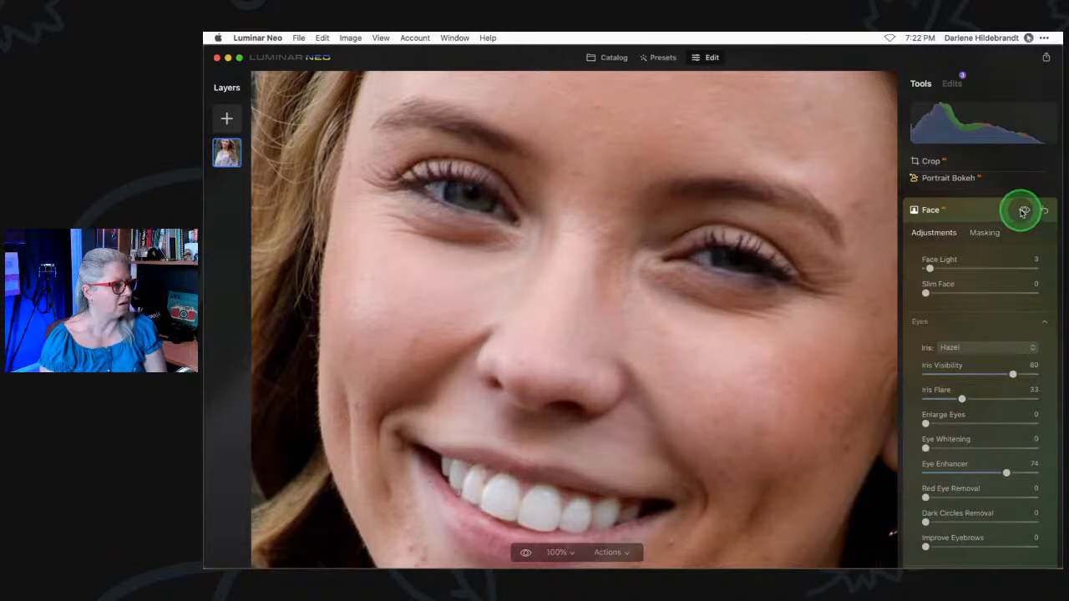
pyautogui.scroll(-2, 985, 303)
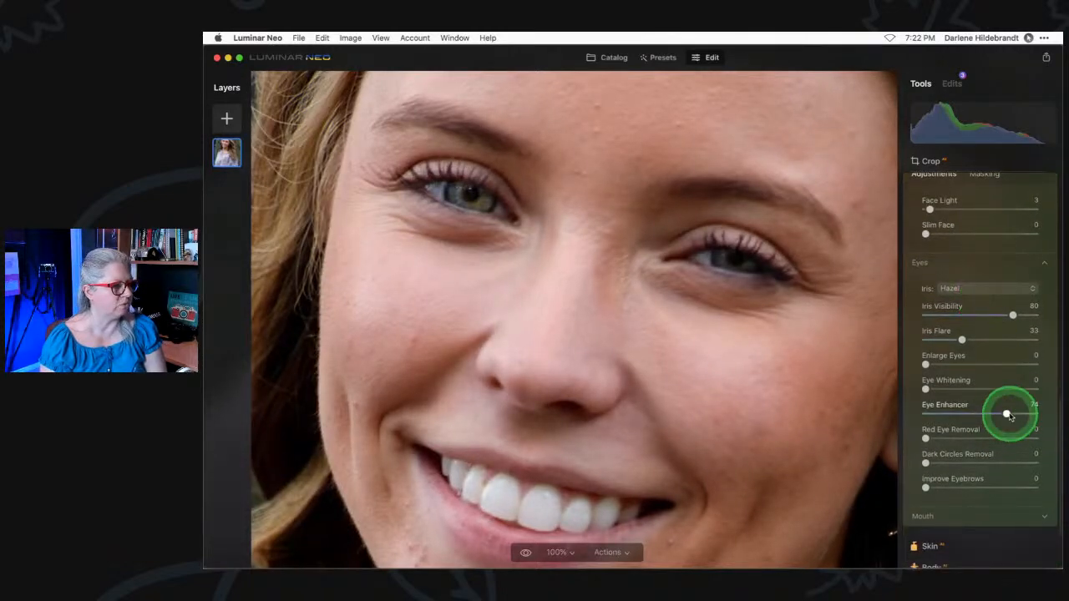
# Set Eye Enhancer to 59, Dark Circles Removal to 66 and Improve Eyebrows to 16 for the woman's face.
pyautogui.moveTo(1008, 415); pyautogui.dragTo(996, 415)
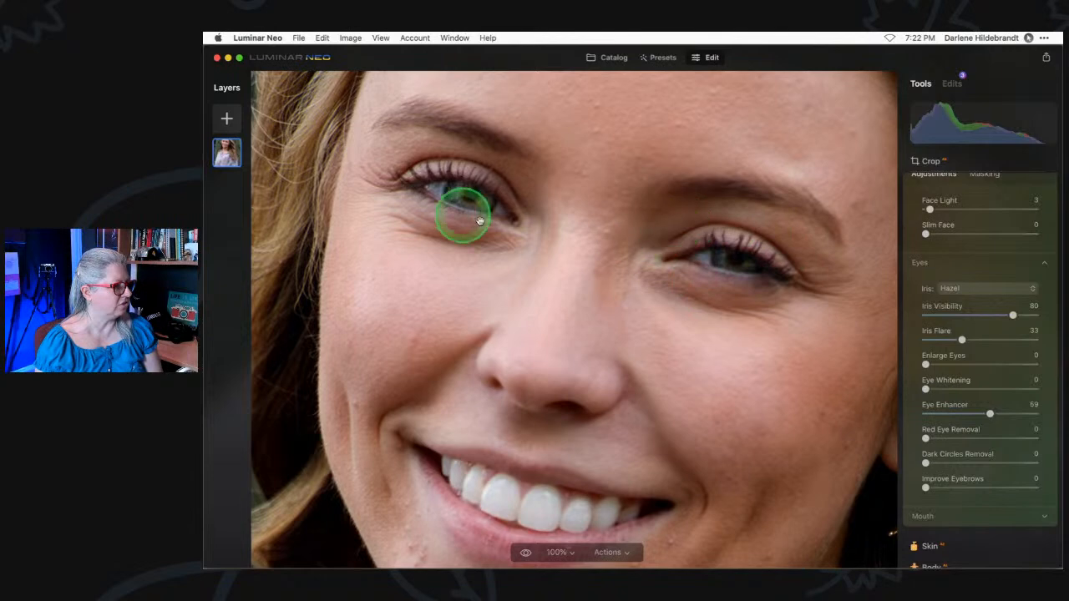
pyautogui.scroll(-1, 962, 393)
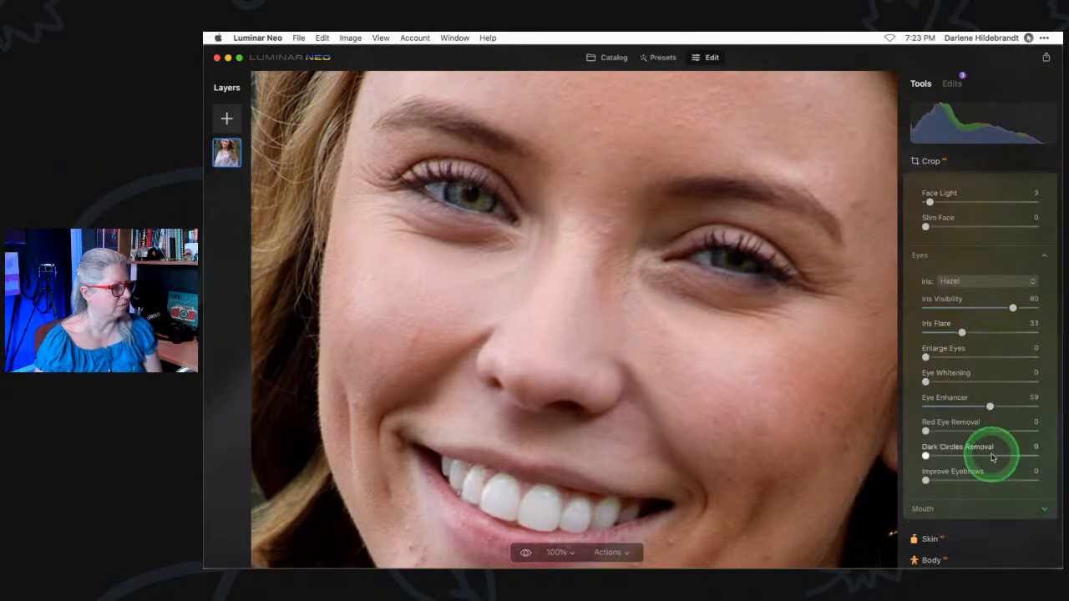
pyautogui.moveTo(925, 456); pyautogui.dragTo(978, 457)
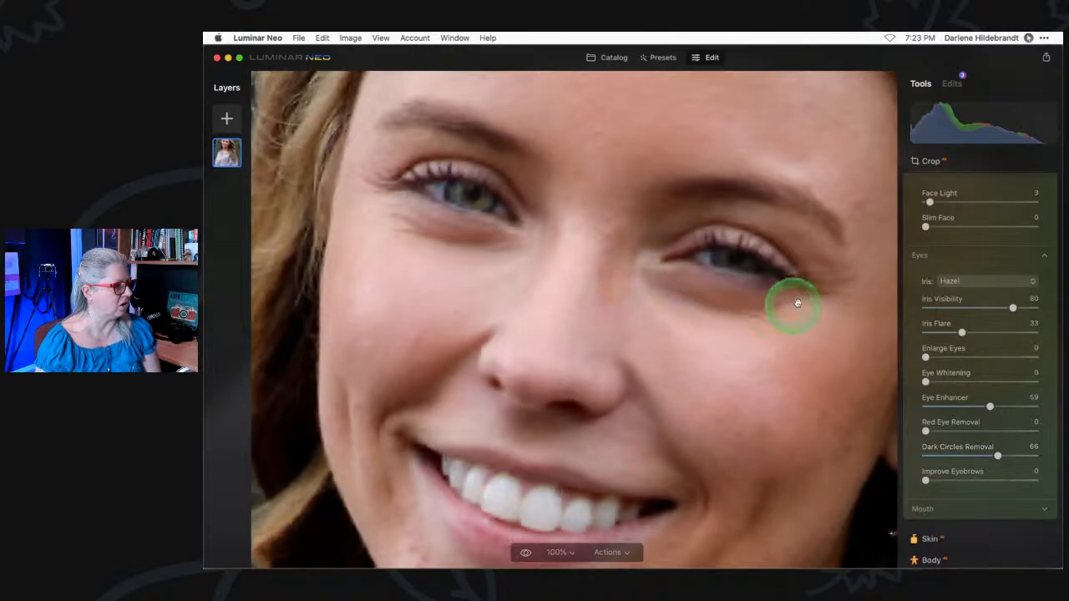
pyautogui.moveTo(926, 482)
pyautogui.mouseDown()
pyautogui.moveTo(1030, 477)
pyautogui.moveTo(903, 481)
pyautogui.moveTo(945, 483)
pyautogui.mouseUp()
# Try Teeth Whitening at 100 in the mouth adjustments, and set Eye Whitening to 9 with the whole portrait in view.
pyautogui.click(950, 507)
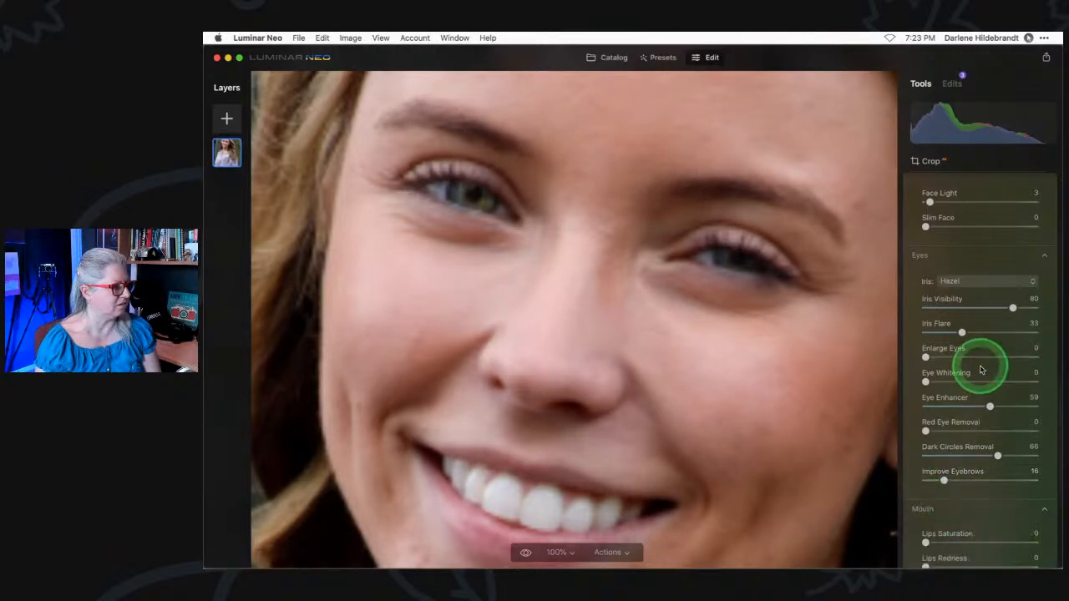
pyautogui.scroll(-3, 778, 357)
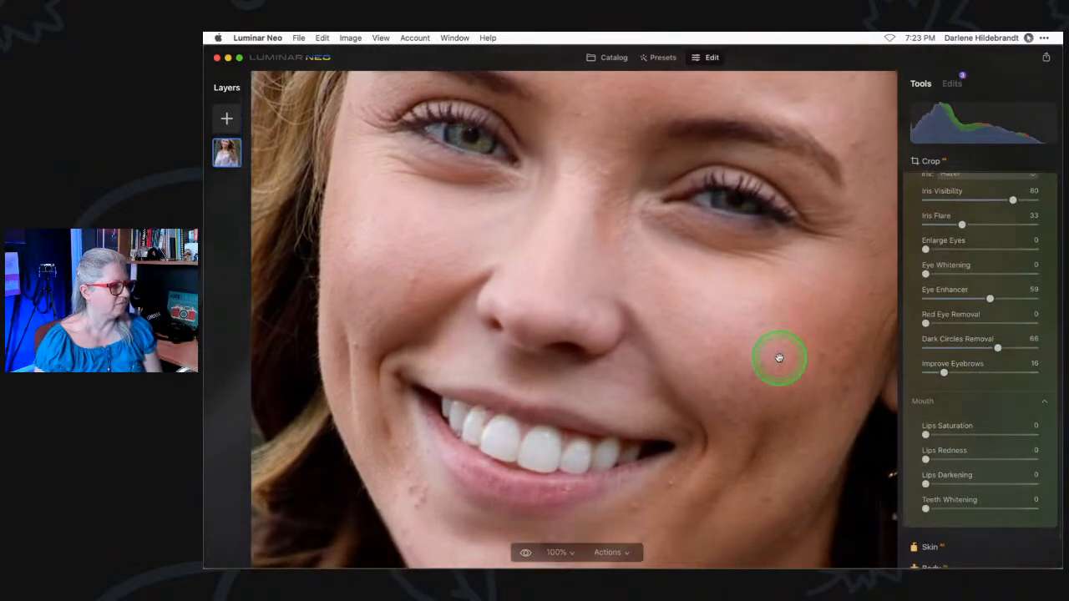
pyautogui.moveTo(923, 505); pyautogui.dragTo(1052, 505)
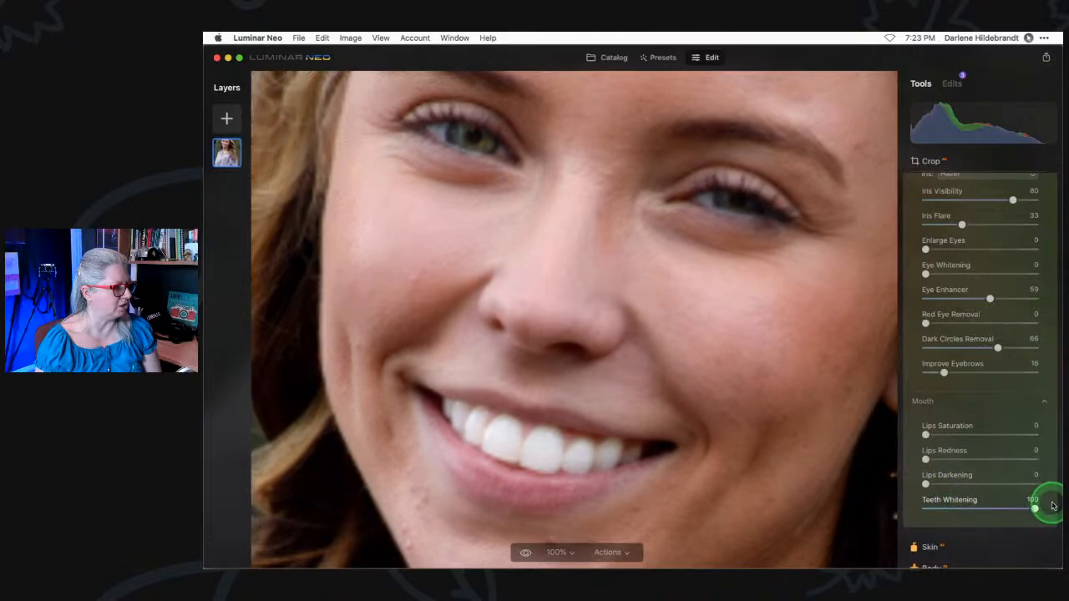
pyautogui.doubleClick(673, 369)
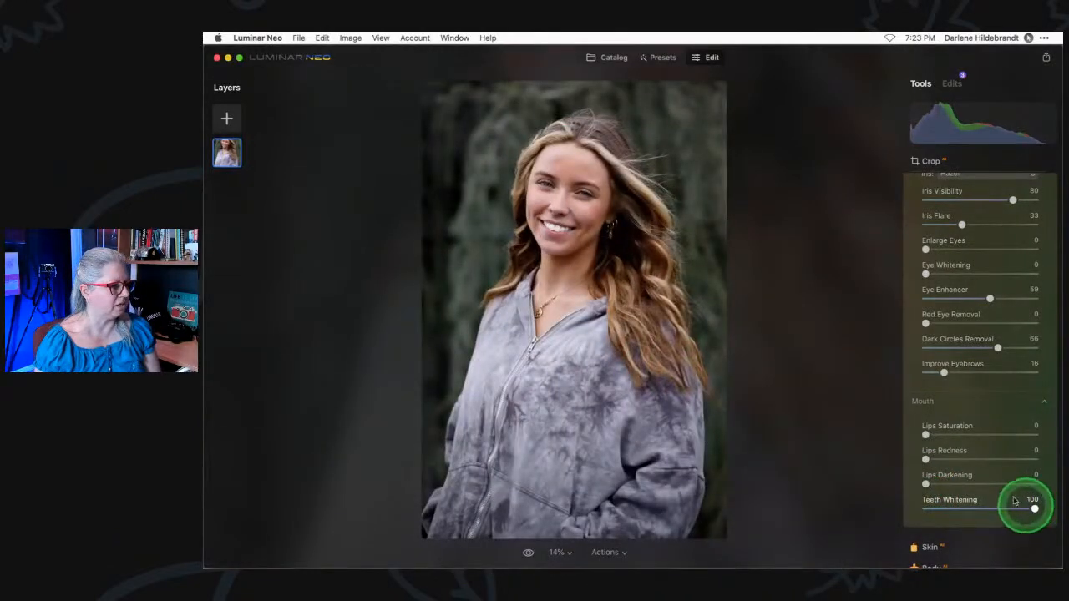
pyautogui.moveTo(925, 276)
pyautogui.mouseDown()
pyautogui.moveTo(982, 284)
pyautogui.moveTo(842, 277)
pyautogui.moveTo(963, 277)
pyautogui.moveTo(936, 279)
pyautogui.mouseUp()
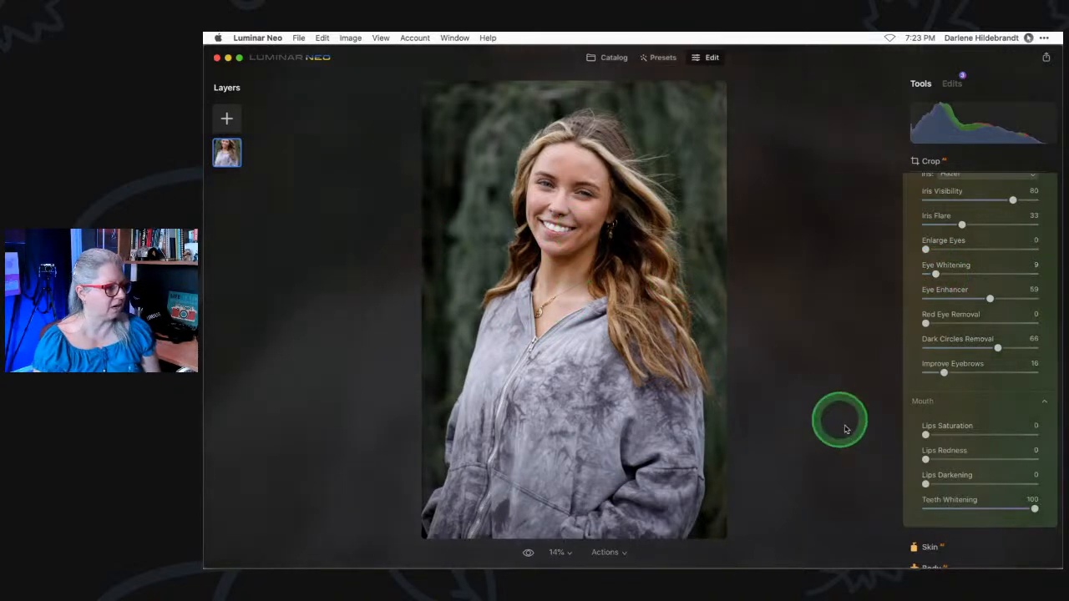
# Set Teeth Whitening to 16, Lips Darkening to 17 and Lips Redness to 6 in the mouth adjustments.
pyautogui.moveTo(1024, 501); pyautogui.dragTo(1059, 505)
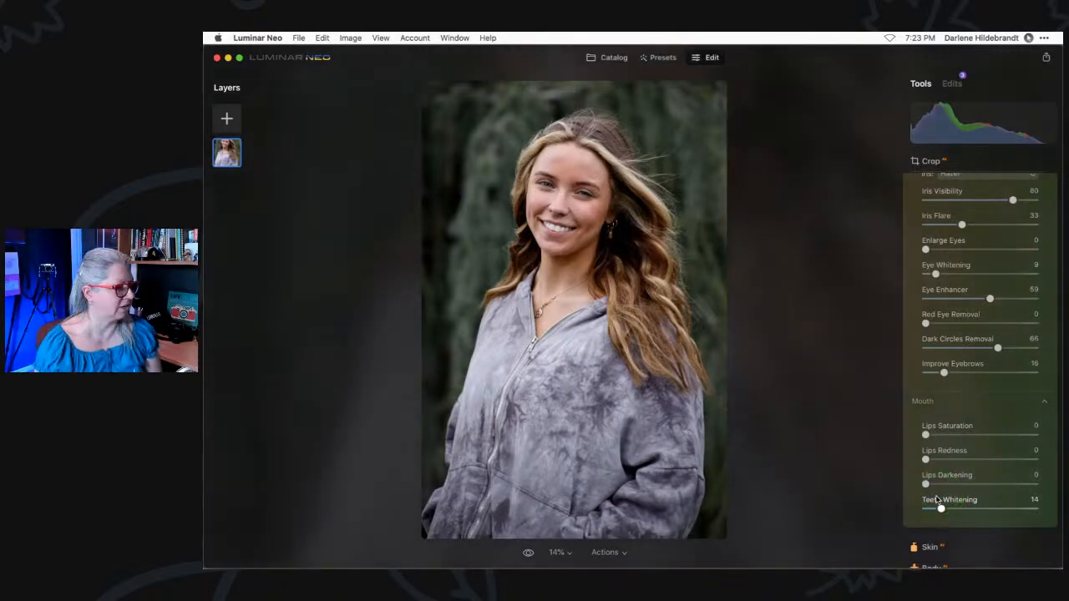
pyautogui.moveTo(940, 507); pyautogui.dragTo(932, 460)
pyautogui.click(926, 485)
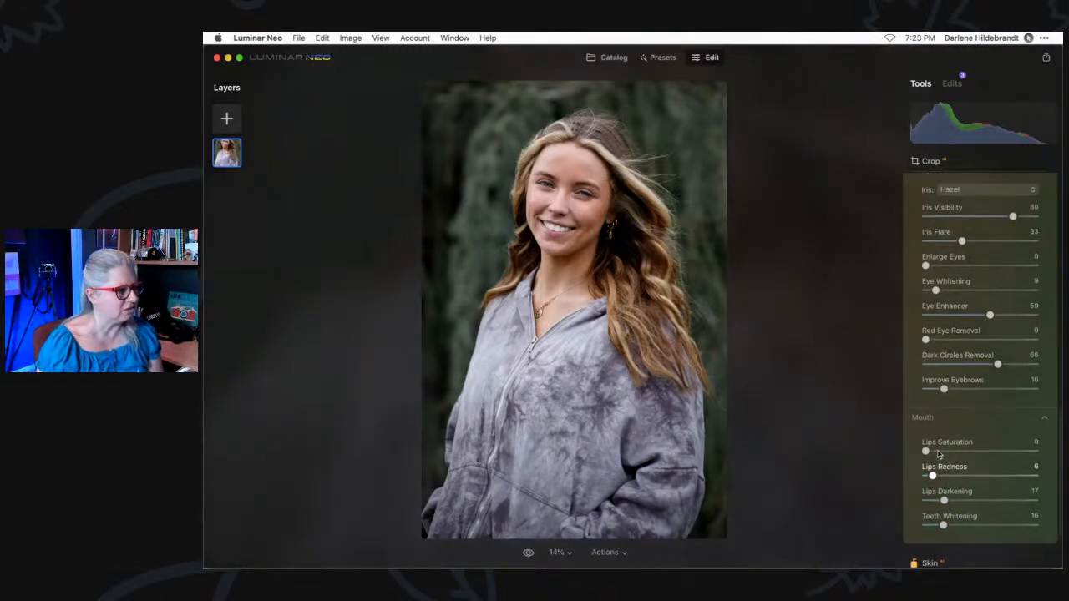
# Raise Face Light to 70 and close the Face tool.
pyautogui.scroll(5, 944, 417)
pyautogui.click(958, 426)
pyautogui.click(930, 310)
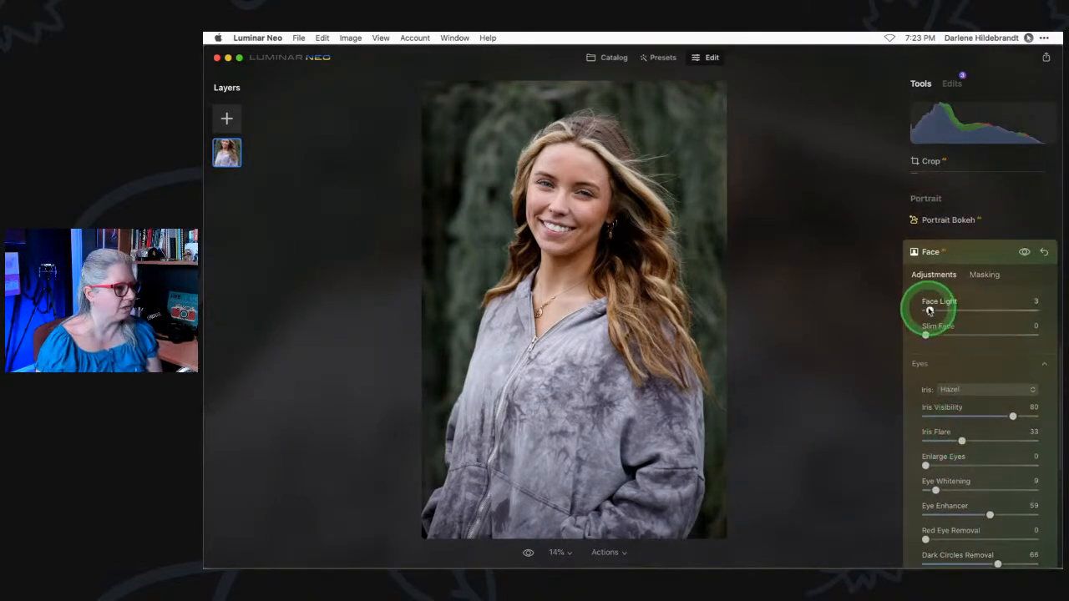
pyautogui.moveTo(928, 310); pyautogui.dragTo(1017, 310)
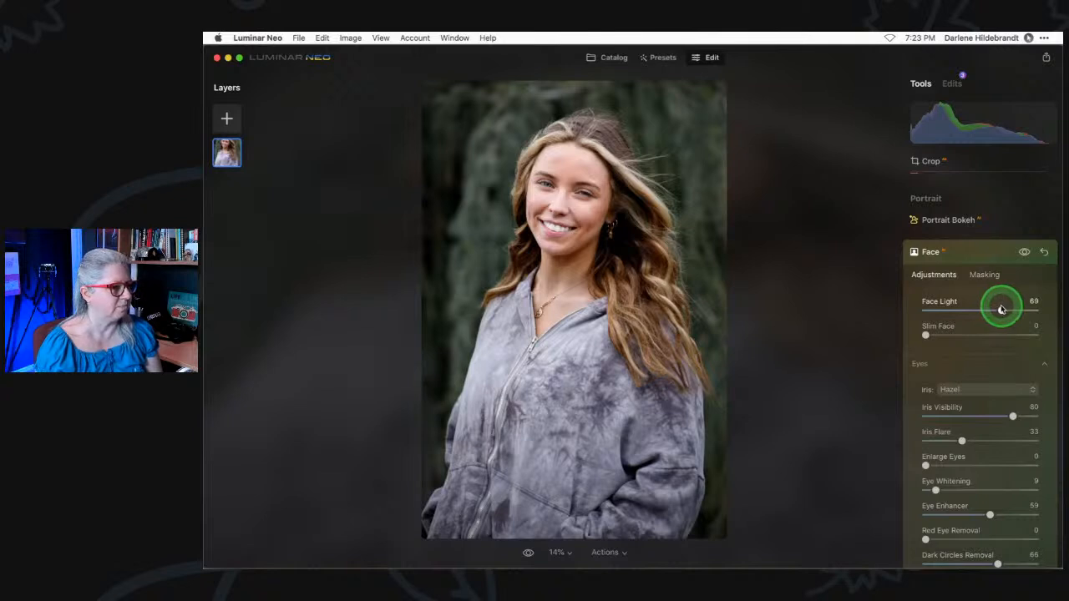
pyautogui.scroll(3, 955, 429)
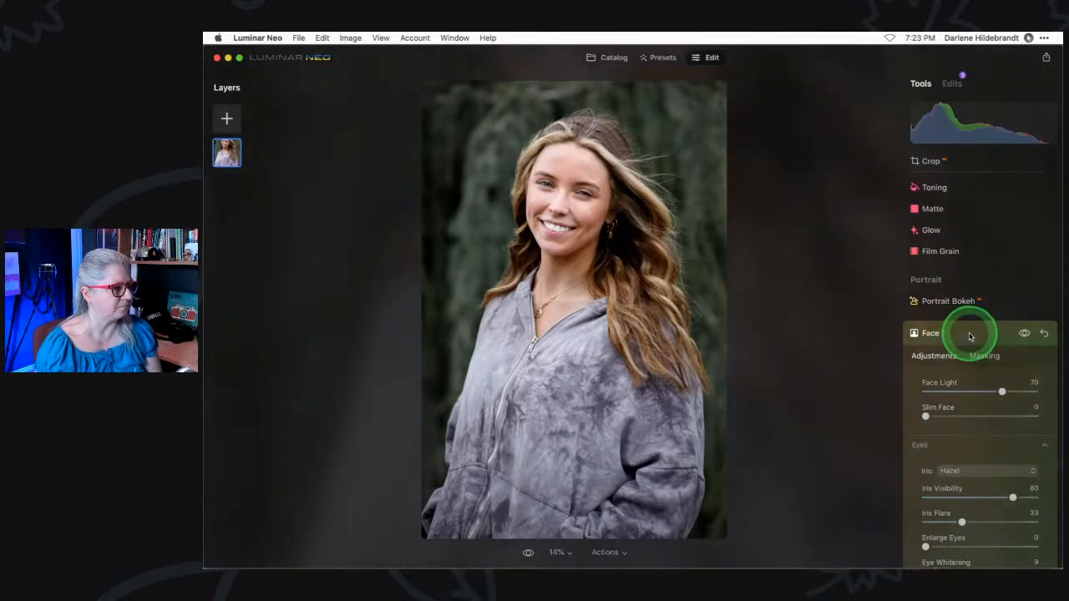
pyautogui.click(969, 333)
# Darken the portrait with a new Develop adjustment at Exposure -0.51, and compare the photo with and without it.
pyautogui.scroll(10, 969, 337)
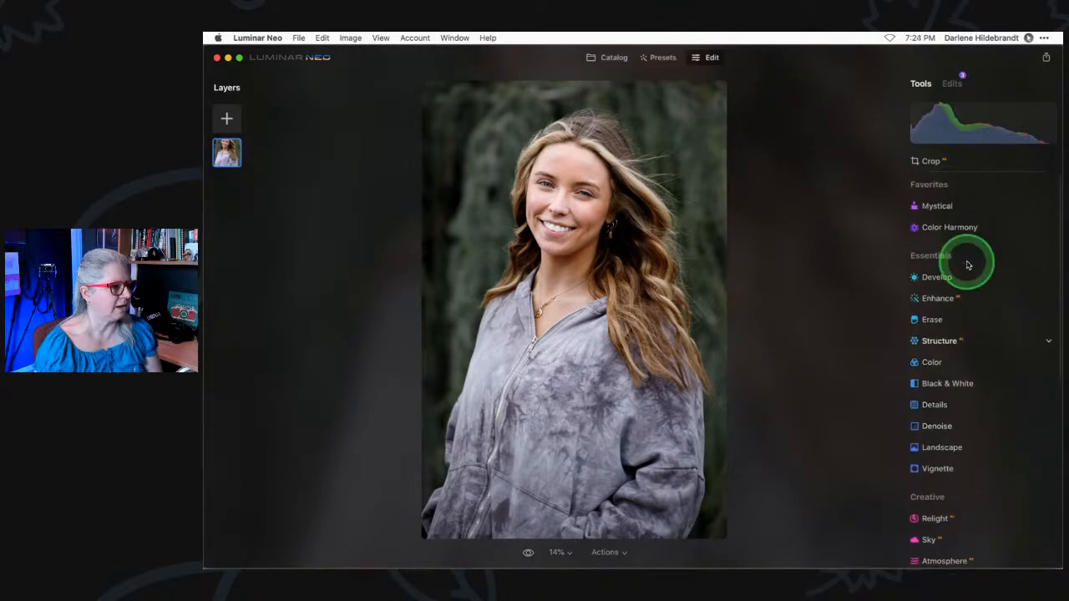
pyautogui.click(945, 277)
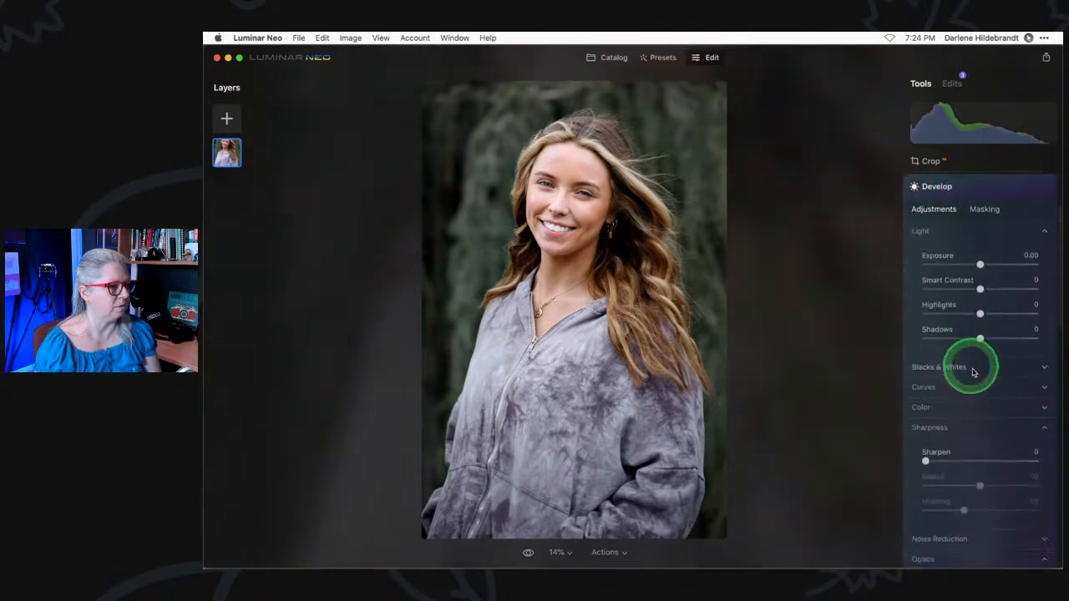
pyautogui.hotkey('ctrl', 'Up')
pyautogui.click(923, 249)
pyautogui.moveTo(979, 263); pyautogui.dragTo(972, 264)
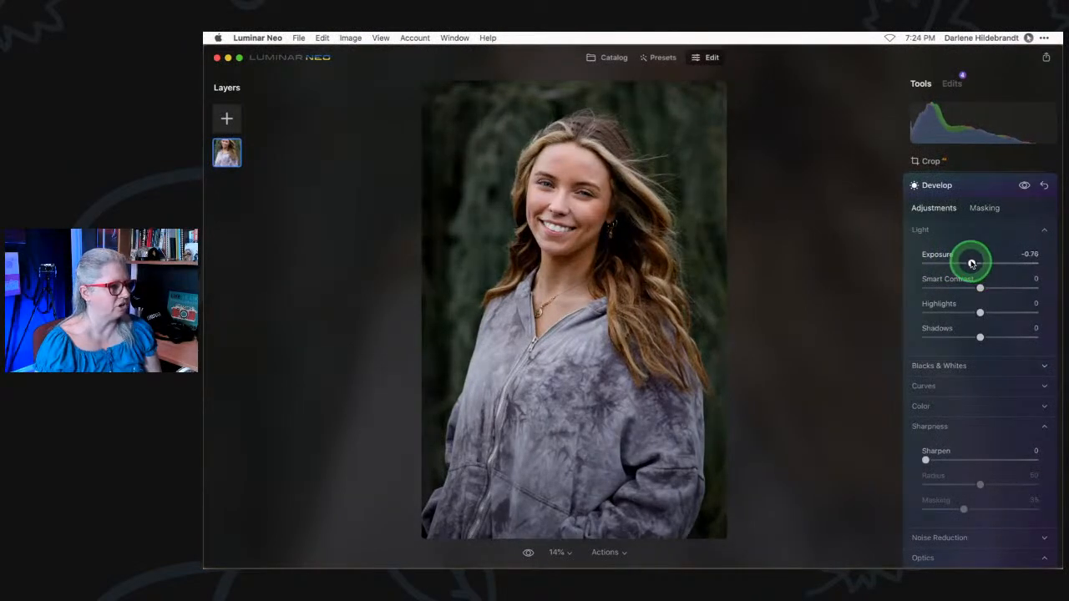
pyautogui.moveTo(973, 264); pyautogui.dragTo(974, 264)
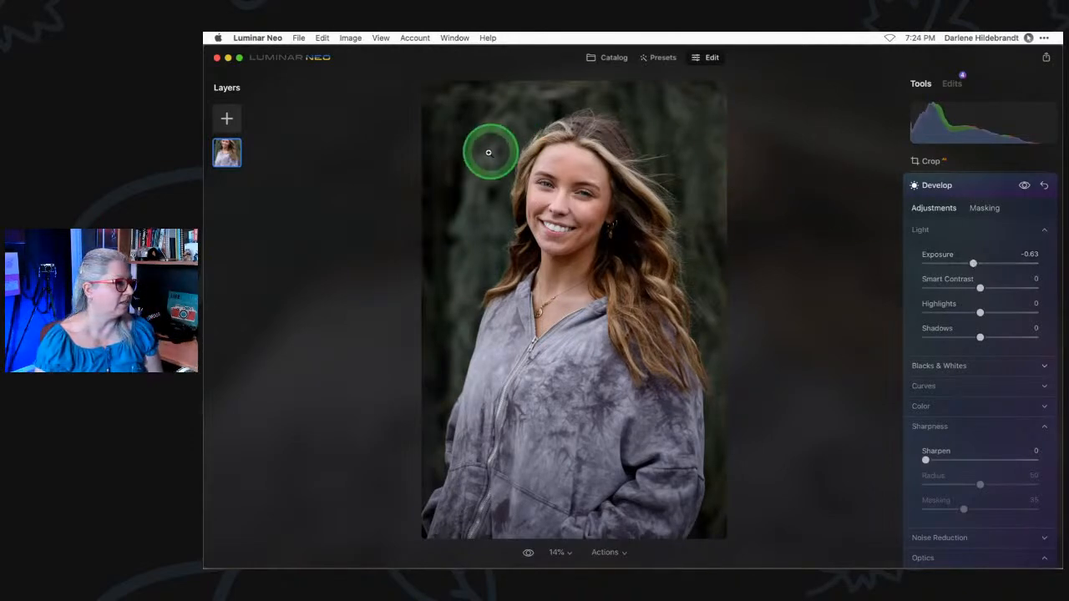
pyautogui.moveTo(973, 263); pyautogui.dragTo(972, 264)
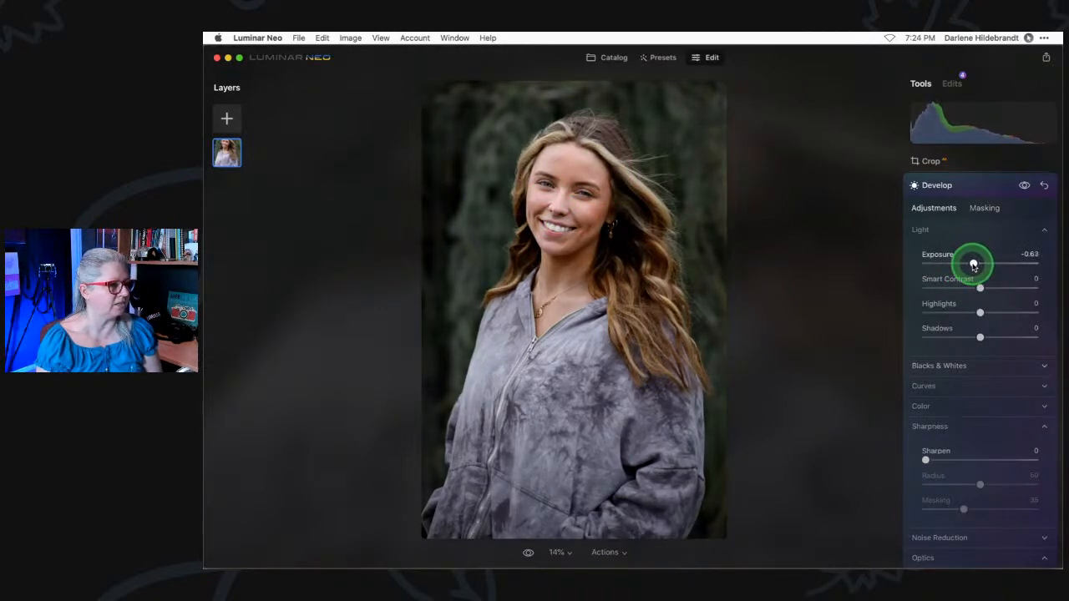
pyautogui.click(1025, 185)
pyautogui.click(1024, 187)
pyautogui.click(1026, 187)
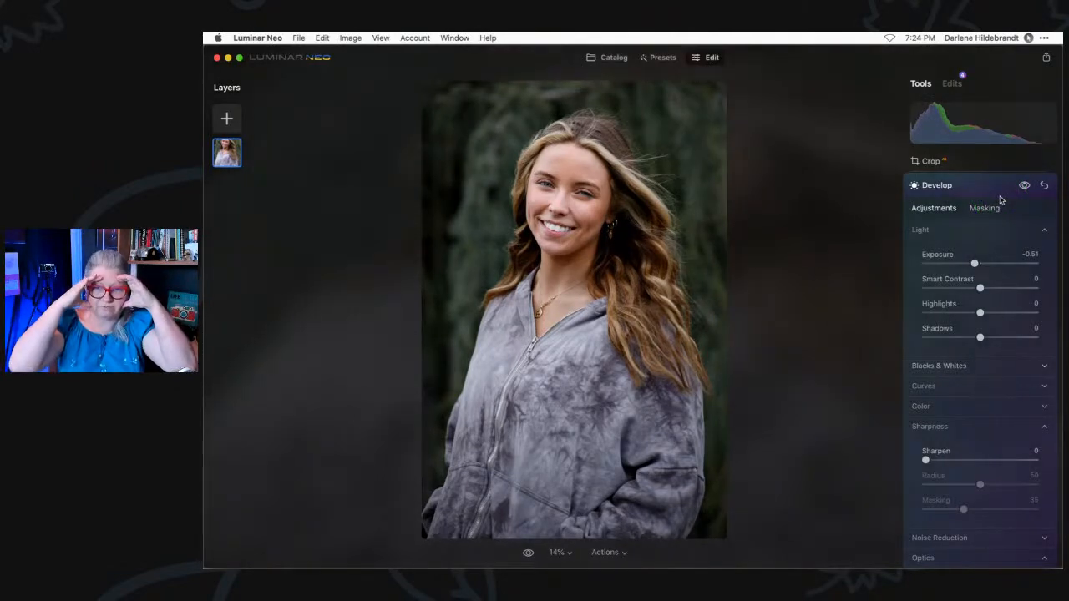
pyautogui.click(974, 188)
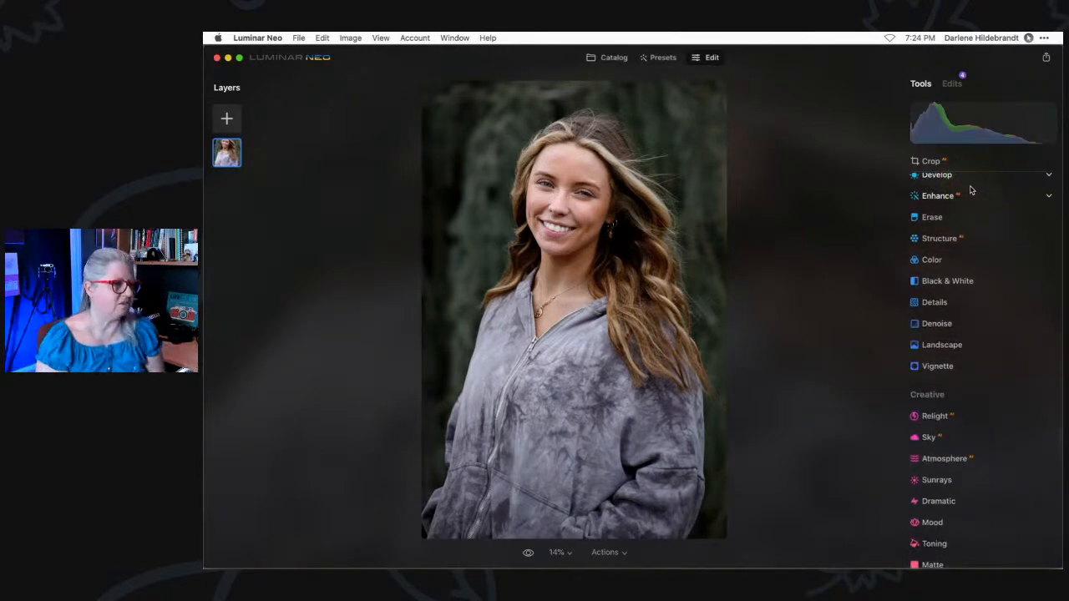
# Start a second Face adjustment and set Enlarge Eyes to 92, viewing the face at 50%.
pyautogui.scroll(-10, 971, 191)
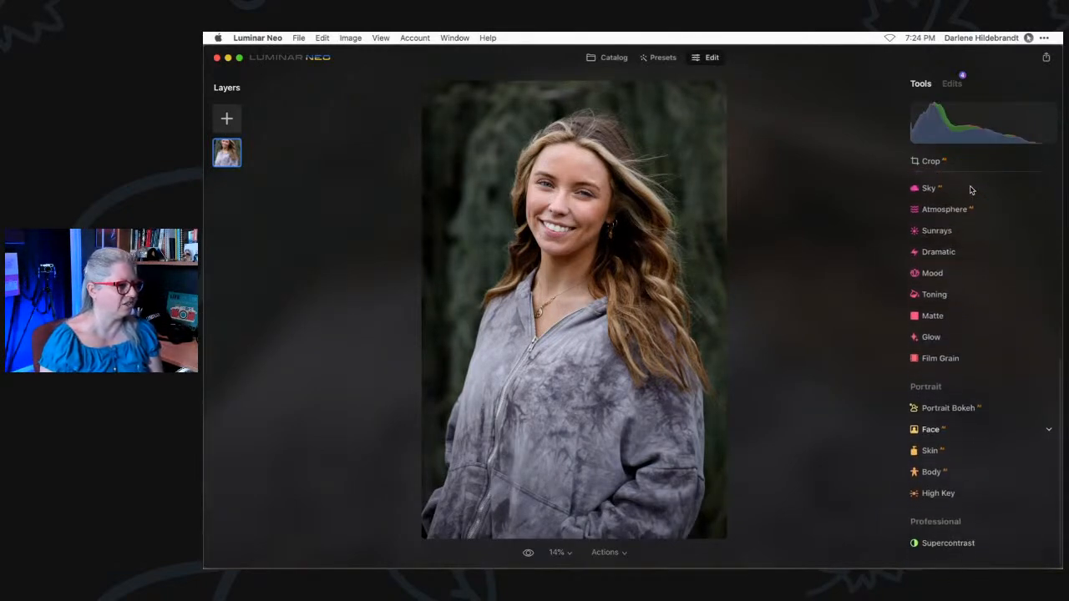
pyautogui.click(992, 417)
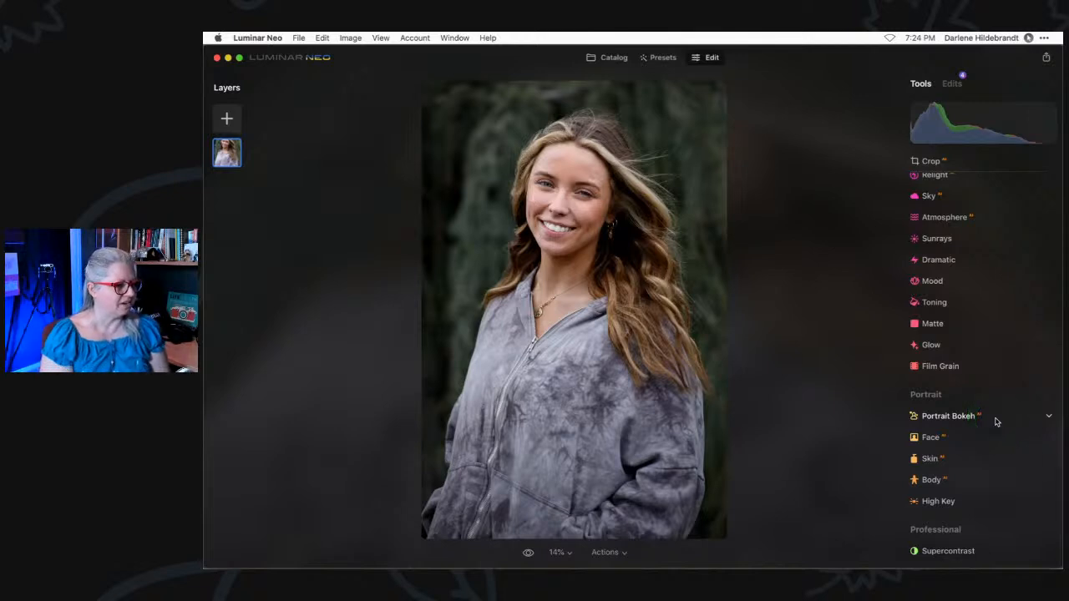
pyautogui.click(981, 440)
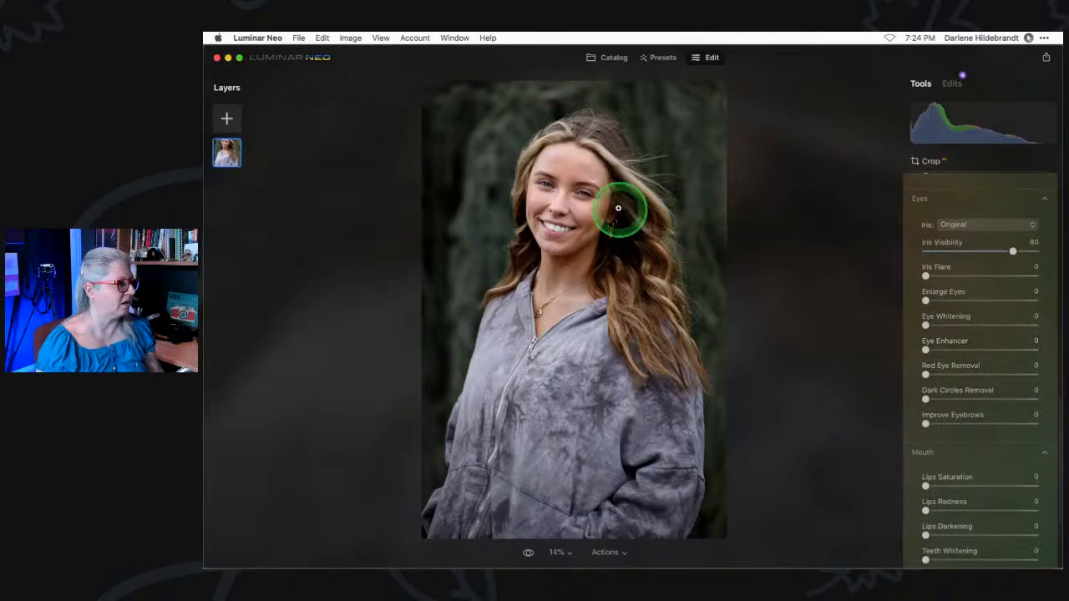
pyautogui.click(537, 456)
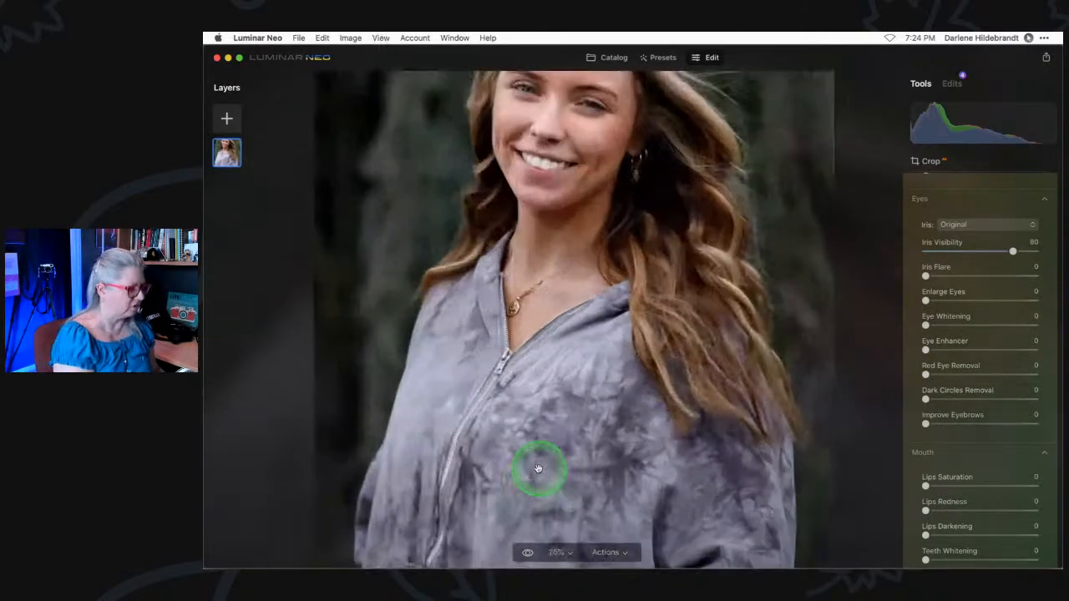
pyautogui.scroll(8, 716, 359)
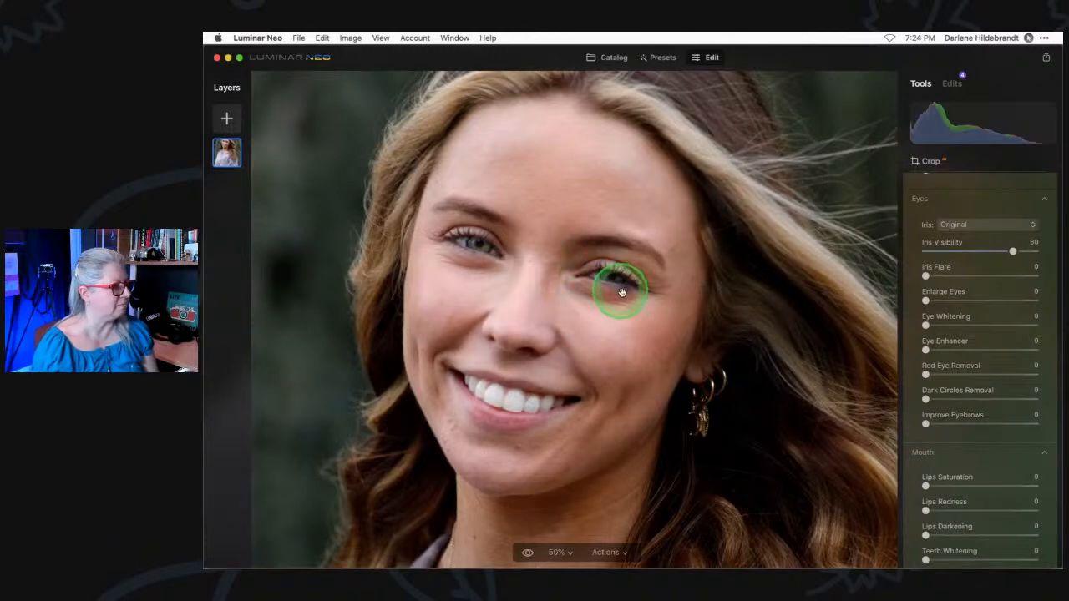
pyautogui.moveTo(925, 300); pyautogui.dragTo(1030, 302)
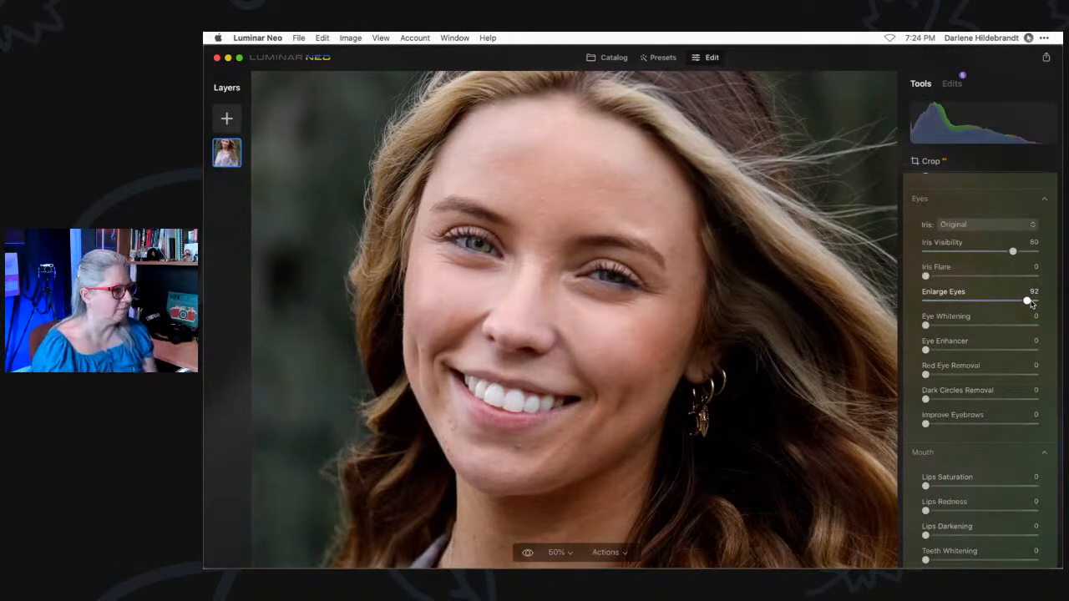
# Compare the woman's face with and without the eye enlargement.
pyautogui.scroll(4, 1014, 302)
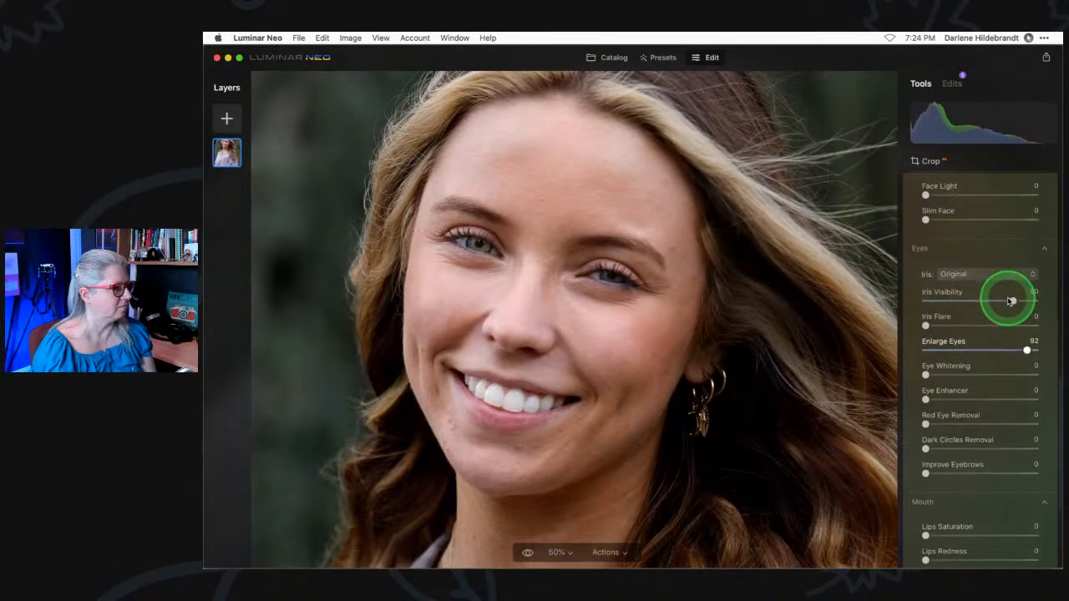
pyautogui.scroll(1, 1008, 301)
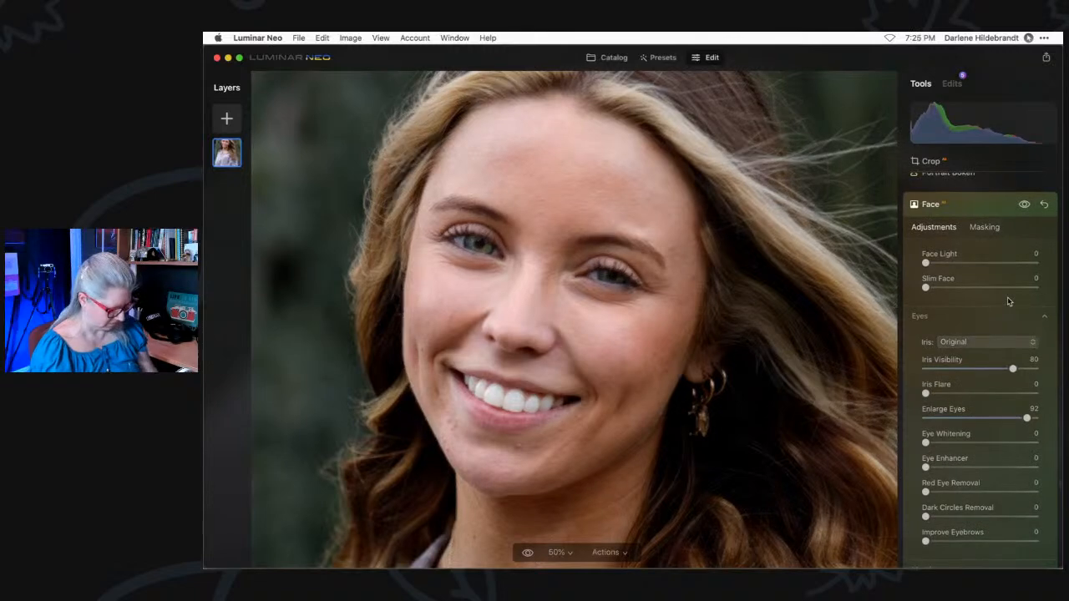
pyautogui.click(1025, 204)
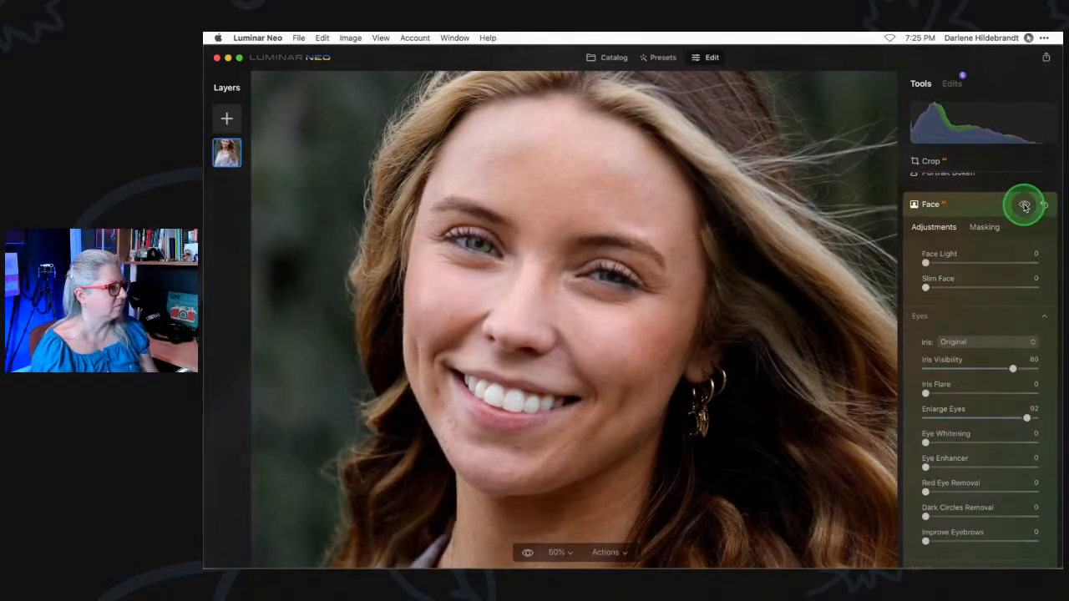
pyautogui.click(1025, 205)
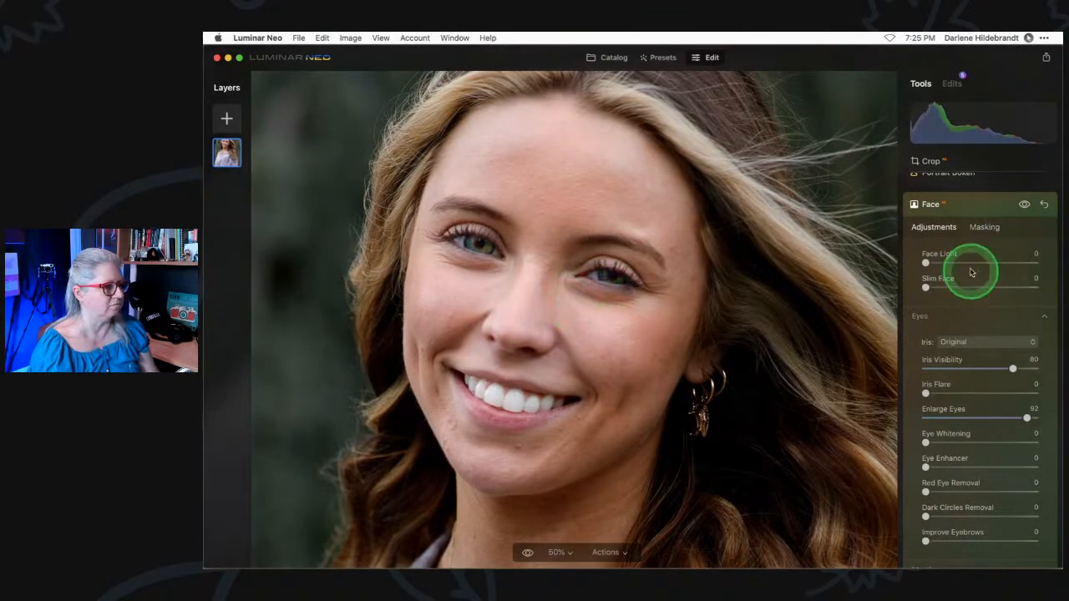
# Mask the new Face adjustment with a small radial gradient, tilted and narrowed to fit around the woman's left eye.
pyautogui.click(984, 228)
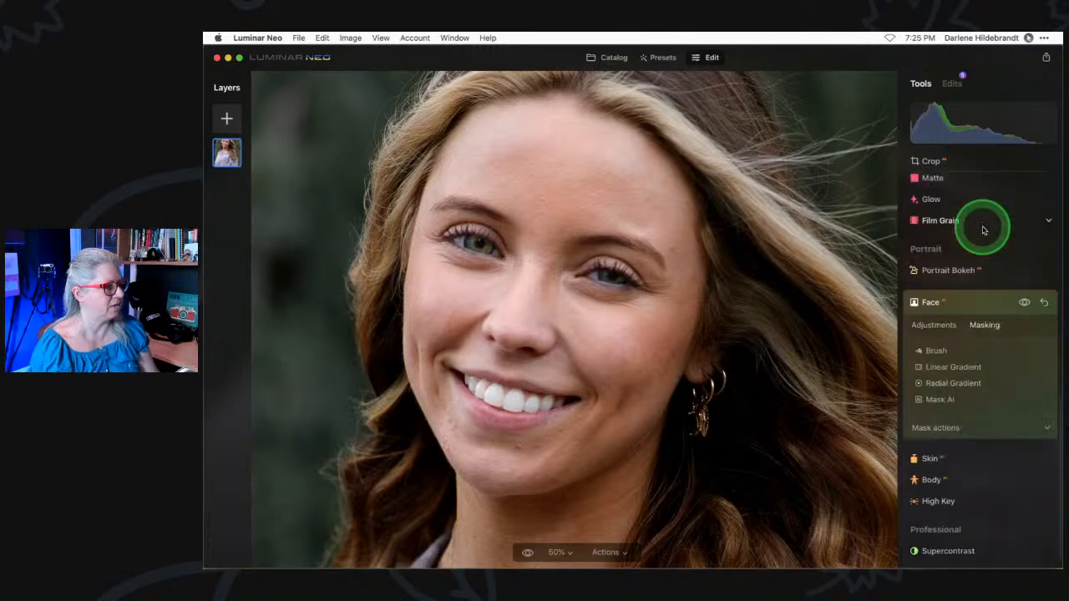
pyautogui.click(939, 383)
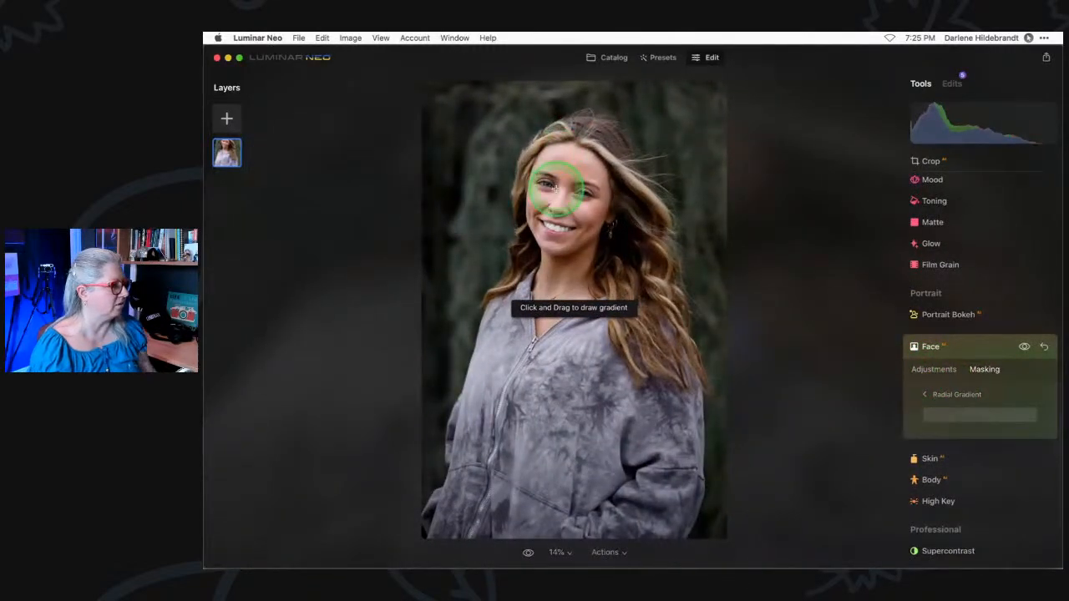
pyautogui.click(556, 552)
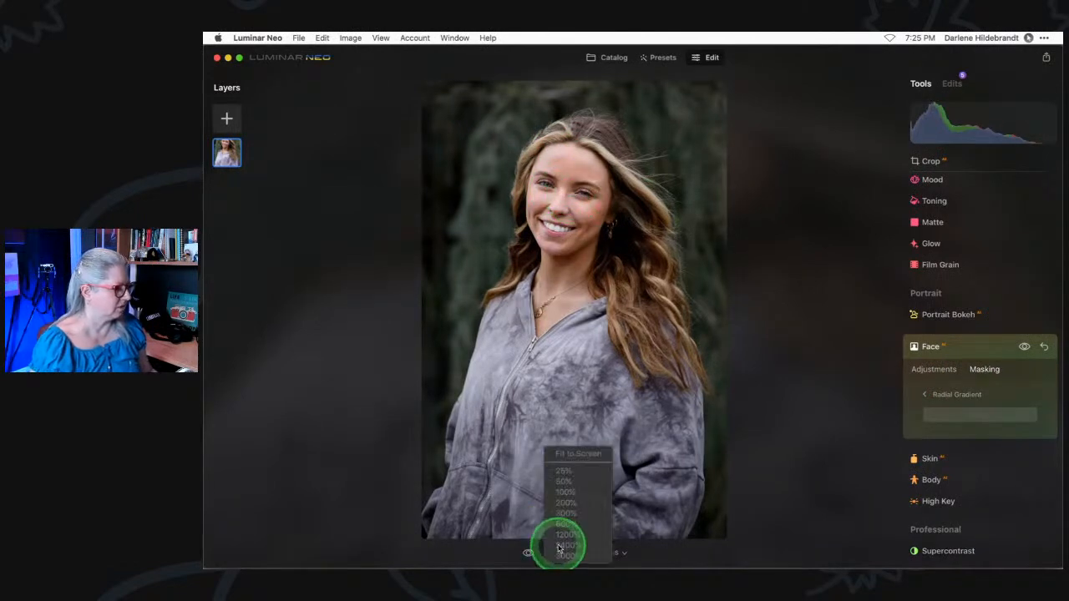
pyautogui.click(579, 194)
pyautogui.click(583, 193)
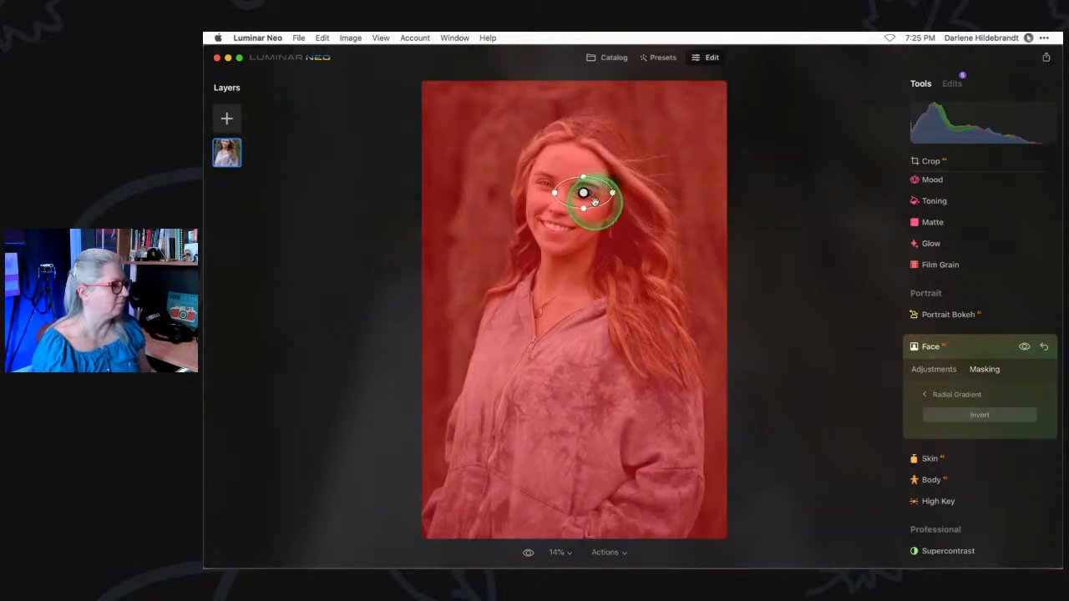
pyautogui.moveTo(607, 210); pyautogui.dragTo(600, 203)
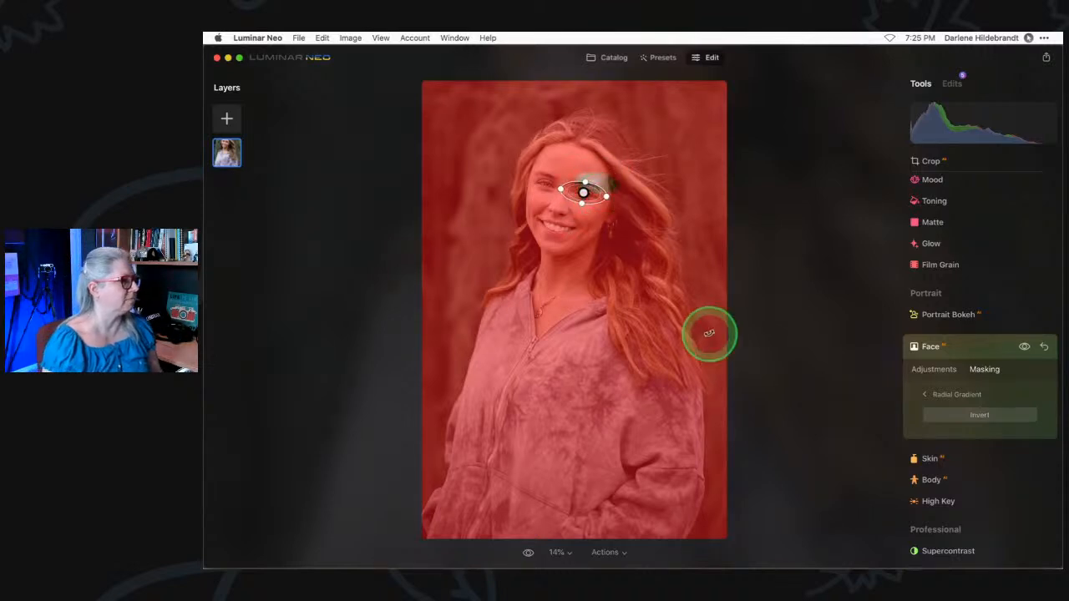
# Finish the radial gradient on the left eye and compare the portrait with and without the masked Face adjustment.
pyautogui.click(934, 395)
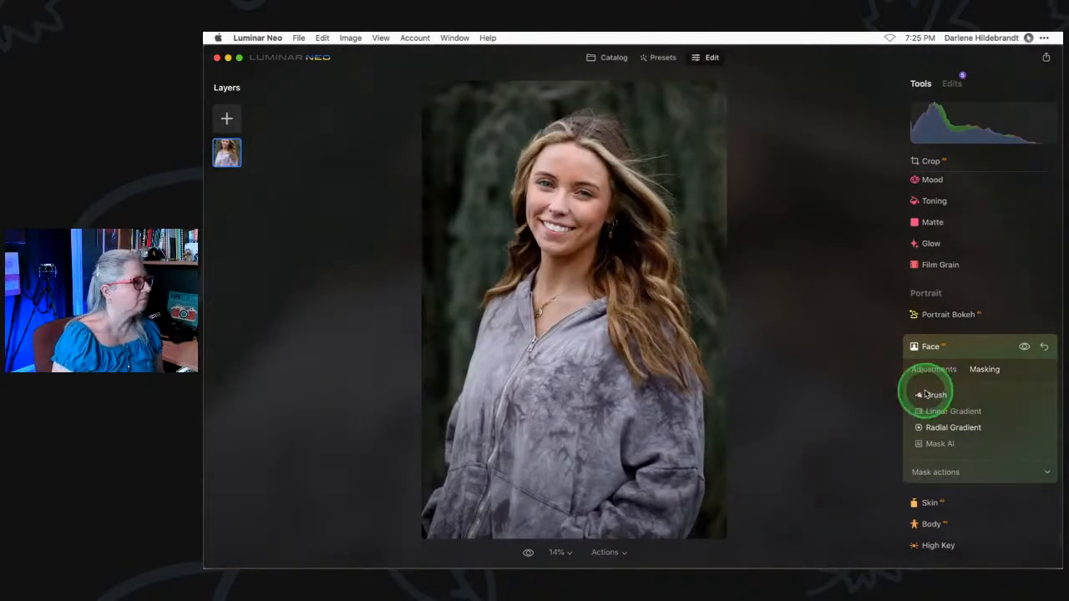
pyautogui.click(1025, 348)
pyautogui.click(1025, 349)
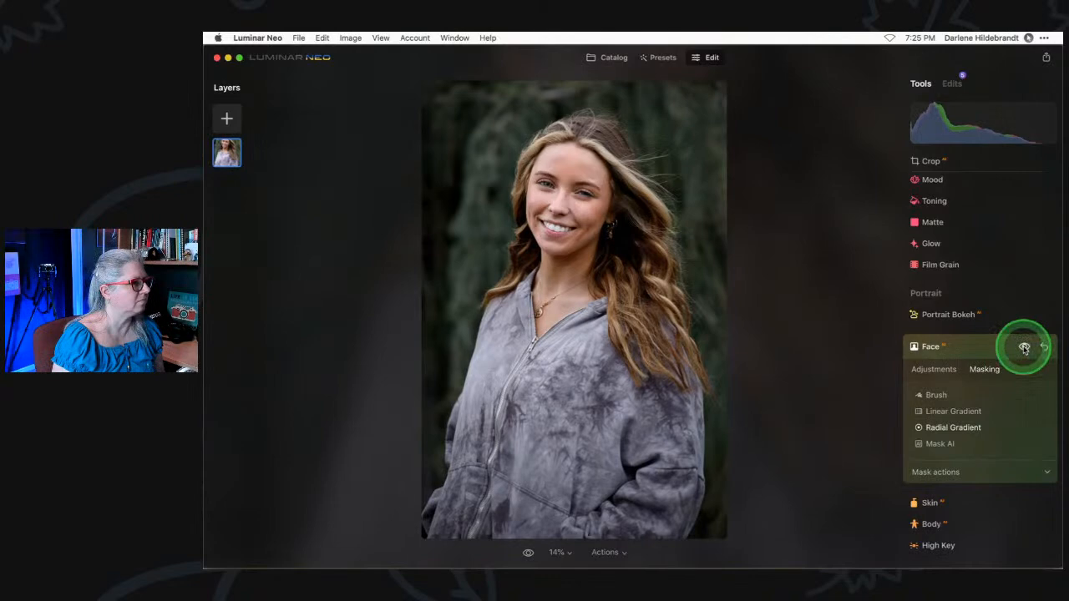
# Try a mask brush stroke over the woman's left eye and clear the Face adjustment's whole mask.
pyautogui.click(936, 395)
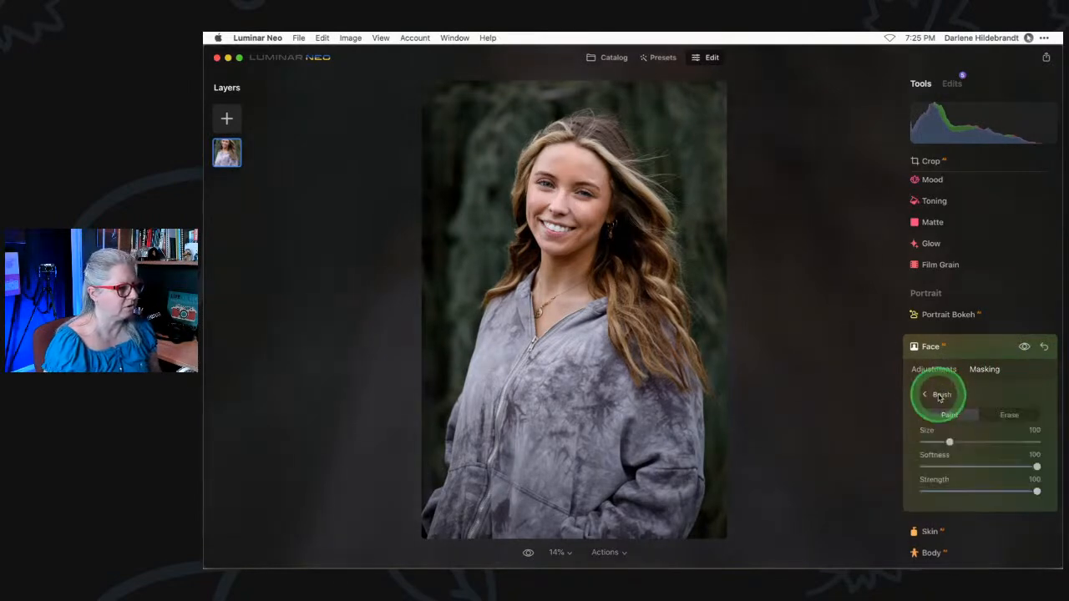
pyautogui.moveTo(578, 194)
pyautogui.mouseDown()
pyautogui.moveTo(601, 191)
pyautogui.moveTo(586, 199)
pyautogui.mouseUp()
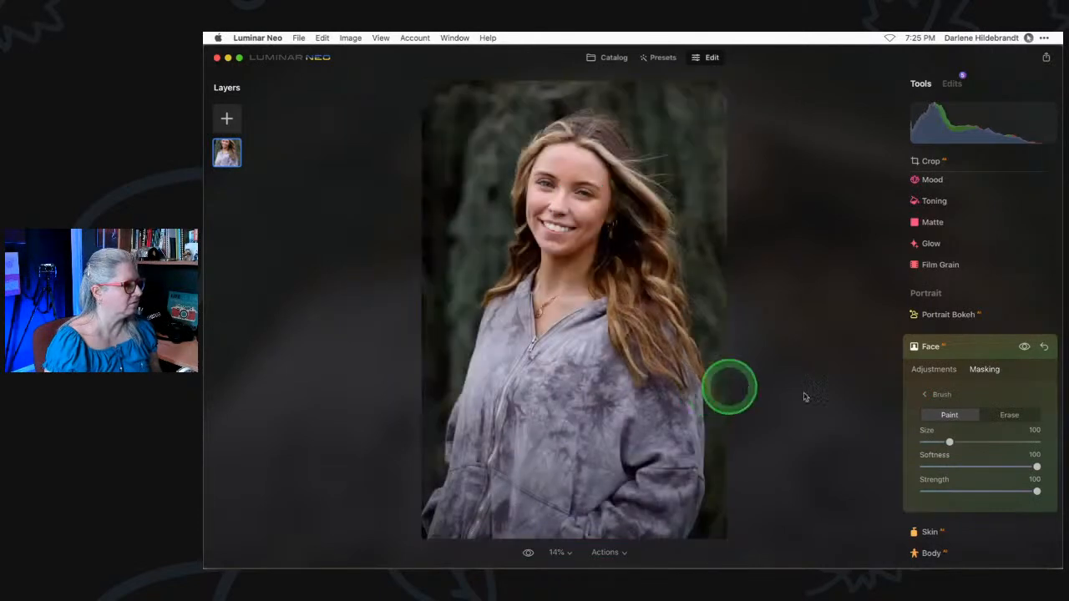
pyautogui.click(941, 402)
pyautogui.click(972, 473)
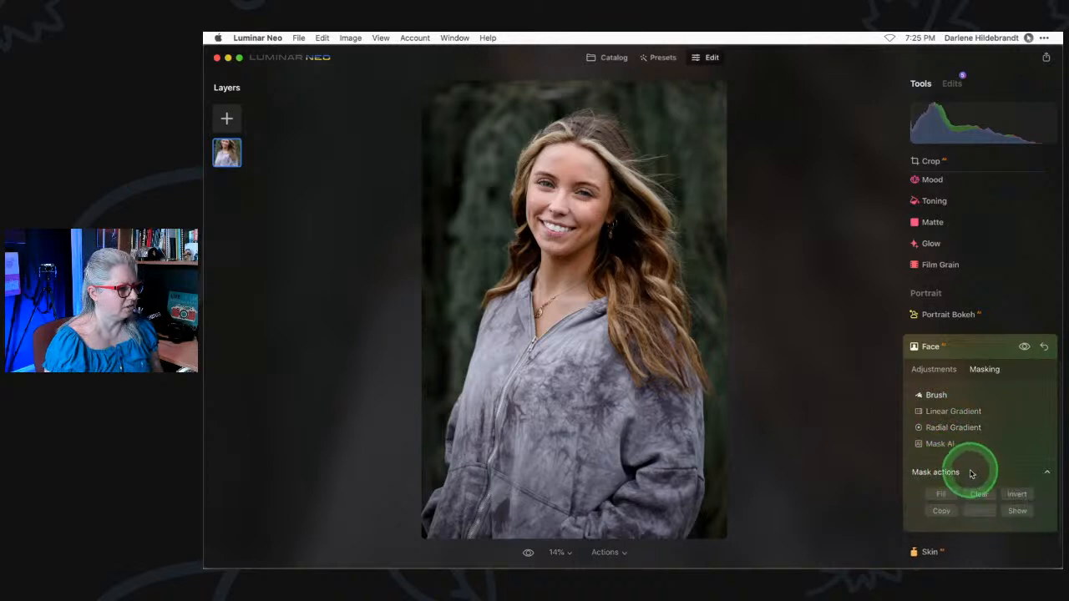
pyautogui.click(979, 494)
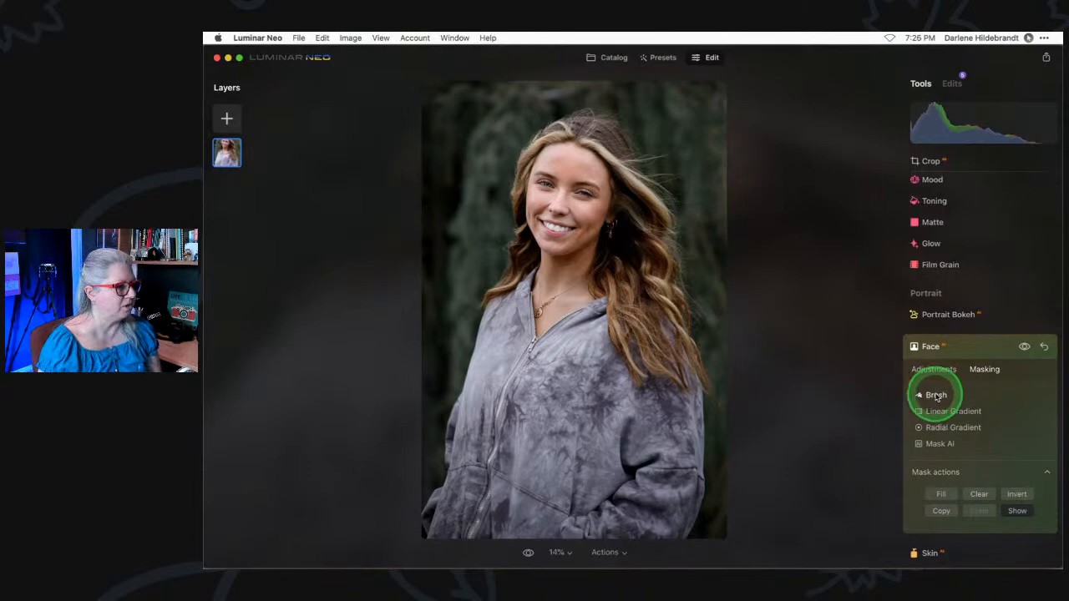
# Brush a Face mask over the woman's left eye at size 100 and erase it around her right eye at softness 14.
pyautogui.click(935, 396)
pyautogui.moveTo(592, 192)
pyautogui.mouseDown()
pyautogui.moveTo(573, 191)
pyautogui.moveTo(572, 202)
pyautogui.moveTo(577, 191)
pyautogui.mouseUp()
pyautogui.click(583, 193)
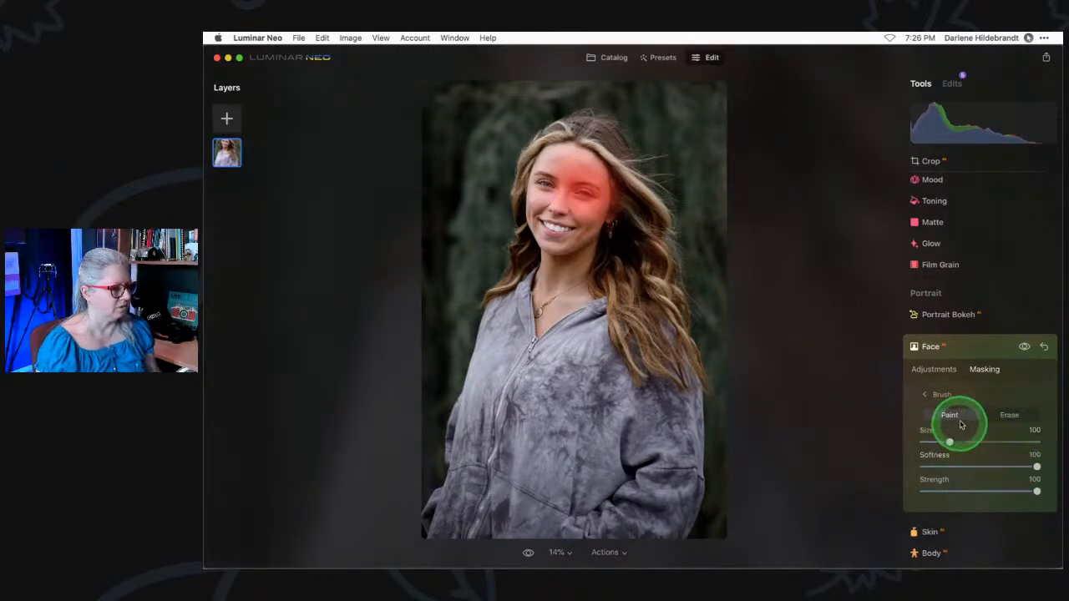
pyautogui.click(939, 467)
pyautogui.moveTo(547, 171)
pyautogui.mouseDown()
pyautogui.moveTo(544, 187)
pyautogui.moveTo(539, 162)
pyautogui.moveTo(543, 186)
pyautogui.mouseUp()
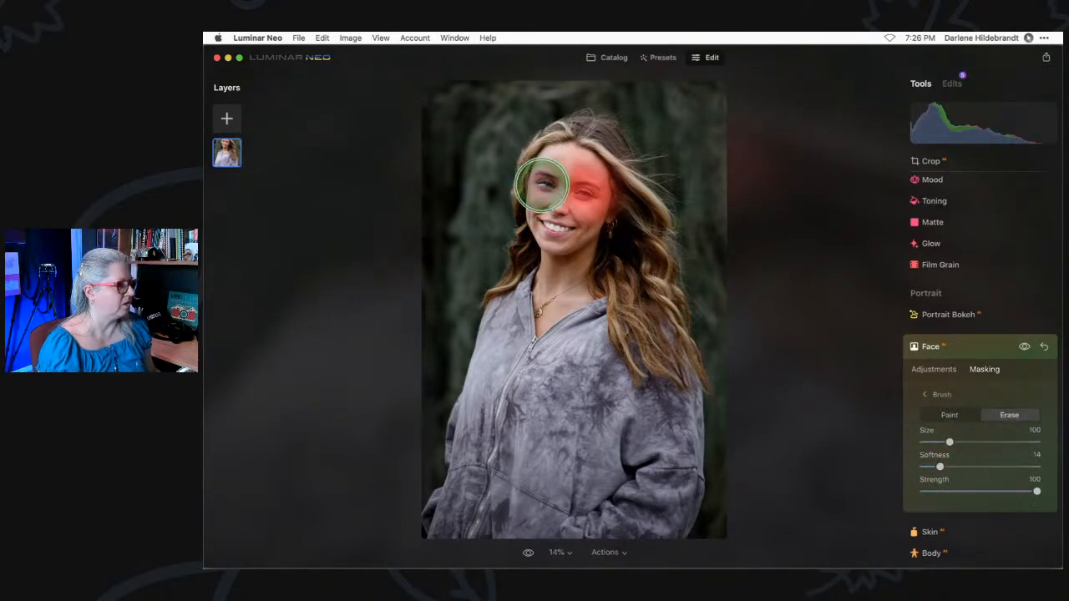
# Compare the woman's face at 25% with and without the brushed single-eye enlargement.
pyautogui.click(936, 369)
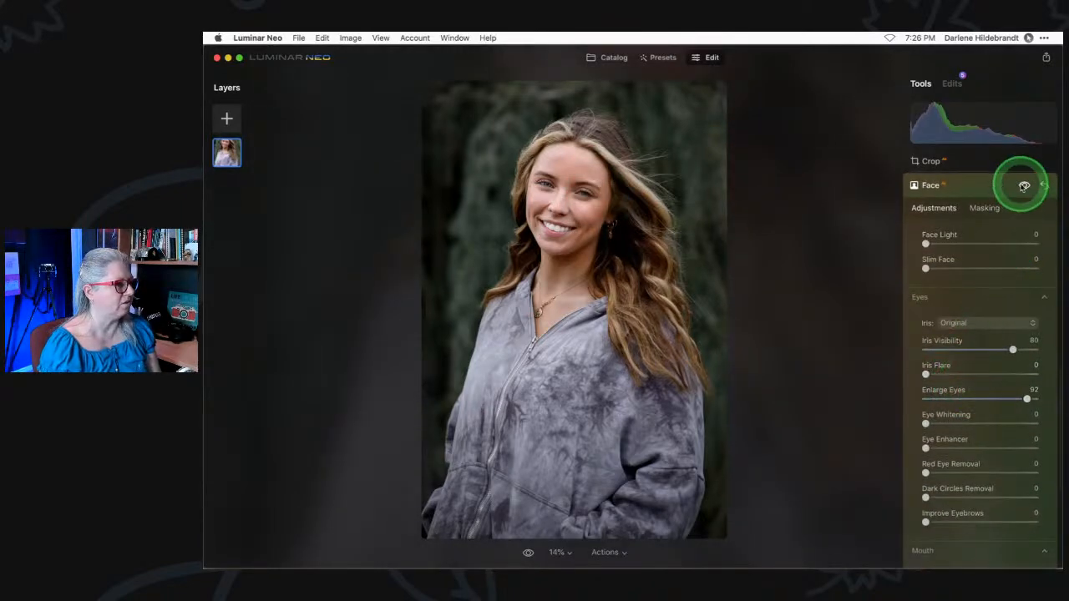
pyautogui.press('super+=')
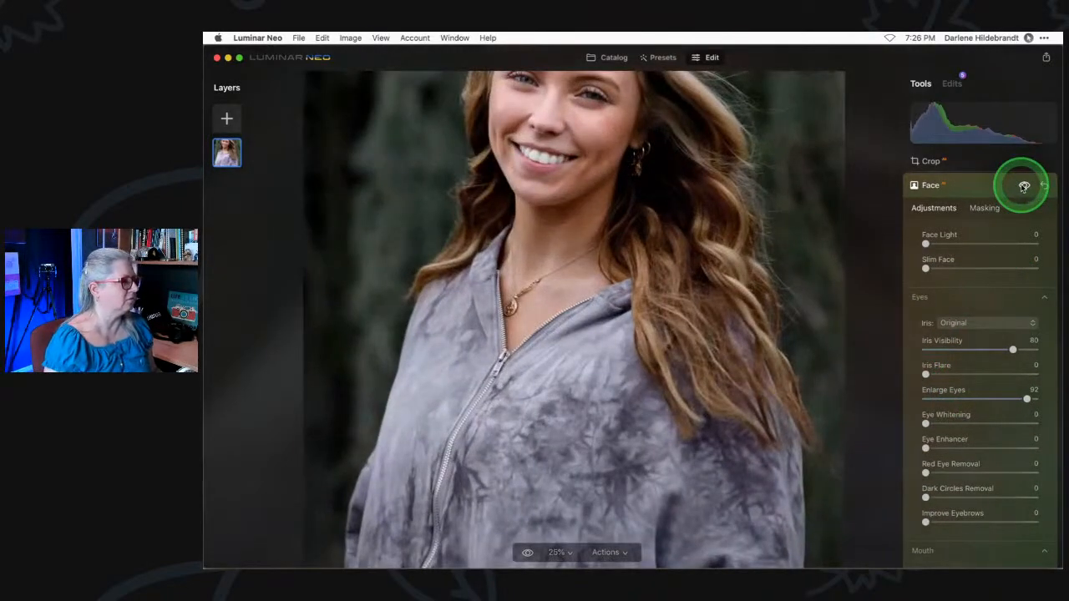
pyautogui.scroll(3, 798, 270)
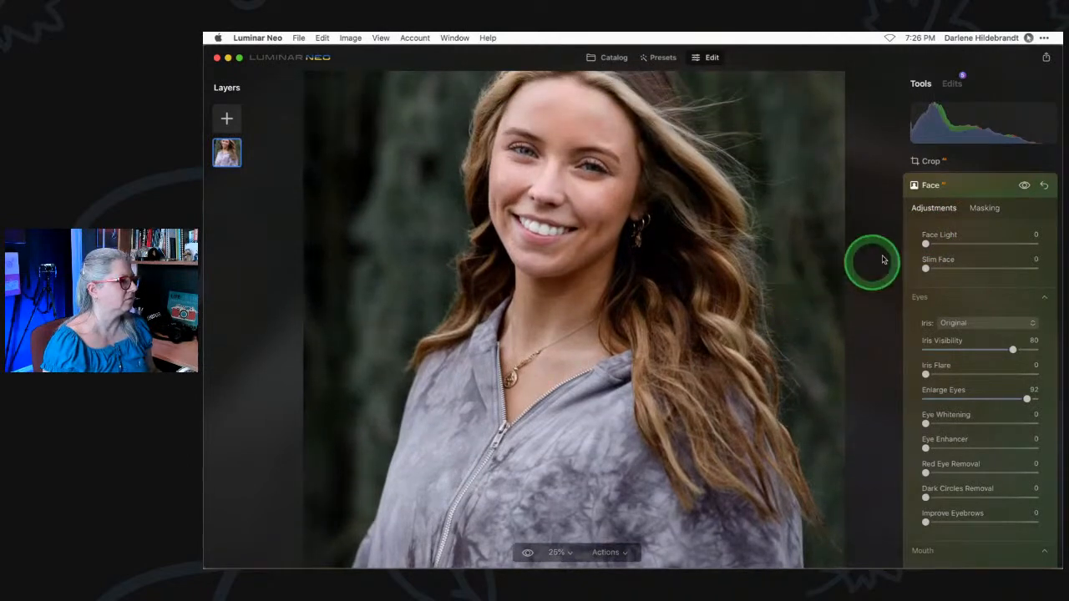
pyautogui.click(1025, 185)
pyautogui.click(1024, 185)
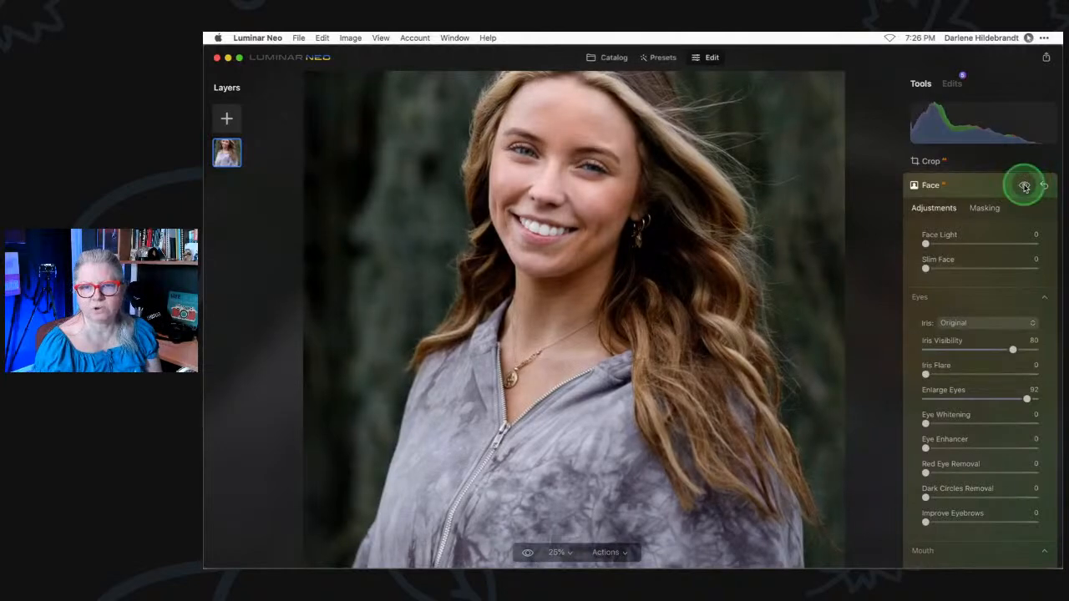
pyautogui.click(1025, 185)
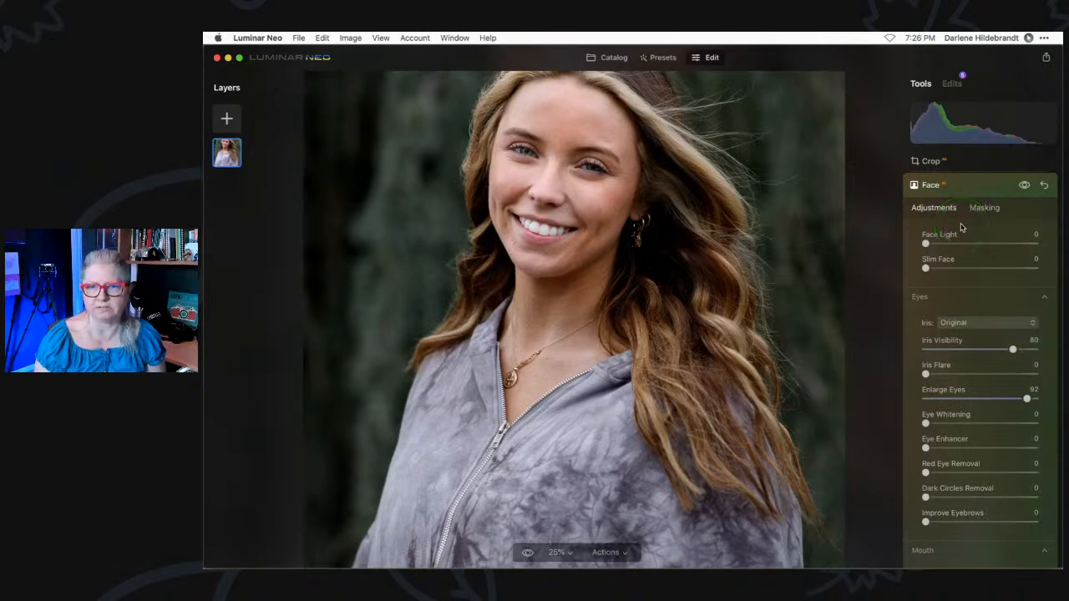
# Close the Face adjustment and smooth the woman's skin with a Skin adjustment at Amount 80.
pyautogui.click(984, 186)
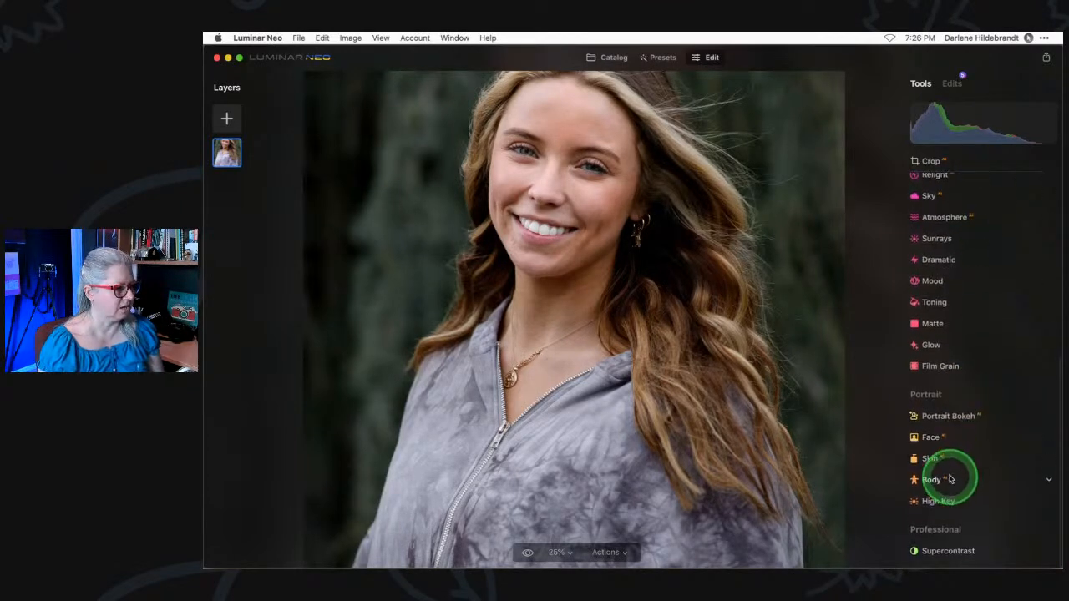
pyautogui.click(930, 458)
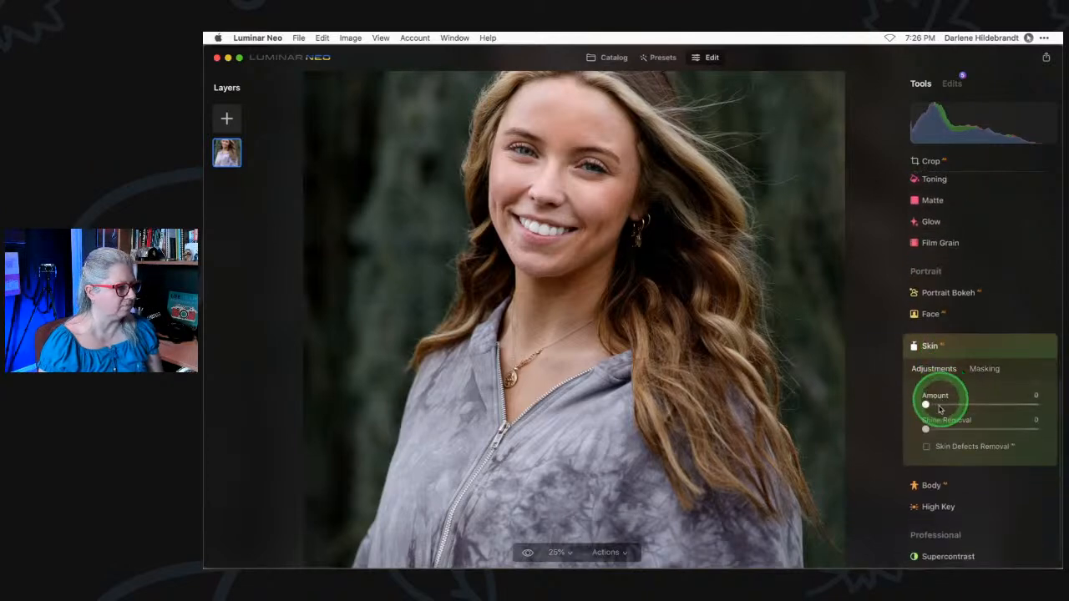
pyautogui.moveTo(926, 404); pyautogui.dragTo(1014, 405)
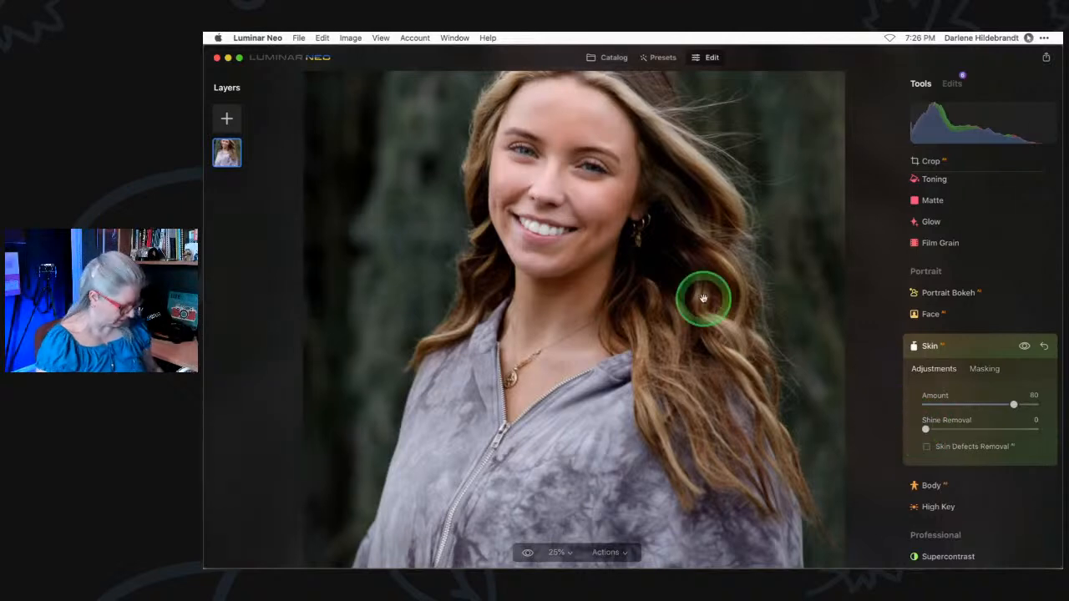
# Turn on Skin Defects Removal and set Shine Removal to 9, viewing the face at 50%.
pyautogui.press('super+plus')
pyautogui.scroll(5, 704, 298)
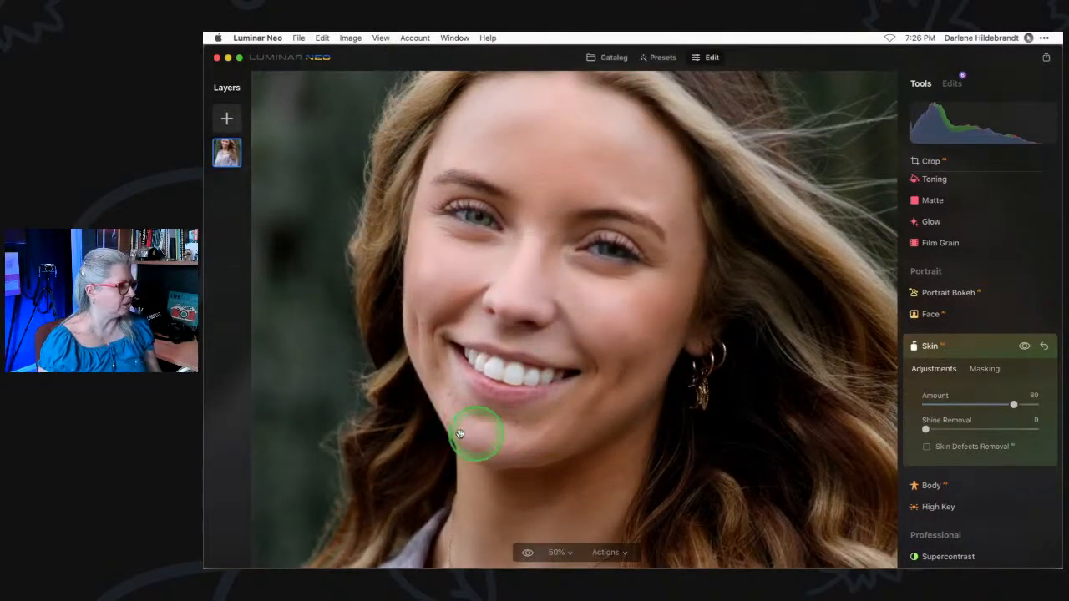
pyautogui.click(926, 447)
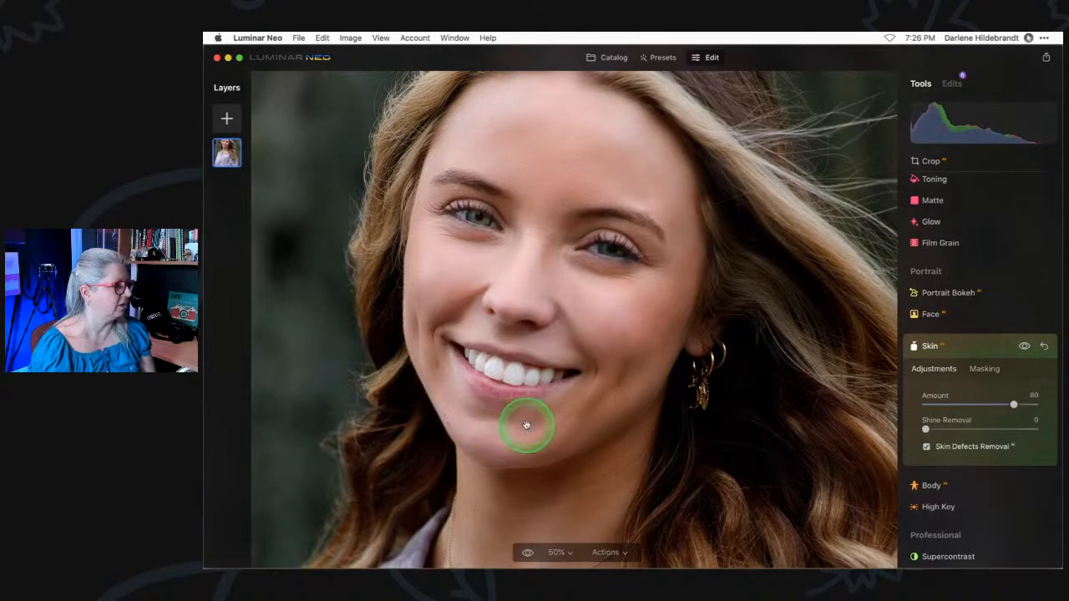
pyautogui.moveTo(926, 429); pyautogui.dragTo(953, 430)
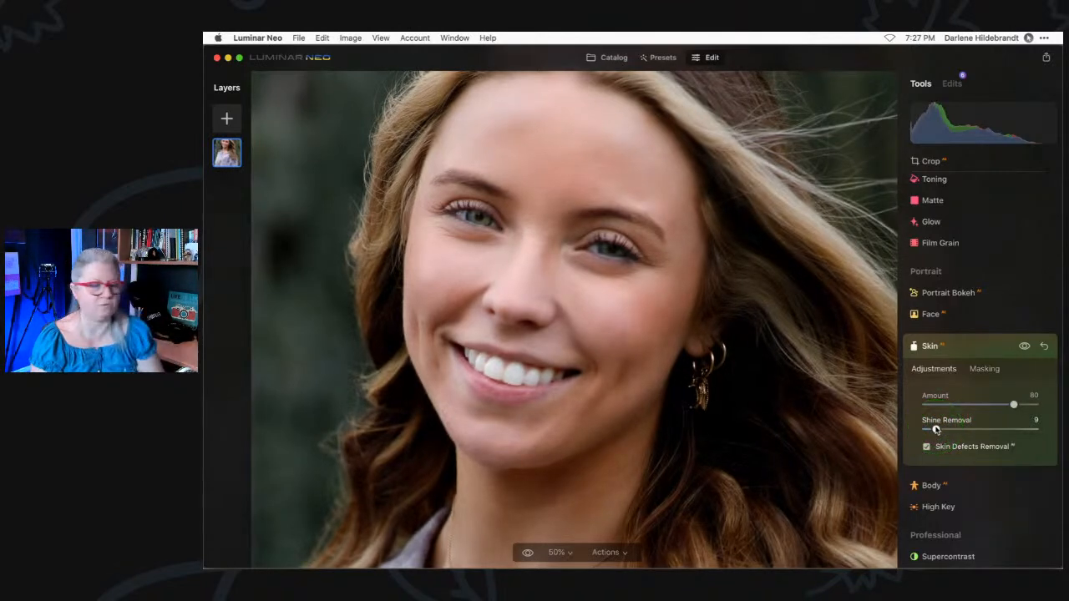
pyautogui.moveTo(936, 429)
pyautogui.mouseDown()
pyautogui.moveTo(1000, 427)
pyautogui.moveTo(936, 430)
pyautogui.mouseUp()
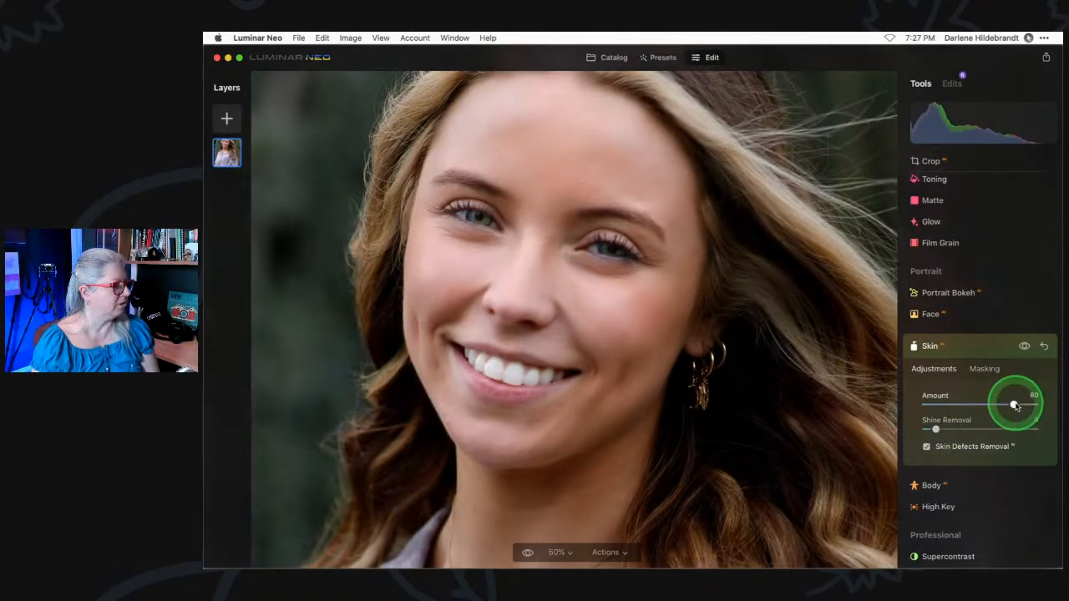
# Examine the retouched skin around the mouth and chin at 100%, return to the whole portrait and close the Skin adjustment.
pyautogui.press('super+equal')
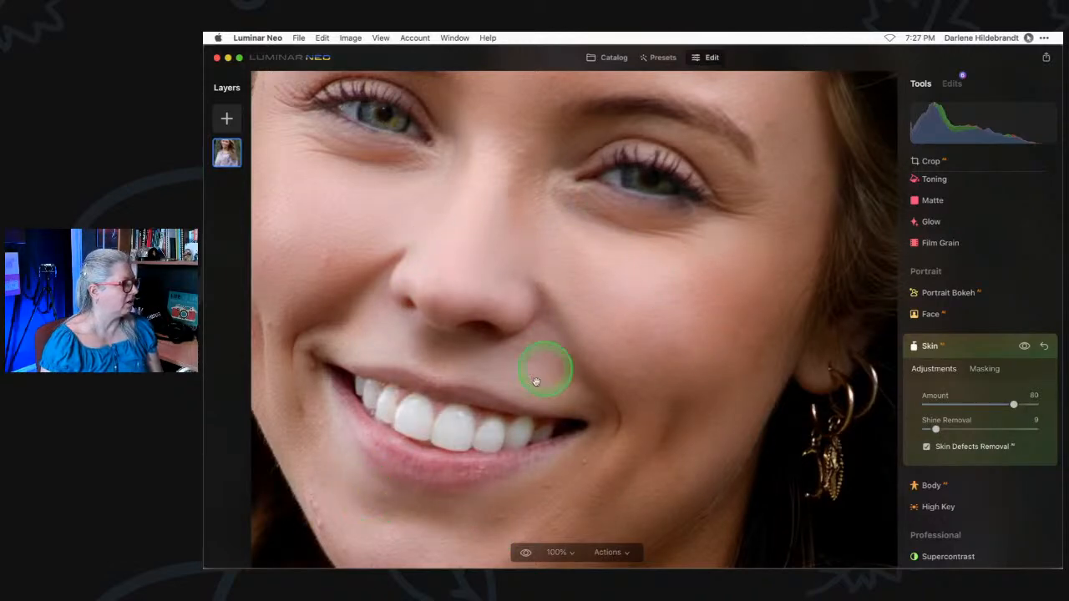
pyautogui.hscroll(-5, 535, 424)
pyautogui.scroll(-3, 533, 419)
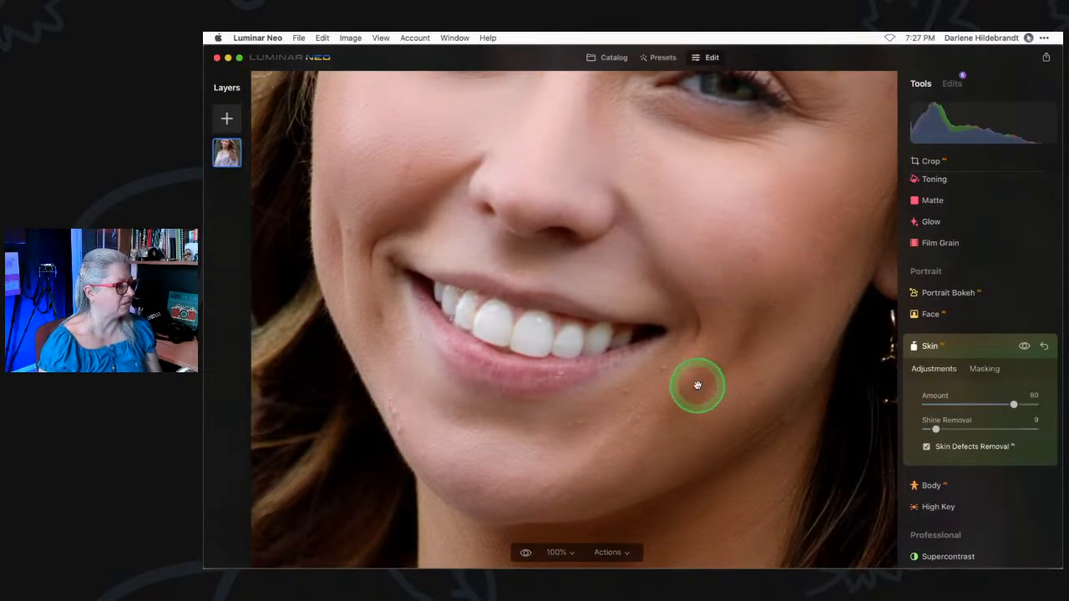
pyautogui.click(687, 346)
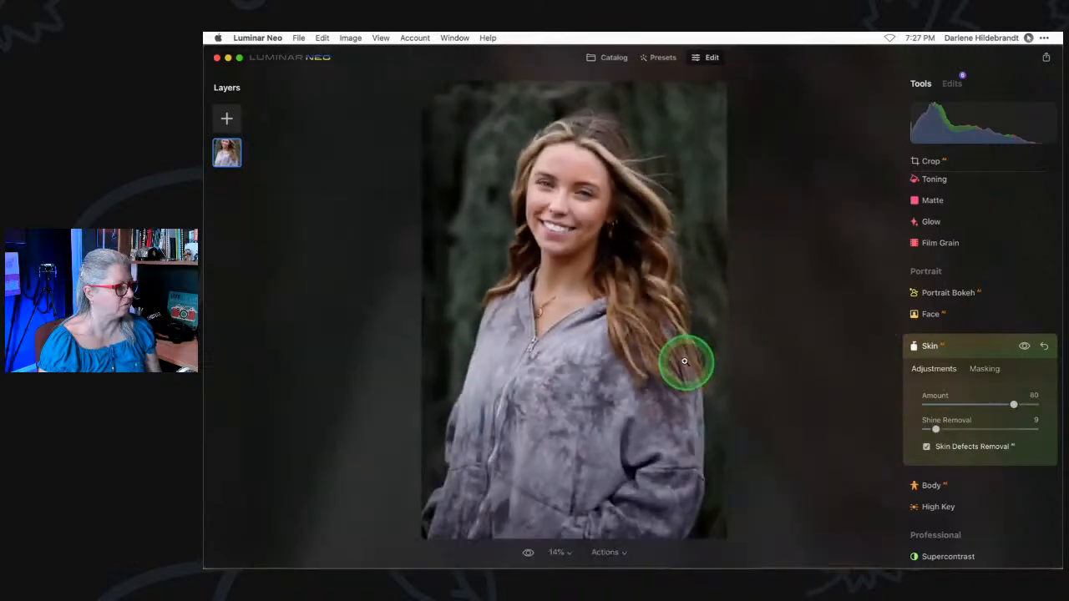
pyautogui.click(978, 349)
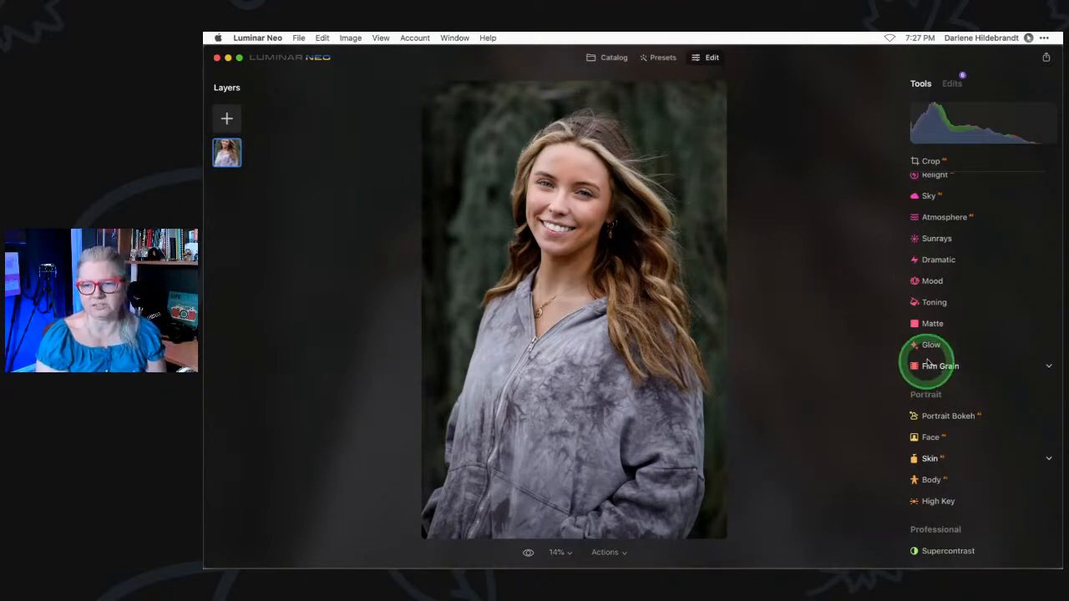
# Add a Details adjustment with Small Details at 75, viewing the face at 50%.
pyautogui.scroll(5, 959, 350)
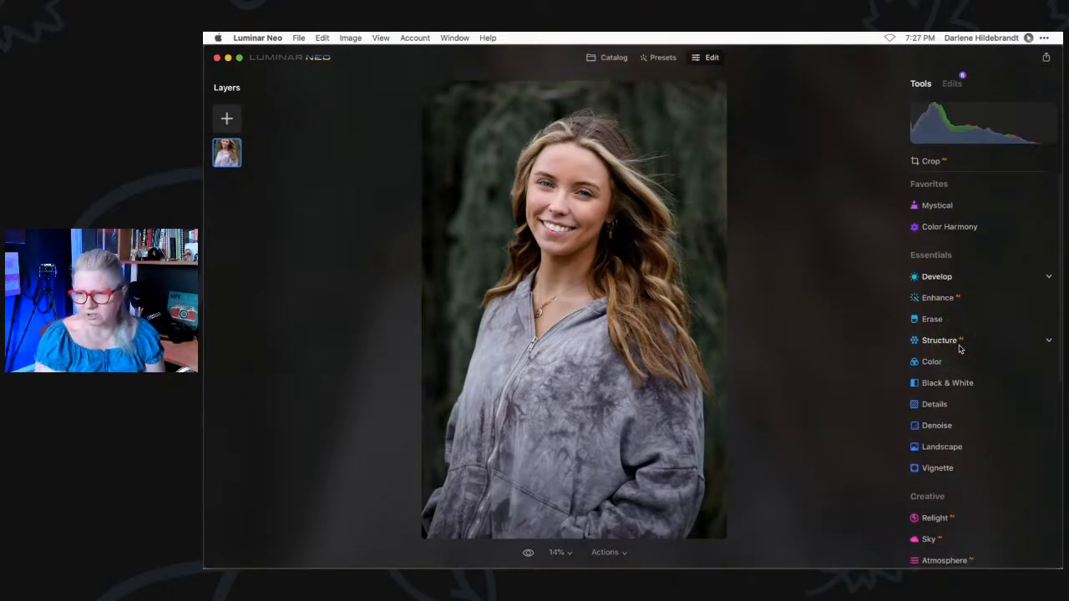
pyautogui.click(934, 405)
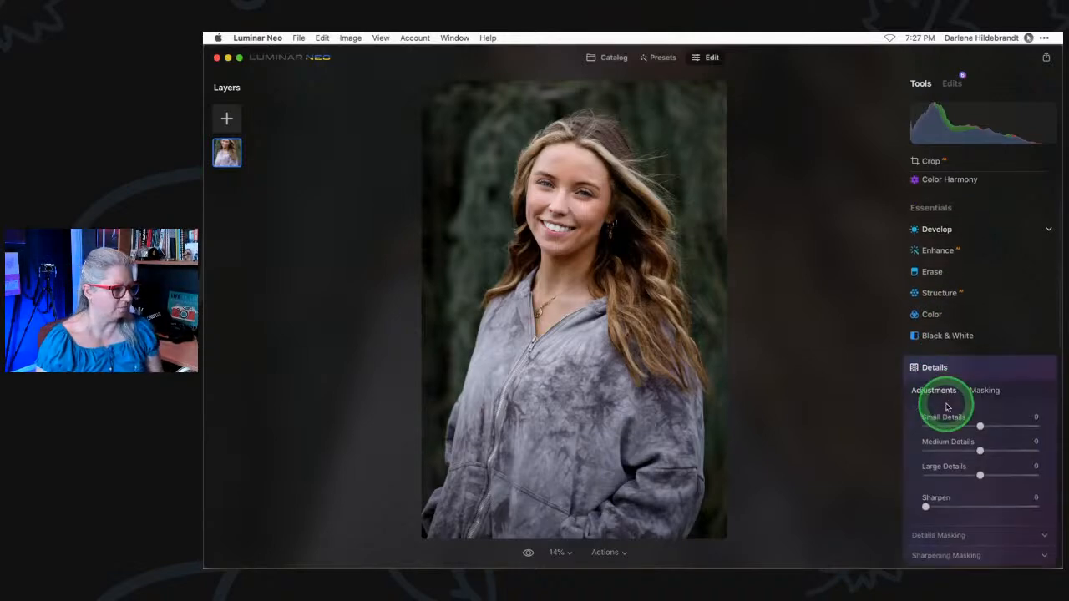
pyautogui.click(619, 184)
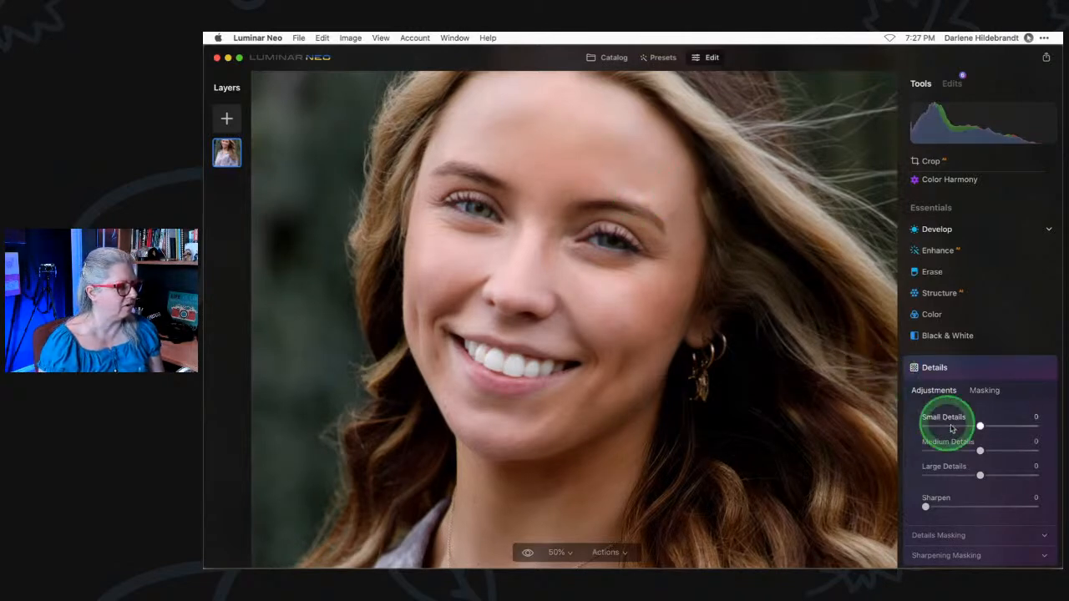
pyautogui.moveTo(992, 427); pyautogui.dragTo(1020, 428)
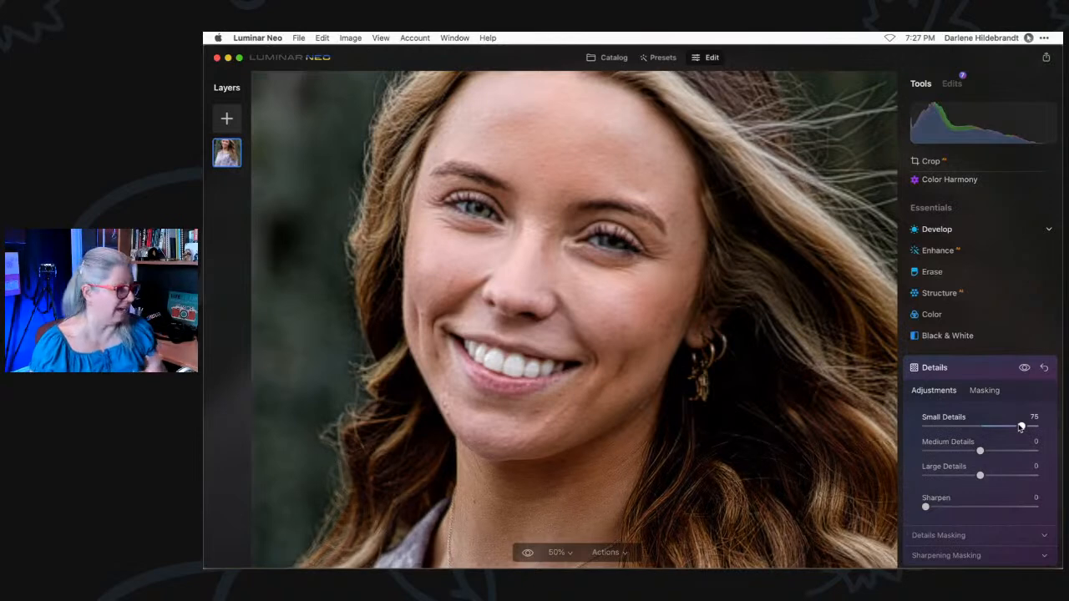
# Mask the Details adjustment to both eyes by painting with a brush at size 28, softness 34 and strength 69.
pyautogui.click(983, 392)
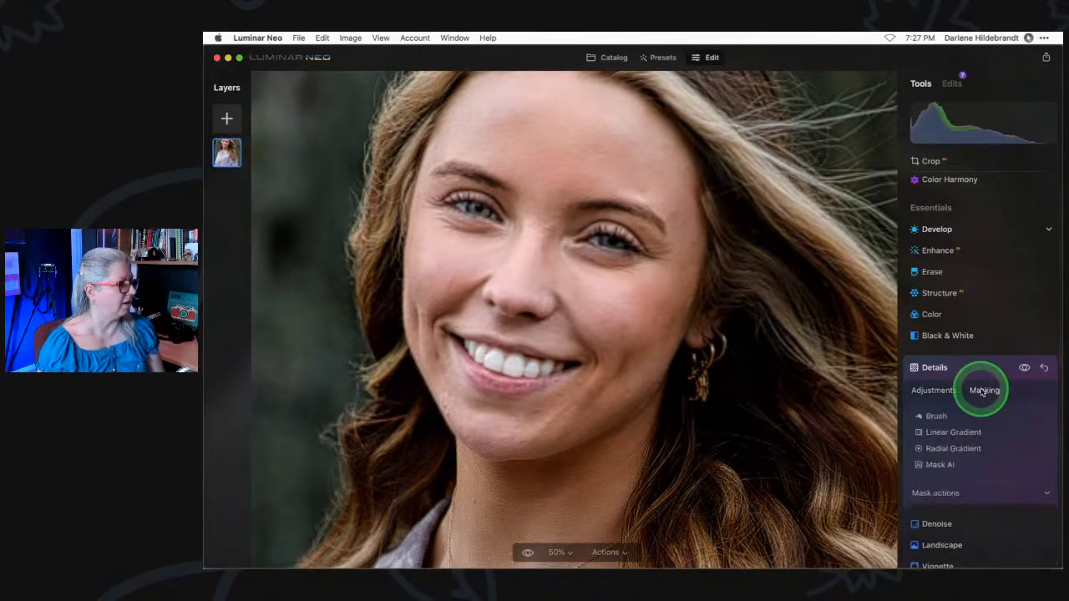
pyautogui.click(935, 416)
pyautogui.click(947, 488)
pyautogui.moveTo(947, 488); pyautogui.dragTo(961, 486)
pyautogui.click(1002, 511)
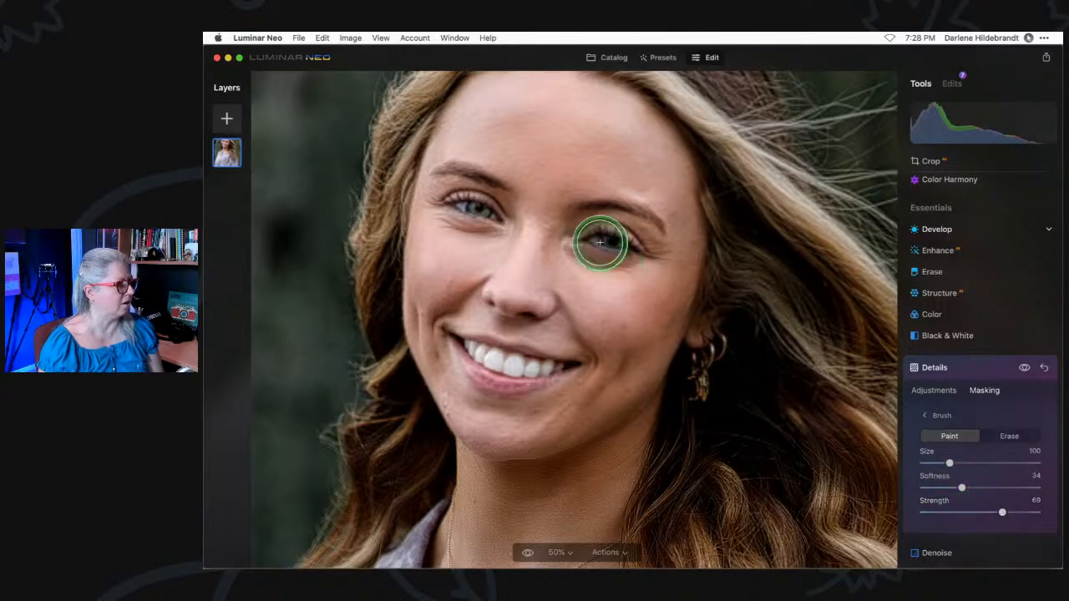
pyautogui.press('[')
pyautogui.press('[')
pyautogui.press('[')
pyautogui.press('[')
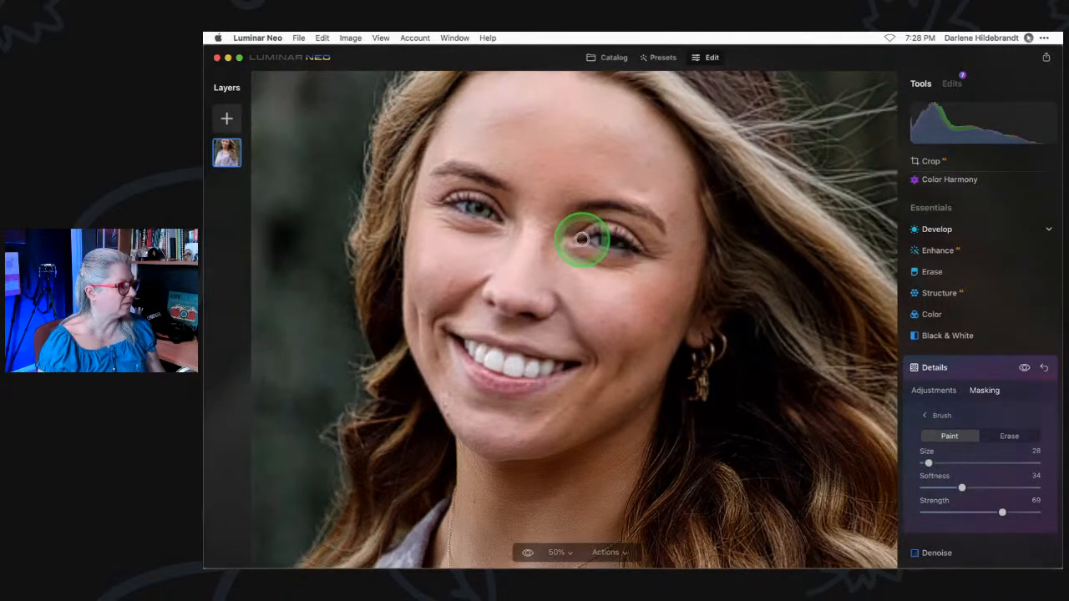
pyautogui.moveTo(598, 232)
pyautogui.mouseDown()
pyautogui.moveTo(636, 249)
pyautogui.moveTo(579, 240)
pyautogui.moveTo(633, 248)
pyautogui.moveTo(585, 239)
pyautogui.mouseUp()
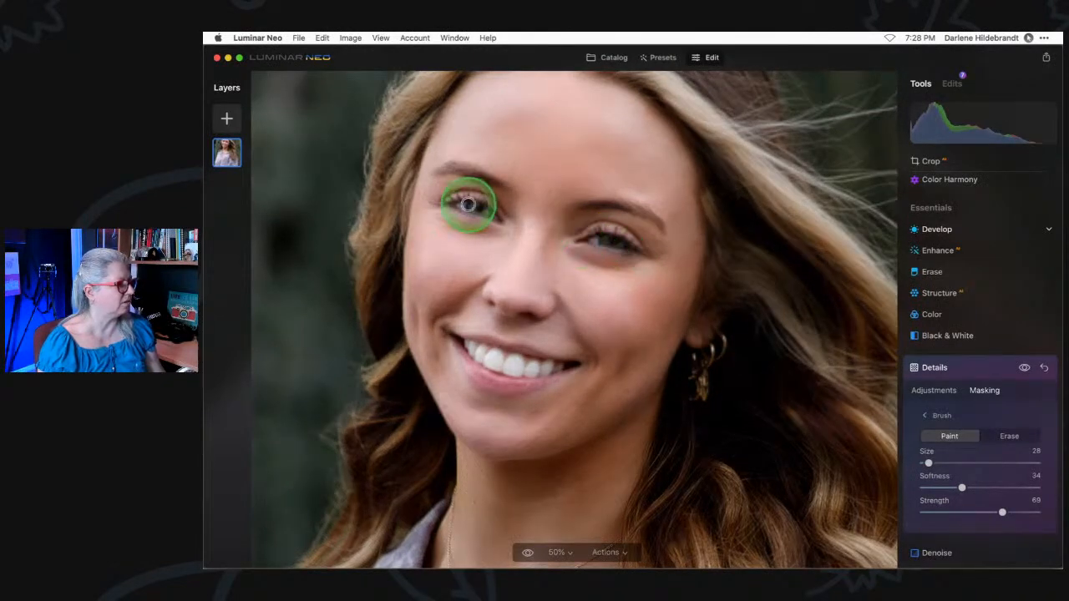
pyautogui.moveTo(445, 202)
pyautogui.mouseDown()
pyautogui.moveTo(497, 215)
pyautogui.moveTo(453, 203)
pyautogui.moveTo(465, 195)
pyautogui.mouseUp()
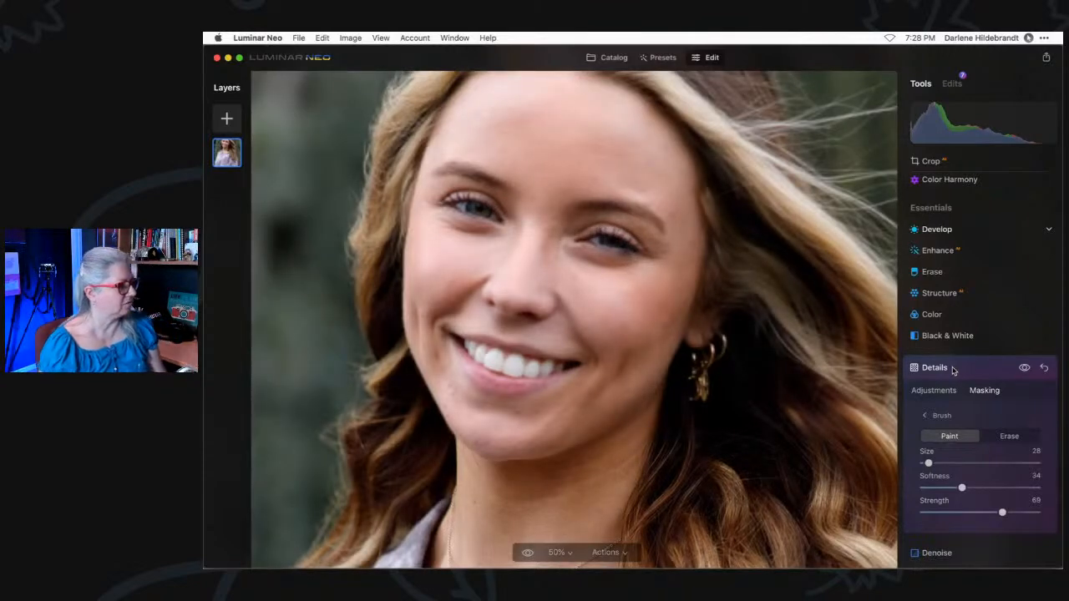
# Return from masking to the Details adjustment settings and compare the portrait with and without the effect.
pyautogui.click(941, 388)
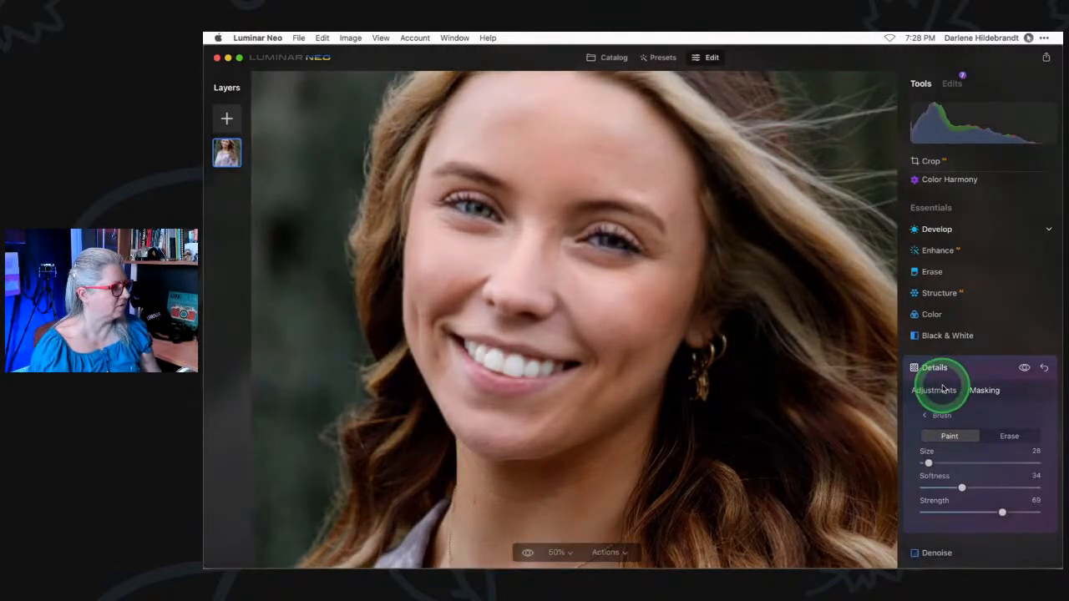
pyautogui.scroll(-2, 941, 394)
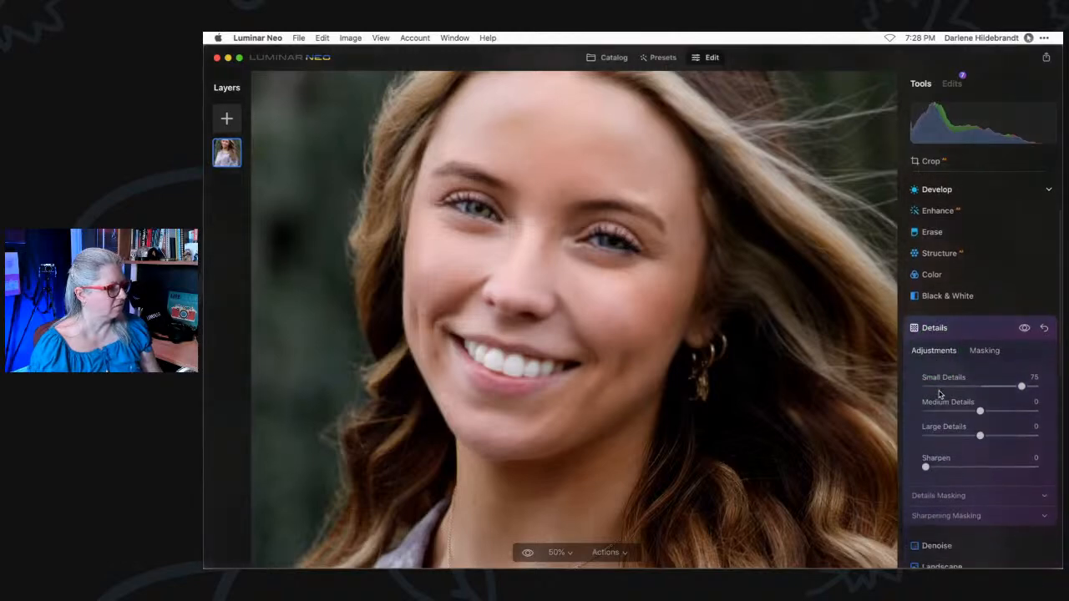
pyautogui.scroll(-1, 940, 394)
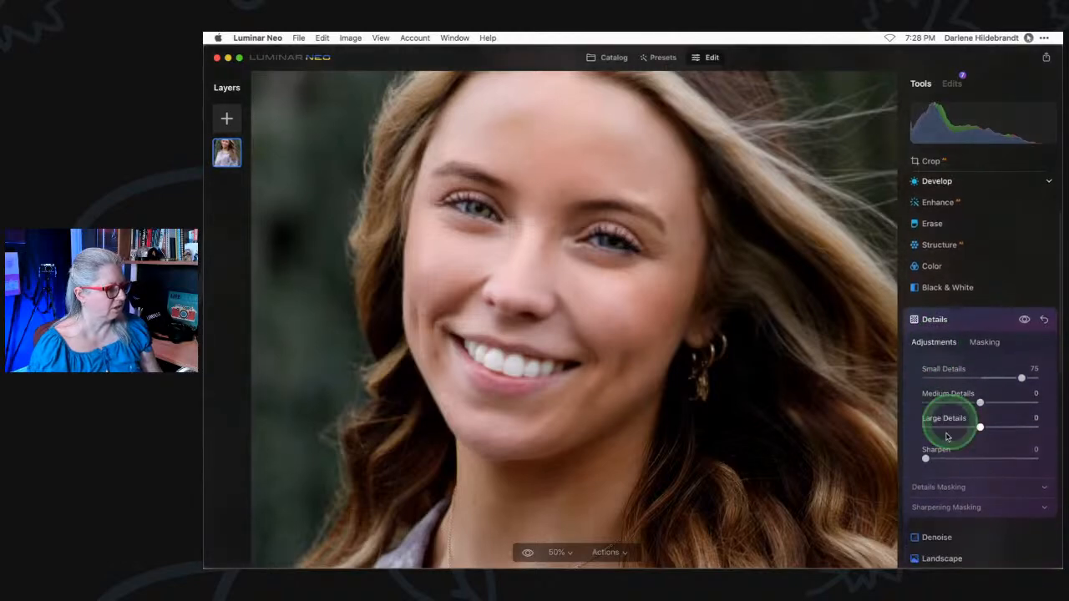
pyautogui.click(1022, 320)
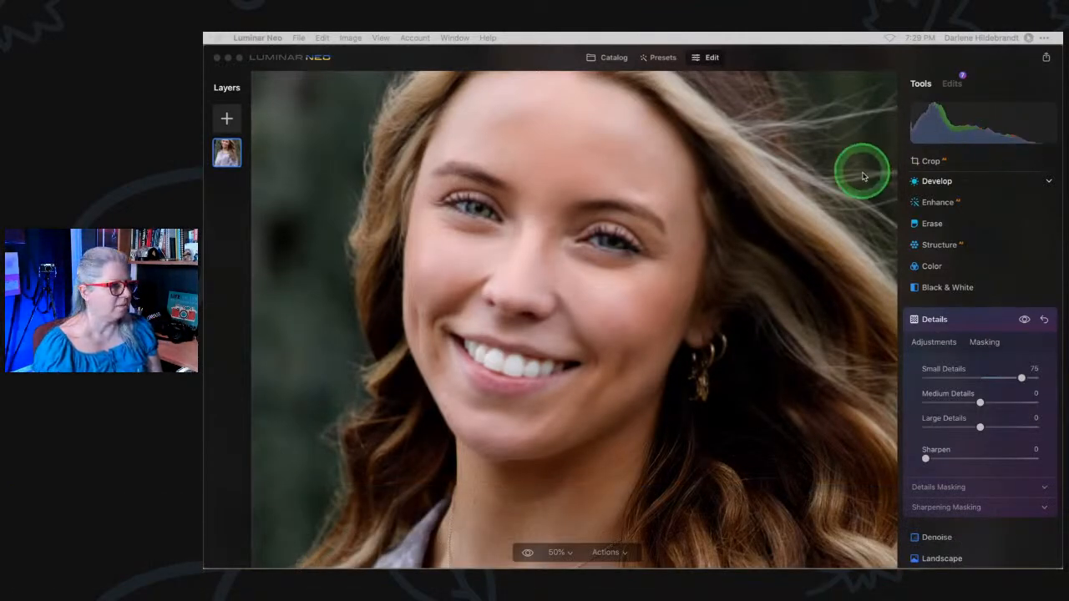
# Turn off the cursor highlight and compare the eyes at 100% with and without the Details adjustment.
pyautogui.click(1028, 38)
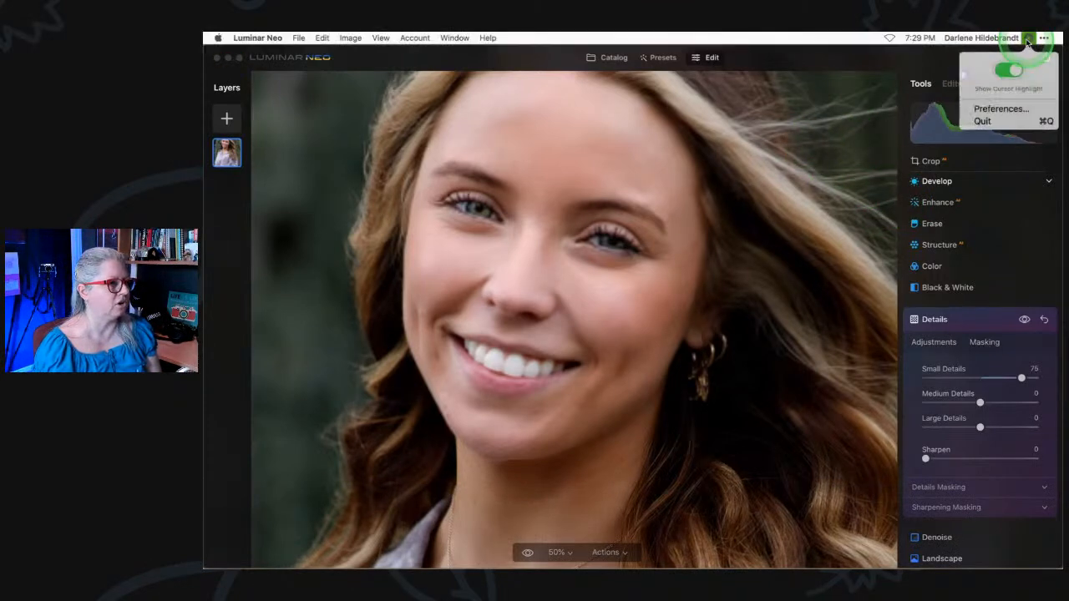
pyautogui.click(1015, 71)
pyautogui.click(796, 63)
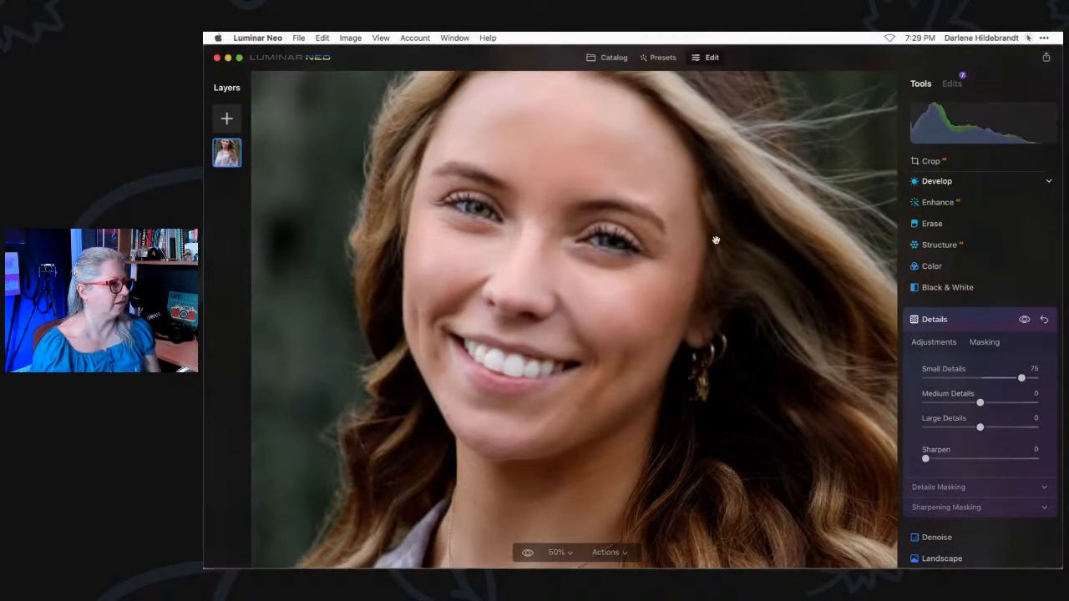
pyautogui.click(592, 248)
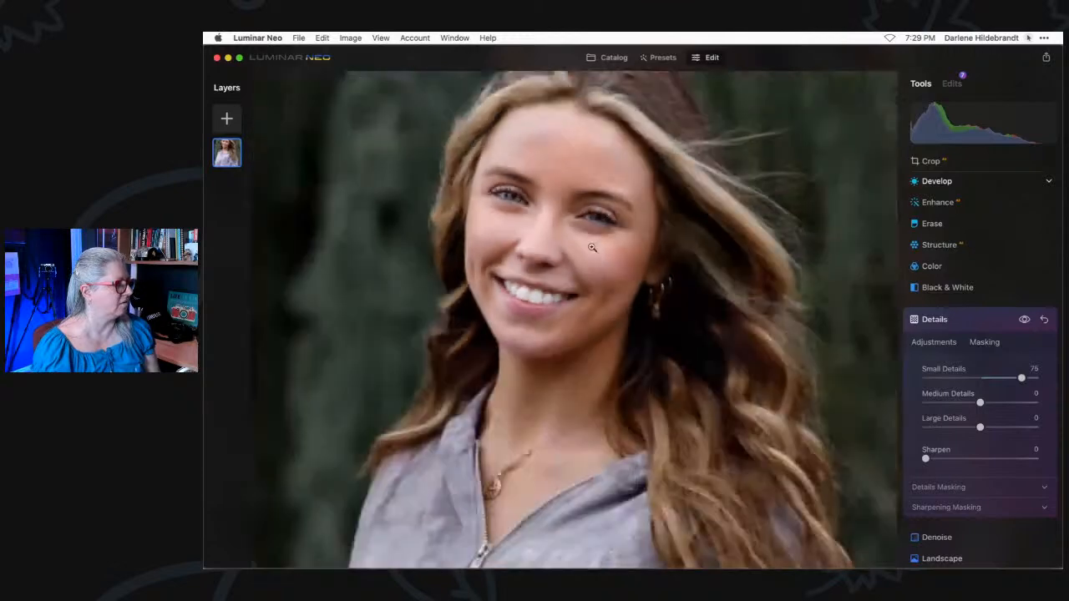
pyautogui.click(568, 190)
pyautogui.moveTo(602, 184); pyautogui.dragTo(660, 224)
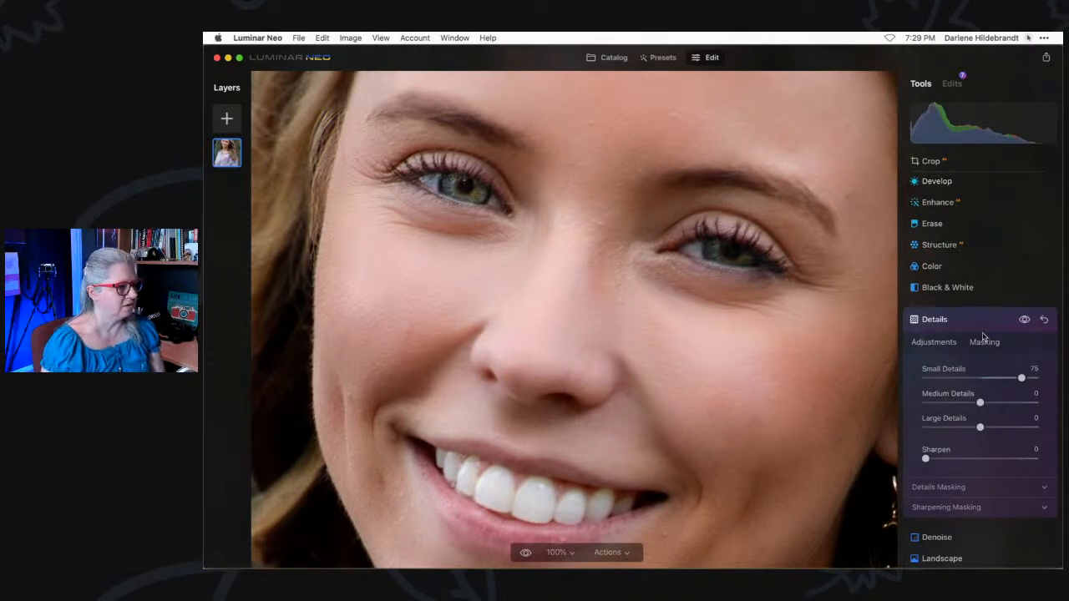
pyautogui.click(1024, 322)
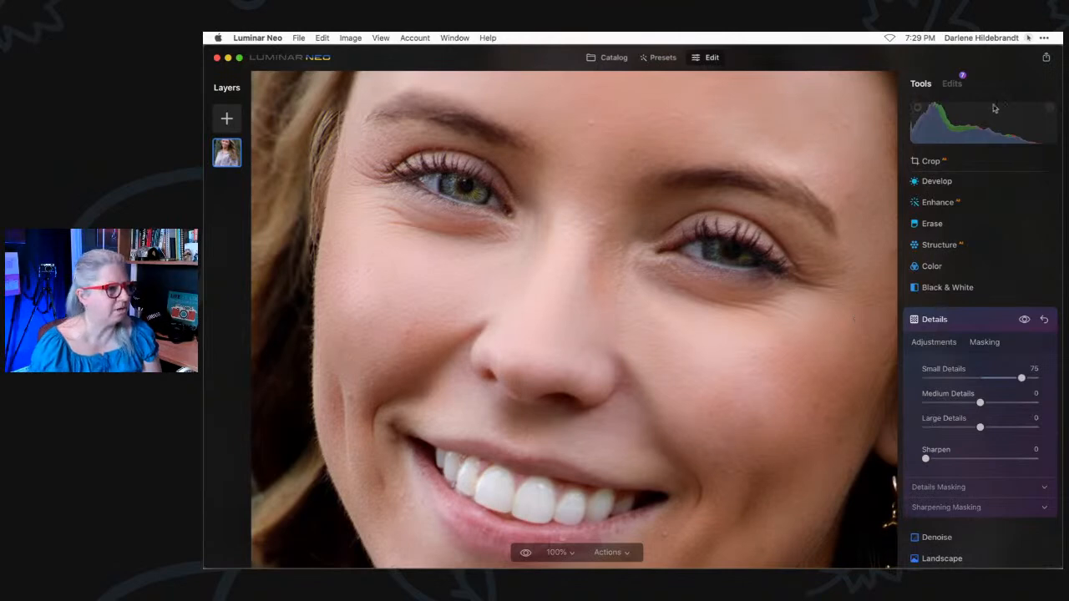
# Turn the cursor highlight back on and raise Small Details to 89 in the Details adjustment.
pyautogui.click(1027, 37)
pyautogui.click(1012, 64)
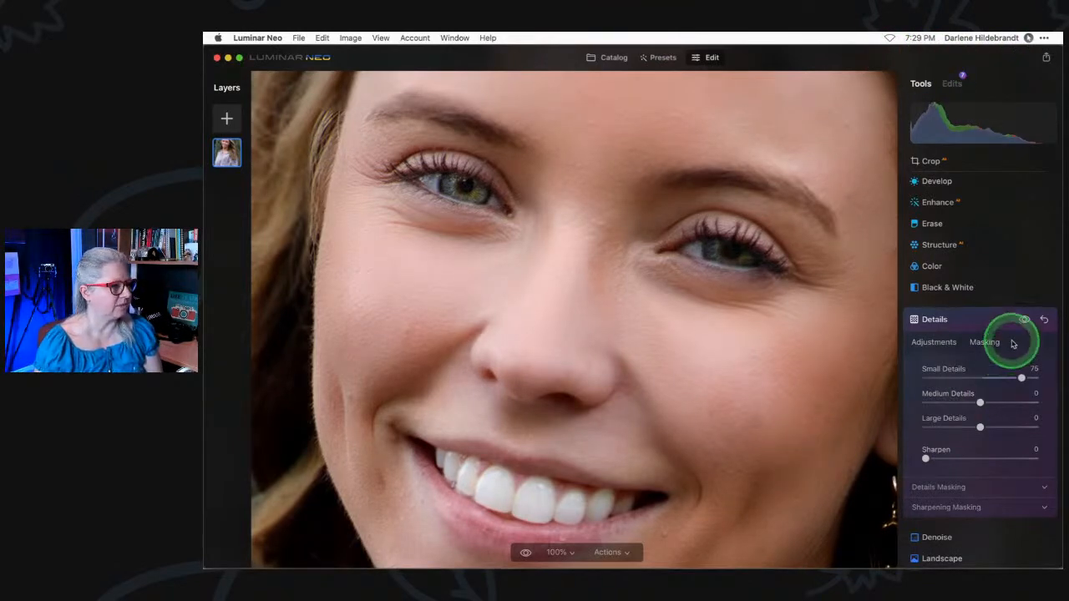
pyautogui.moveTo(1022, 378); pyautogui.dragTo(1029, 378)
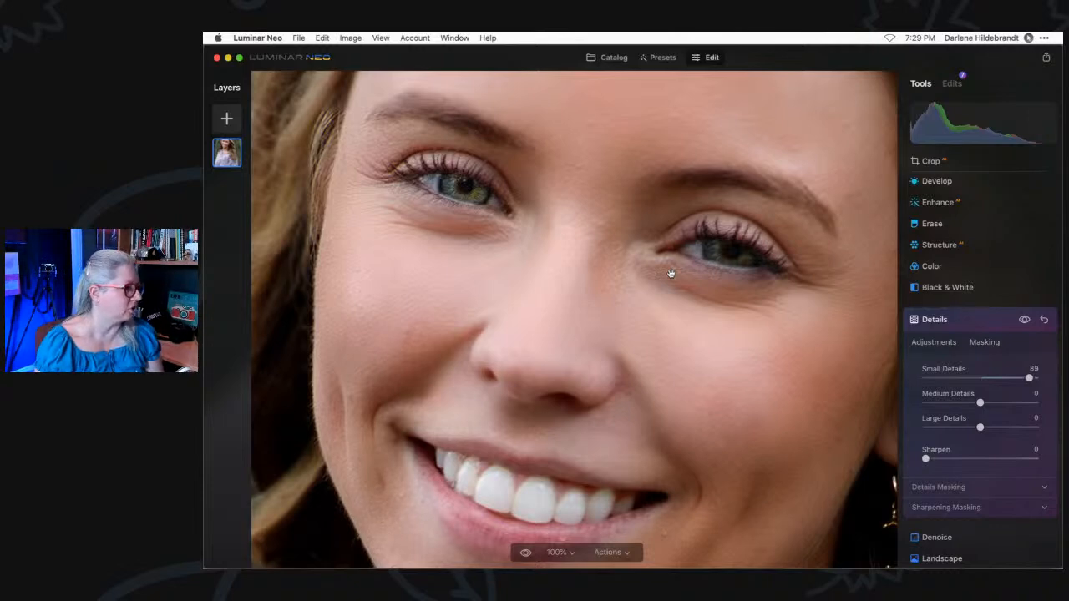
# Set the Details masking brush to size 28, softness 32 and strength 60 in Paint mode.
pyautogui.click(983, 342)
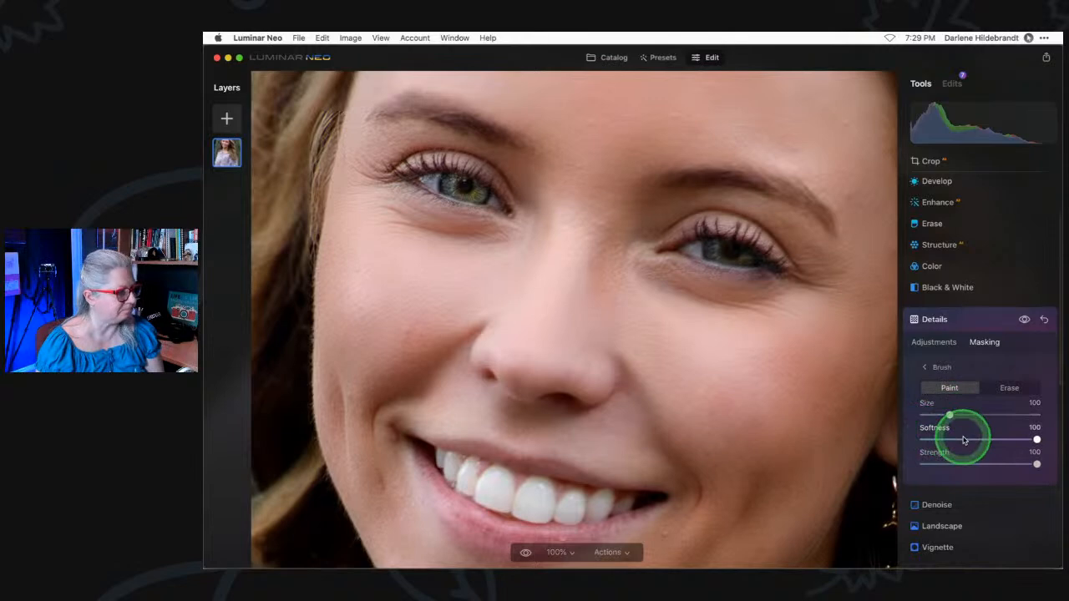
pyautogui.click(961, 439)
pyautogui.click(998, 464)
pyautogui.click(992, 464)
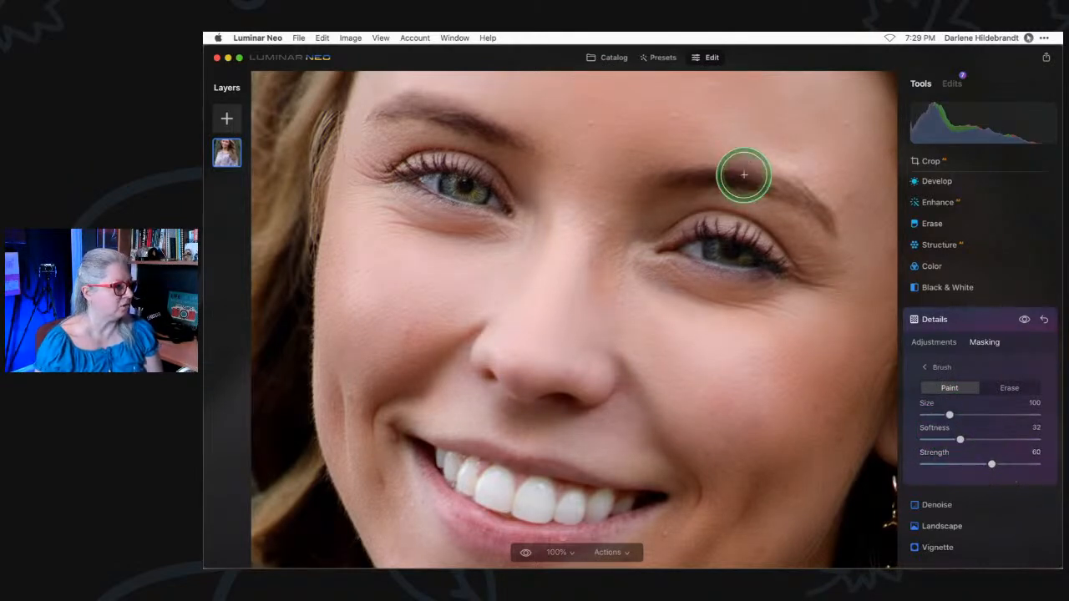
pyautogui.press('[')
pyautogui.press('[')
pyautogui.press('[')
pyautogui.press('[')
pyautogui.press('[')
pyautogui.press('[')
pyautogui.press('[')
pyautogui.press('[')
# Paint the Details mask over both eyebrows, the inner corner of the eye and the teeth.
pyautogui.moveTo(672, 183)
pyautogui.mouseDown()
pyautogui.moveTo(782, 183)
pyautogui.moveTo(676, 180)
pyautogui.moveTo(769, 187)
pyautogui.moveTo(825, 221)
pyautogui.moveTo(788, 183)
pyautogui.moveTo(754, 179)
pyautogui.mouseUp()
pyautogui.moveTo(387, 112)
pyautogui.mouseDown()
pyautogui.moveTo(453, 122)
pyautogui.moveTo(511, 148)
pyautogui.moveTo(446, 108)
pyautogui.moveTo(387, 105)
pyautogui.moveTo(420, 101)
pyautogui.moveTo(442, 114)
pyautogui.mouseUp()
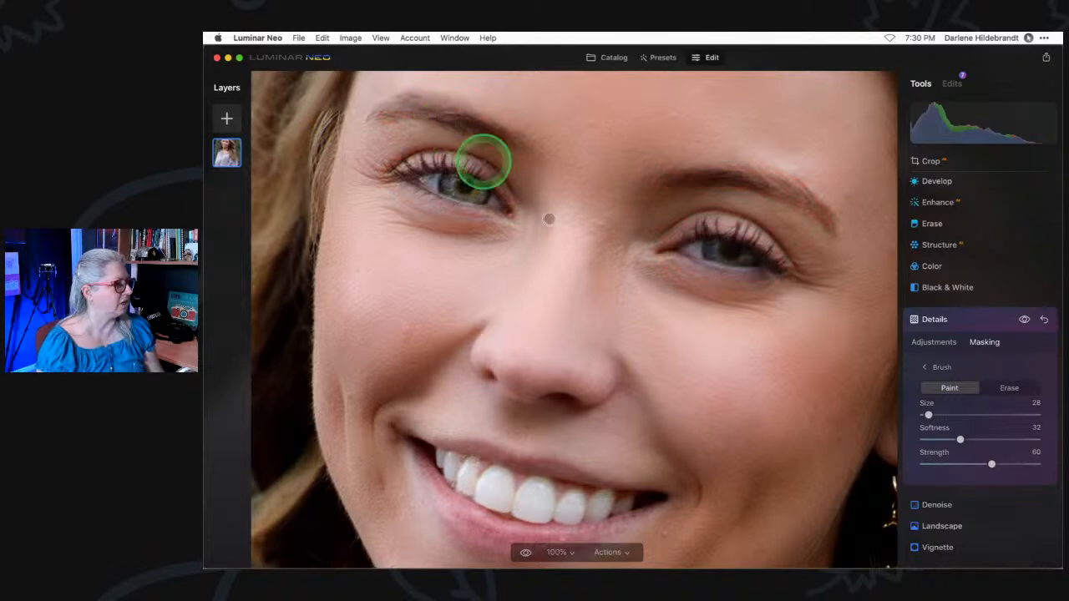
pyautogui.moveTo(680, 249)
pyautogui.mouseDown()
pyautogui.moveTo(755, 263)
pyautogui.moveTo(679, 239)
pyautogui.mouseUp()
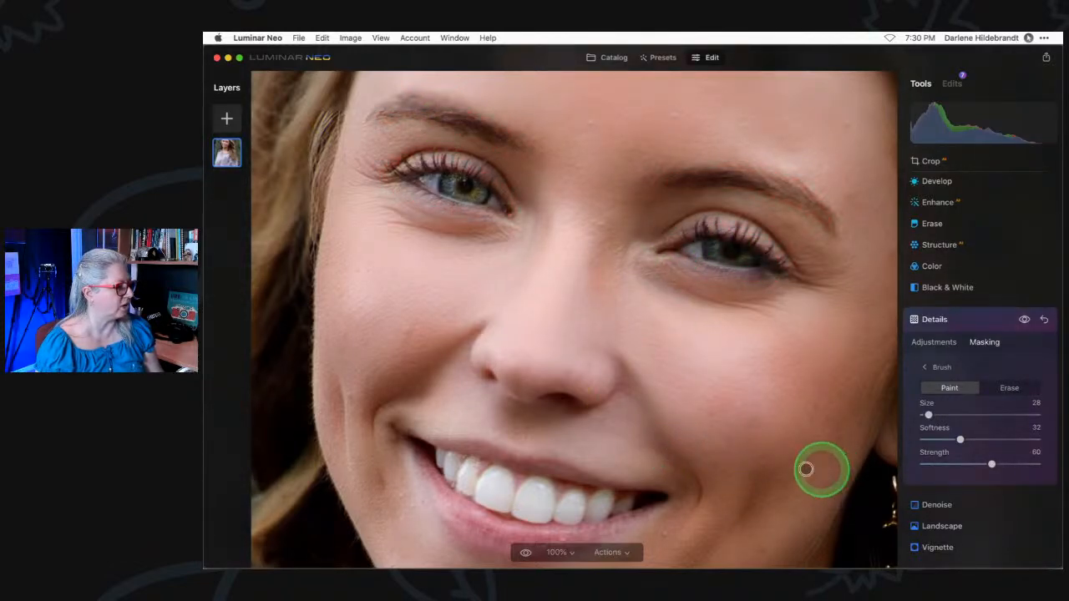
pyautogui.moveTo(508, 469)
pyautogui.mouseDown()
pyautogui.moveTo(659, 494)
pyautogui.moveTo(409, 435)
pyautogui.mouseUp()
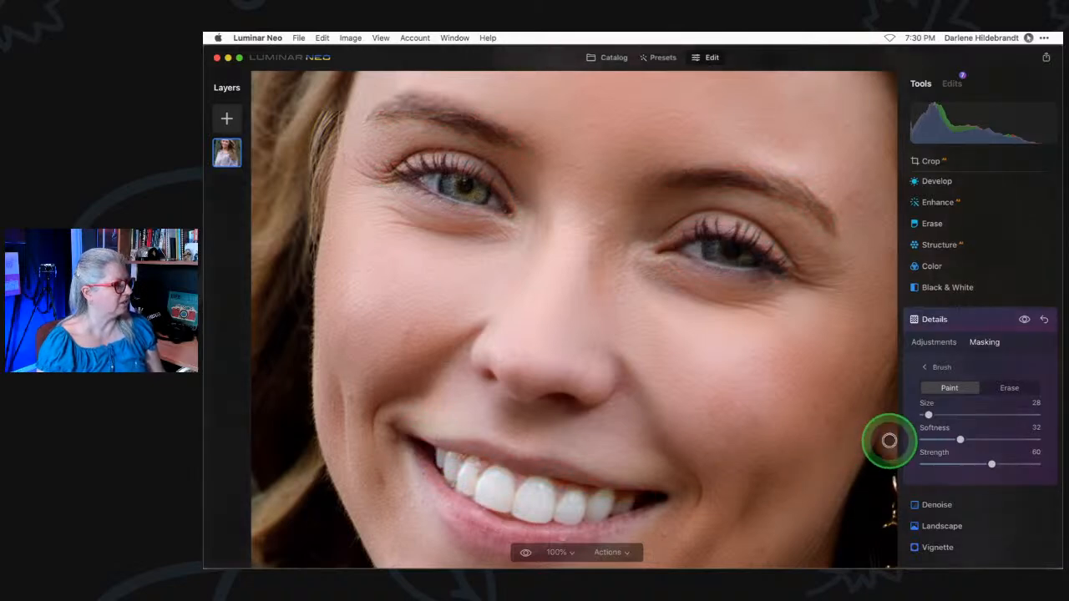
# Close the Details adjustment and examine the whole portrait, then the face at 50%.
pyautogui.click(958, 320)
pyautogui.click(558, 238)
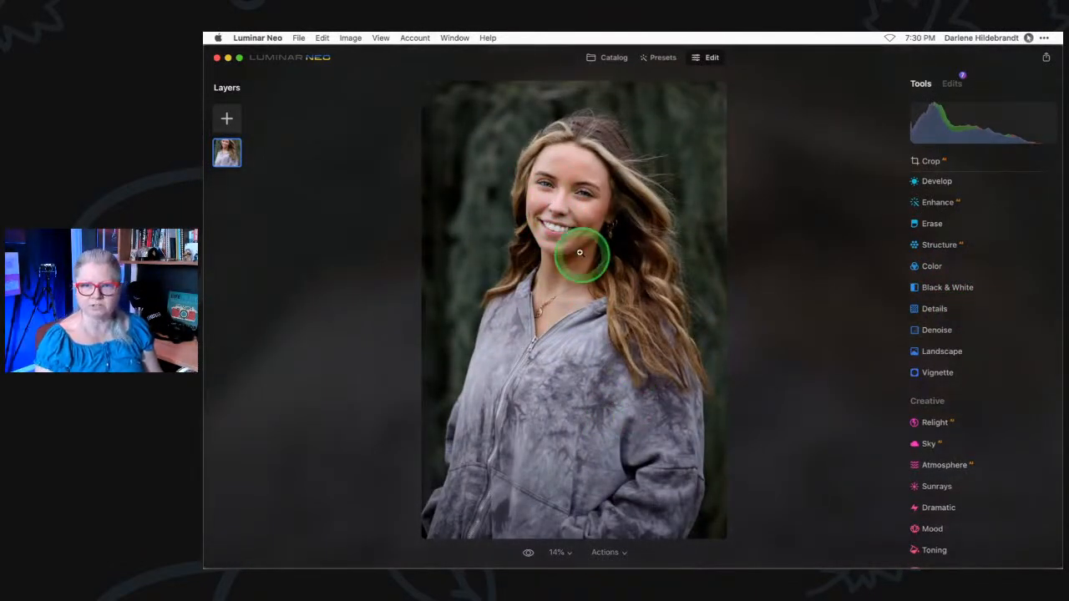
pyautogui.press('super+equal')
pyautogui.press('super+equal')
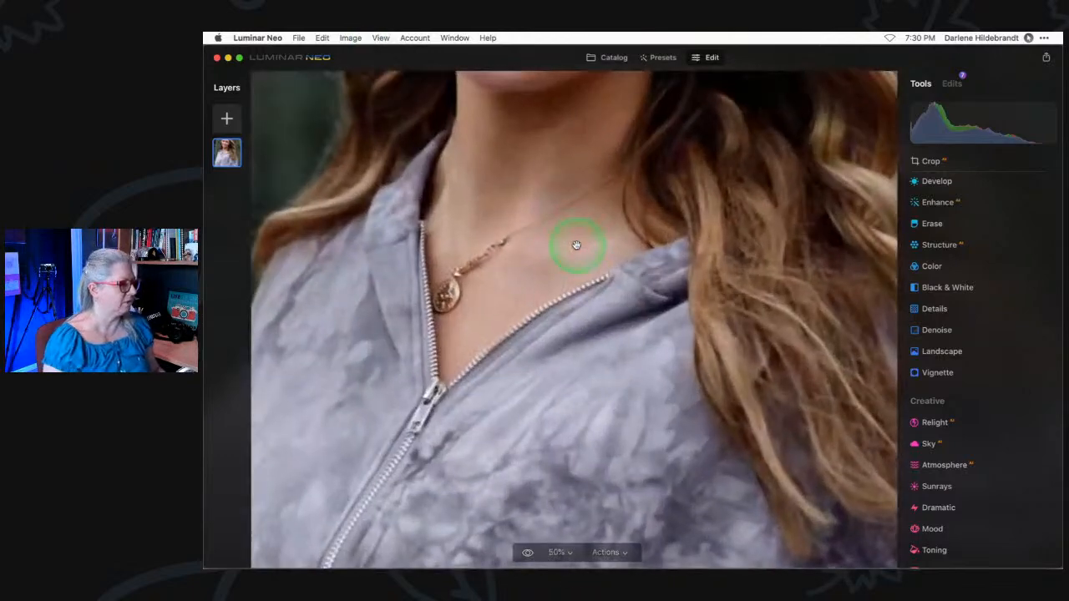
pyautogui.scroll(5, 575, 245)
pyautogui.scroll(1, 576, 245)
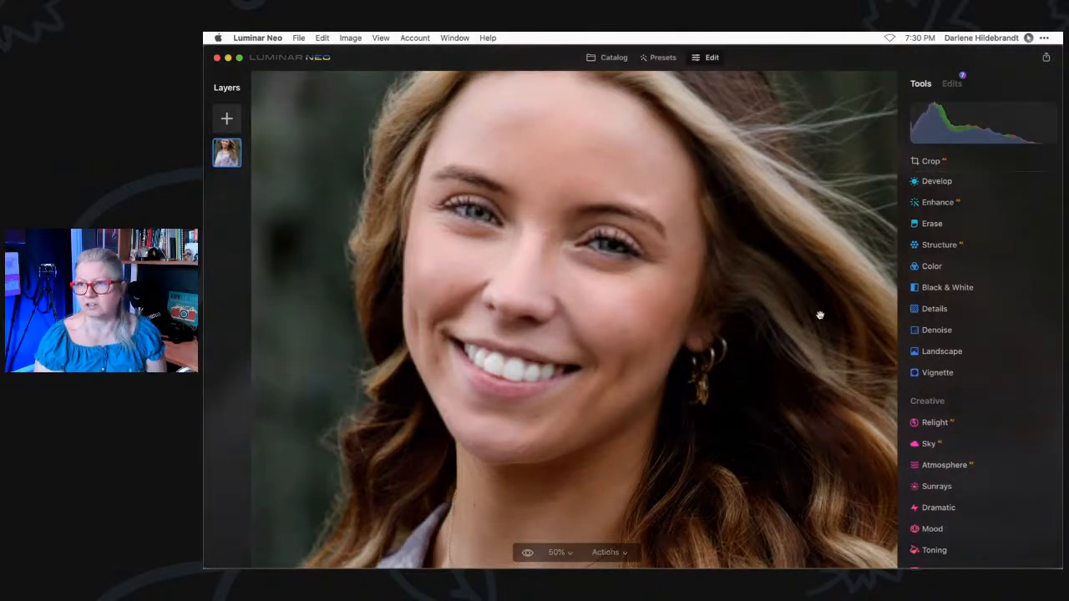
pyautogui.click(819, 315)
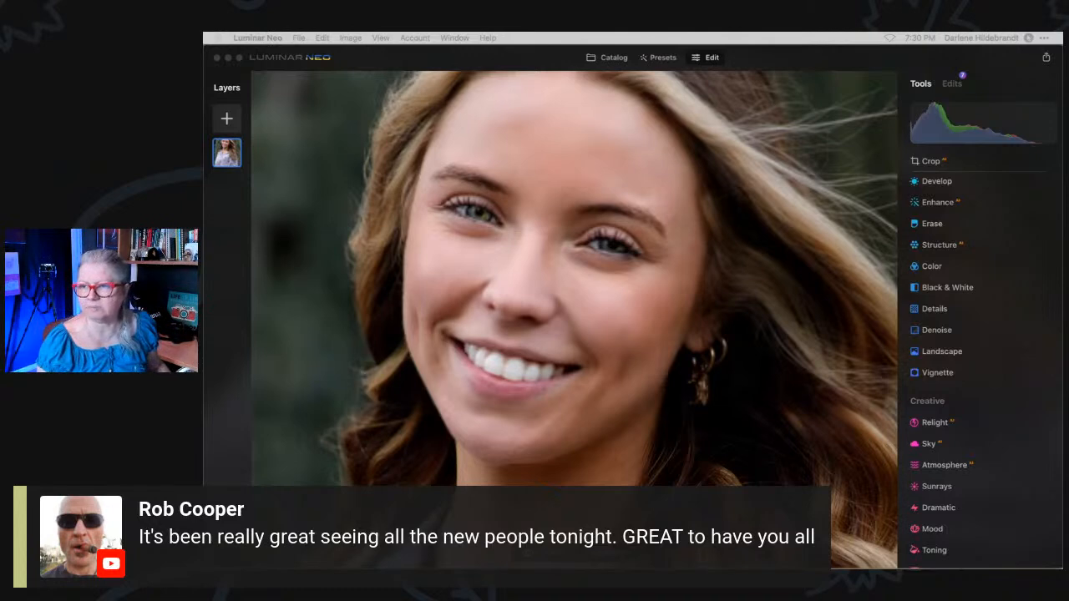
# Switch to Preview and show the image Luminar-Neo-course-featured-1200x628b.jpg in full screen.
pyautogui.press('super+Tab')
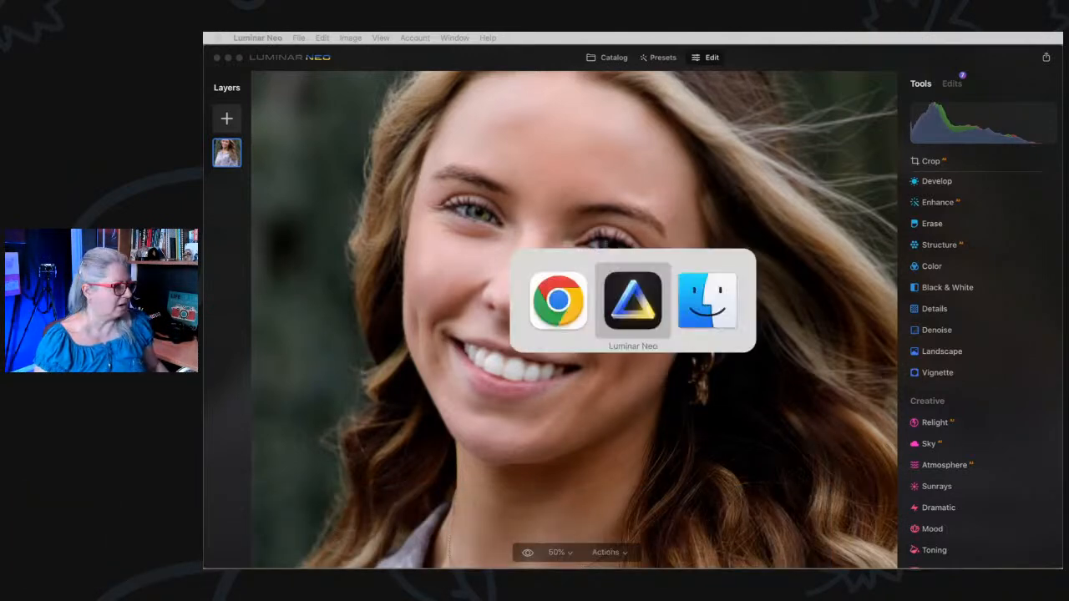
pyautogui.press('super+Tab')
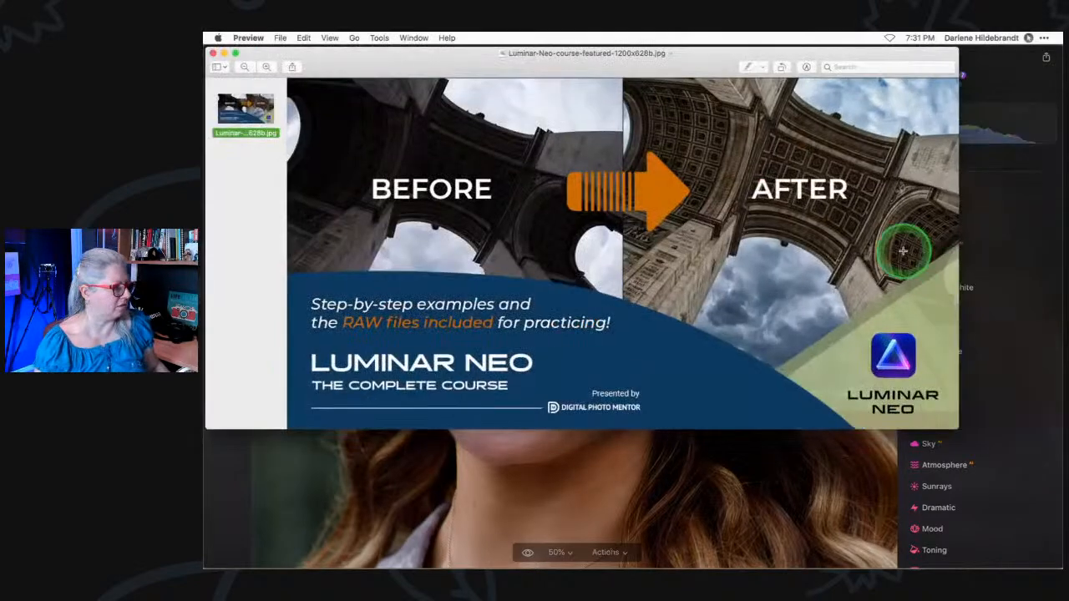
pyautogui.click(323, 37)
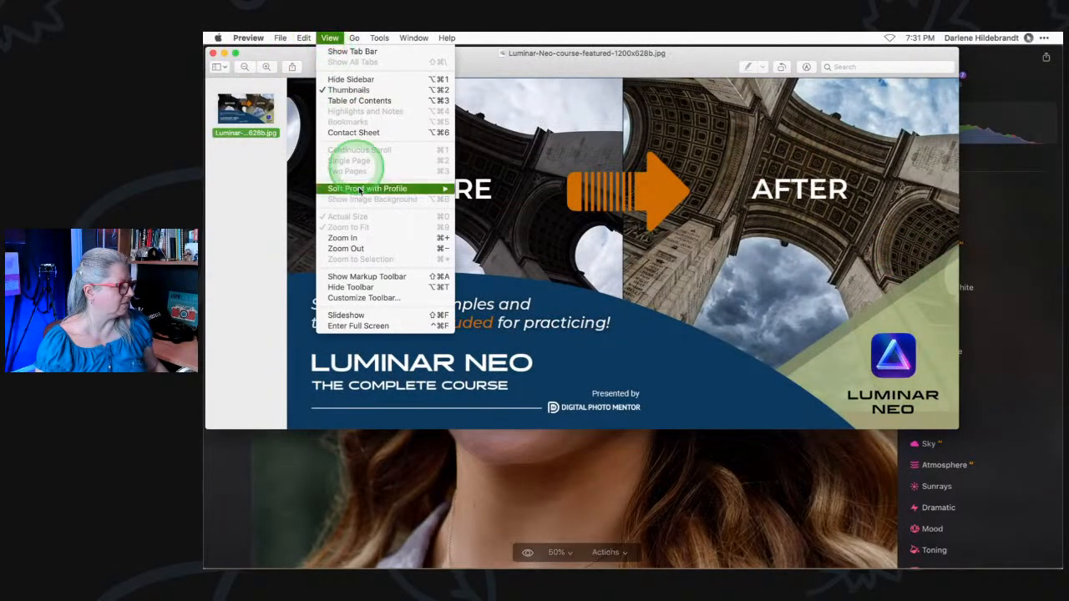
pyautogui.click(371, 328)
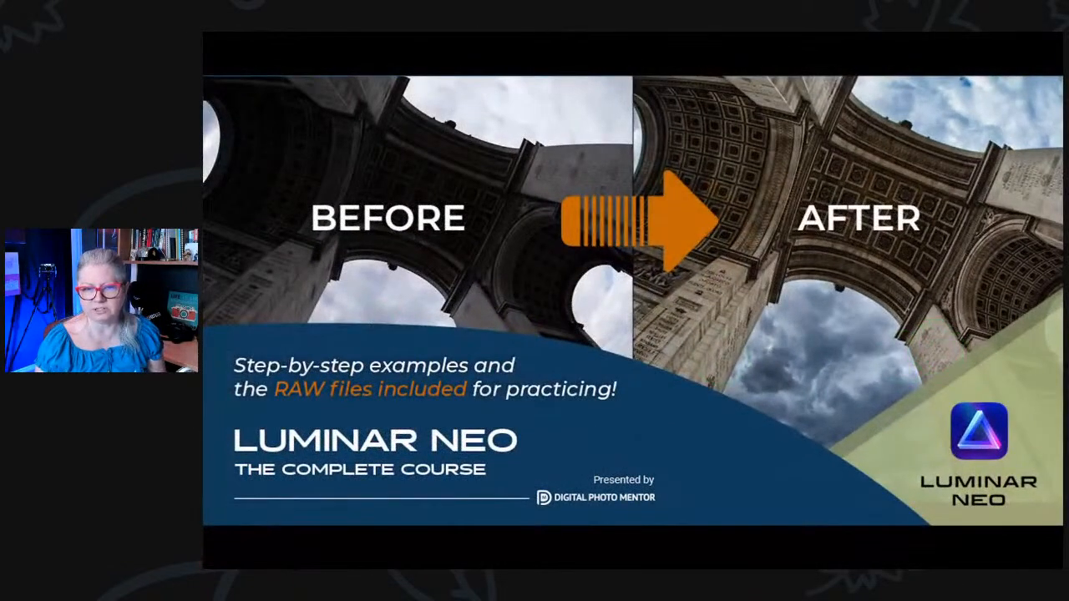